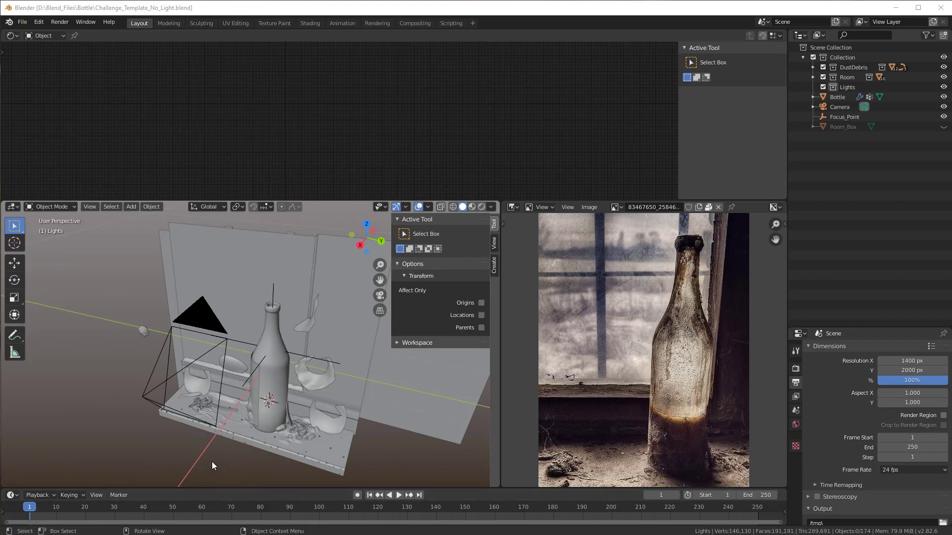
Switch the 3D viewport to rendered shading with the bottle scene in view.
{"action": "scroll", "coordinate": [212, 466], "scroll_direction": "up", "scroll_amount": 2}
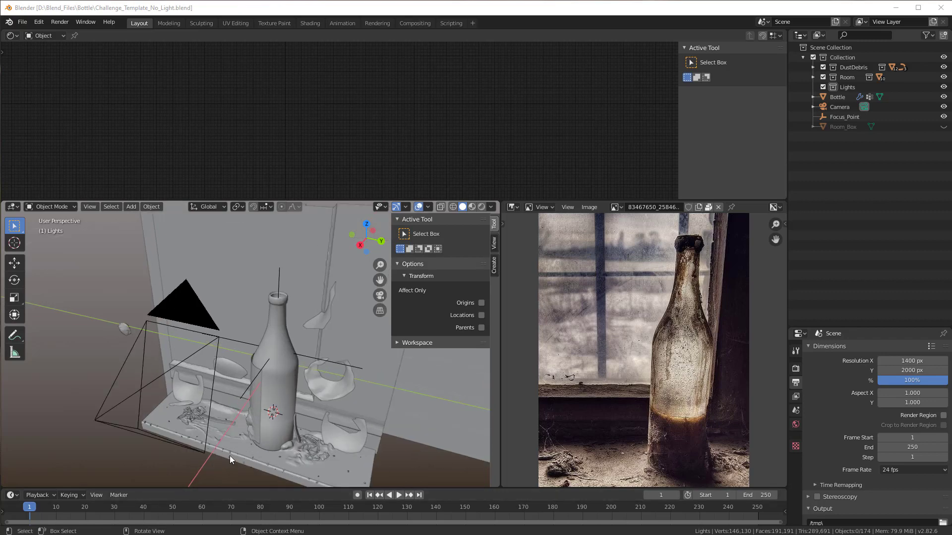
{"action": "middle_click_drag", "start_coordinate": [230, 456], "coordinate": [239, 429]}
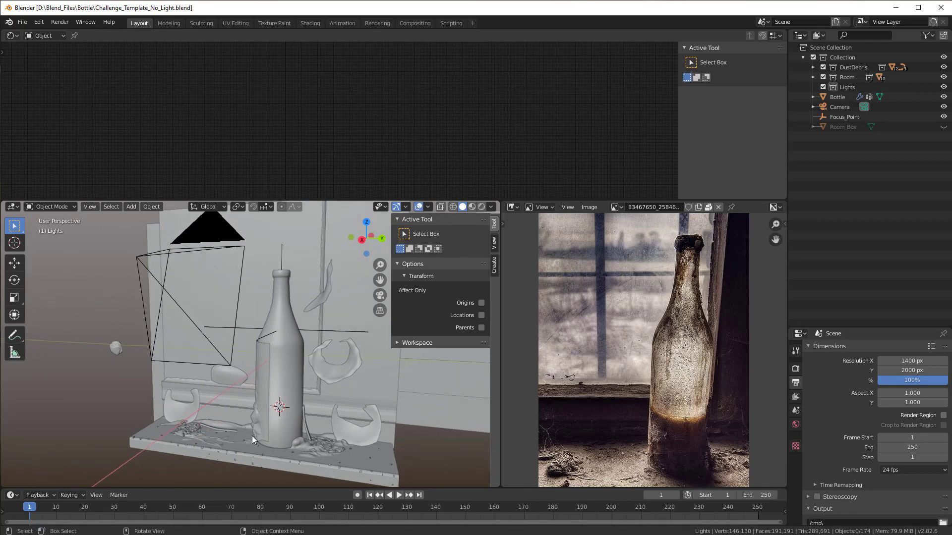
{"action": "left_click", "coordinate": [481, 207]}
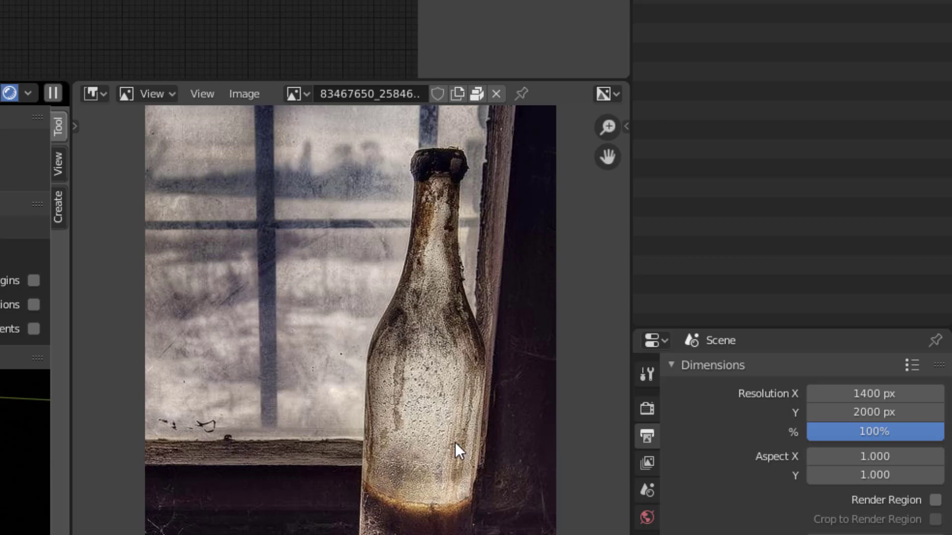
Give the world a Background surface shader and use an Environment Texture as its color.
{"action": "left_click", "coordinate": [646, 516]}
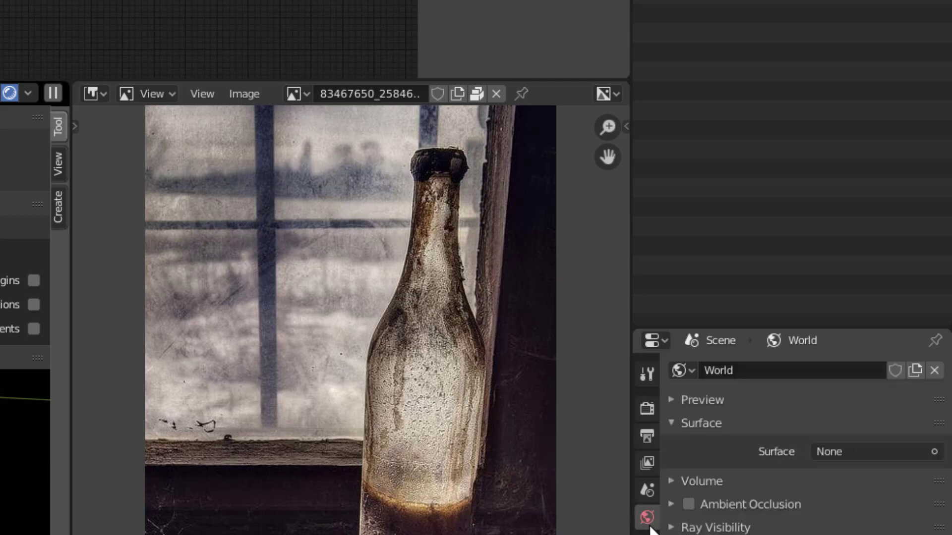
{"action": "left_click", "coordinate": [934, 452]}
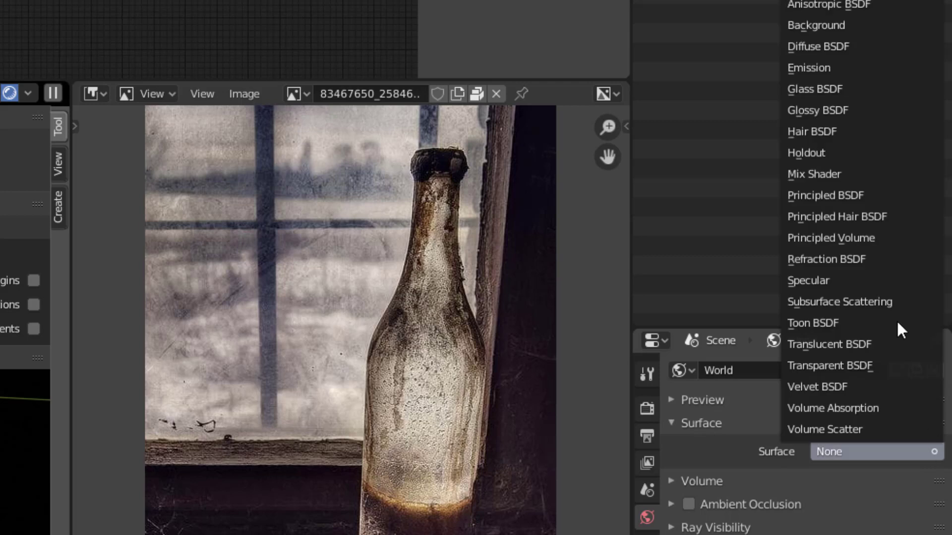
{"action": "left_click", "coordinate": [832, 24]}
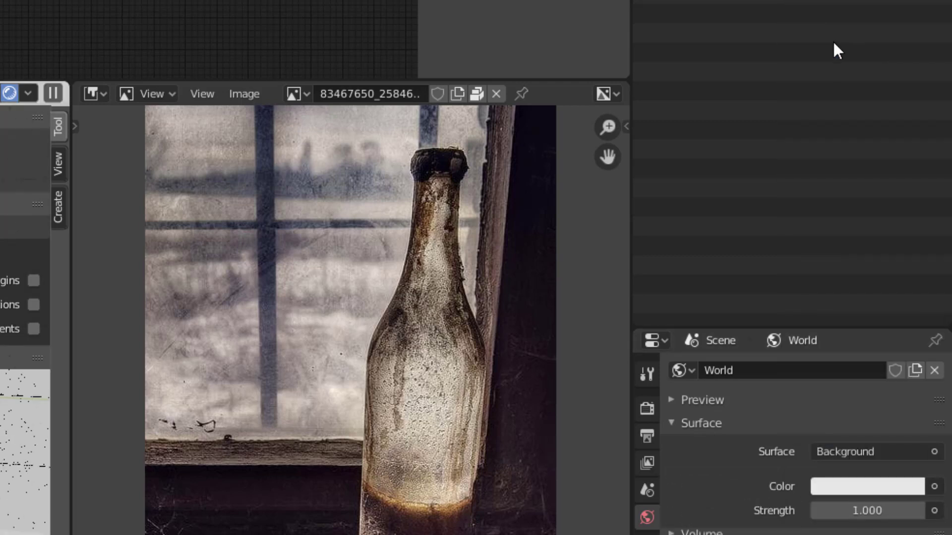
{"action": "left_click", "coordinate": [935, 484]}
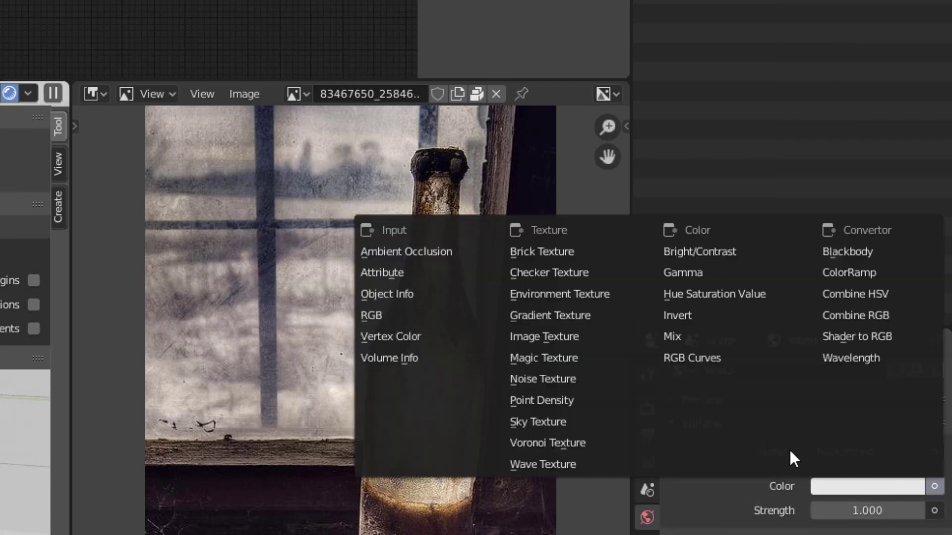
{"action": "left_click", "coordinate": [572, 296]}
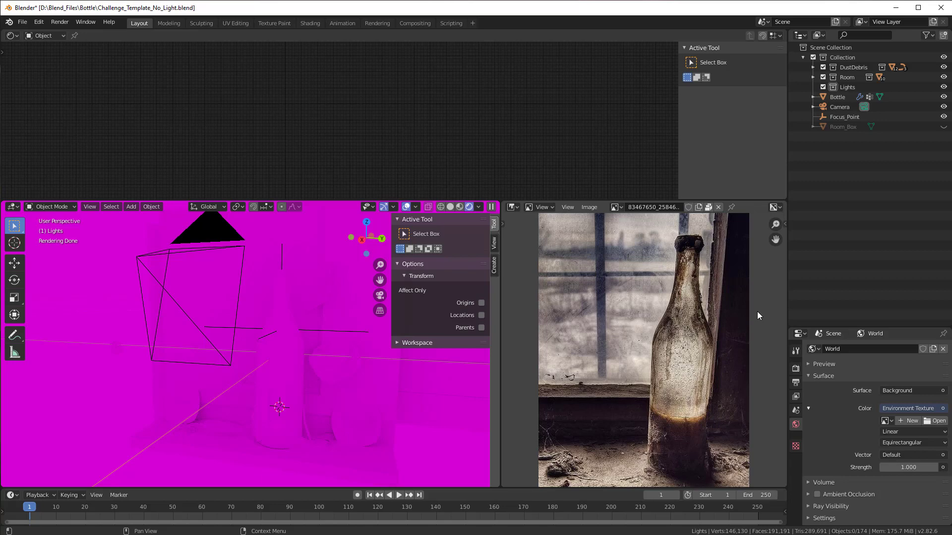
Load autumn_park_4k.hdr from the Bottle folder as the world's environment image.
{"action": "left_click", "coordinate": [933, 421]}
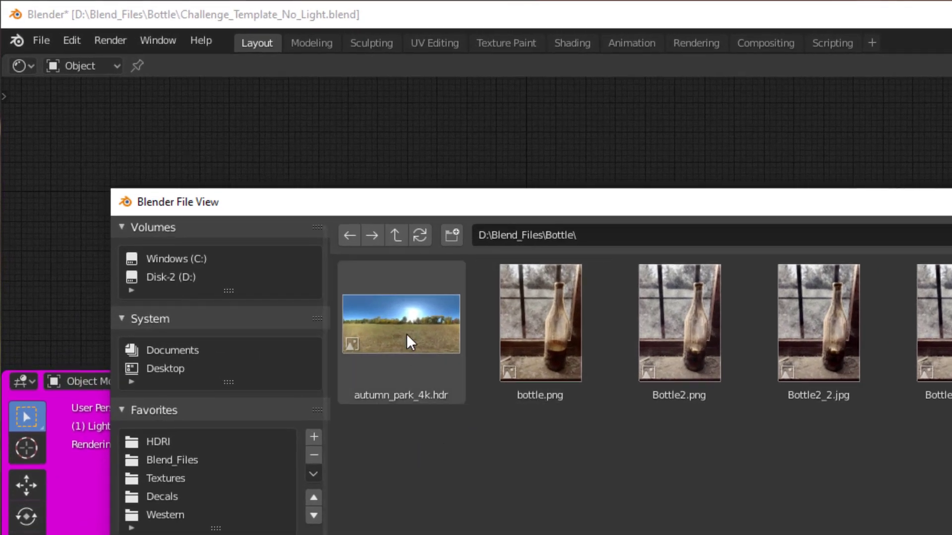
{"action": "left_click", "coordinate": [408, 335]}
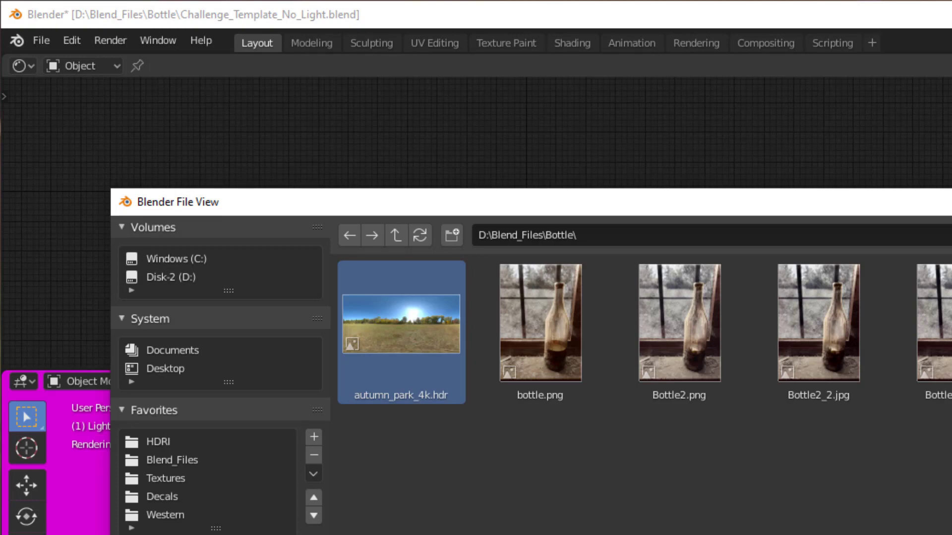
{"action": "key", "text": "Return"}
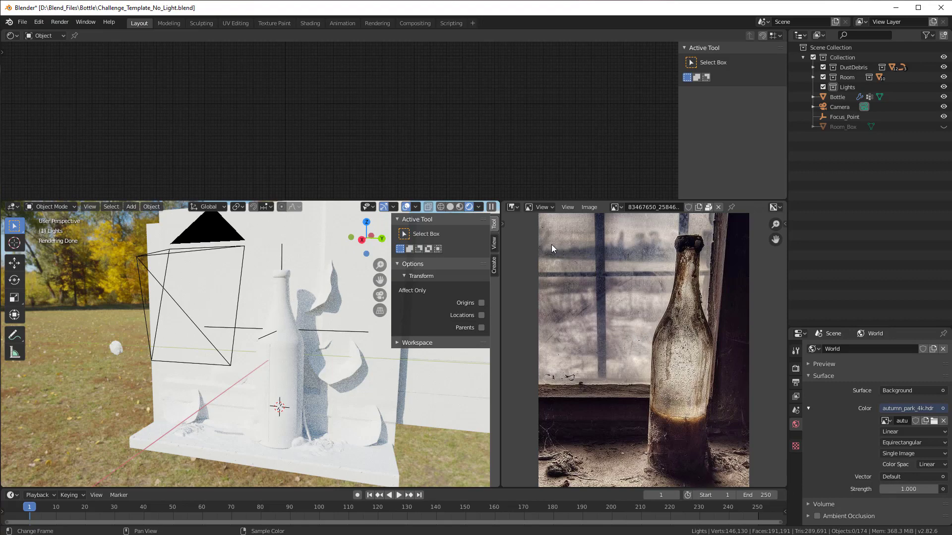
Show the World shader's nodes in the node editor instead of the object material.
{"action": "scroll", "coordinate": [210, 323], "scroll_direction": "down", "scroll_amount": 5}
{"action": "middle_click_drag", "start_coordinate": [229, 321], "coordinate": [99, 292]}
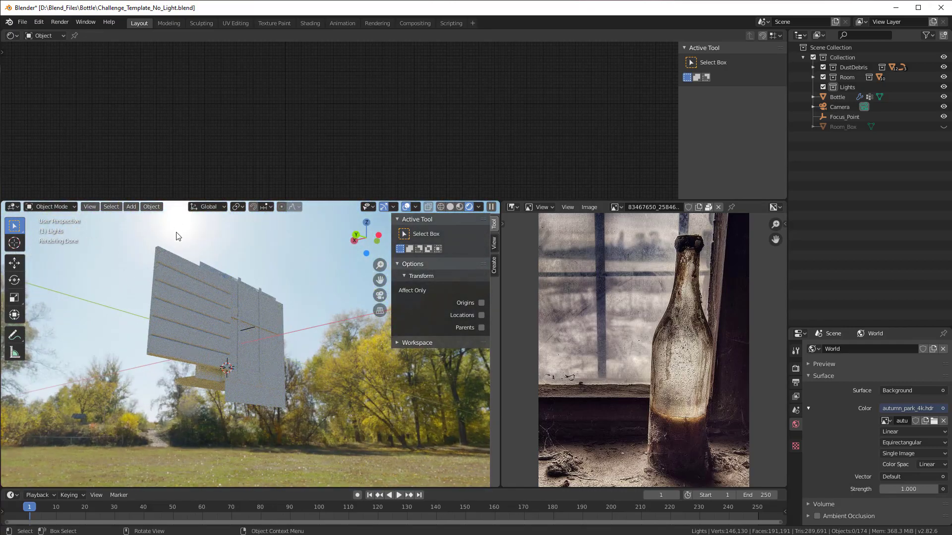
{"action": "middle_click_drag", "start_coordinate": [192, 247], "coordinate": [276, 294]}
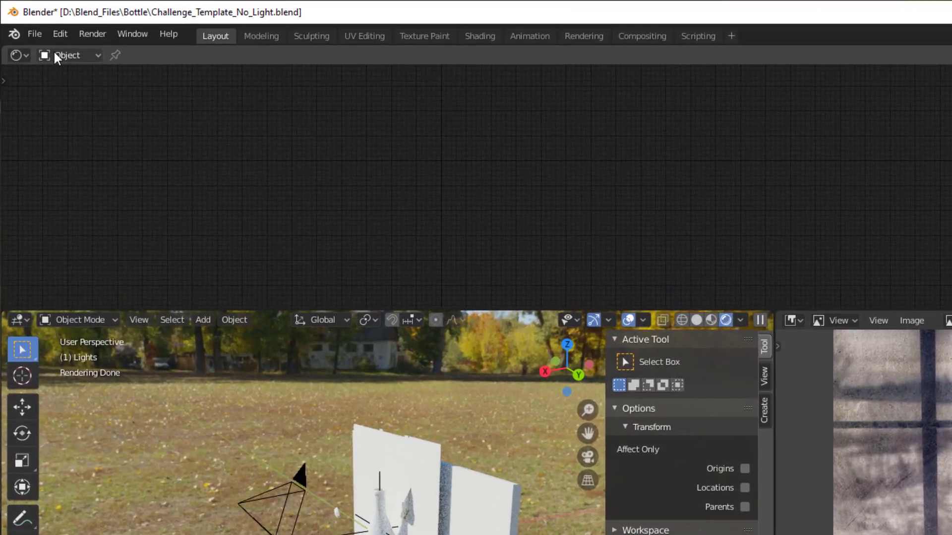
{"action": "left_click", "coordinate": [38, 35]}
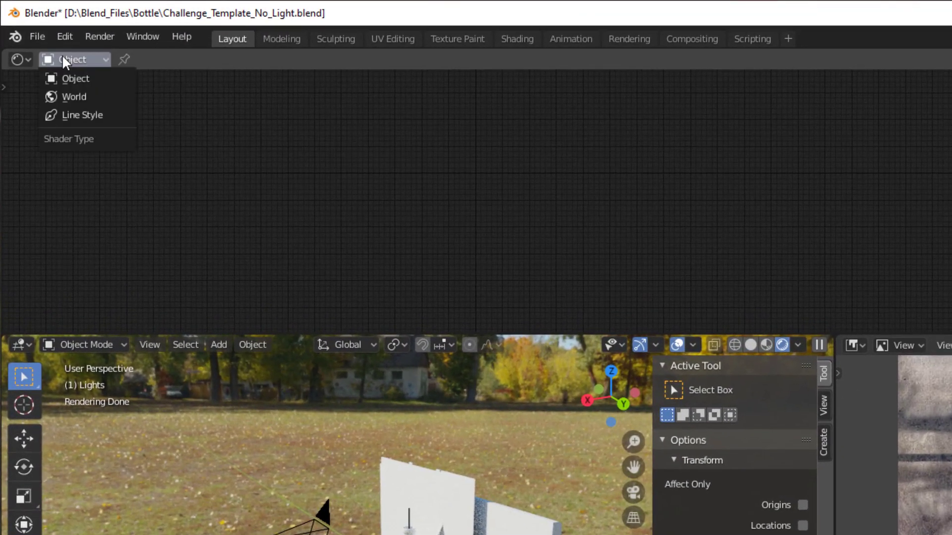
{"action": "left_click", "coordinate": [63, 96]}
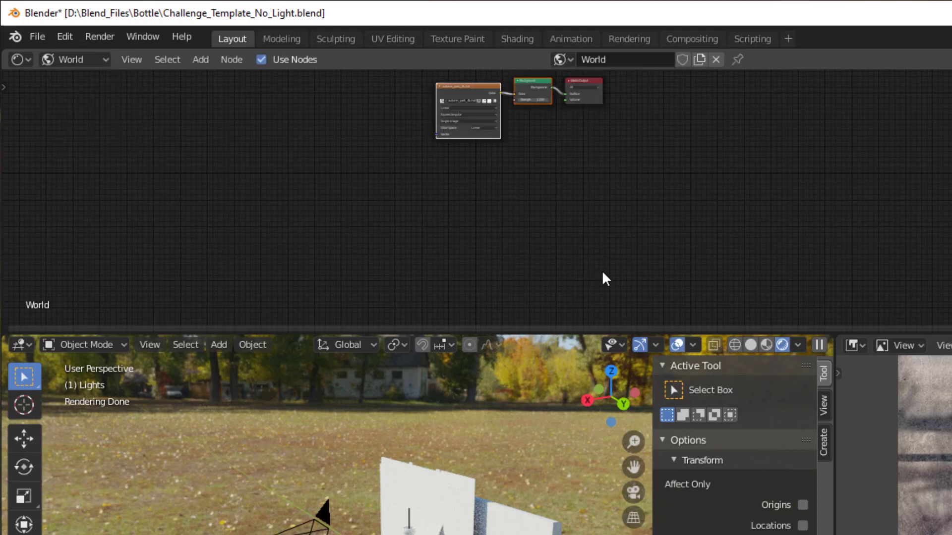
{"action": "scroll", "coordinate": [602, 269], "scroll_direction": "up", "scroll_amount": 3}
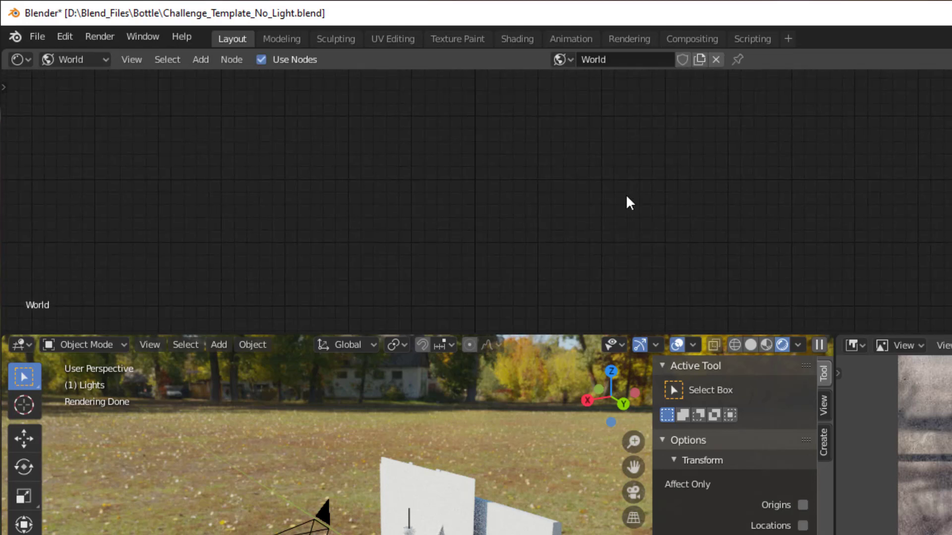
{"action": "key", "text": "Home"}
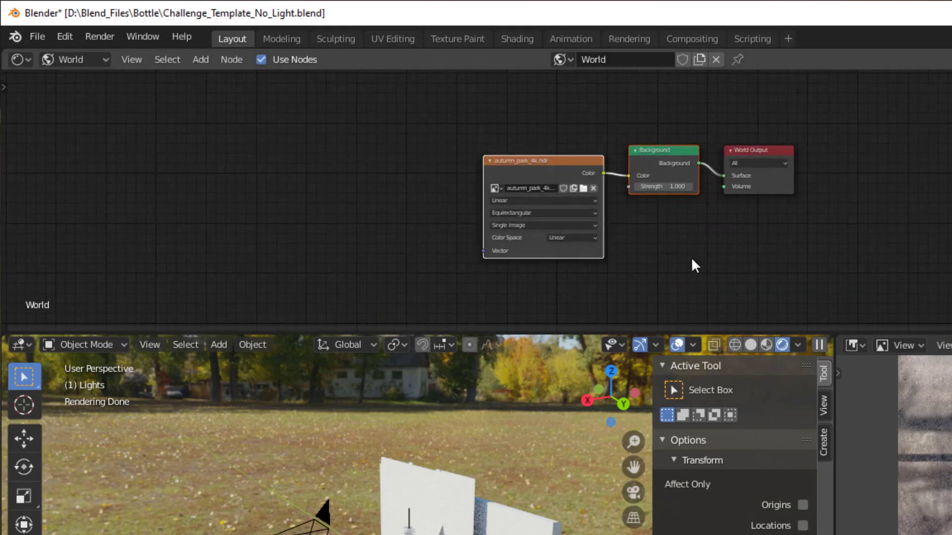
Spread the environment texture, Background and World Output nodes apart, leaving a gap between the texture and Background.
{"action": "scroll", "coordinate": [692, 259], "scroll_direction": "up", "scroll_amount": 7}
{"action": "middle_click_drag", "start_coordinate": [700, 260], "coordinate": [570, 269]}
{"action": "scroll", "coordinate": [570, 269], "scroll_direction": "up", "scroll_amount": 1}
{"action": "left_click", "coordinate": [778, 107]}
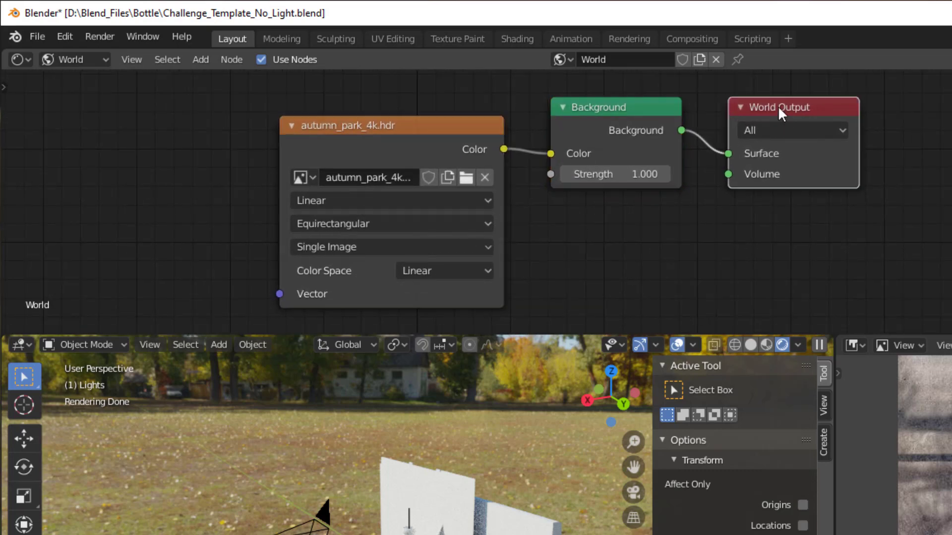
{"action": "left_click_drag", "start_coordinate": [778, 107], "coordinate": [911, 106]}
{"action": "left_click_drag", "start_coordinate": [641, 96], "coordinate": [729, 87]}
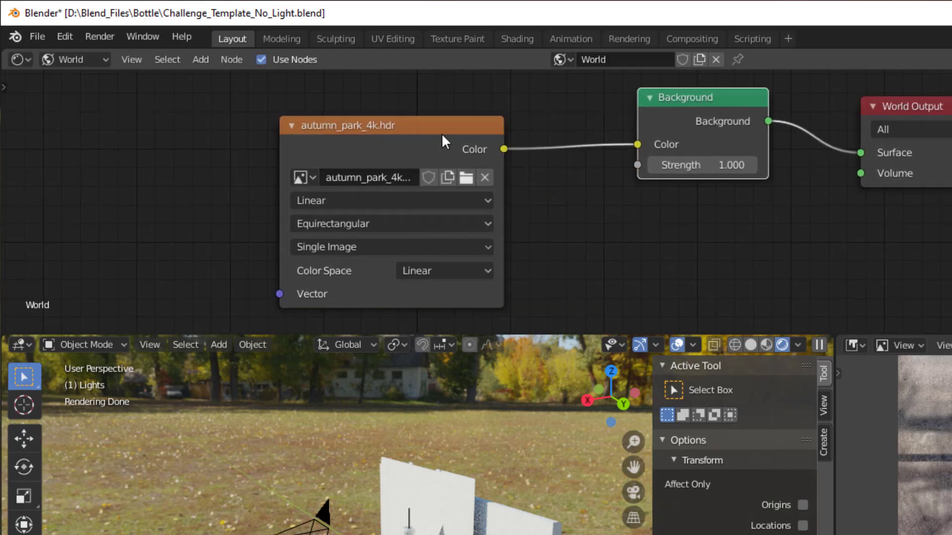
{"action": "left_click_drag", "start_coordinate": [442, 136], "coordinate": [378, 121]}
{"action": "left_click_drag", "start_coordinate": [675, 101], "coordinate": [690, 110]}
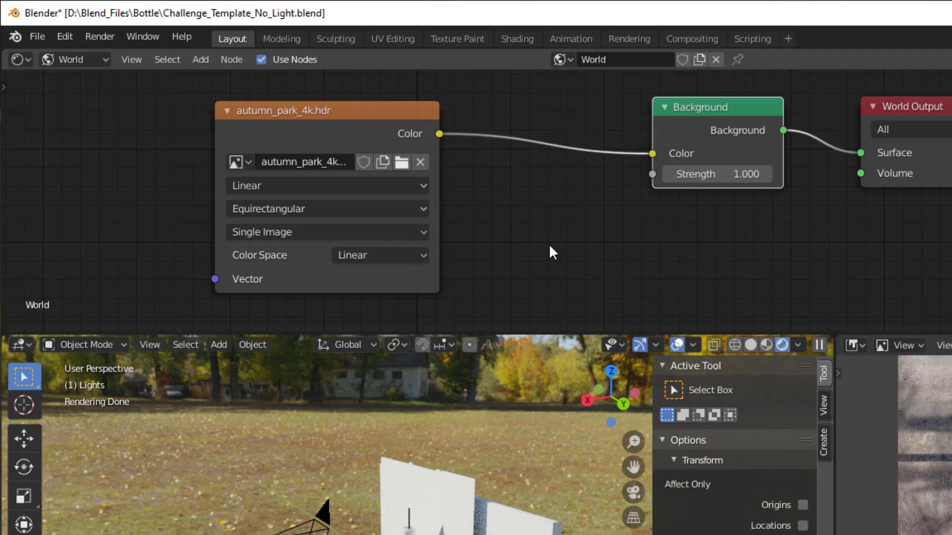
Insert a Hue/Saturation node between the environment texture's color output and the Background node.
{"action": "key", "text": "shift+a"}
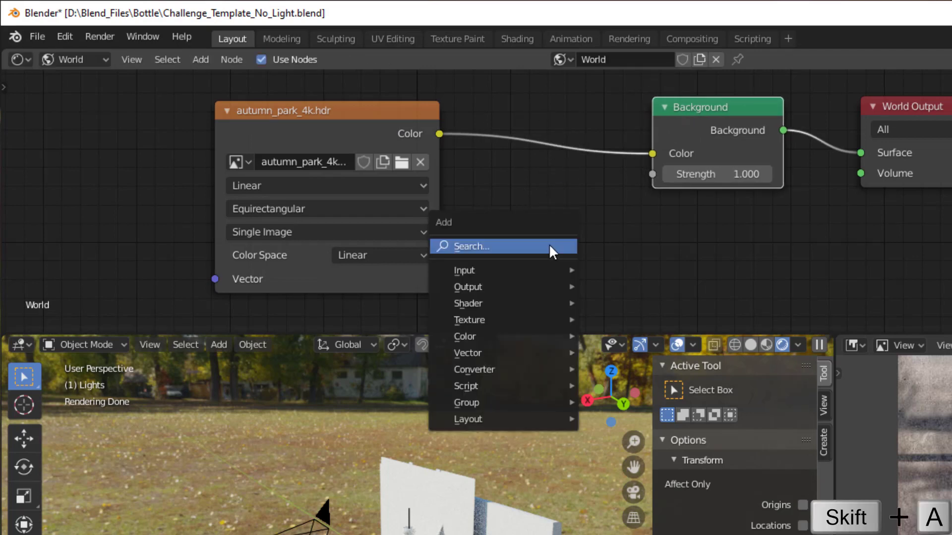
{"action": "mouse_move", "coordinate": [497, 339]}
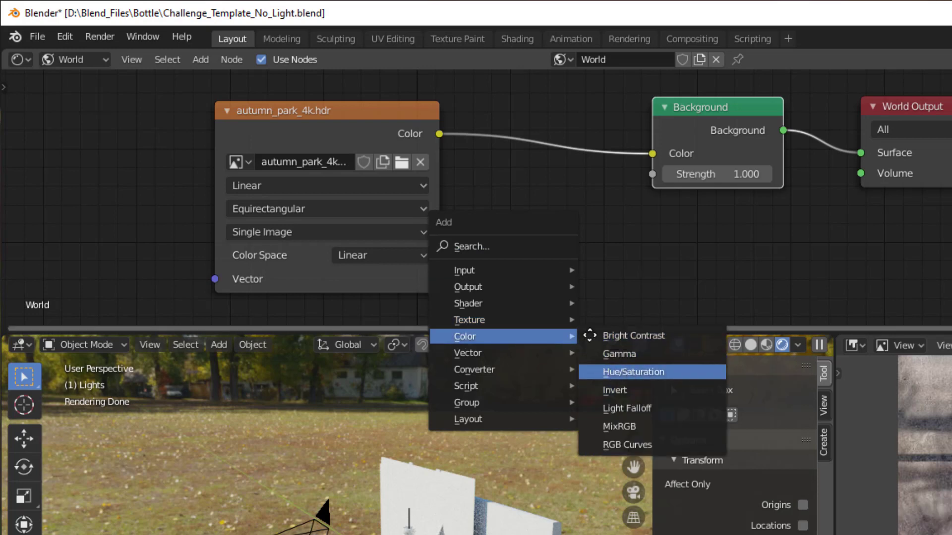
{"action": "left_click", "coordinate": [625, 371]}
{"action": "left_click", "coordinate": [562, 234]}
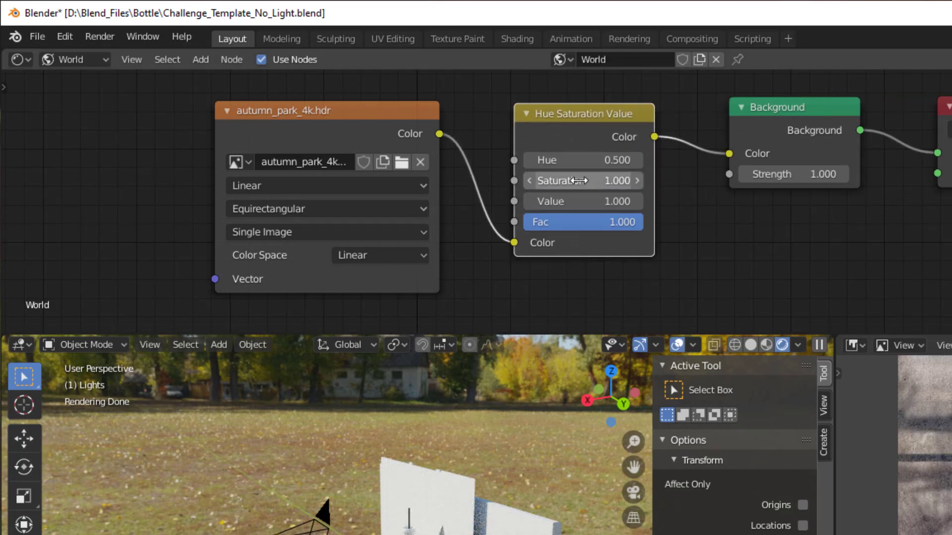
Lower the environment's saturation to 0.3 in the Hue Saturation Value node.
{"action": "left_click_drag", "start_coordinate": [579, 181], "coordinate": [466, 181]}
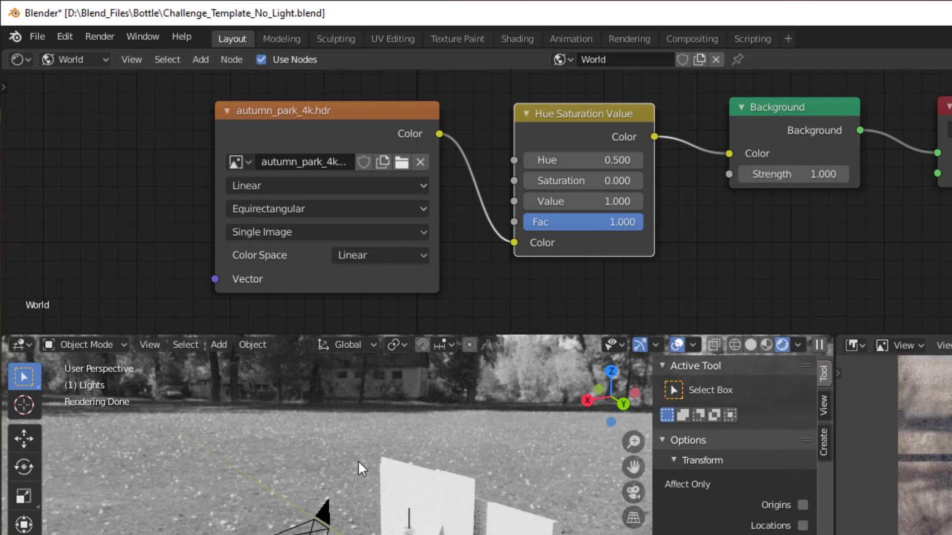
{"action": "mouse_move", "coordinate": [427, 528]}
{"action": "middle_mouse_down"}
{"action": "mouse_move", "coordinate": [404, 530]}
{"action": "mouse_move", "coordinate": [443, 525]}
{"action": "middle_mouse_up"}
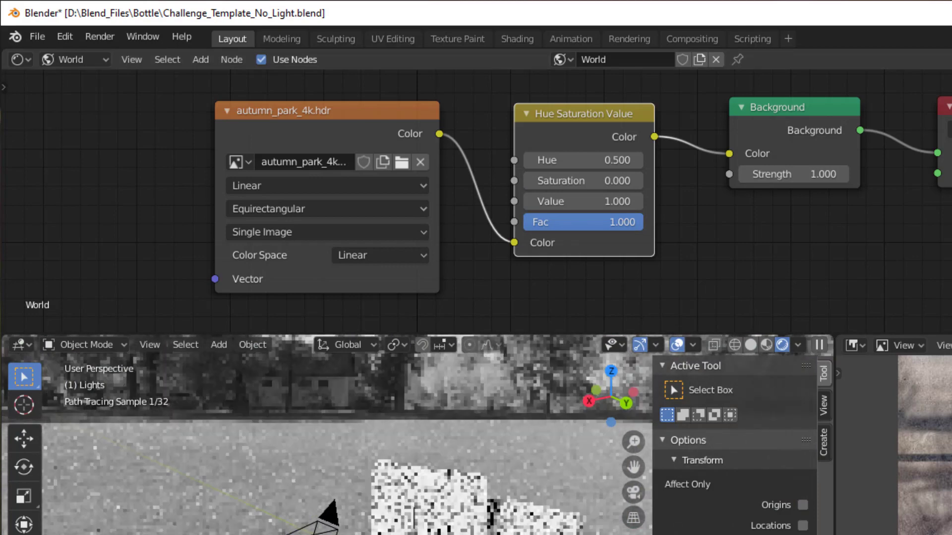
{"action": "left_click", "coordinate": [639, 180]}
{"action": "left_click", "coordinate": [638, 181]}
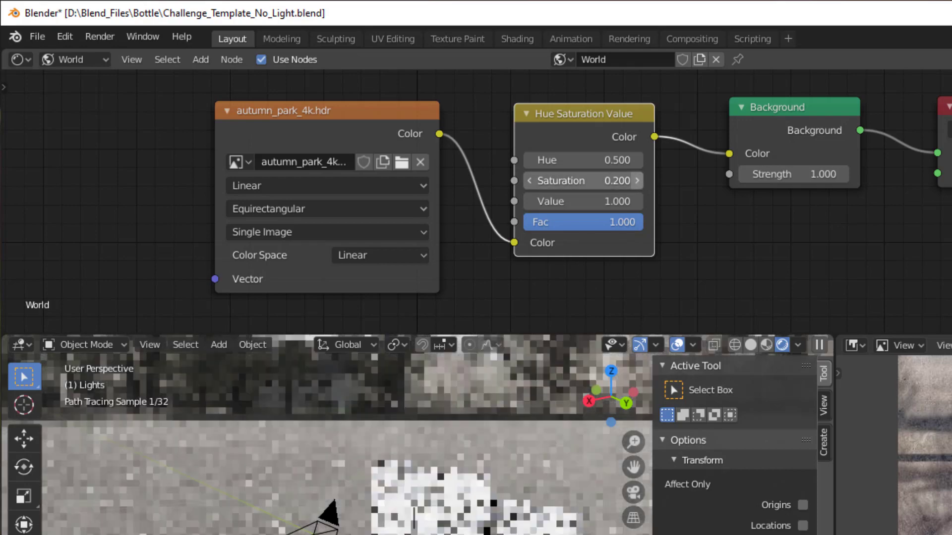
{"action": "left_click", "coordinate": [638, 181]}
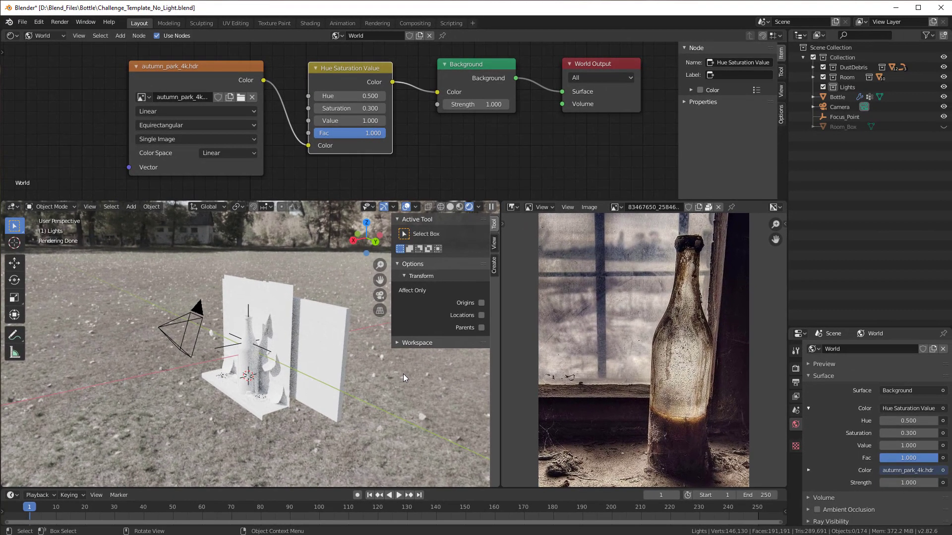
Add a Texture Coordinate node well ahead of the environment texture node, leaving space between them.
{"action": "mouse_move", "coordinate": [403, 374]}
{"action": "middle_mouse_down"}
{"action": "mouse_move", "coordinate": [413, 363]}
{"action": "mouse_move", "coordinate": [403, 360]}
{"action": "middle_mouse_up"}
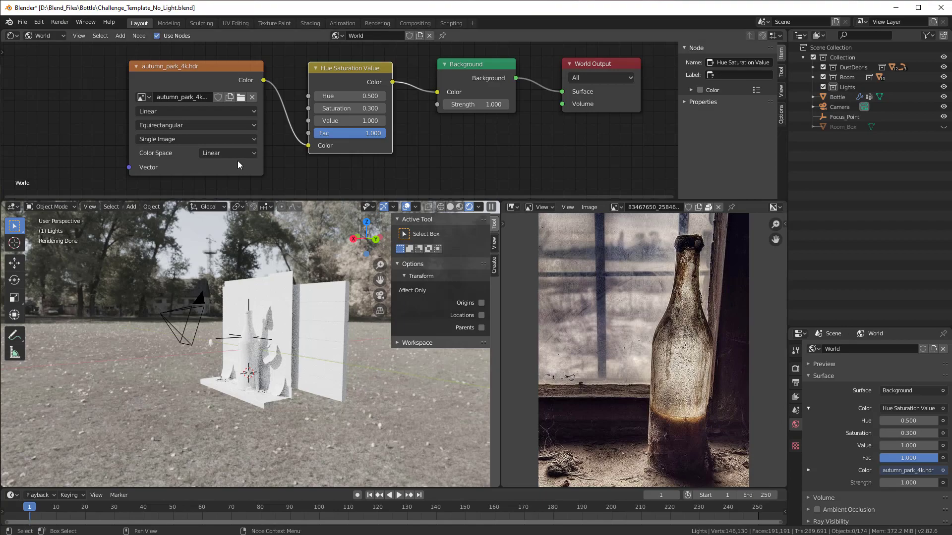
{"action": "middle_click_drag", "start_coordinate": [362, 388], "coordinate": [135, 302]}
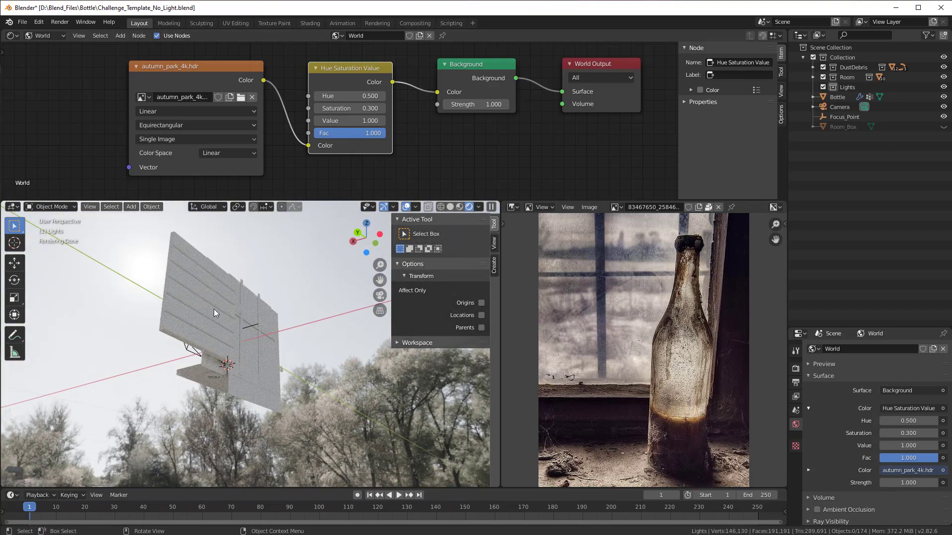
{"action": "middle_click_drag", "start_coordinate": [213, 308], "coordinate": [299, 310]}
{"action": "middle_click_drag", "start_coordinate": [105, 132], "coordinate": [350, 106]}
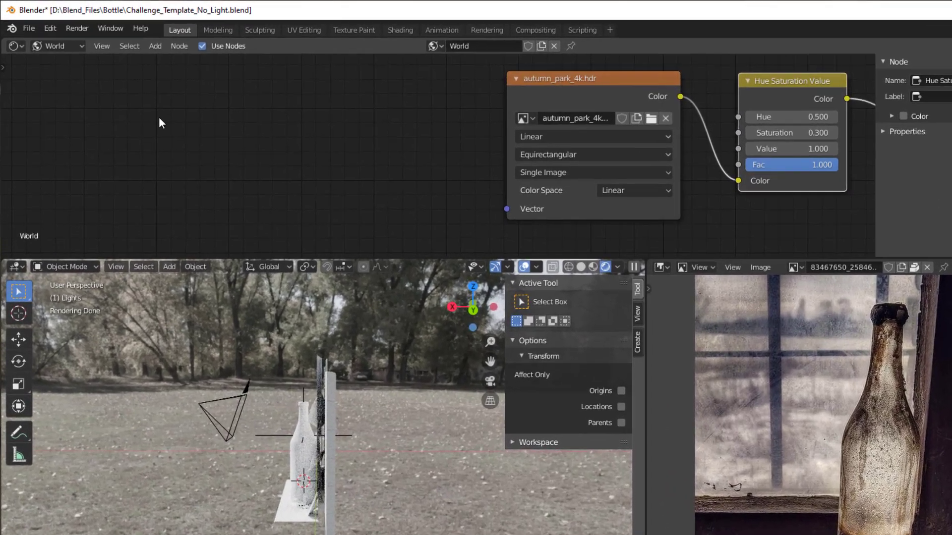
{"action": "key", "text": "shift+a"}
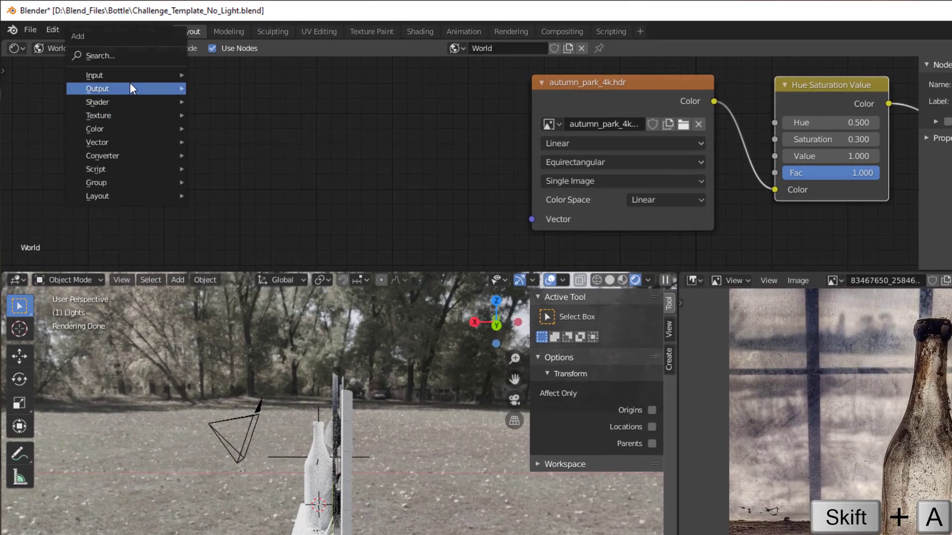
{"action": "mouse_move", "coordinate": [157, 80]}
{"action": "left_click", "coordinate": [238, 266]}
{"action": "left_click", "coordinate": [177, 100]}
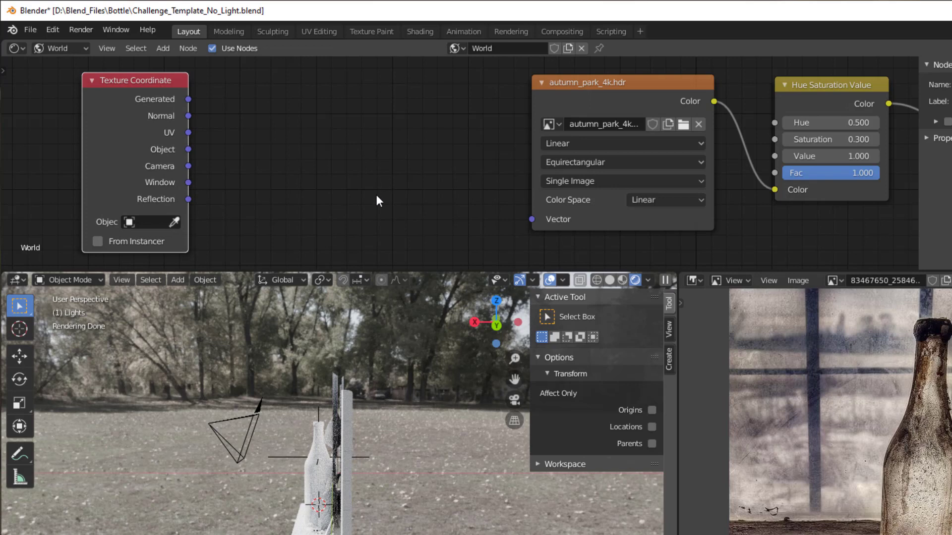
Add a Mapping node before the environment texture and link the Texture Coordinate's Generated output to its Vector input.
{"action": "key", "text": "shift+a"}
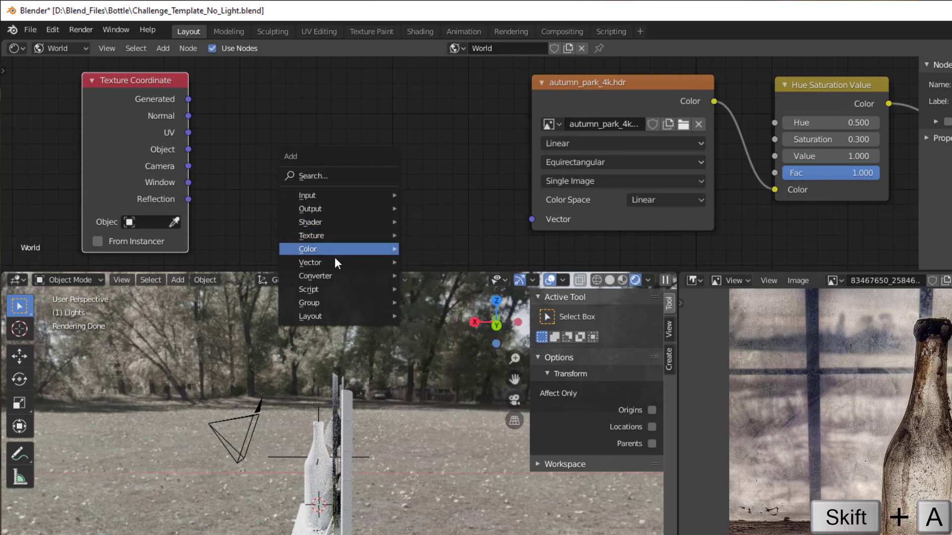
{"action": "mouse_move", "coordinate": [376, 258]}
{"action": "left_click", "coordinate": [437, 290]}
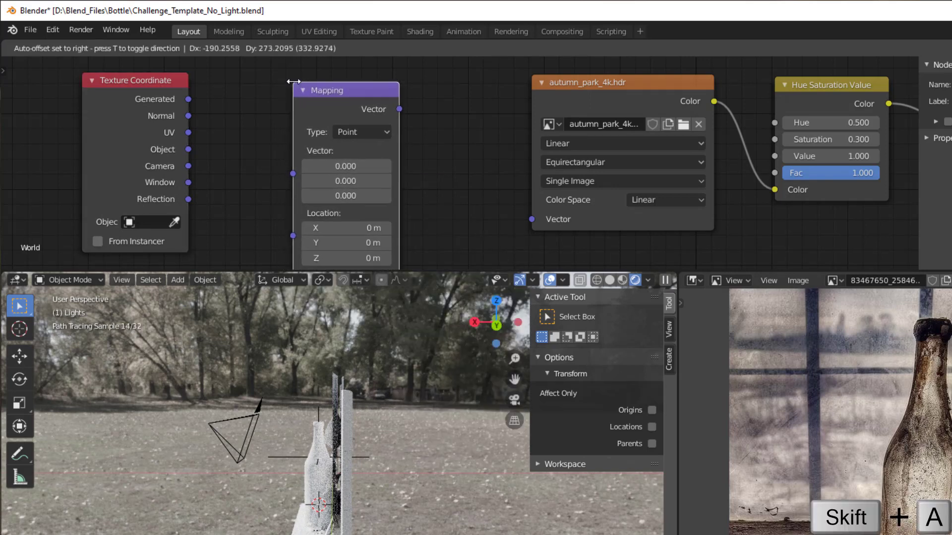
{"action": "left_click", "coordinate": [293, 81]}
{"action": "left_click_drag", "start_coordinate": [189, 99], "coordinate": [294, 173]}
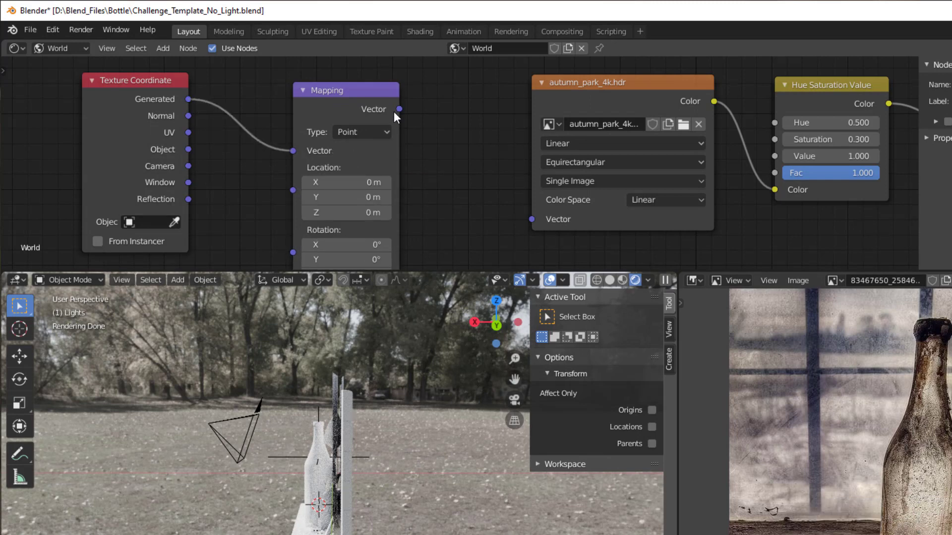
Link the Mapping node's Vector output to the autumn park environment texture's Vector input.
{"action": "left_click_drag", "start_coordinate": [399, 109], "coordinate": [508, 225]}
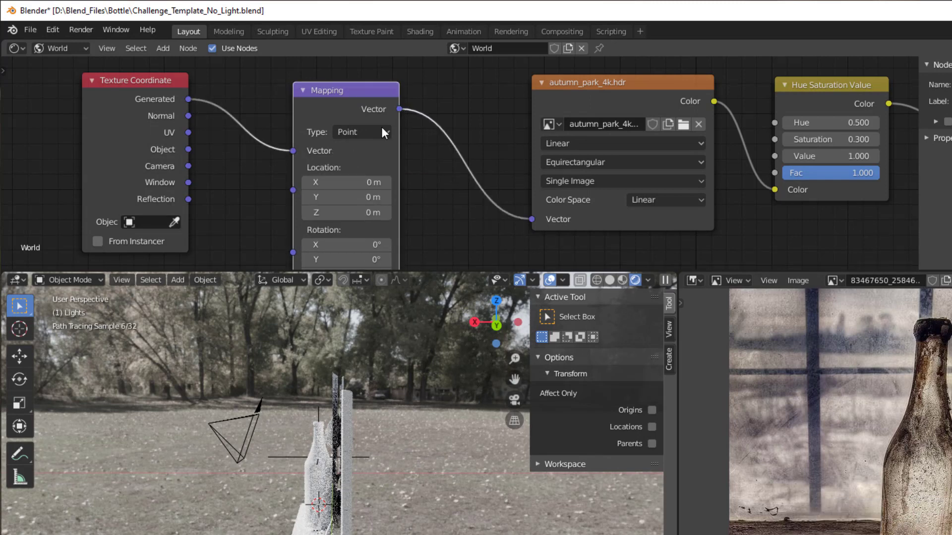
{"action": "left_click_drag", "start_coordinate": [354, 91], "coordinate": [368, 86]}
{"action": "scroll", "coordinate": [469, 200], "scroll_direction": "down", "scroll_amount": 2}
{"action": "middle_click_drag", "start_coordinate": [475, 202], "coordinate": [494, 188]}
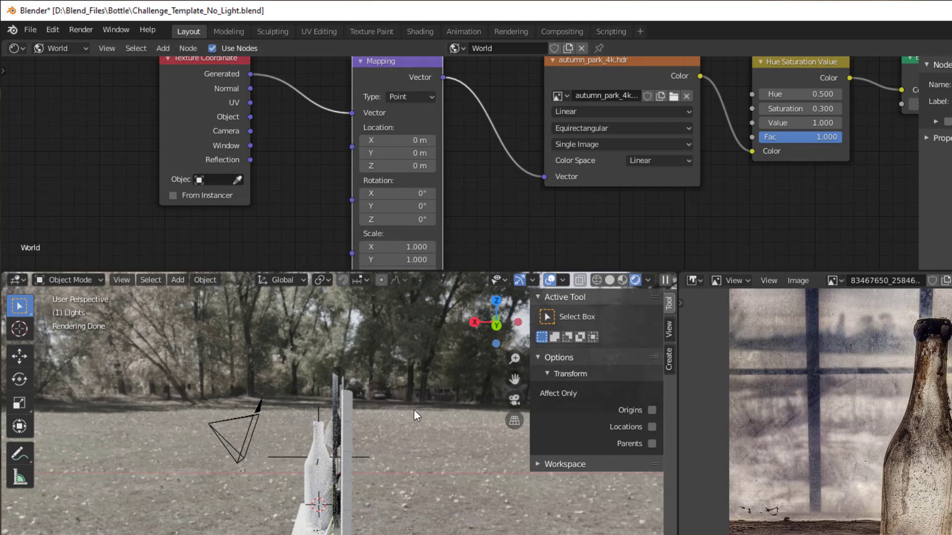
Rotate the environment about its vertical axis by setting the Mapping node's Z rotation to about 107°.
{"action": "scroll", "coordinate": [414, 411], "scroll_direction": "down", "scroll_amount": 1}
{"action": "mouse_move", "coordinate": [414, 410]}
{"action": "middle_mouse_down"}
{"action": "mouse_move", "coordinate": [308, 417]}
{"action": "mouse_move", "coordinate": [330, 408]}
{"action": "middle_mouse_up"}
{"action": "left_click_drag", "start_coordinate": [403, 219], "coordinate": [471, 219]}
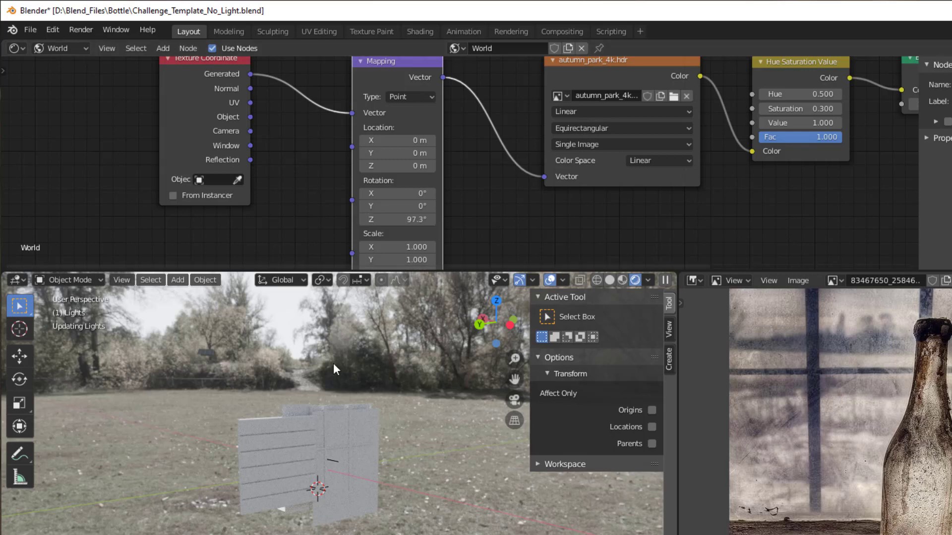
{"action": "middle_click_drag", "start_coordinate": [333, 367], "coordinate": [549, 405]}
{"action": "scroll", "coordinate": [374, 460], "scroll_direction": "down", "scroll_amount": 3}
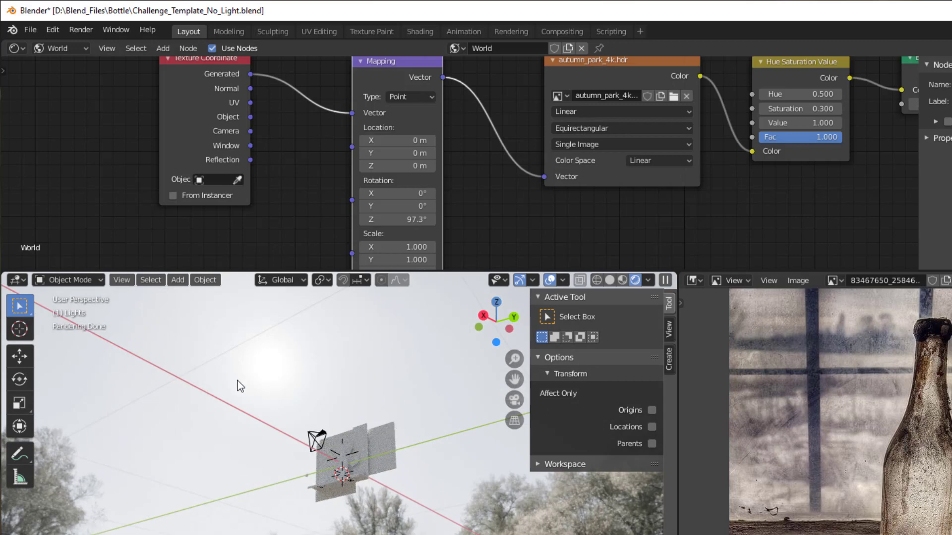
{"action": "left_click_drag", "start_coordinate": [401, 219], "coordinate": [417, 220]}
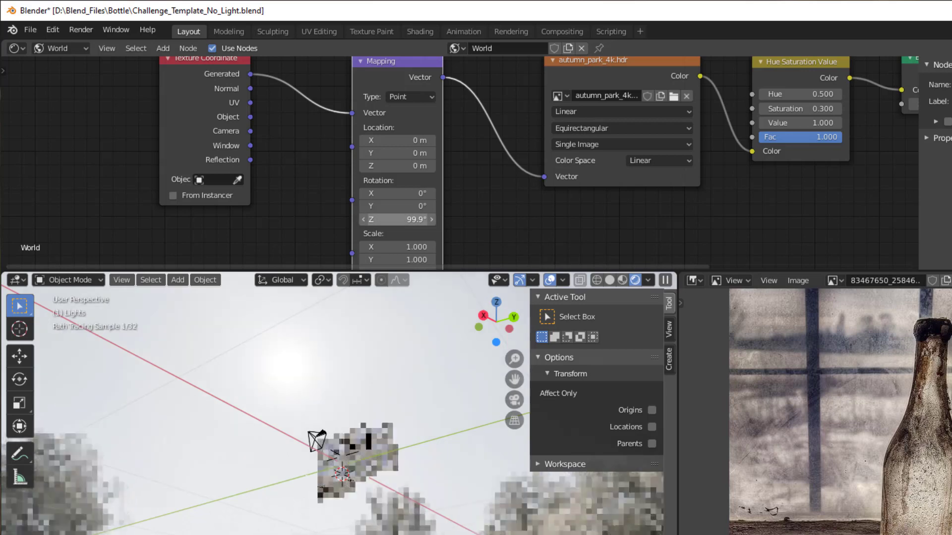
{"action": "middle_click_drag", "start_coordinate": [356, 480], "coordinate": [371, 482]}
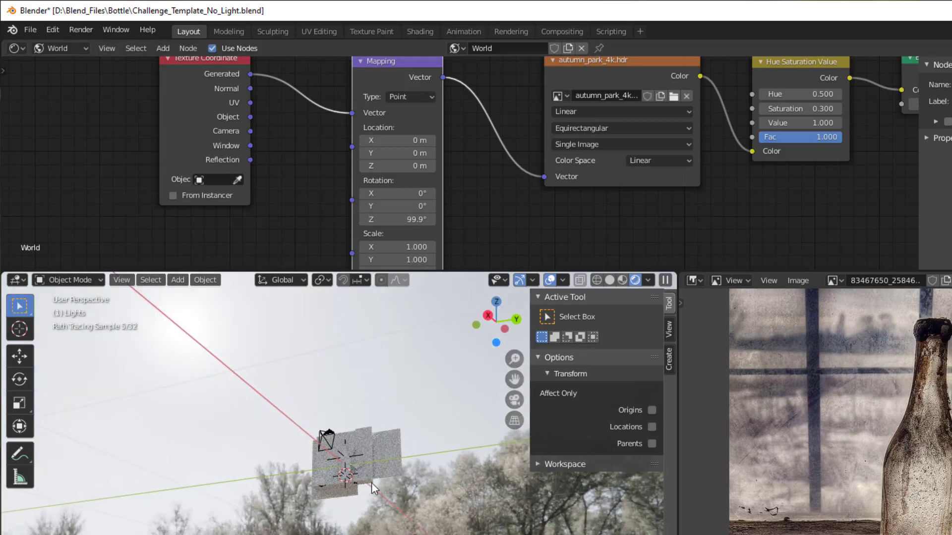
{"action": "left_click_drag", "start_coordinate": [416, 219], "coordinate": [436, 219]}
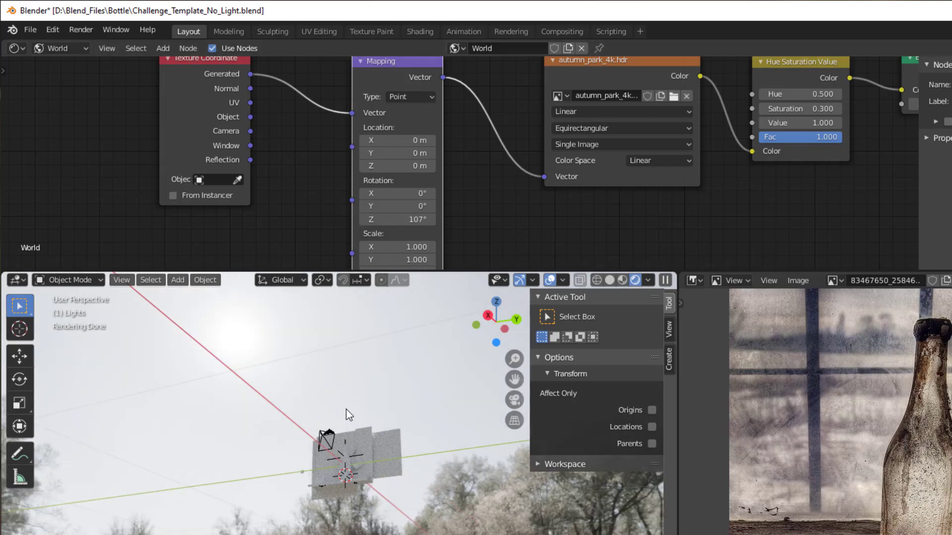
{"action": "mouse_move", "coordinate": [346, 409]}
{"action": "middle_mouse_down"}
{"action": "mouse_move", "coordinate": [361, 412]}
{"action": "mouse_move", "coordinate": [350, 401]}
{"action": "mouse_move", "coordinate": [279, 413]}
{"action": "mouse_move", "coordinate": [303, 450]}
{"action": "mouse_move", "coordinate": [338, 457]}
{"action": "mouse_move", "coordinate": [373, 480]}
{"action": "middle_mouse_up"}
{"action": "scroll", "coordinate": [341, 457], "scroll_direction": "up", "scroll_amount": 5}
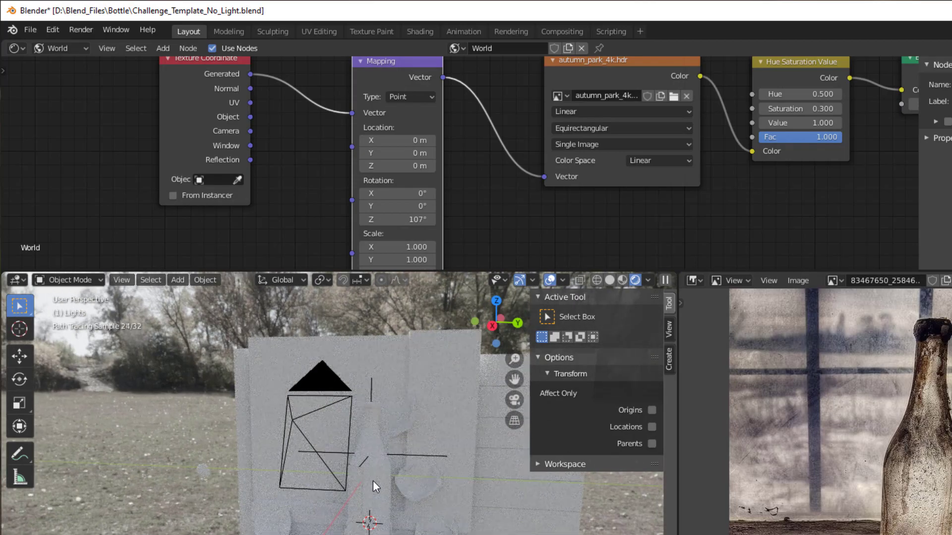
{"action": "middle_click_drag", "start_coordinate": [453, 528], "coordinate": [409, 526], "text": "shift"}
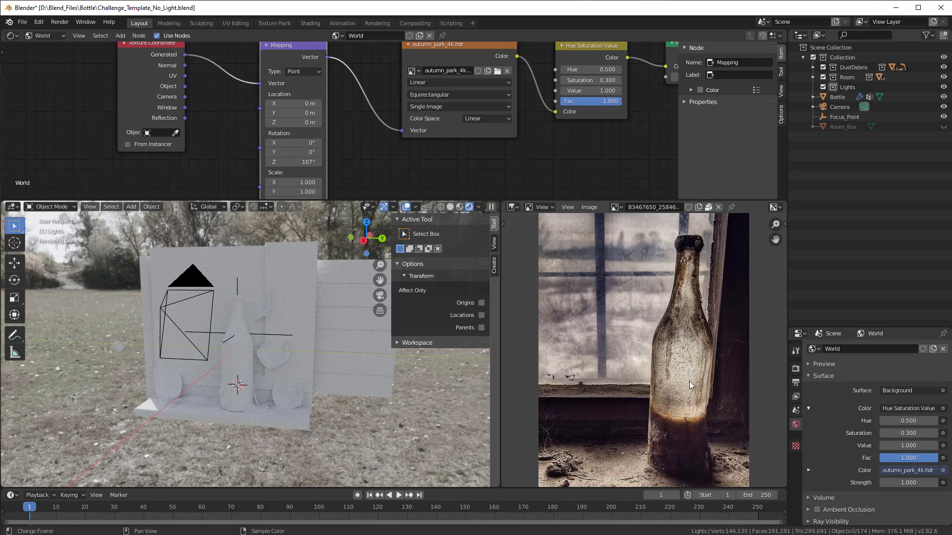
Select the bottle and switch the node editor from World to Object shading.
{"action": "scroll", "coordinate": [299, 415], "scroll_direction": "up", "scroll_amount": 5}
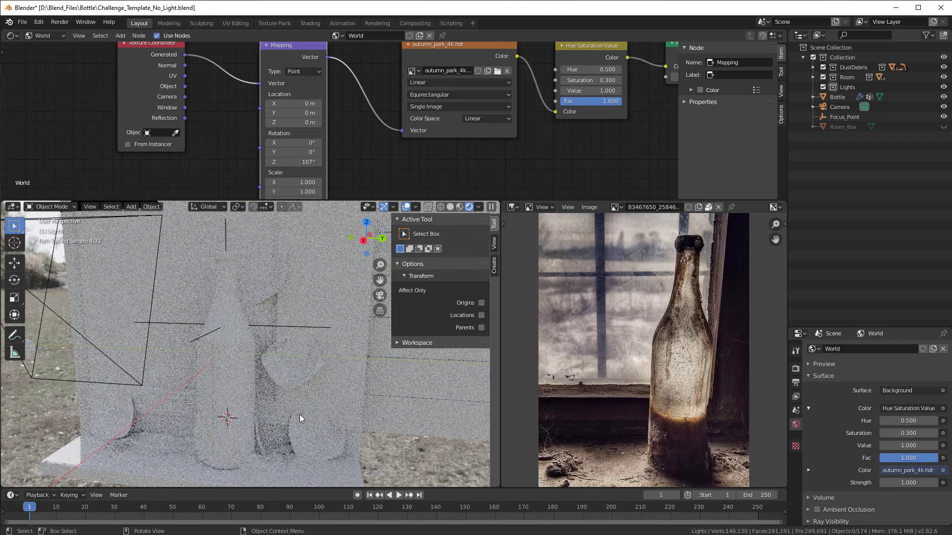
{"action": "left_click", "coordinate": [253, 399]}
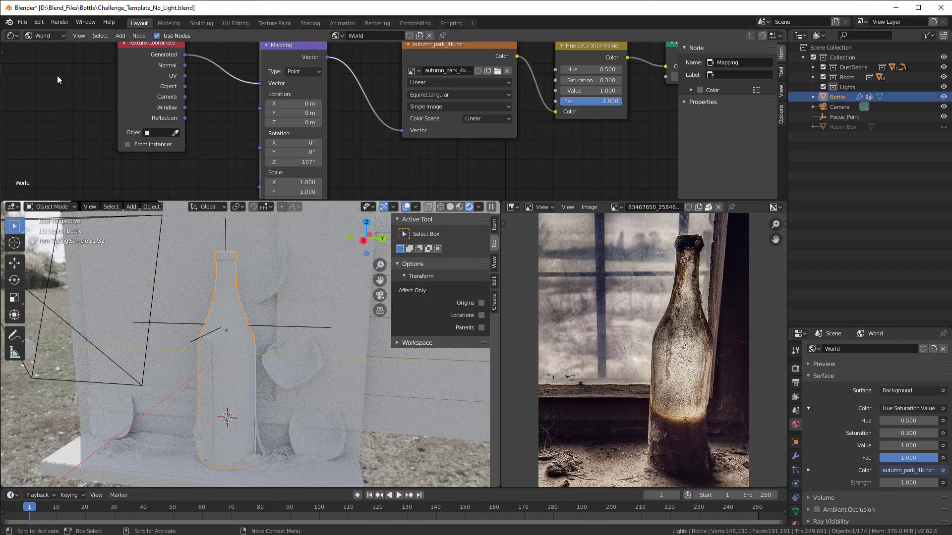
{"action": "left_click", "coordinate": [37, 37]}
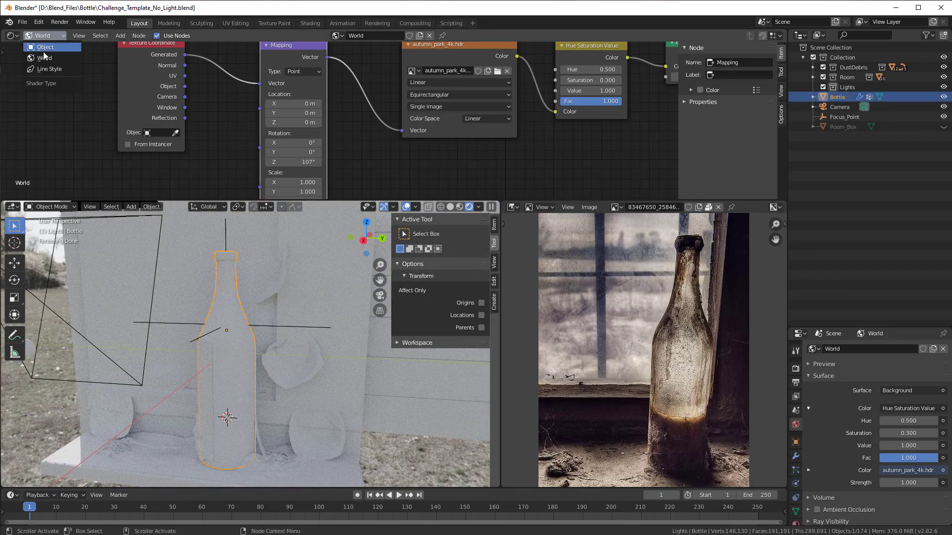
{"action": "left_click", "coordinate": [43, 46]}
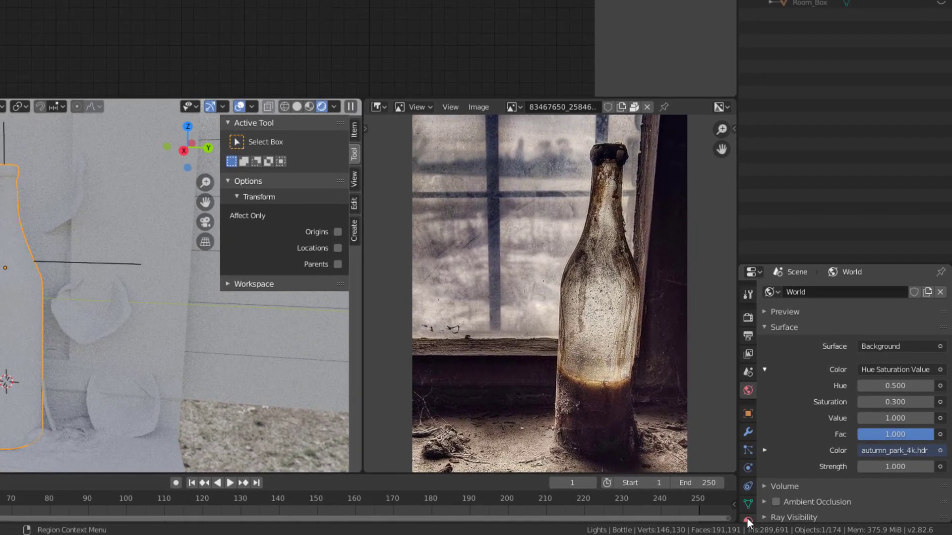
Create a new material on the bottle and name it GlassBottle.
{"action": "scroll", "coordinate": [748, 523], "scroll_direction": "down", "scroll_amount": 2}
{"action": "left_click", "coordinate": [749, 485]}
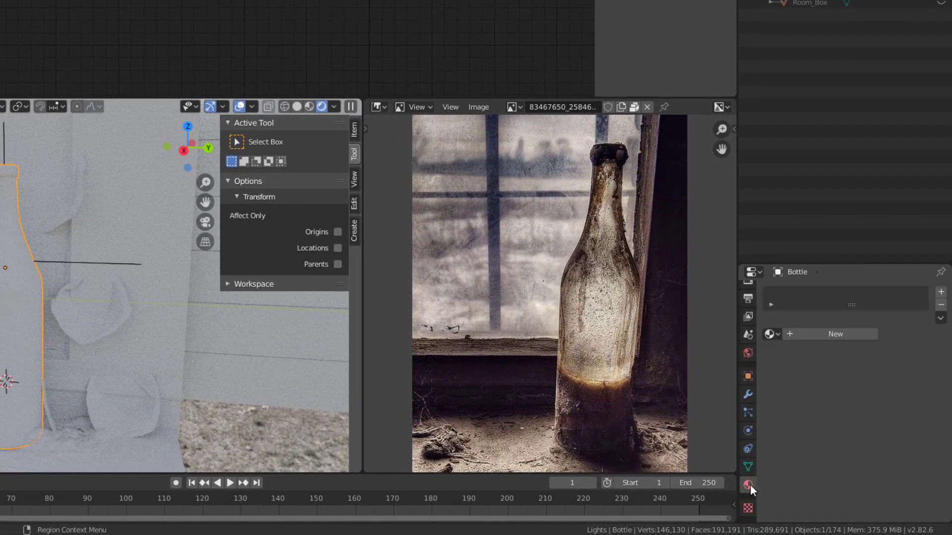
{"action": "left_click", "coordinate": [815, 335]}
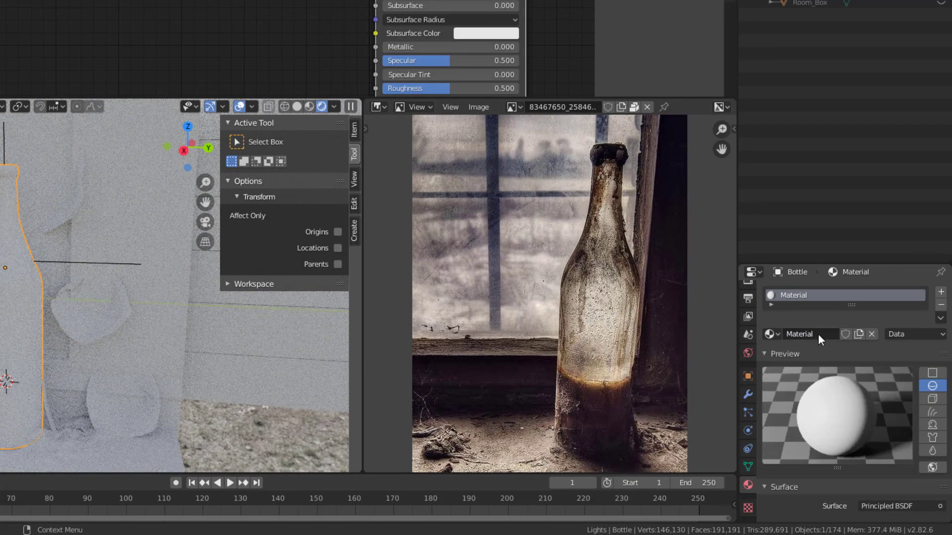
{"action": "double_click", "coordinate": [818, 334]}
{"action": "type", "text": "GlassBottle"}
{"action": "key", "text": "Return"}
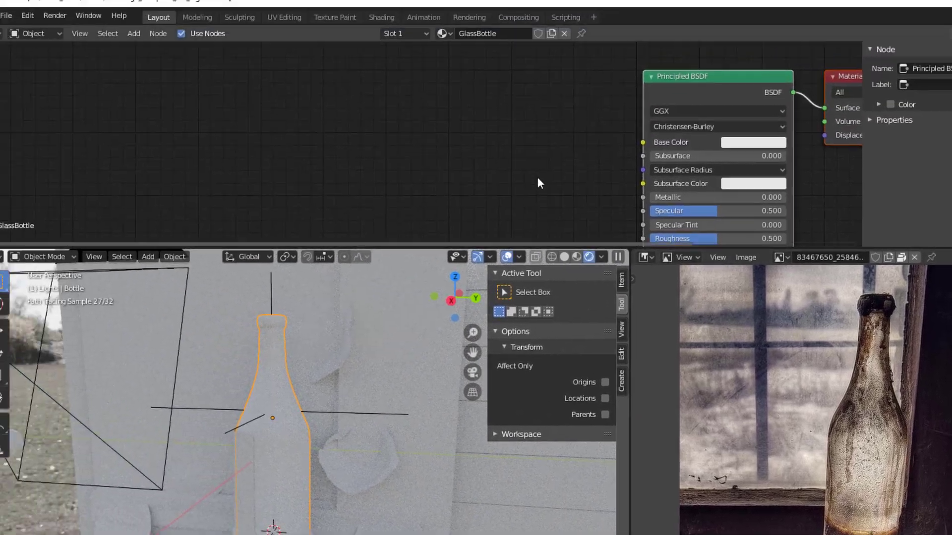
Make the GlassBottle shader clear glass by lowering Roughness to its minimum and raising Transmission to 1.000.
{"action": "scroll", "coordinate": [468, 111], "scroll_direction": "up", "scroll_amount": 4}
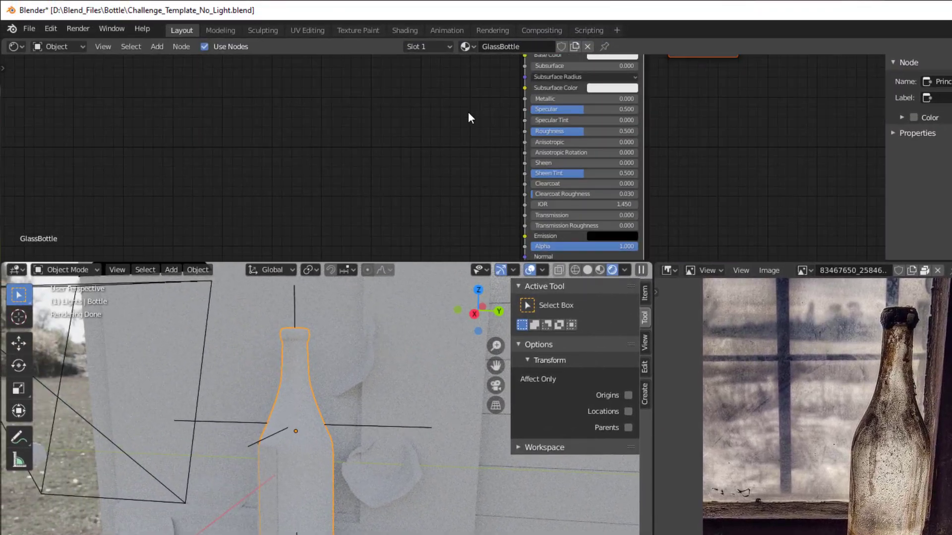
{"action": "scroll", "coordinate": [491, 131], "scroll_direction": "up", "scroll_amount": 1}
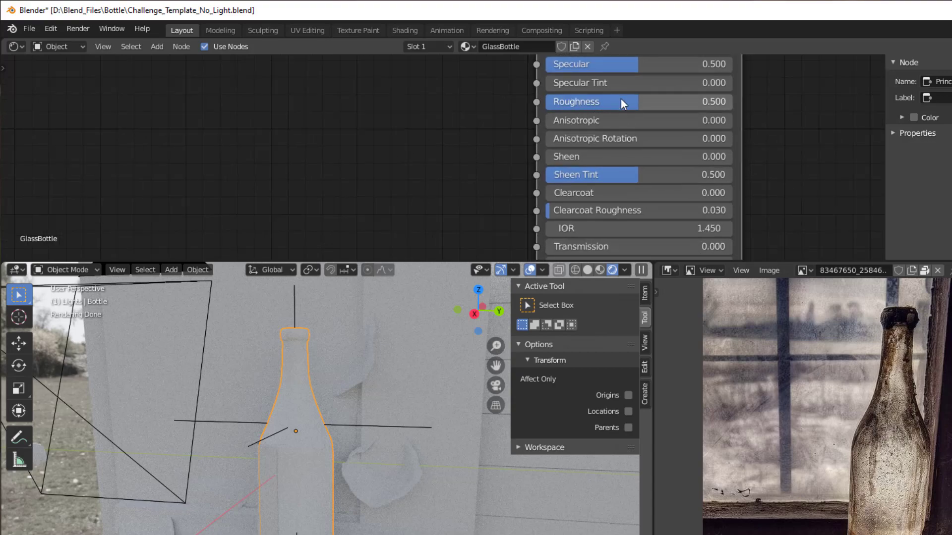
{"action": "left_click_drag", "start_coordinate": [622, 101], "coordinate": [520, 103]}
{"action": "middle_click_drag", "start_coordinate": [501, 165], "coordinate": [474, 108]}
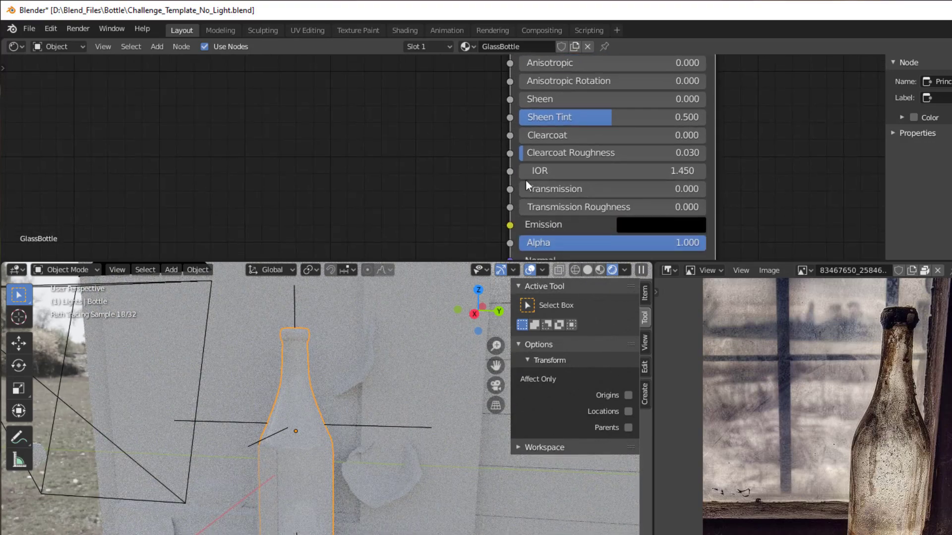
{"action": "left_click_drag", "start_coordinate": [527, 186], "coordinate": [706, 189]}
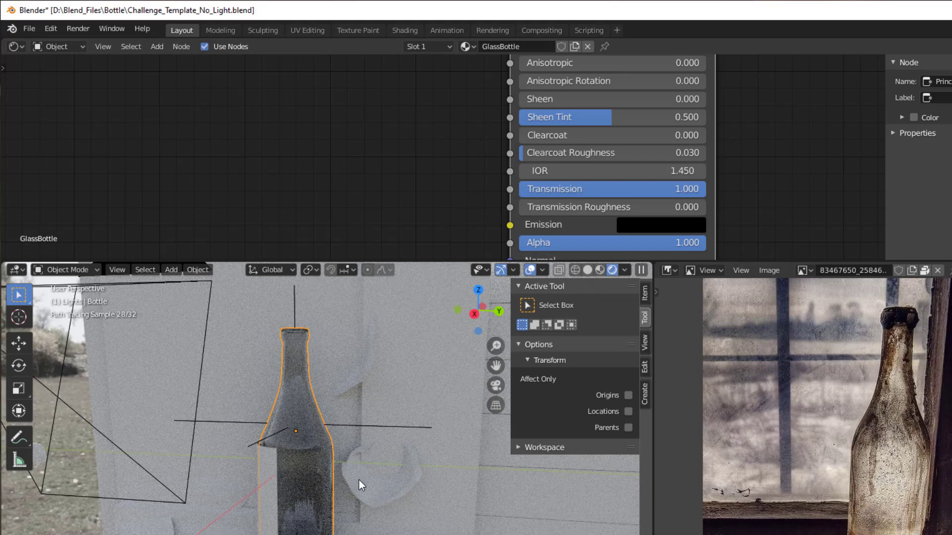
Create a new material on the inner window pane and name it WindowGlass.
{"action": "left_click", "coordinate": [239, 374]}
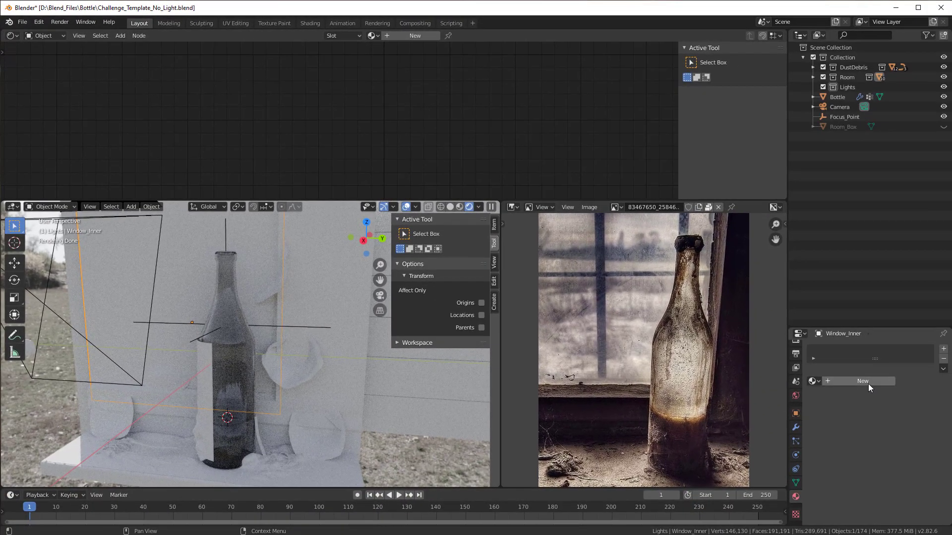
{"action": "left_click", "coordinate": [869, 384]}
{"action": "double_click", "coordinate": [862, 383]}
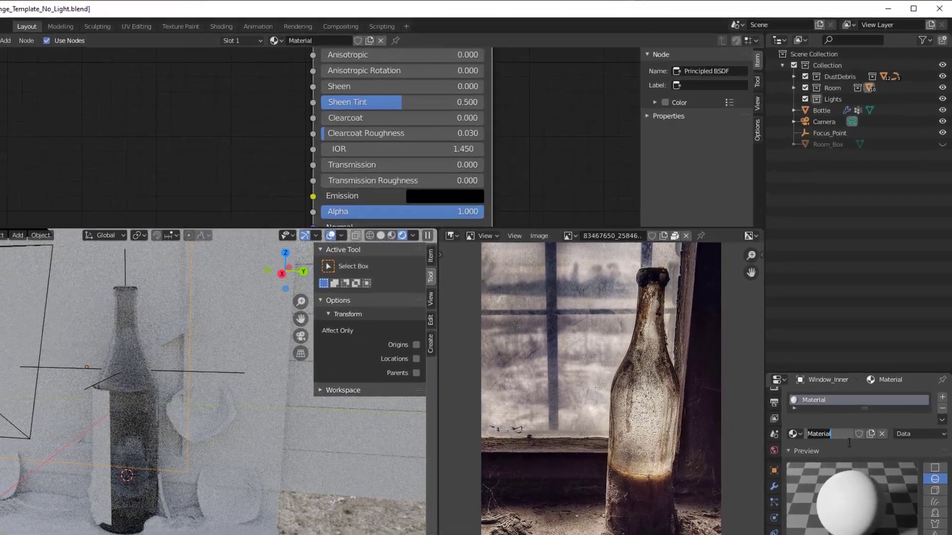
{"action": "type", "text": "WindowGlass"}
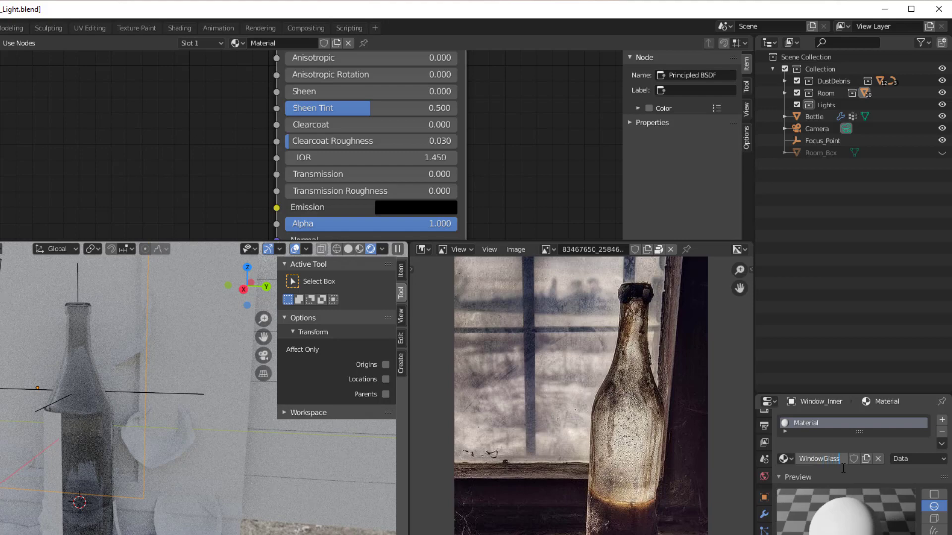
{"action": "key", "text": "Return"}
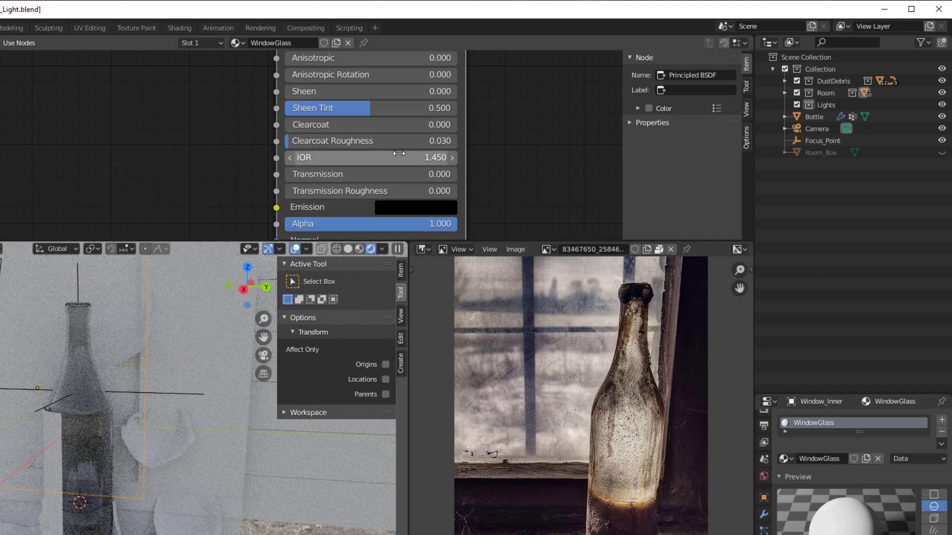
Lower the WindowGlass shader's Roughness to its minimum and raise its Transmission to 1.000.
{"action": "middle_click_drag", "start_coordinate": [483, 127], "coordinate": [485, 177]}
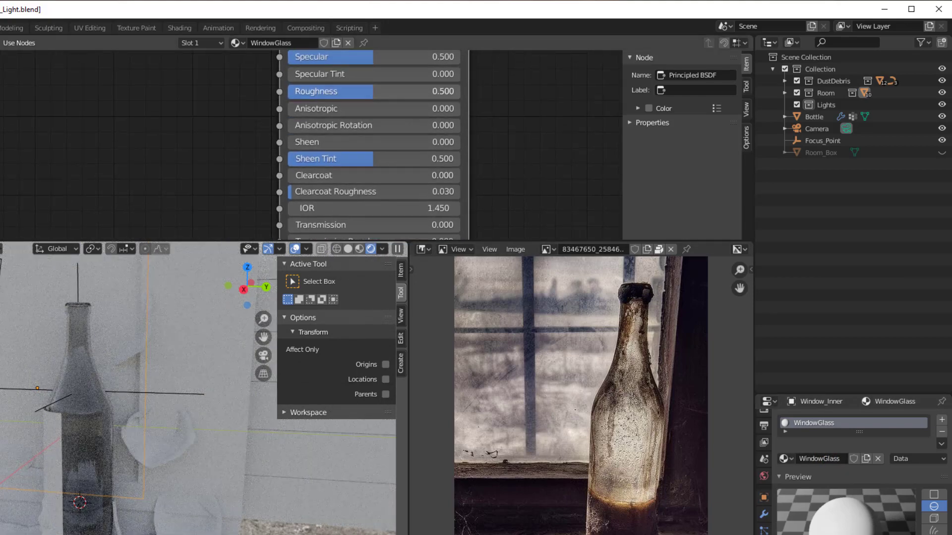
{"action": "left_click_drag", "start_coordinate": [377, 91], "coordinate": [288, 92]}
{"action": "middle_click_drag", "start_coordinate": [513, 171], "coordinate": [498, 116]}
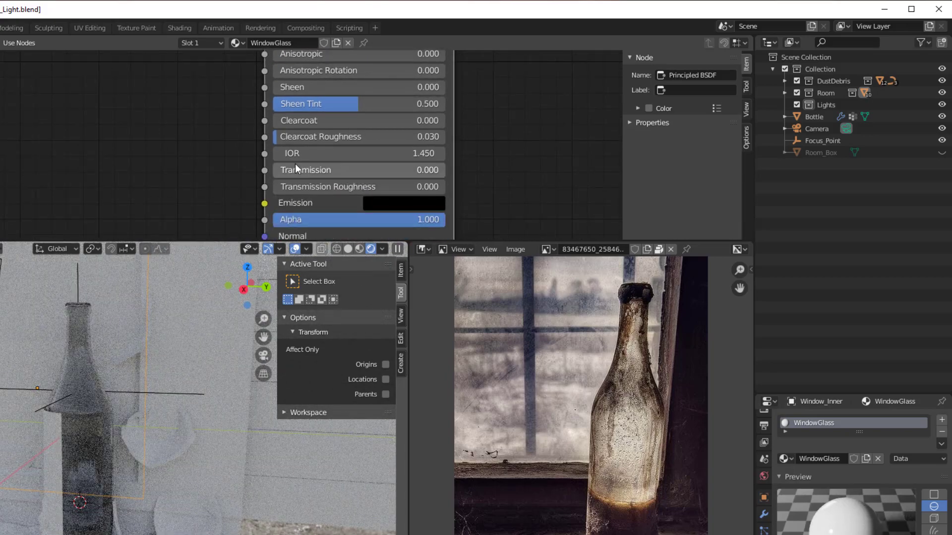
{"action": "left_click_drag", "start_coordinate": [295, 168], "coordinate": [387, 169]}
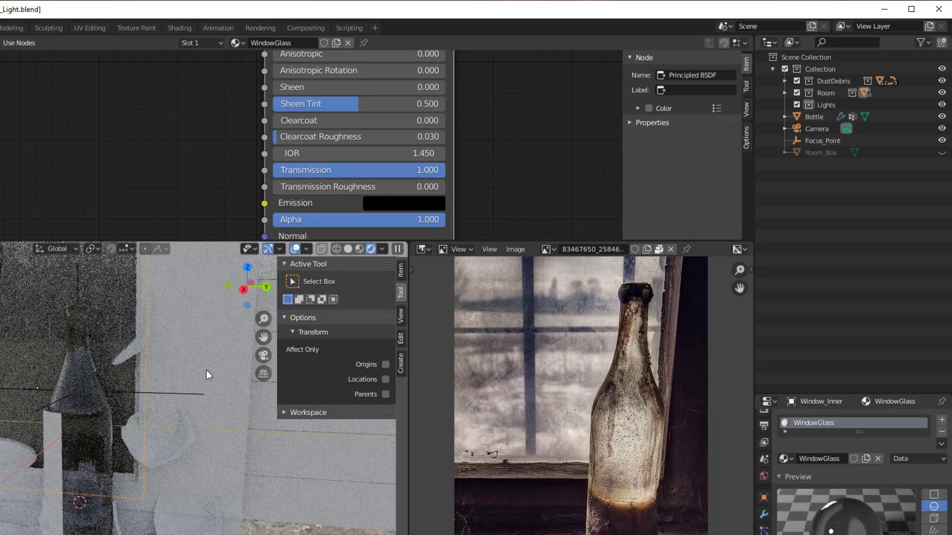
Select the outer window pane behind the inner one and assign the existing WindowGlass material to it.
{"action": "middle_click_drag", "start_coordinate": [206, 370], "coordinate": [226, 413]}
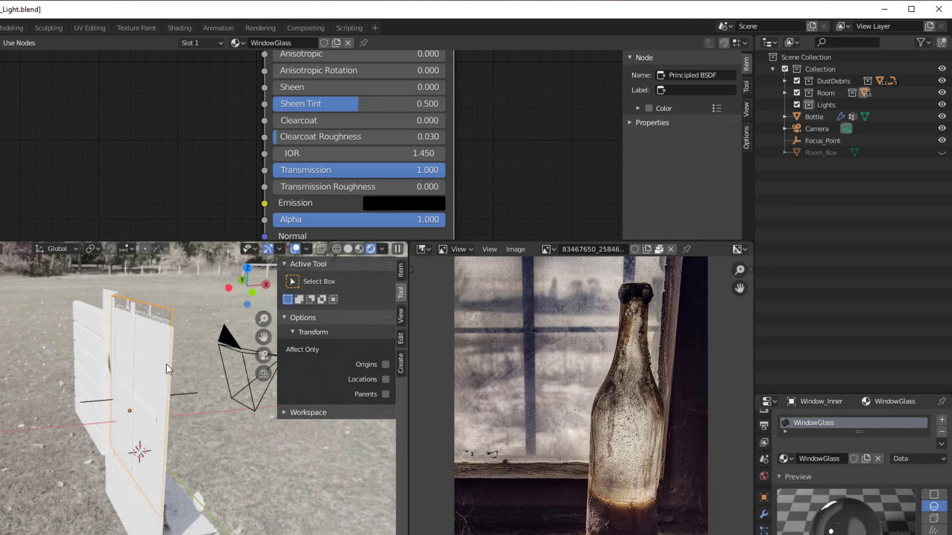
{"action": "middle_click_drag", "start_coordinate": [165, 364], "coordinate": [140, 421]}
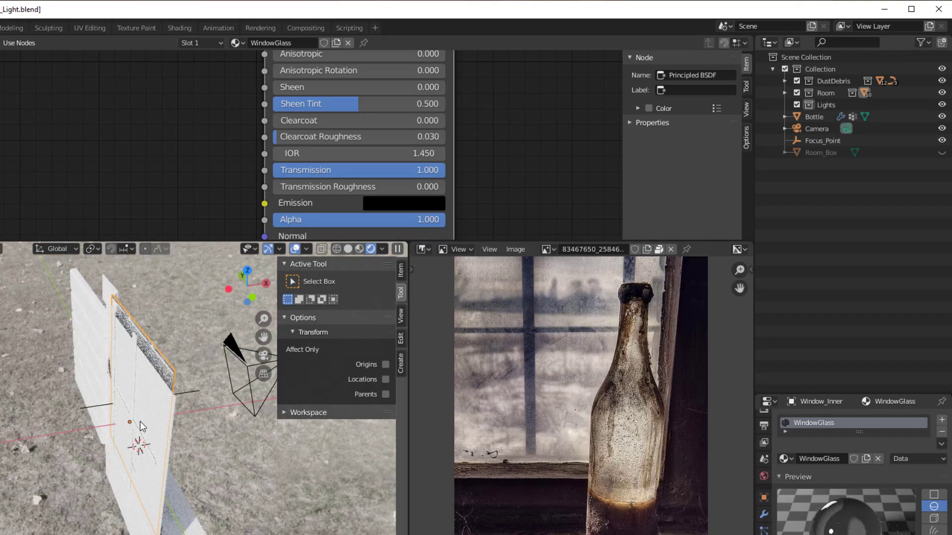
{"action": "left_click", "coordinate": [130, 375]}
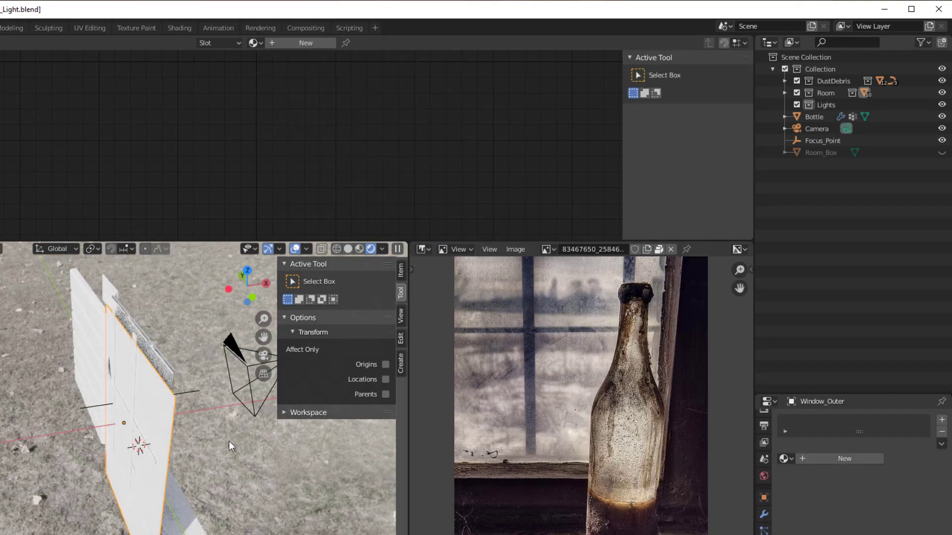
{"action": "middle_click_drag", "start_coordinate": [229, 441], "coordinate": [130, 428]}
{"action": "left_click", "coordinate": [783, 458]}
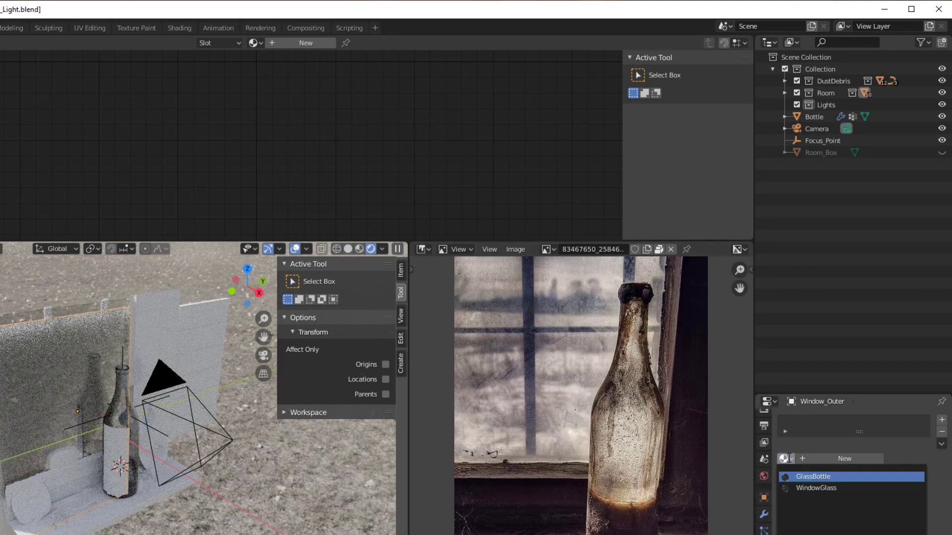
{"action": "left_click", "coordinate": [804, 488]}
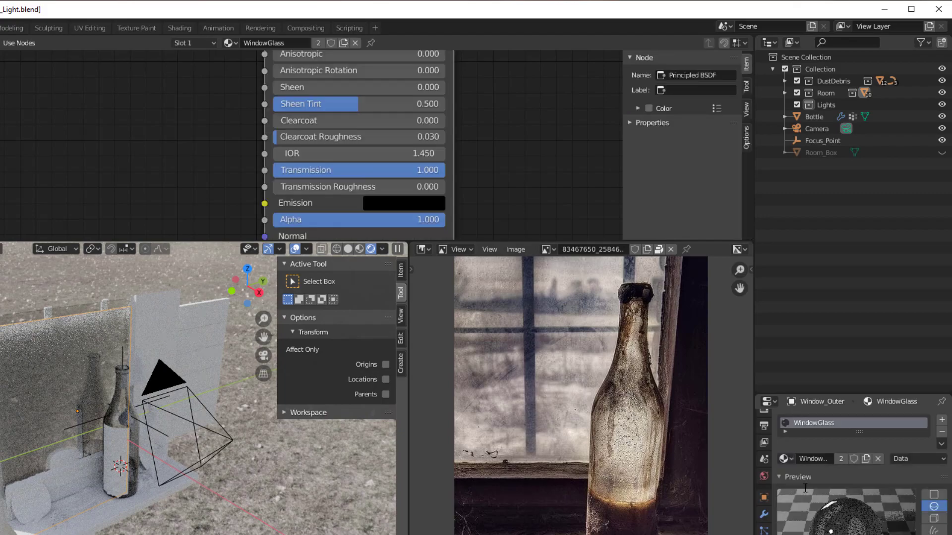
Create a new material on the inner wall beside the window and name it WoodenWall_Inside.
{"action": "middle_click_drag", "start_coordinate": [178, 463], "coordinate": [148, 459]}
{"action": "scroll", "coordinate": [147, 459], "scroll_direction": "up", "scroll_amount": 4}
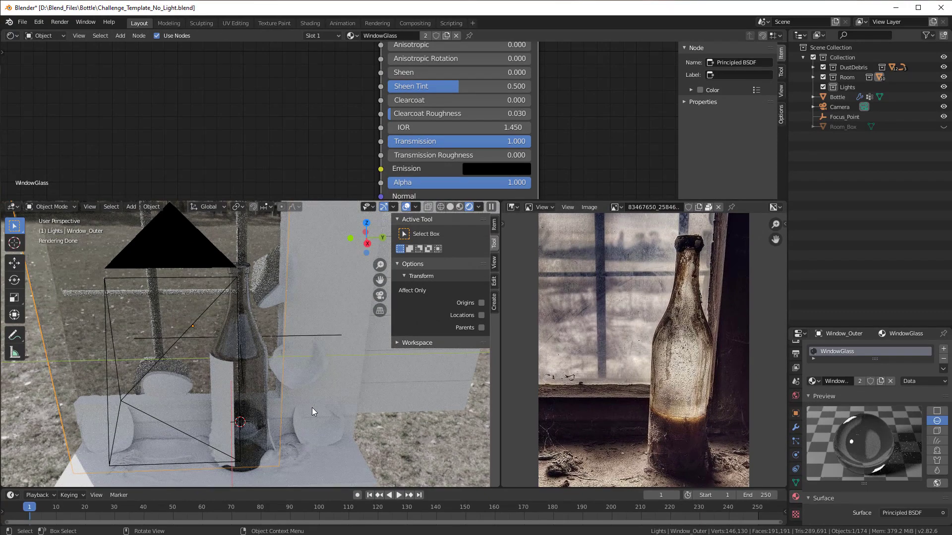
{"action": "left_click", "coordinate": [320, 258]}
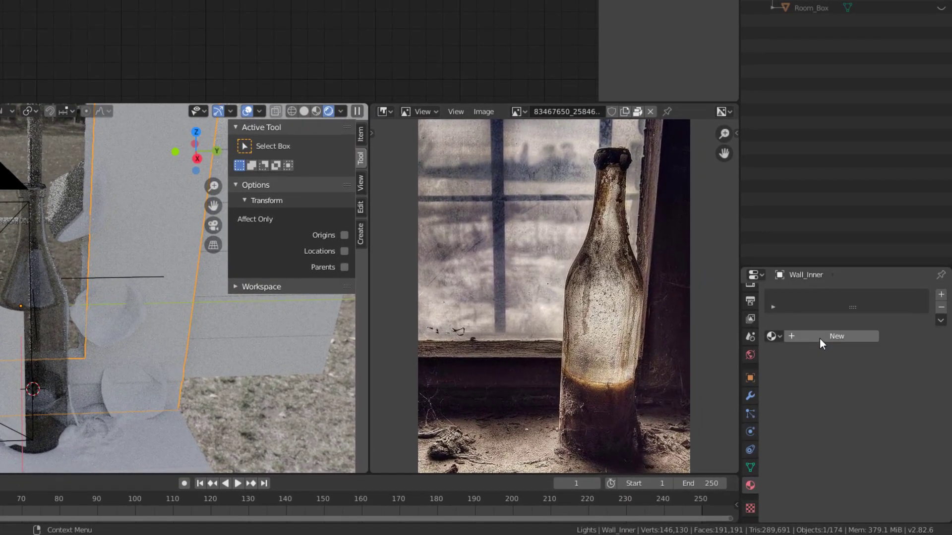
{"action": "left_click", "coordinate": [820, 337]}
{"action": "left_click", "coordinate": [821, 337]}
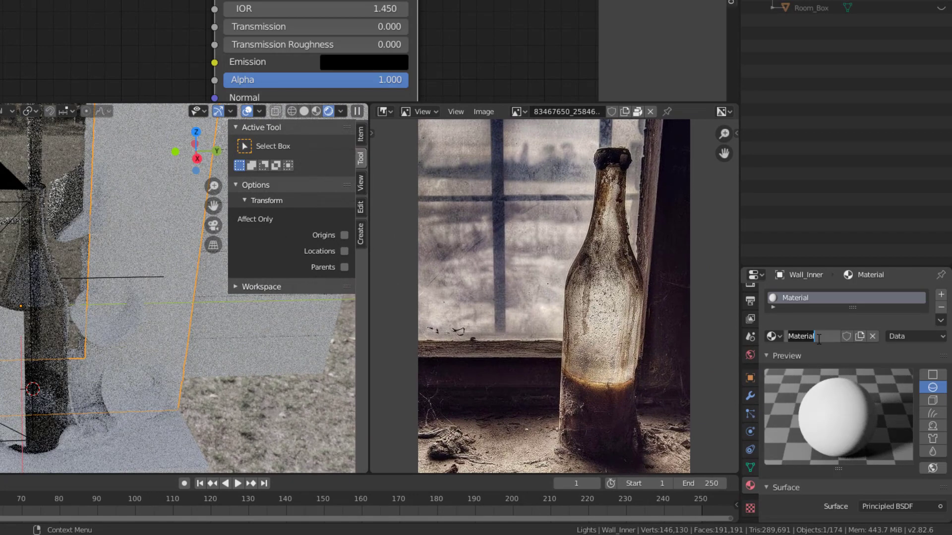
{"action": "type", "text": "W"}
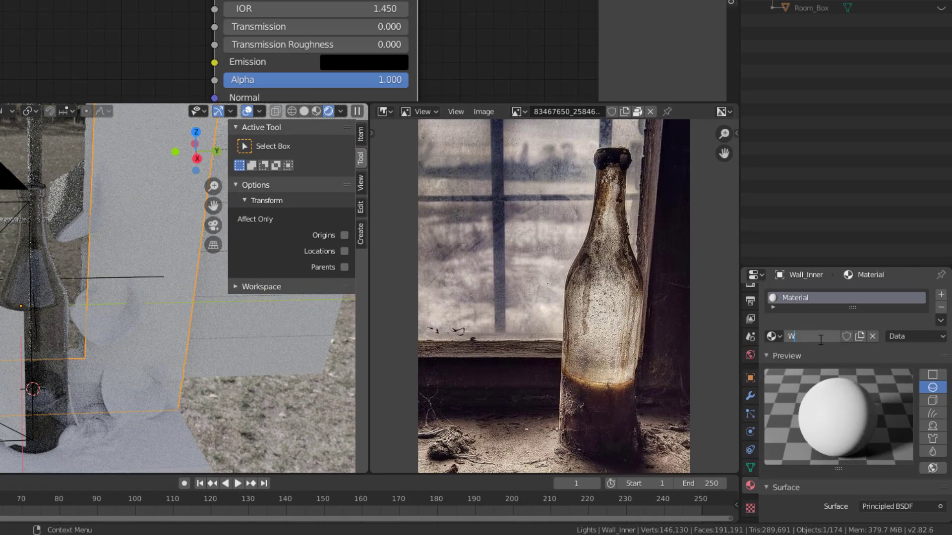
{"action": "type", "text": "oodenWall_Inside"}
{"action": "key", "text": "Return"}
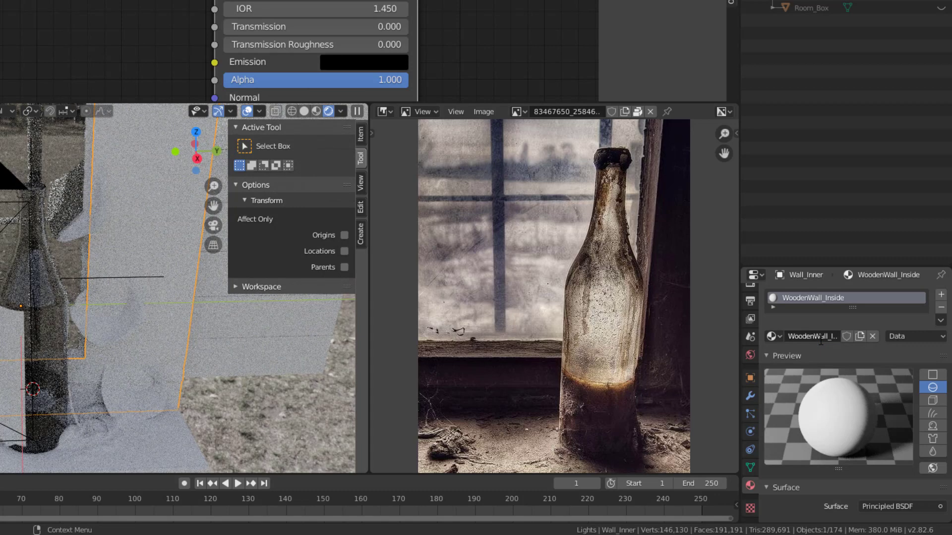
Set the WoodenWall_Inside shader's Base Color to a dark brown.
{"action": "scroll", "coordinate": [451, 25], "scroll_direction": "down", "scroll_amount": 3}
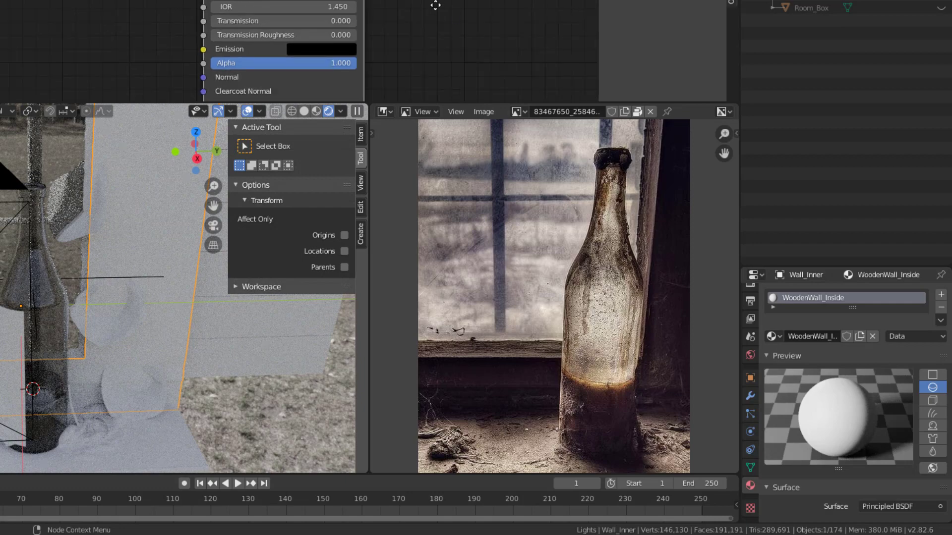
{"action": "middle_click_drag", "start_coordinate": [435, 5], "coordinate": [429, 127]}
{"action": "left_click", "coordinate": [423, 12]}
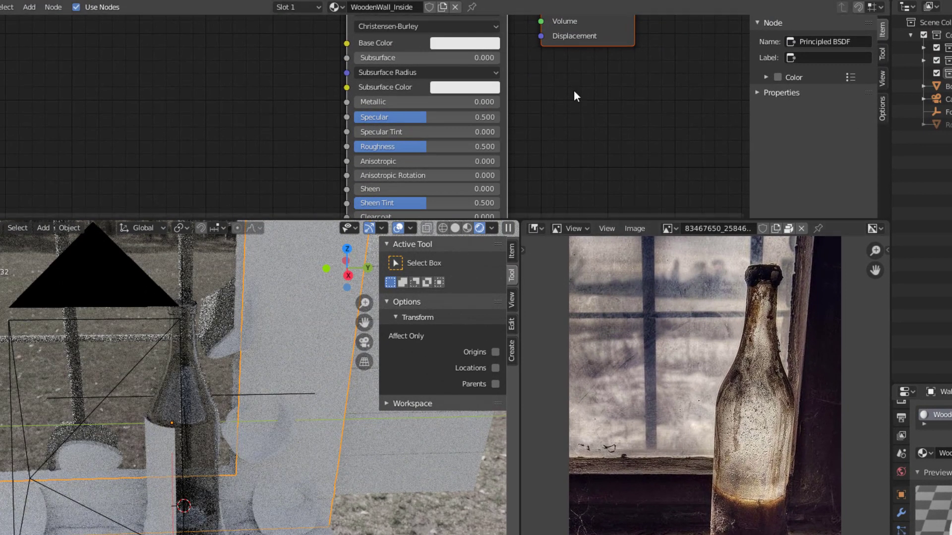
{"action": "left_click", "coordinate": [452, 42]}
{"action": "left_click_drag", "start_coordinate": [484, 117], "coordinate": [470, 141]}
{"action": "left_click_drag", "start_coordinate": [546, 66], "coordinate": [545, 129]}
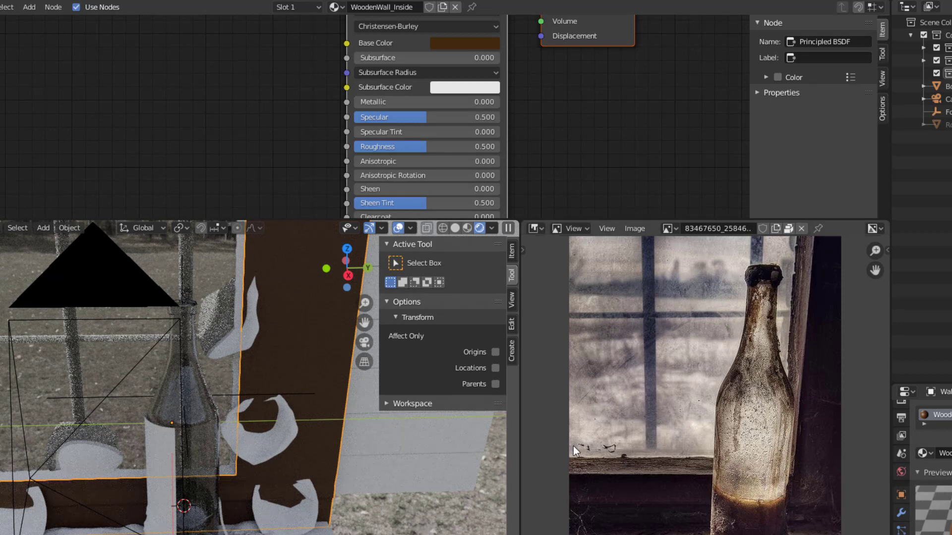
Create a new material on the narrow strip framing the window opening and name it WindowIsolation.
{"action": "scroll", "coordinate": [607, 475], "scroll_direction": "up", "scroll_amount": 1}
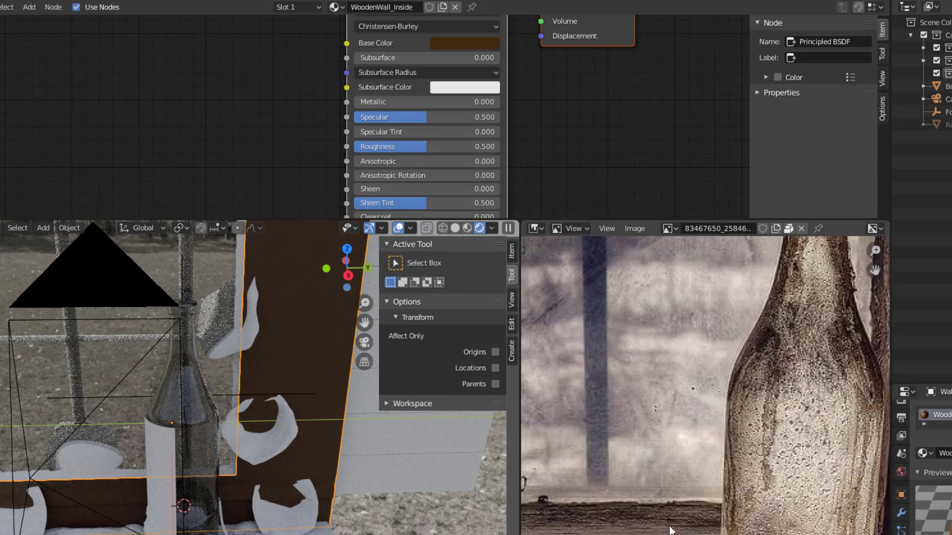
{"action": "left_click", "coordinate": [109, 479]}
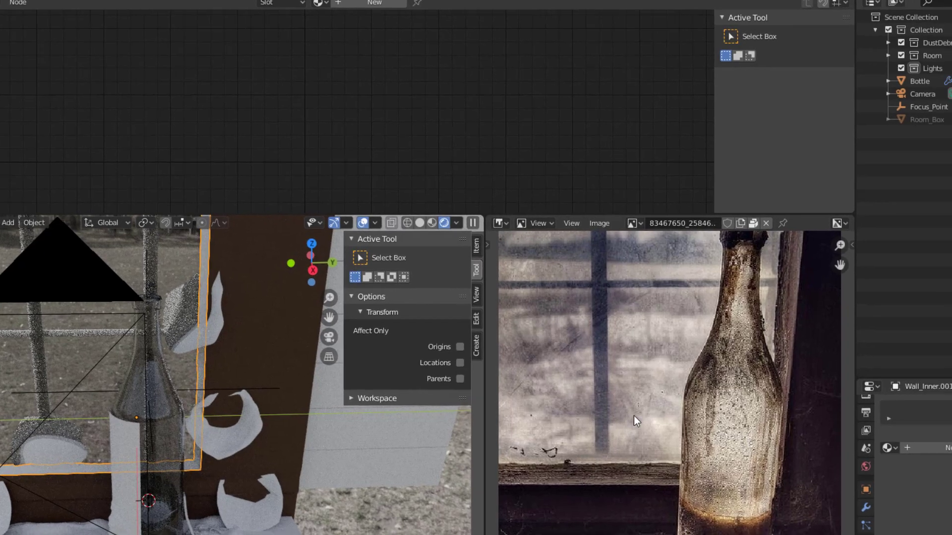
{"action": "left_click", "coordinate": [939, 448]}
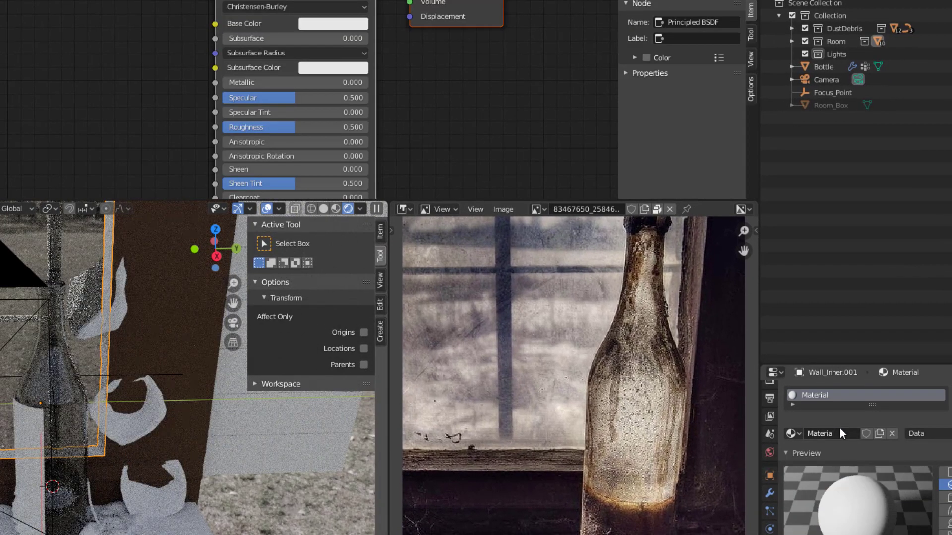
{"action": "double_click", "coordinate": [840, 432]}
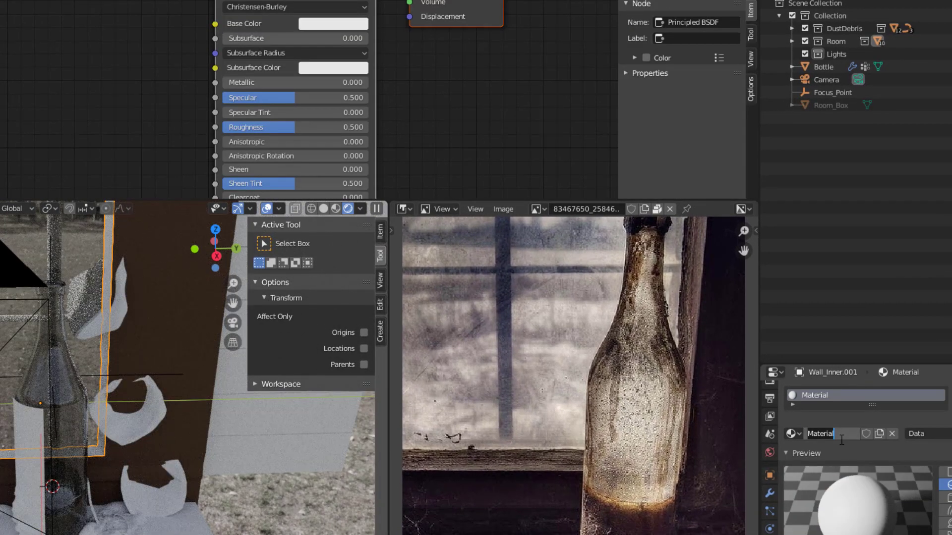
{"action": "type", "text": "P"}
{"action": "type", "text": "do"}
{"action": "type", "text": "wIsolation"}
{"action": "key", "text": "Return"}
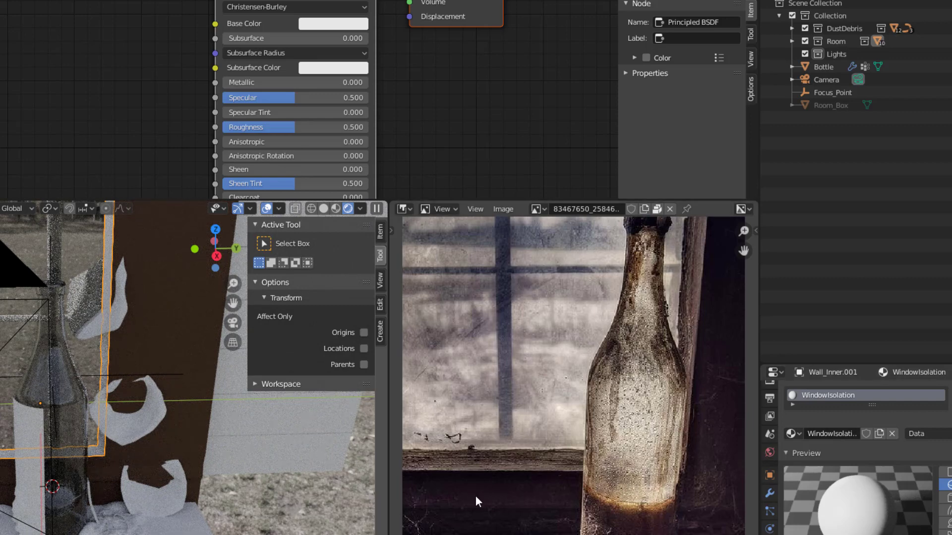
Set the WindowIsolation Base Color to a muted dark brown with hue 0.079, saturation 0.442 and value 0.298.
{"action": "left_click", "coordinate": [323, 23]}
{"action": "left_click_drag", "start_coordinate": [344, 76], "coordinate": [331, 121]}
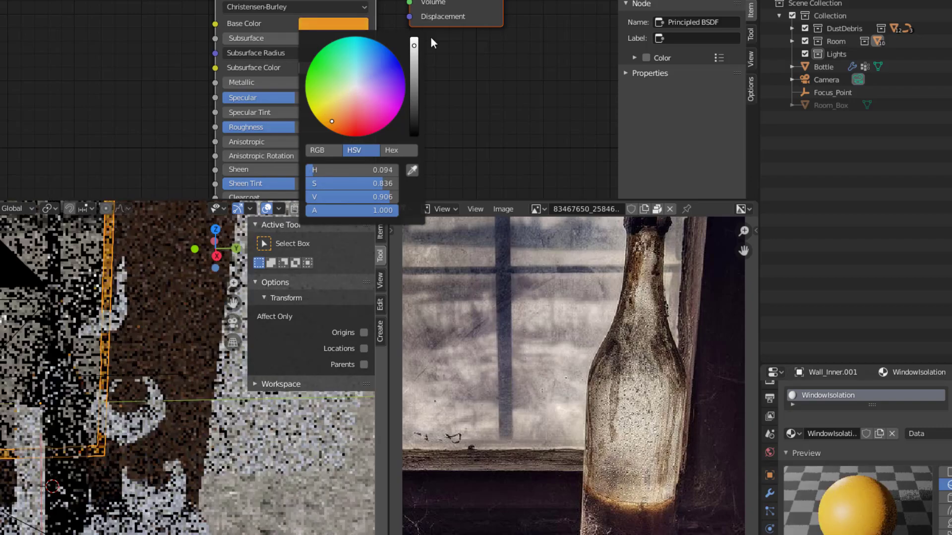
{"action": "left_click_drag", "start_coordinate": [414, 45], "coordinate": [414, 107]}
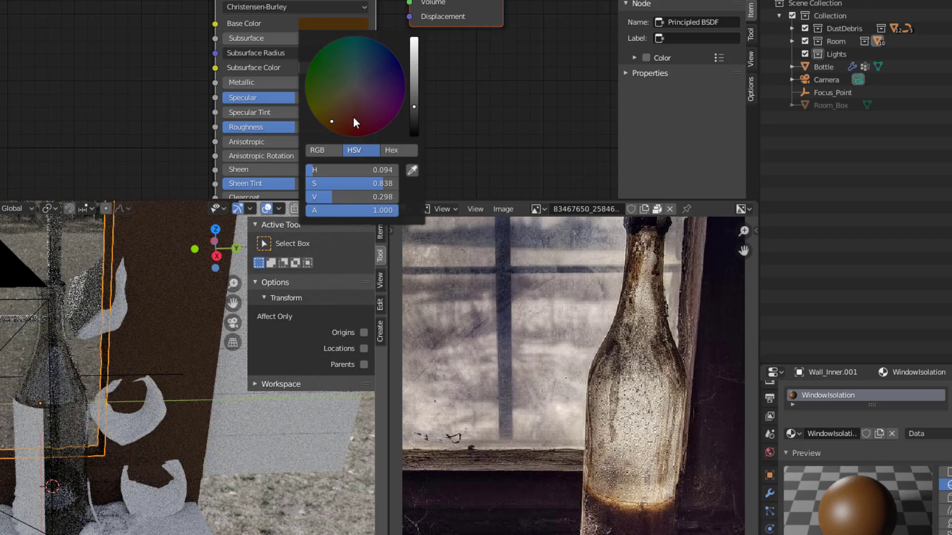
{"action": "left_click_drag", "start_coordinate": [338, 122], "coordinate": [344, 106]}
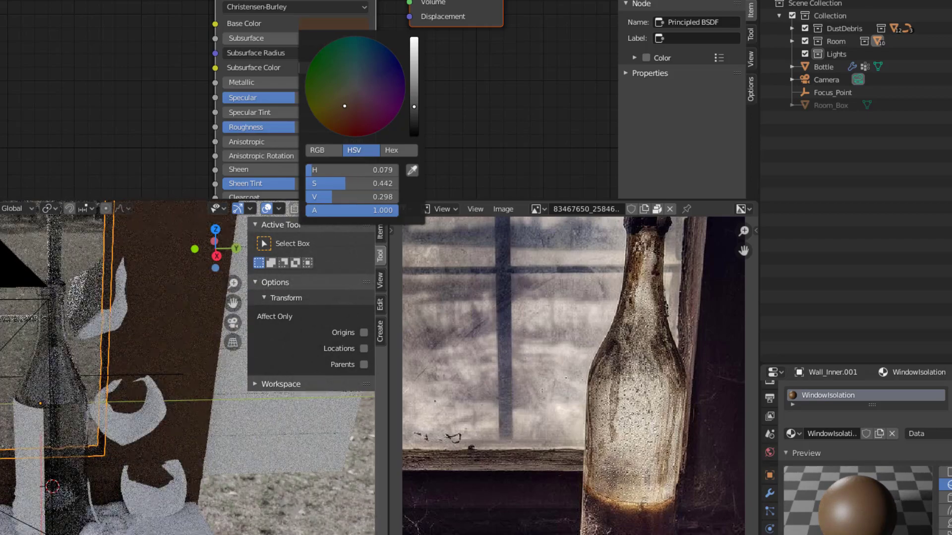
Create a new material on the planked outer wall behind the inner wall and name it WoodenWall_Outer.
{"action": "left_click", "coordinate": [168, 346]}
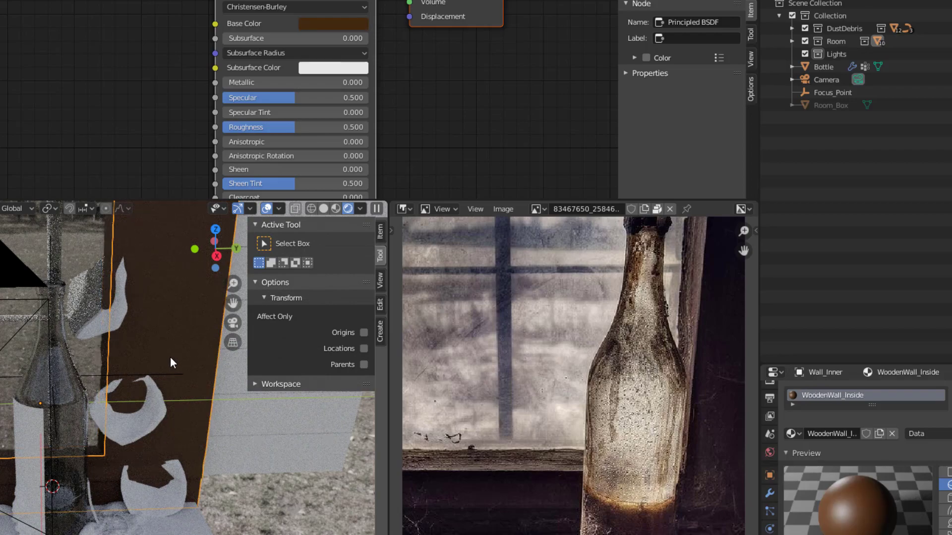
{"action": "scroll", "coordinate": [28, 425], "scroll_direction": "down", "scroll_amount": 3}
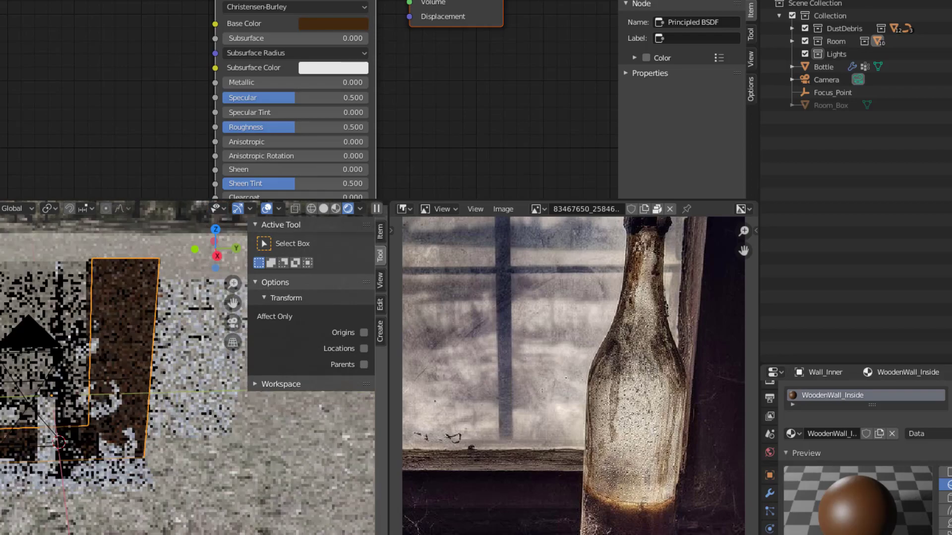
{"action": "middle_click_drag", "start_coordinate": [152, 465], "coordinate": [160, 456]}
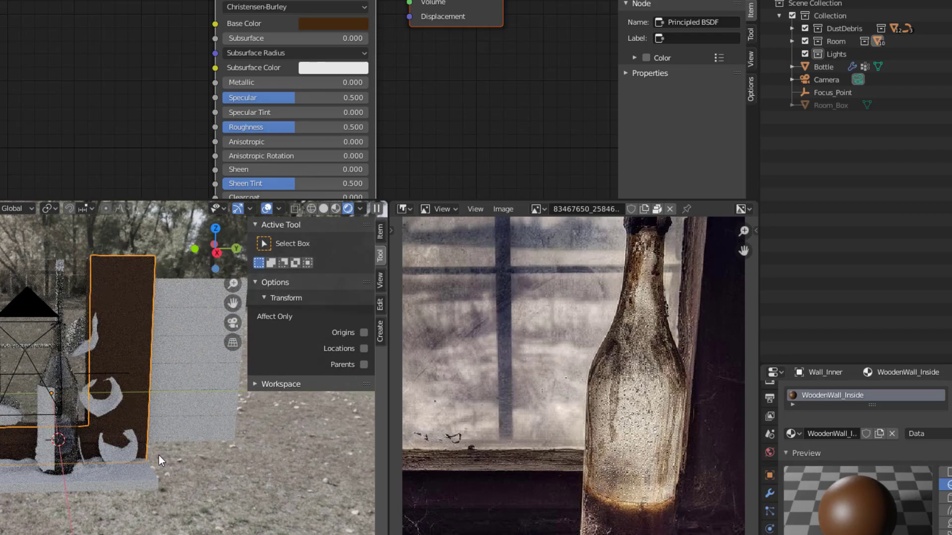
{"action": "left_click", "coordinate": [176, 413]}
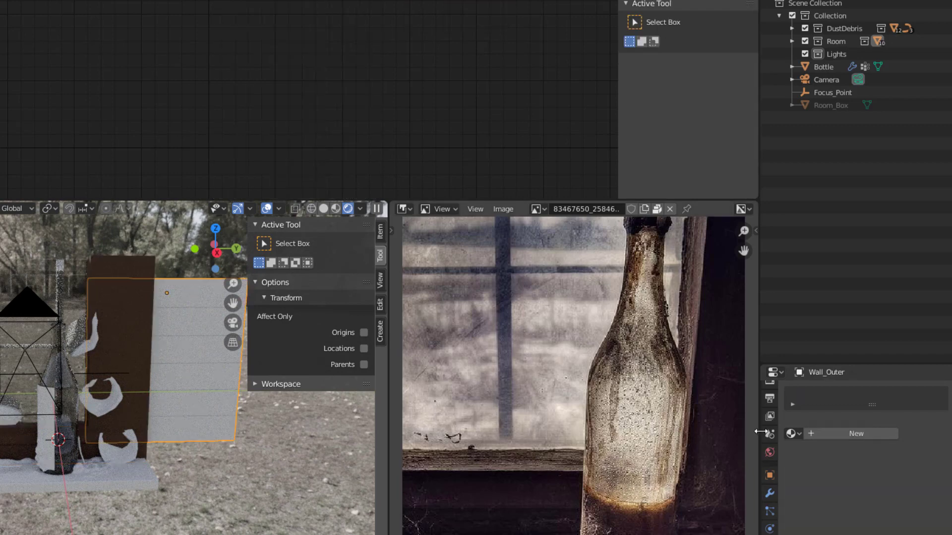
{"action": "left_click", "coordinate": [853, 433]}
{"action": "left_click", "coordinate": [839, 439]}
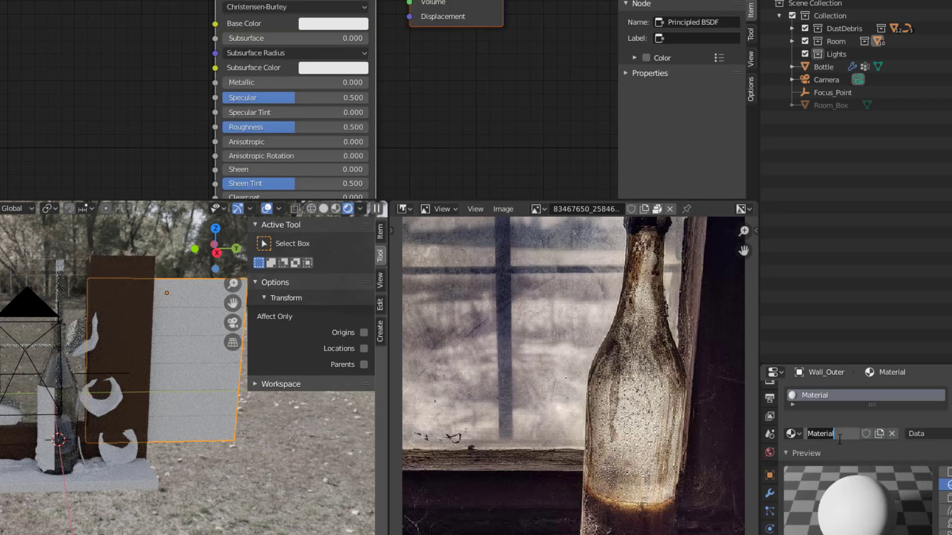
{"action": "type", "text": "Wooden"}
{"action": "type", "text": "Wall_Outer"}
{"action": "key", "text": "Return"}
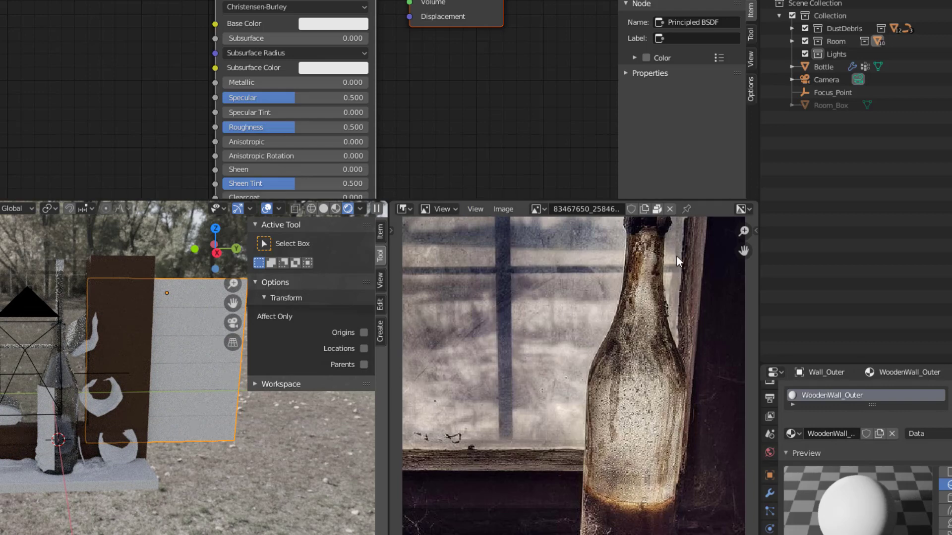
Set the WoodenWall_Outer Base Color to a muted tan with hue 0.103, saturation 0.327 and value 0.457.
{"action": "left_click", "coordinate": [349, 22]}
{"action": "left_click_drag", "start_coordinate": [414, 45], "coordinate": [414, 90]}
{"action": "left_click_drag", "start_coordinate": [353, 102], "coordinate": [345, 100]}
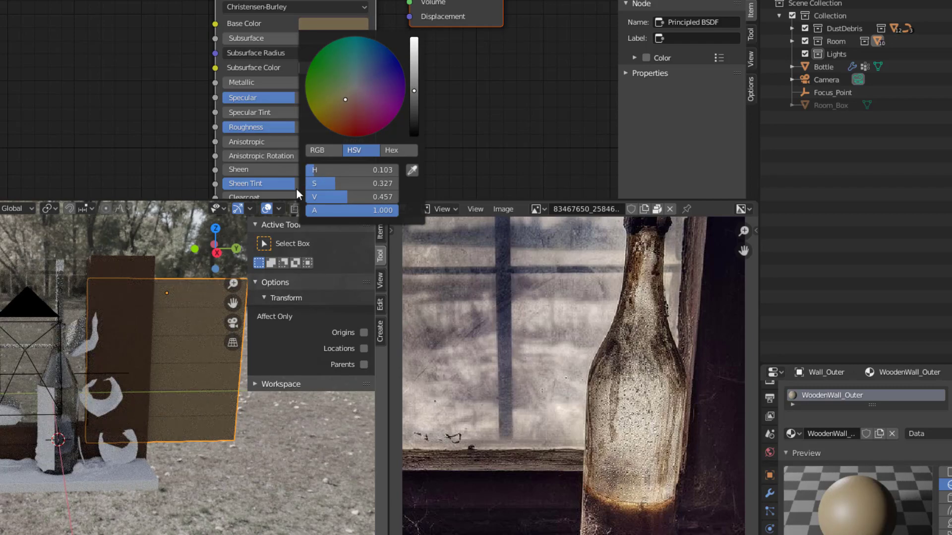
Create a new material on the window sill under the bottle, not its dust layer, and name it WindowSill.
{"action": "scroll", "coordinate": [160, 462], "scroll_direction": "up", "scroll_amount": 2}
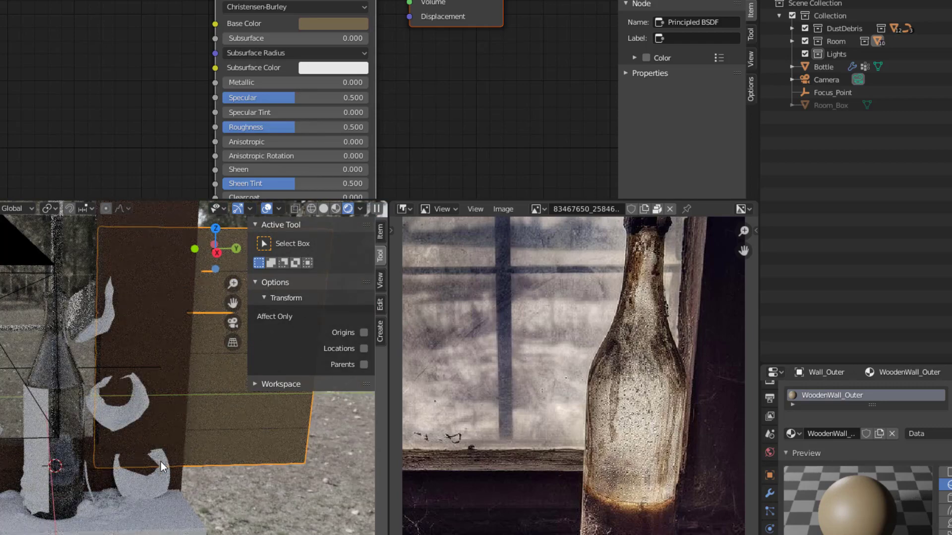
{"action": "left_click", "coordinate": [150, 517]}
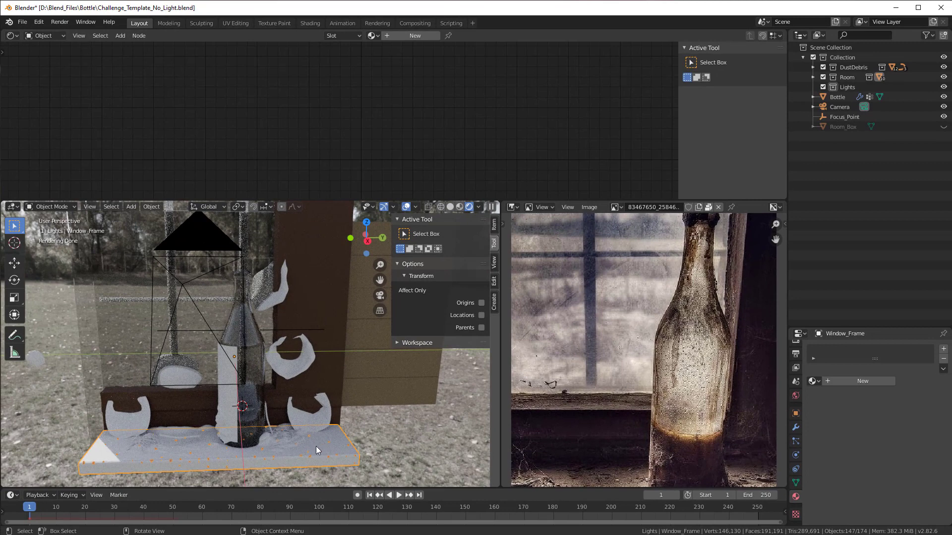
{"action": "left_click", "coordinate": [317, 446]}
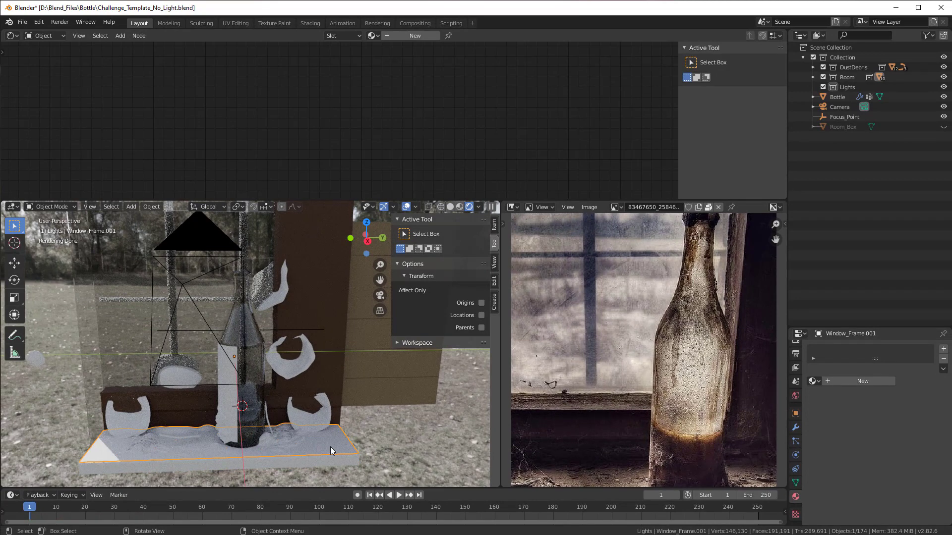
{"action": "left_click", "coordinate": [308, 463]}
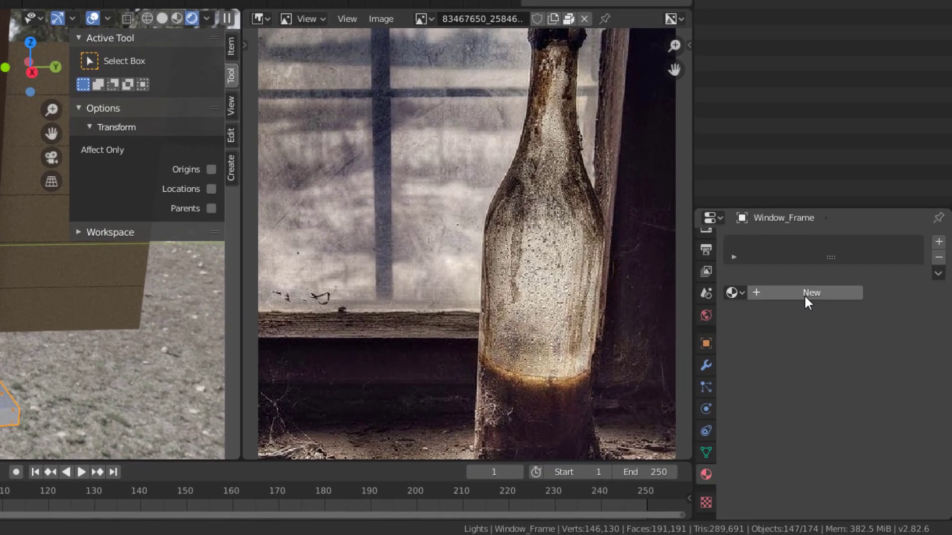
{"action": "left_click", "coordinate": [830, 332]}
{"action": "double_click", "coordinate": [780, 292]}
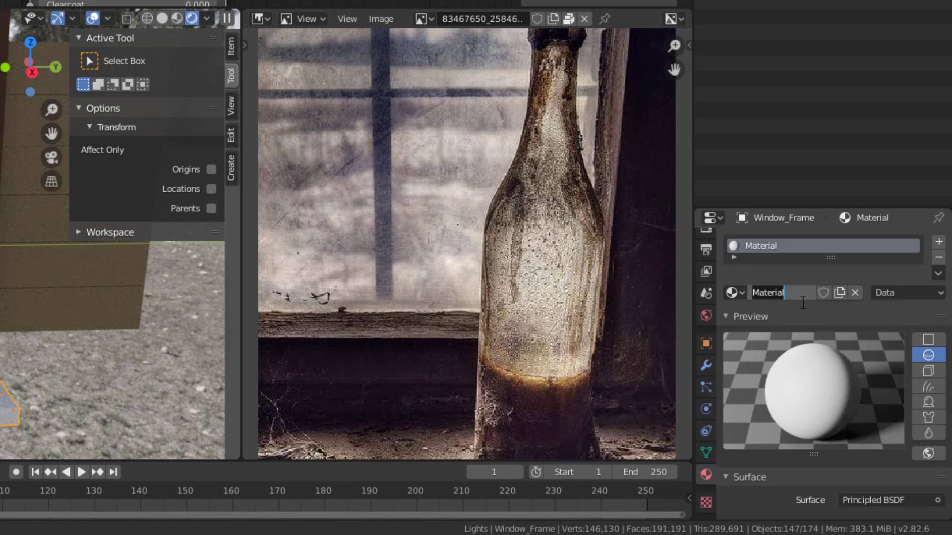
{"action": "type", "text": "WindowSill"}
{"action": "key", "text": "Return"}
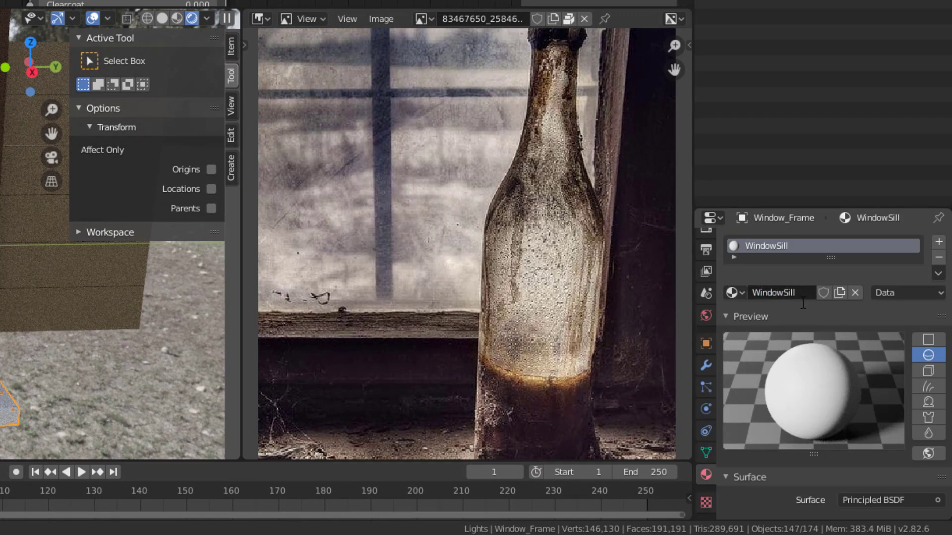
Set the WindowSill Base Color to a slightly darkened beige with hue 0.118 and saturation 0.216, using the reference photo's sill as guide.
{"action": "scroll", "coordinate": [476, 332], "scroll_direction": "down", "scroll_amount": 2}
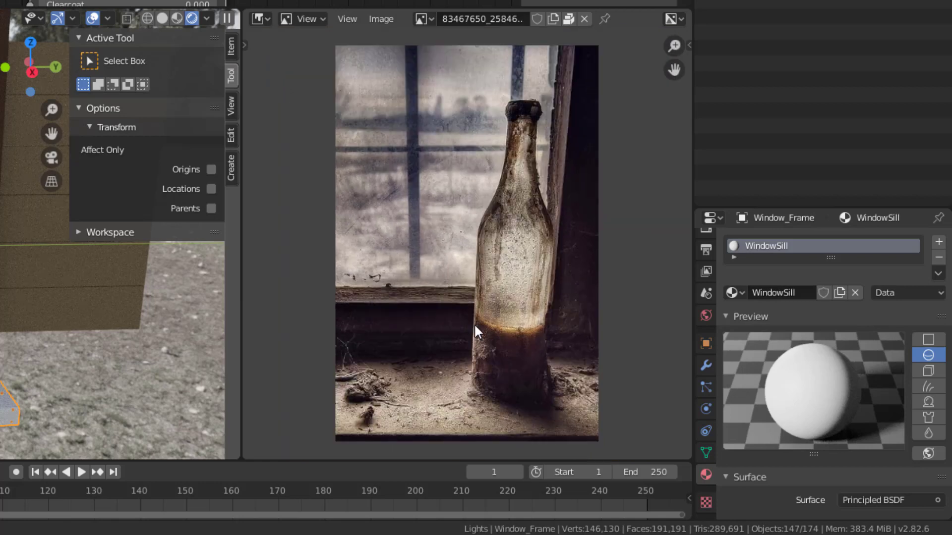
{"action": "middle_click_drag", "start_coordinate": [478, 325], "coordinate": [465, 261]}
{"action": "scroll", "coordinate": [468, 270], "scroll_direction": "up", "scroll_amount": 2}
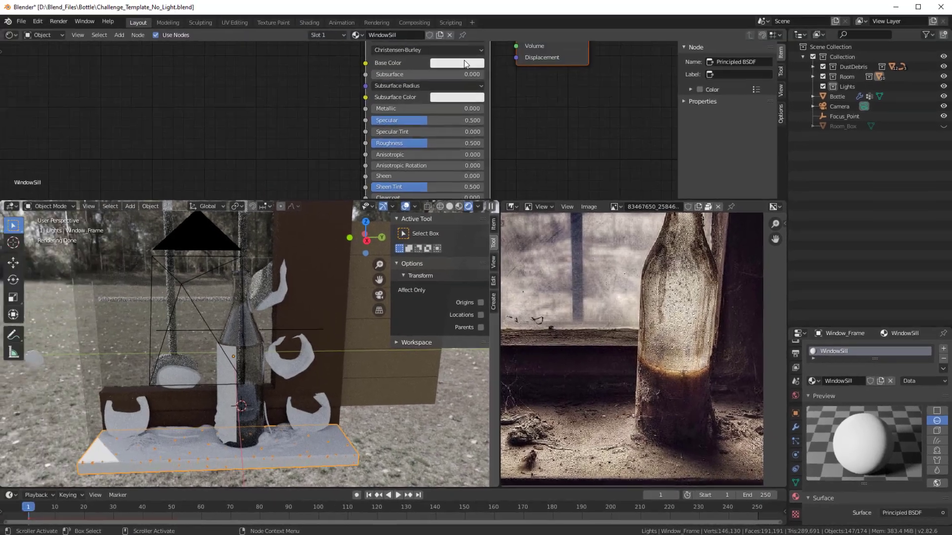
{"action": "left_click", "coordinate": [467, 64]}
{"action": "left_click_drag", "start_coordinate": [477, 109], "coordinate": [469, 118]}
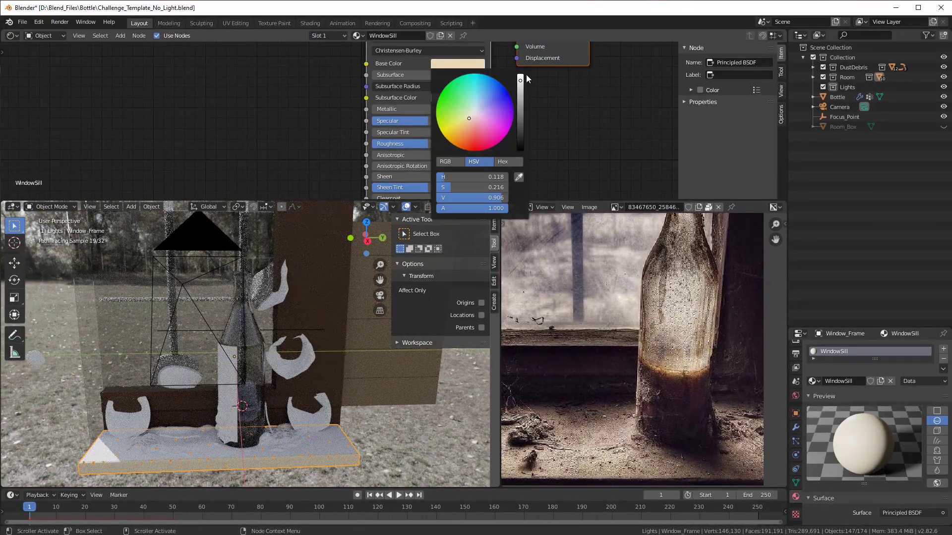
{"action": "left_click_drag", "start_coordinate": [520, 81], "coordinate": [520, 96]}
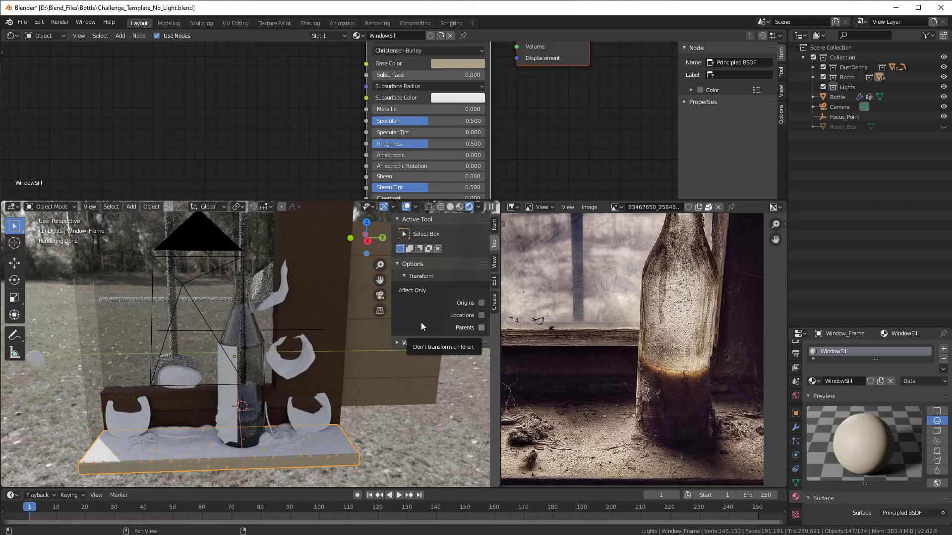
Create a new material on the white vertical window grid bars and name it WindowGrid.
{"action": "mouse_move", "coordinate": [327, 402]}
{"action": "middle_mouse_down"}
{"action": "mouse_move", "coordinate": [304, 389]}
{"action": "mouse_move", "coordinate": [297, 300]}
{"action": "middle_mouse_up"}
{"action": "left_click", "coordinate": [295, 280]}
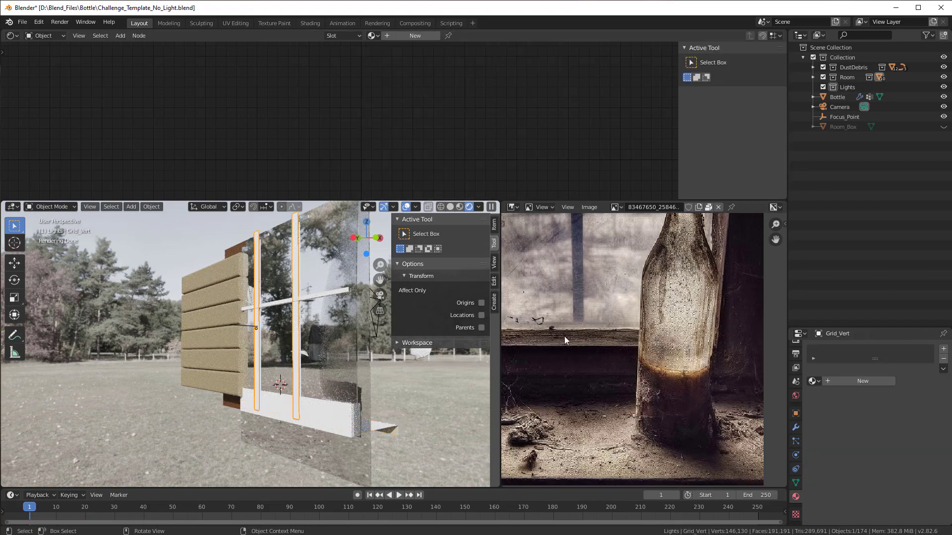
{"action": "left_click", "coordinate": [845, 382]}
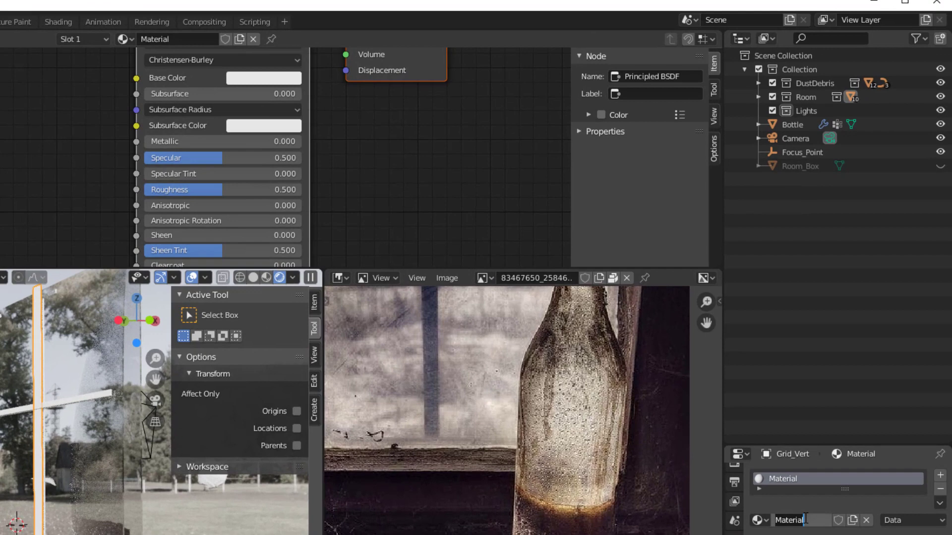
{"action": "type", "text": "WindowGrid"}
{"action": "key", "text": "Return"}
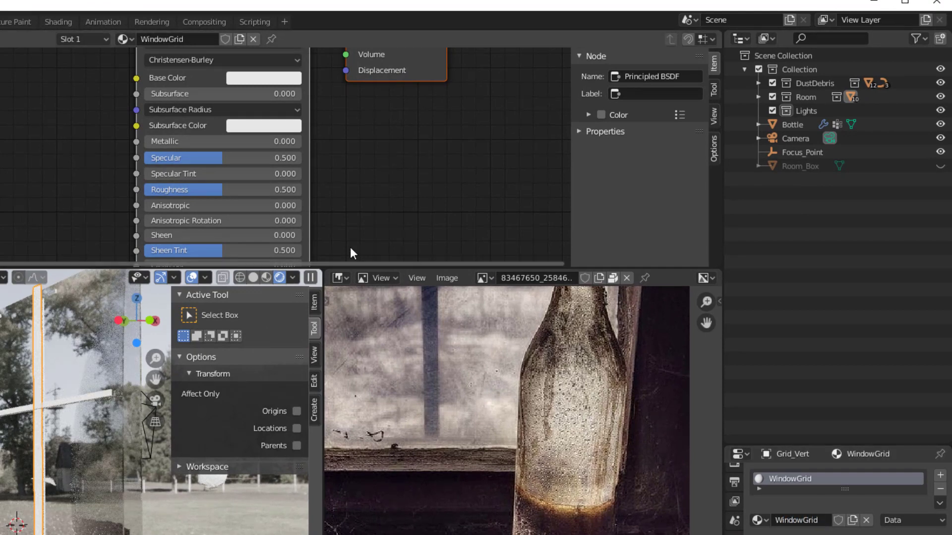
Darken the WindowGrid material's Base Color to a near-black grey.
{"action": "middle_click_drag", "start_coordinate": [365, 227], "coordinate": [347, 258]}
{"action": "left_click", "coordinate": [266, 142]}
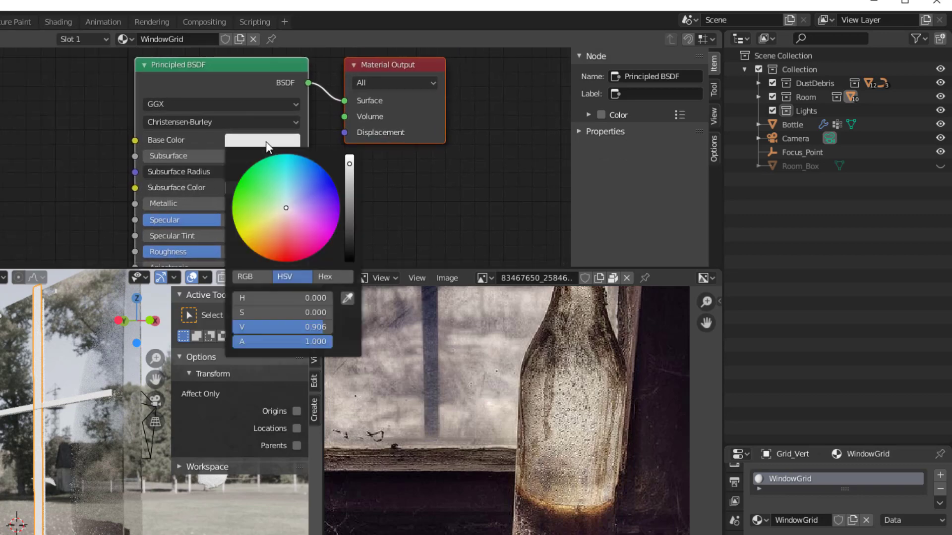
{"action": "left_click_drag", "start_coordinate": [350, 173], "coordinate": [350, 238]}
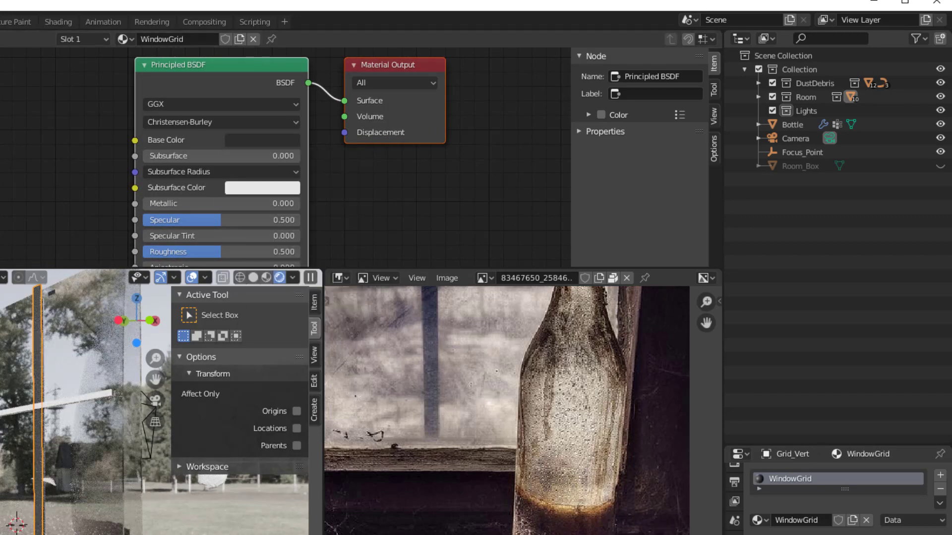
Assign the existing WindowGrid material to the horizontal window grid bar.
{"action": "left_click", "coordinate": [62, 402]}
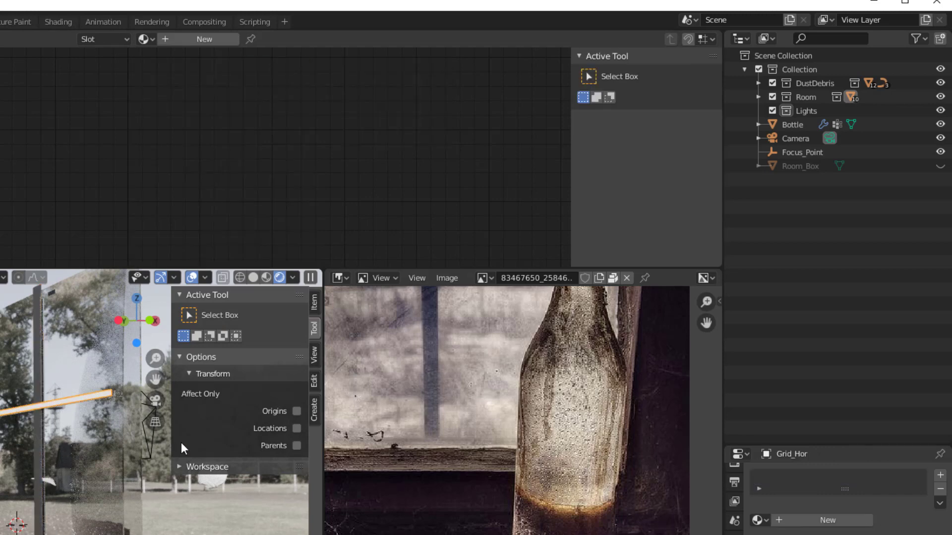
{"action": "left_click", "coordinate": [757, 520]}
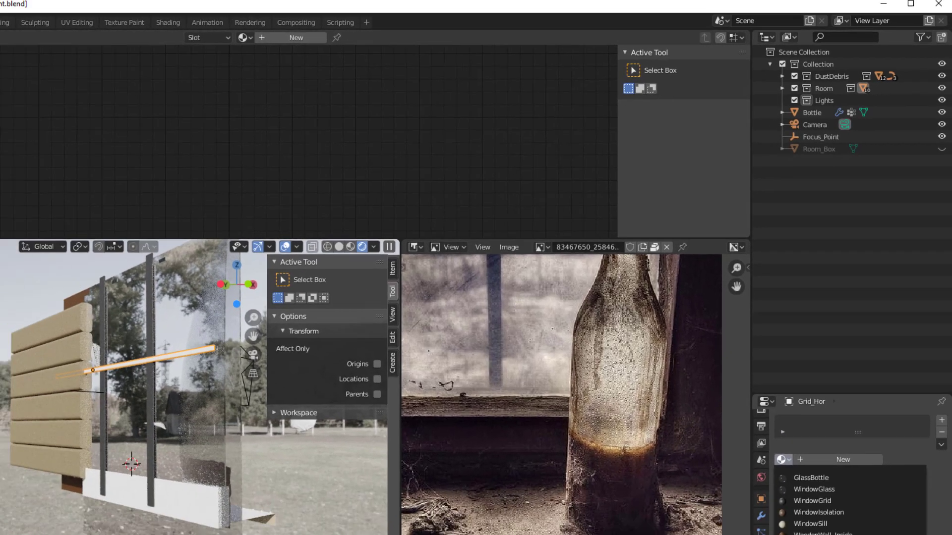
{"action": "left_click", "coordinate": [812, 501]}
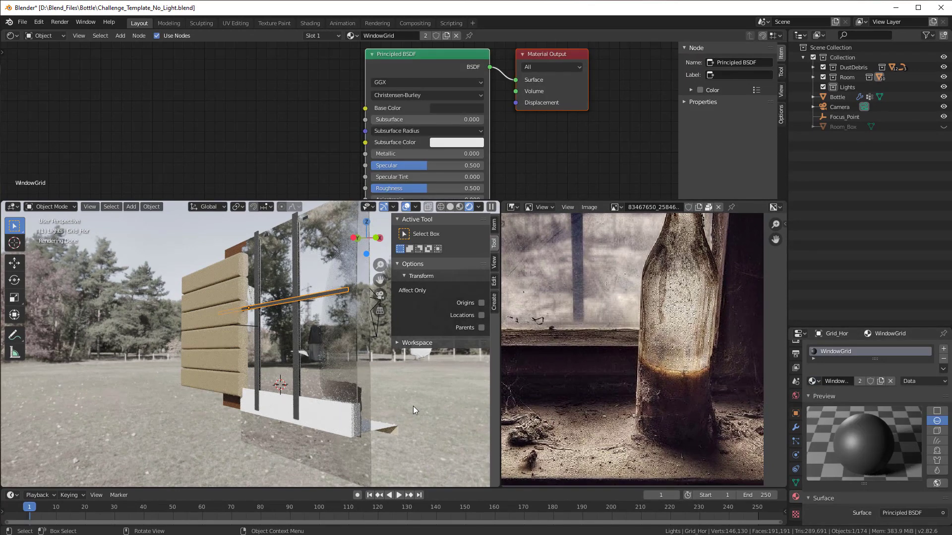
Assign the existing WoodenWall_Outer material to the white middle wall piece below the window.
{"action": "left_click", "coordinate": [342, 419]}
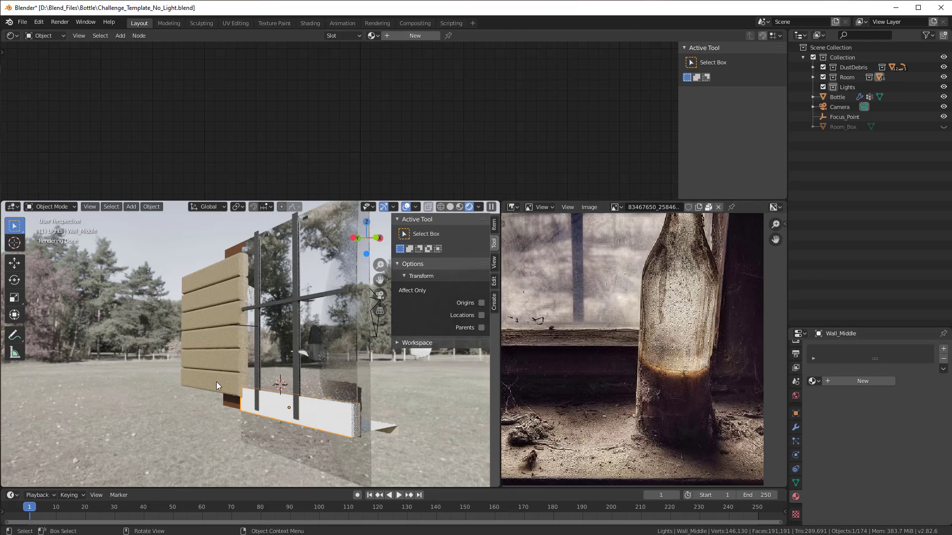
{"action": "left_click", "coordinate": [813, 382]}
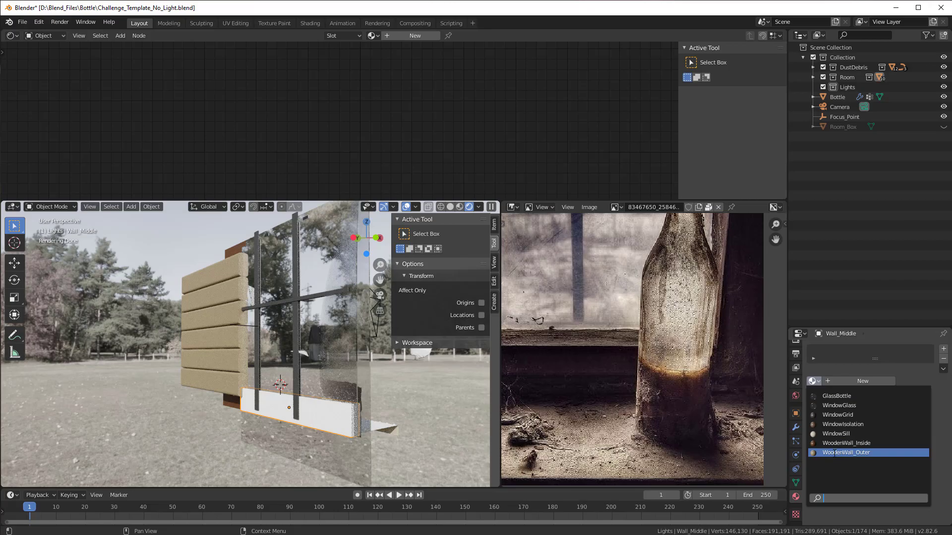
{"action": "left_click", "coordinate": [835, 453]}
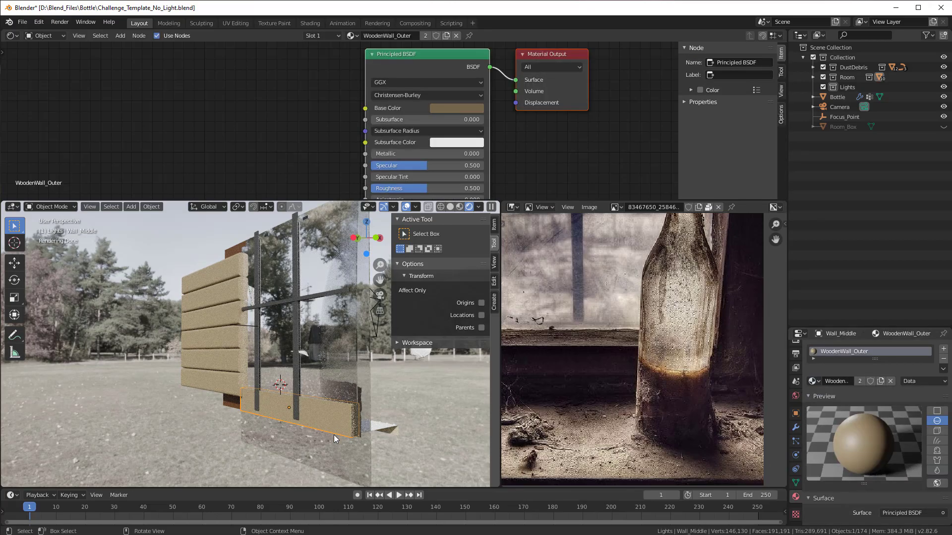
Create a new material on the spider web beside the bottle, in front of the dark inner wall.
{"action": "middle_click_drag", "start_coordinate": [335, 439], "coordinate": [183, 456]}
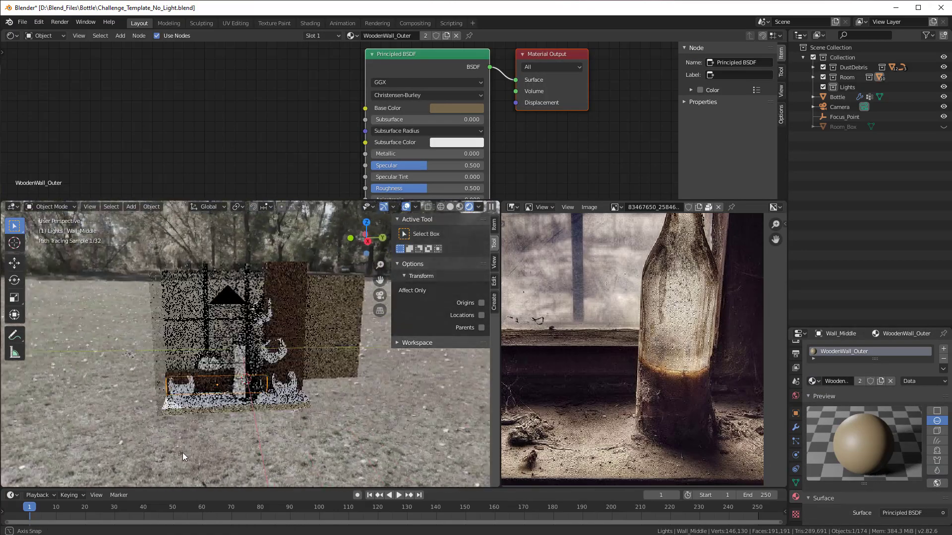
{"action": "scroll", "coordinate": [225, 433], "scroll_direction": "up", "scroll_amount": 4}
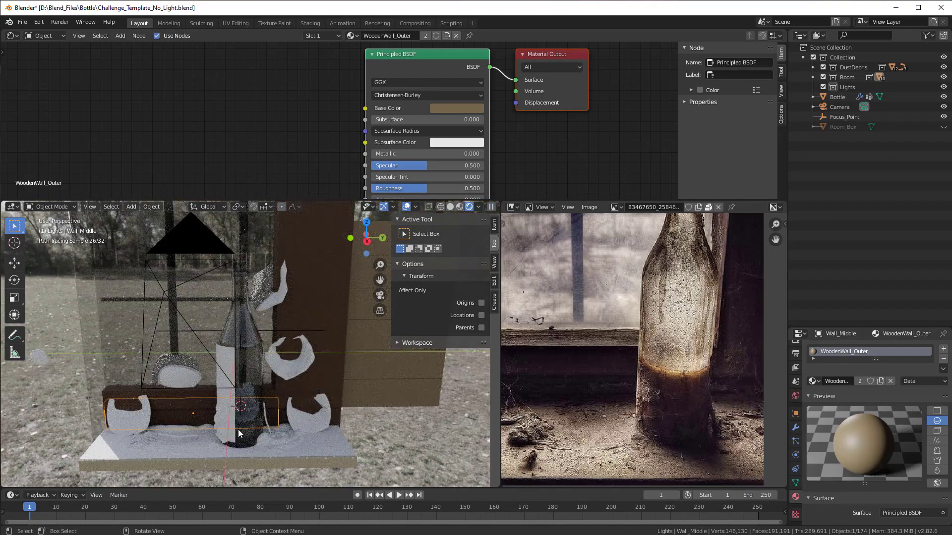
{"action": "middle_click_drag", "start_coordinate": [239, 434], "coordinate": [244, 419], "text": "shift"}
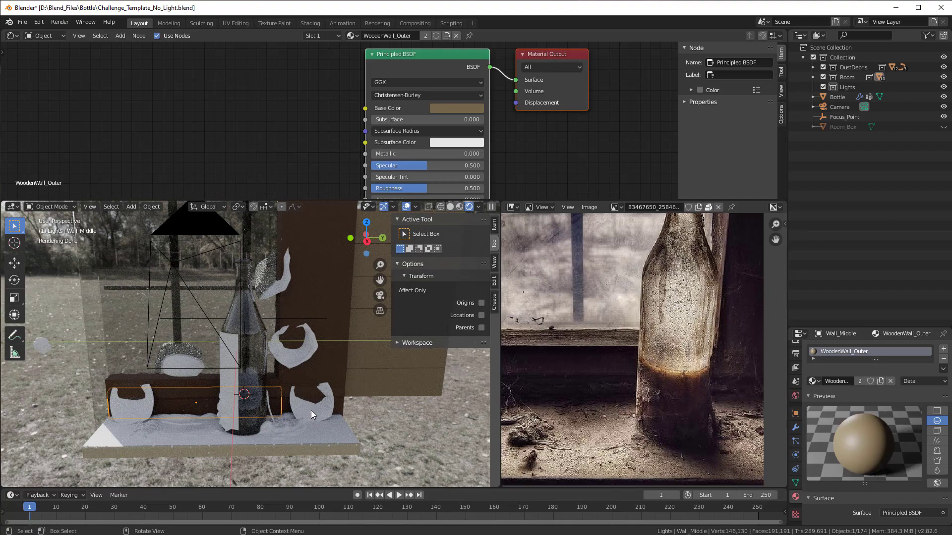
{"action": "scroll", "coordinate": [316, 374], "scroll_direction": "up", "scroll_amount": 2}
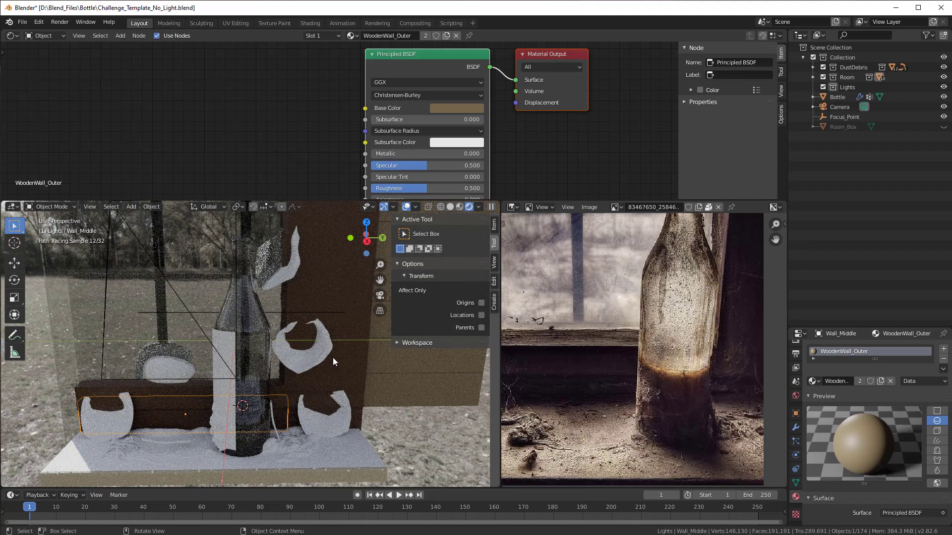
{"action": "left_click", "coordinate": [319, 350]}
{"action": "left_click", "coordinate": [845, 382]}
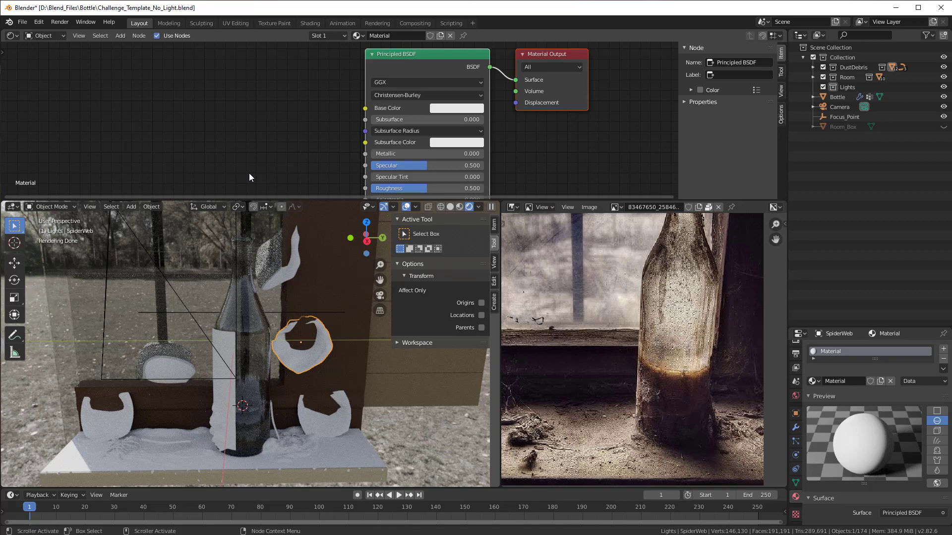
Delete the Principled BSDF from the spider web material, keeping only the Material Output node.
{"action": "scroll", "coordinate": [259, 123], "scroll_direction": "down", "scroll_amount": 3}
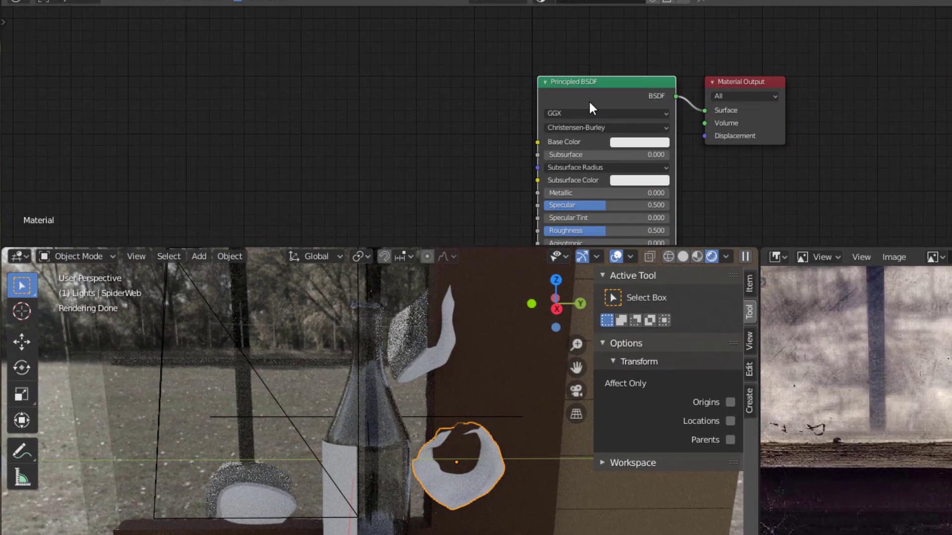
{"action": "key", "text": "x"}
{"action": "left_click_drag", "start_coordinate": [751, 81], "coordinate": [786, 62]}
{"action": "scroll", "coordinate": [597, 146], "scroll_direction": "up", "scroll_amount": 1}
{"action": "middle_click_drag", "start_coordinate": [585, 150], "coordinate": [523, 160]}
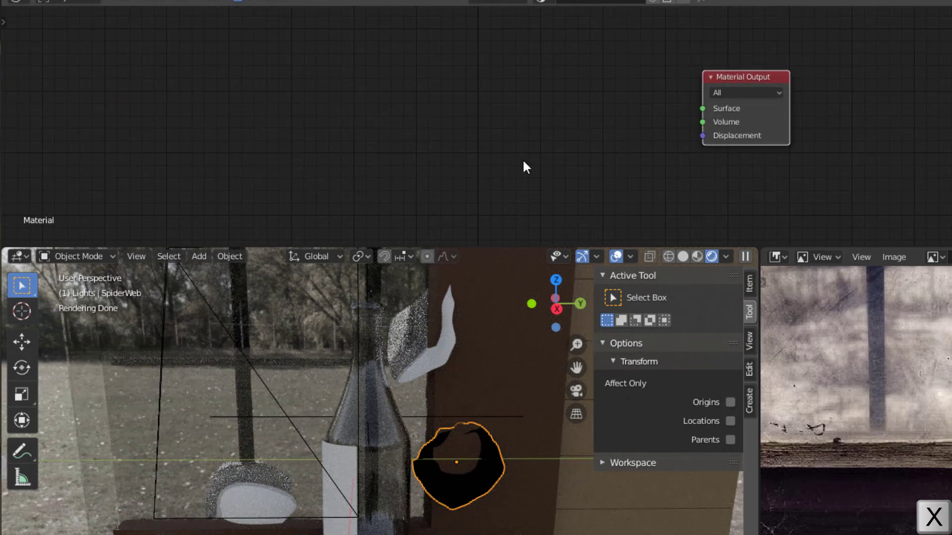
Add a Translucent BSDF to the spider web material and place a Transparent BSDF below it.
{"action": "key", "text": "shift+a"}
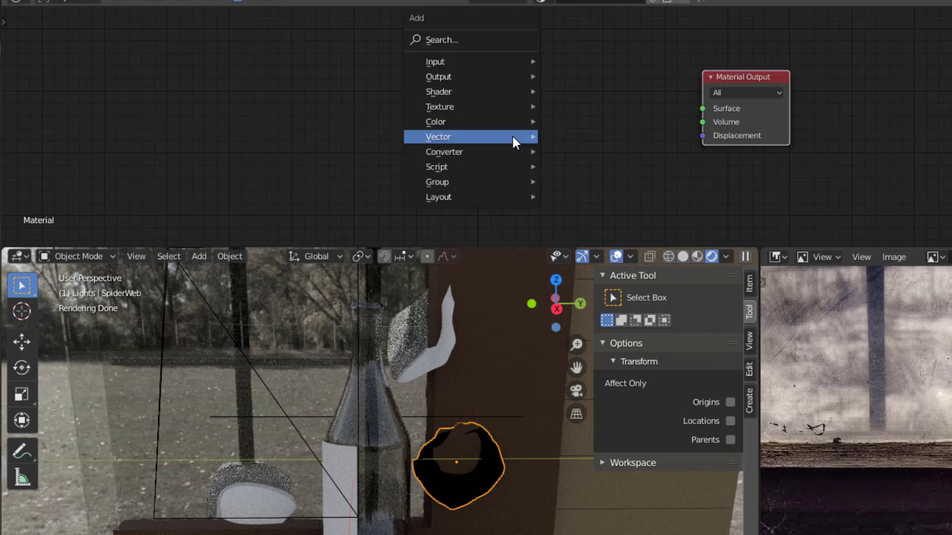
{"action": "mouse_move", "coordinate": [511, 136]}
{"action": "mouse_move", "coordinate": [463, 89]}
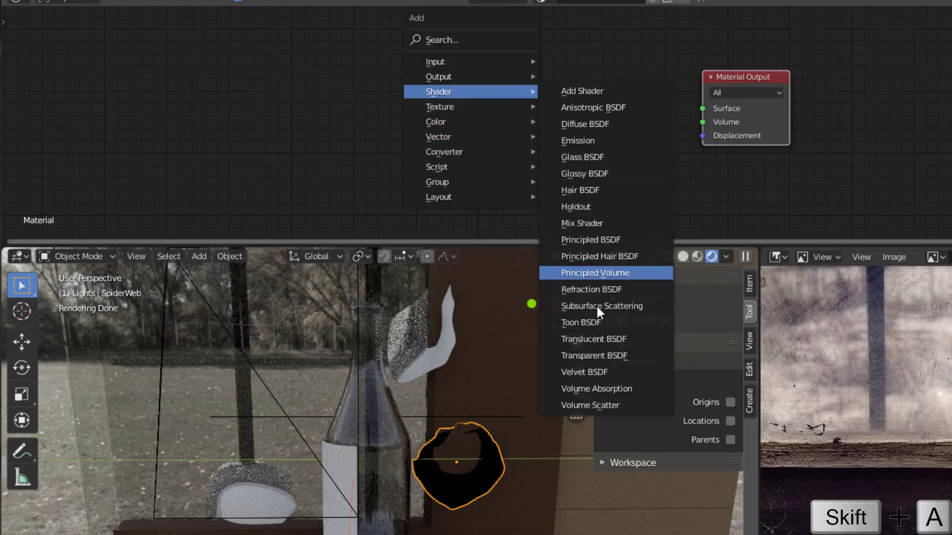
{"action": "left_click", "coordinate": [598, 338]}
{"action": "left_click", "coordinate": [509, 204]}
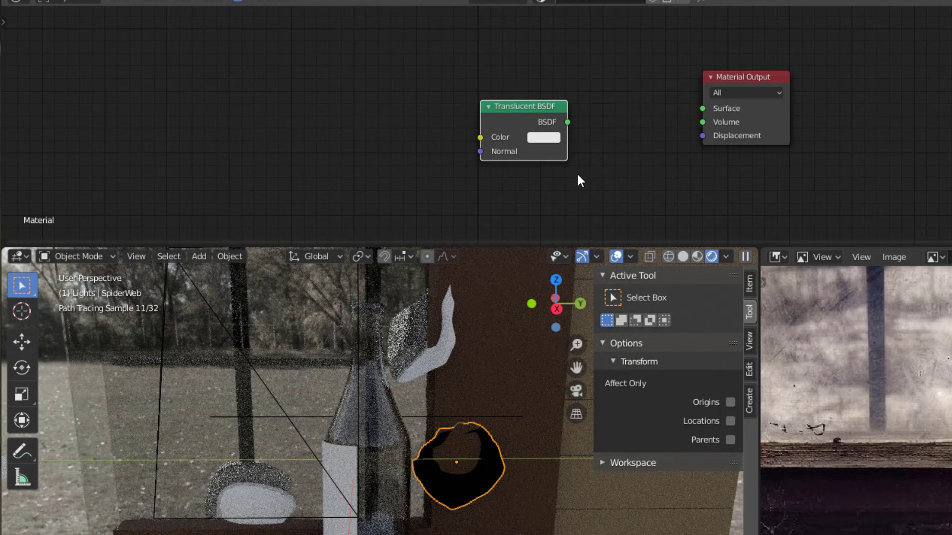
{"action": "key", "text": "shift+a"}
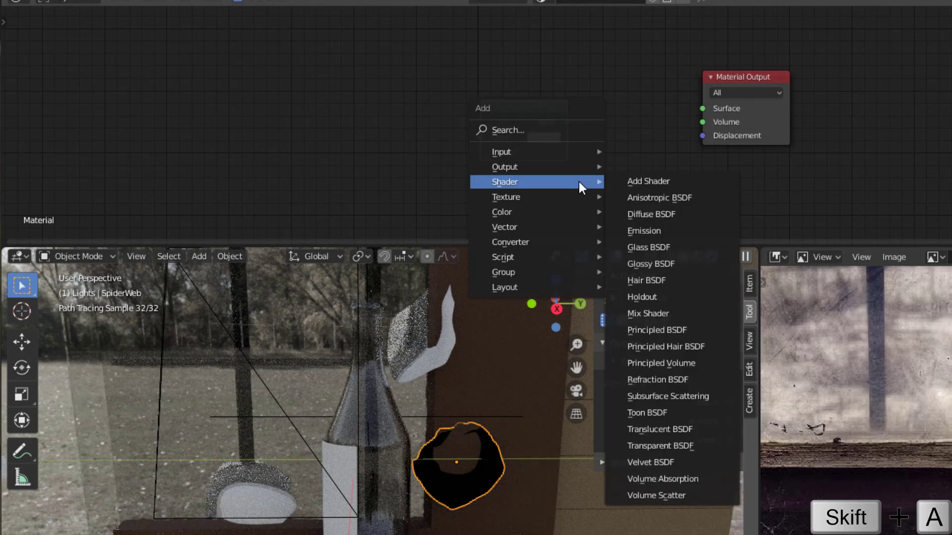
{"action": "left_click", "coordinate": [674, 445]}
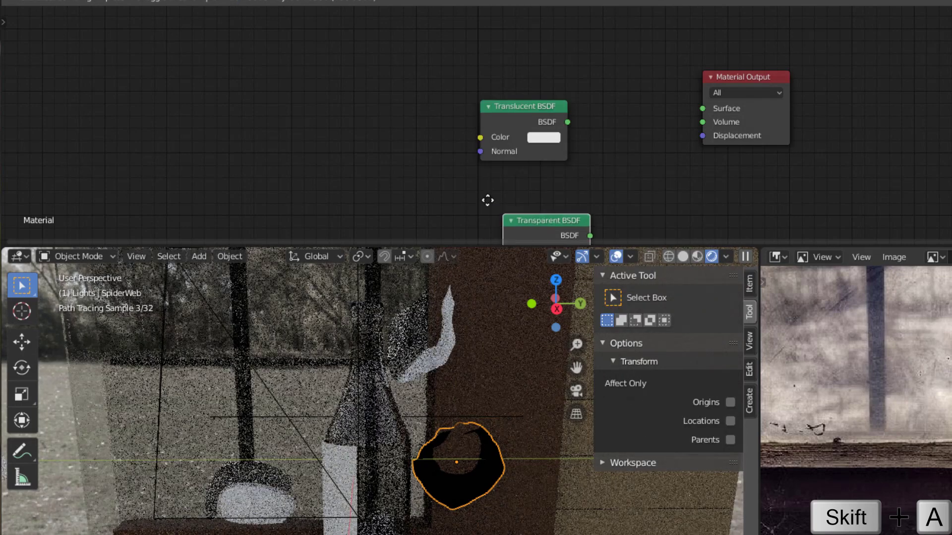
{"action": "left_click", "coordinate": [519, 174]}
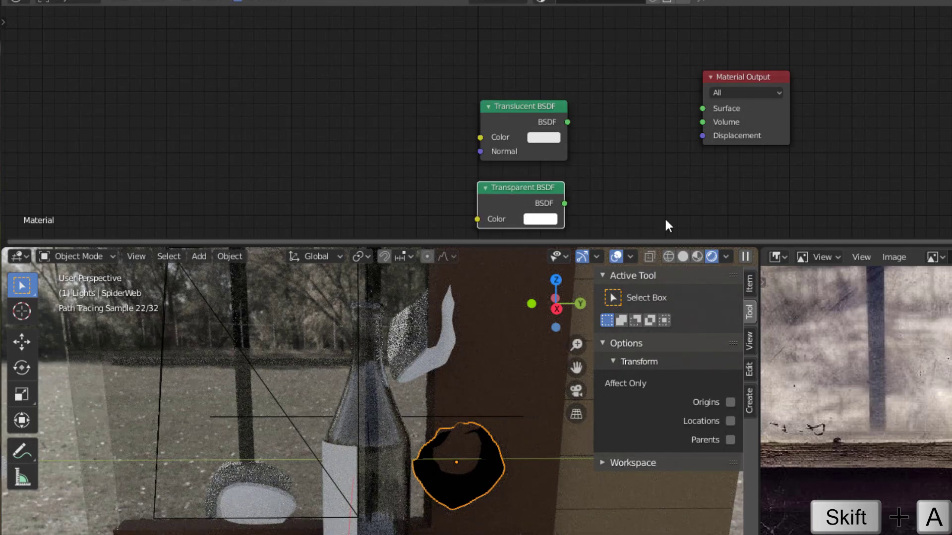
Add a Mix Shader to the spider web material and space it out between the two BSDFs and the Material Output.
{"action": "key", "text": "shift+a"}
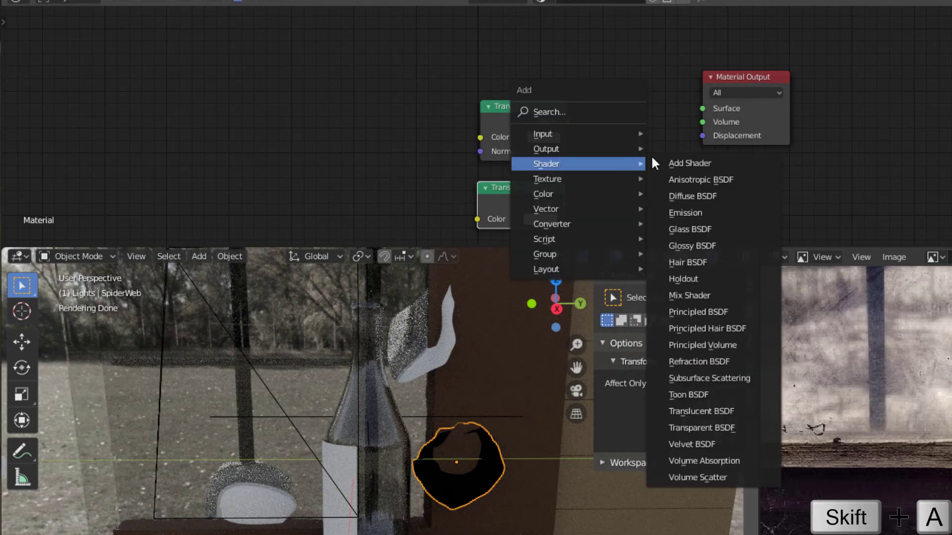
{"action": "left_click", "coordinate": [693, 296]}
{"action": "left_click", "coordinate": [604, 85]}
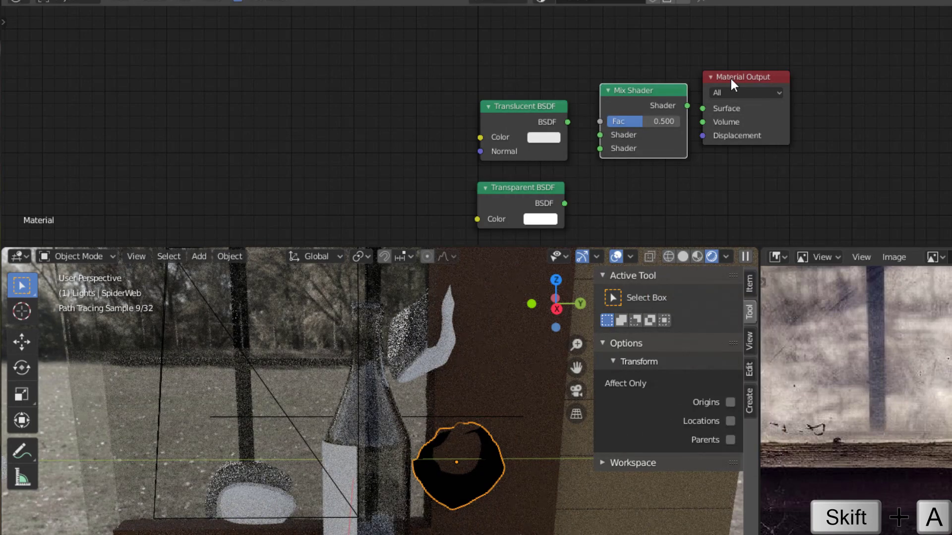
{"action": "left_click_drag", "start_coordinate": [730, 77], "coordinate": [848, 71]}
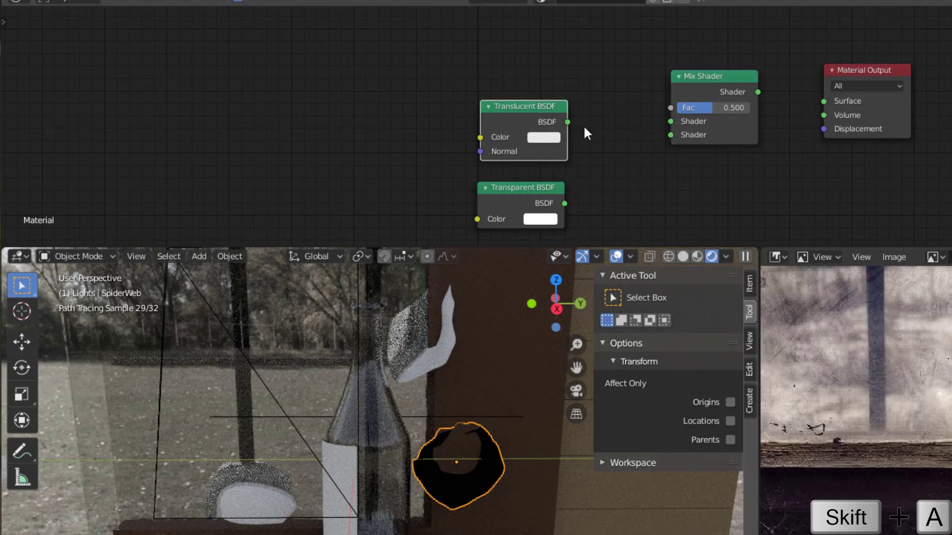
Connect the Translucent and Transparent BSDFs to the Mix Shader's two shader inputs, and its output to the Material Output's Surface.
{"action": "left_click_drag", "start_coordinate": [567, 122], "coordinate": [670, 121]}
{"action": "left_click_drag", "start_coordinate": [564, 203], "coordinate": [670, 135]}
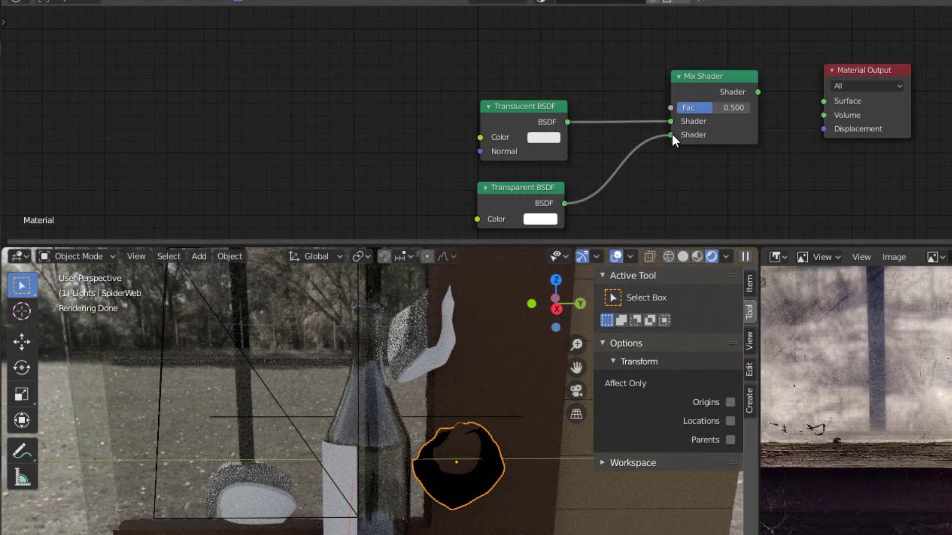
{"action": "left_click_drag", "start_coordinate": [757, 92], "coordinate": [824, 101]}
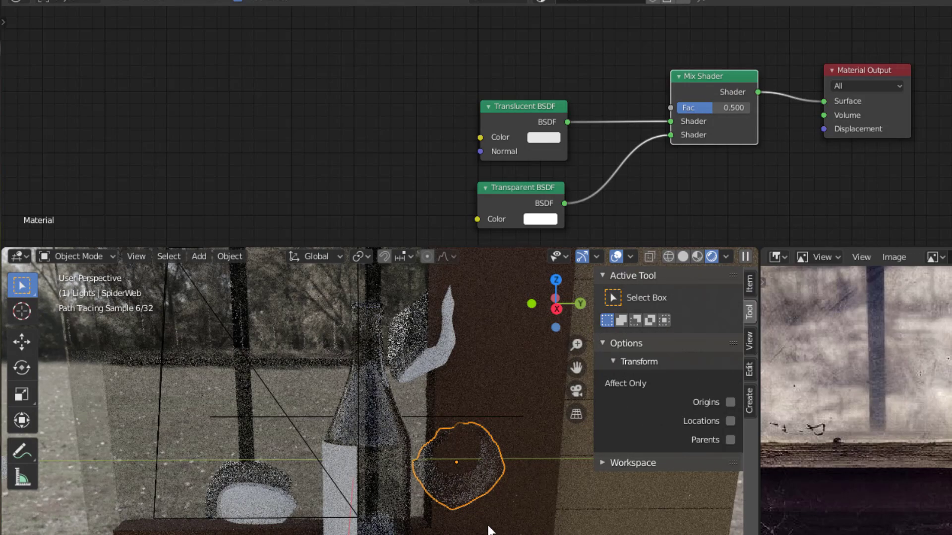
{"action": "scroll", "coordinate": [487, 492], "scroll_direction": "up", "scroll_amount": 5}
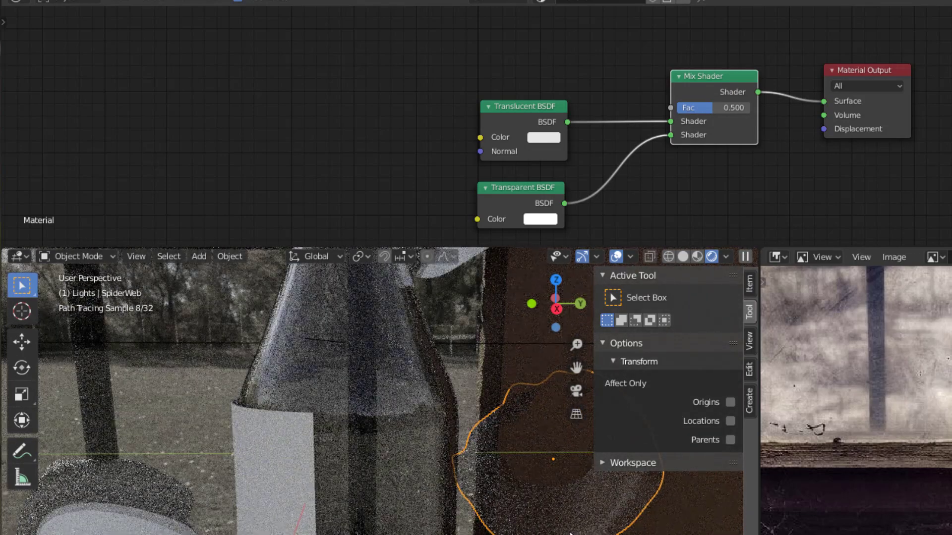
{"action": "scroll", "coordinate": [558, 514], "scroll_direction": "up", "scroll_amount": 2}
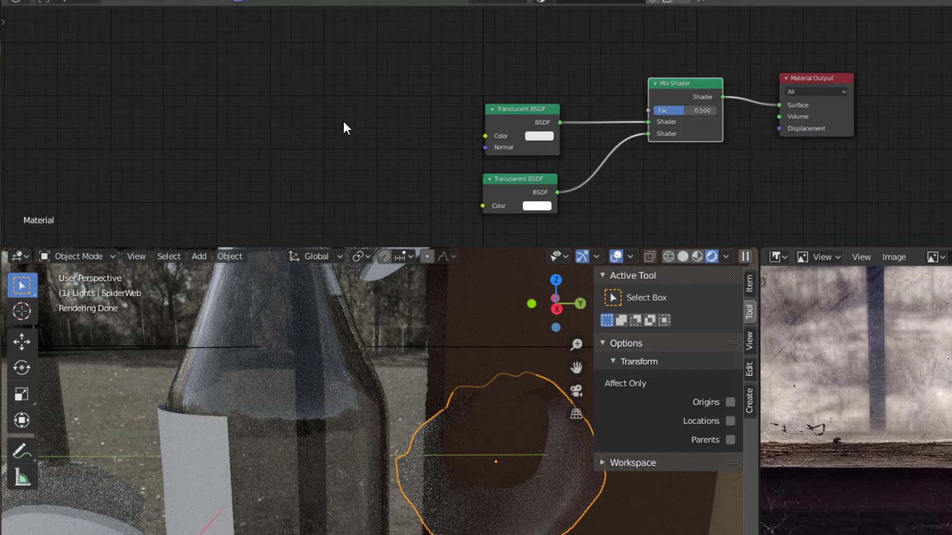
Add a Musgrave Texture node to the spider web material, well before the two BSDFs.
{"action": "scroll", "coordinate": [340, 126], "scroll_direction": "down", "scroll_amount": 1}
{"action": "middle_click_drag", "start_coordinate": [340, 126], "coordinate": [476, 132]}
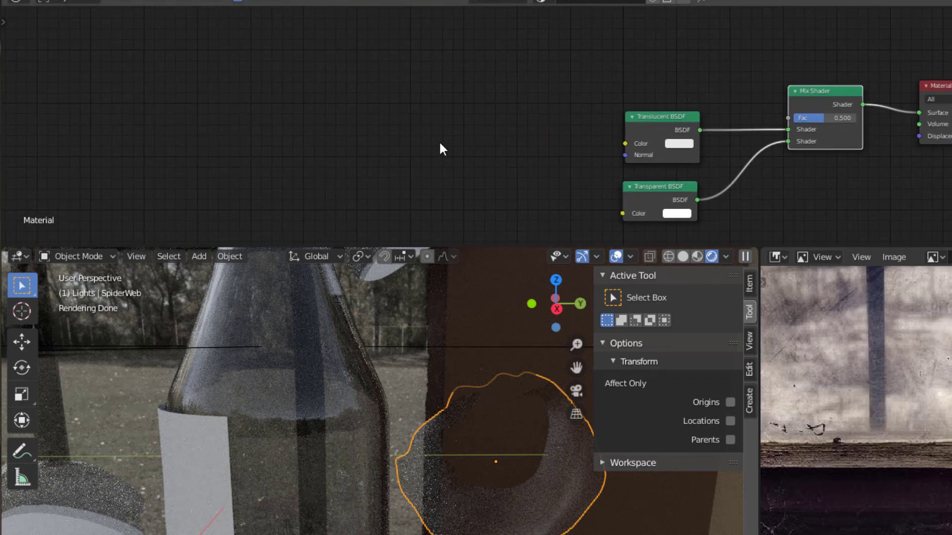
{"action": "key", "text": "shift+a"}
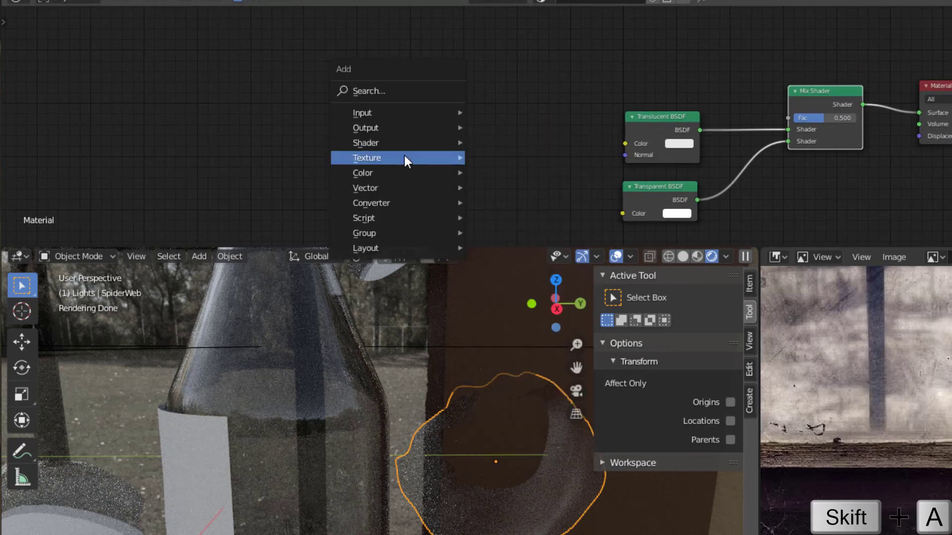
{"action": "mouse_move", "coordinate": [403, 158]}
{"action": "left_click", "coordinate": [528, 272]}
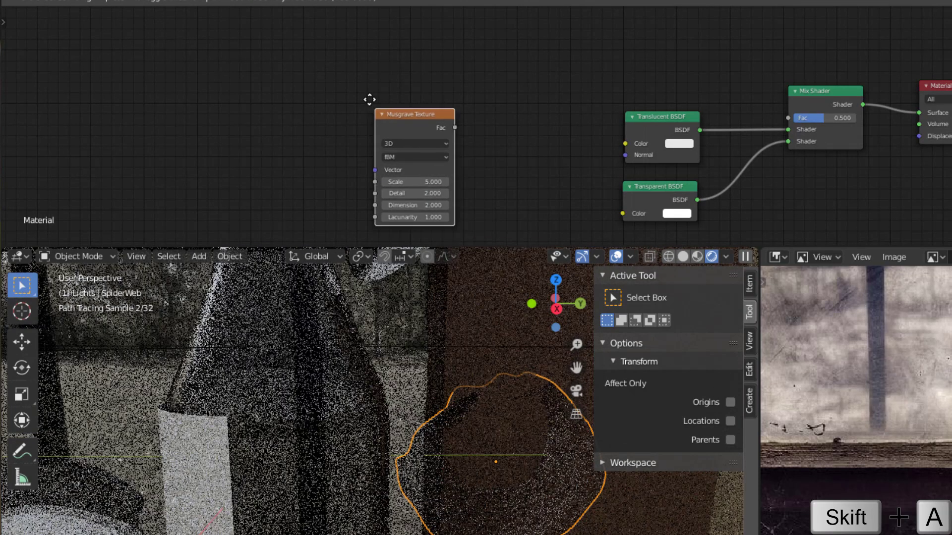
{"action": "left_click", "coordinate": [399, 84]}
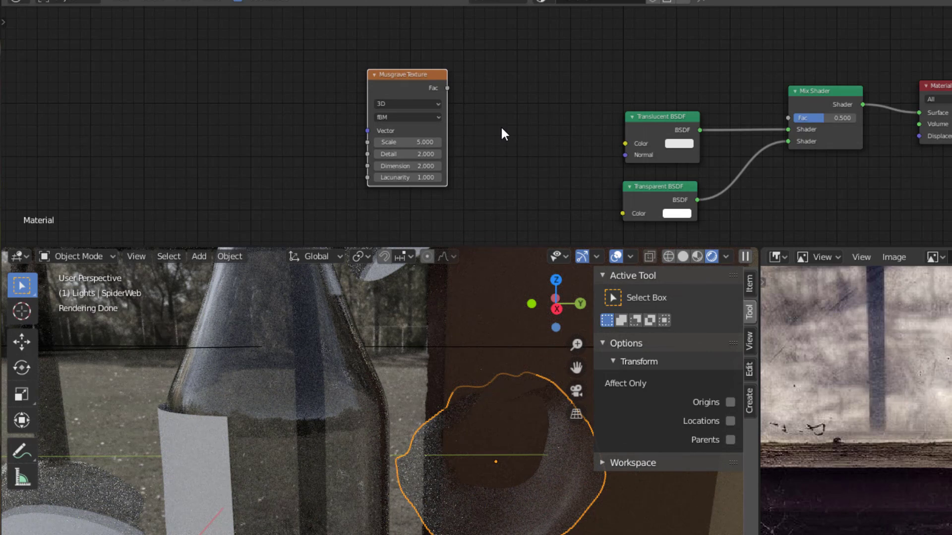
Add a ColorRamp node between the Musgrave Texture and the BSDFs, and connect the Musgrave Fac output to the ramp's Fac input.
{"action": "key", "text": "shift+a"}
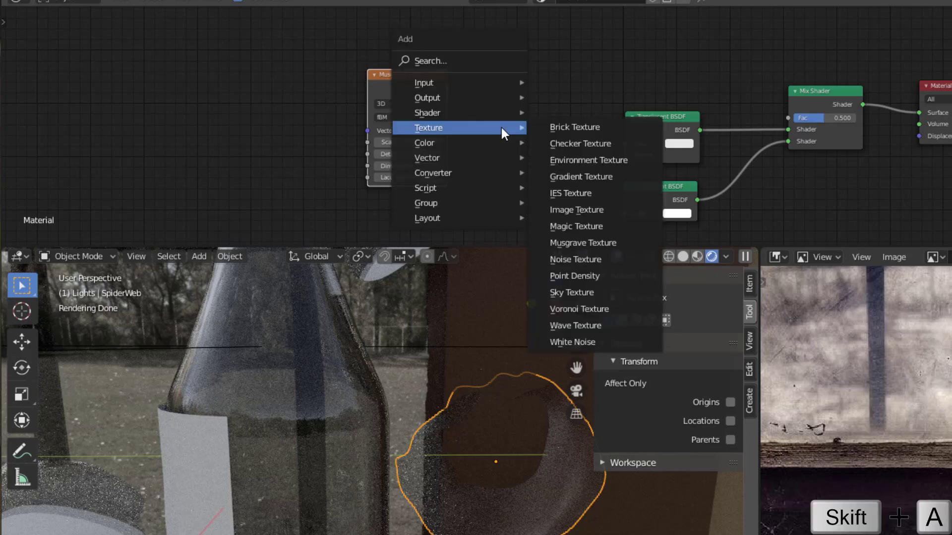
{"action": "mouse_move", "coordinate": [518, 168]}
{"action": "left_click", "coordinate": [570, 206]}
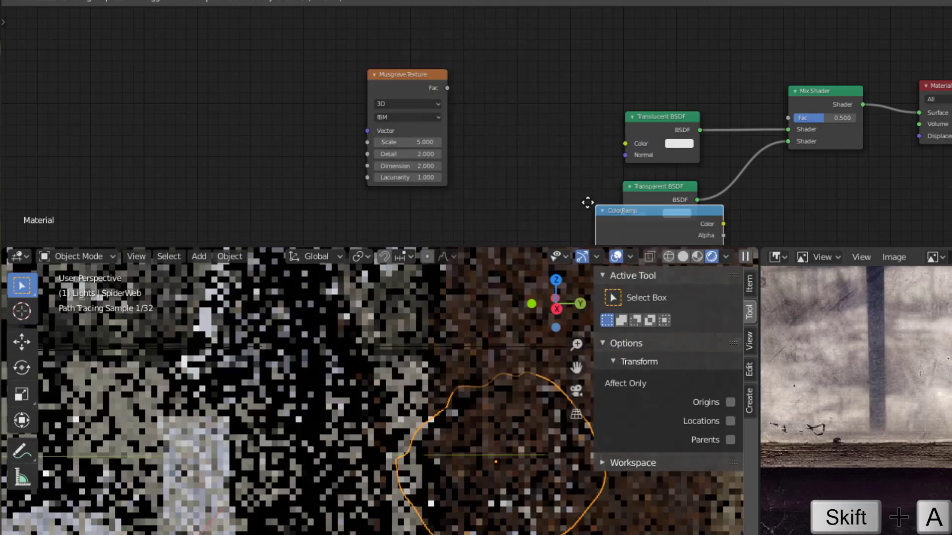
{"action": "left_click", "coordinate": [459, 67]}
{"action": "left_click_drag", "start_coordinate": [446, 83], "coordinate": [477, 154]}
{"action": "scroll", "coordinate": [466, 161], "scroll_direction": "up", "scroll_amount": 6}
{"action": "middle_click_drag", "start_coordinate": [465, 162], "coordinate": [435, 182]}
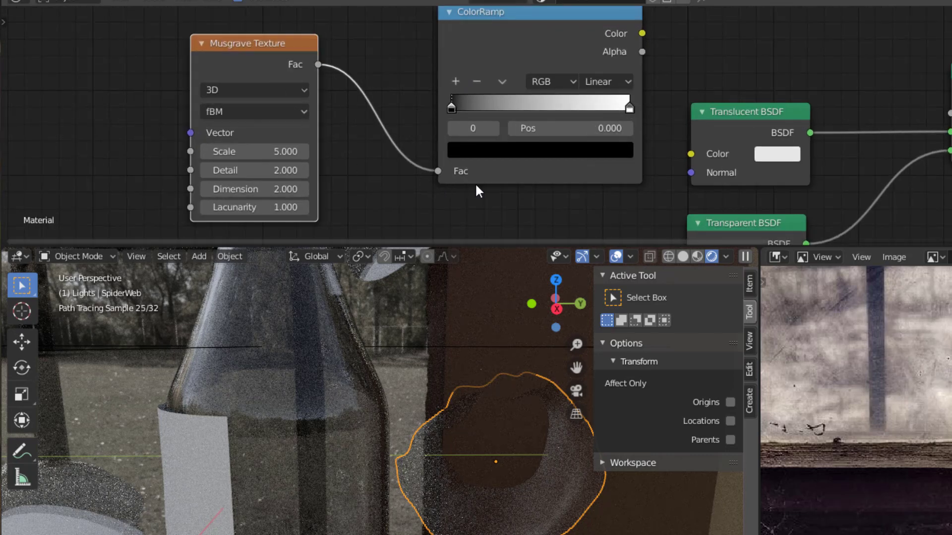
Connect the ColorRamp's Color output to the Mix Shader's Fac input in the spider web material.
{"action": "middle_click_drag", "start_coordinate": [544, 209], "coordinate": [451, 228]}
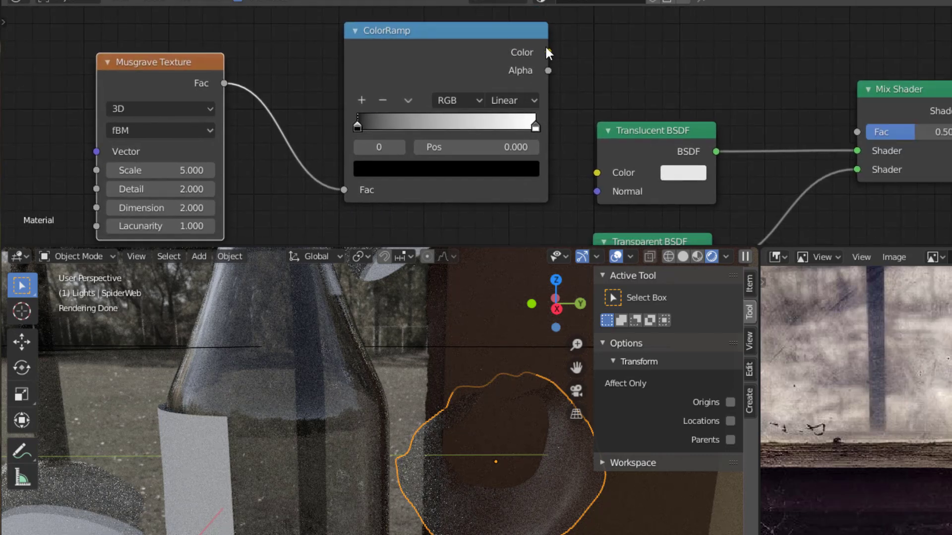
{"action": "left_click_drag", "start_coordinate": [547, 52], "coordinate": [858, 129]}
{"action": "scroll", "coordinate": [342, 172], "scroll_direction": "down", "scroll_amount": 1}
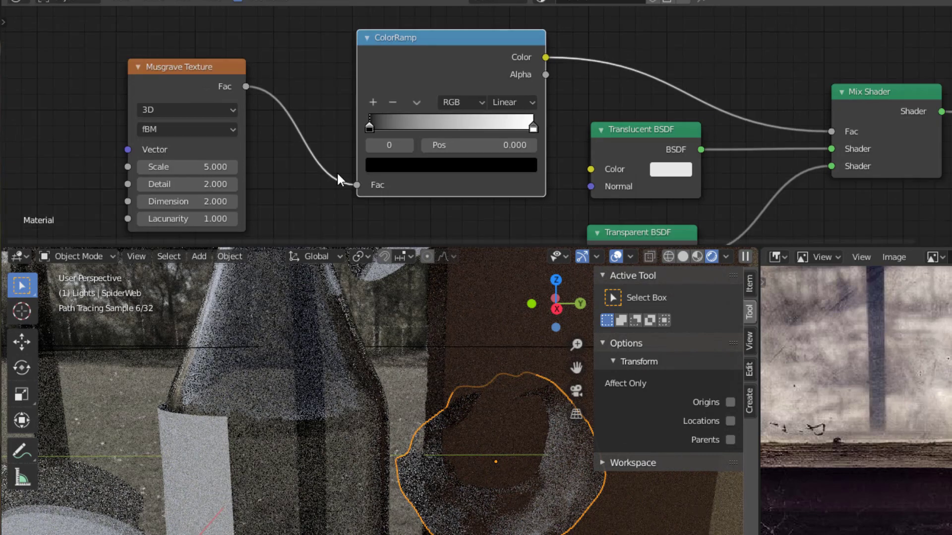
Add a Texture Coordinate node ahead of the Musgrave Texture and connect its Object output to the Musgrave Vector input.
{"action": "middle_click_drag", "start_coordinate": [362, 181], "coordinate": [732, 175]}
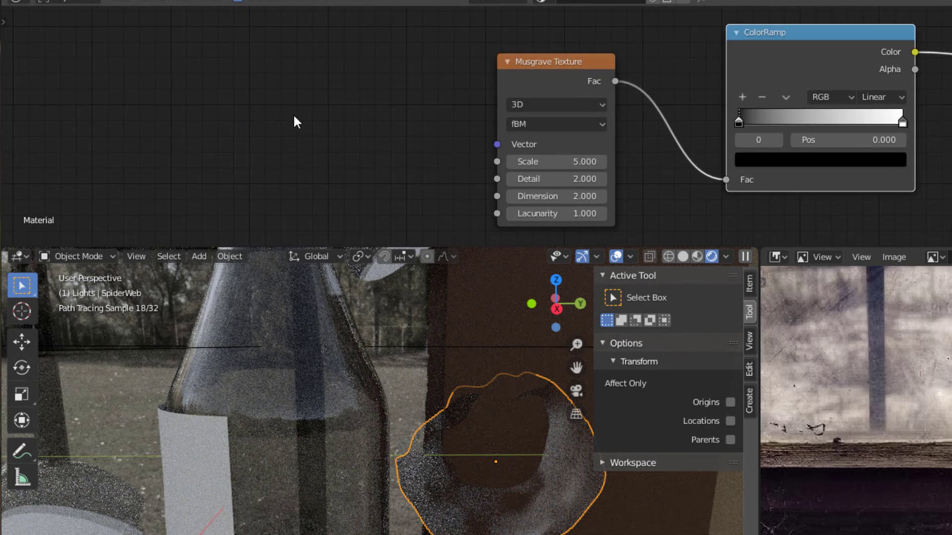
{"action": "key", "text": "shift+a"}
{"action": "mouse_move", "coordinate": [243, 26]}
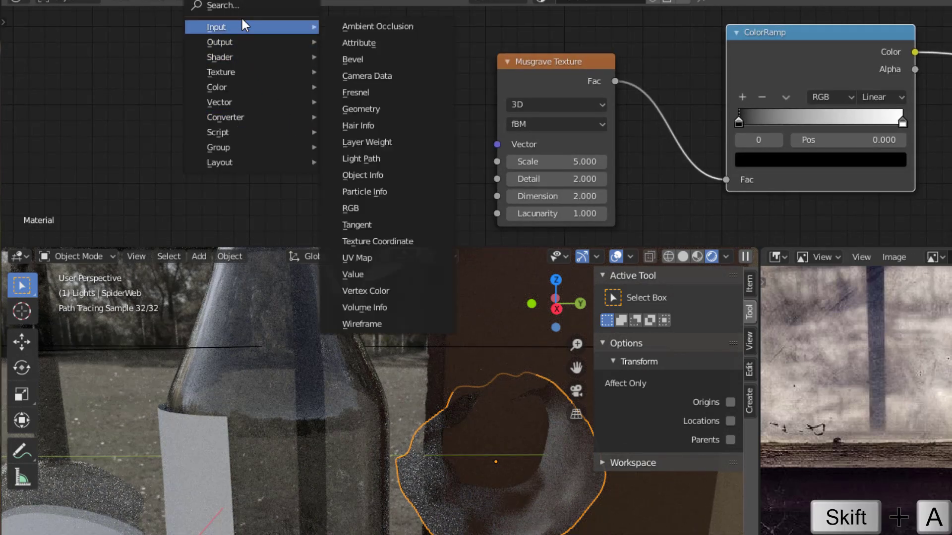
{"action": "left_click", "coordinate": [388, 242]}
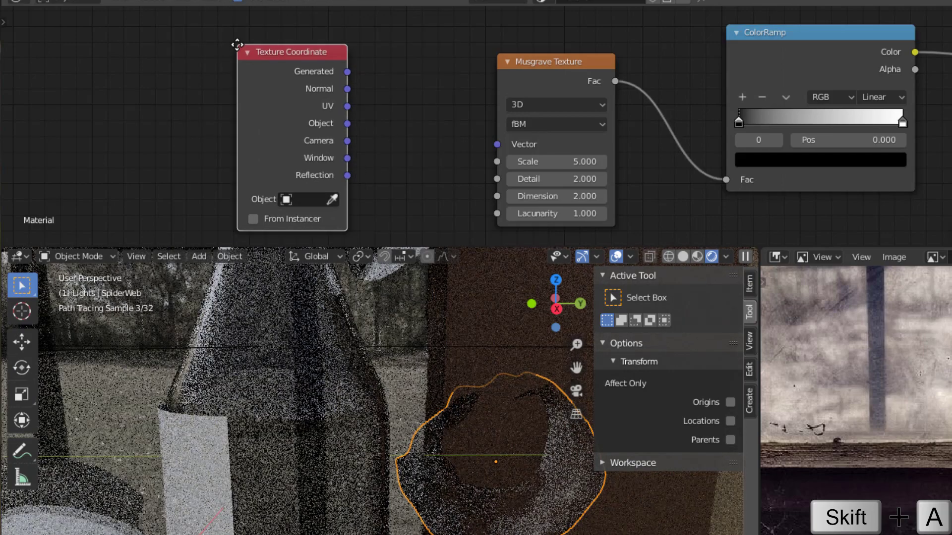
{"action": "left_click_drag", "start_coordinate": [342, 123], "coordinate": [497, 145]}
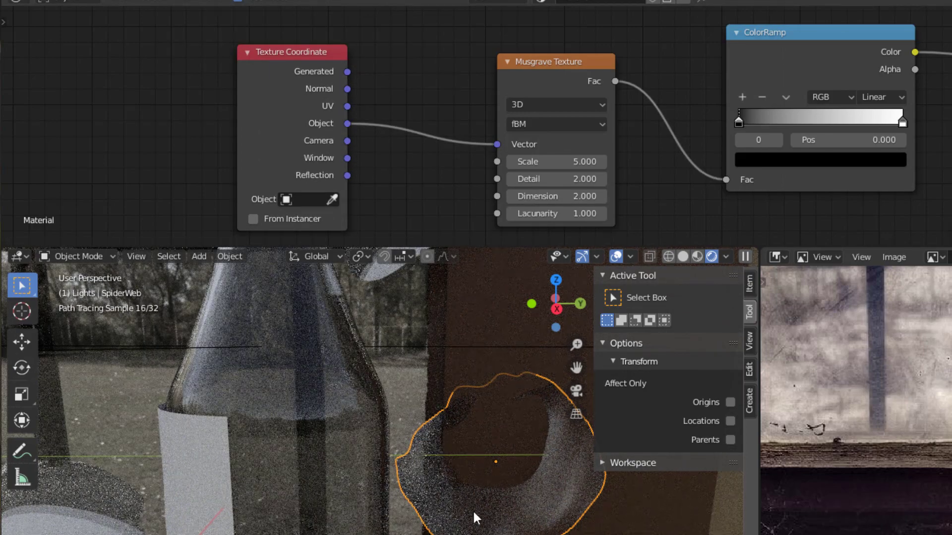
Set the Musgrave Texture's Detail to 4, Dimension to 0 and Lacunarity to 4.6, and flip the ColorRamp with its white stop at 0.418.
{"action": "scroll", "coordinate": [641, 192], "scroll_direction": "up", "scroll_amount": 3}
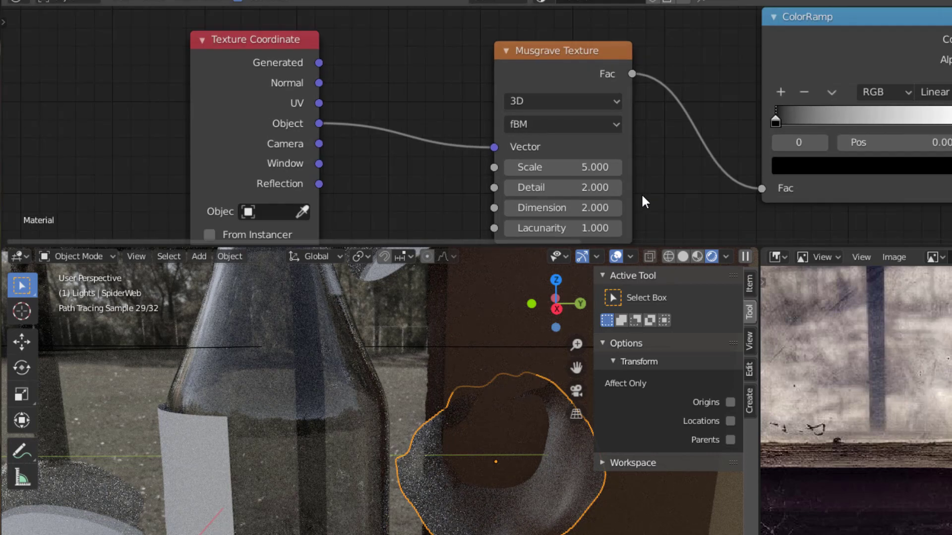
{"action": "middle_click_drag", "start_coordinate": [651, 195], "coordinate": [606, 189]}
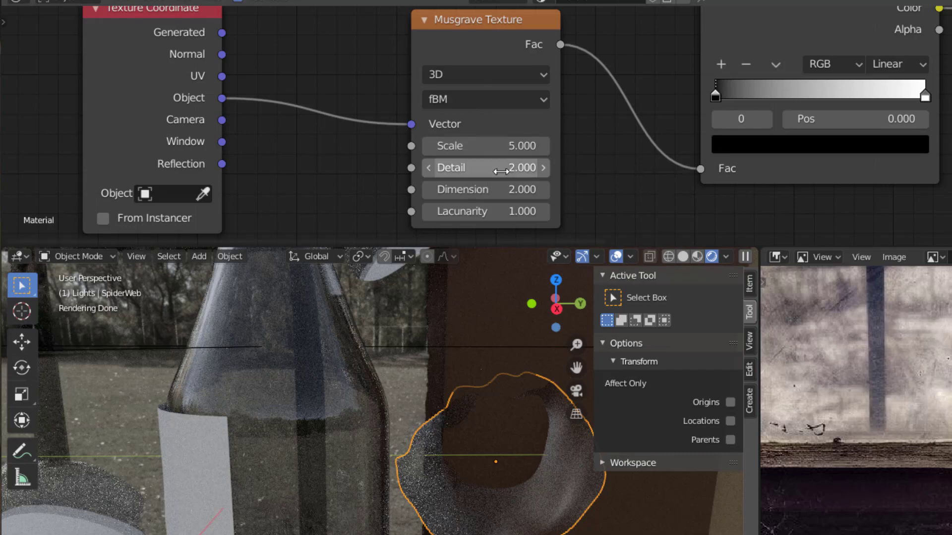
{"action": "left_click_drag", "start_coordinate": [499, 168], "coordinate": [526, 211]}
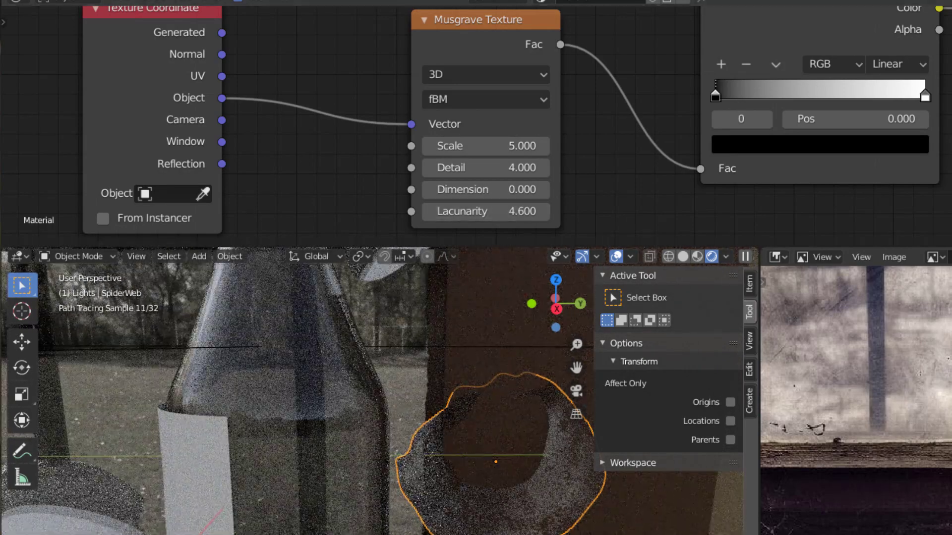
{"action": "left_click_drag", "start_coordinate": [720, 95], "coordinate": [801, 97]}
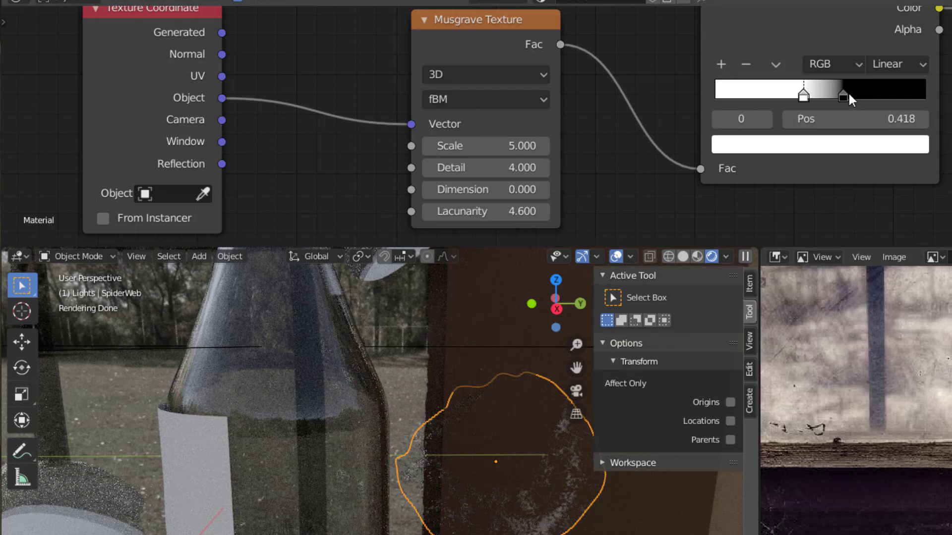
Move the Texture Coordinate node further away and insert a Mapping node on its link to the Musgrave Texture.
{"action": "scroll", "coordinate": [319, 154], "scroll_direction": "down", "scroll_amount": 1}
{"action": "left_click_drag", "start_coordinate": [138, 94], "coordinate": [66, 99]}
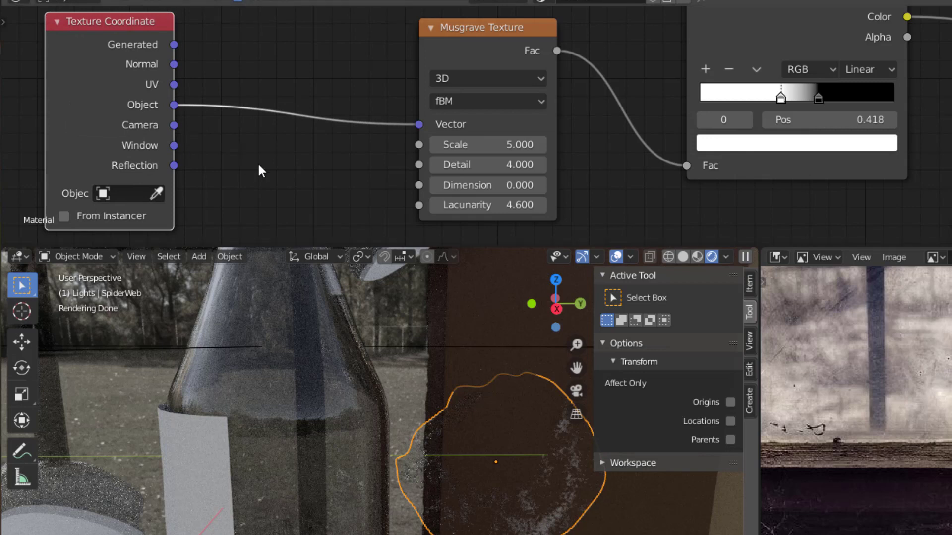
{"action": "key", "text": "shift+a"}
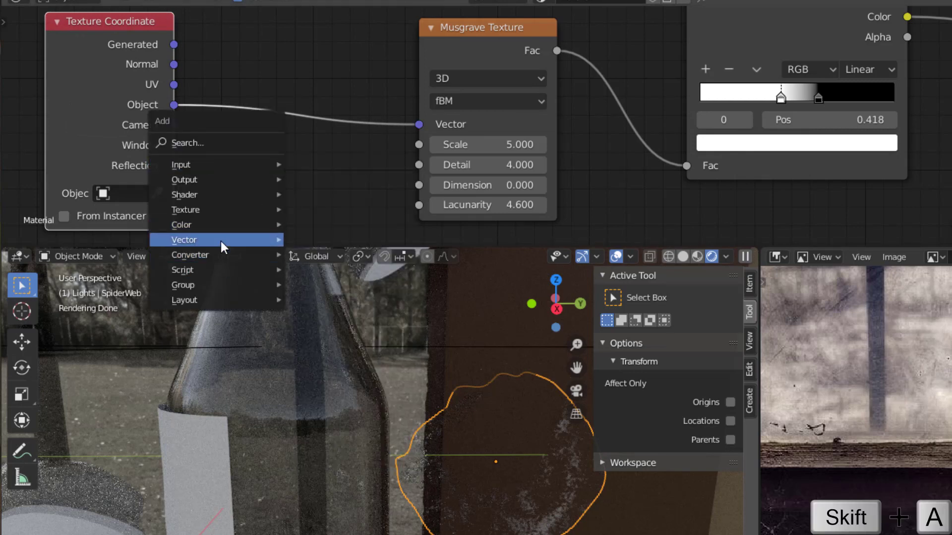
{"action": "mouse_move", "coordinate": [221, 240]}
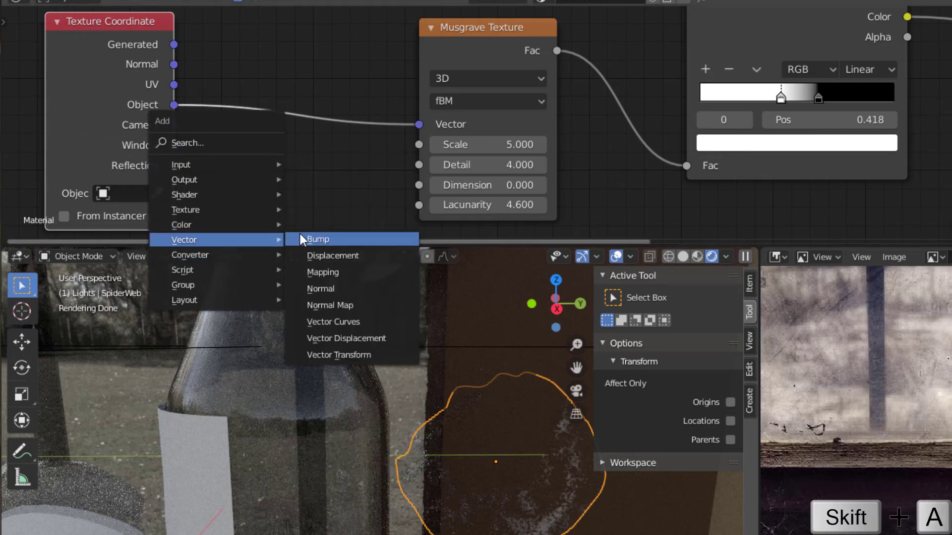
{"action": "left_click", "coordinate": [335, 274]}
{"action": "left_click", "coordinate": [229, 67]}
Set the Mapping node's Scale to X 3.4, Y 1.3 and Z 0.4.
{"action": "middle_click_drag", "start_coordinate": [368, 197], "coordinate": [406, 84]}
{"action": "left_click_drag", "start_coordinate": [372, 210], "coordinate": [384, 191]}
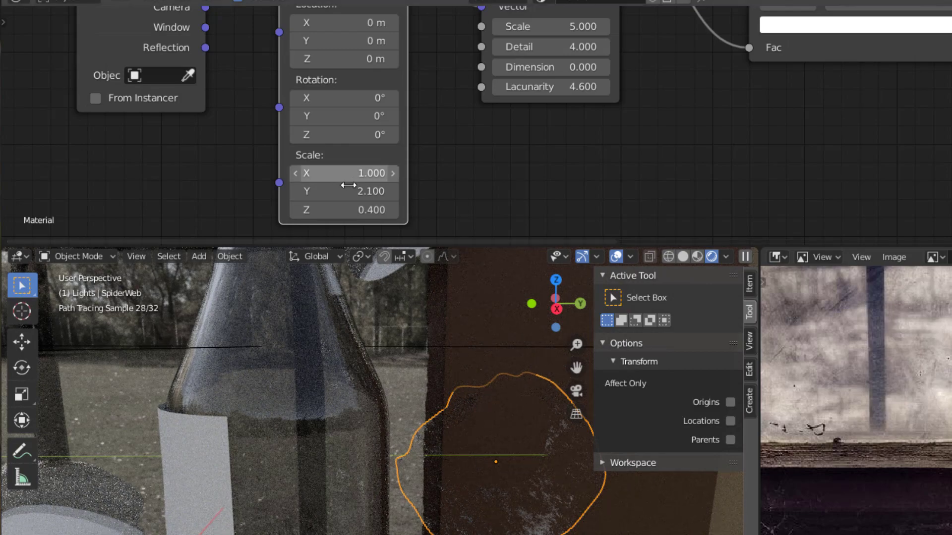
{"action": "mouse_move", "coordinate": [347, 191]}
{"action": "left_mouse_down"}
{"action": "mouse_move", "coordinate": [327, 191]}
{"action": "mouse_move", "coordinate": [397, 173]}
{"action": "mouse_move", "coordinate": [340, 173]}
{"action": "left_mouse_up"}
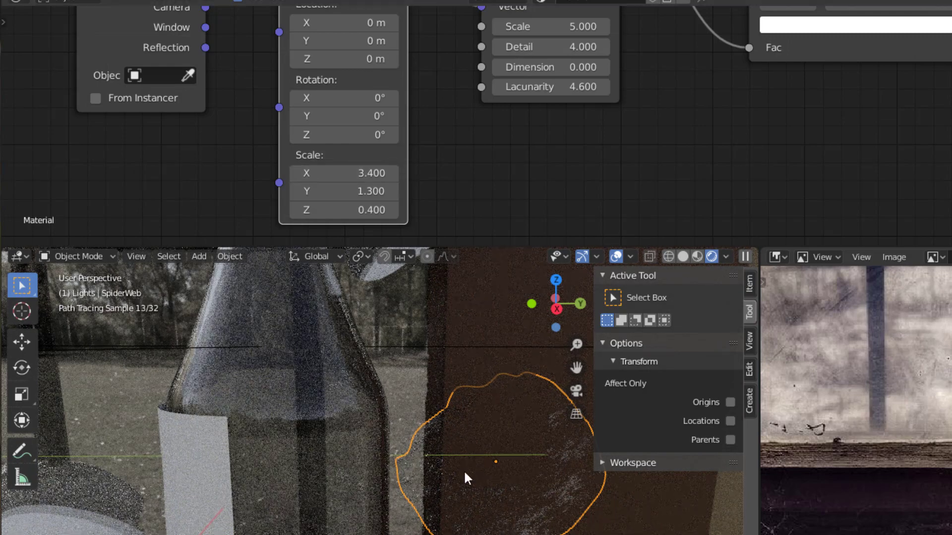
Link the finished spider web's material to the four other spider webs, making the finished web the active object, and clear the selection.
{"action": "scroll", "coordinate": [469, 497], "scroll_direction": "down", "scroll_amount": 1}
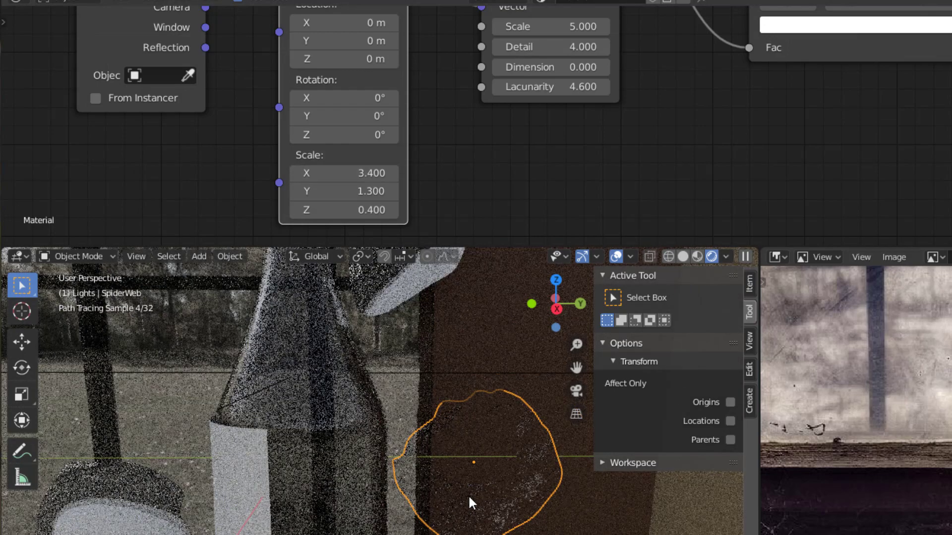
{"action": "scroll", "coordinate": [469, 497], "scroll_direction": "down", "scroll_amount": 1}
{"action": "scroll", "coordinate": [469, 497], "scroll_direction": "down", "scroll_amount": 1}
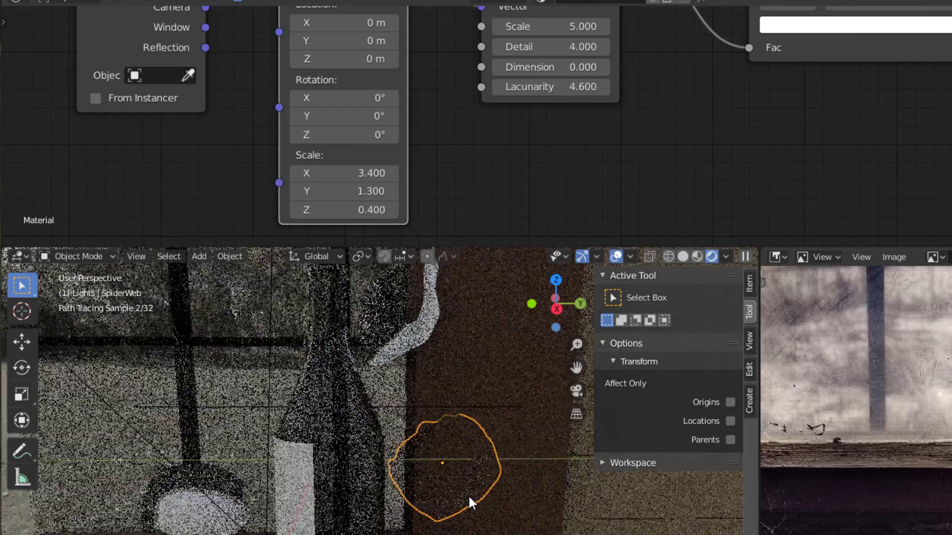
{"action": "middle_click_drag", "start_coordinate": [481, 495], "coordinate": [549, 534], "text": "shift"}
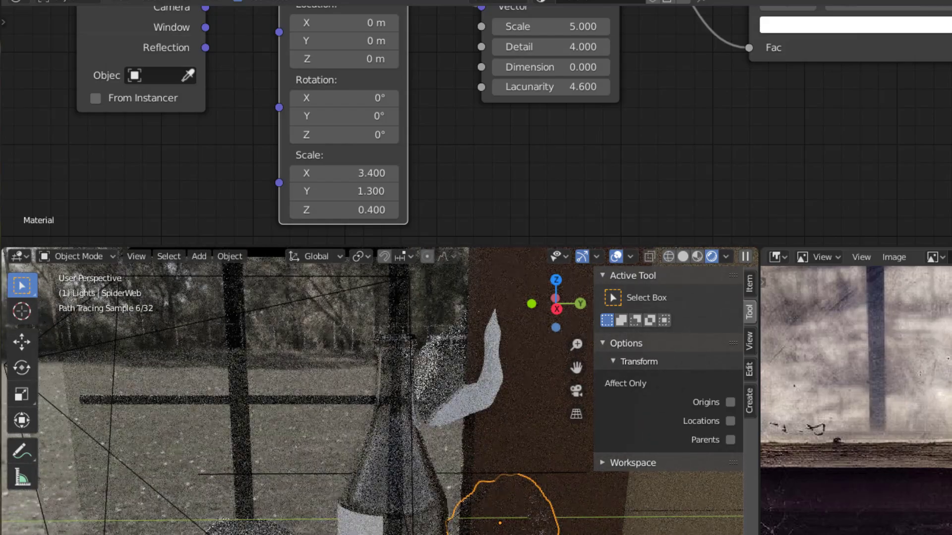
{"action": "scroll", "coordinate": [445, 534], "scroll_direction": "down", "scroll_amount": 1}
{"action": "middle_click_drag", "start_coordinate": [411, 508], "coordinate": [401, 483], "text": "shift"}
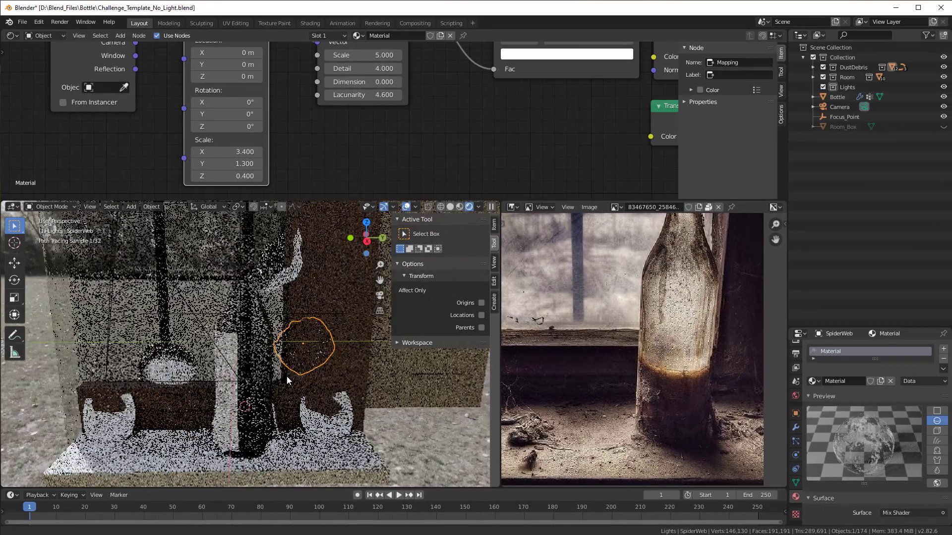
{"action": "left_click", "coordinate": [311, 421]}
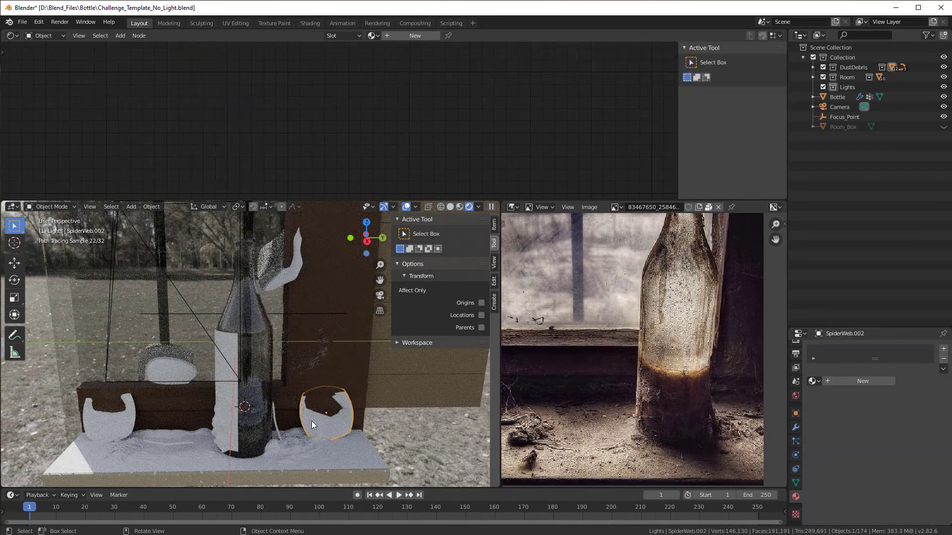
{"action": "left_click", "coordinate": [126, 420], "text": "shift"}
{"action": "left_click", "coordinate": [169, 370], "text": "shift"}
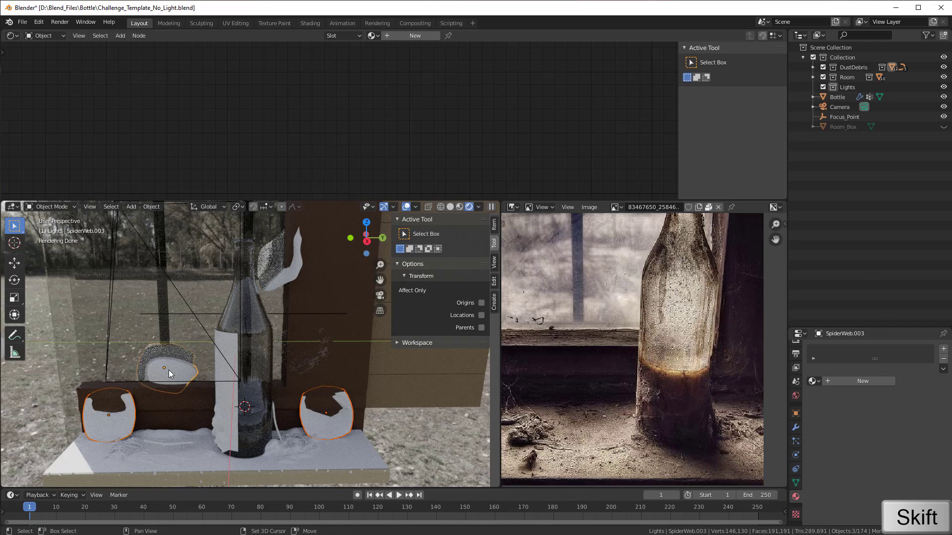
{"action": "scroll", "coordinate": [263, 341], "scroll_direction": "down", "scroll_amount": 2}
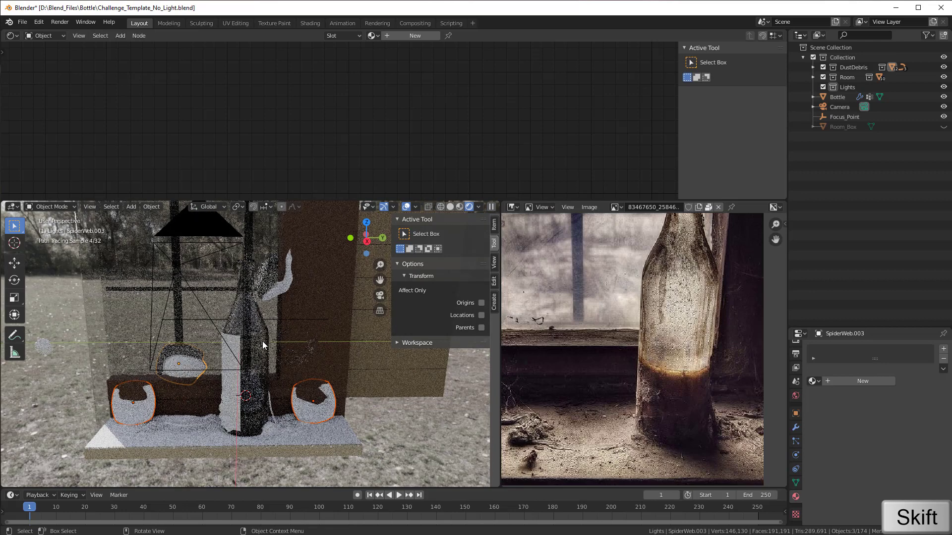
{"action": "left_click", "coordinate": [289, 286], "text": "shift"}
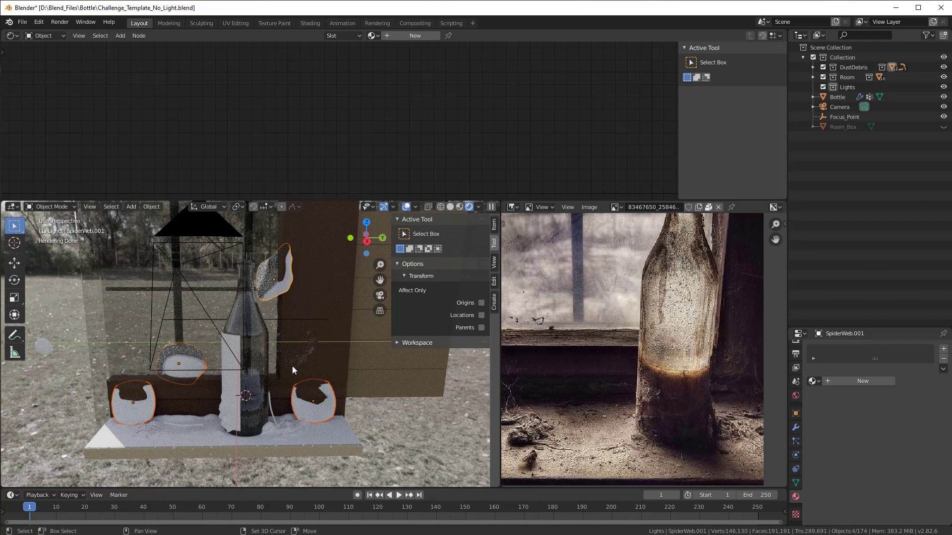
{"action": "left_click", "coordinate": [313, 361], "text": "shift"}
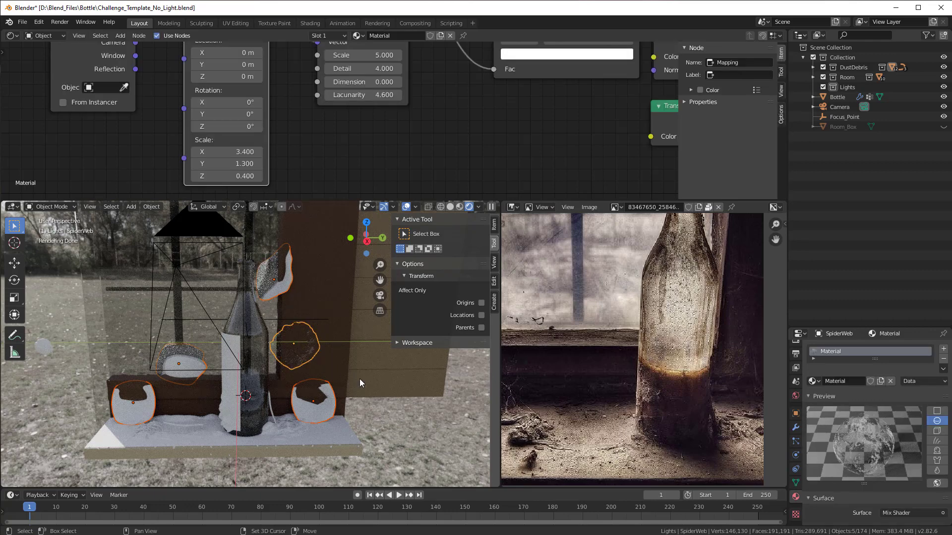
{"action": "key", "text": "ctrl+l"}
{"action": "mouse_move", "coordinate": [361, 379]}
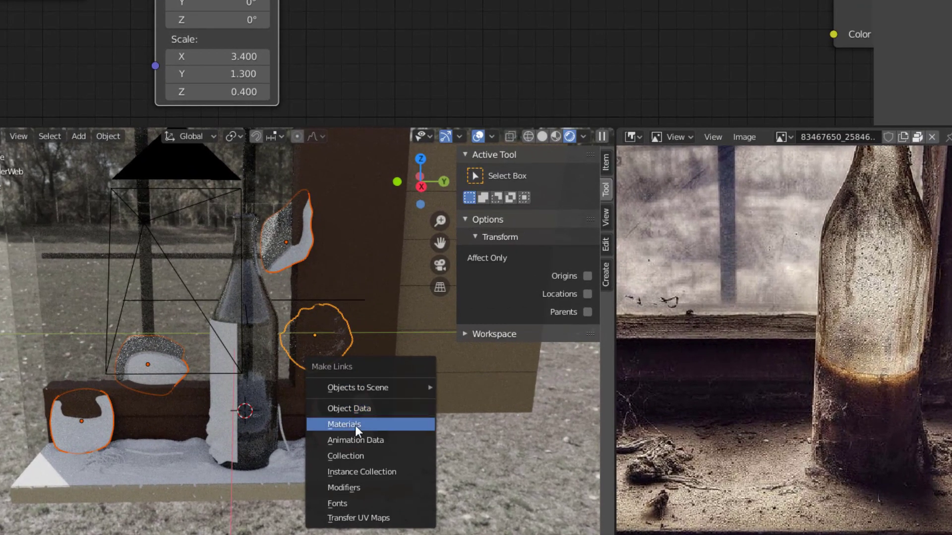
{"action": "left_click", "coordinate": [347, 418]}
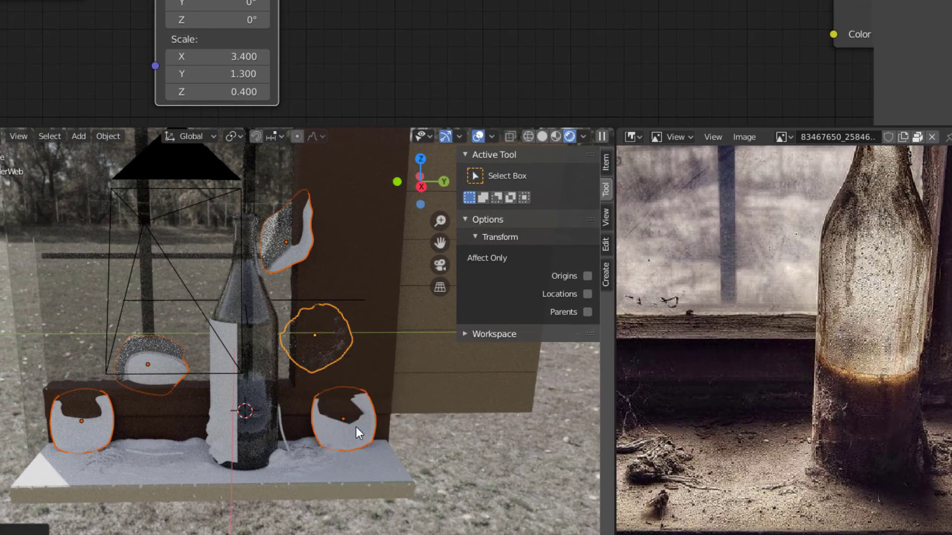
{"action": "left_click", "coordinate": [466, 440]}
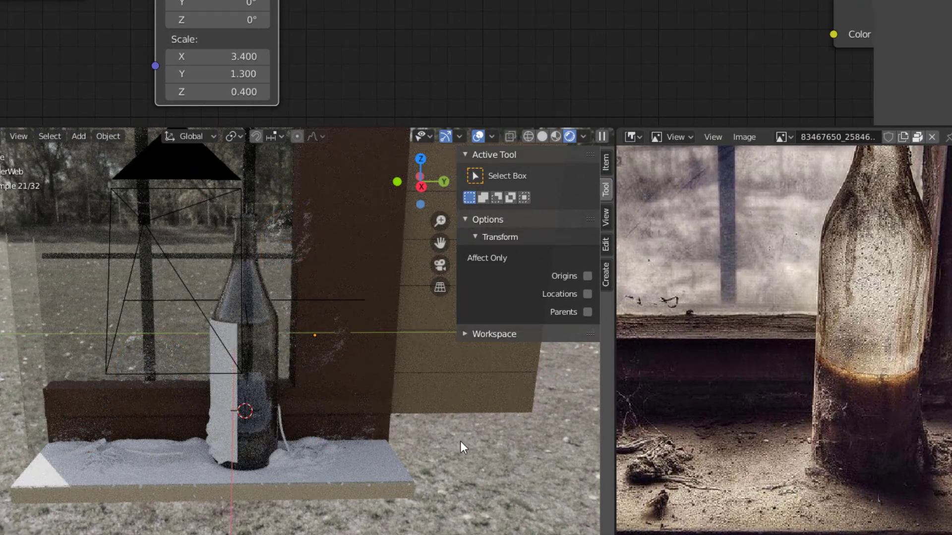
Give the window sill surface under the bottle (Window_Frame.001) a new material.
{"action": "scroll", "coordinate": [443, 445], "scroll_direction": "up", "scroll_amount": 2}
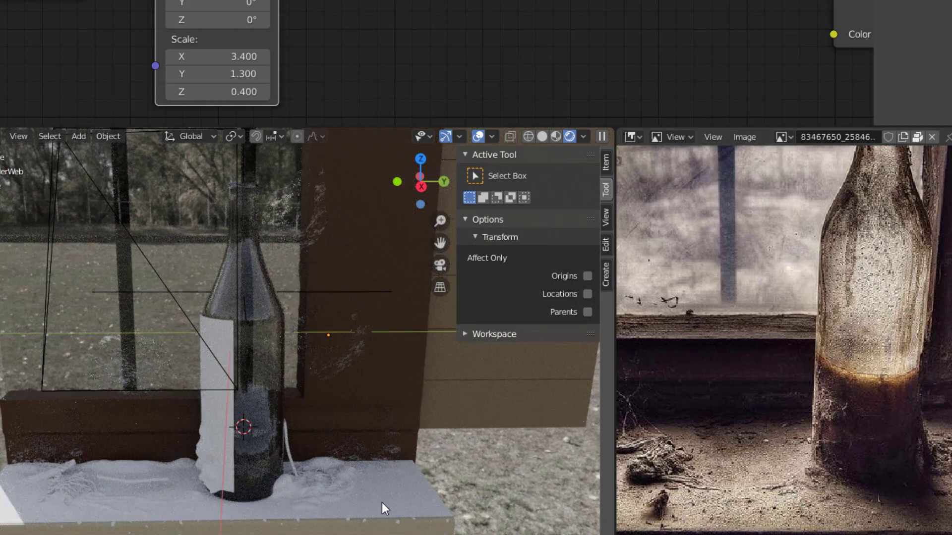
{"action": "scroll", "coordinate": [382, 501], "scroll_direction": "up", "scroll_amount": 1}
{"action": "middle_click_drag", "start_coordinate": [382, 499], "coordinate": [387, 424], "text": "shift"}
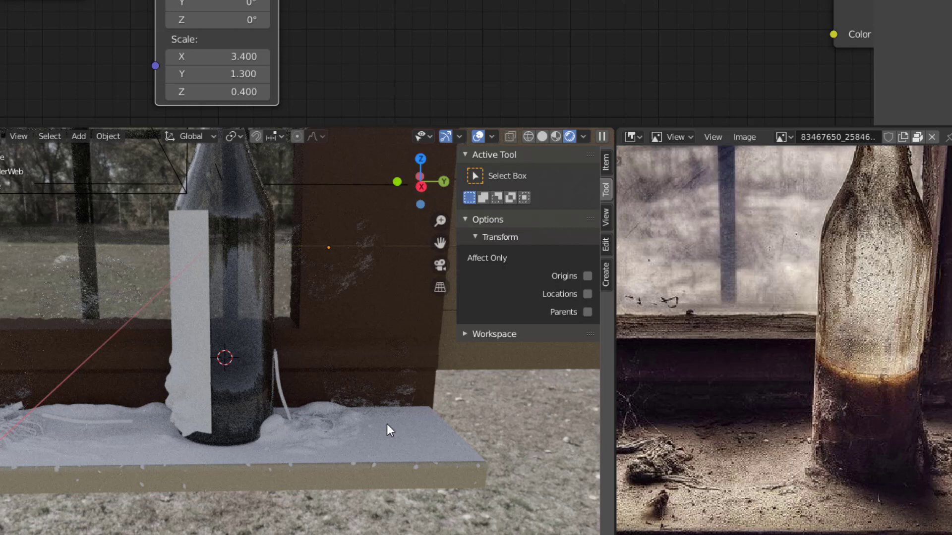
{"action": "left_click", "coordinate": [397, 430]}
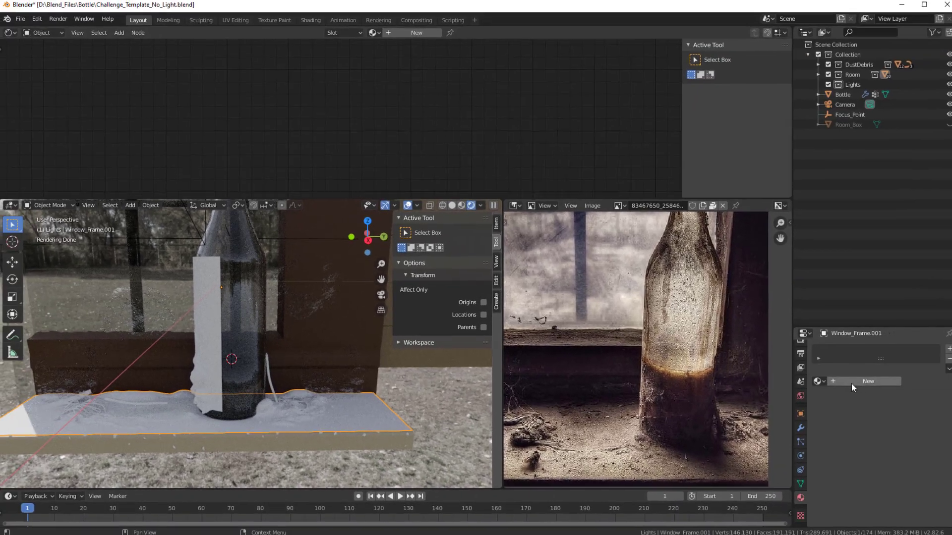
{"action": "left_click", "coordinate": [850, 383]}
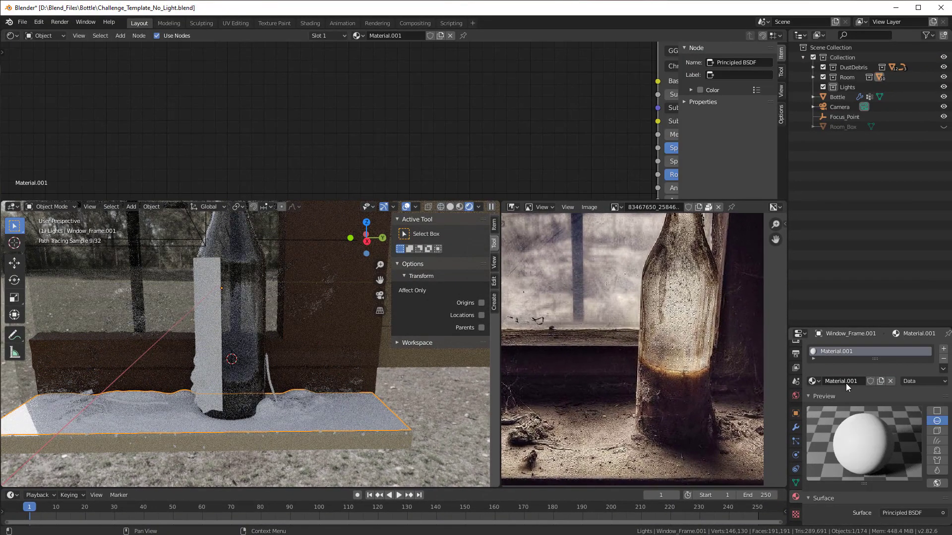
Rename the material of the spider web beside the bottle as SpiderWebb.
{"action": "left_click", "coordinate": [318, 306]}
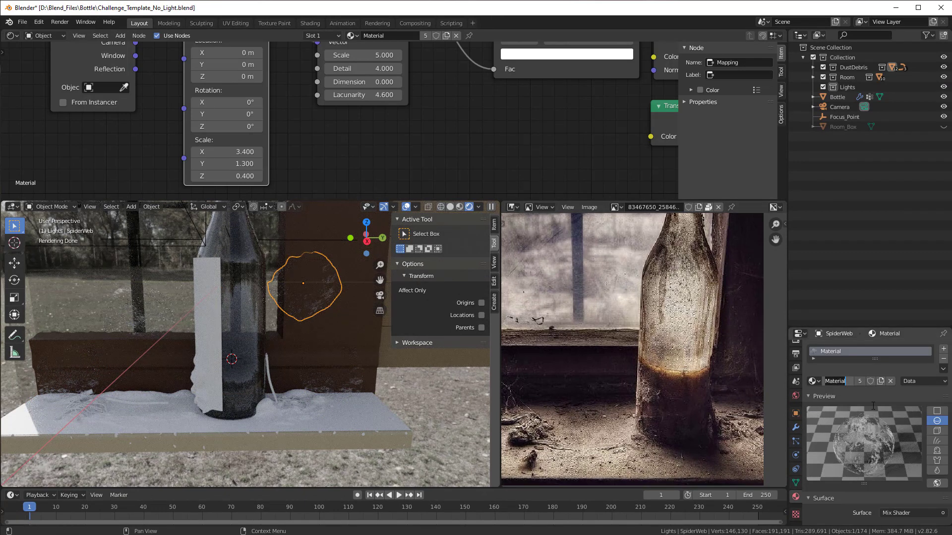
{"action": "type", "text": "SpiderWebb"}
{"action": "key", "text": "Return"}
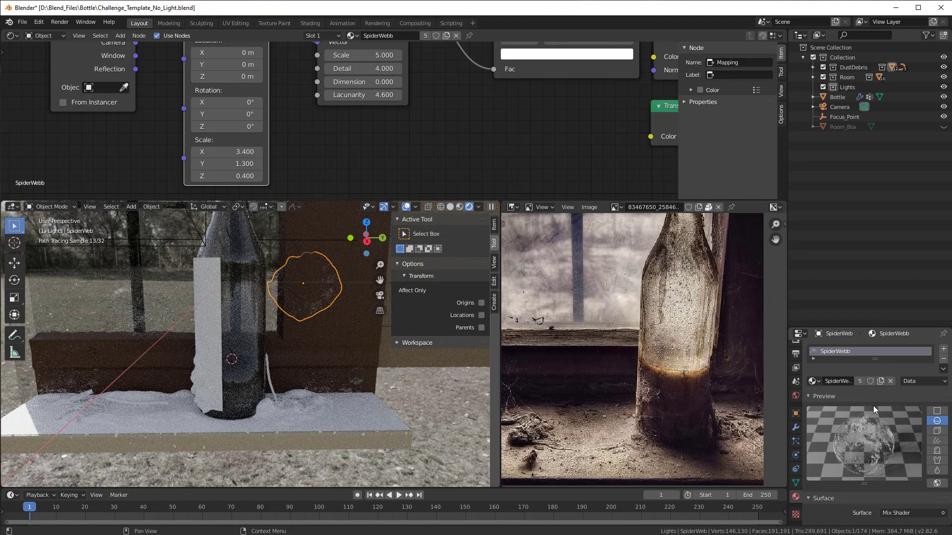
Rename the material of the sill surface under the bottle as Dust_WindowSill.
{"action": "left_click", "coordinate": [375, 412]}
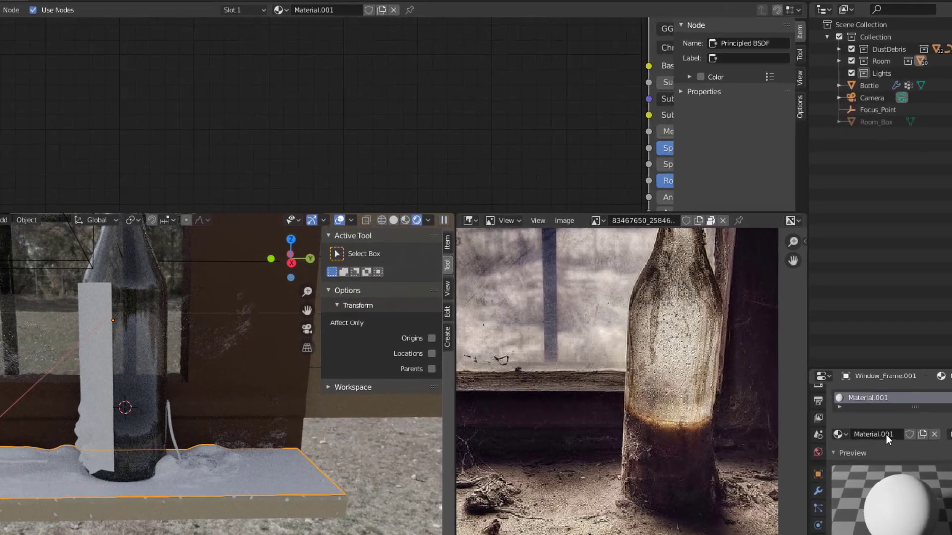
{"action": "double_click", "coordinate": [841, 381]}
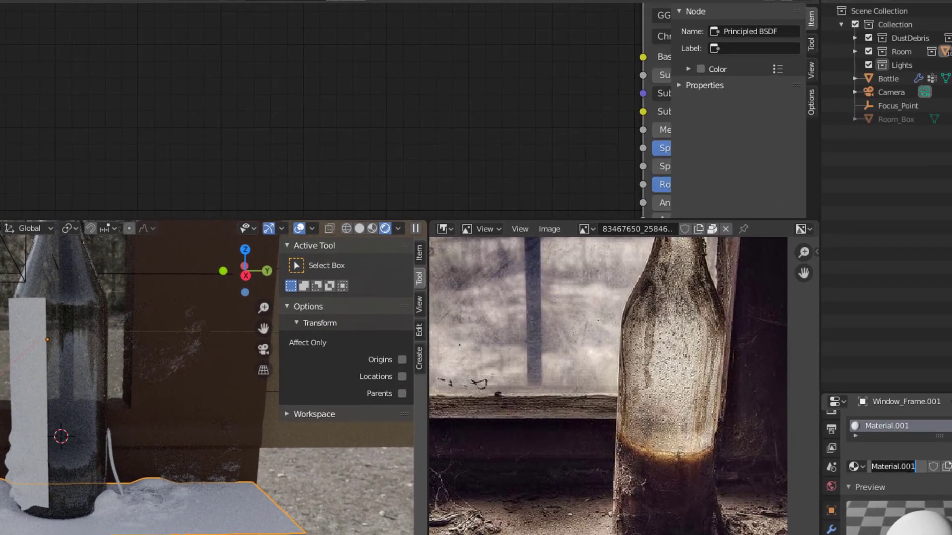
{"action": "type", "text": "Dust_Wind"}
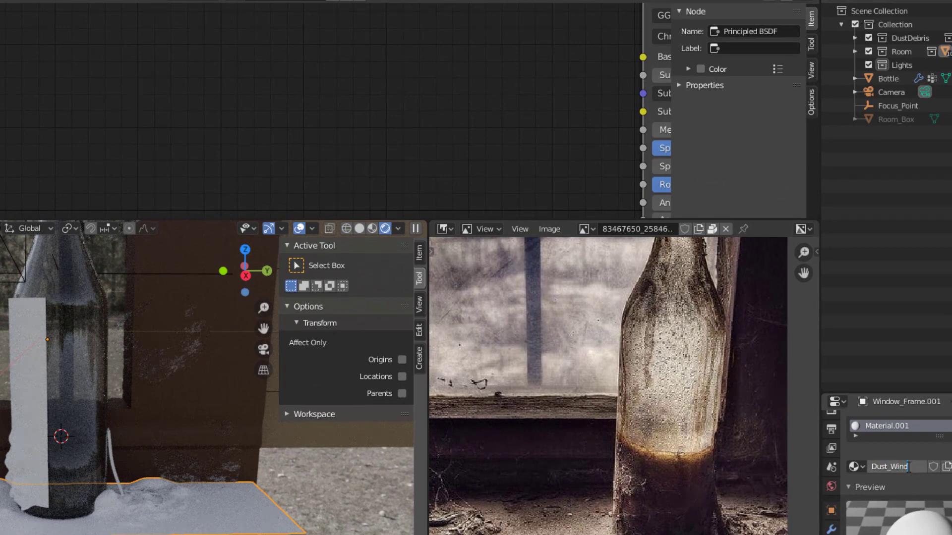
{"action": "type", "text": "owSill"}
{"action": "key", "text": "Return"}
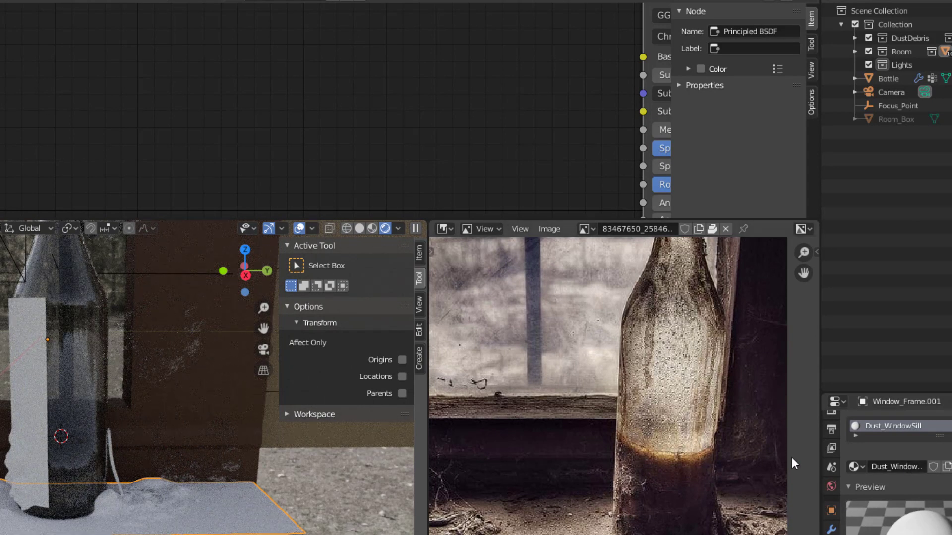
Add a Transparent BSDF node to the Dust_WindowSill material, below the Material Output node.
{"action": "scroll", "coordinate": [446, 125], "scroll_direction": "down", "scroll_amount": 4}
{"action": "middle_click_drag", "start_coordinate": [452, 124], "coordinate": [147, 167]}
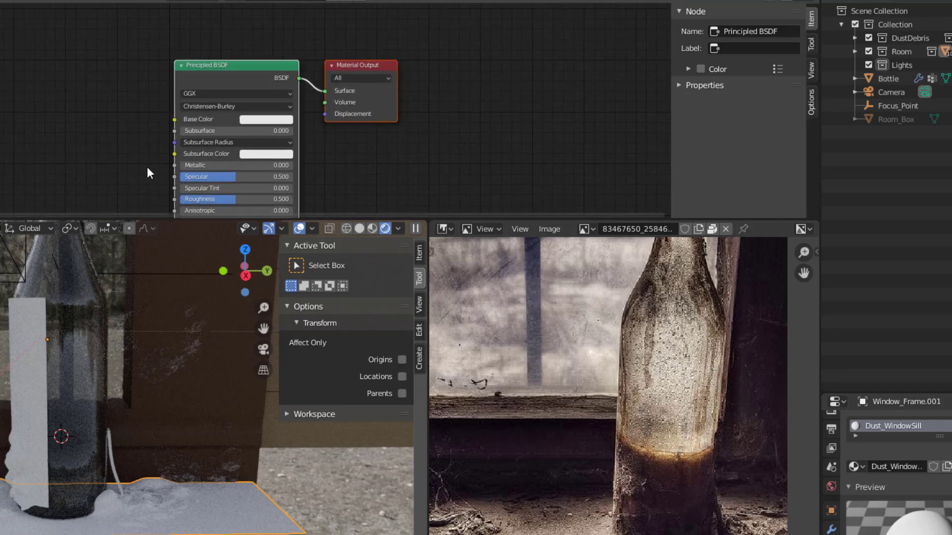
{"action": "middle_click_drag", "start_coordinate": [362, 174], "coordinate": [395, 174]}
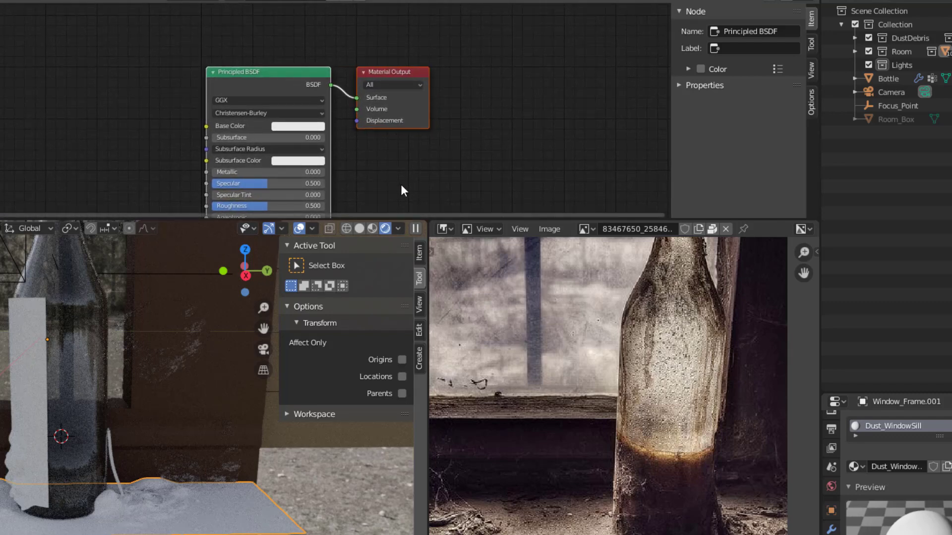
{"action": "middle_click_drag", "start_coordinate": [401, 186], "coordinate": [318, 164]}
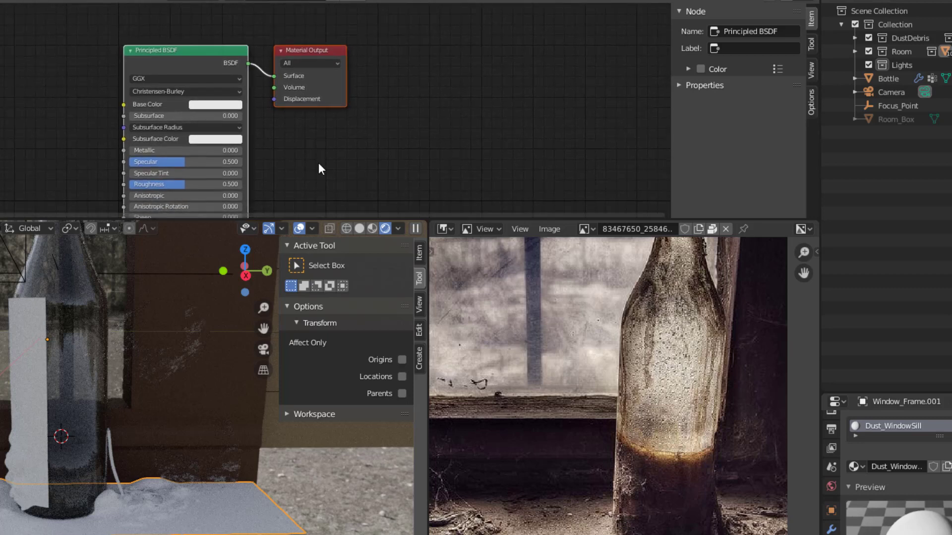
{"action": "key", "text": "shift+a"}
{"action": "mouse_move", "coordinate": [318, 163]}
{"action": "mouse_move", "coordinate": [317, 122]}
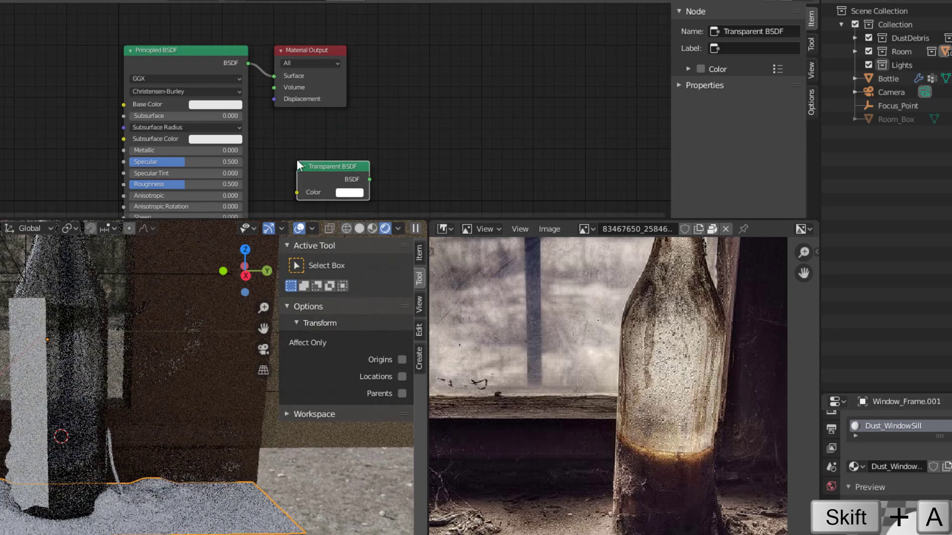
{"action": "left_click", "coordinate": [297, 159]}
Insert a Mix Shader between the Principled BSDF and the Material Output, and connect the Transparent BSDF to its second Shader input.
{"action": "key", "text": "shift+a"}
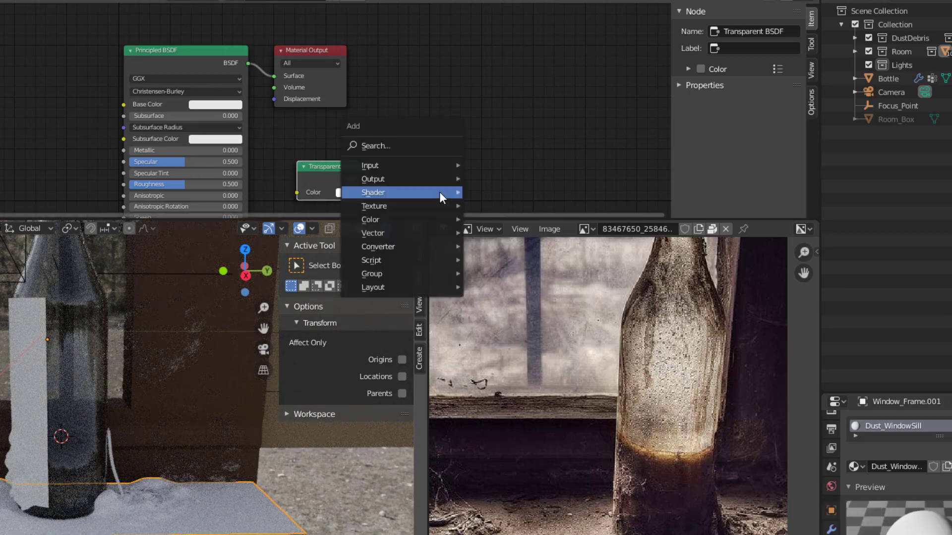
{"action": "mouse_move", "coordinate": [439, 191]}
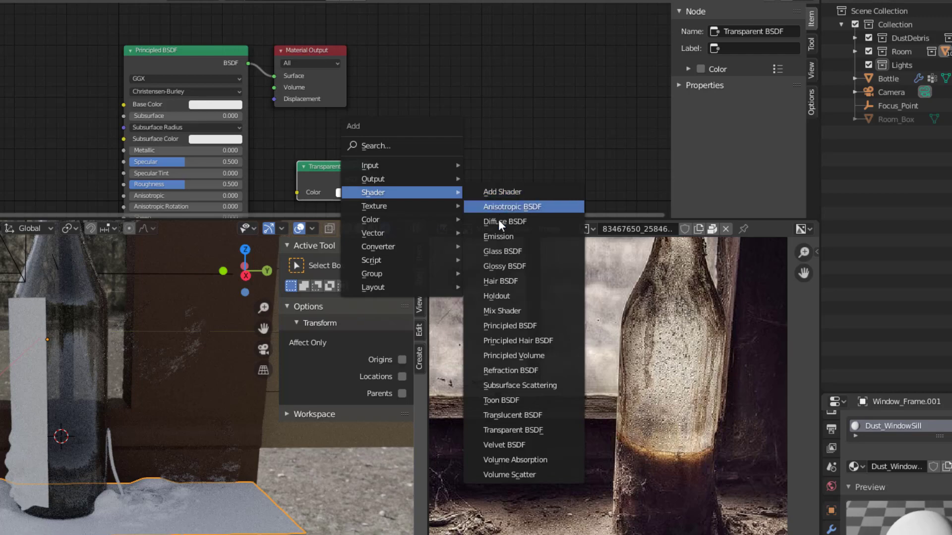
{"action": "left_click", "coordinate": [503, 311]}
{"action": "left_click", "coordinate": [284, 76]}
{"action": "left_click", "coordinate": [362, 169]}
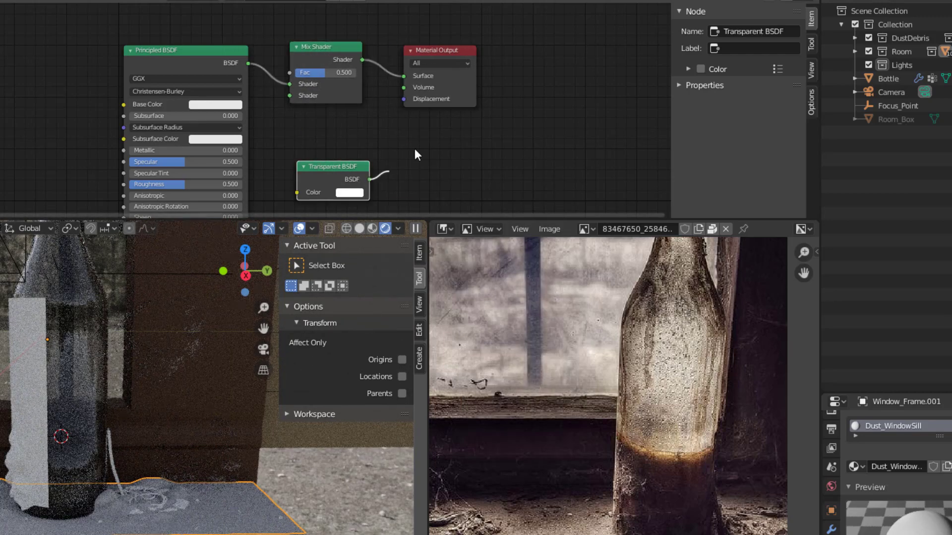
{"action": "left_click_drag", "start_coordinate": [369, 179], "coordinate": [287, 95]}
{"action": "left_click_drag", "start_coordinate": [319, 166], "coordinate": [279, 155]}
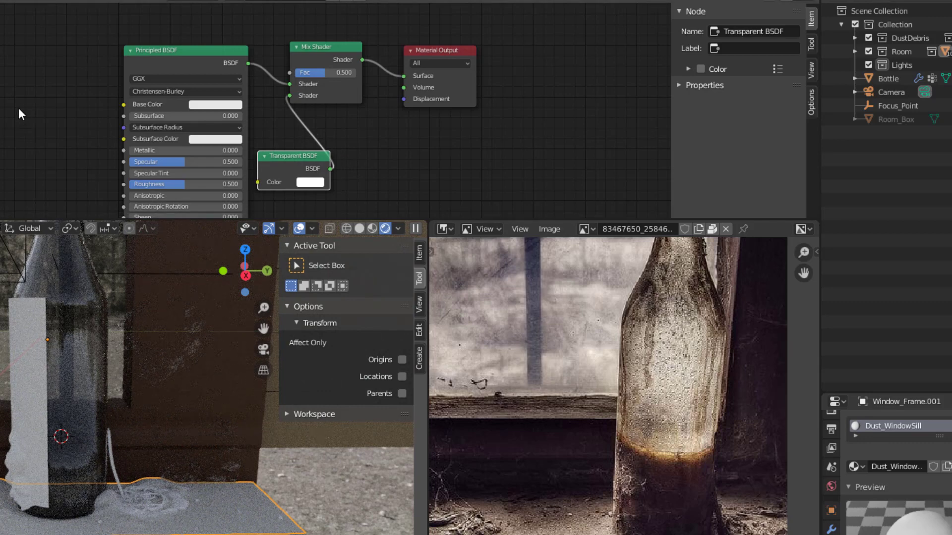
Add a Musgrave Texture node well ahead of the Principled BSDF in the sill dust material.
{"action": "middle_click_drag", "start_coordinate": [19, 108], "coordinate": [138, 109]}
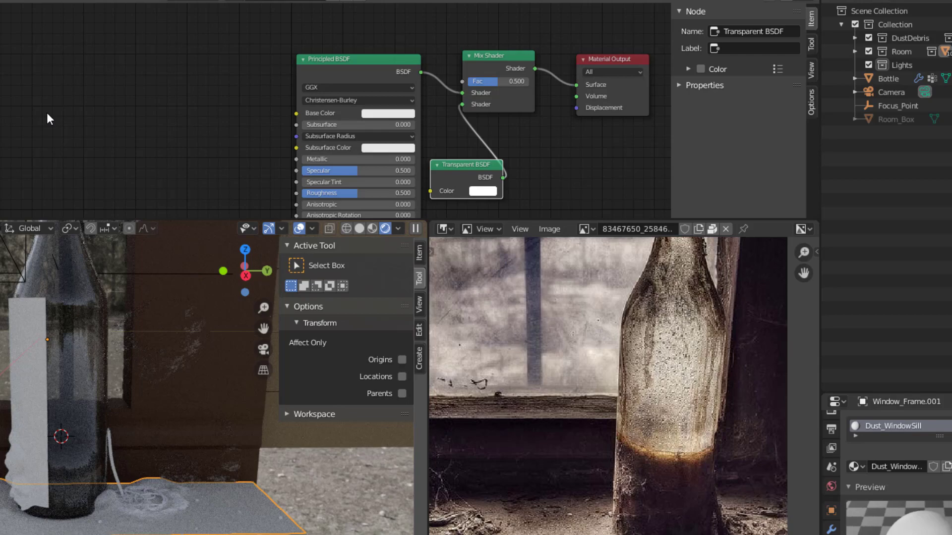
{"action": "key", "text": "shift+a"}
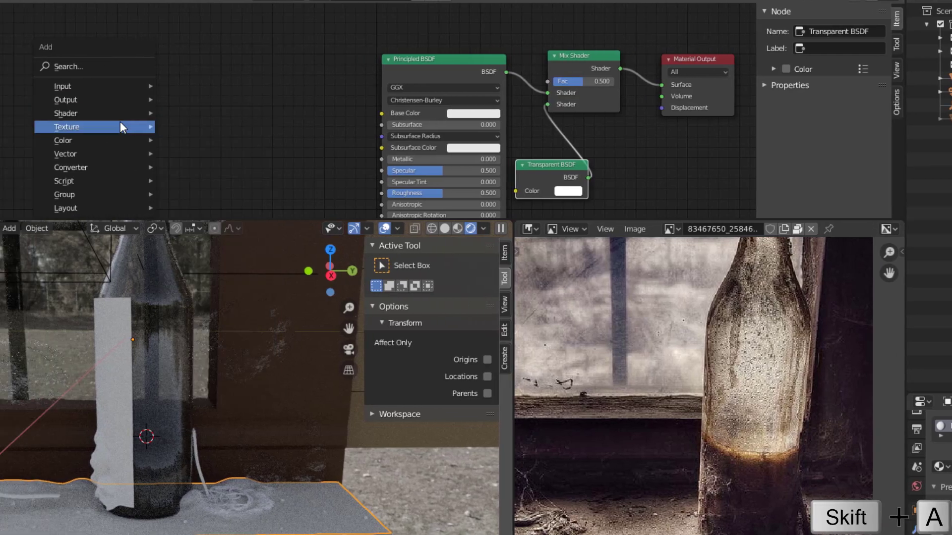
{"action": "mouse_move", "coordinate": [39, 126]}
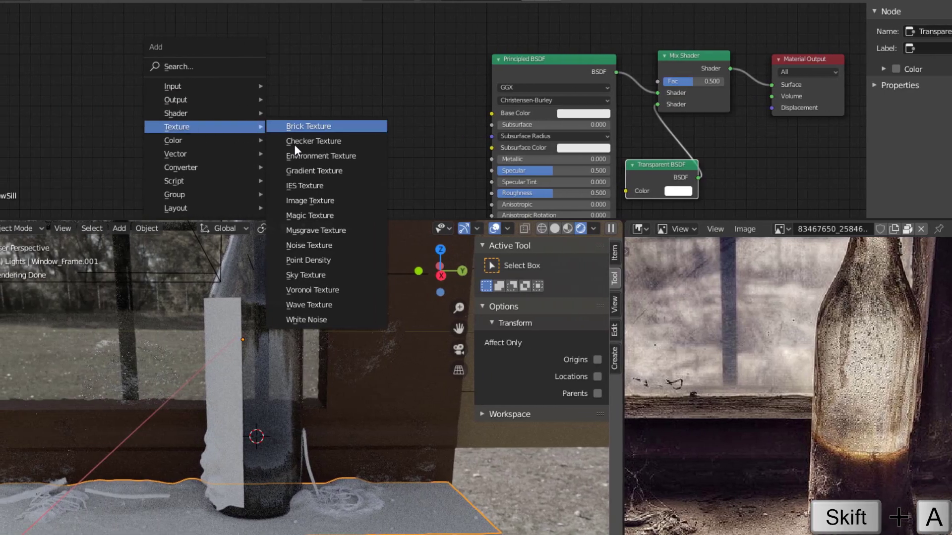
{"action": "left_click", "coordinate": [304, 230]}
{"action": "left_click", "coordinate": [186, 44]}
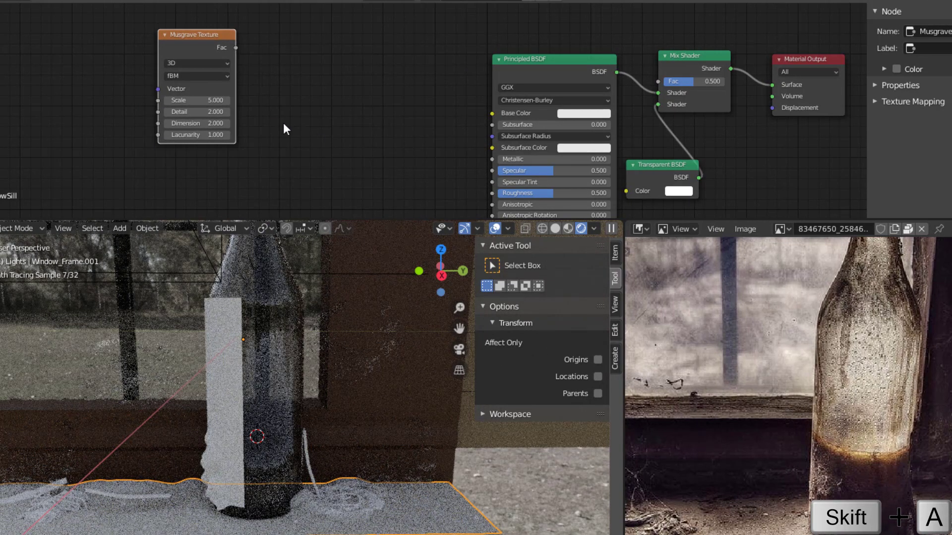
Add a ColorRamp node driven by the Musgrave Texture's Fac and connect its Color to the Mix Shader's Fac.
{"action": "key", "text": "shift+a"}
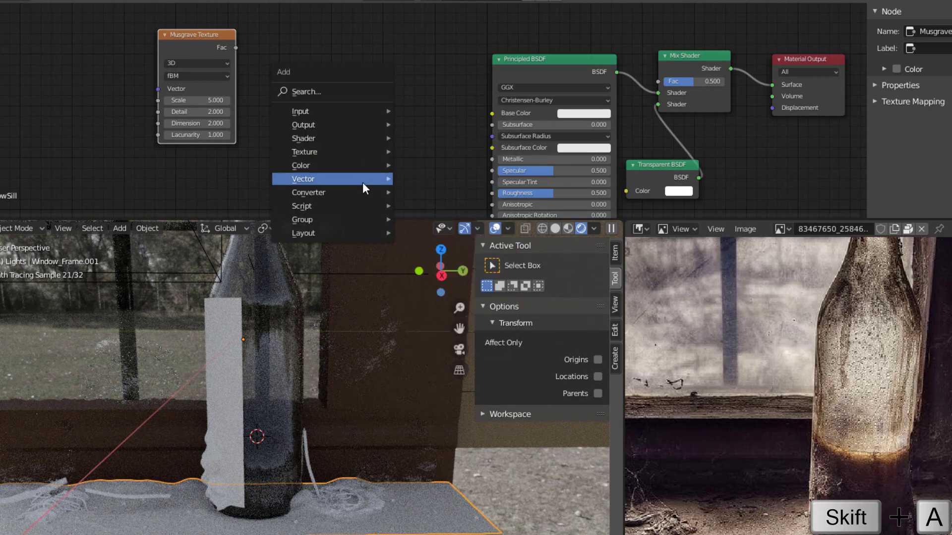
{"action": "mouse_move", "coordinate": [384, 192]}
{"action": "left_click", "coordinate": [432, 222]}
{"action": "left_click", "coordinate": [376, 55]}
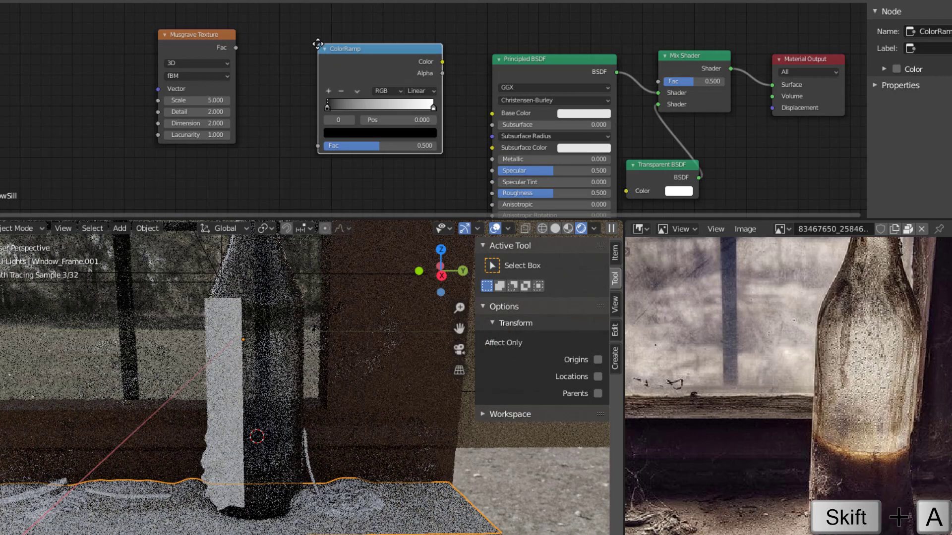
{"action": "left_click_drag", "start_coordinate": [237, 48], "coordinate": [316, 145]}
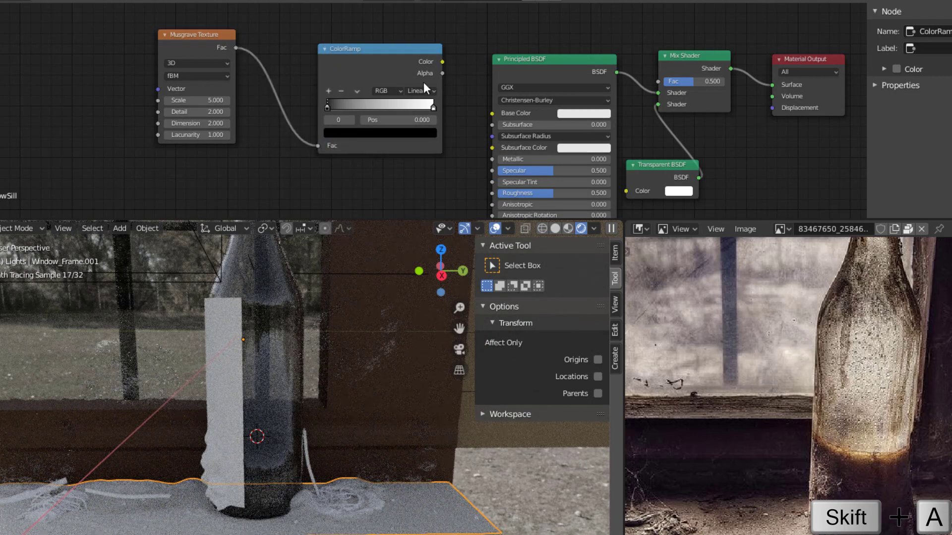
{"action": "left_click_drag", "start_coordinate": [410, 54], "coordinate": [596, 122]}
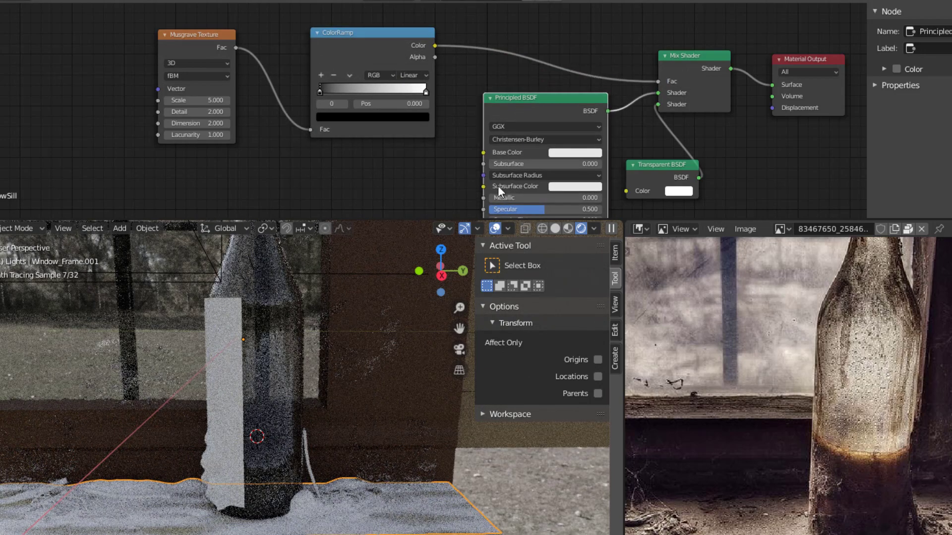
Add a Texture Coordinate node and connect its Object output to the Musgrave Texture's Vector input.
{"action": "scroll", "coordinate": [302, 494], "scroll_direction": "up", "scroll_amount": 5}
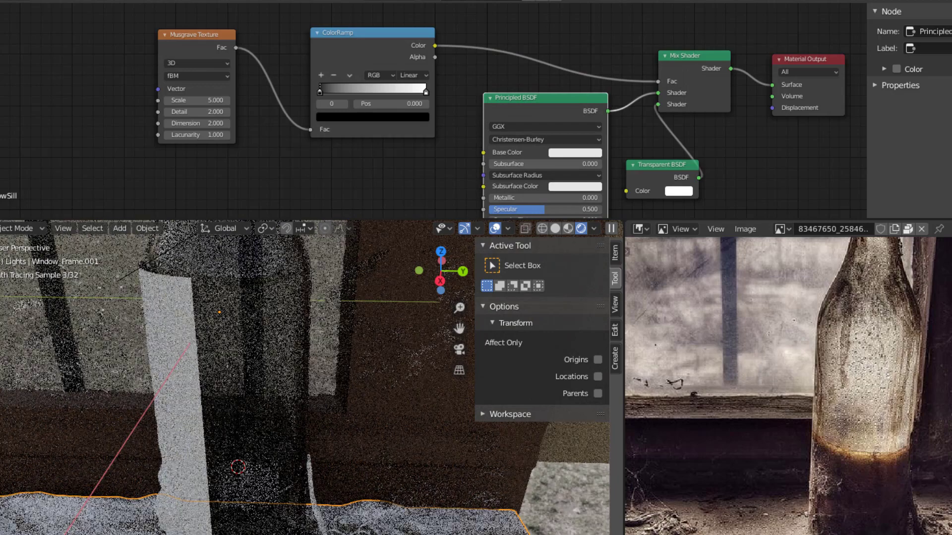
{"action": "scroll", "coordinate": [360, 461], "scroll_direction": "up", "scroll_amount": 4}
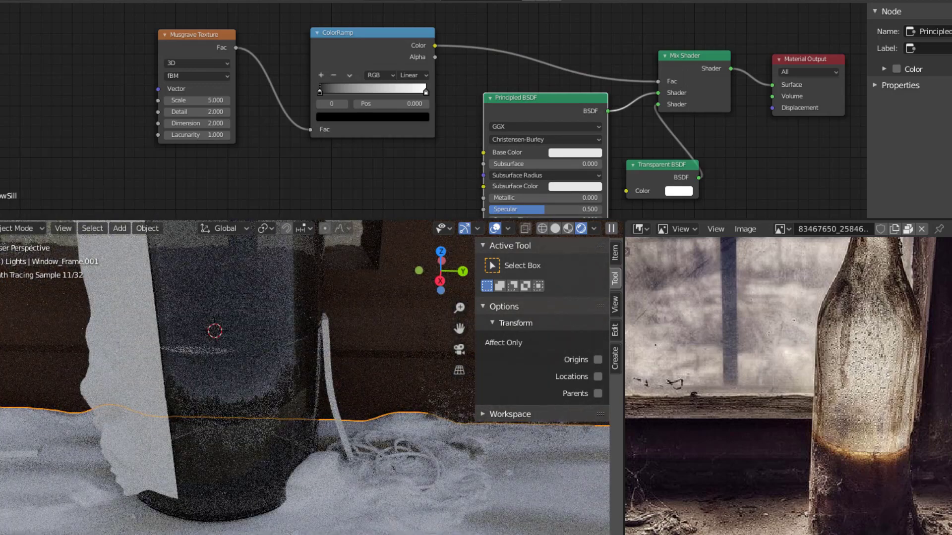
{"action": "scroll", "coordinate": [474, 524], "scroll_direction": "up", "scroll_amount": 2}
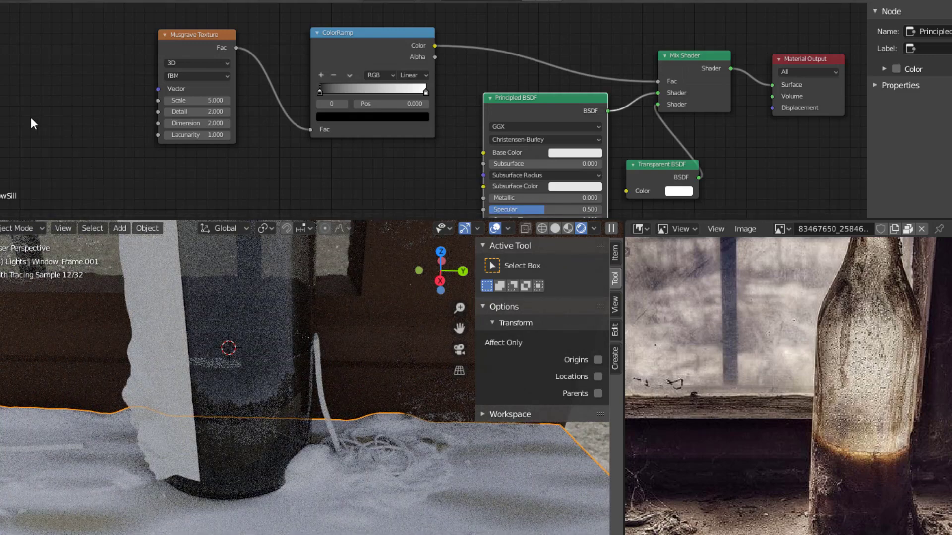
{"action": "scroll", "coordinate": [23, 115], "scroll_direction": "up", "scroll_amount": 3}
{"action": "middle_click_drag", "start_coordinate": [38, 110], "coordinate": [241, 99]}
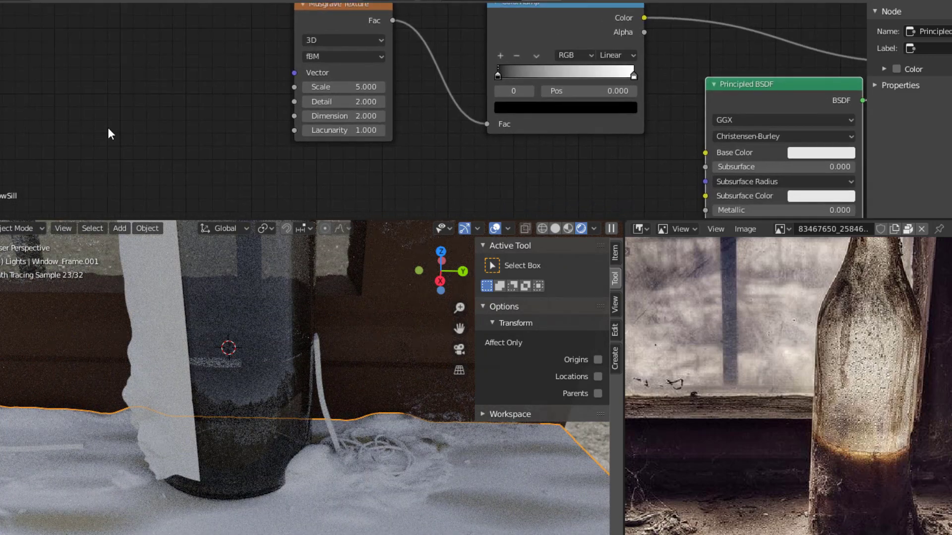
{"action": "key", "text": "shift+a"}
{"action": "mouse_move", "coordinate": [102, 46]}
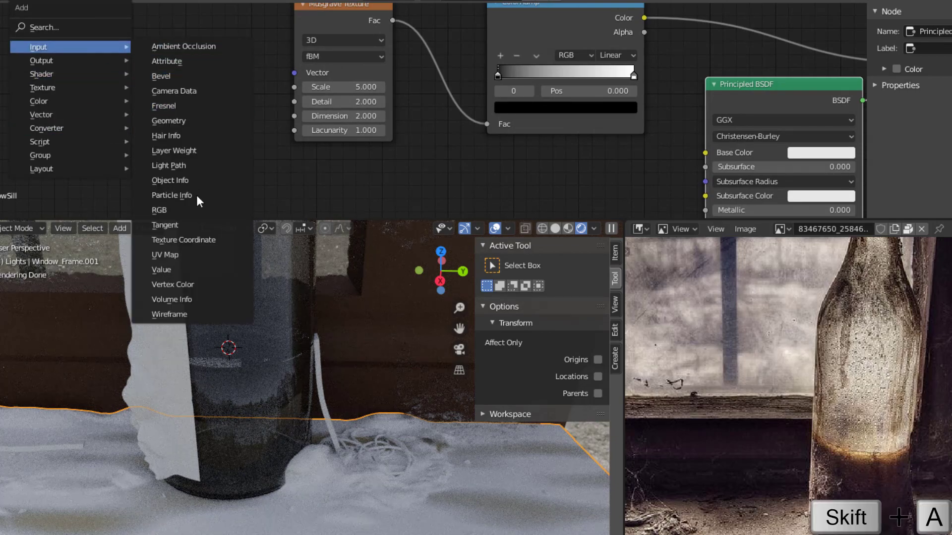
{"action": "left_click", "coordinate": [197, 240]}
{"action": "left_click", "coordinate": [47, 75]}
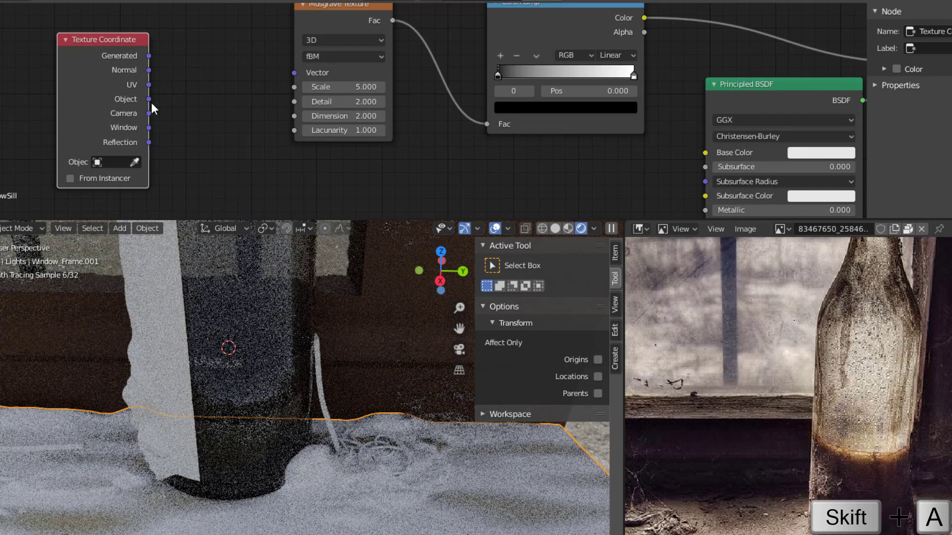
{"action": "left_click_drag", "start_coordinate": [149, 99], "coordinate": [294, 73]}
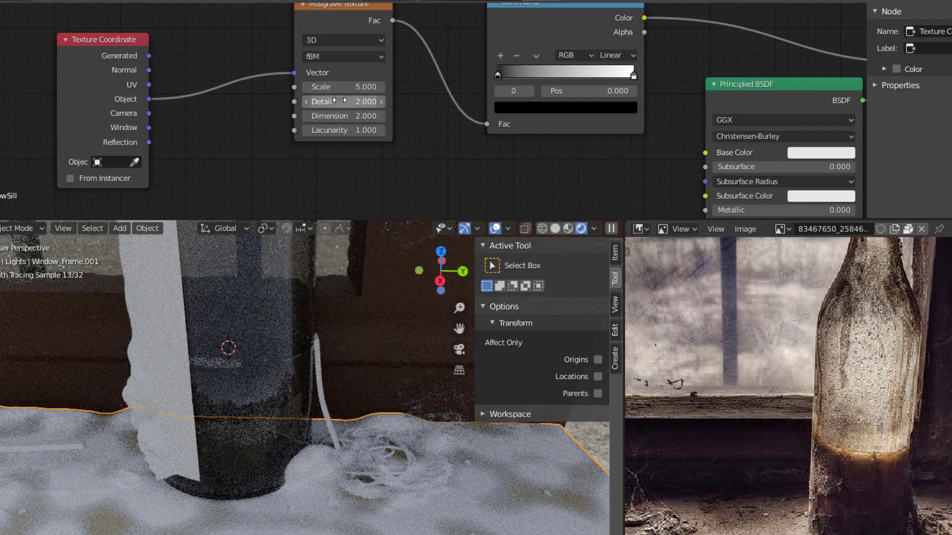
Set the Musgrave Texture's Detail to 3.8, Dimension to 0.1 and Lacunarity to 2.8.
{"action": "left_click_drag", "start_coordinate": [342, 102], "coordinate": [387, 130]}
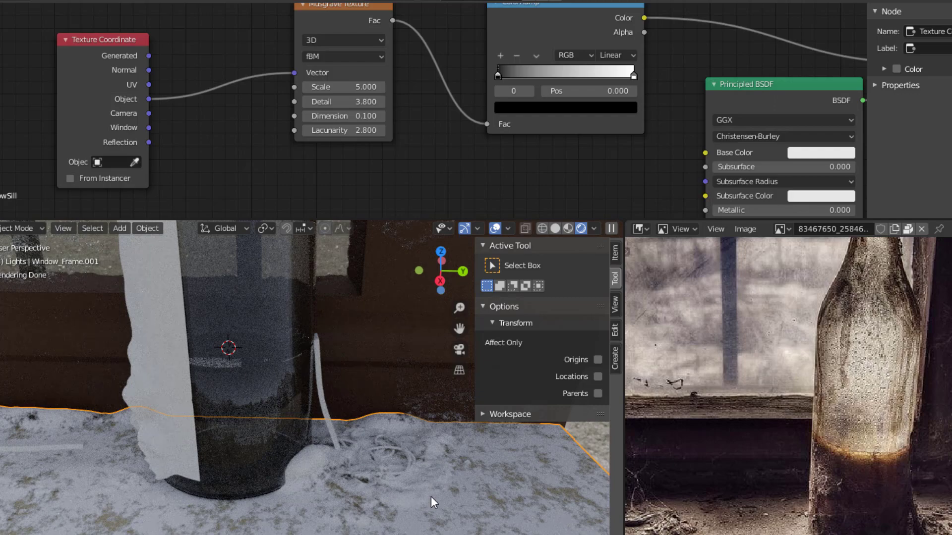
{"action": "scroll", "coordinate": [335, 468], "scroll_direction": "down", "scroll_amount": 3}
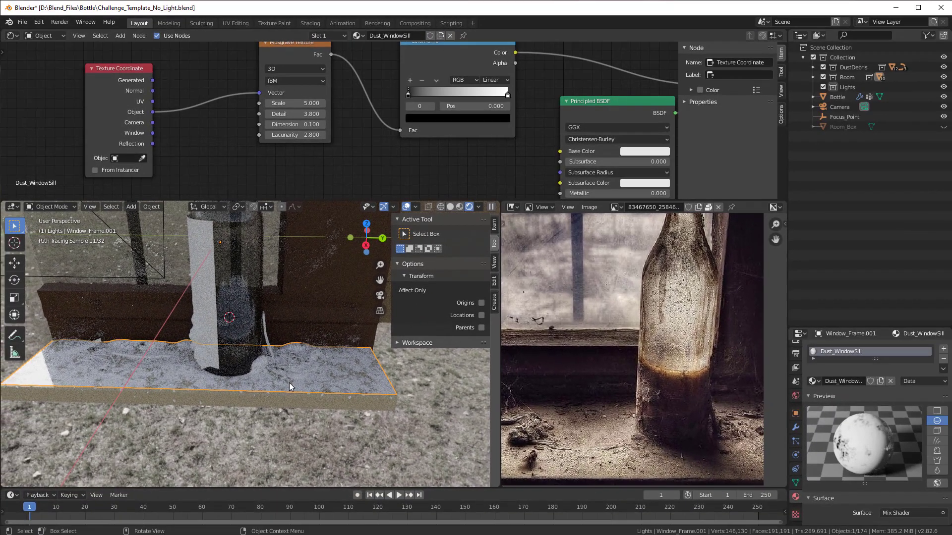
{"action": "scroll", "coordinate": [306, 416], "scroll_direction": "up", "scroll_amount": 1}
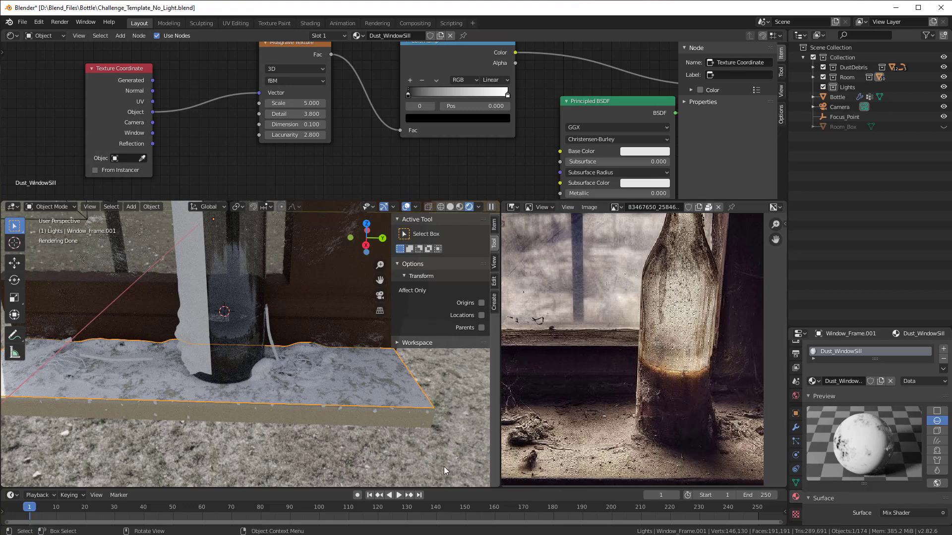
Assign the Dust_WindowSill material to the thread base left of the bottle and make it a separate copy for that object.
{"action": "middle_click_drag", "start_coordinate": [248, 416], "coordinate": [269, 395]}
{"action": "scroll", "coordinate": [269, 395], "scroll_direction": "up", "scroll_amount": 2}
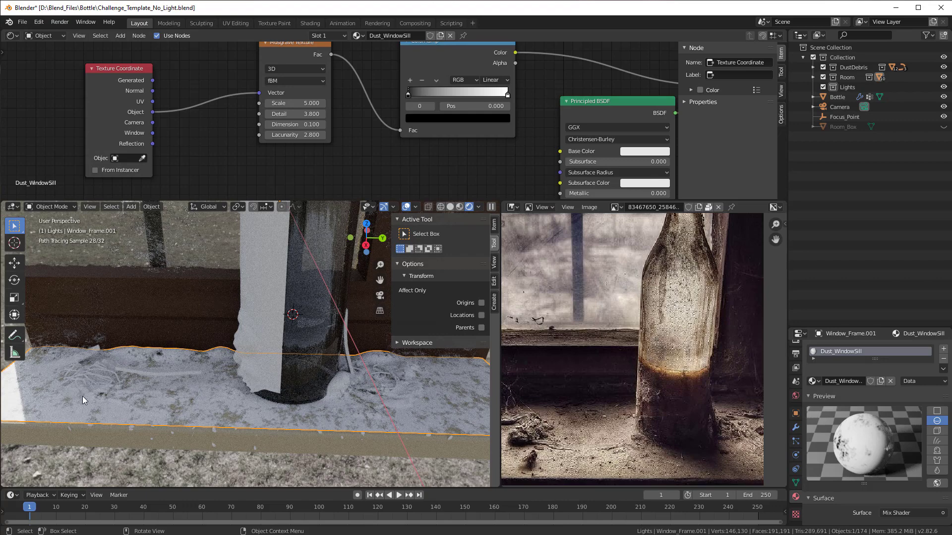
{"action": "left_click", "coordinate": [68, 388]}
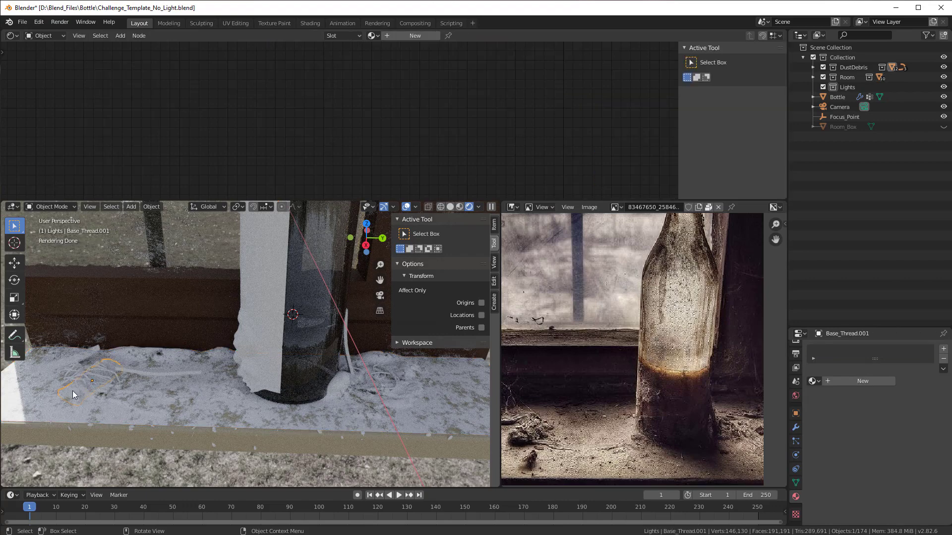
{"action": "scroll", "coordinate": [102, 395], "scroll_direction": "up", "scroll_amount": 2}
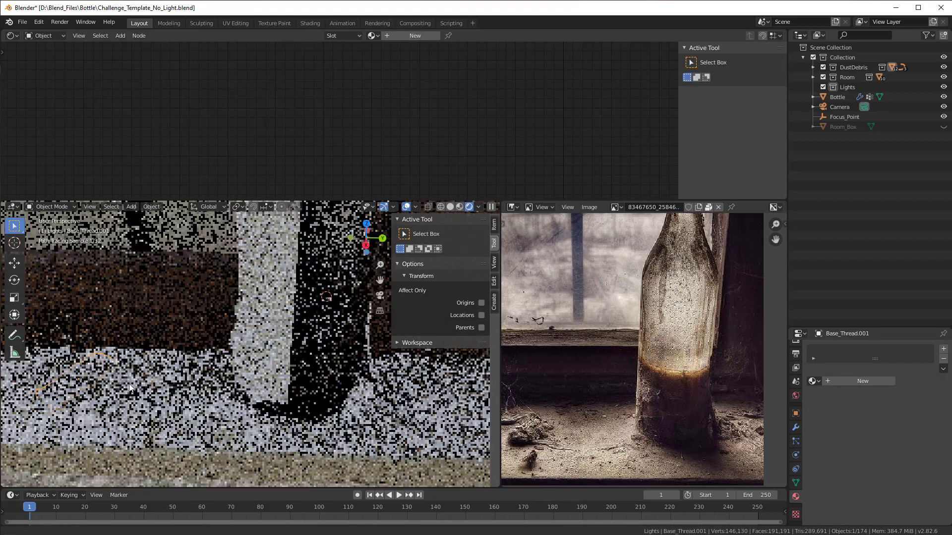
{"action": "middle_click_drag", "start_coordinate": [102, 395], "coordinate": [147, 384], "text": "shift"}
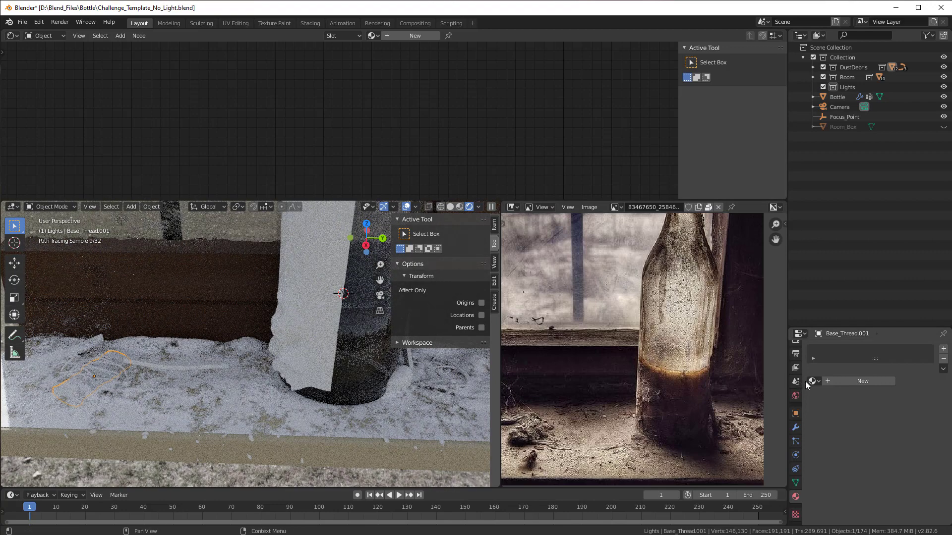
{"action": "left_click", "coordinate": [813, 381]}
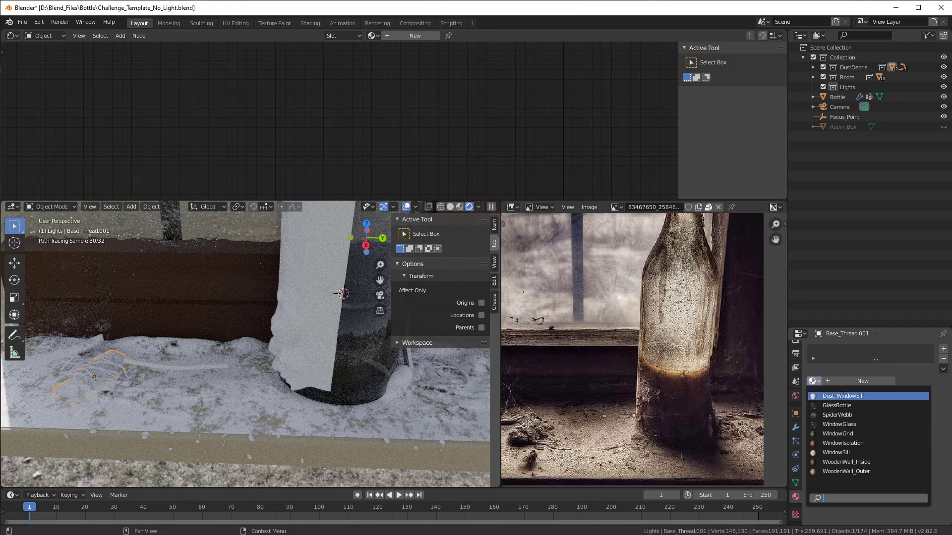
{"action": "left_click", "coordinate": [843, 396]}
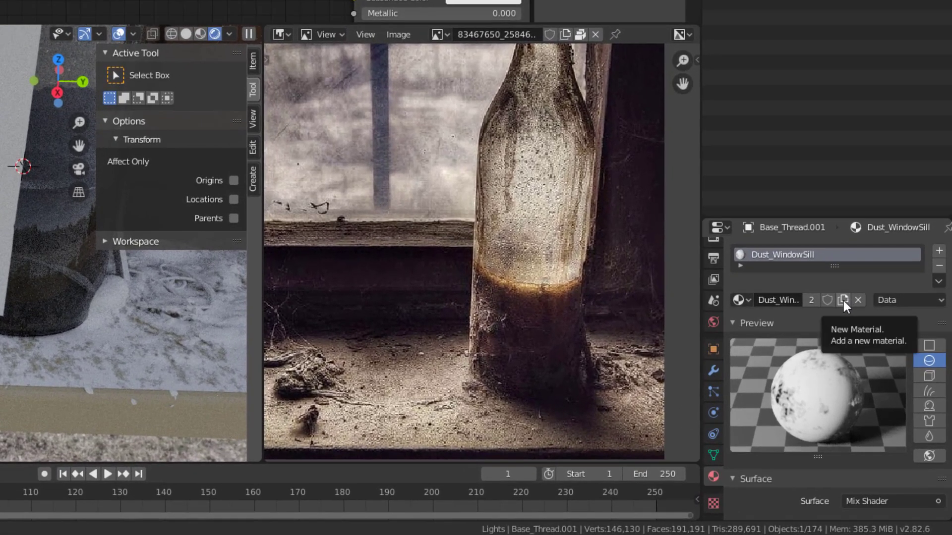
{"action": "left_click", "coordinate": [843, 300]}
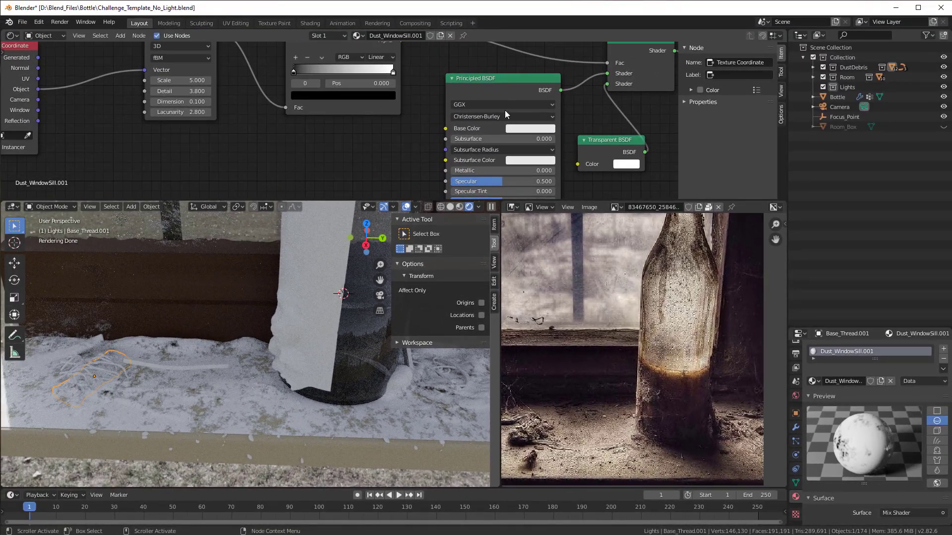
Tint the copied material's Base Color a darker beige with hue 0.092 and saturation 0.189.
{"action": "left_click", "coordinate": [519, 131]}
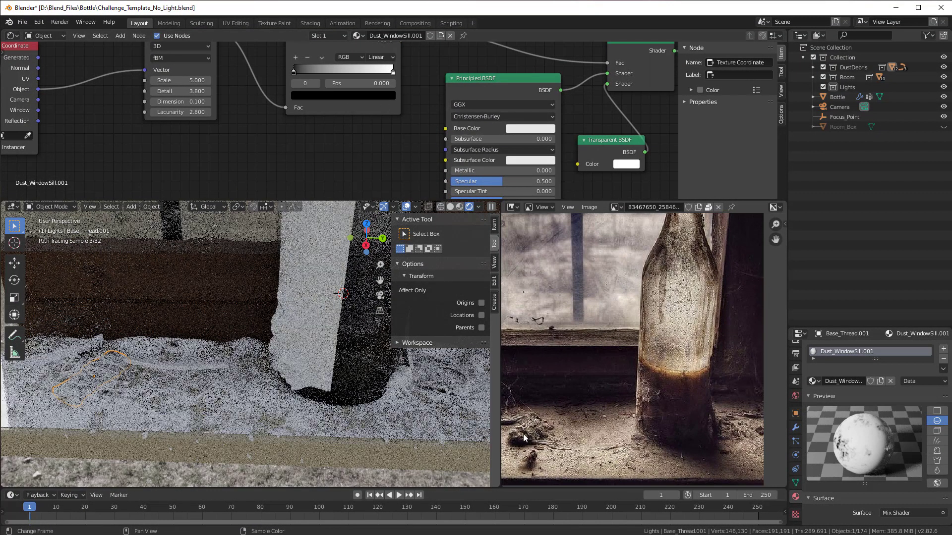
{"action": "left_click", "coordinate": [544, 130]}
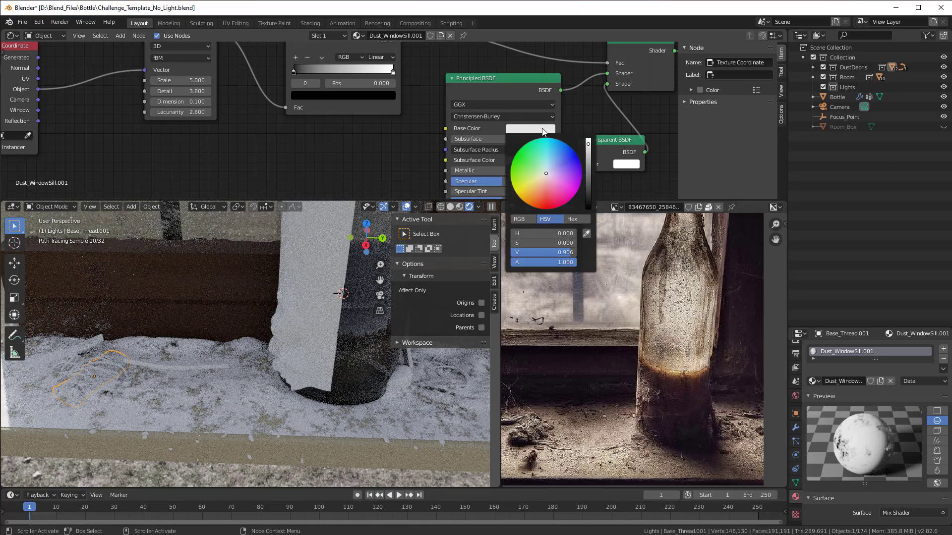
{"action": "left_click", "coordinate": [543, 179]}
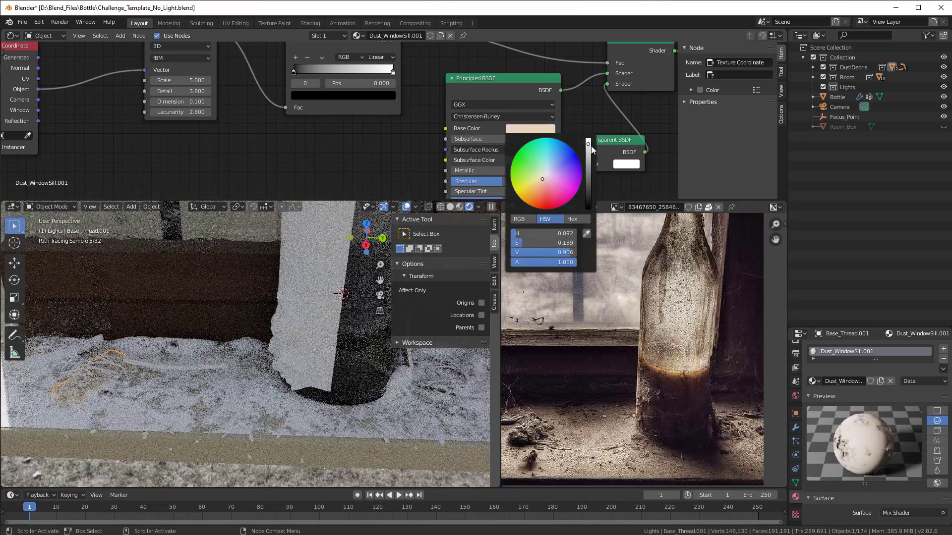
{"action": "left_click_drag", "start_coordinate": [588, 144], "coordinate": [588, 162]}
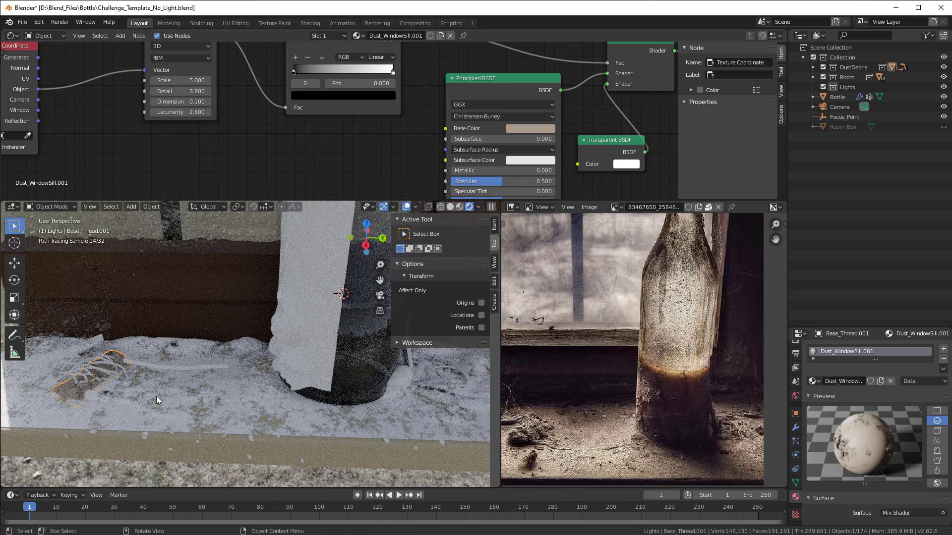
{"action": "left_click", "coordinate": [135, 403]}
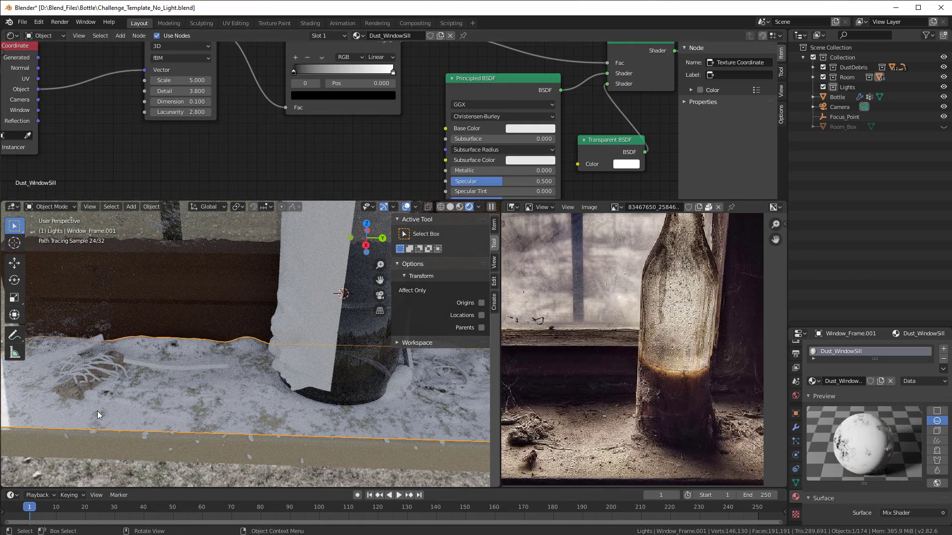
Select the three tangled thread curves together, two left of the bottle and one right of it.
{"action": "left_click", "coordinate": [82, 373]}
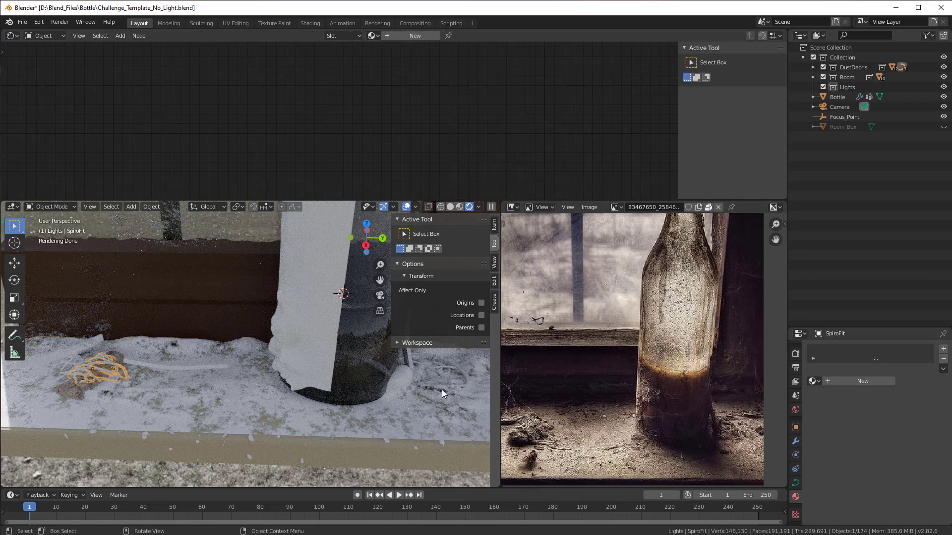
{"action": "left_click", "coordinate": [460, 370], "text": "shift"}
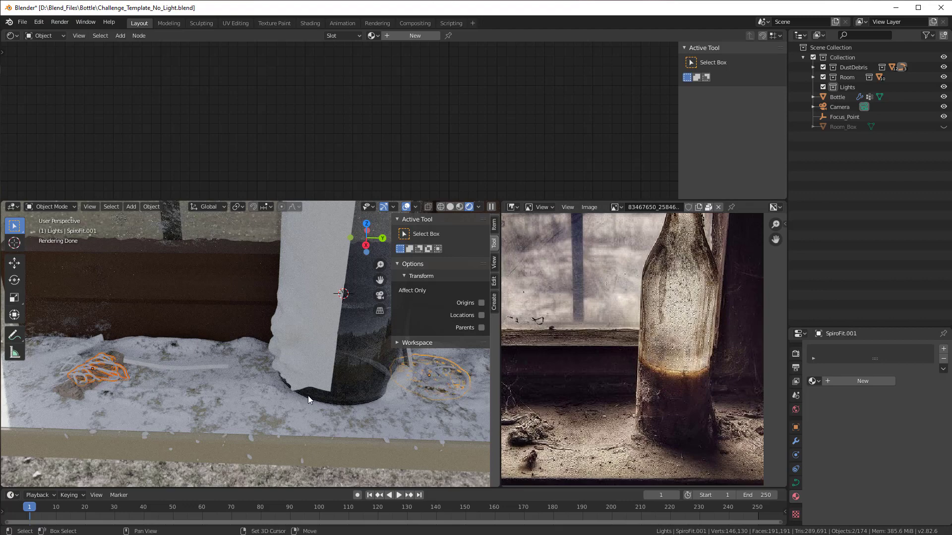
{"action": "scroll", "coordinate": [337, 397], "scroll_direction": "up", "scroll_amount": 1}
{"action": "scroll", "coordinate": [338, 398], "scroll_direction": "down", "scroll_amount": 1}
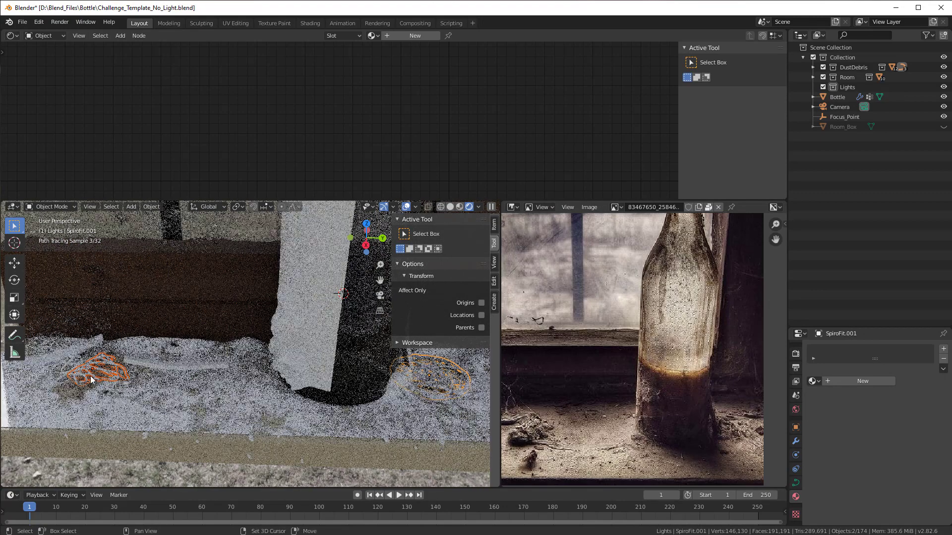
{"action": "left_click", "coordinate": [91, 380], "text": "shift"}
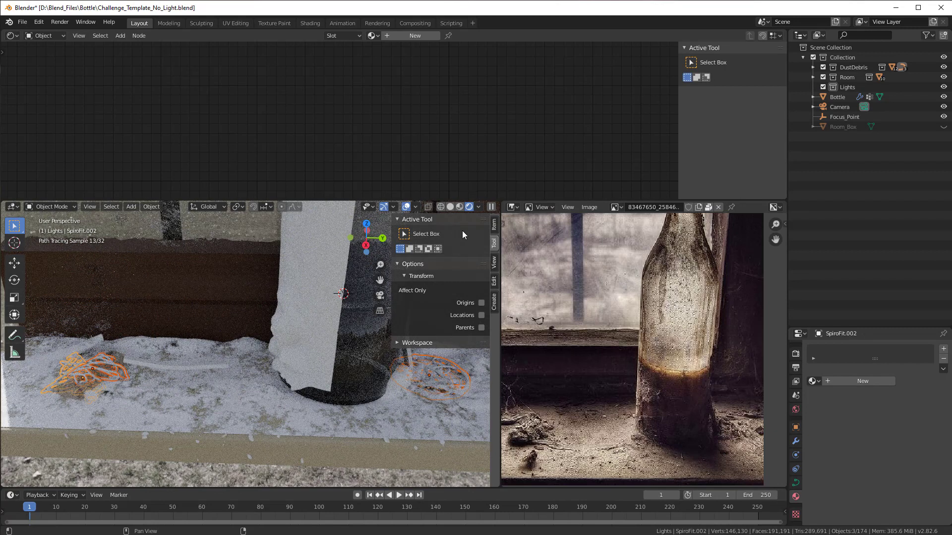
Show the viewport in solid shading and add the two flat debris strips left of the bottle to the selection.
{"action": "left_click", "coordinate": [450, 208]}
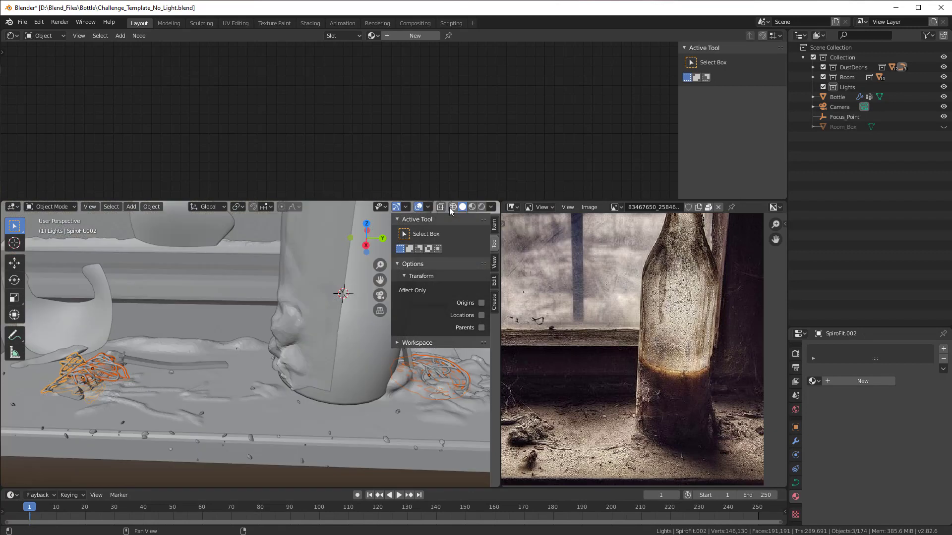
{"action": "scroll", "coordinate": [349, 356], "scroll_direction": "up", "scroll_amount": 1}
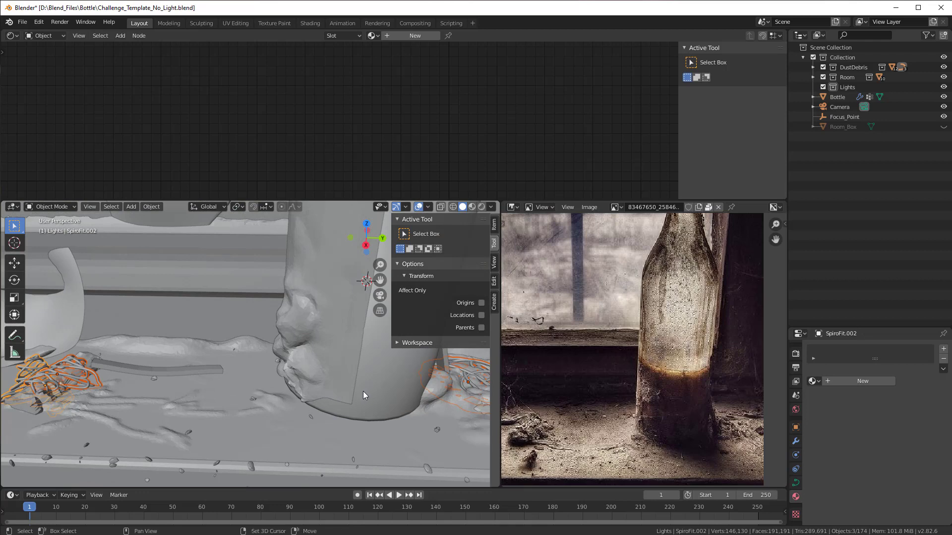
{"action": "middle_click_drag", "start_coordinate": [364, 395], "coordinate": [296, 384], "text": "shift"}
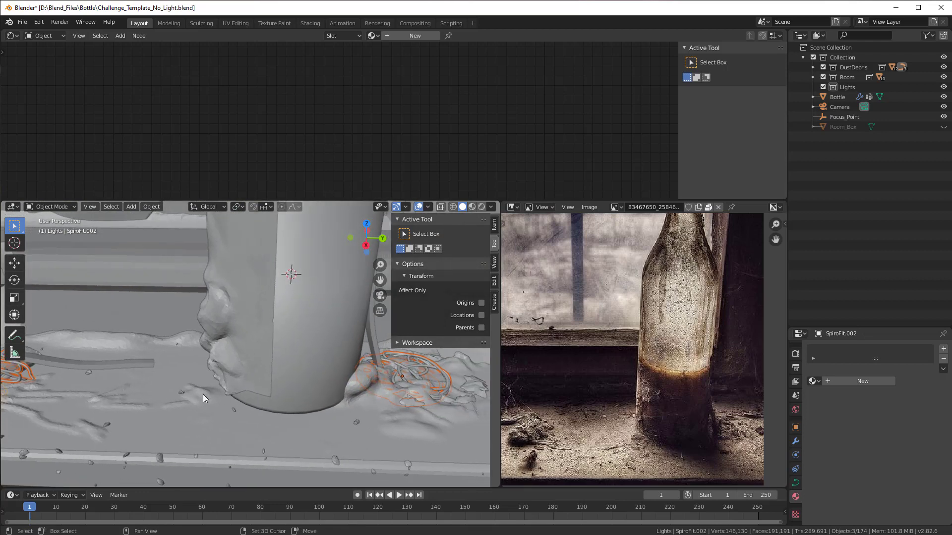
{"action": "middle_click_drag", "start_coordinate": [203, 394], "coordinate": [338, 394], "text": "shift"}
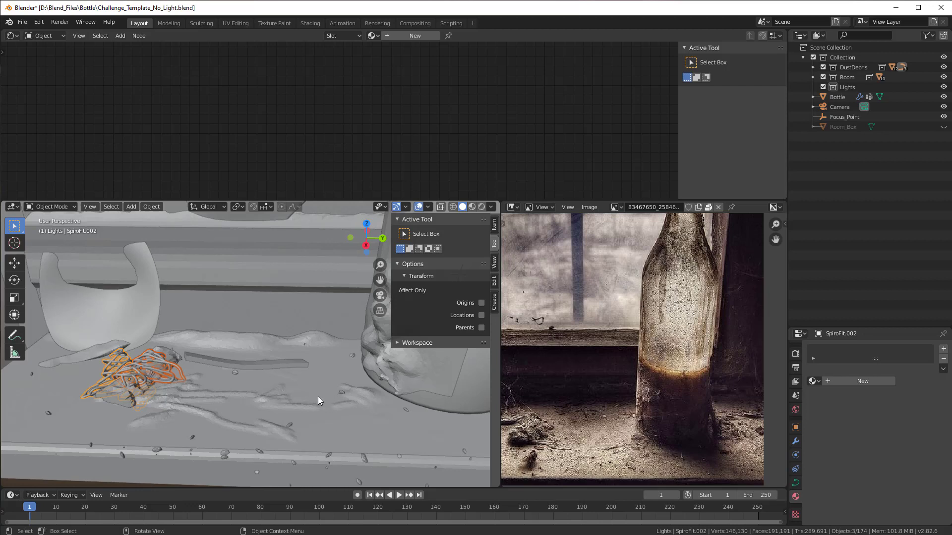
{"action": "left_click", "coordinate": [279, 365], "text": "shift"}
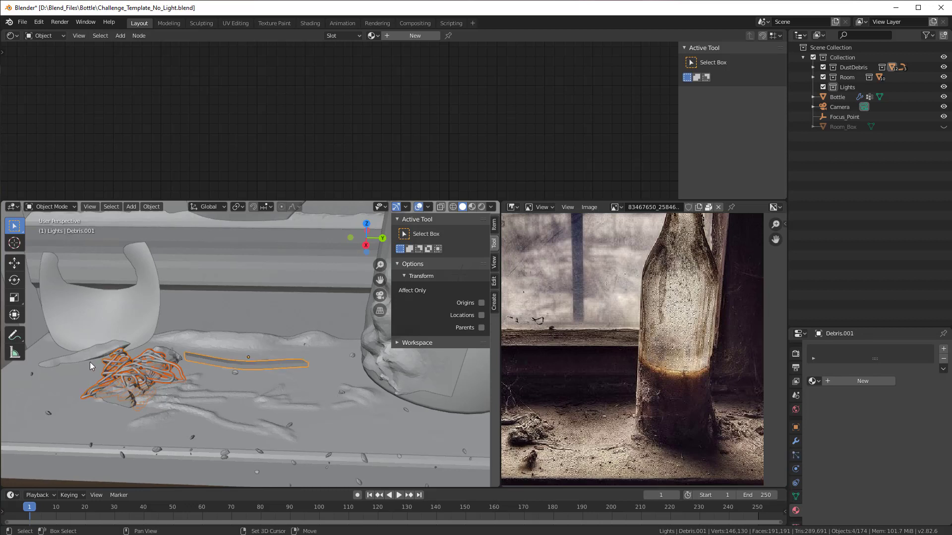
{"action": "left_click", "coordinate": [110, 350], "text": "shift"}
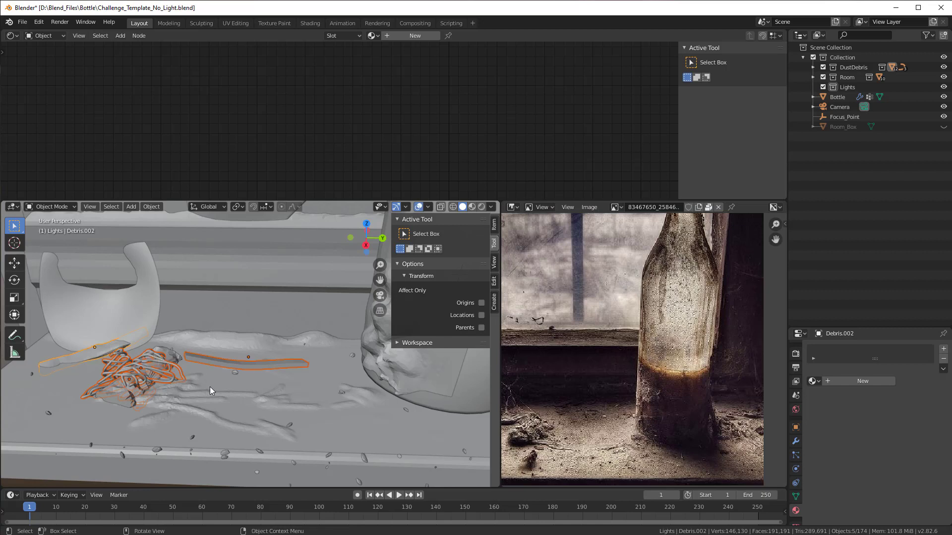
{"action": "scroll", "coordinate": [210, 389], "scroll_direction": "down", "scroll_amount": 1}
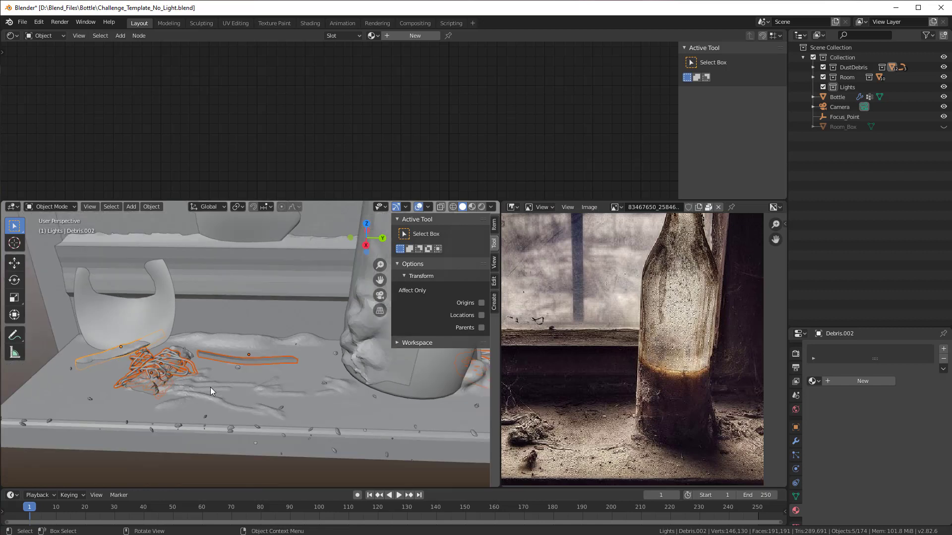
{"action": "scroll", "coordinate": [211, 389], "scroll_direction": "up", "scroll_amount": 1}
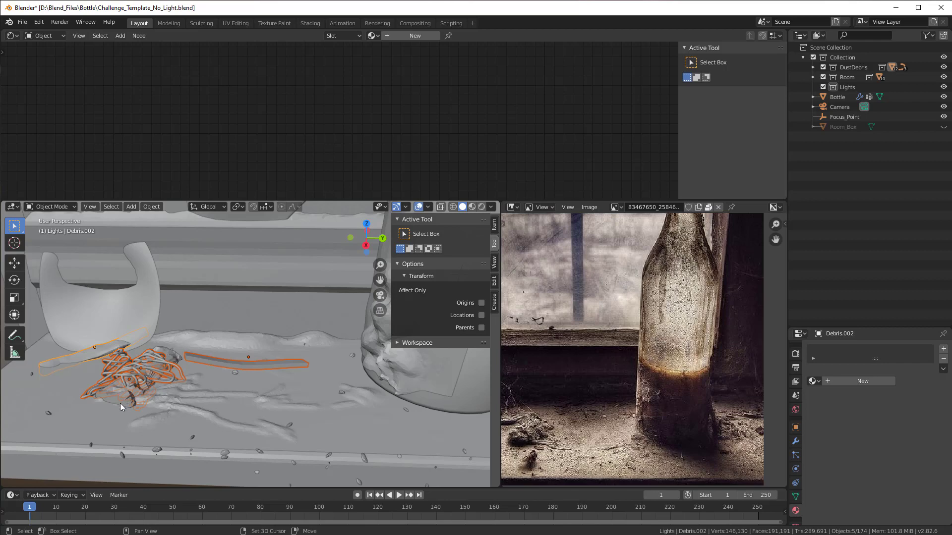
Make the thread base the active object, link its material to all selected threads and debris, and return to rendered shading.
{"action": "left_click", "coordinate": [120, 403], "text": "shift"}
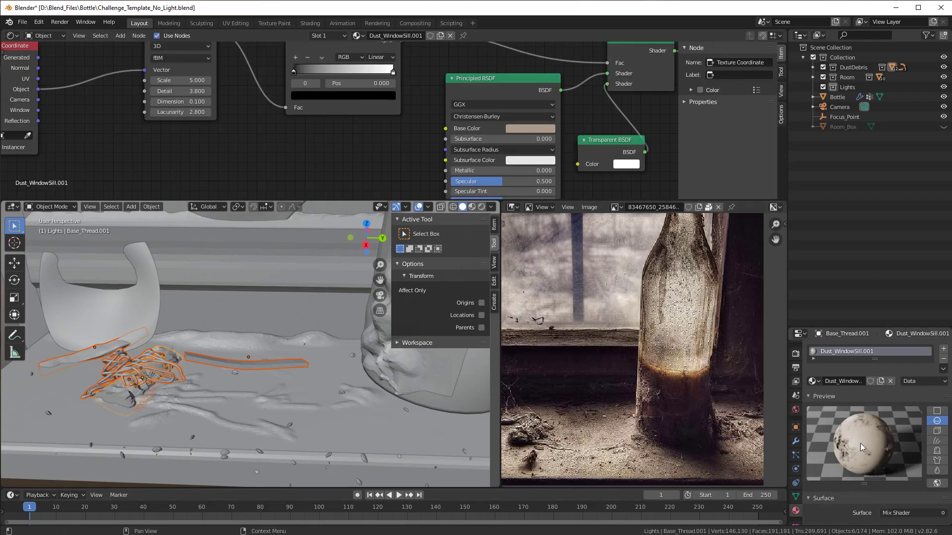
{"action": "key", "text": "ctrl+l"}
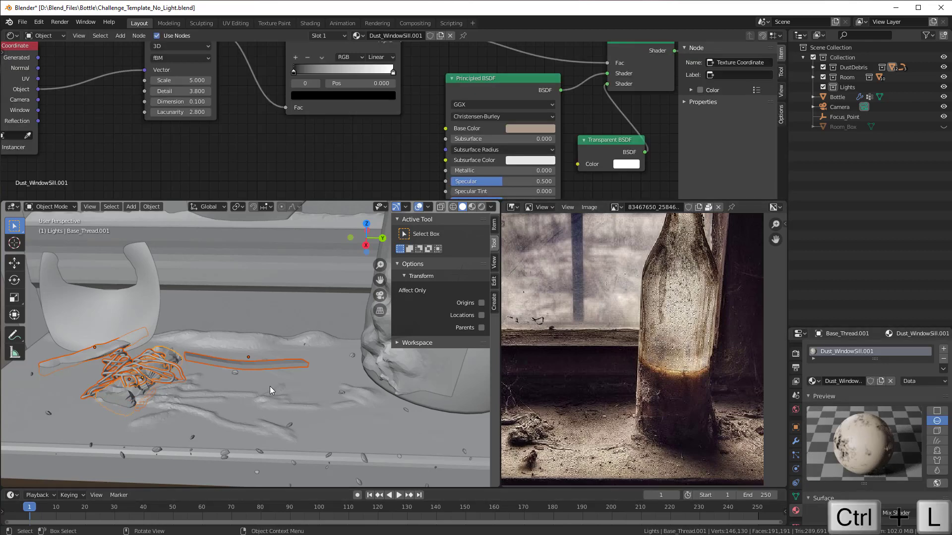
{"action": "key", "text": "ctrl+l"}
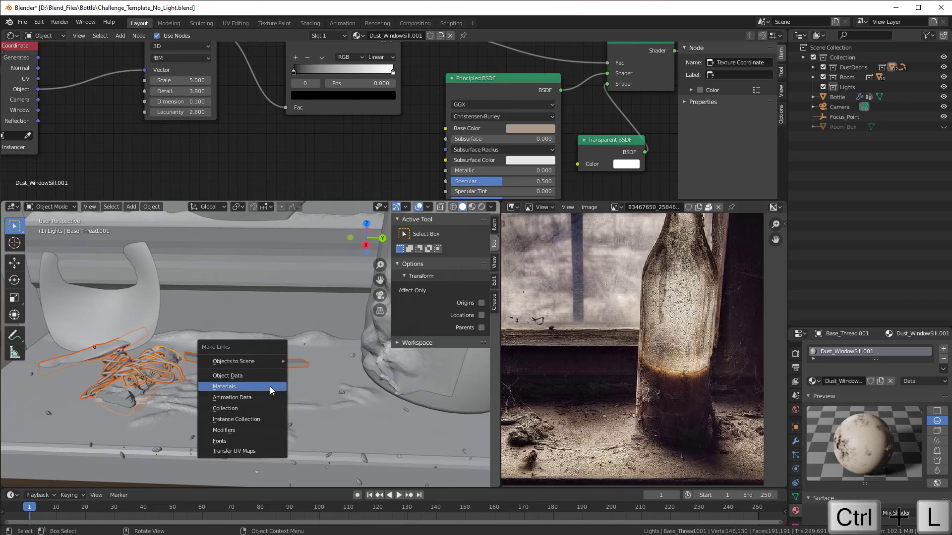
{"action": "left_click", "coordinate": [270, 386]}
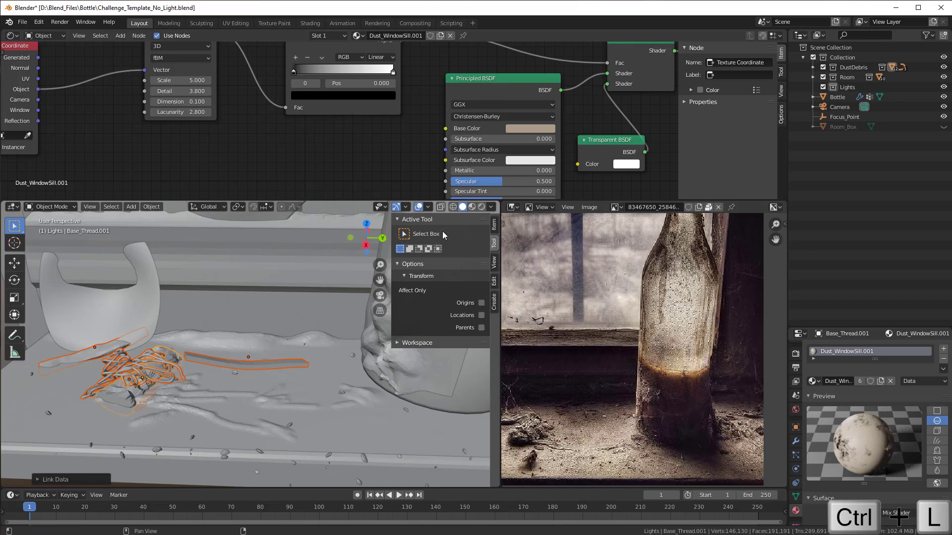
{"action": "left_click", "coordinate": [480, 207]}
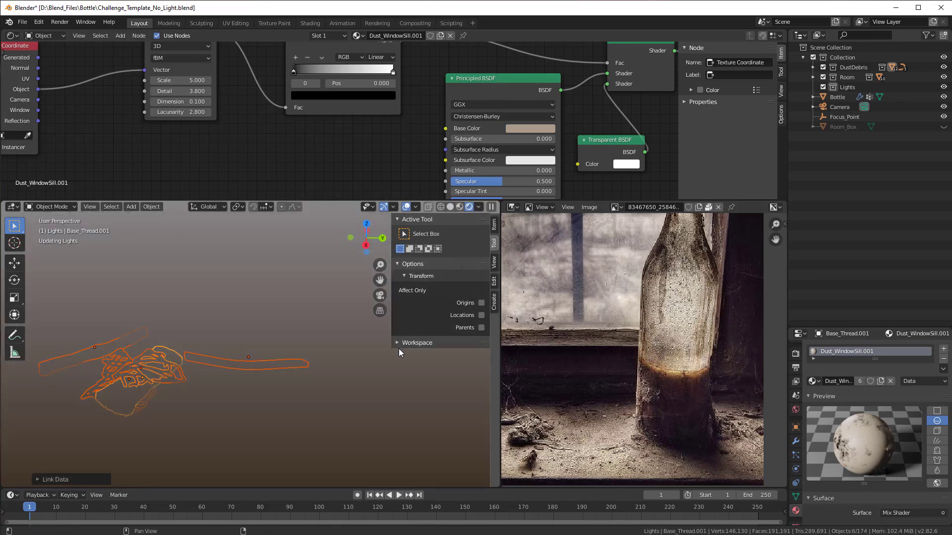
Tighten the ColorRamp of the sill dust material by moving the black stop inward and the white stop to 0.505.
{"action": "left_click", "coordinate": [344, 439]}
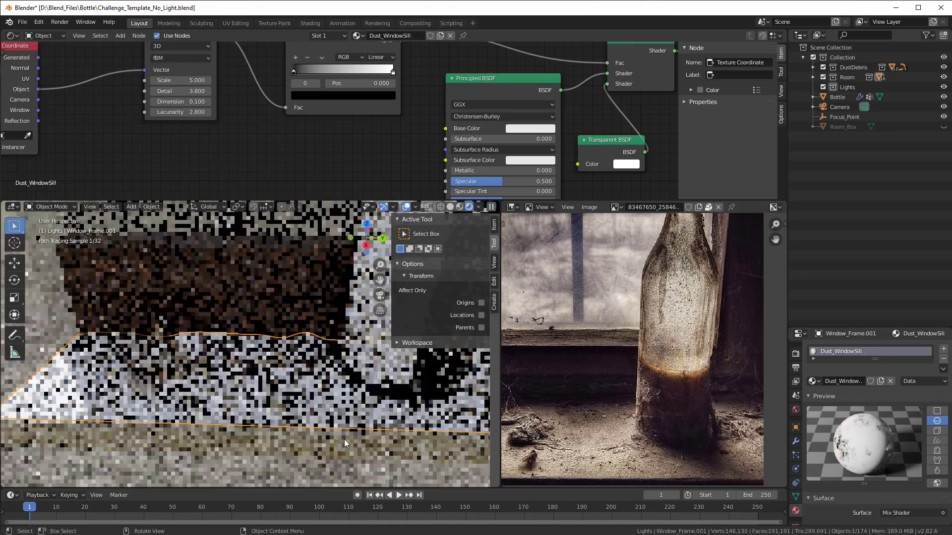
{"action": "middle_click_drag", "start_coordinate": [361, 438], "coordinate": [298, 439], "text": "shift"}
{"action": "scroll", "coordinate": [390, 425], "scroll_direction": "down", "scroll_amount": 1}
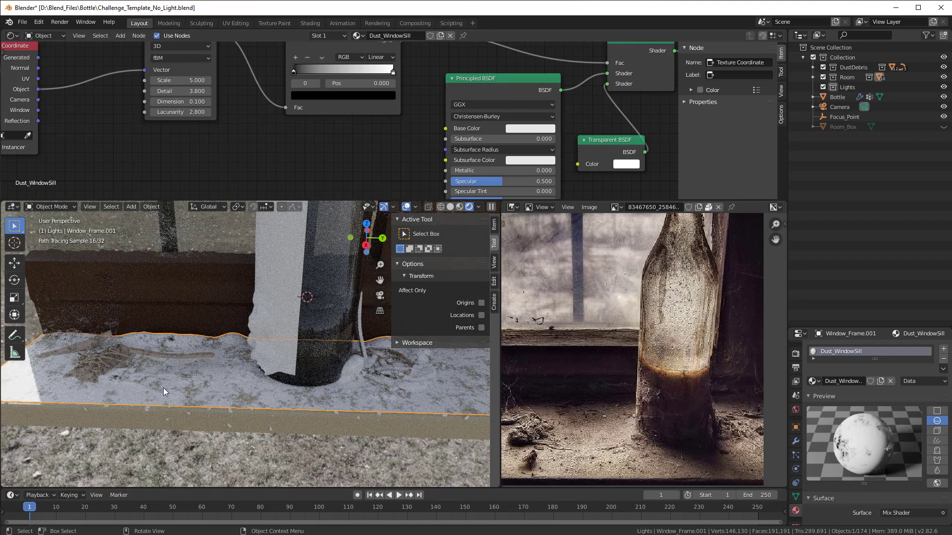
{"action": "middle_click_drag", "start_coordinate": [368, 153], "coordinate": [407, 176]}
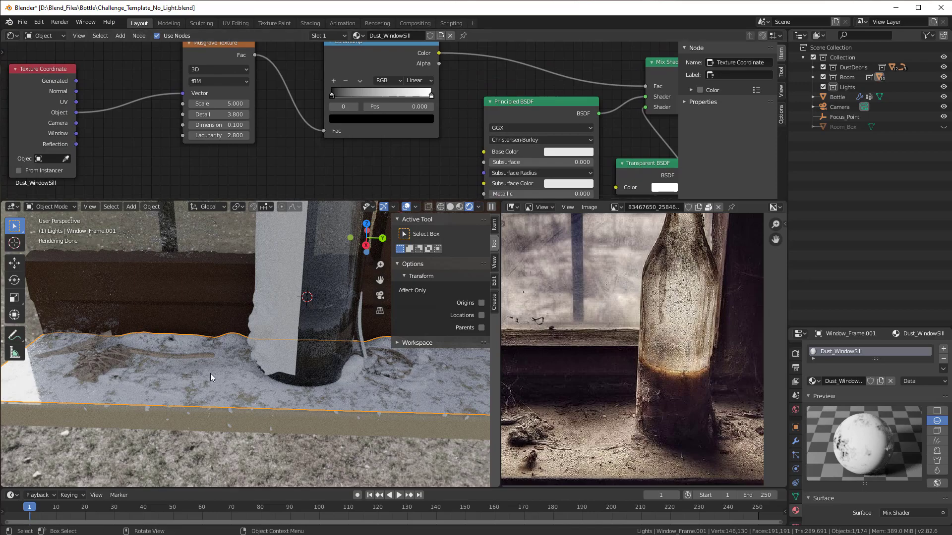
{"action": "mouse_move", "coordinate": [341, 101]}
{"action": "left_mouse_down"}
{"action": "mouse_move", "coordinate": [413, 96]}
{"action": "mouse_move", "coordinate": [345, 97]}
{"action": "left_mouse_up"}
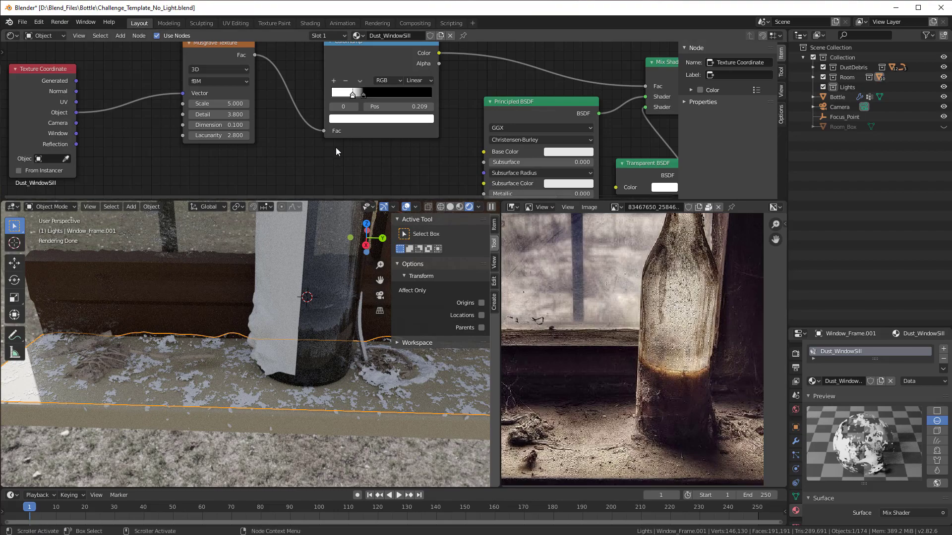
{"action": "left_click_drag", "start_coordinate": [352, 94], "coordinate": [383, 95]}
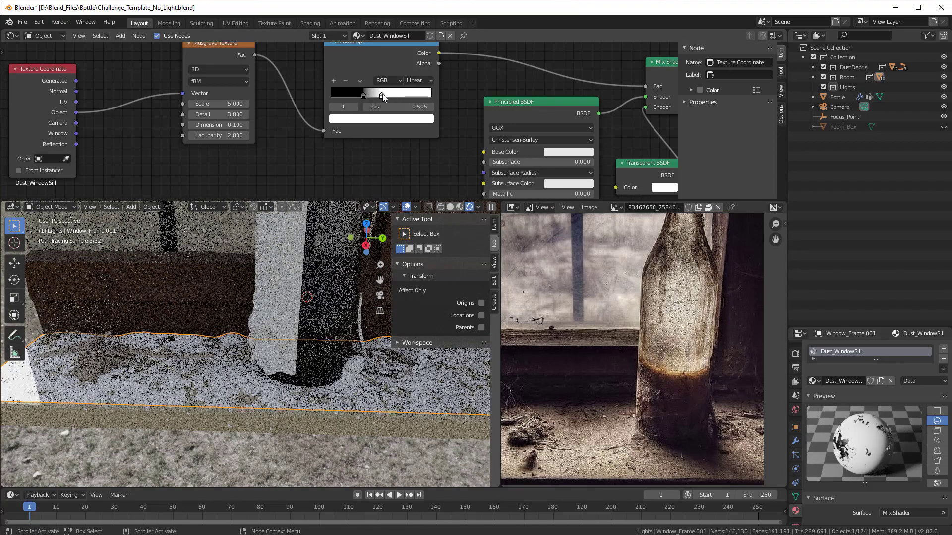
Select the tangled thread left of the bottle and tighten its material's ColorRamp, with the white stop at 0.318 just before the black stop.
{"action": "left_click", "coordinate": [109, 354]}
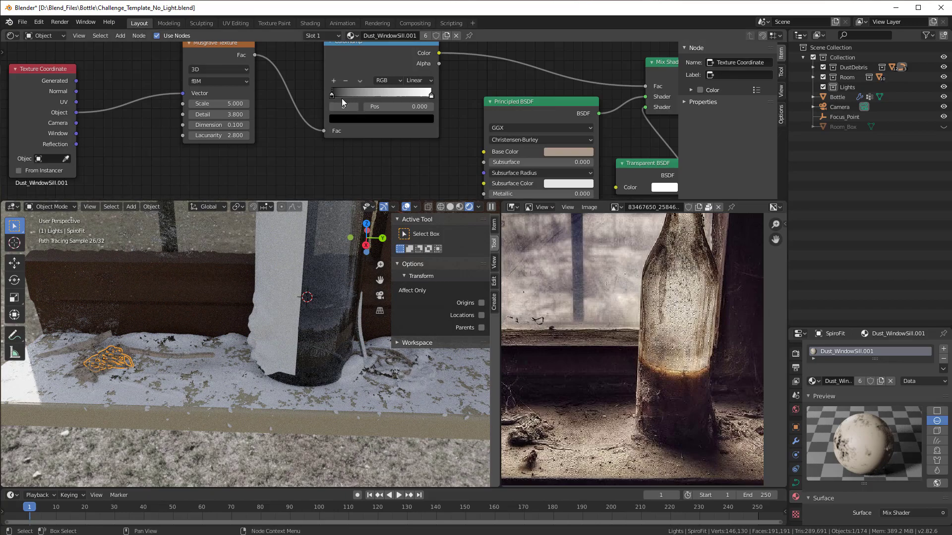
{"action": "left_click_drag", "start_coordinate": [353, 95], "coordinate": [410, 97]}
{"action": "left_click_drag", "start_coordinate": [430, 98], "coordinate": [363, 95]}
Select the sill dust and soften its ColorRamp by moving the white stop outward and setting the black stop to 0.323.
{"action": "left_click", "coordinate": [144, 412]}
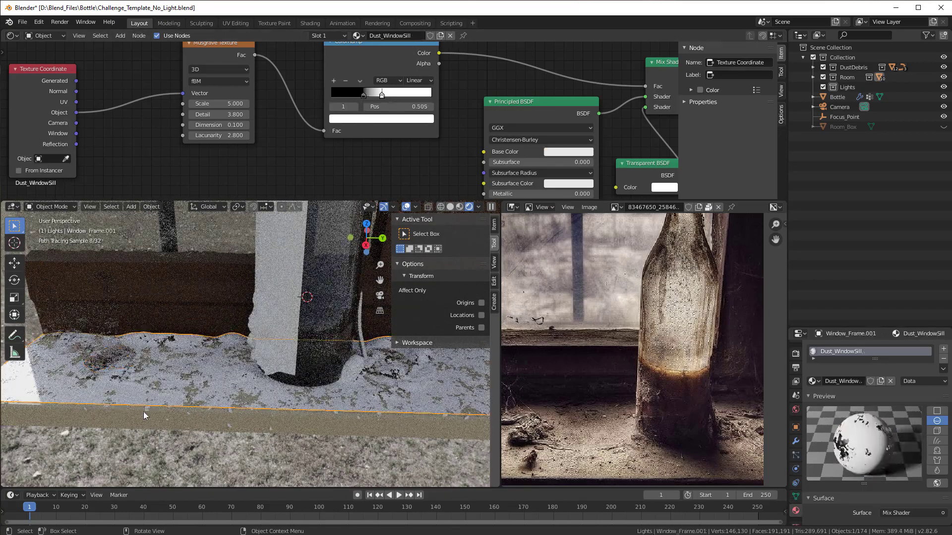
{"action": "scroll", "coordinate": [141, 407], "scroll_direction": "up", "scroll_amount": 2}
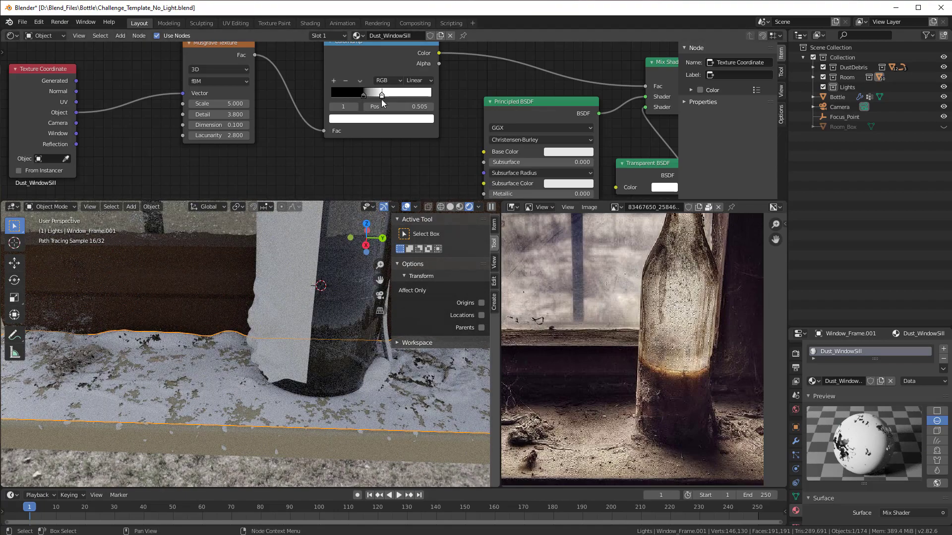
{"action": "left_click_drag", "start_coordinate": [383, 93], "coordinate": [417, 94]}
{"action": "mouse_move", "coordinate": [355, 96]}
{"action": "left_mouse_down"}
{"action": "mouse_move", "coordinate": [338, 91]}
{"action": "mouse_move", "coordinate": [402, 94]}
{"action": "mouse_move", "coordinate": [364, 95]}
{"action": "left_mouse_up"}
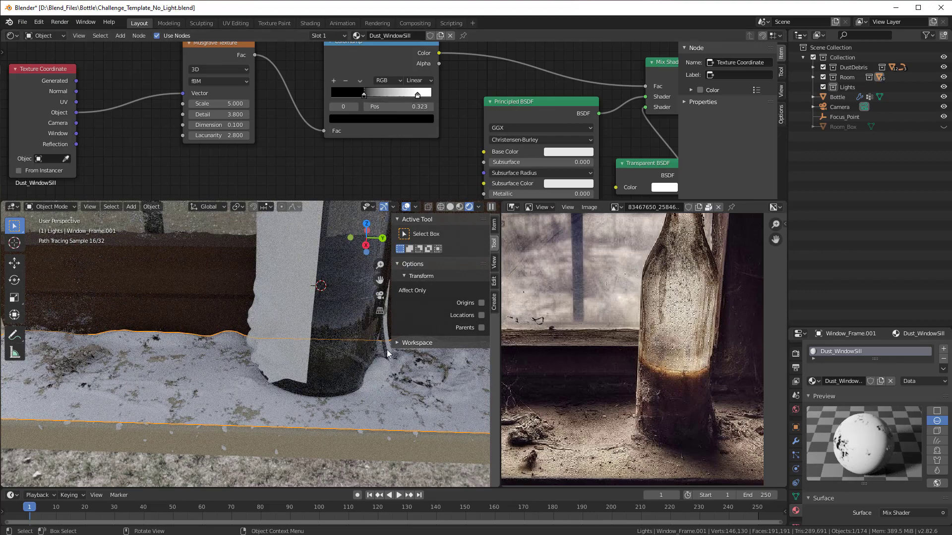
Assign the existing Dust_WindowSill.001 material to the thin upright debris strip right of the bottle.
{"action": "scroll", "coordinate": [390, 358], "scroll_direction": "down", "scroll_amount": 1}
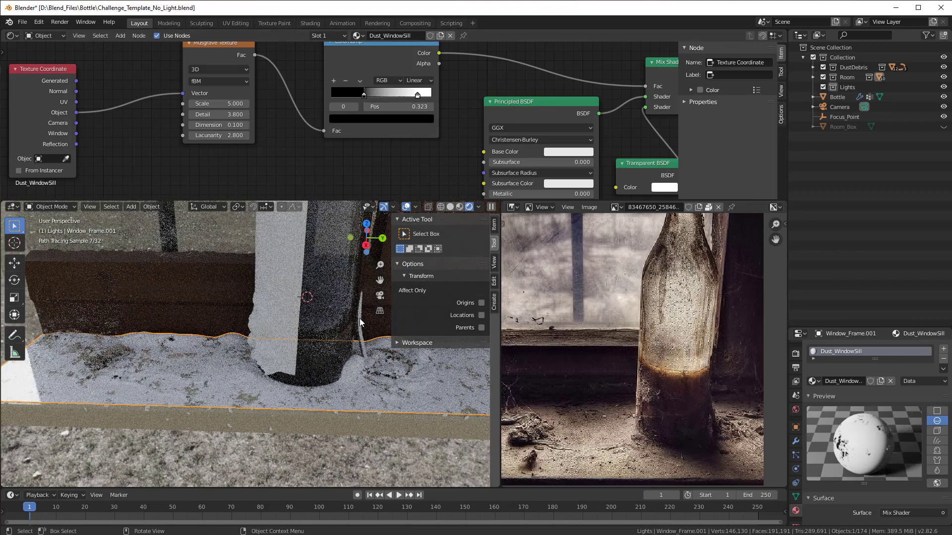
{"action": "left_click", "coordinate": [338, 312]}
{"action": "left_click", "coordinate": [366, 339]}
{"action": "left_click", "coordinate": [365, 338]}
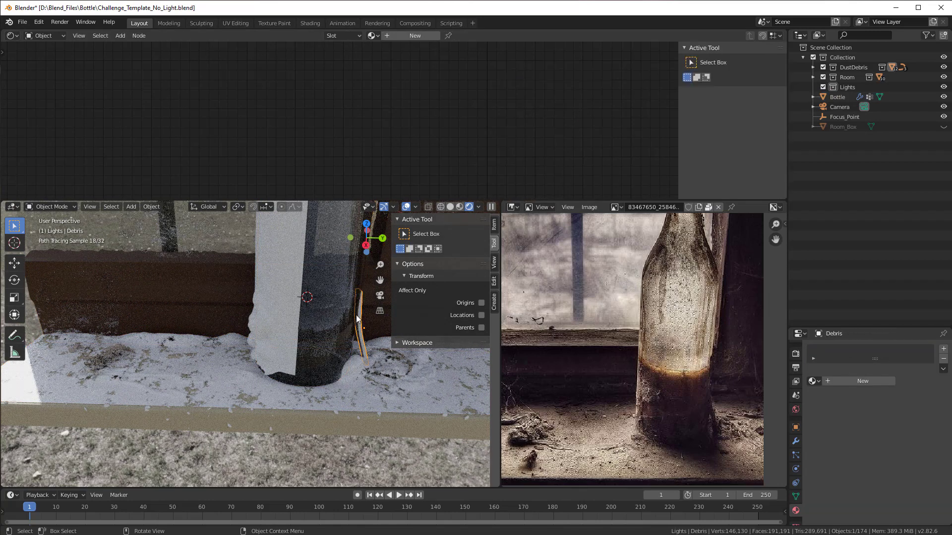
{"action": "left_click", "coordinate": [817, 383]}
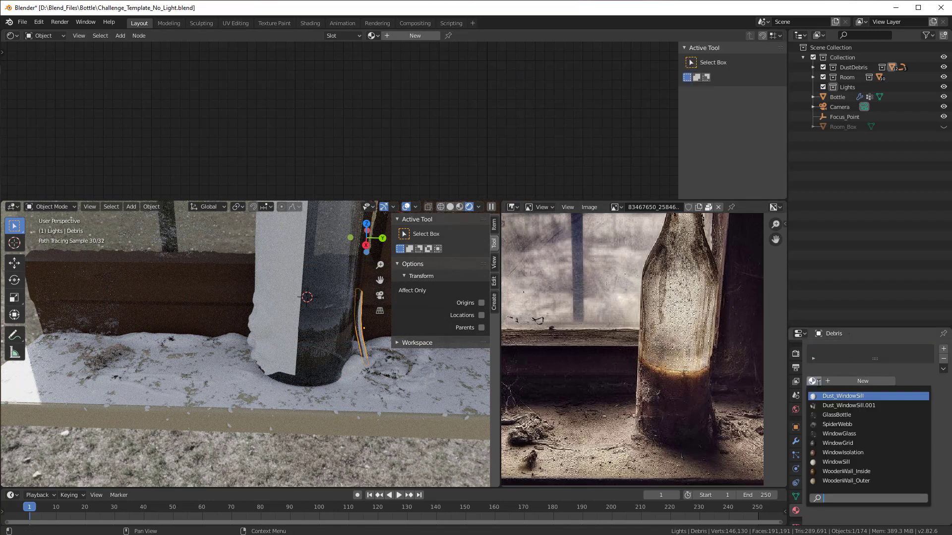
{"action": "left_click", "coordinate": [842, 405]}
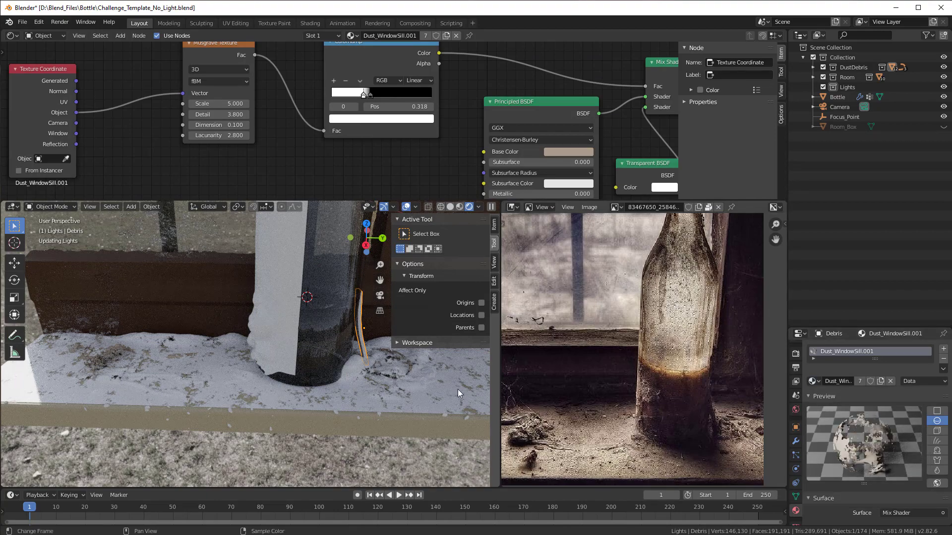
Assign the Dust_WindowSill material to the tall dust sheet covering the left side of the bottle.
{"action": "left_click", "coordinate": [357, 379]}
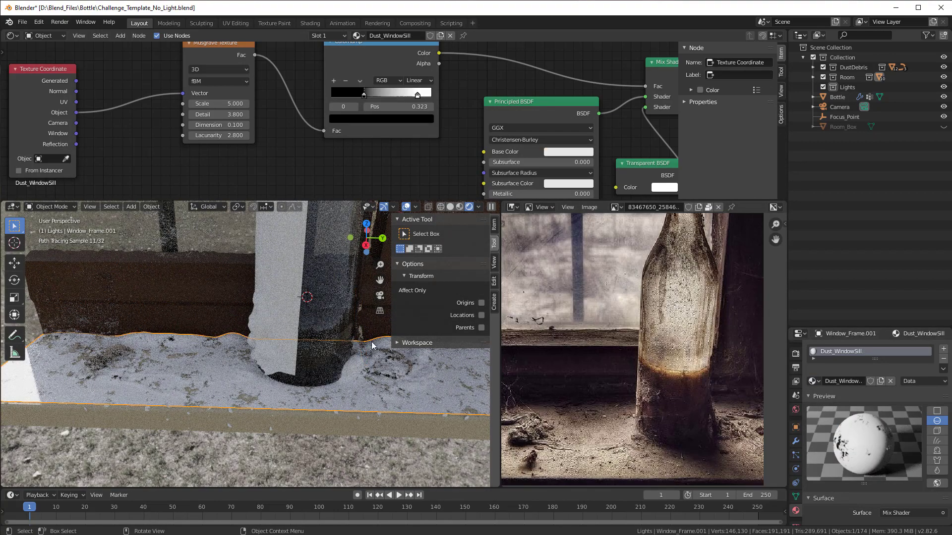
{"action": "middle_click_drag", "start_coordinate": [249, 372], "coordinate": [183, 369]}
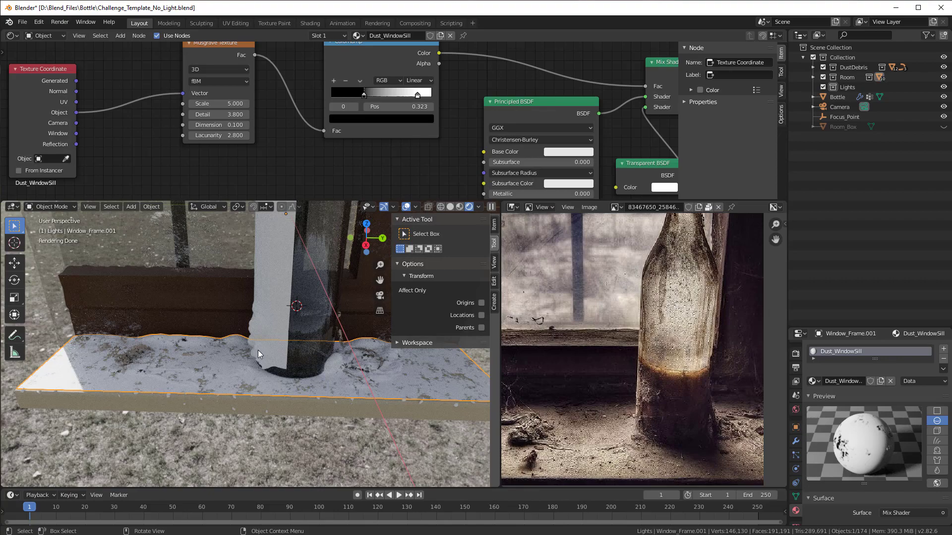
{"action": "middle_click_drag", "start_coordinate": [258, 350], "coordinate": [267, 367]}
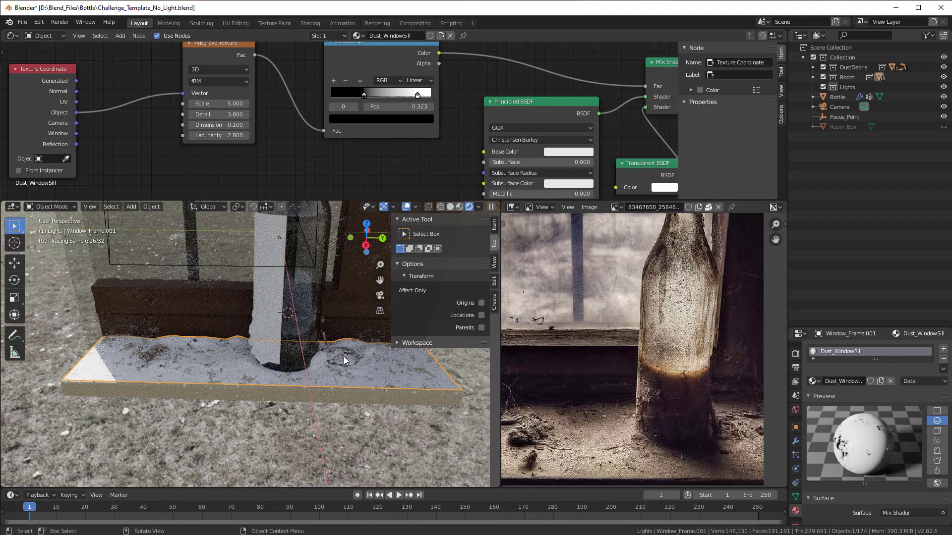
{"action": "scroll", "coordinate": [342, 358], "scroll_direction": "up", "scroll_amount": 1}
{"action": "left_click", "coordinate": [279, 299]}
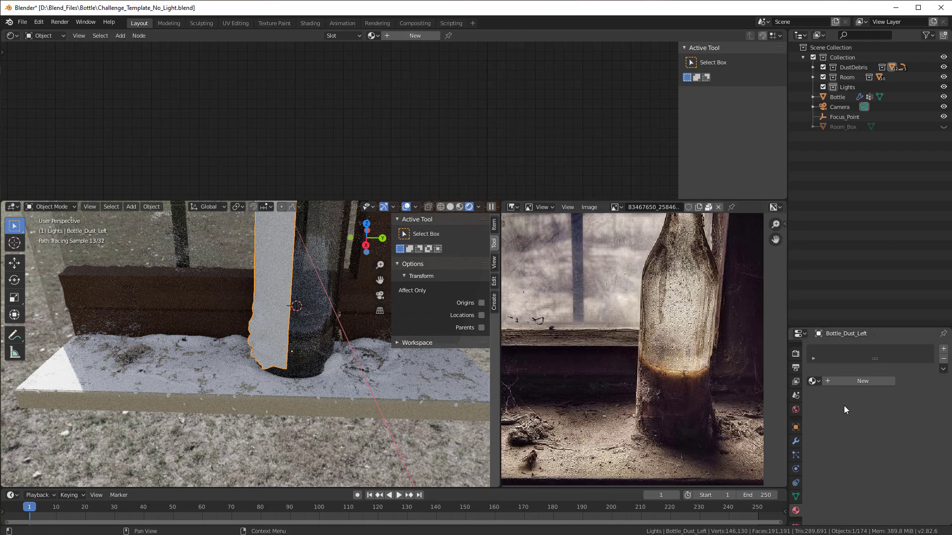
{"action": "left_click", "coordinate": [813, 382]}
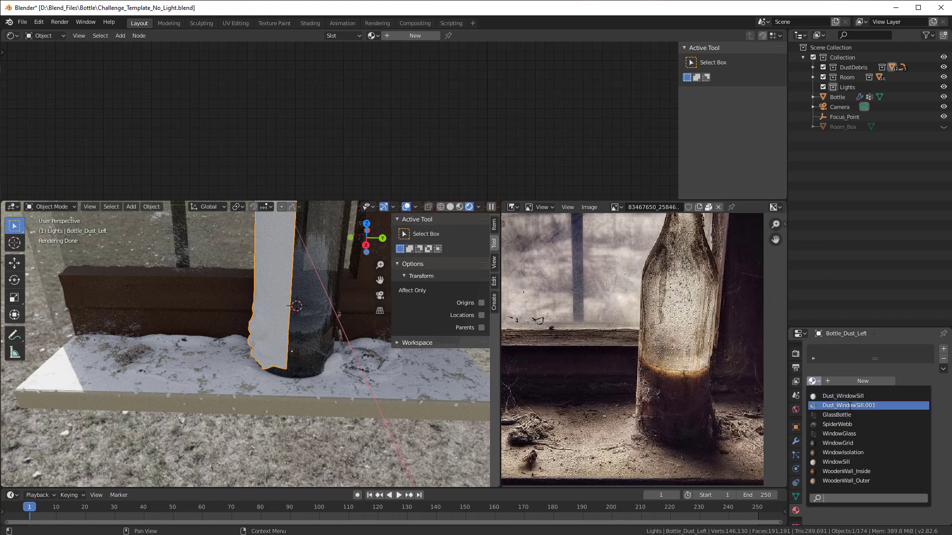
{"action": "left_click", "coordinate": [850, 397]}
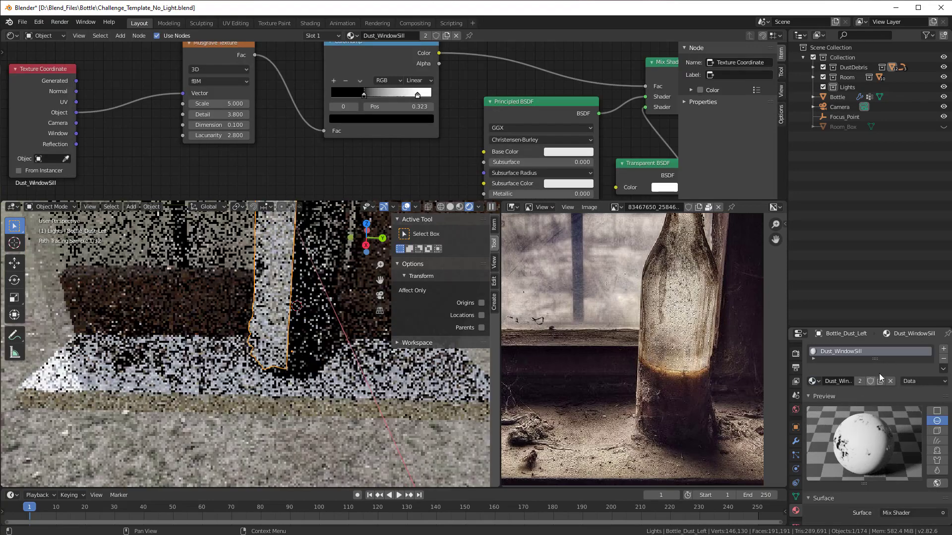
Make the dust sheet's material an independent copy and rename it Dust_Bottle.
{"action": "left_click", "coordinate": [881, 381]}
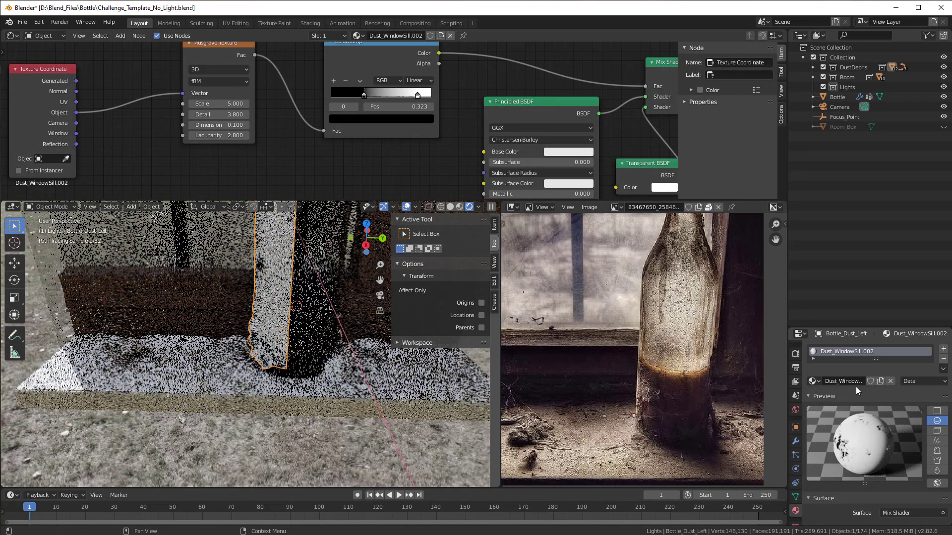
{"action": "double_click", "coordinate": [841, 353]}
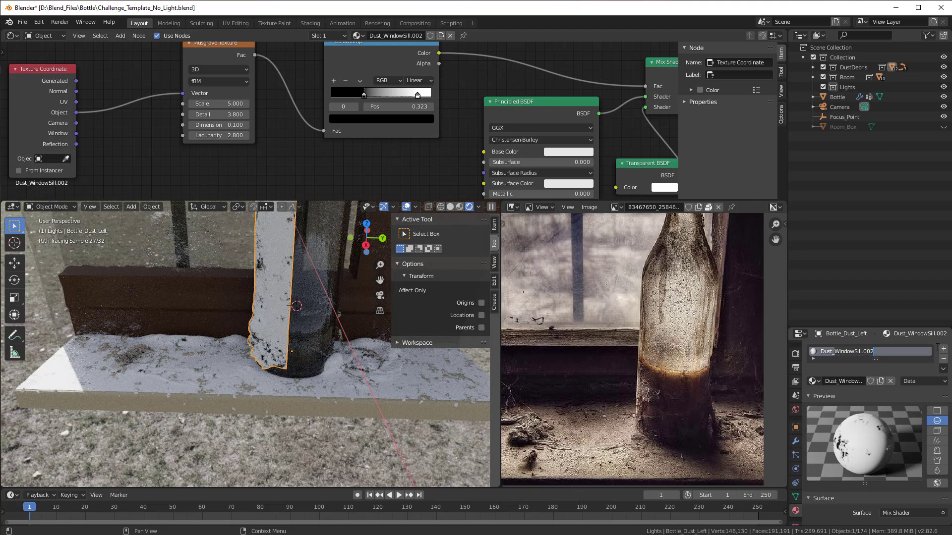
{"action": "type", "text": "Dust_Bottle"}
{"action": "key", "text": "Return"}
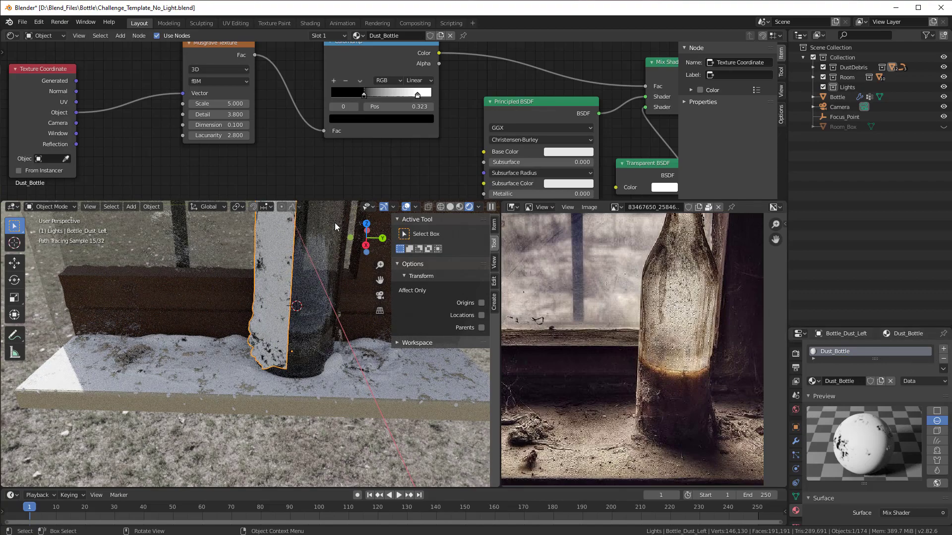
Rearrange the Dust_Bottle ColorRamp so the white stop comes first and the black stop sits at 0.491.
{"action": "mouse_move", "coordinate": [417, 94]}
{"action": "left_mouse_down"}
{"action": "mouse_move", "coordinate": [348, 95]}
{"action": "mouse_move", "coordinate": [385, 94]}
{"action": "left_mouse_up"}
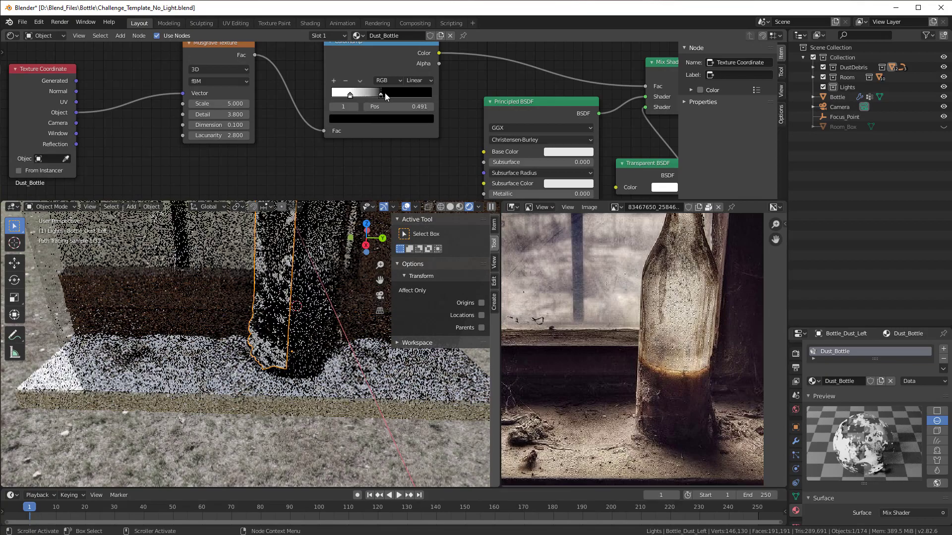
{"action": "scroll", "coordinate": [325, 322], "scroll_direction": "down", "scroll_amount": 1}
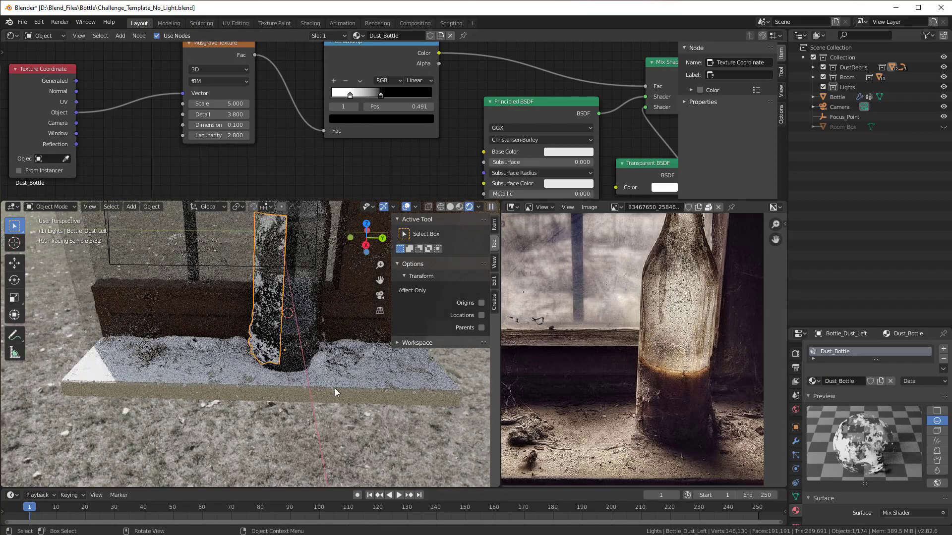
{"action": "left_click", "coordinate": [335, 390]}
Create a new material named Particle_Dust on the small dust particle object floating left of the window.
{"action": "scroll", "coordinate": [335, 382], "scroll_direction": "up", "scroll_amount": 3}
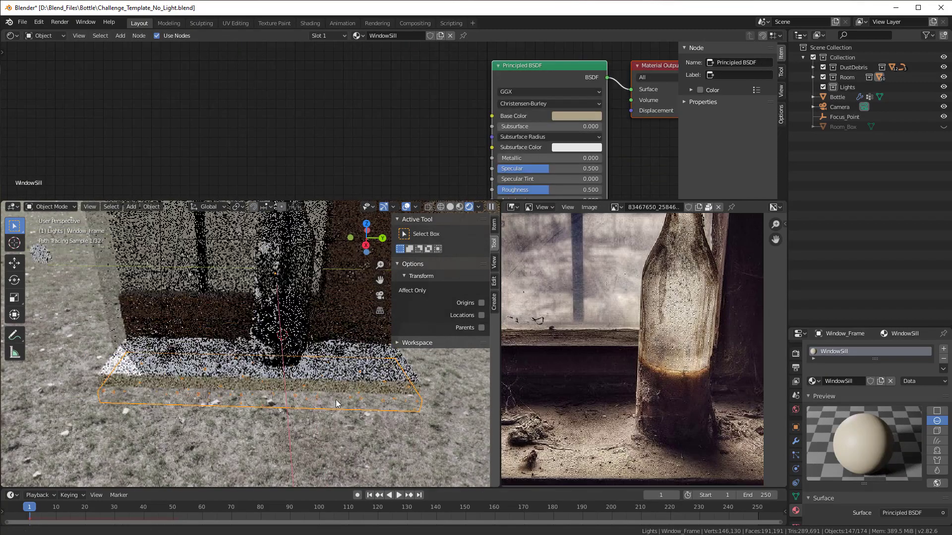
{"action": "scroll", "coordinate": [335, 411], "scroll_direction": "down", "scroll_amount": 5}
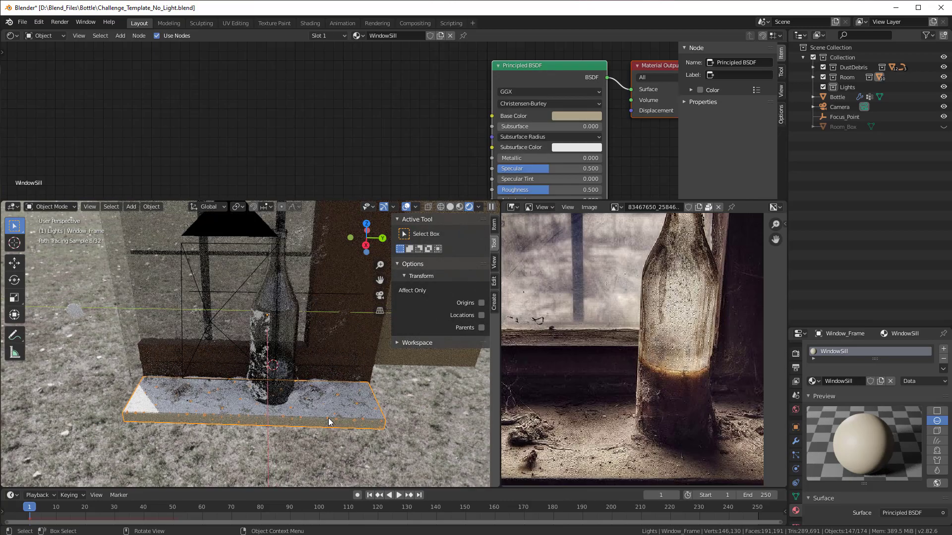
{"action": "scroll", "coordinate": [328, 419], "scroll_direction": "up", "scroll_amount": 2}
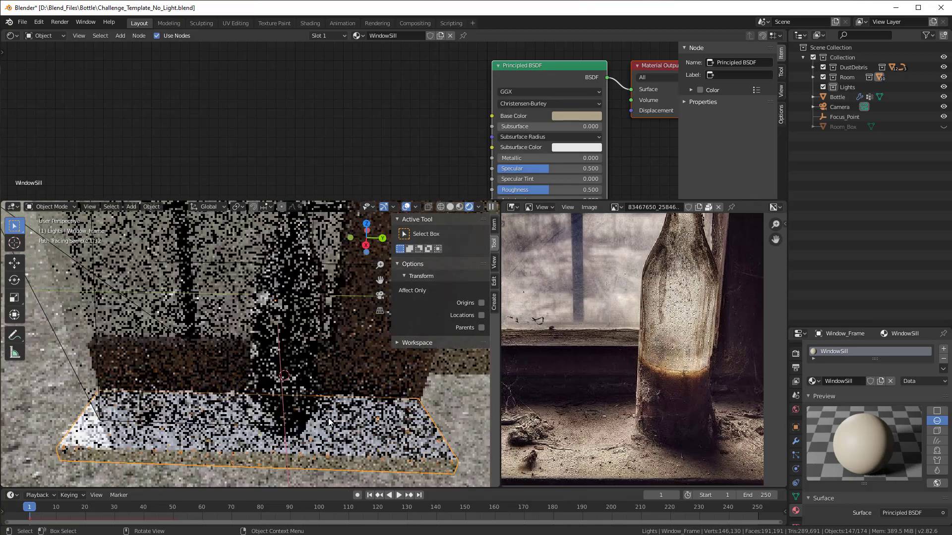
{"action": "scroll", "coordinate": [297, 412], "scroll_direction": "down", "scroll_amount": 2}
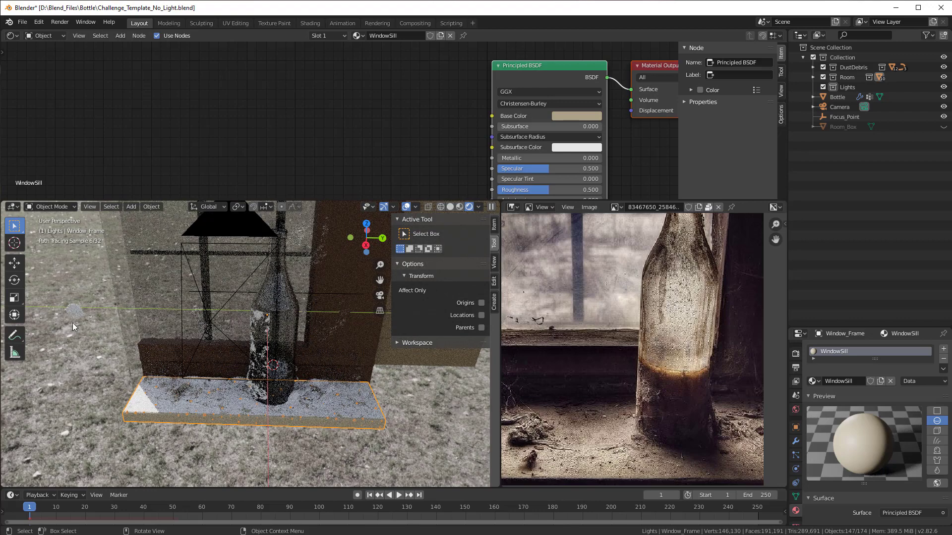
{"action": "left_click", "coordinate": [73, 315]}
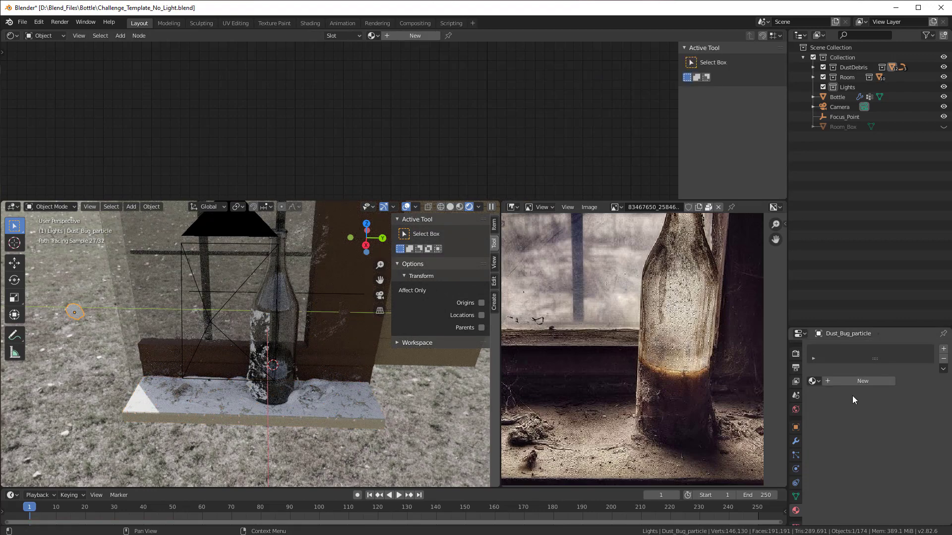
{"action": "left_click", "coordinate": [861, 383]}
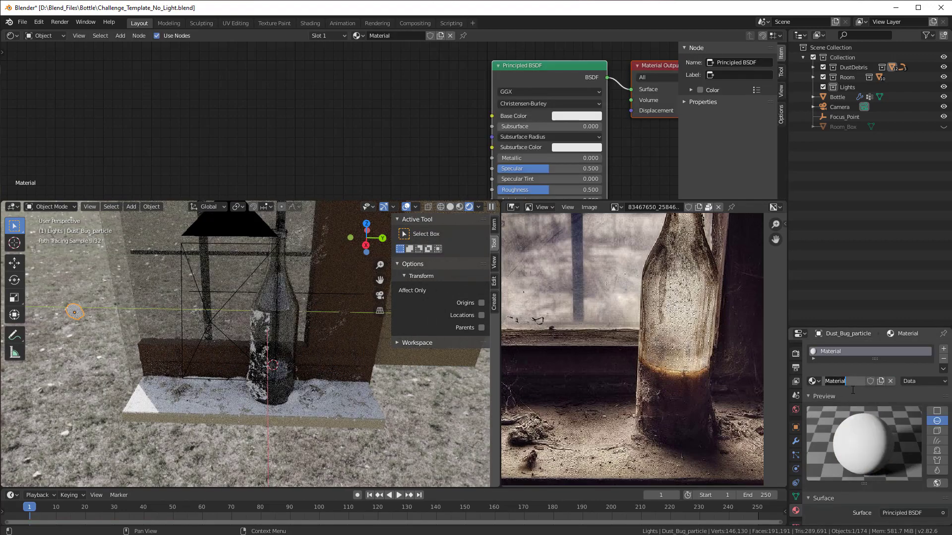
{"action": "type", "text": "Particle"}
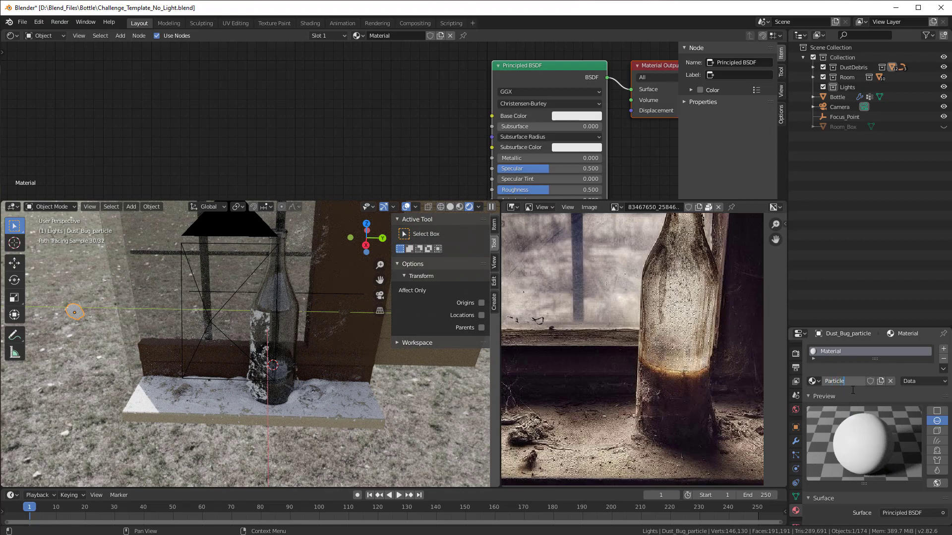
{"action": "type", "text": "_Dust"}
{"action": "key", "text": "Return"}
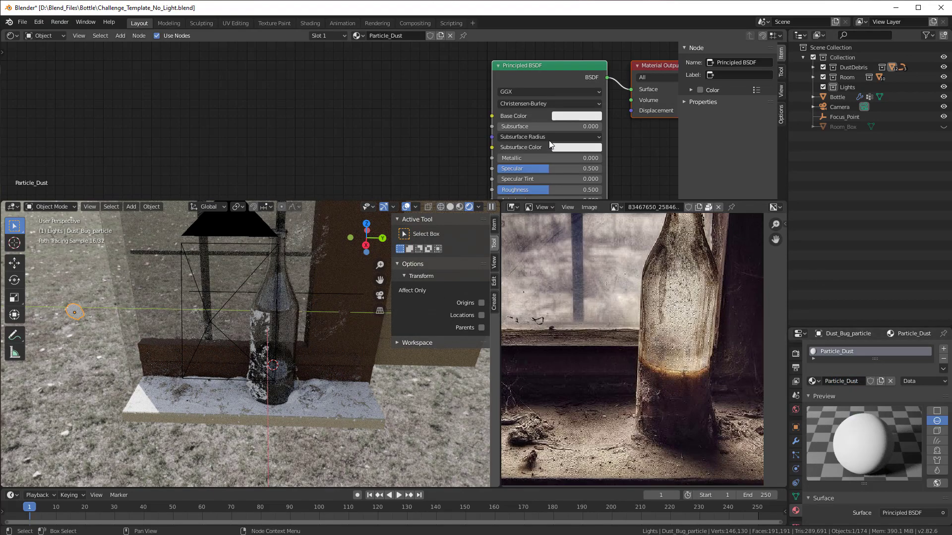
Set the Particle_Dust base color to a medium brown with hue 0.075, saturation 0.410 and value 0.457.
{"action": "left_click", "coordinate": [565, 116]}
{"action": "left_click", "coordinate": [585, 174]}
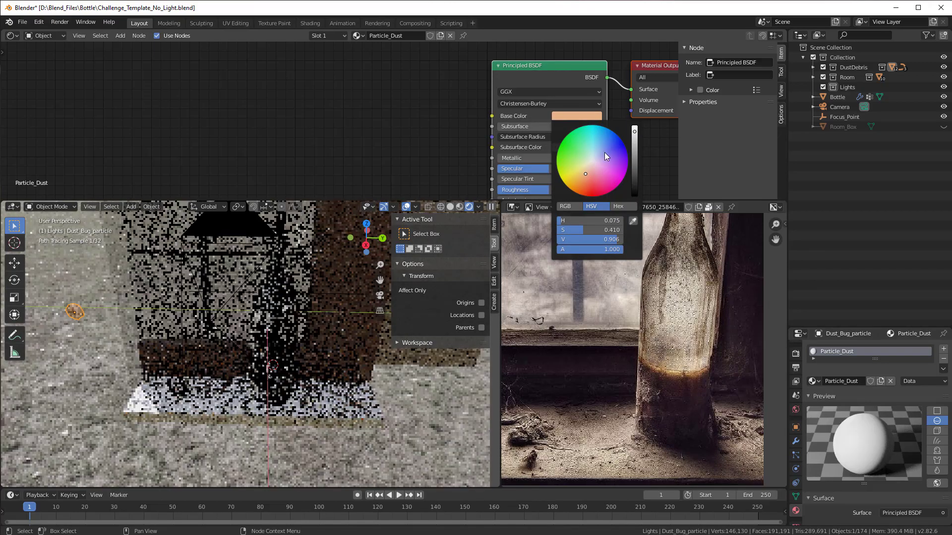
{"action": "left_click_drag", "start_coordinate": [634, 132], "coordinate": [635, 164]}
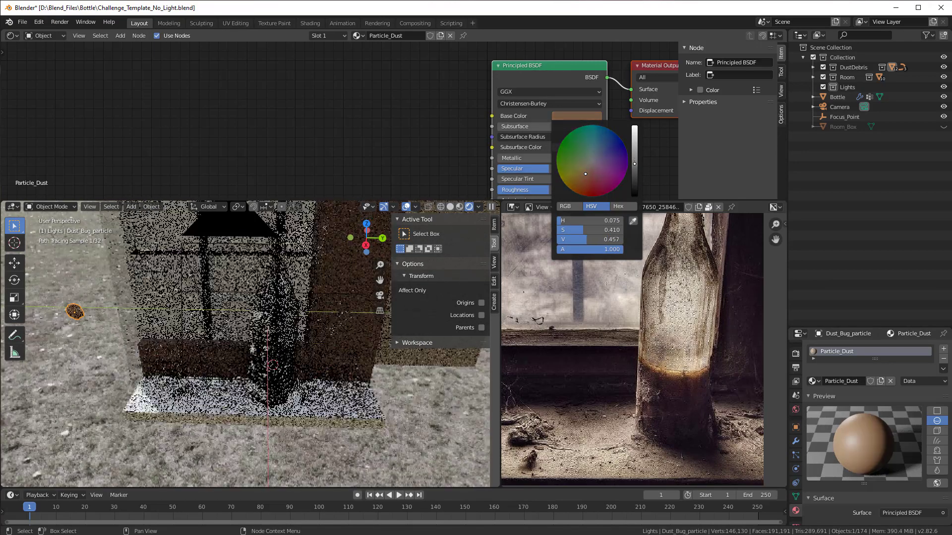
Examine the particles on the sill and the dust on the bottle, and compare them with a close-up of the reference photo.
{"action": "scroll", "coordinate": [268, 475], "scroll_direction": "up", "scroll_amount": 3}
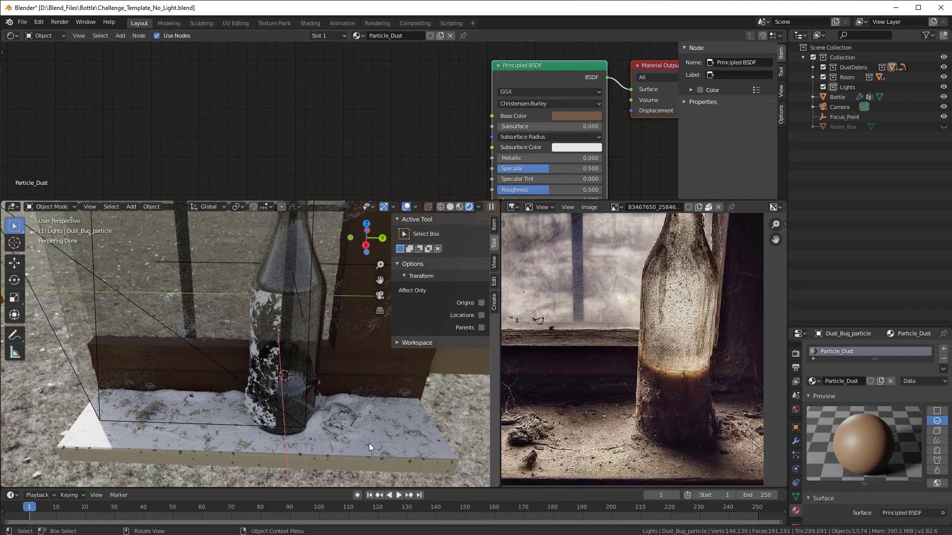
{"action": "mouse_move", "coordinate": [367, 434]}
{"action": "middle_mouse_down"}
{"action": "mouse_move", "coordinate": [296, 420]}
{"action": "mouse_move", "coordinate": [316, 413]}
{"action": "mouse_move", "coordinate": [279, 433]}
{"action": "mouse_move", "coordinate": [195, 428]}
{"action": "mouse_move", "coordinate": [208, 391]}
{"action": "mouse_move", "coordinate": [251, 378]}
{"action": "mouse_move", "coordinate": [365, 400]}
{"action": "mouse_move", "coordinate": [292, 400]}
{"action": "mouse_move", "coordinate": [326, 416]}
{"action": "middle_mouse_up"}
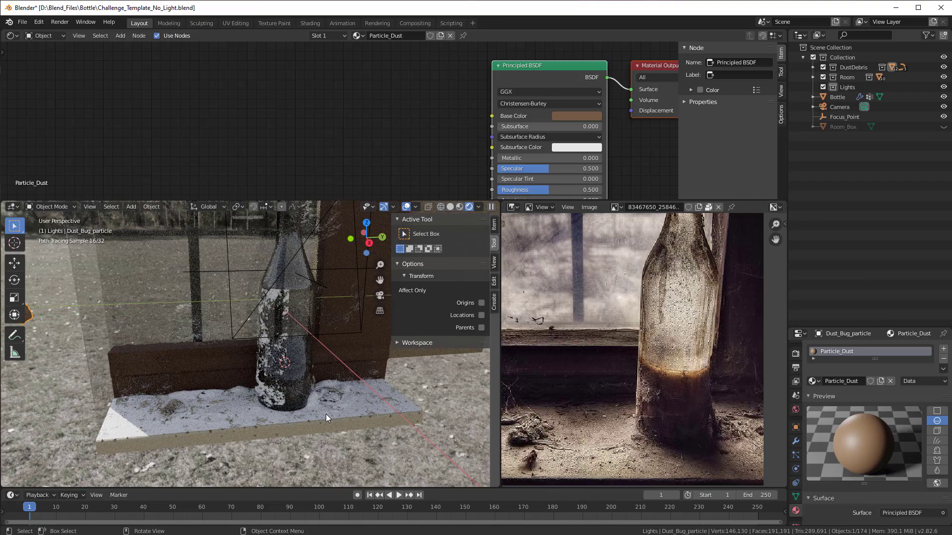
{"action": "scroll", "coordinate": [311, 415], "scroll_direction": "up", "scroll_amount": 2}
{"action": "scroll", "coordinate": [311, 415], "scroll_direction": "down", "scroll_amount": 2}
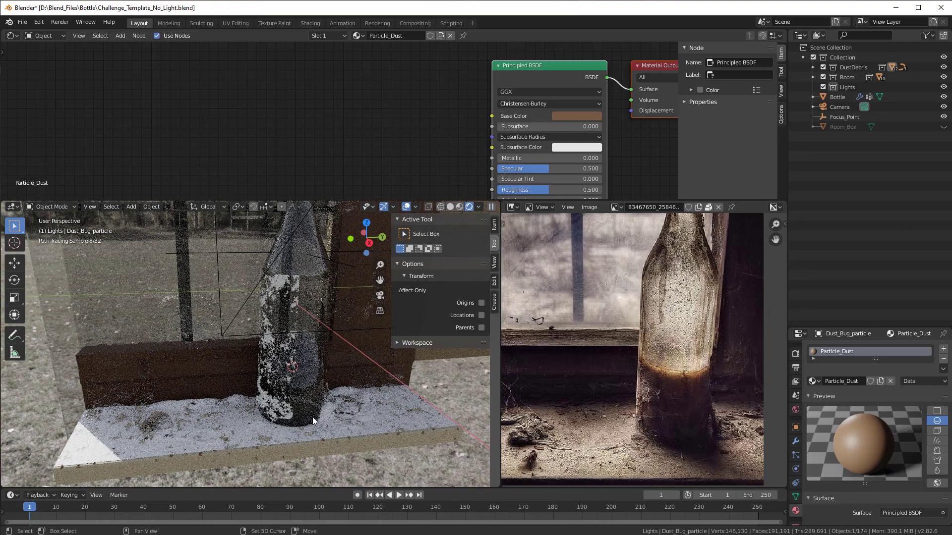
{"action": "scroll", "coordinate": [290, 379], "scroll_direction": "up", "scroll_amount": 3}
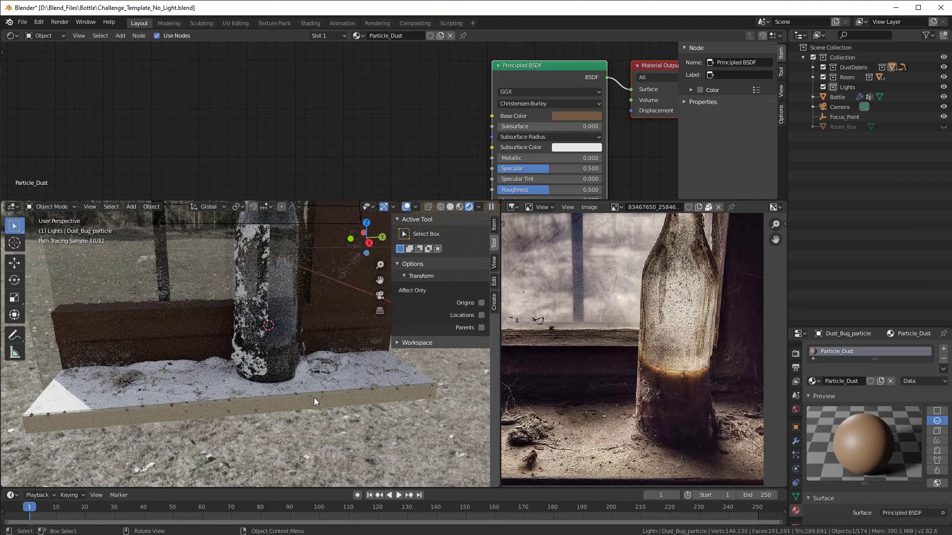
{"action": "scroll", "coordinate": [313, 397], "scroll_direction": "up", "scroll_amount": 1}
{"action": "middle_click_drag", "start_coordinate": [313, 398], "coordinate": [323, 436], "text": "shift"}
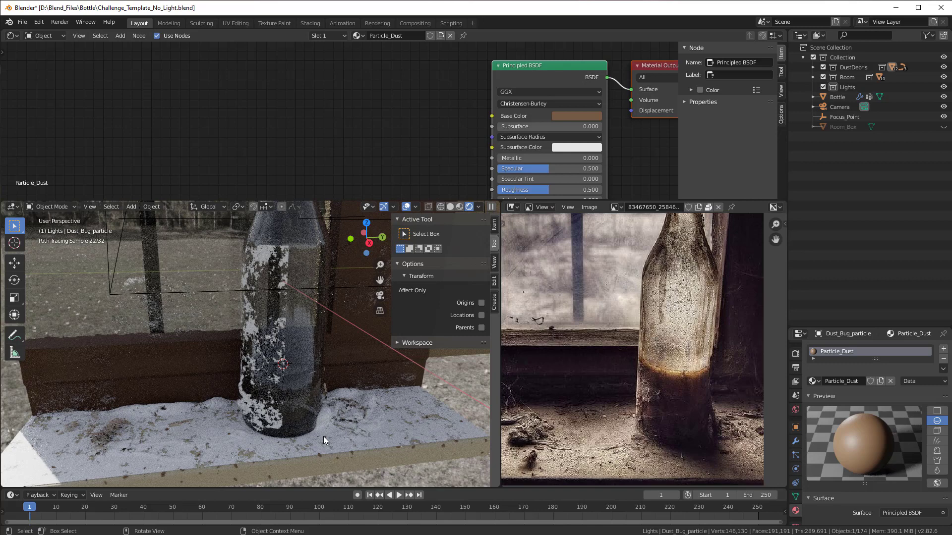
{"action": "scroll", "coordinate": [600, 386], "scroll_direction": "up", "scroll_amount": 4}
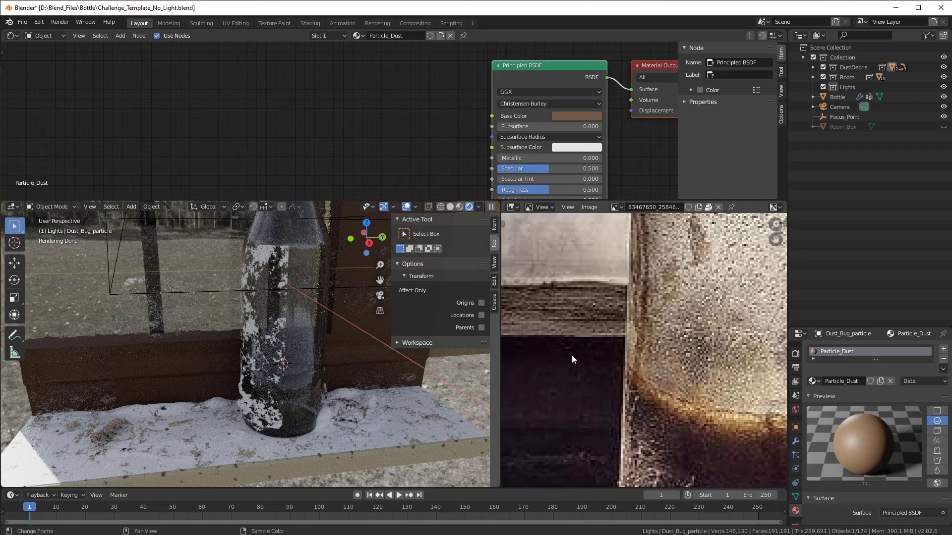
Select the inner wooden wall below the window and add a Voronoi Texture node to its WoodenWall_Inside material.
{"action": "scroll", "coordinate": [572, 355], "scroll_direction": "down", "scroll_amount": 4}
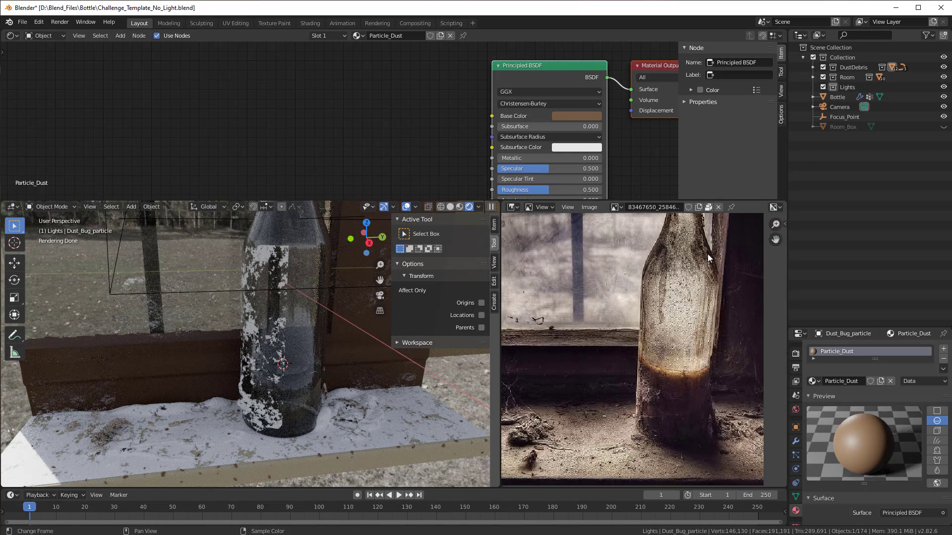
{"action": "scroll", "coordinate": [575, 387], "scroll_direction": "down", "scroll_amount": 1}
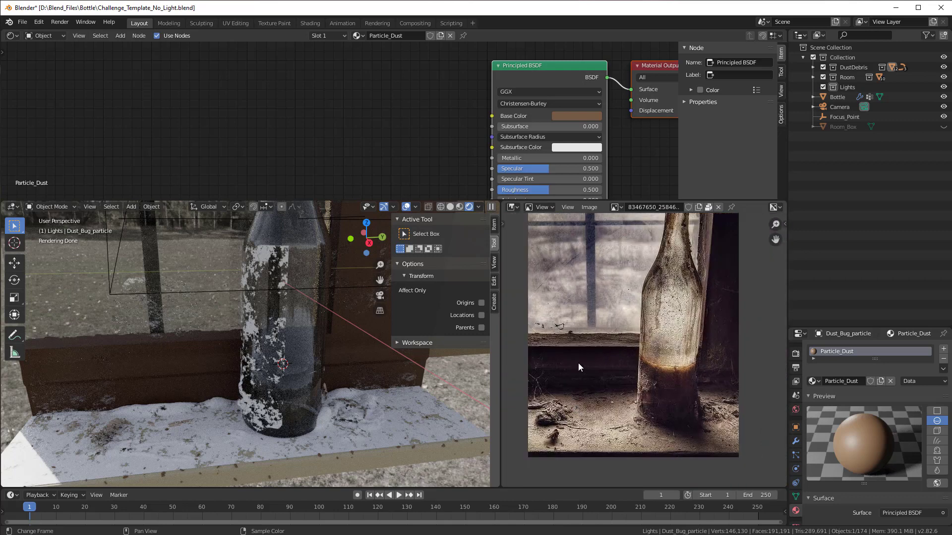
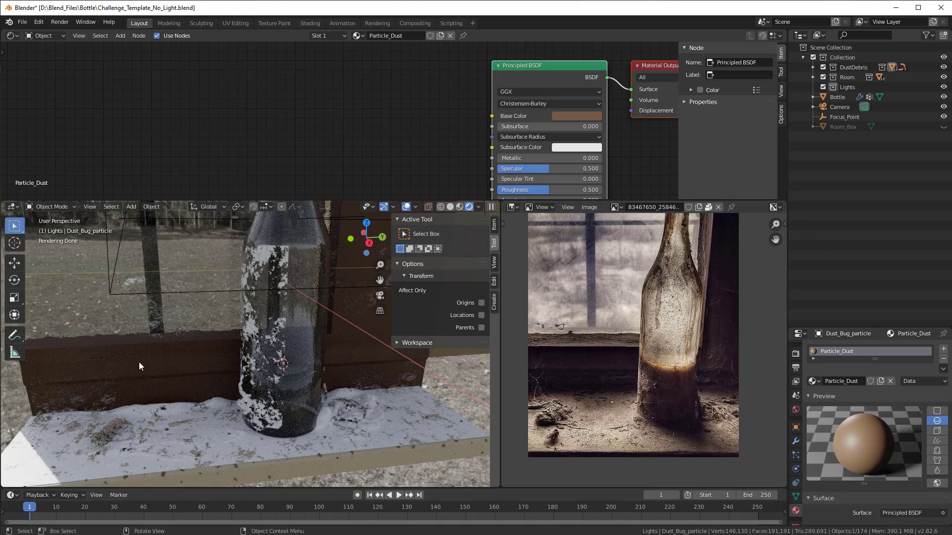
{"action": "scroll", "coordinate": [167, 361], "scroll_direction": "up", "scroll_amount": 3}
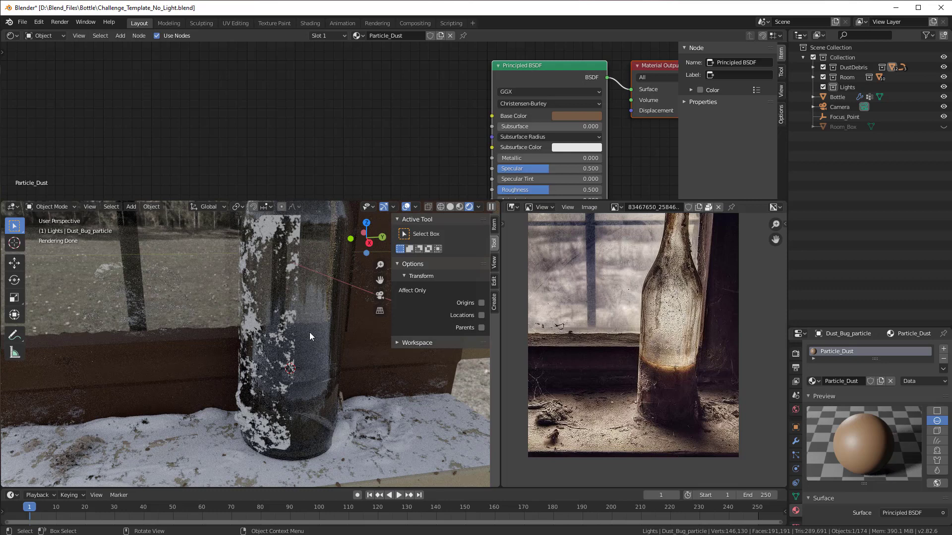
{"action": "left_click", "coordinate": [184, 361]}
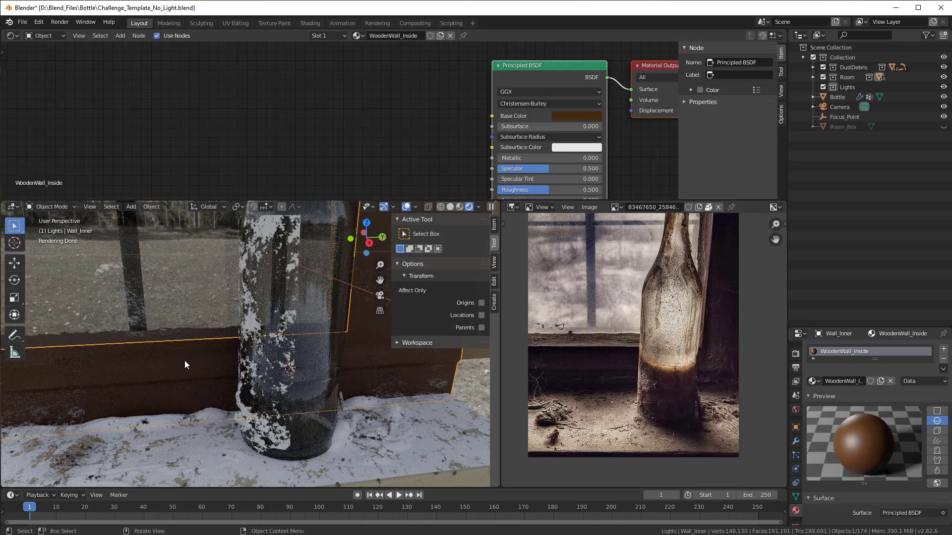
{"action": "scroll", "coordinate": [296, 142], "scroll_direction": "down", "scroll_amount": 3}
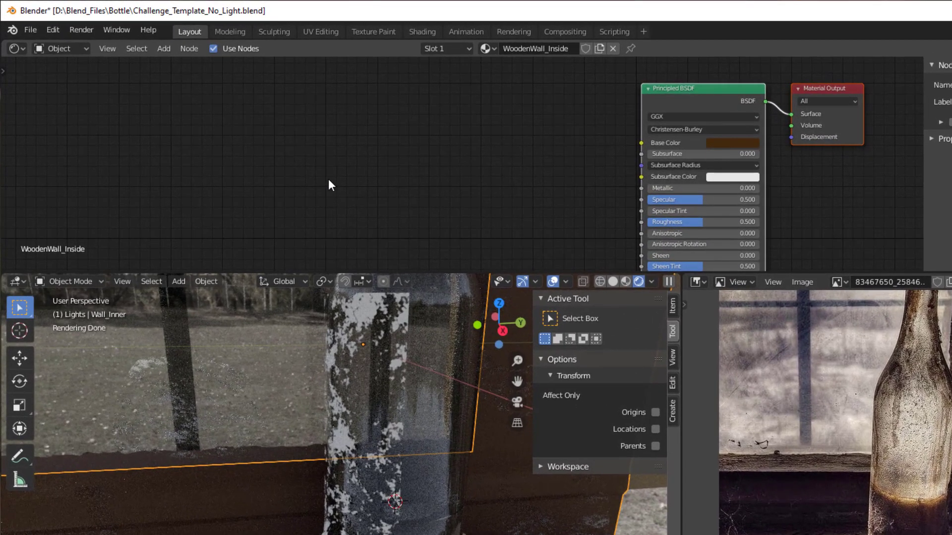
{"action": "key", "text": "shift+a"}
{"action": "mouse_move", "coordinate": [291, 219]}
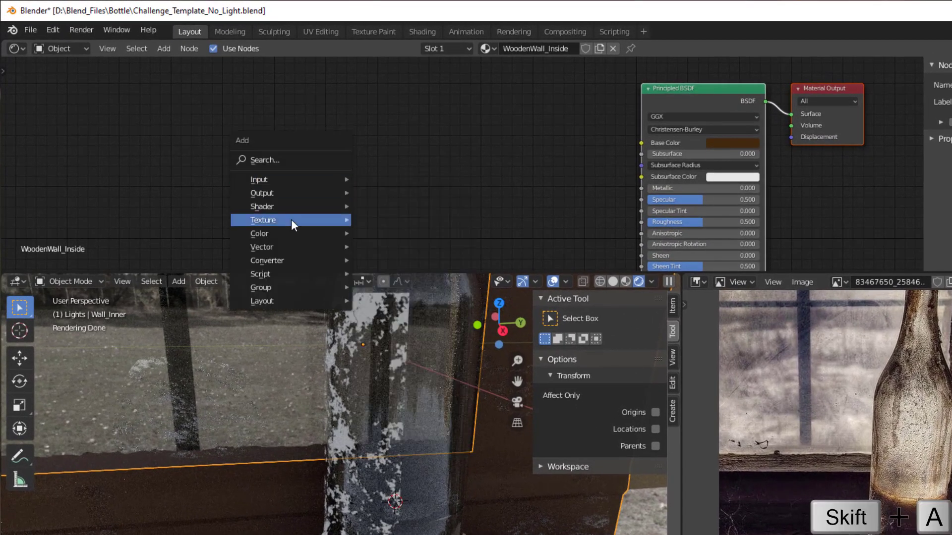
{"action": "left_click", "coordinate": [411, 382]}
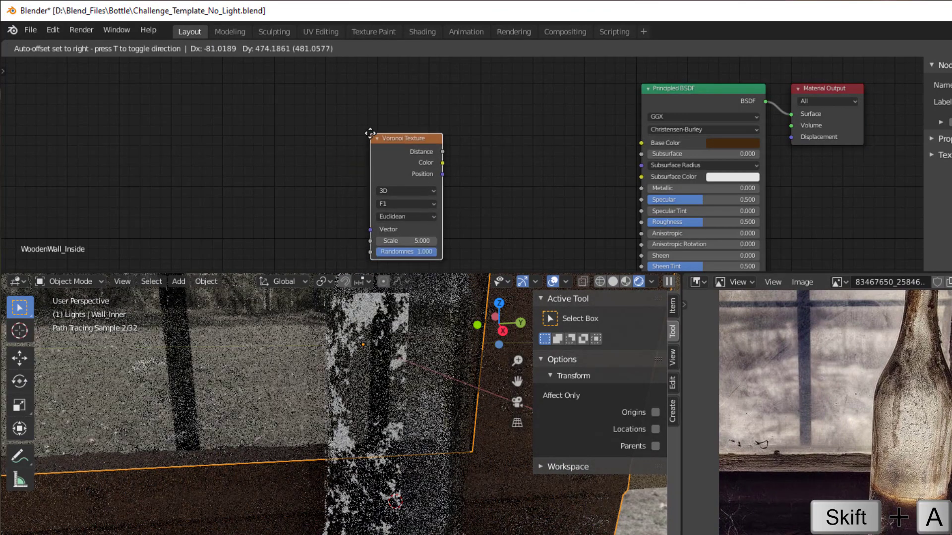
{"action": "left_click", "coordinate": [368, 133]}
Add a Mapping node ahead of the Voronoi Texture in the wooden wall material, leaving it unconnected.
{"action": "middle_click_drag", "start_coordinate": [249, 199], "coordinate": [346, 174]}
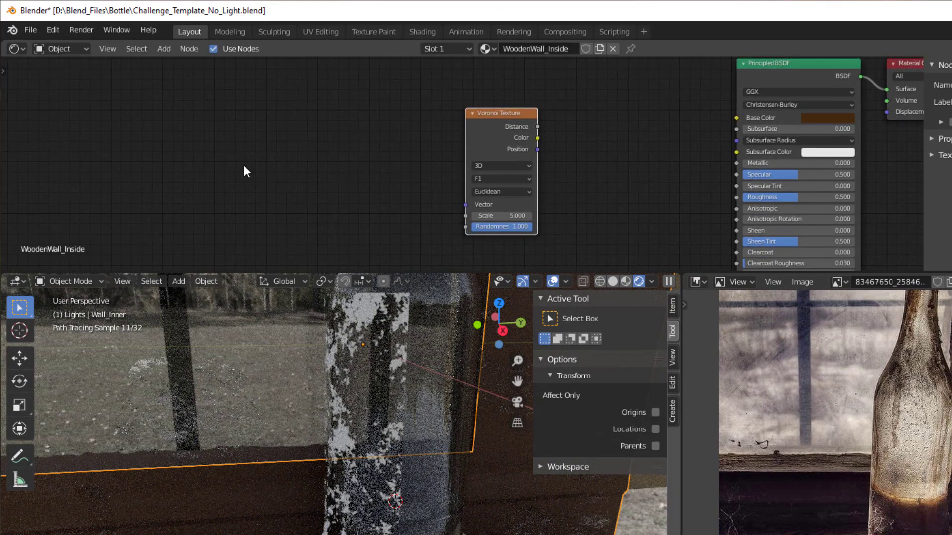
{"action": "key", "text": "shift+a"}
{"action": "mouse_move", "coordinate": [233, 195]}
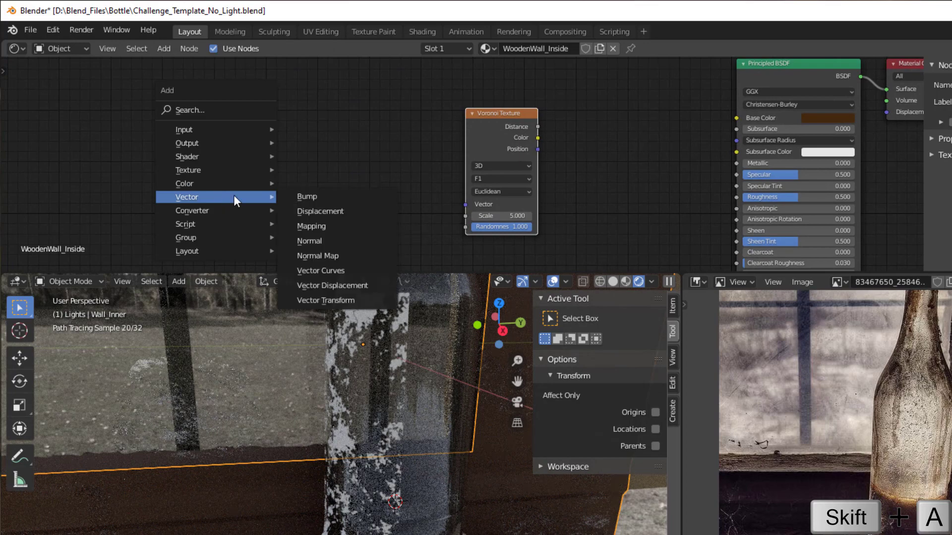
{"action": "left_click", "coordinate": [322, 228]}
{"action": "left_click", "coordinate": [293, 115]}
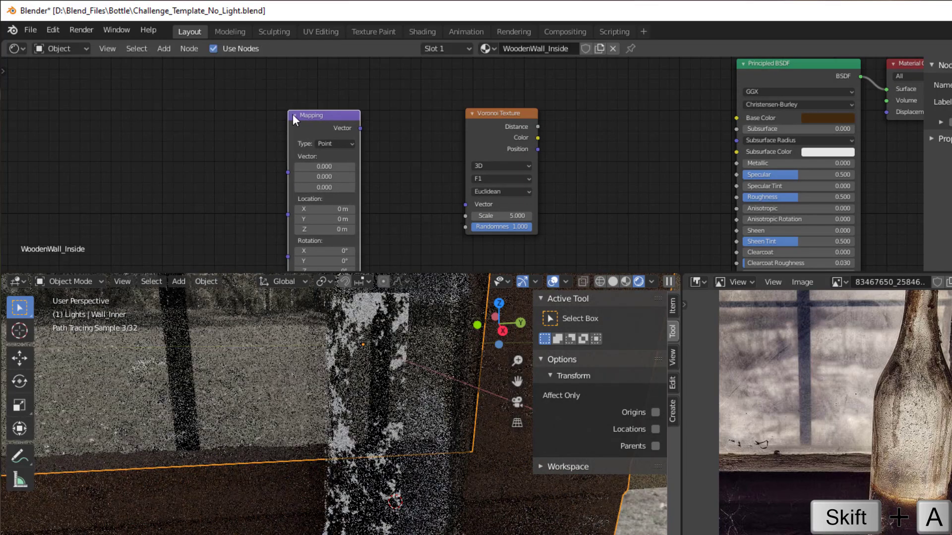
Add a MixRGB node, driving its Fac with the Voronoi Distance and feeding its Color into the Principled BSDF Base Color.
{"action": "middle_click_drag", "start_coordinate": [578, 204], "coordinate": [517, 214]}
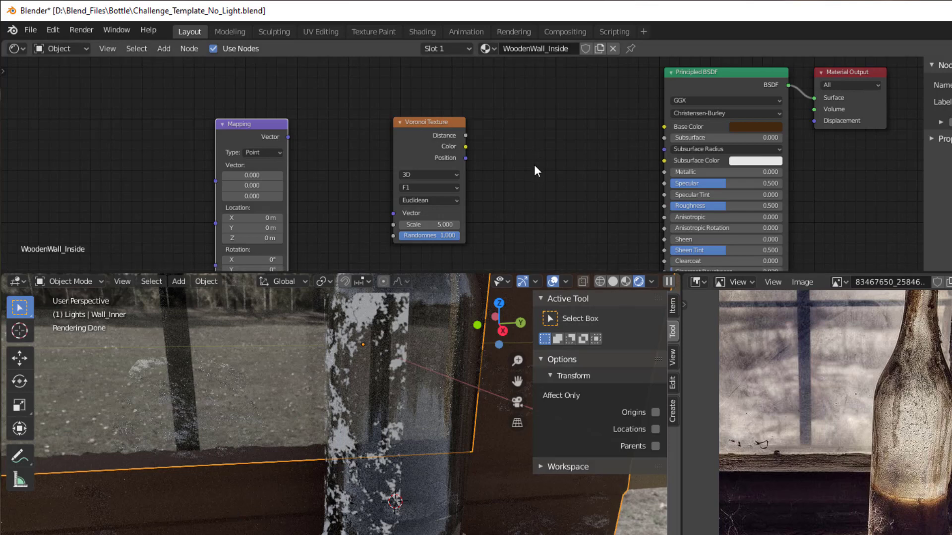
{"action": "key", "text": "shift+a"}
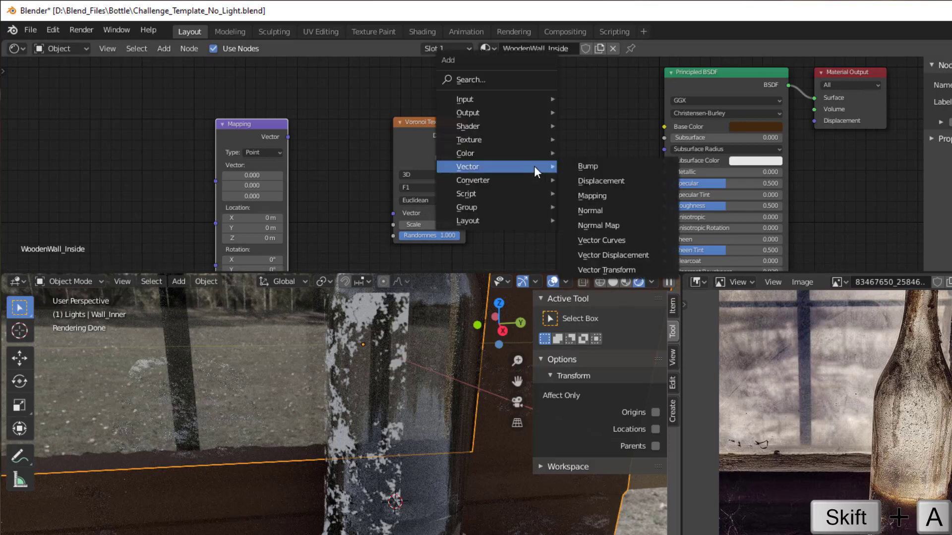
{"action": "mouse_move", "coordinate": [510, 153]}
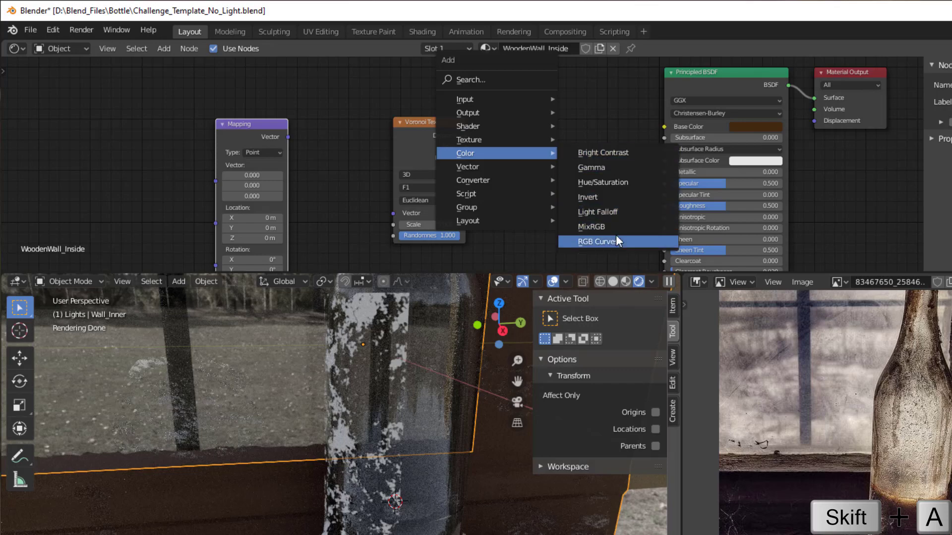
{"action": "left_click", "coordinate": [605, 227]}
{"action": "left_click", "coordinate": [562, 126]}
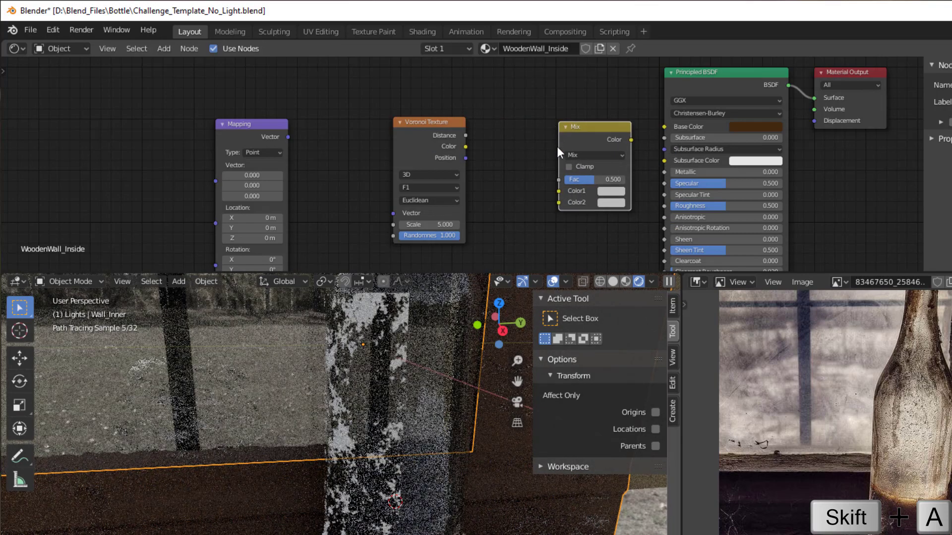
{"action": "left_click_drag", "start_coordinate": [466, 136], "coordinate": [560, 180]}
{"action": "left_click_drag", "start_coordinate": [569, 147], "coordinate": [541, 135]}
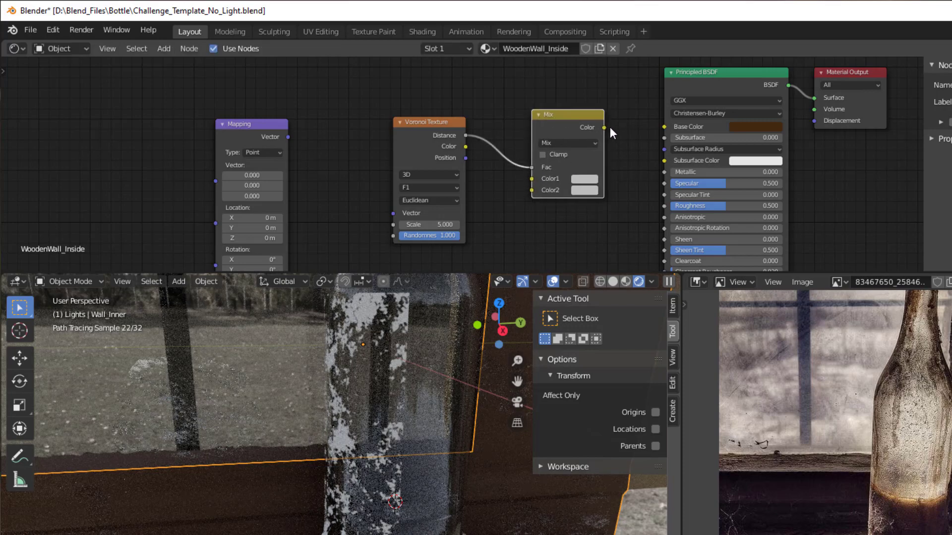
{"action": "left_click_drag", "start_coordinate": [605, 128], "coordinate": [662, 130]}
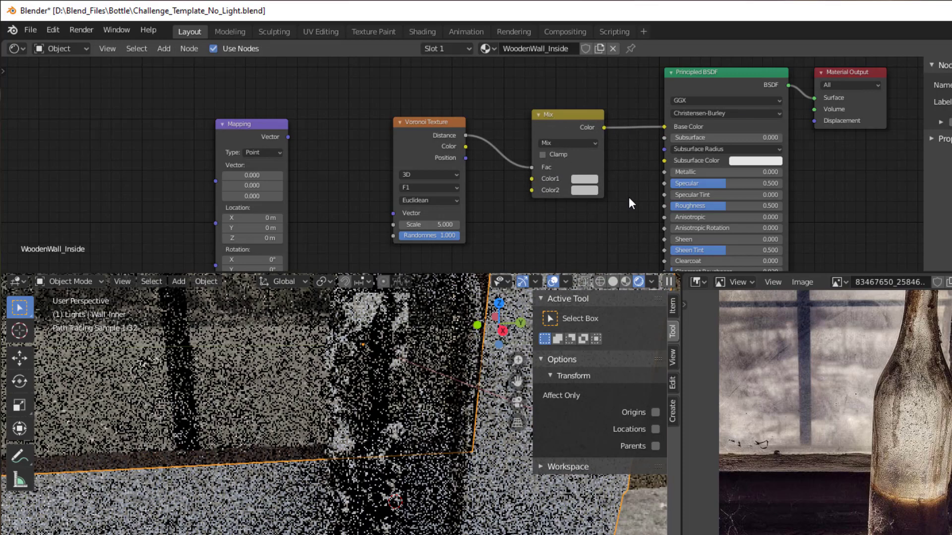
Set the Mix node's Color1 to a dark reddish brown with hue 0.039, saturation 0.809 and value 0.249.
{"action": "scroll", "coordinate": [628, 198], "scroll_direction": "up", "scroll_amount": 1}
{"action": "left_click", "coordinate": [627, 185]}
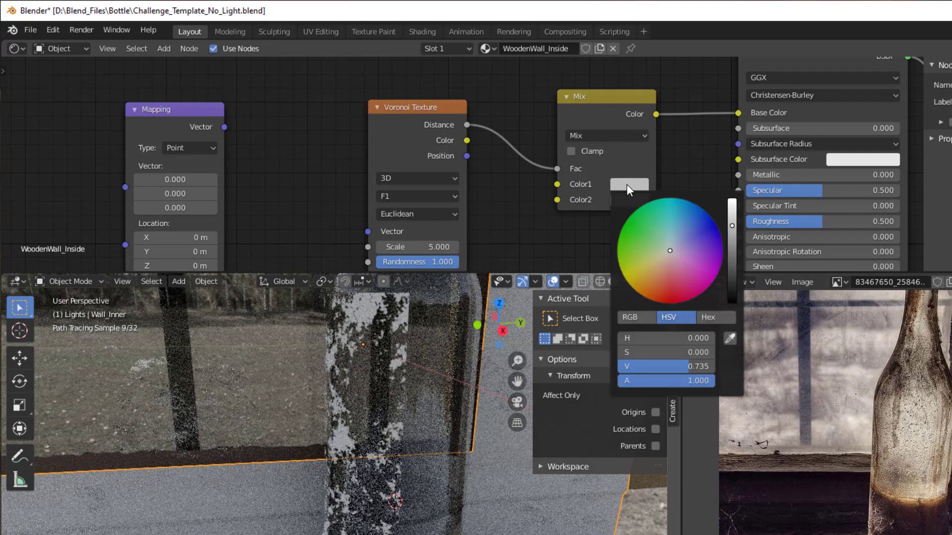
{"action": "left_click", "coordinate": [657, 286]}
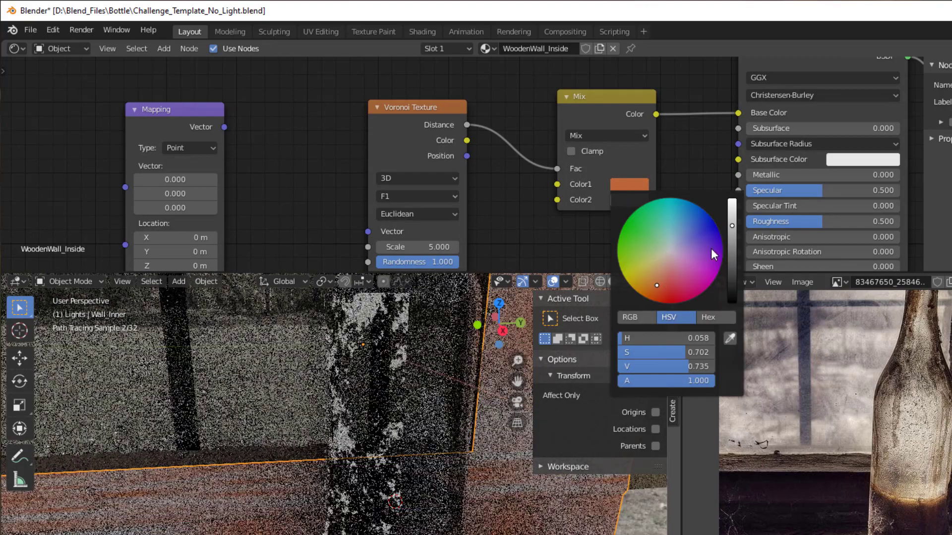
{"action": "left_click_drag", "start_coordinate": [732, 226], "coordinate": [732, 272]}
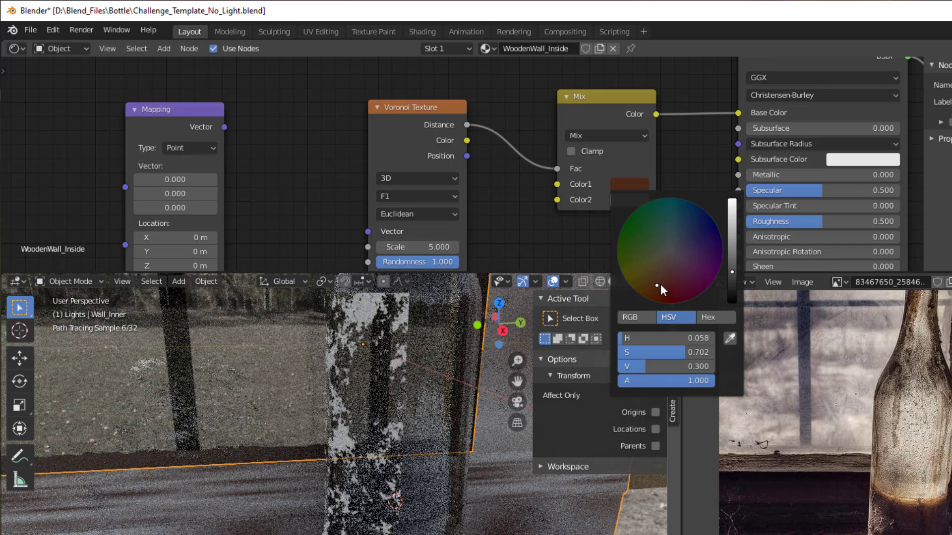
{"action": "left_click", "coordinate": [660, 292]}
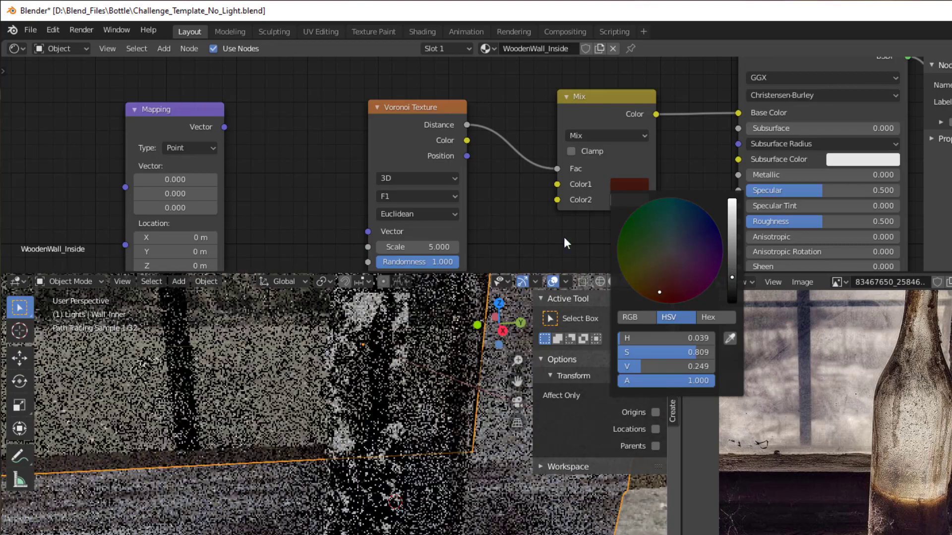
Insert a ColorRamp between the Voronoi Distance and the Mix Fac, with its black stop at 0.555.
{"action": "left_click_drag", "start_coordinate": [431, 127], "coordinate": [392, 126]}
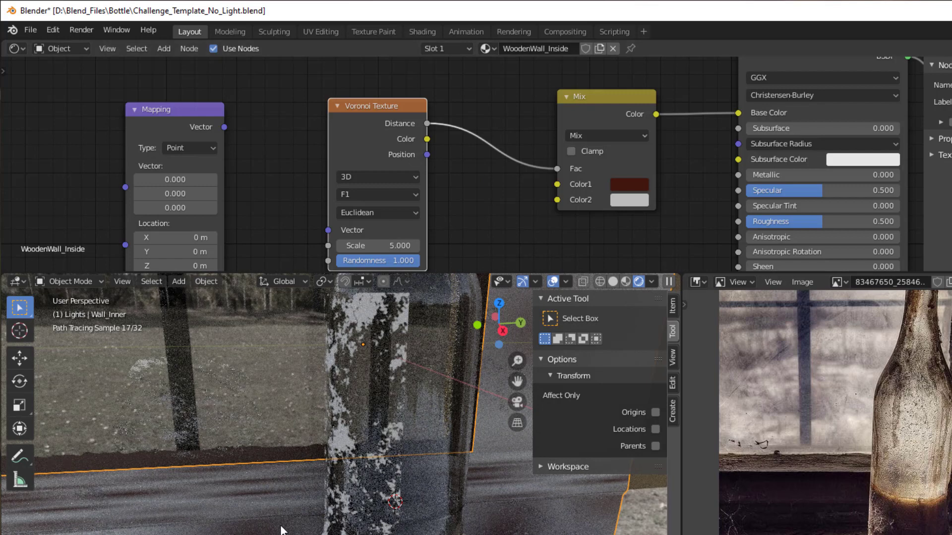
{"action": "key", "text": "shift+a"}
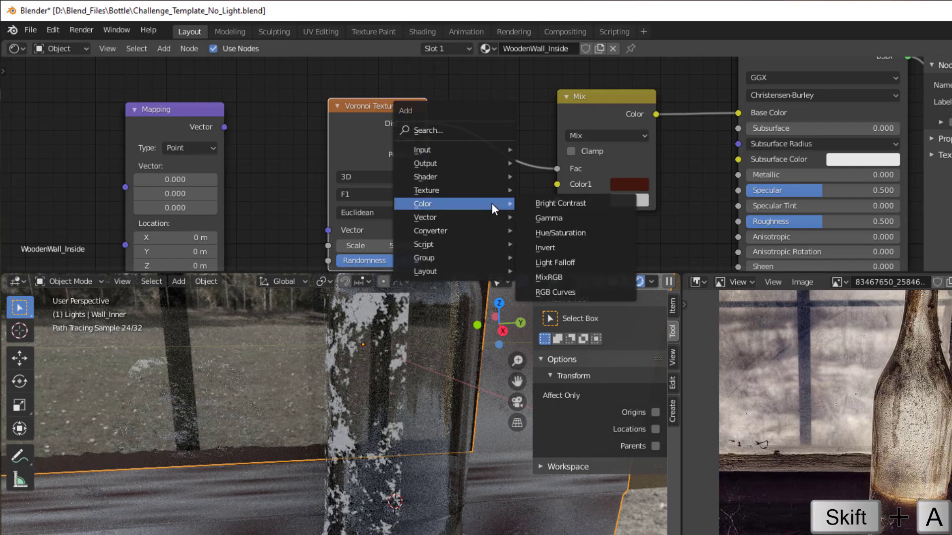
{"action": "mouse_move", "coordinate": [465, 231]}
{"action": "left_click", "coordinate": [558, 260]}
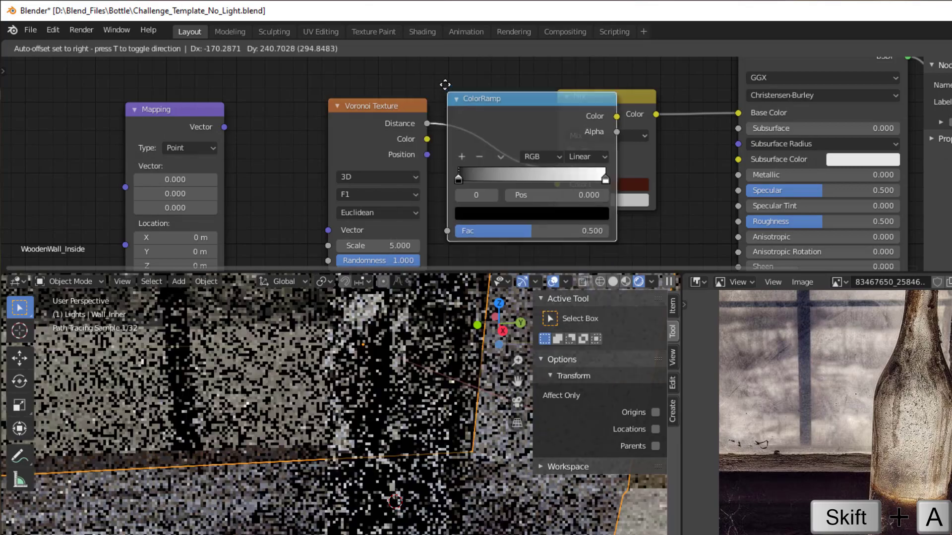
{"action": "left_click", "coordinate": [495, 94]}
{"action": "left_click_drag", "start_coordinate": [497, 167], "coordinate": [583, 169]}
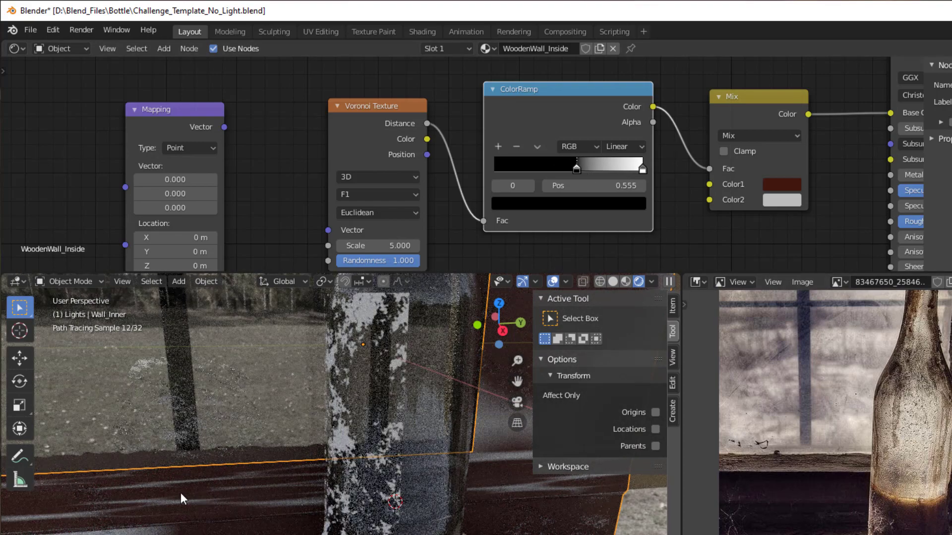
Switch the viewport to solid shading and open the inner wall mesh for editing.
{"action": "scroll", "coordinate": [278, 488], "scroll_direction": "down", "scroll_amount": 1}
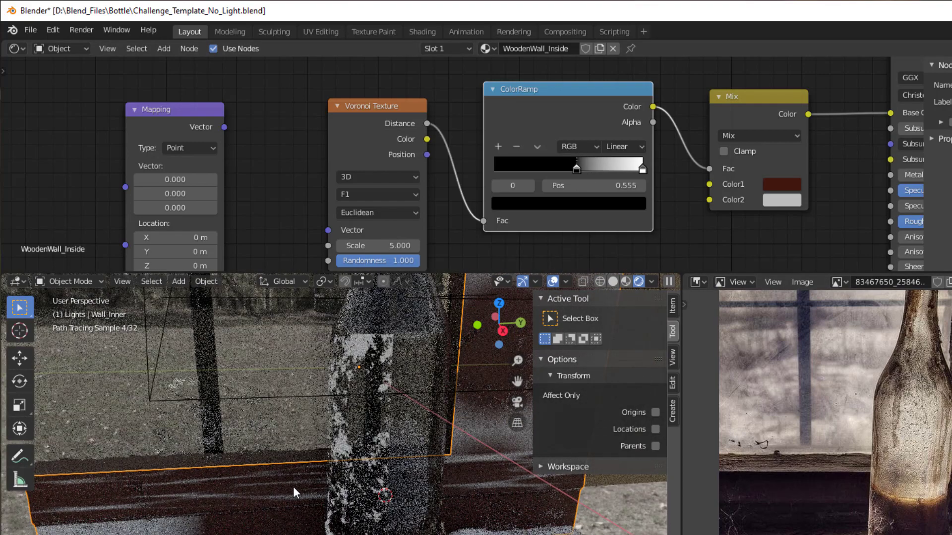
{"action": "scroll", "coordinate": [317, 489], "scroll_direction": "down", "scroll_amount": 1}
{"action": "mouse_move", "coordinate": [402, 474]}
{"action": "middle_mouse_down", "text": "shift"}
{"action": "mouse_move", "coordinate": [353, 498]}
{"action": "mouse_move", "coordinate": [349, 509]}
{"action": "middle_mouse_up", "text": "shift"}
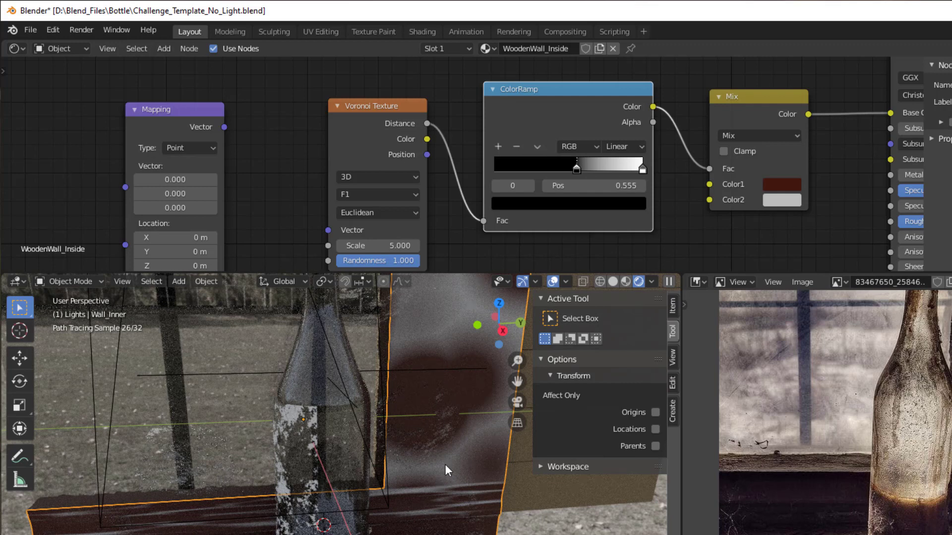
{"action": "middle_click_drag", "start_coordinate": [266, 215], "coordinate": [316, 182]}
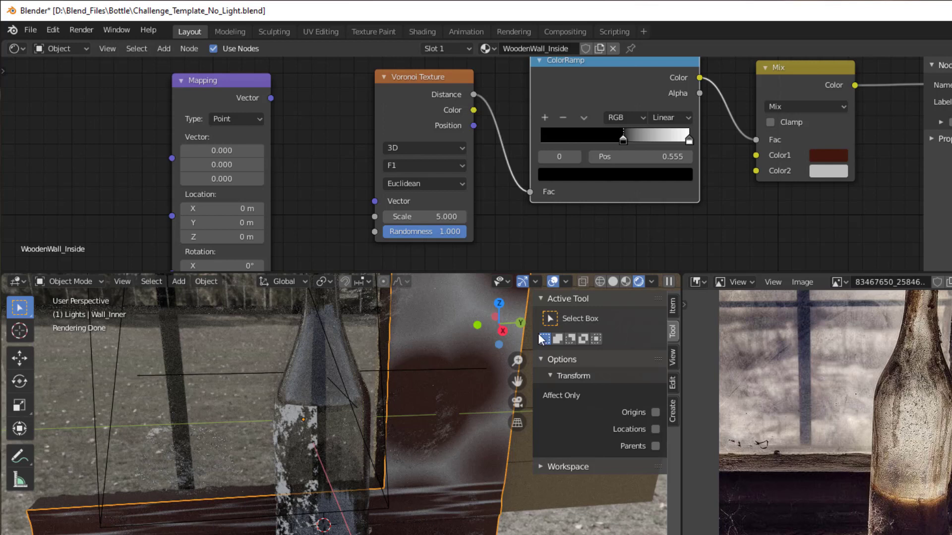
{"action": "left_click", "coordinate": [612, 284]}
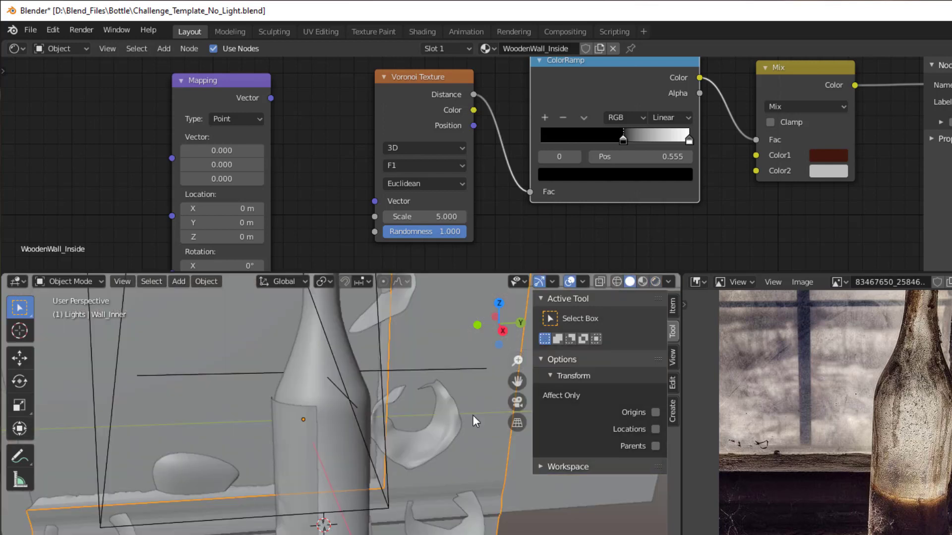
{"action": "middle_click_drag", "start_coordinate": [474, 420], "coordinate": [452, 420]}
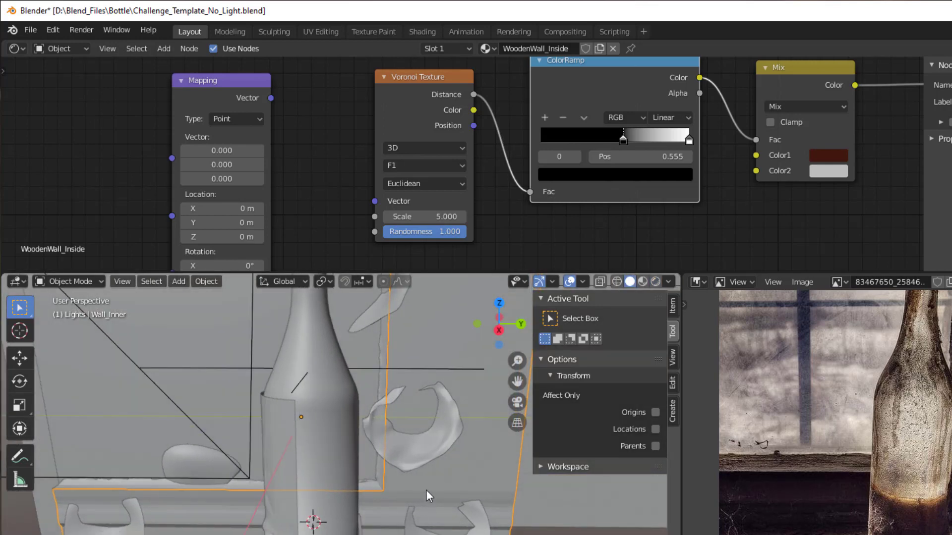
{"action": "key", "text": "Tab"}
{"action": "scroll", "coordinate": [424, 505], "scroll_direction": "down", "scroll_amount": 1}
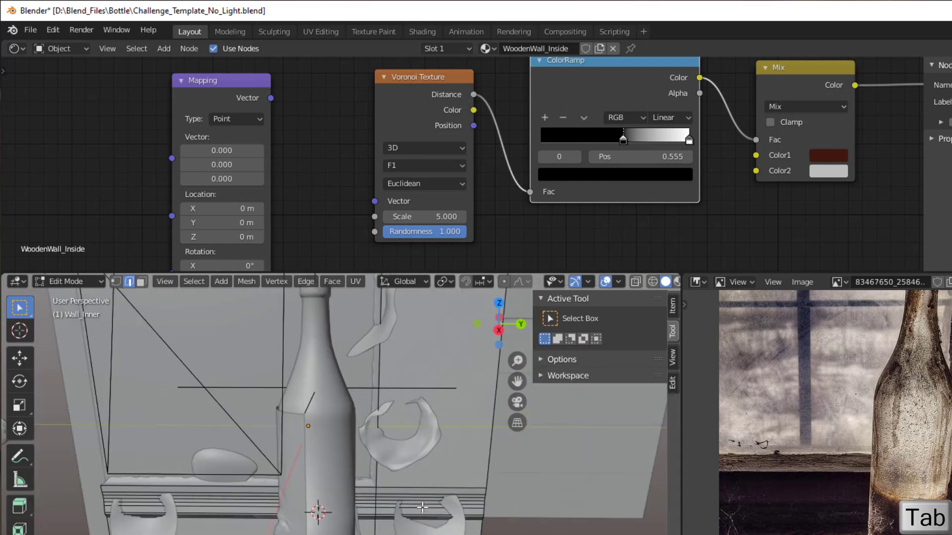
Mark the vertical edges of the inner wall beneath the window's corner, just beside the bottle, as a seam.
{"action": "scroll", "coordinate": [422, 507], "scroll_direction": "up", "scroll_amount": 2}
{"action": "scroll", "coordinate": [422, 507], "scroll_direction": "up", "scroll_amount": 1}
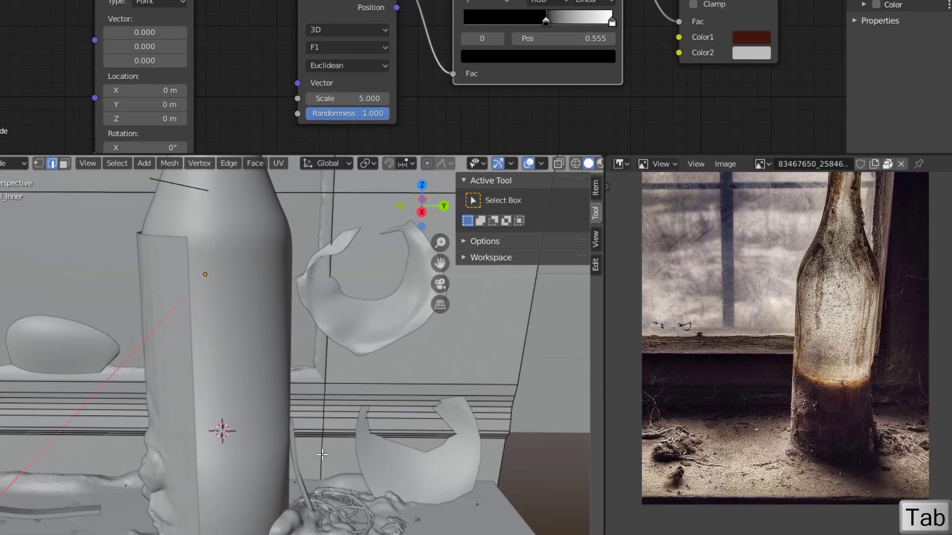
{"action": "left_click", "coordinate": [323, 455]}
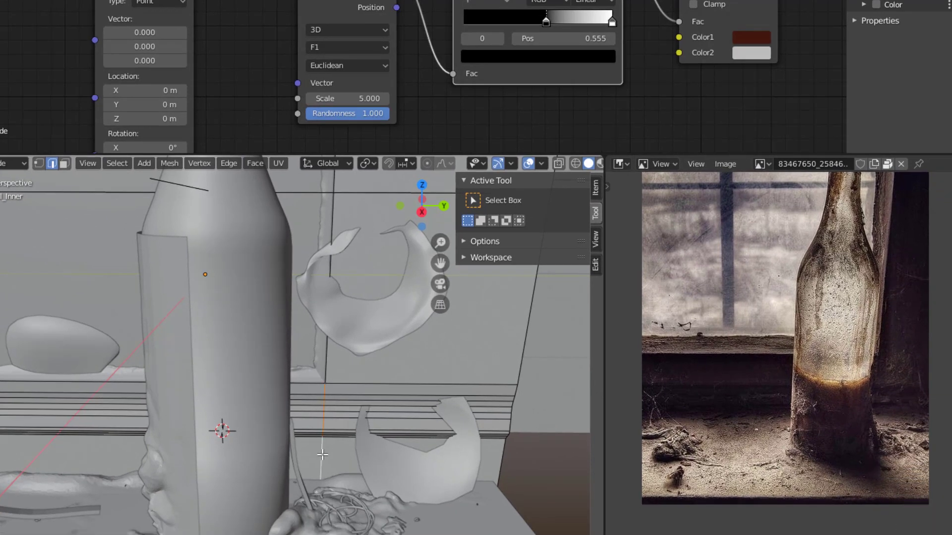
{"action": "key", "text": "alt"}
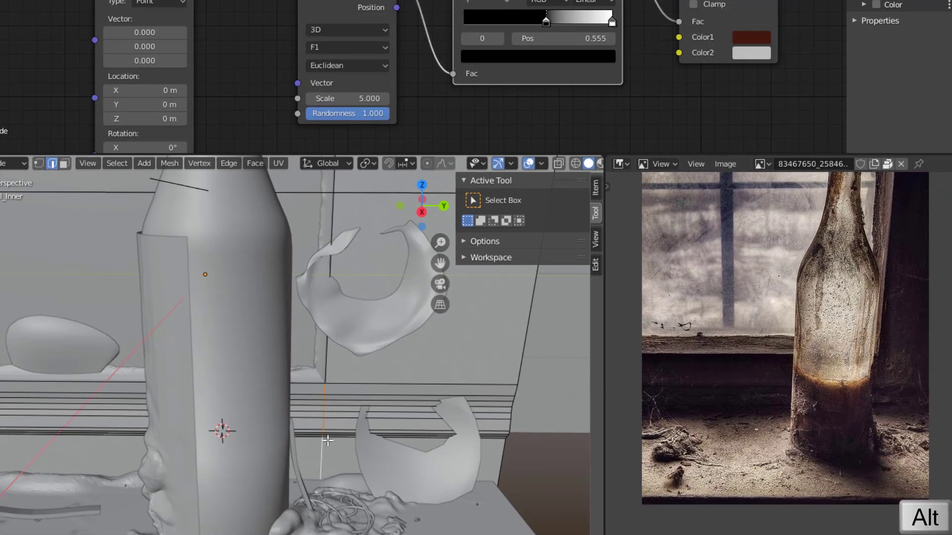
{"action": "left_click", "coordinate": [279, 164]}
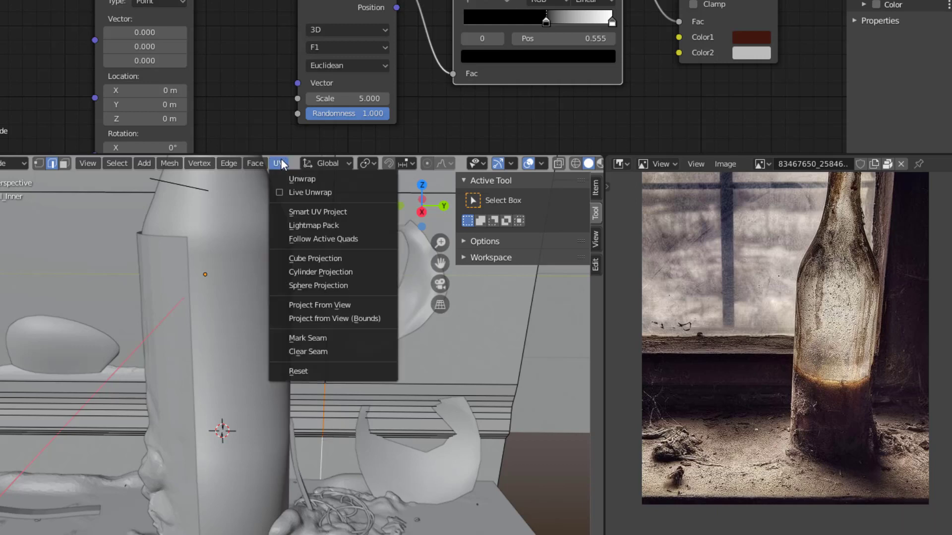
{"action": "left_click", "coordinate": [315, 336]}
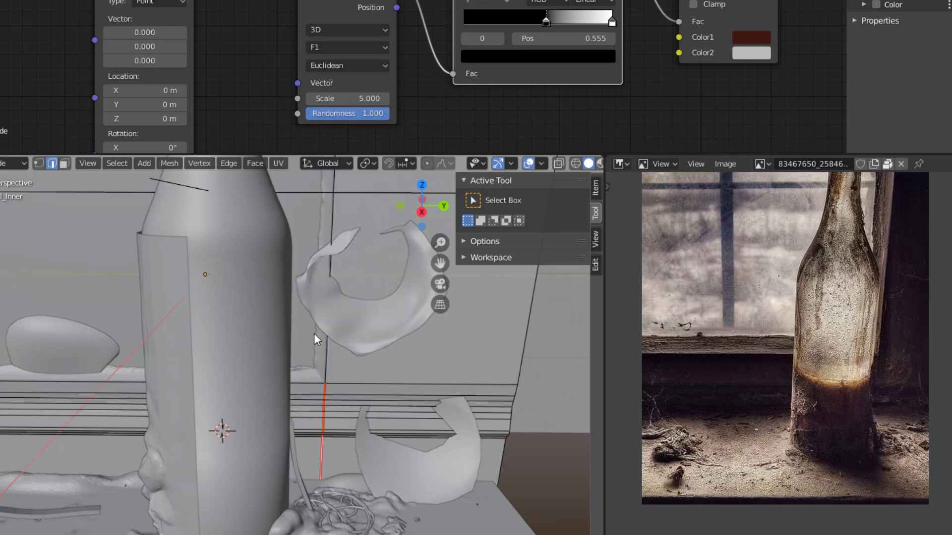
Select the entire inner wall mesh and unwrap it.
{"action": "middle_click_drag", "start_coordinate": [372, 367], "coordinate": [372, 367]}
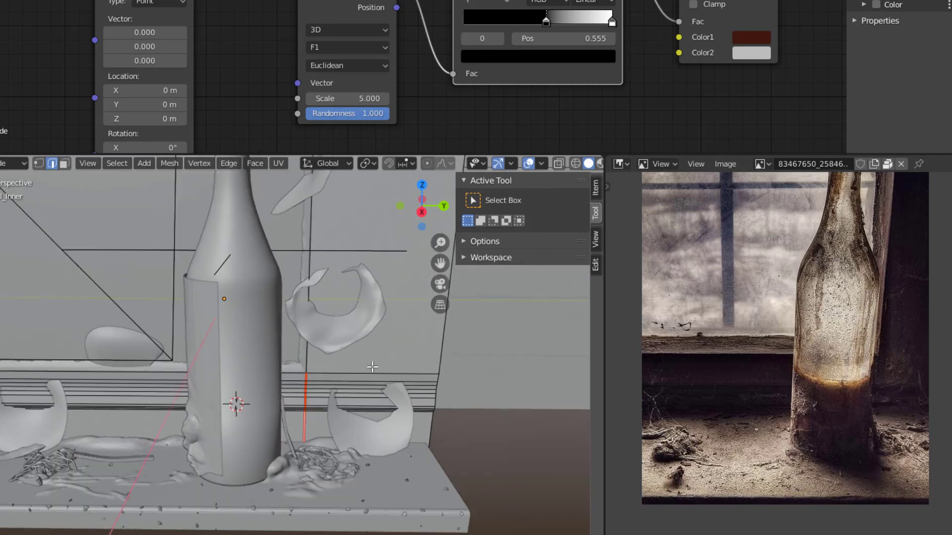
{"action": "key", "text": "a"}
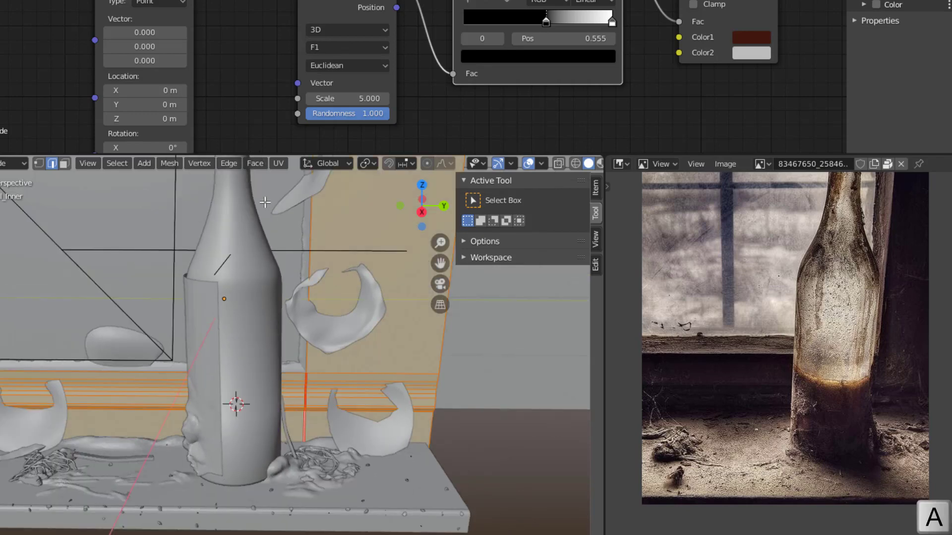
{"action": "left_click", "coordinate": [281, 163]}
{"action": "left_click", "coordinate": [289, 178]}
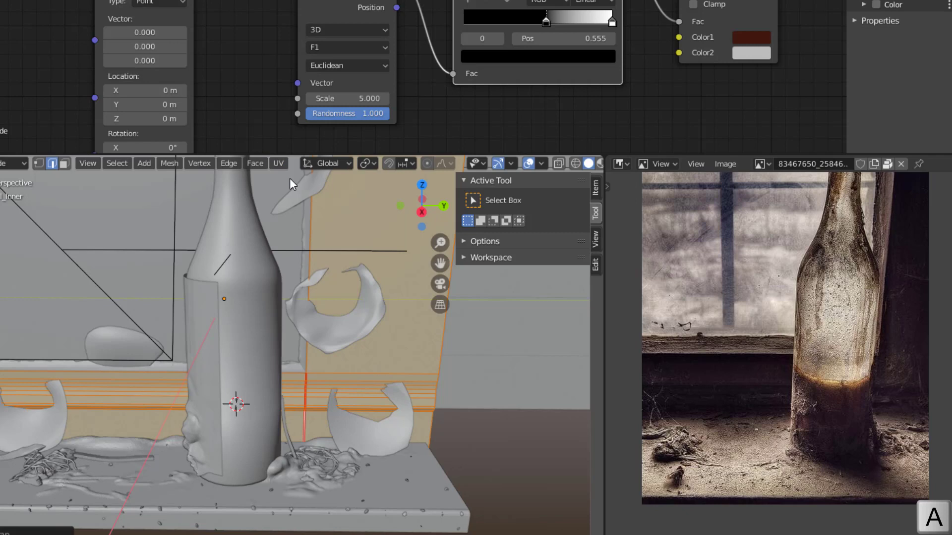
Show the wall's UV layout in a UV Editor in place of the reference image and enable island selection.
{"action": "left_click", "coordinate": [621, 164]}
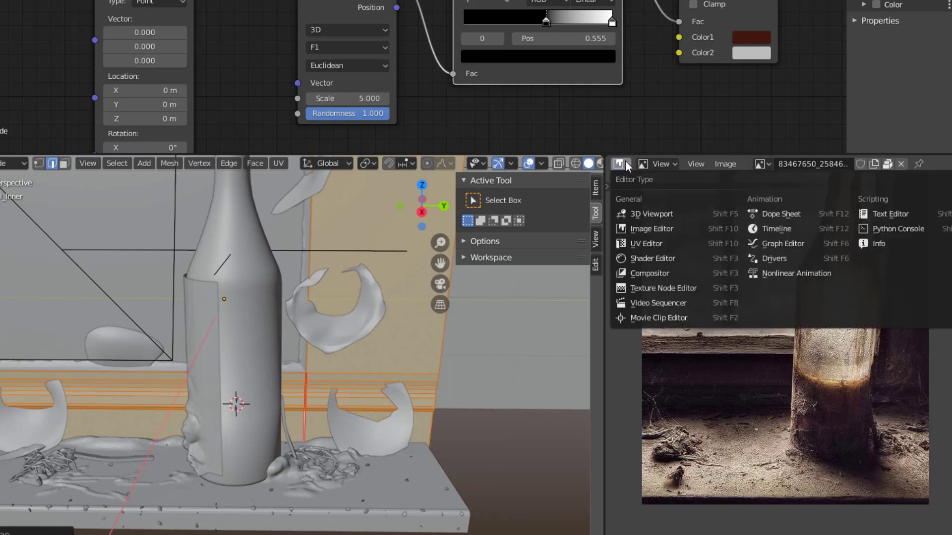
{"action": "left_click", "coordinate": [643, 243]}
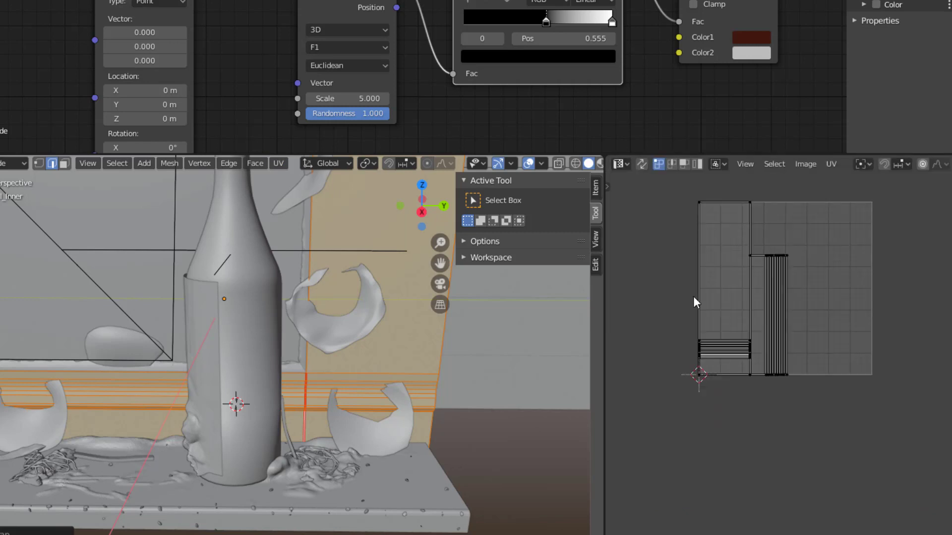
{"action": "scroll", "coordinate": [760, 370], "scroll_direction": "down", "scroll_amount": 1}
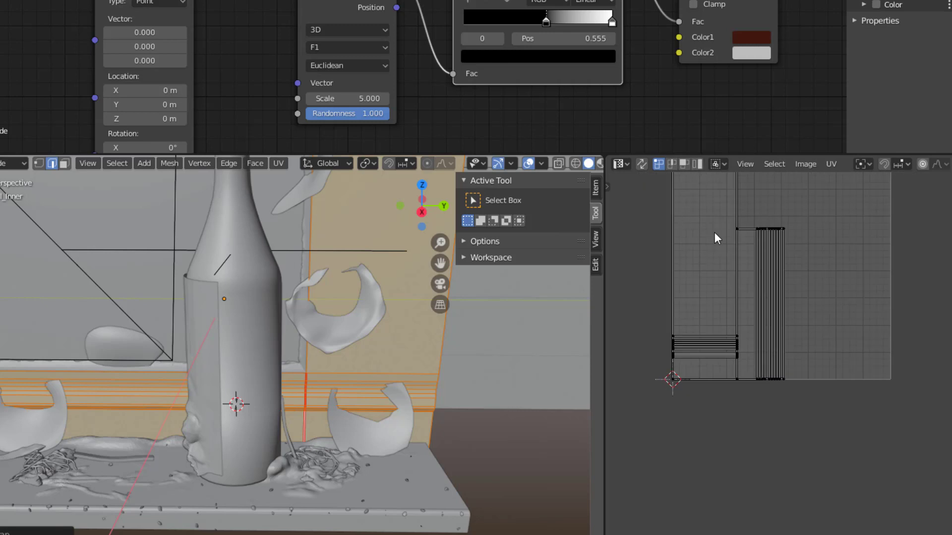
{"action": "scroll", "coordinate": [715, 232], "scroll_direction": "up", "scroll_amount": 1}
{"action": "left_click", "coordinate": [697, 164]}
Examine how the seam divides the wall's UV layout by selecting each island in turn.
{"action": "left_click", "coordinate": [763, 281]}
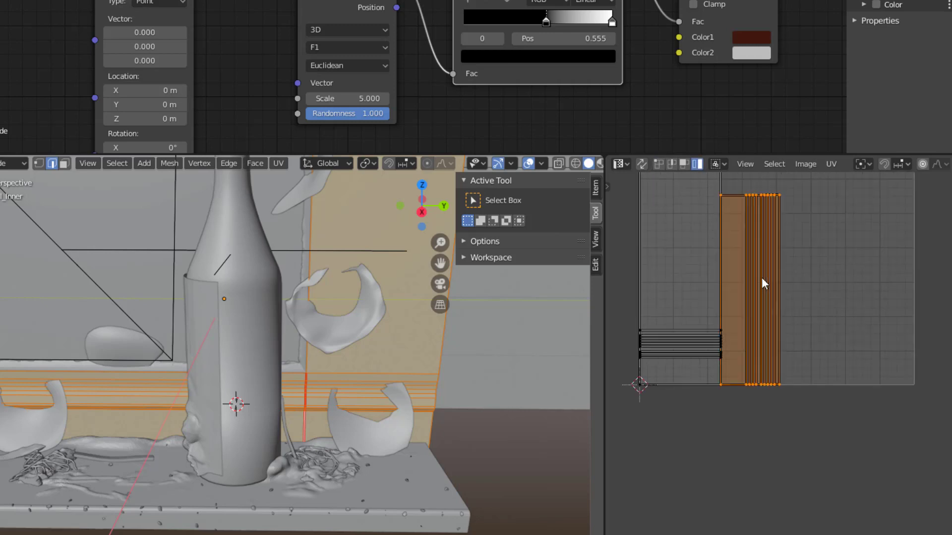
{"action": "left_click", "coordinate": [691, 275]}
{"action": "left_click", "coordinate": [754, 277]}
{"action": "left_click", "coordinate": [695, 276]}
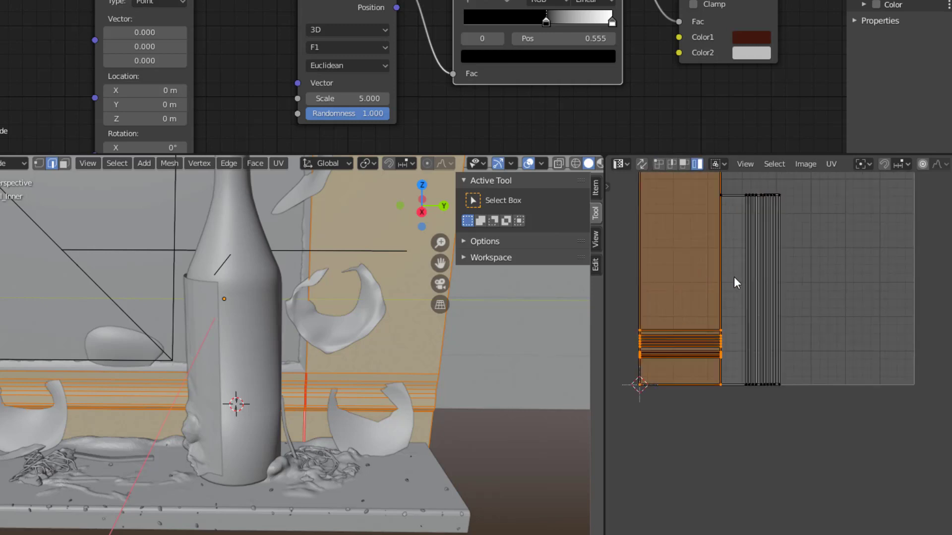
{"action": "left_click", "coordinate": [753, 278]}
{"action": "left_click", "coordinate": [695, 280]}
{"action": "left_click", "coordinate": [739, 290]}
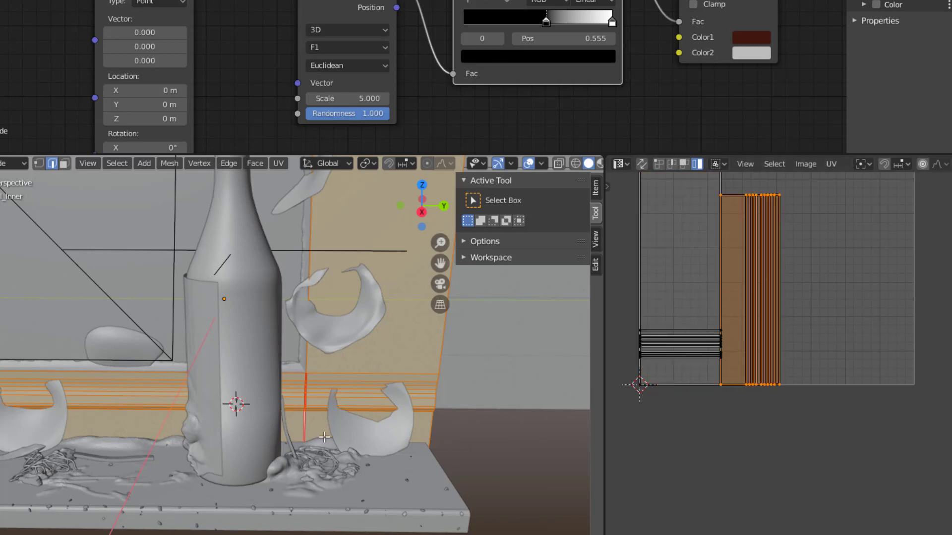
Add a Texture Coordinate node, feeding its UV output into the Mapping Vector and the Mapping output into the Voronoi Texture Vector.
{"action": "scroll", "coordinate": [233, 86], "scroll_direction": "down", "scroll_amount": 2}
{"action": "middle_click_drag", "start_coordinate": [231, 92], "coordinate": [458, 95]}
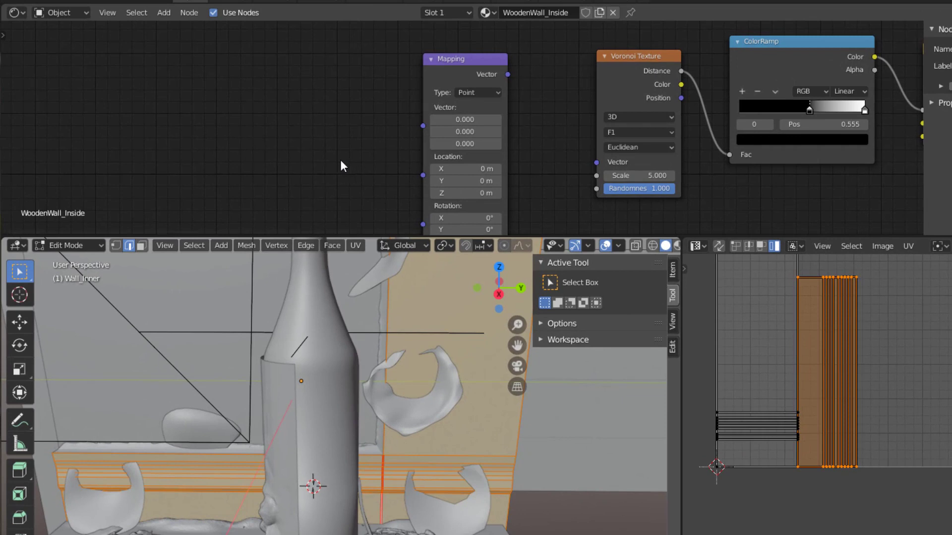
{"action": "key", "text": "shift+a"}
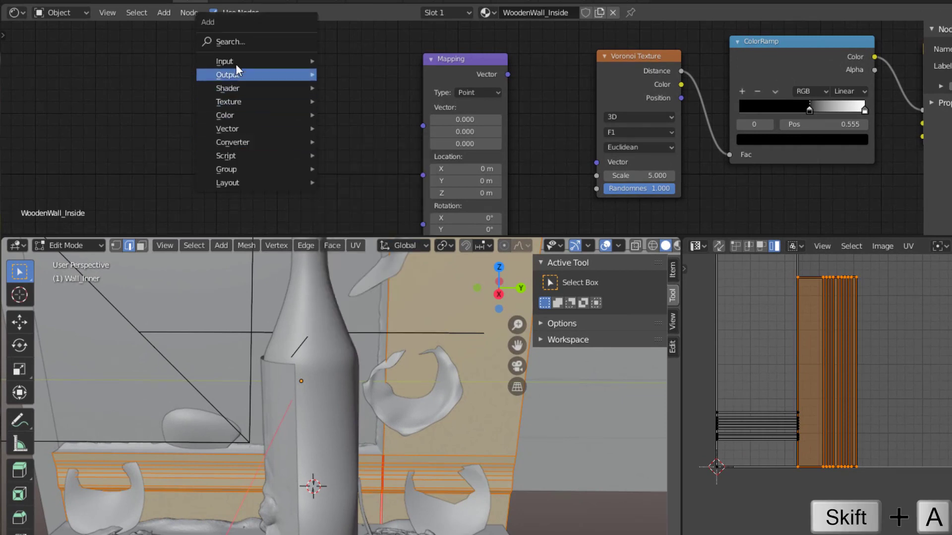
{"action": "mouse_move", "coordinate": [292, 60]}
{"action": "left_click", "coordinate": [370, 253]}
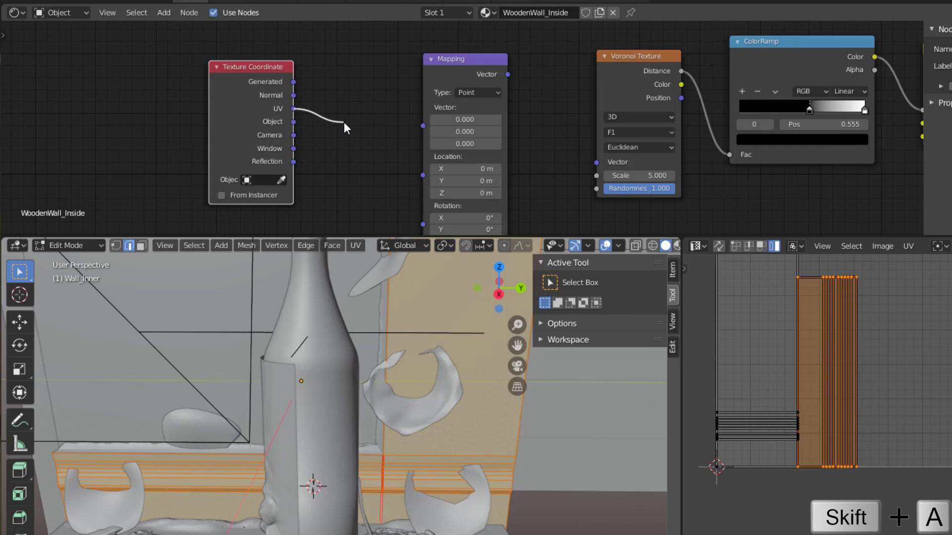
{"action": "left_click_drag", "start_coordinate": [345, 124], "coordinate": [423, 126]}
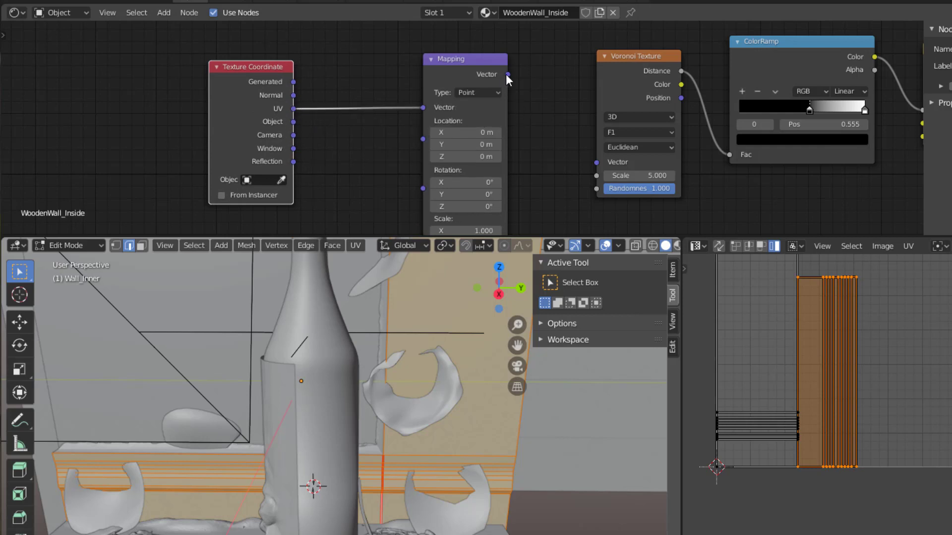
{"action": "left_click_drag", "start_coordinate": [507, 75], "coordinate": [604, 164]}
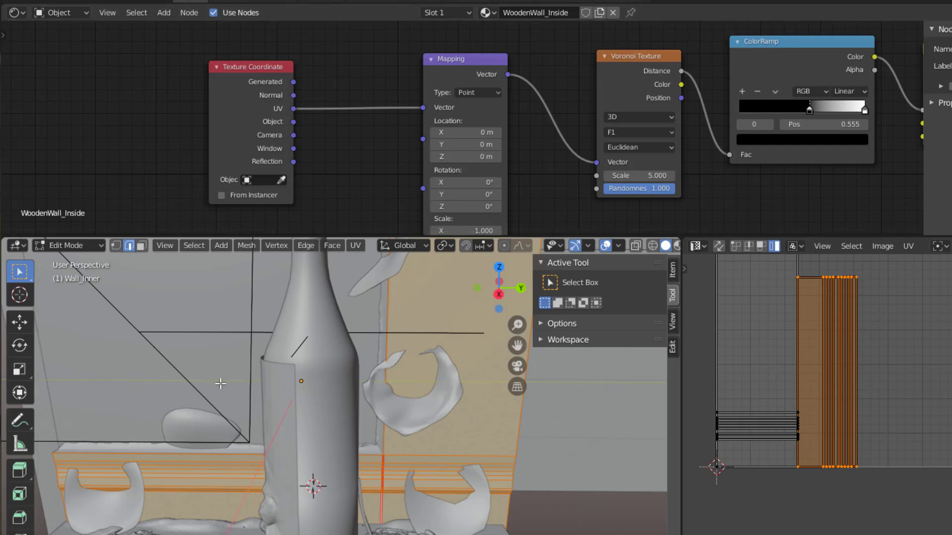
Return the inner wall to Object Mode and switch the viewport to rendered shading.
{"action": "key", "text": "Tab"}
{"action": "key", "text": "Tab"}
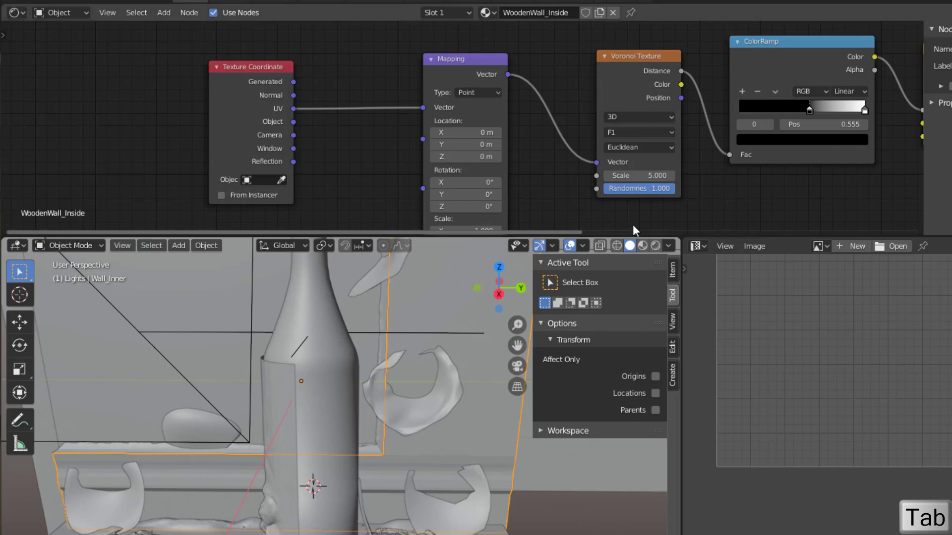
{"action": "left_click", "coordinate": [656, 245]}
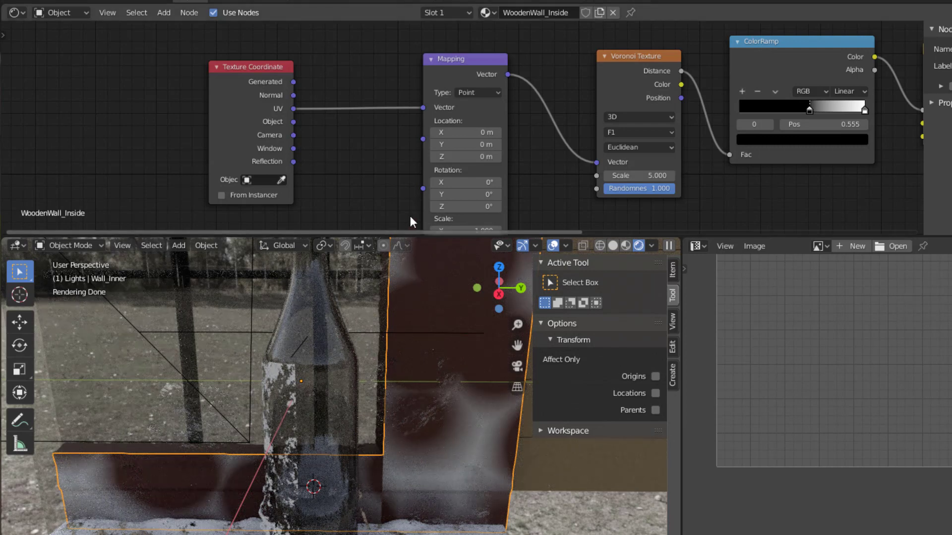
Set the Mapping node's Y scale to 0.1 to stretch the Voronoi pattern along the wood.
{"action": "scroll", "coordinate": [399, 201], "scroll_direction": "down", "scroll_amount": 3}
{"action": "middle_click_drag", "start_coordinate": [398, 197], "coordinate": [397, 141]}
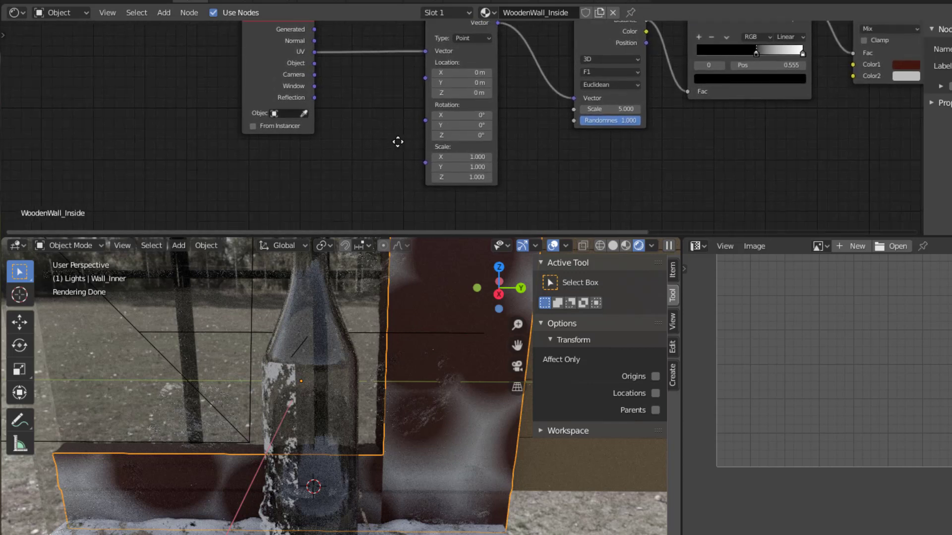
{"action": "scroll", "coordinate": [404, 149], "scroll_direction": "up", "scroll_amount": 1}
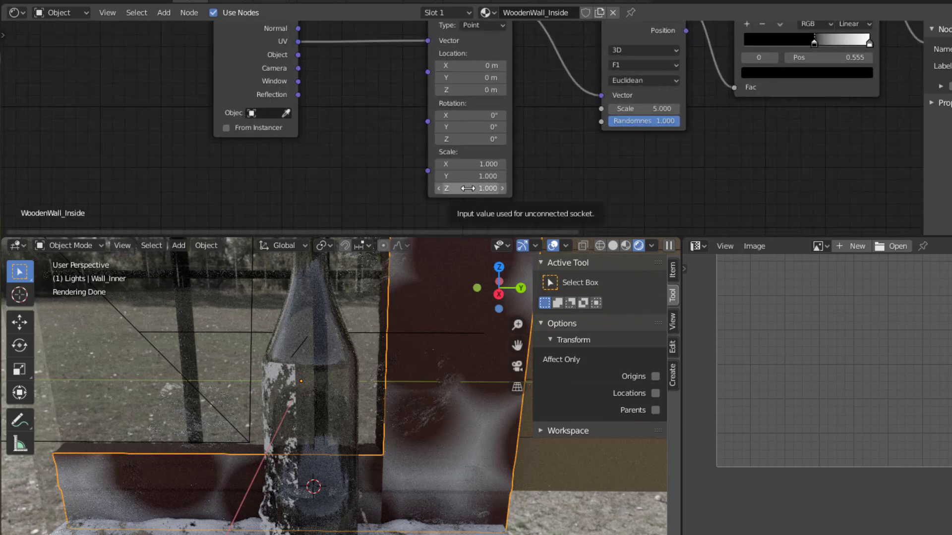
{"action": "left_click_drag", "start_coordinate": [467, 177], "coordinate": [409, 177]}
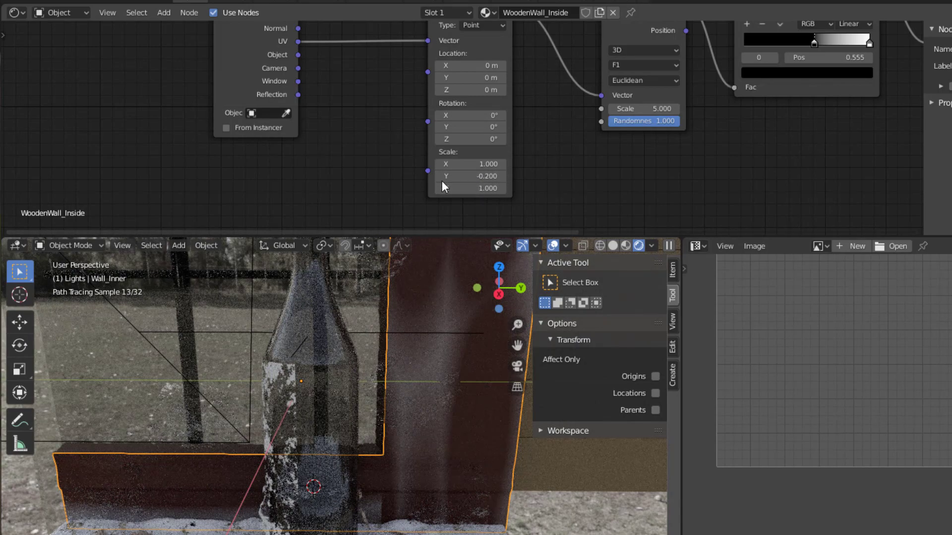
{"action": "left_click", "coordinate": [504, 177]}
{"action": "type", "text": "0.1"}
{"action": "key", "text": "Return"}
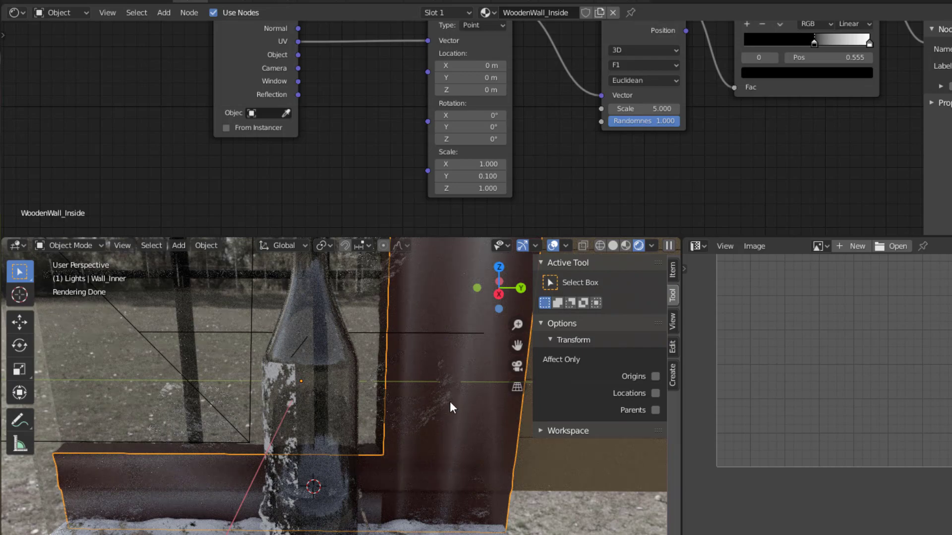
Raise the Voronoi Texture scale to 91.8 and move the ColorRamp's black stop to 0.800.
{"action": "middle_click_drag", "start_coordinate": [561, 150], "coordinate": [488, 218]}
{"action": "left_click_drag", "start_coordinate": [575, 173], "coordinate": [838, 172]}
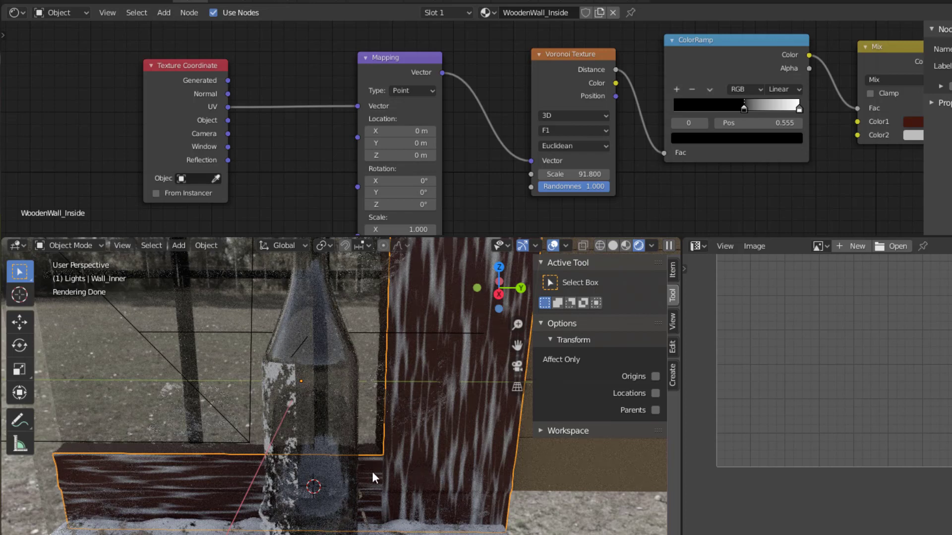
{"action": "scroll", "coordinate": [468, 436], "scroll_direction": "down", "scroll_amount": 1}
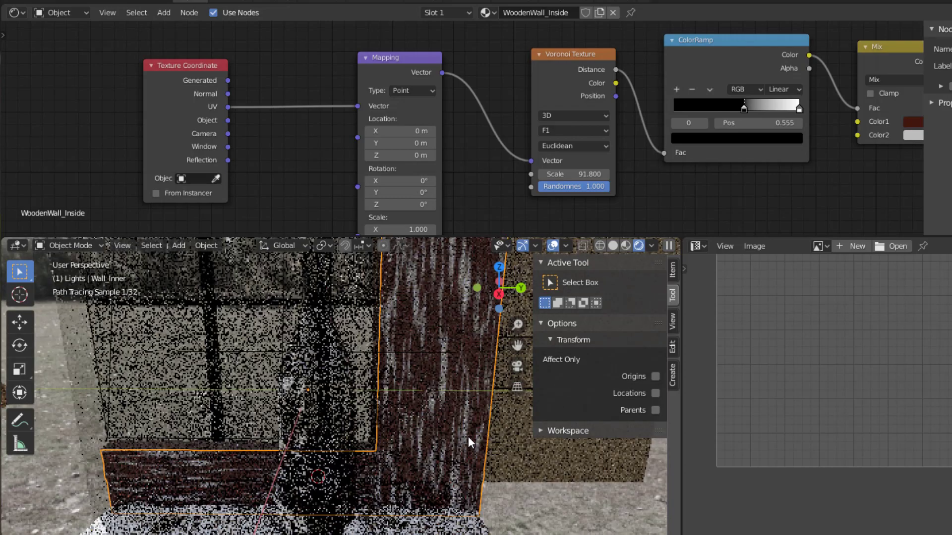
{"action": "scroll", "coordinate": [468, 437], "scroll_direction": "up", "scroll_amount": 1}
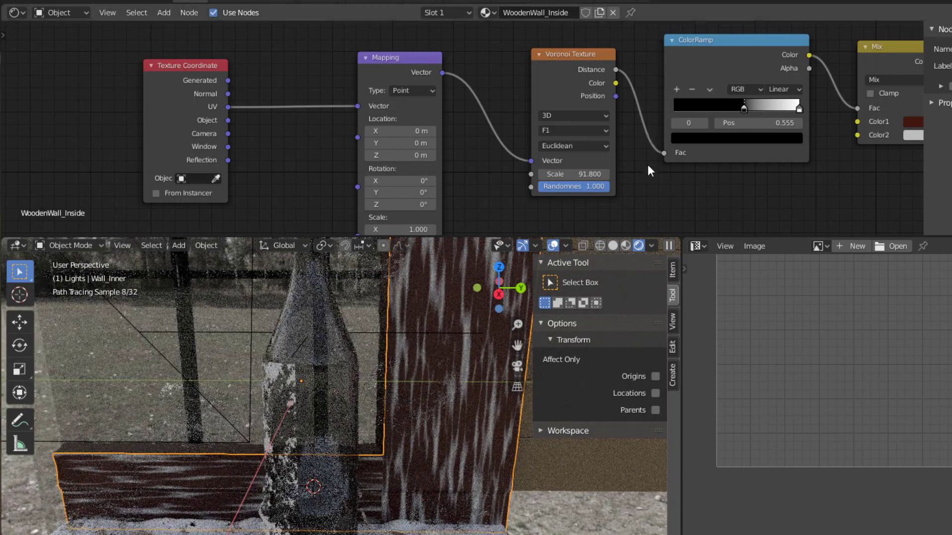
{"action": "left_click_drag", "start_coordinate": [743, 108], "coordinate": [775, 108]}
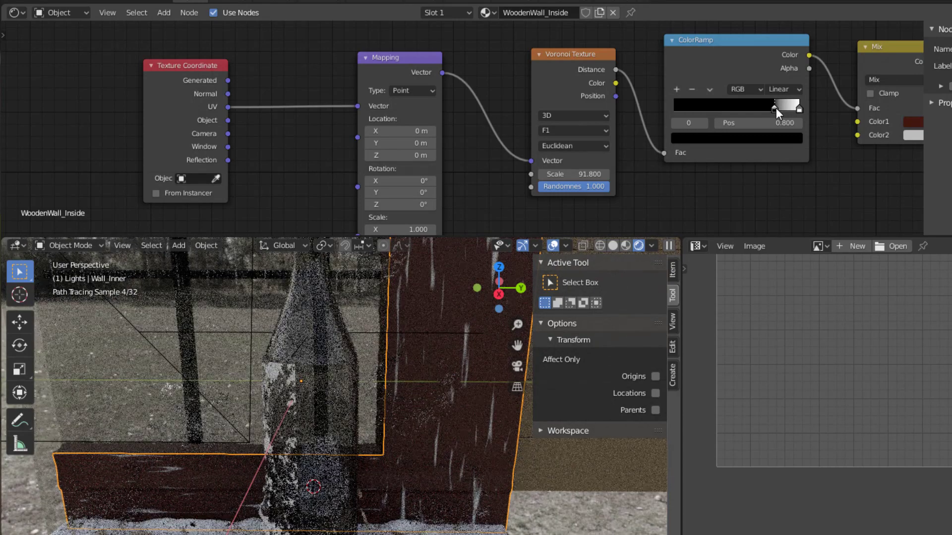
Darken the Mix node's Color2 to a grey with value 0.489 and raise the Voronoi Texture scale to 131.8.
{"action": "middle_click_drag", "start_coordinate": [836, 197], "coordinate": [640, 212]}
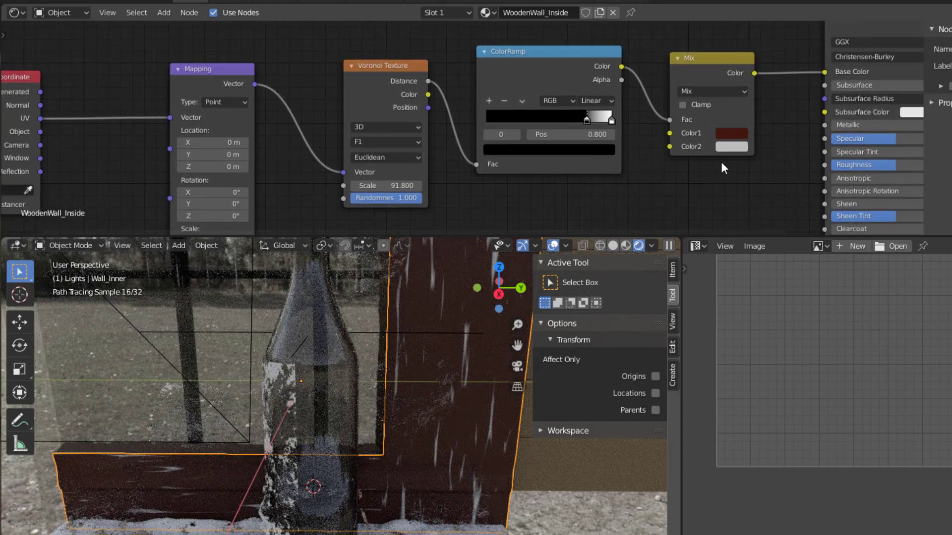
{"action": "left_click", "coordinate": [736, 147]}
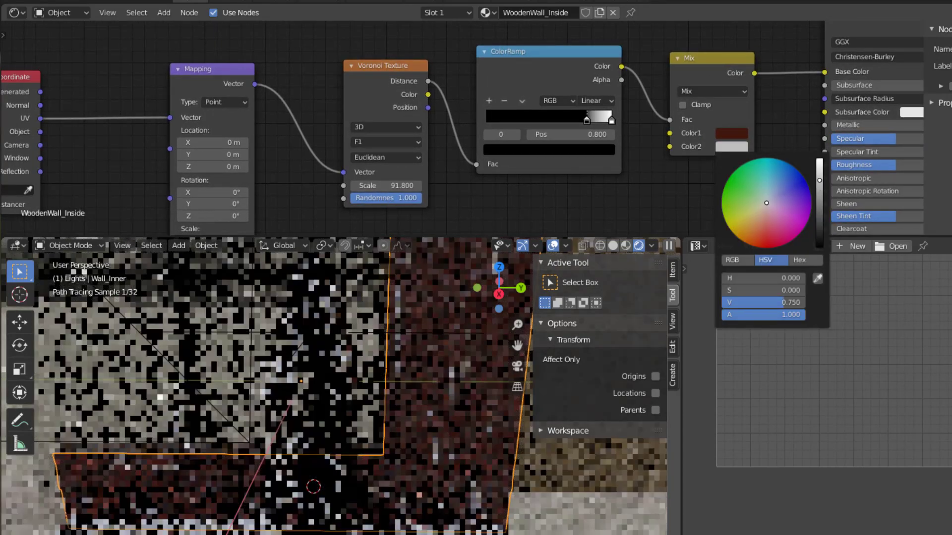
{"action": "left_click_drag", "start_coordinate": [819, 181], "coordinate": [818, 203]}
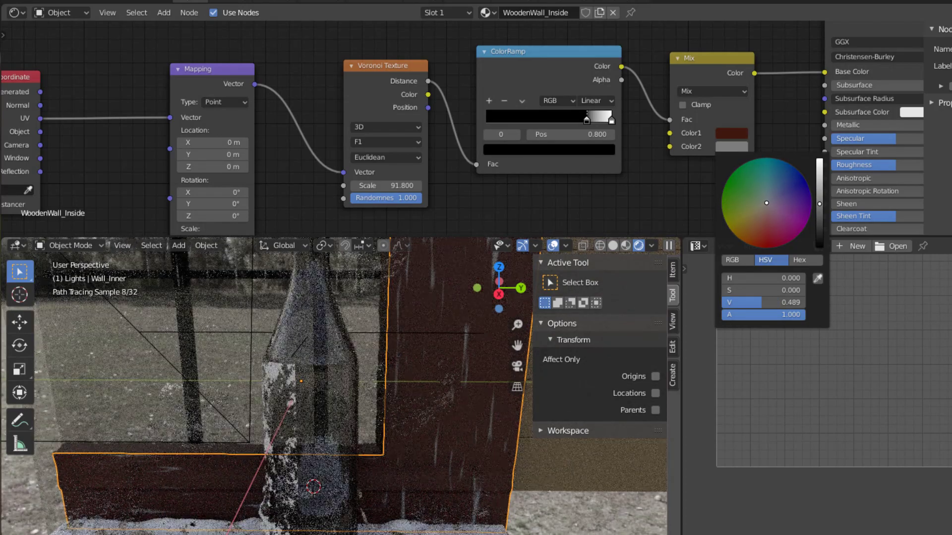
{"action": "left_click_drag", "start_coordinate": [386, 186], "coordinate": [435, 186]}
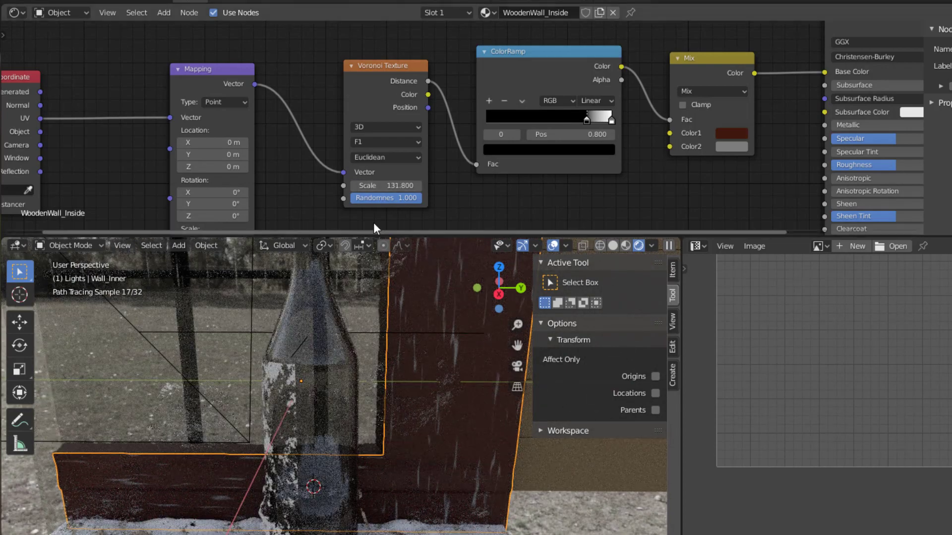
Raise the Mapping node's X scale to 8.2 to make the Voronoi streaks on the inner wall thinner.
{"action": "scroll", "coordinate": [400, 194], "scroll_direction": "down", "scroll_amount": 1}
{"action": "middle_click_drag", "start_coordinate": [400, 194], "coordinate": [574, 119]}
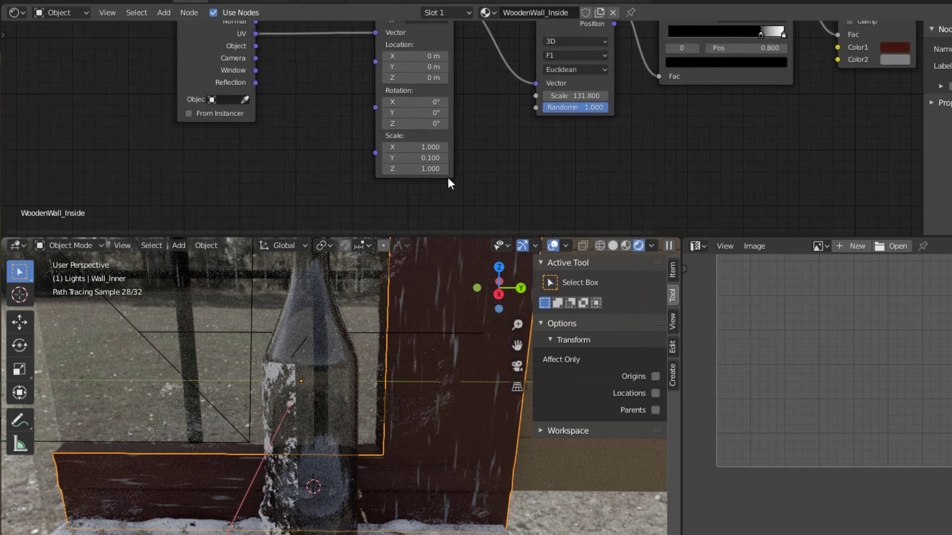
{"action": "scroll", "coordinate": [445, 196], "scroll_direction": "up", "scroll_amount": 1}
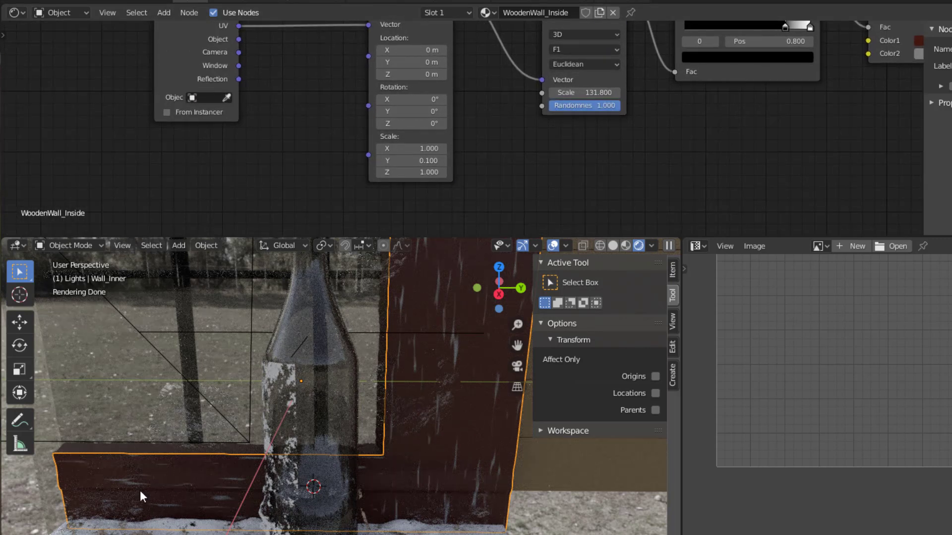
{"action": "left_click", "coordinate": [412, 148]}
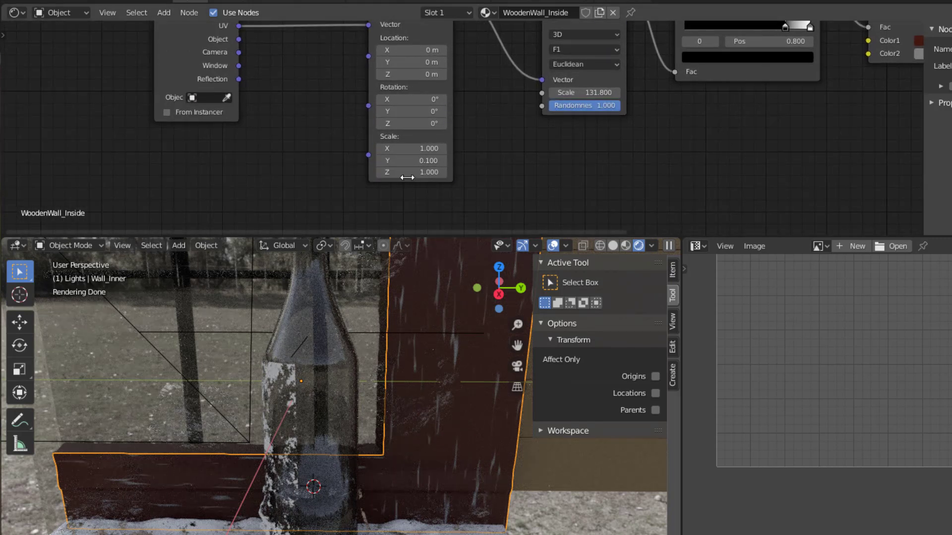
{"action": "type", "text": "2.6"}
{"action": "key", "text": "Return"}
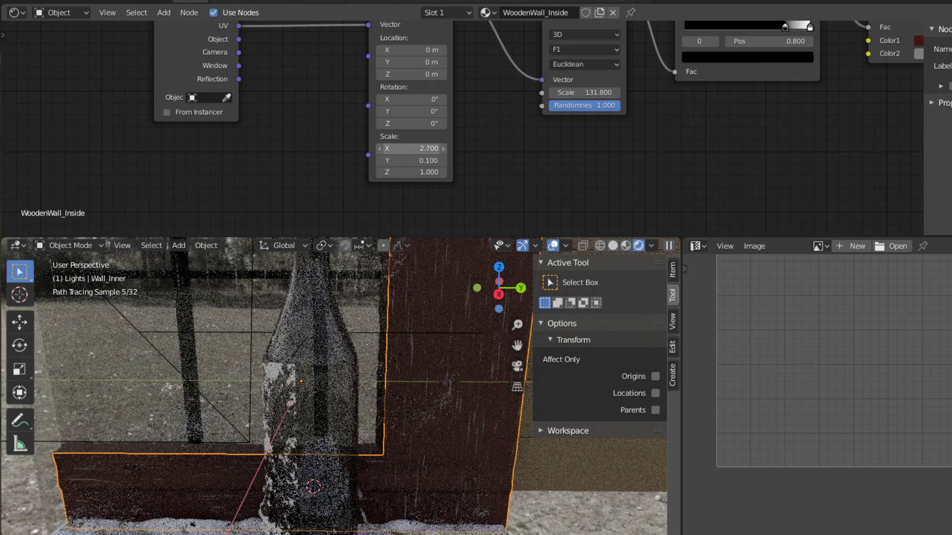
{"action": "left_click_drag", "start_coordinate": [412, 149], "coordinate": [420, 149]}
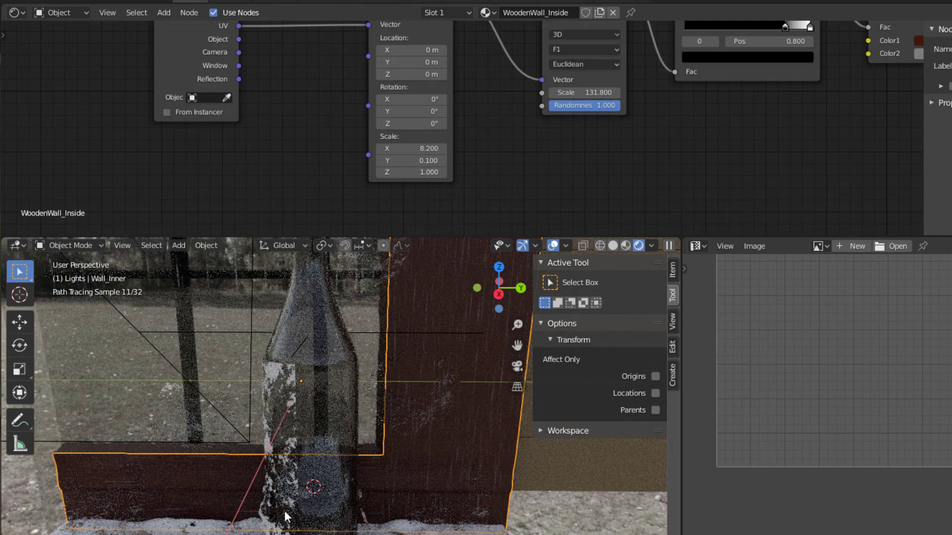
Set the Mapping node's Y scale to 0.200 in the WoodenWall_Inside material.
{"action": "scroll", "coordinate": [422, 434], "scroll_direction": "up", "scroll_amount": 1}
{"action": "middle_click_drag", "start_coordinate": [459, 439], "coordinate": [363, 497], "text": "shift"}
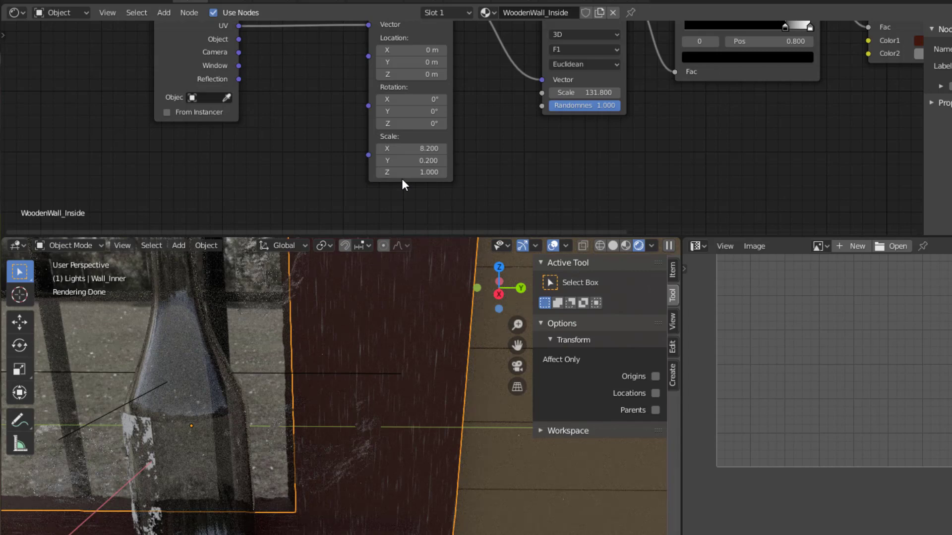
{"action": "scroll", "coordinate": [502, 158], "scroll_direction": "down", "scroll_amount": 1}
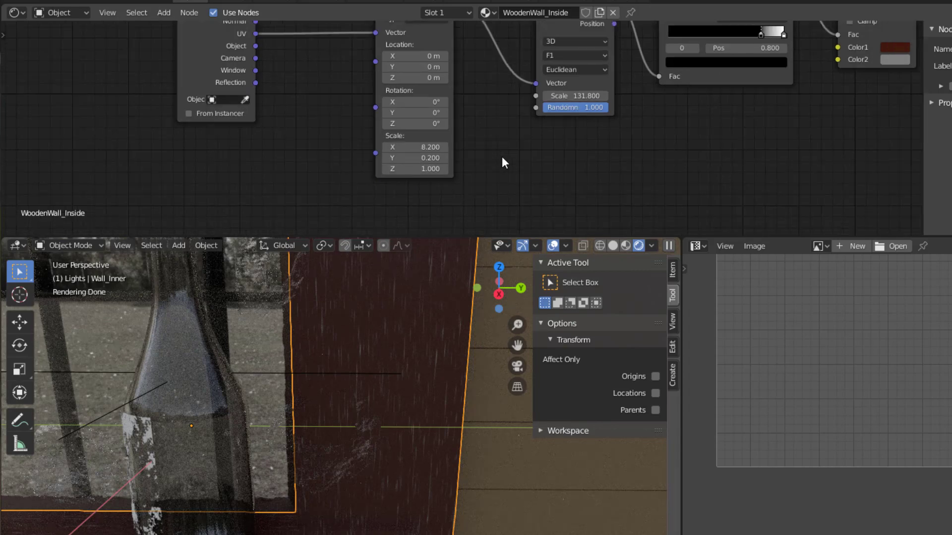
Add a Bump node and connect its Normal output to the Principled shader's Normal input.
{"action": "scroll", "coordinate": [506, 158], "scroll_direction": "down", "scroll_amount": 5}
{"action": "middle_click_drag", "start_coordinate": [514, 170], "coordinate": [463, 158]}
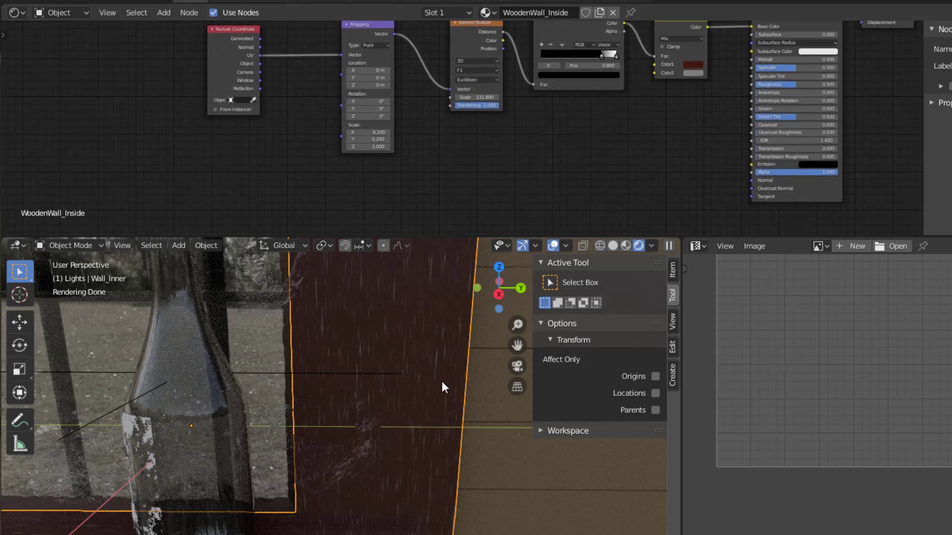
{"action": "scroll", "coordinate": [633, 170], "scroll_direction": "up", "scroll_amount": 3}
{"action": "middle_click_drag", "start_coordinate": [555, 146], "coordinate": [485, 118]}
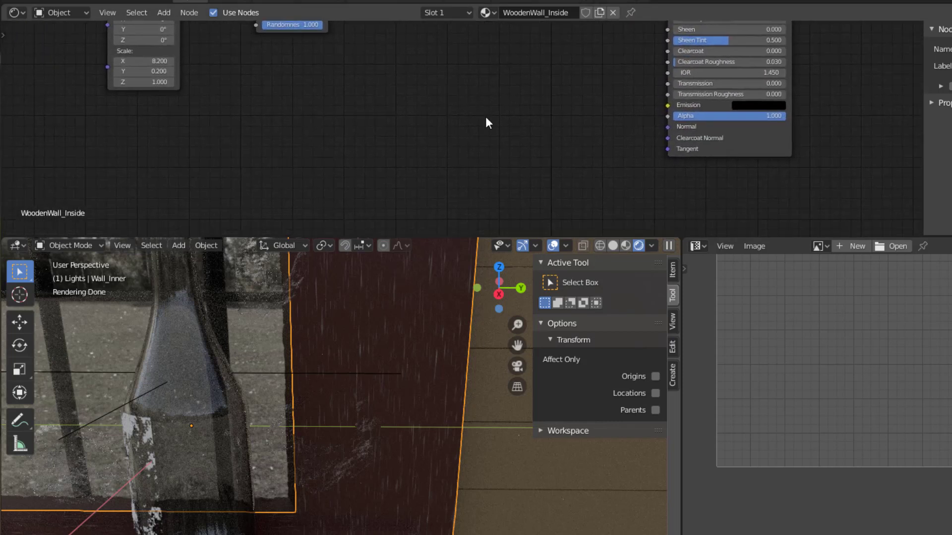
{"action": "key", "text": "shift+a"}
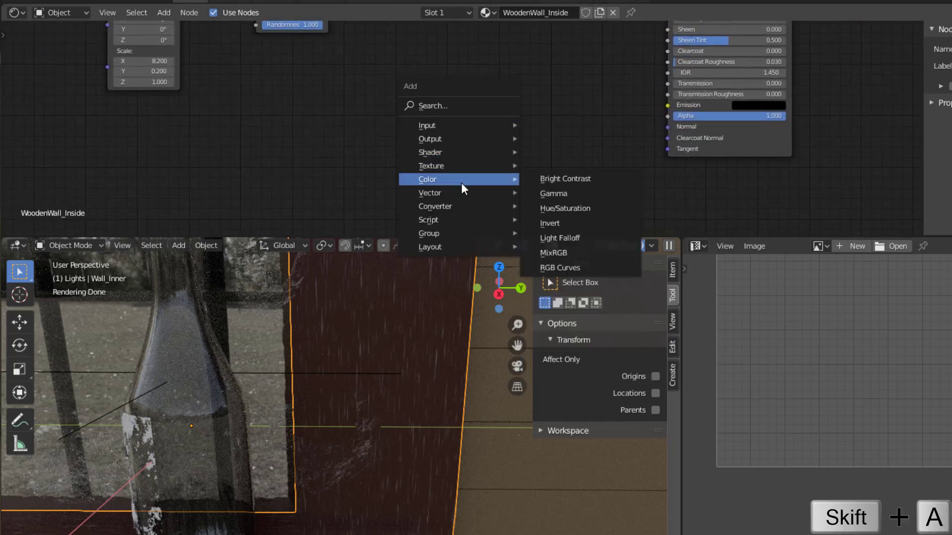
{"action": "mouse_move", "coordinate": [451, 193]}
{"action": "left_click", "coordinate": [550, 192]}
{"action": "left_click", "coordinate": [515, 97]}
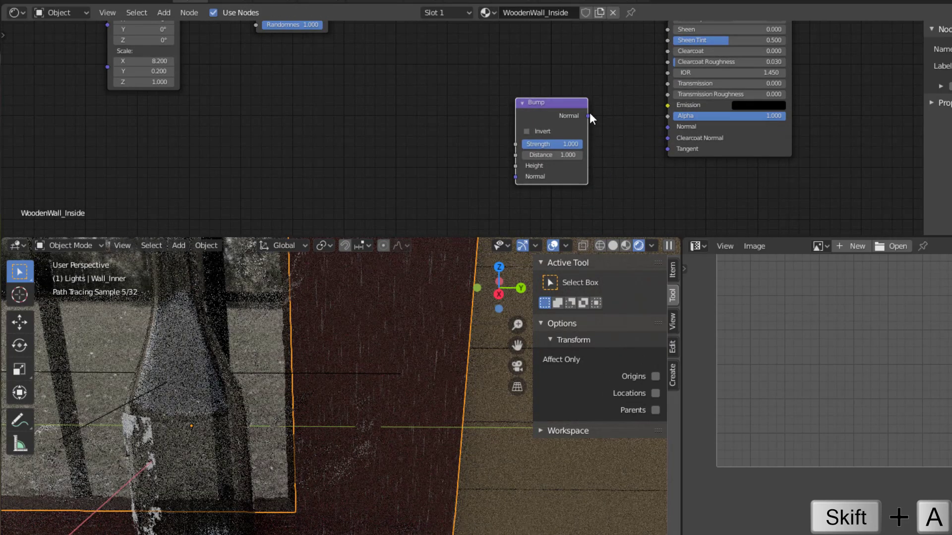
{"action": "left_click_drag", "start_coordinate": [588, 115], "coordinate": [664, 127]}
Connect the ColorRamp's Color output to the Bump node's Height input and reposition the Bump node slightly.
{"action": "scroll", "coordinate": [428, 121], "scroll_direction": "down", "scroll_amount": 2}
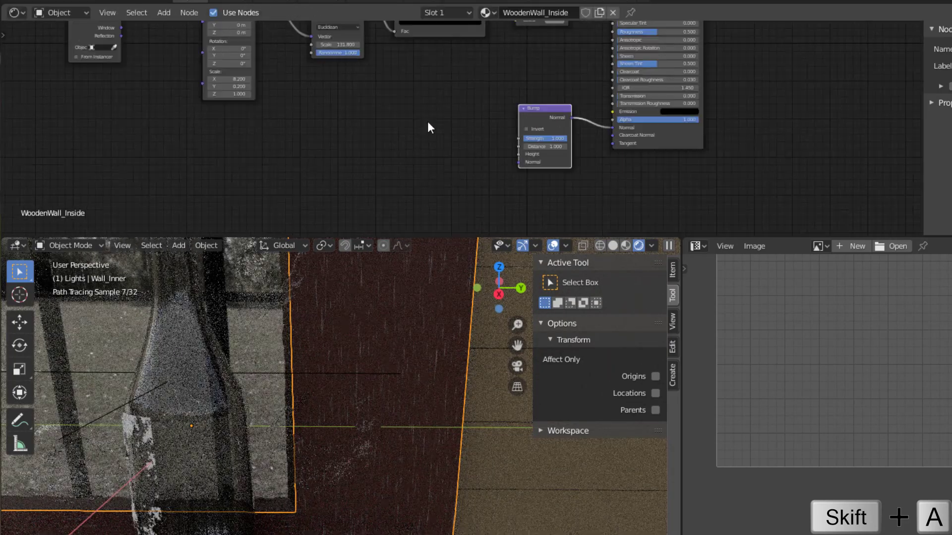
{"action": "middle_click_drag", "start_coordinate": [427, 121], "coordinate": [465, 188]}
{"action": "left_click_drag", "start_coordinate": [523, 36], "coordinate": [557, 221]}
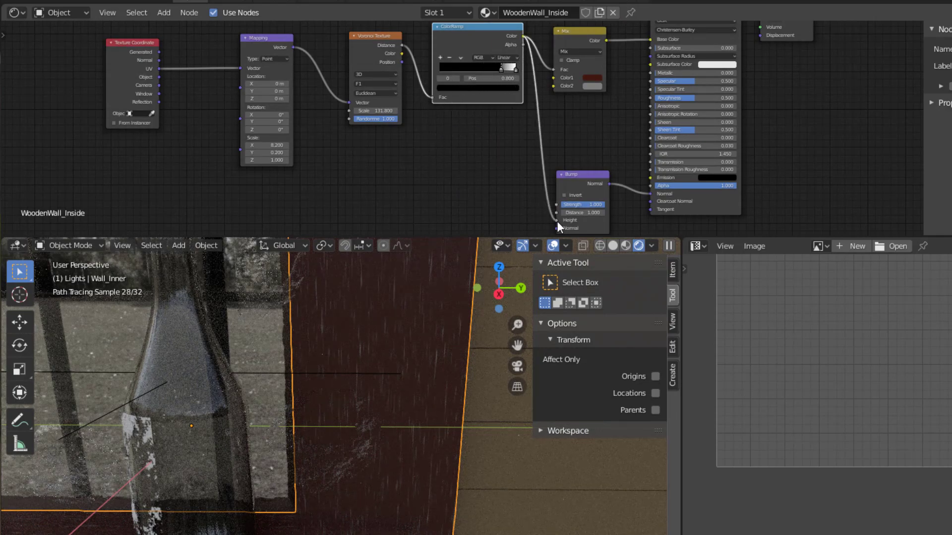
{"action": "left_click_drag", "start_coordinate": [576, 187], "coordinate": [589, 173]}
Set the Bump node's strength to 0.617 and its distance to 0.700.
{"action": "scroll", "coordinate": [404, 382], "scroll_direction": "up", "scroll_amount": 3}
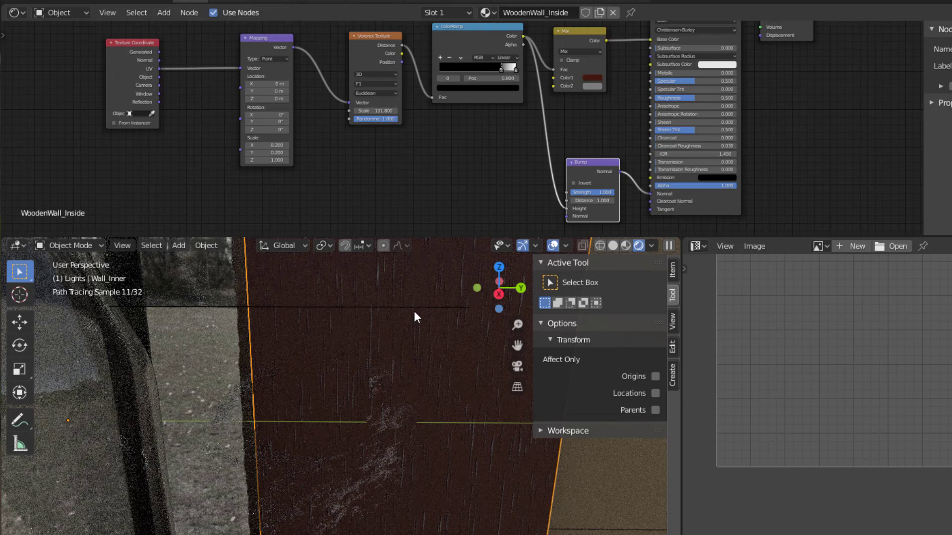
{"action": "scroll", "coordinate": [459, 177], "scroll_direction": "up", "scroll_amount": 3}
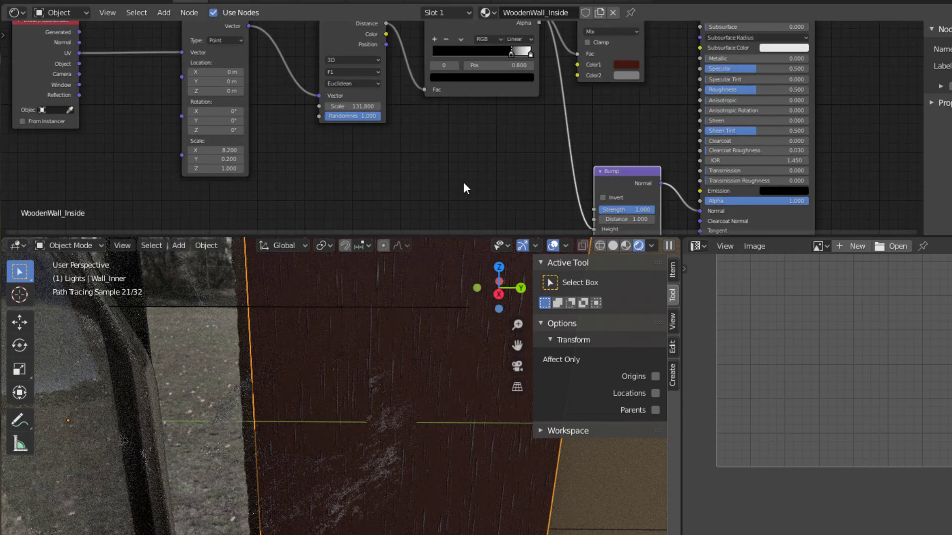
{"action": "middle_click_drag", "start_coordinate": [469, 179], "coordinate": [418, 111]}
{"action": "scroll", "coordinate": [446, 130], "scroll_direction": "up", "scroll_amount": 1}
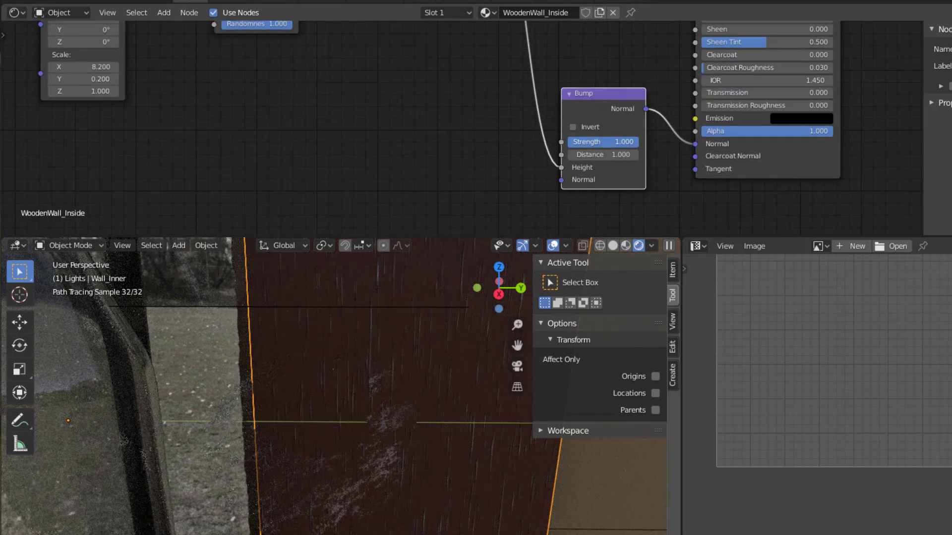
{"action": "mouse_move", "coordinate": [617, 142]}
{"action": "left_mouse_down"}
{"action": "mouse_move", "coordinate": [589, 142]}
{"action": "mouse_move", "coordinate": [609, 154]}
{"action": "left_mouse_up"}
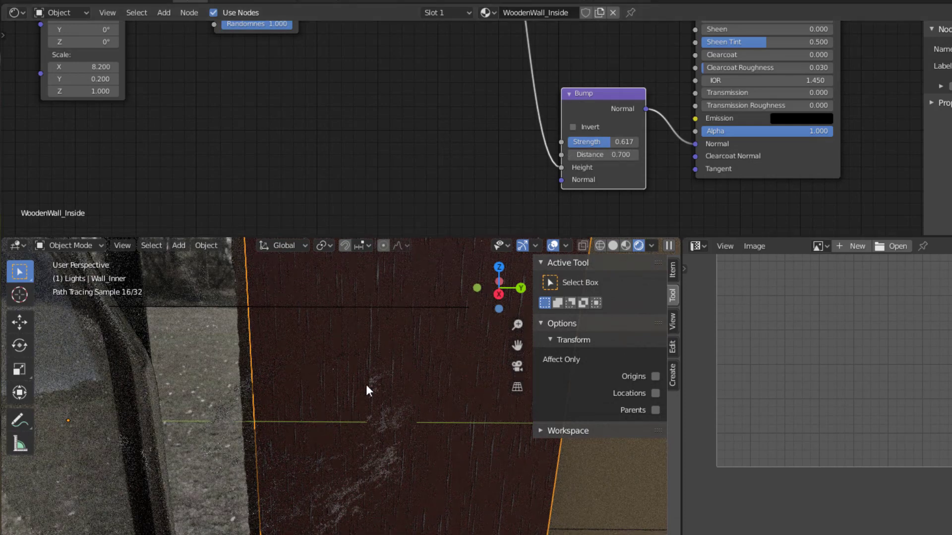
Turn the UV editor into an Image Editor and display the bottle reference photo in it.
{"action": "scroll", "coordinate": [366, 385], "scroll_direction": "down", "scroll_amount": 3}
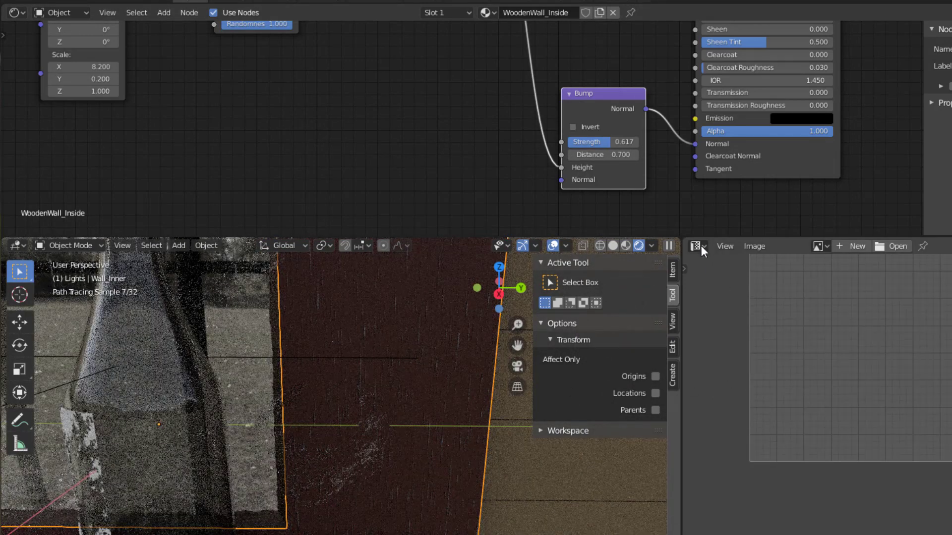
{"action": "left_click", "coordinate": [698, 246]}
{"action": "left_click", "coordinate": [723, 308]}
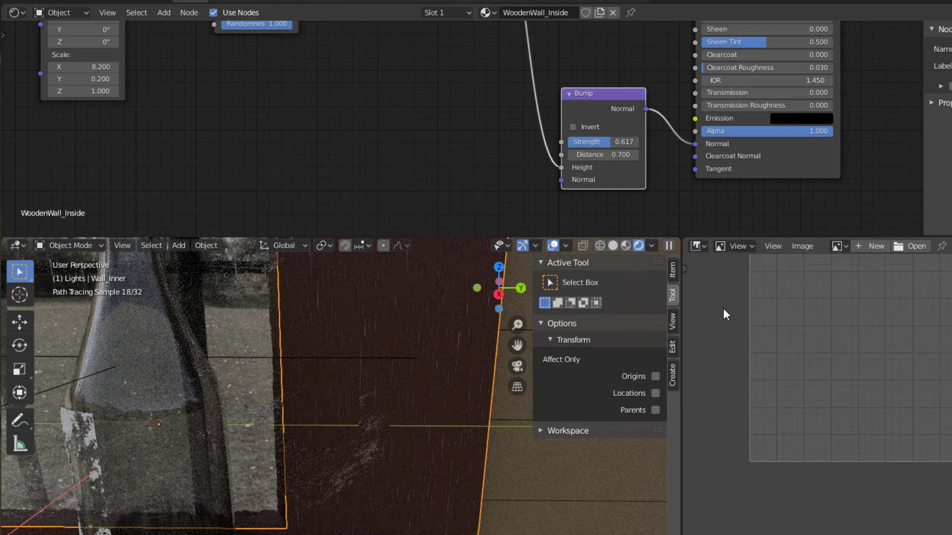
{"action": "left_click", "coordinate": [840, 247]}
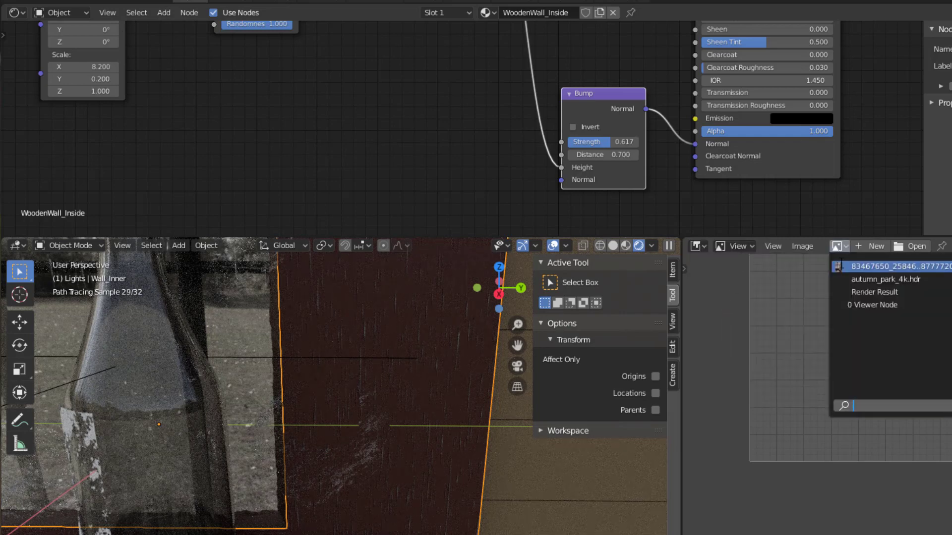
{"action": "left_click", "coordinate": [873, 267]}
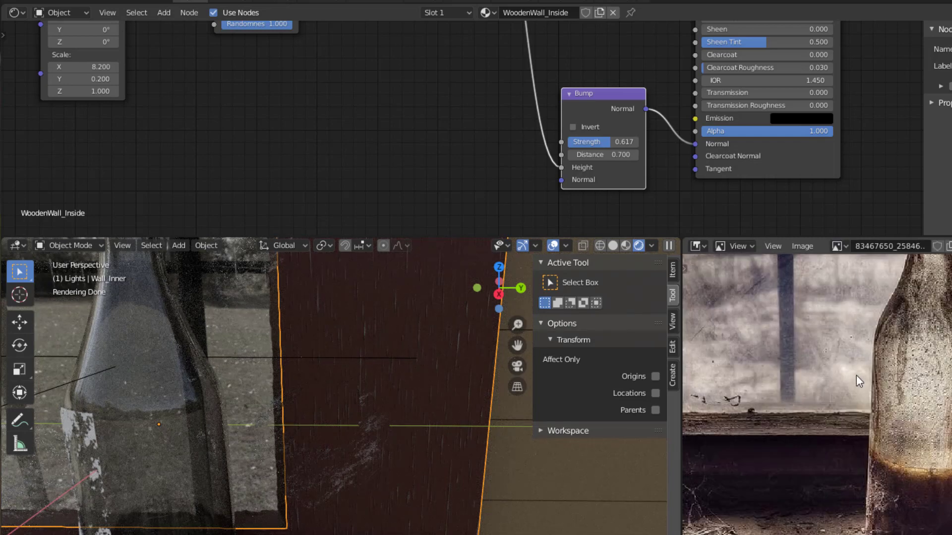
{"action": "scroll", "coordinate": [851, 388], "scroll_direction": "down", "scroll_amount": 2}
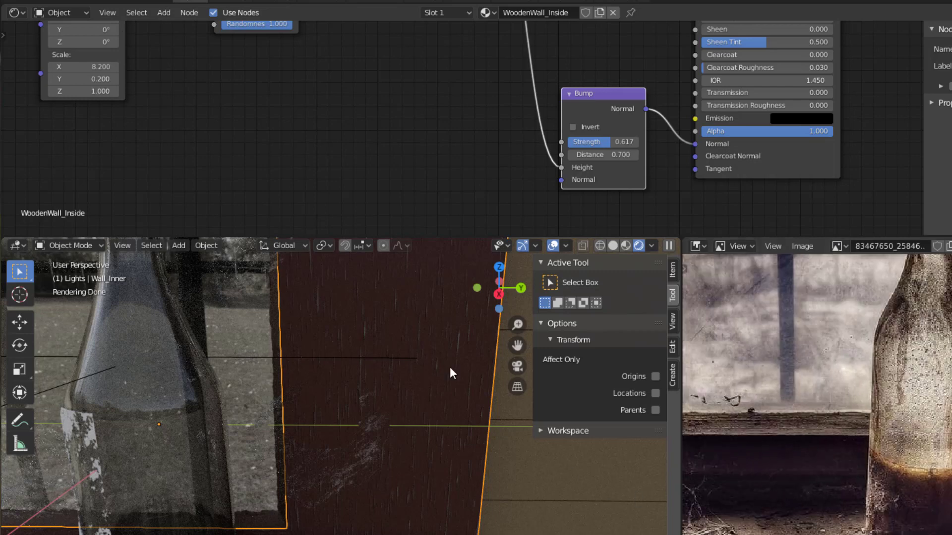
Add a Noise Texture node in the empty space below the Voronoi Texture node.
{"action": "scroll", "coordinate": [317, 108], "scroll_direction": "down", "scroll_amount": 3}
{"action": "middle_click_drag", "start_coordinate": [416, 115], "coordinate": [444, 117]}
{"action": "scroll", "coordinate": [444, 117], "scroll_direction": "down", "scroll_amount": 1}
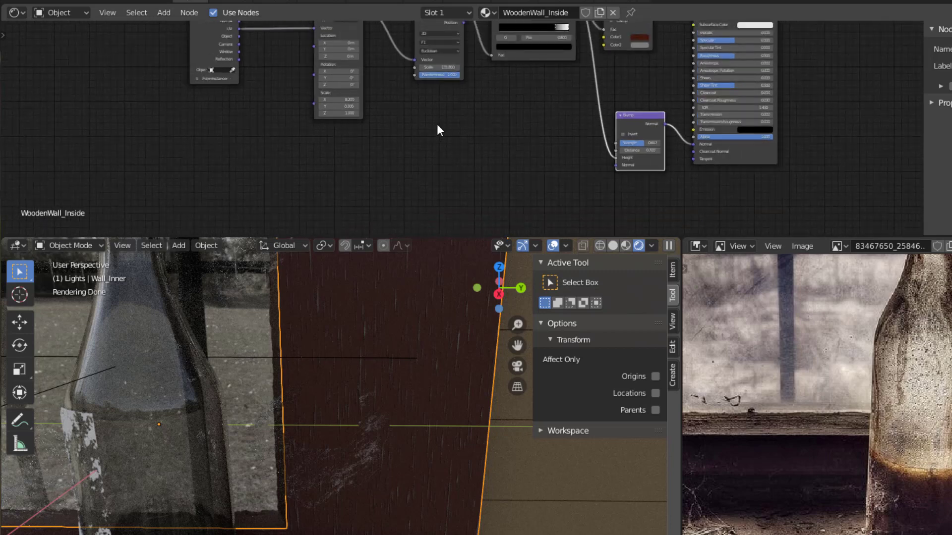
{"action": "scroll", "coordinate": [315, 453], "scroll_direction": "down", "scroll_amount": 1}
{"action": "scroll", "coordinate": [436, 174], "scroll_direction": "up", "scroll_amount": 2}
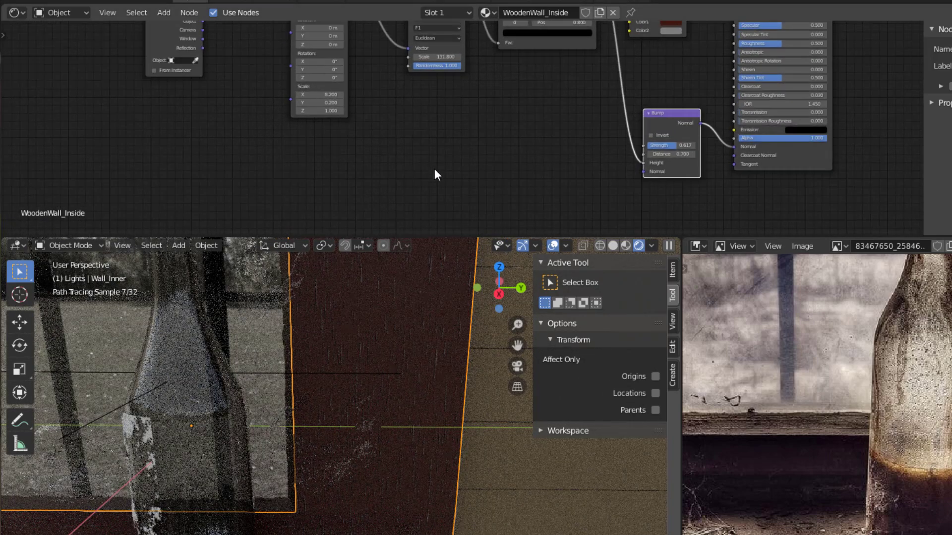
{"action": "middle_click_drag", "start_coordinate": [387, 154], "coordinate": [470, 161]}
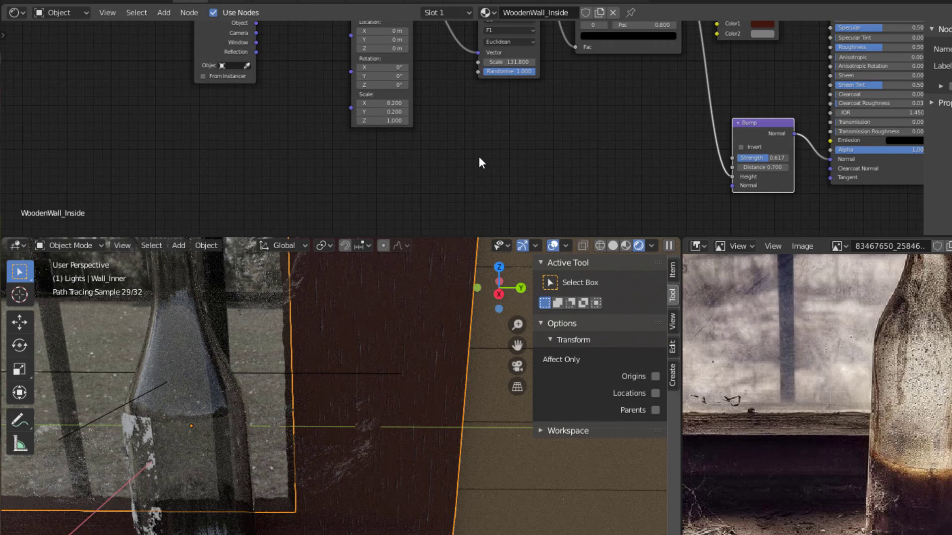
{"action": "key", "text": "shift+a"}
{"action": "mouse_move", "coordinate": [478, 157]}
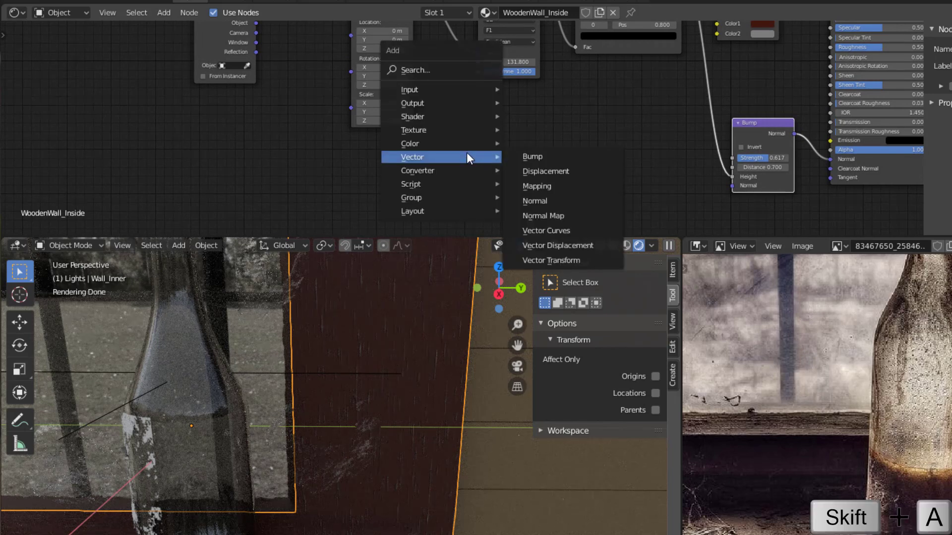
{"action": "mouse_move", "coordinate": [462, 131]}
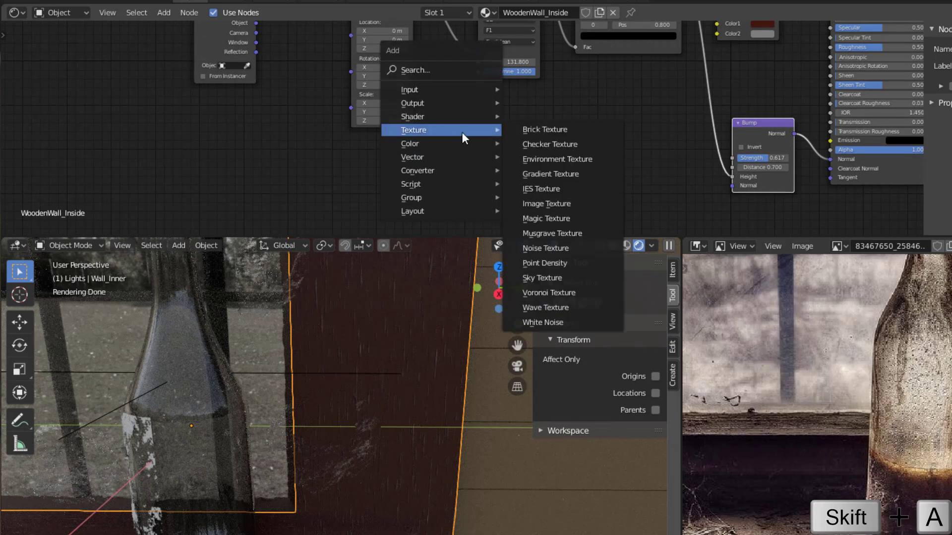
{"action": "left_click", "coordinate": [569, 249]}
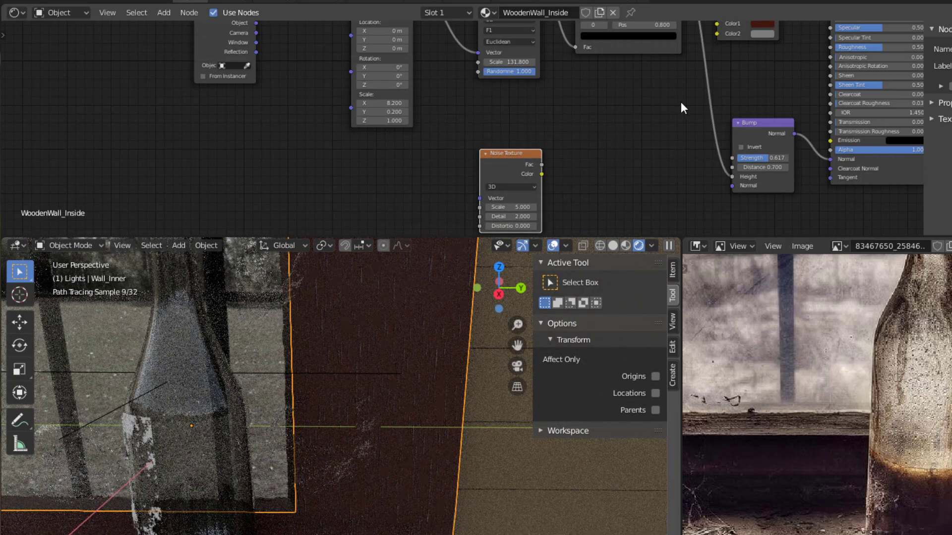
Insert an Add Math node between the ColorRamp and Bump Height, and connect the Noise Texture's Fac to its second value.
{"action": "middle_click_drag", "start_coordinate": [695, 133], "coordinate": [663, 124]}
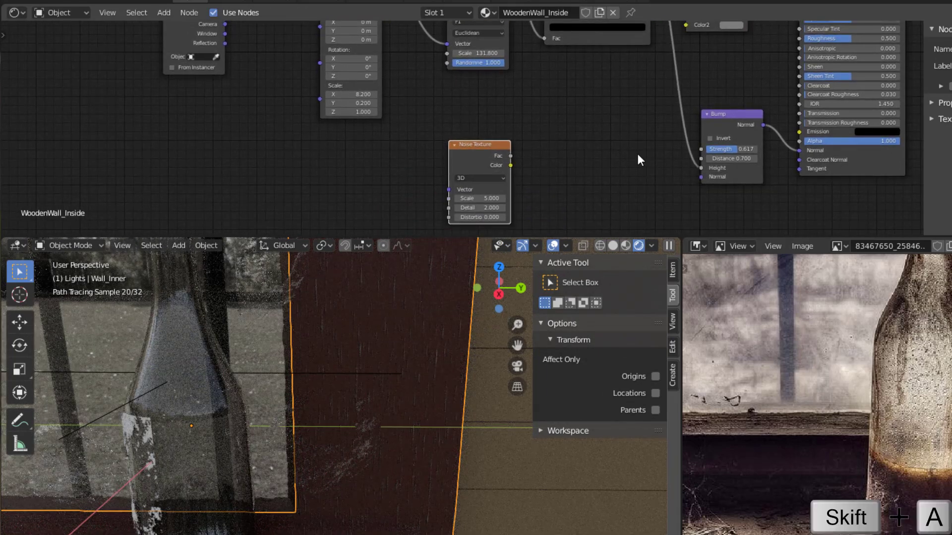
{"action": "key", "text": "shift+a"}
{"action": "mouse_move", "coordinate": [593, 173]}
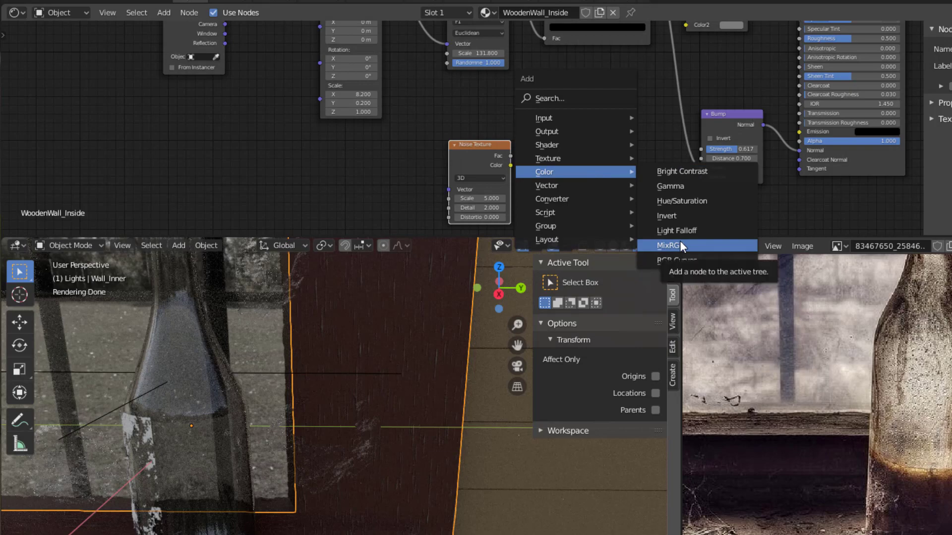
{"action": "mouse_move", "coordinate": [571, 199]}
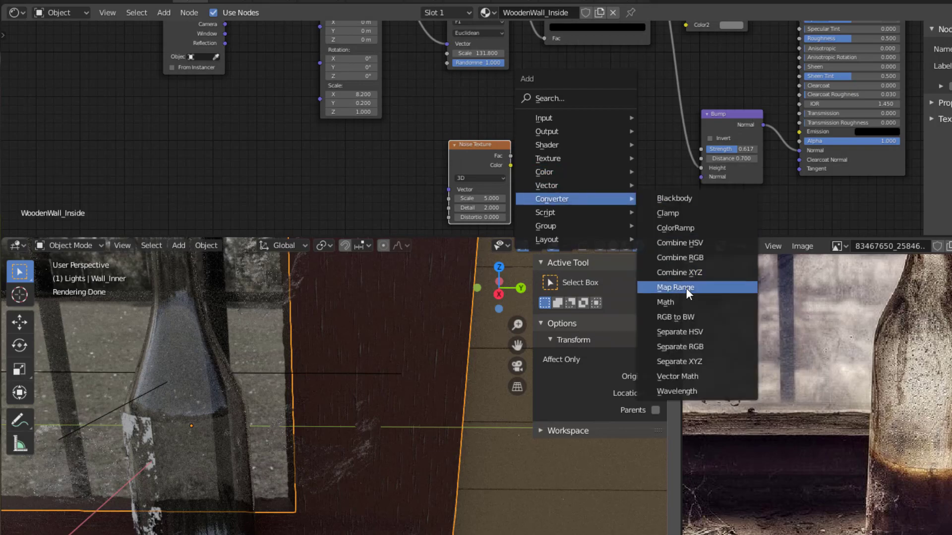
{"action": "left_click", "coordinate": [686, 303]}
{"action": "left_click", "coordinate": [714, 149]}
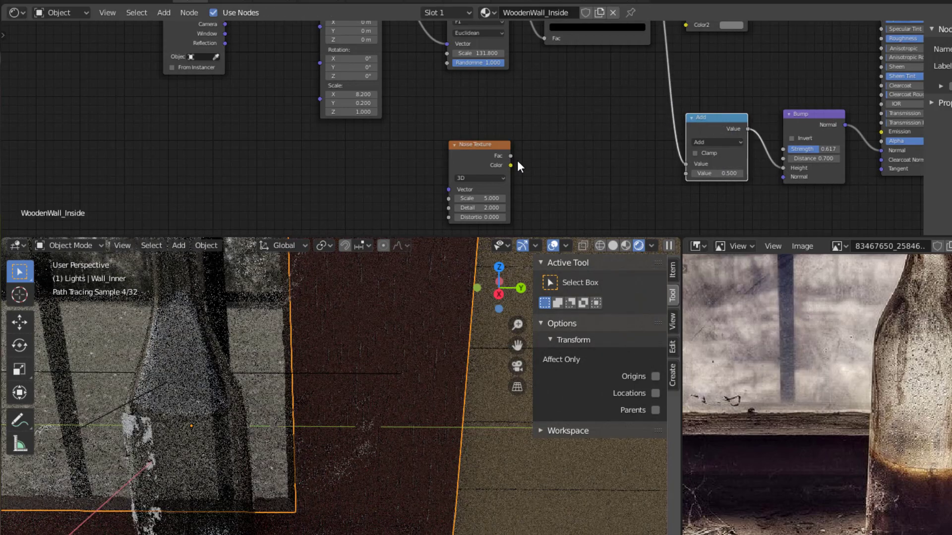
{"action": "mouse_move", "coordinate": [512, 152]}
{"action": "left_mouse_down"}
{"action": "mouse_move", "coordinate": [647, 174]}
{"action": "mouse_move", "coordinate": [641, 178]}
{"action": "left_mouse_up"}
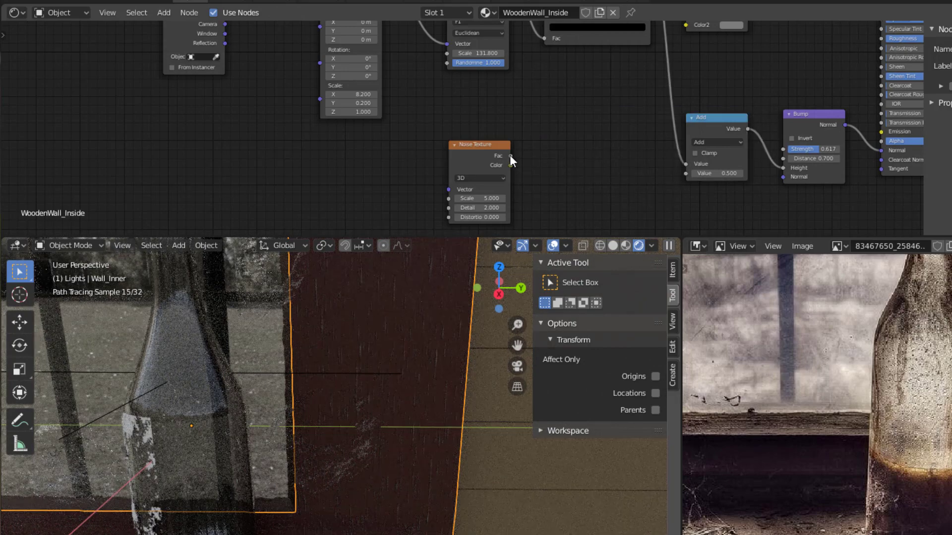
{"action": "left_click_drag", "start_coordinate": [511, 156], "coordinate": [685, 174]}
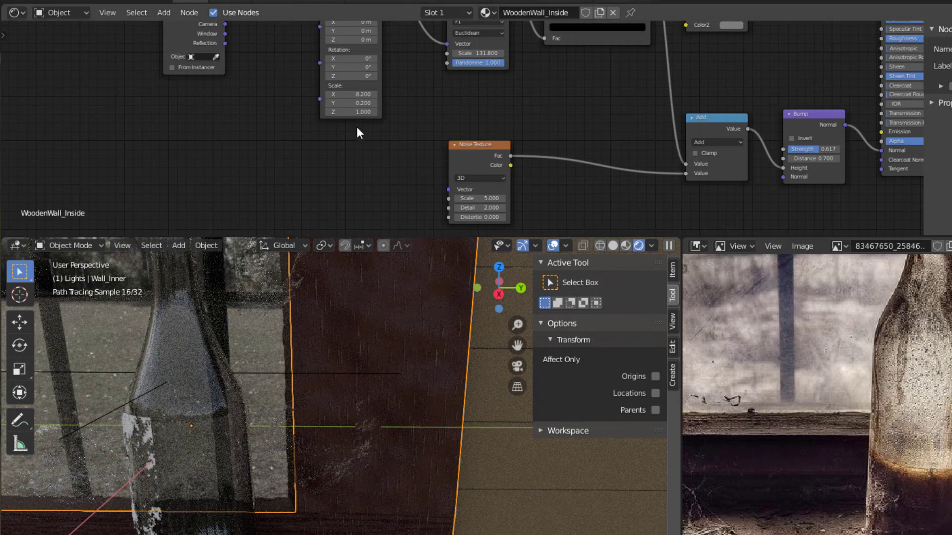
Move the Texture Coordinate node lower and connect its Object output to the Noise Texture's Vector input.
{"action": "left_click_drag", "start_coordinate": [201, 46], "coordinate": [170, 138]}
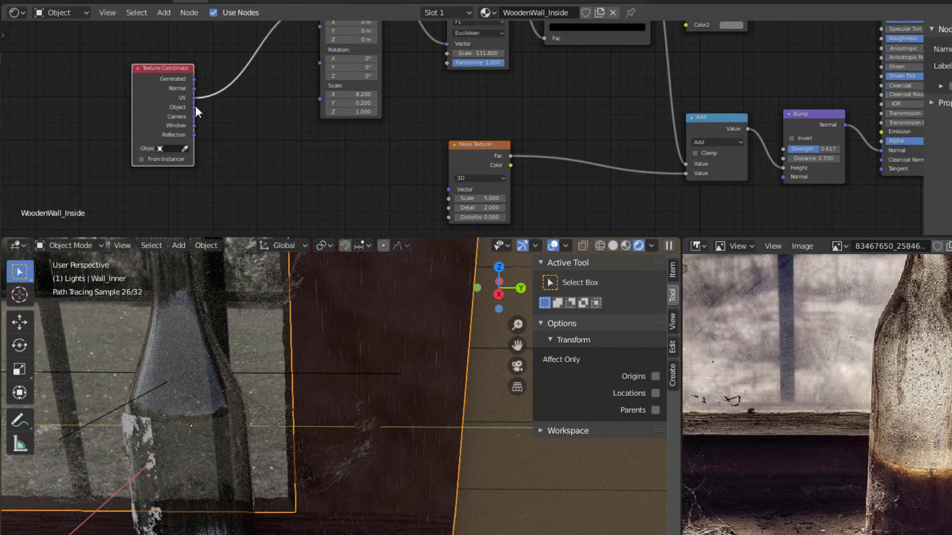
{"action": "left_click_drag", "start_coordinate": [431, 210], "coordinate": [449, 189]}
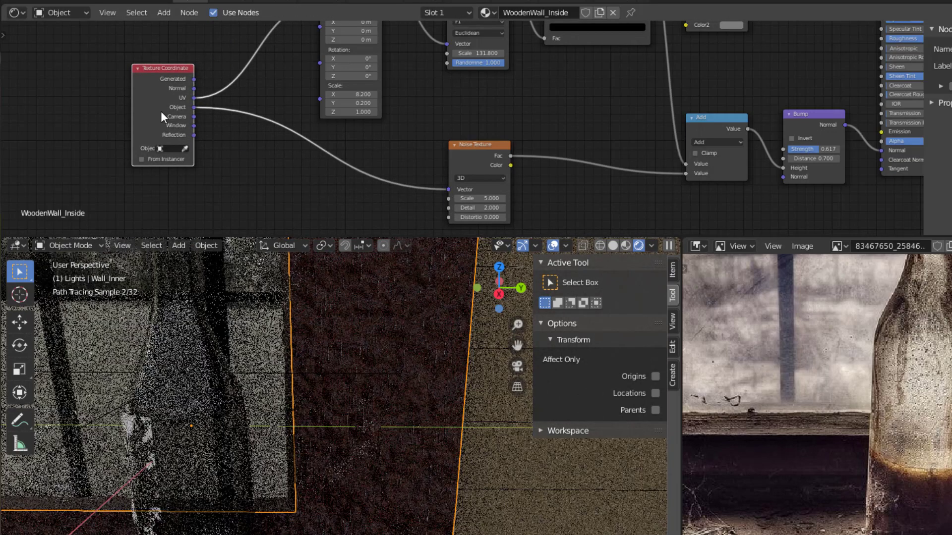
{"action": "left_click_drag", "start_coordinate": [157, 88], "coordinate": [171, 86]}
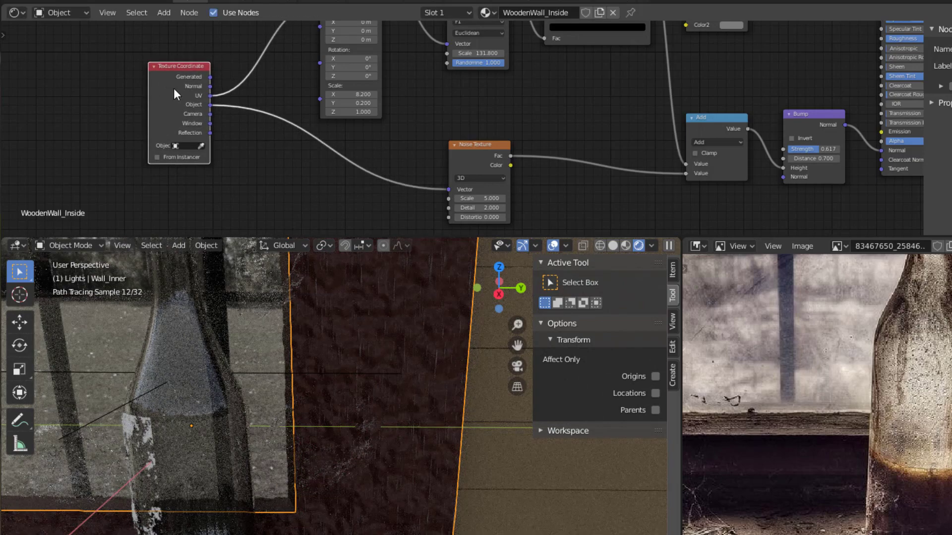
Set the Noise Texture's scale to 2.100 and its detail to 6.200.
{"action": "scroll", "coordinate": [379, 214], "scroll_direction": "up", "scroll_amount": 1}
{"action": "middle_click_drag", "start_coordinate": [379, 214], "coordinate": [385, 163]}
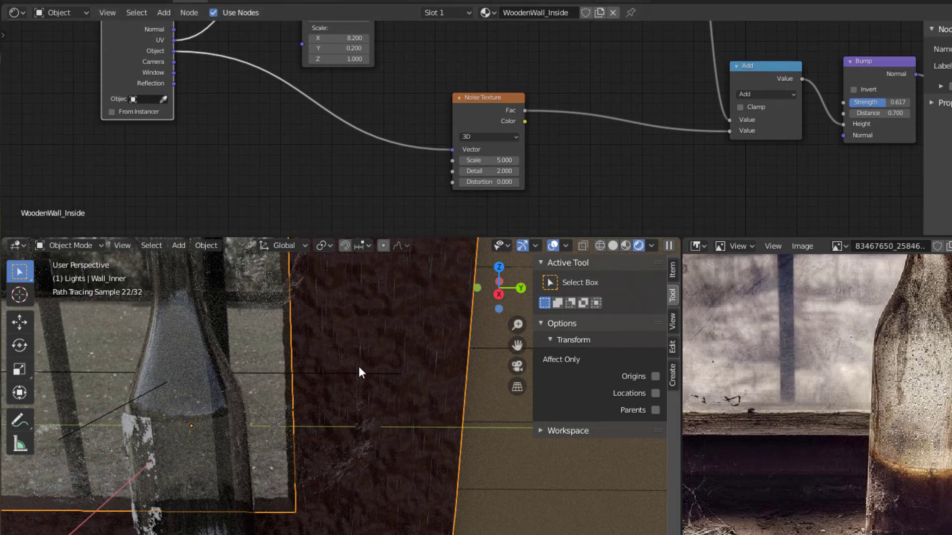
{"action": "scroll", "coordinate": [546, 167], "scroll_direction": "up", "scroll_amount": 1}
{"action": "left_click_drag", "start_coordinate": [515, 169], "coordinate": [490, 218]}
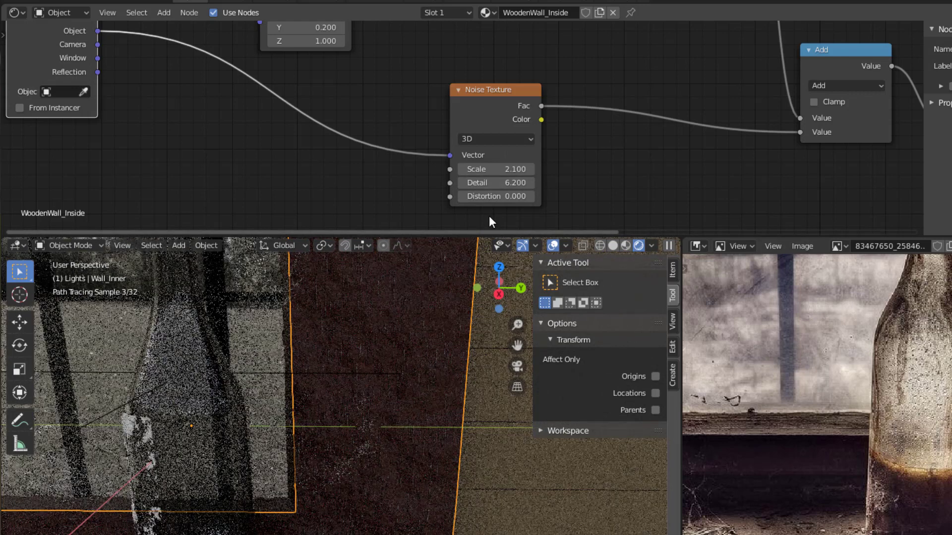
{"action": "middle_click_drag", "start_coordinate": [600, 193], "coordinate": [457, 197]}
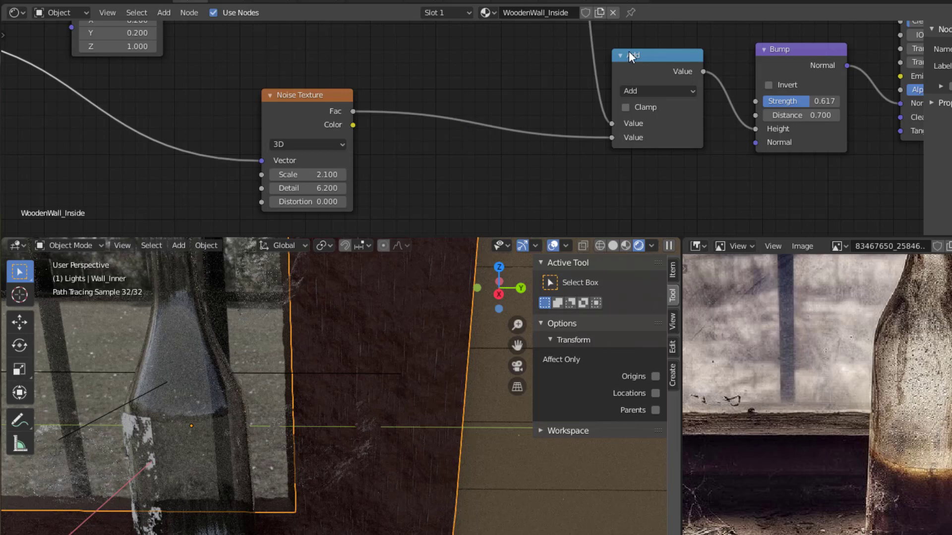
Duplicate the Add Math node into the link between the Noise Texture and Add nodes, and change its operation to Multiply.
{"action": "left_click", "coordinate": [646, 59]}
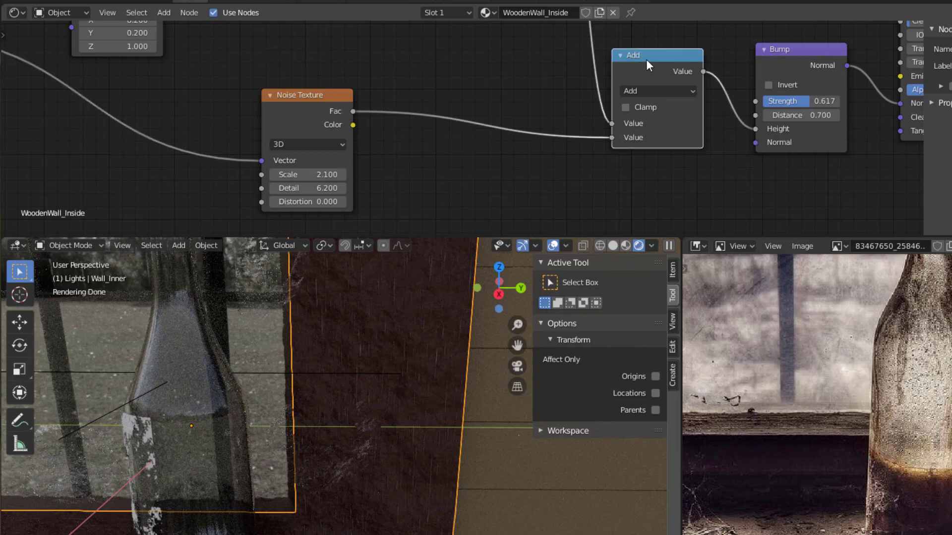
{"action": "key", "text": "shift+d"}
{"action": "left_click", "coordinate": [453, 140]}
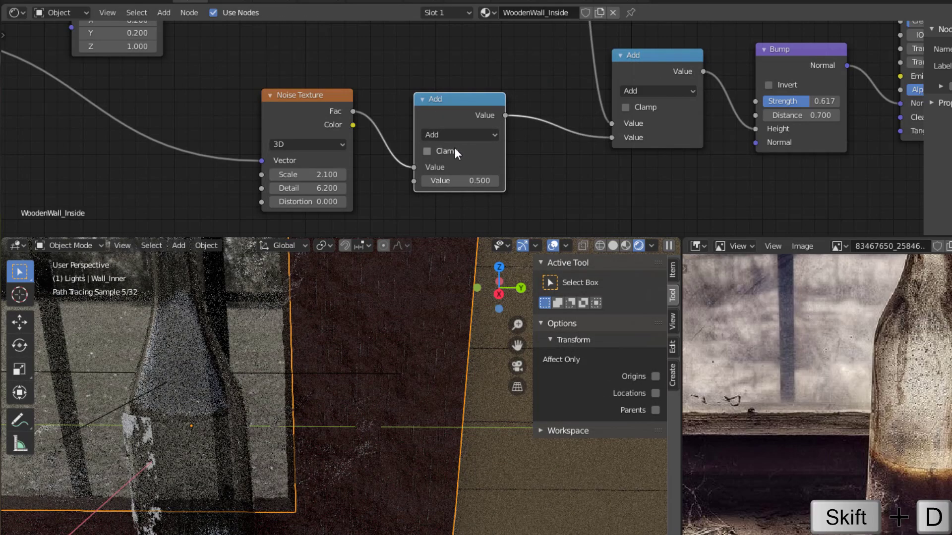
{"action": "left_click", "coordinate": [452, 136]}
{"action": "left_click", "coordinate": [446, 211]}
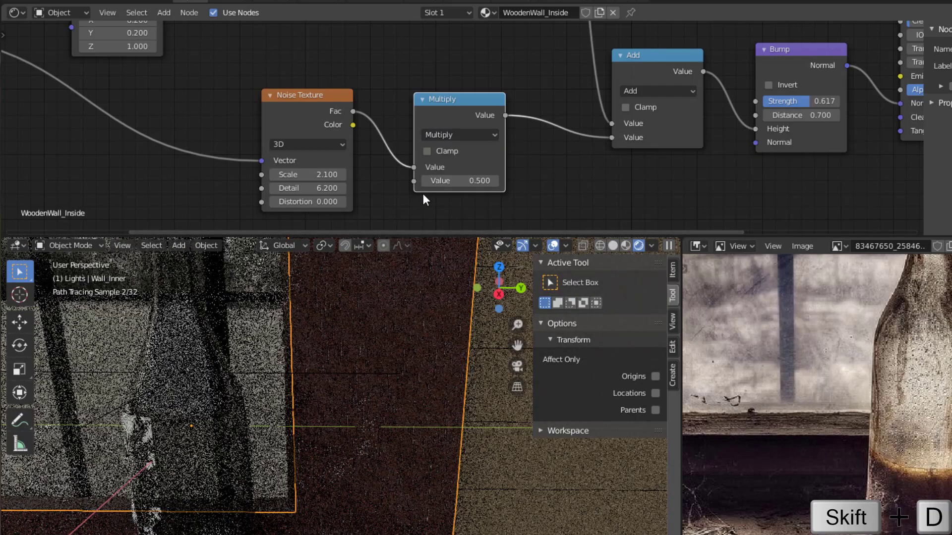
Set the Multiply node's second value to 0.200.
{"action": "left_click", "coordinate": [441, 181]}
{"action": "type", "text": "0.1"}
{"action": "key", "text": "Return"}
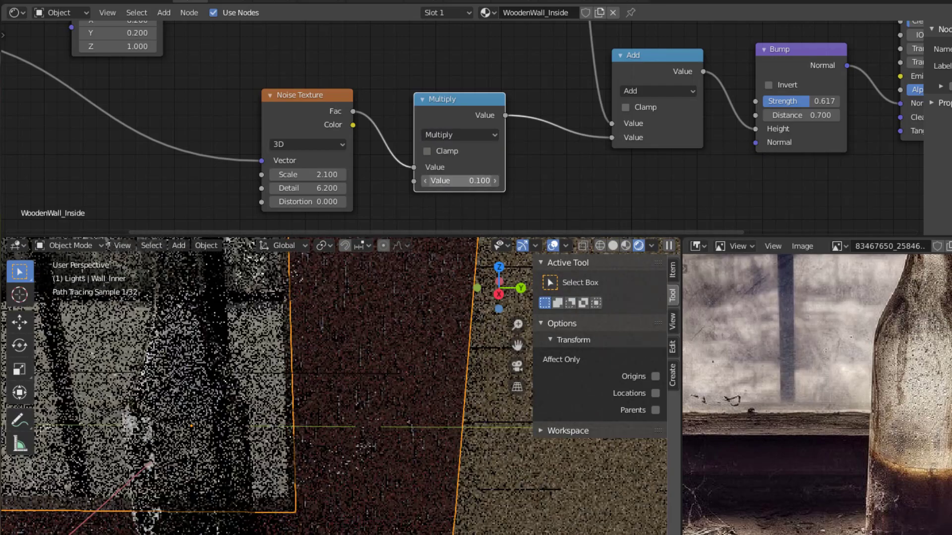
{"action": "left_click", "coordinate": [495, 180]}
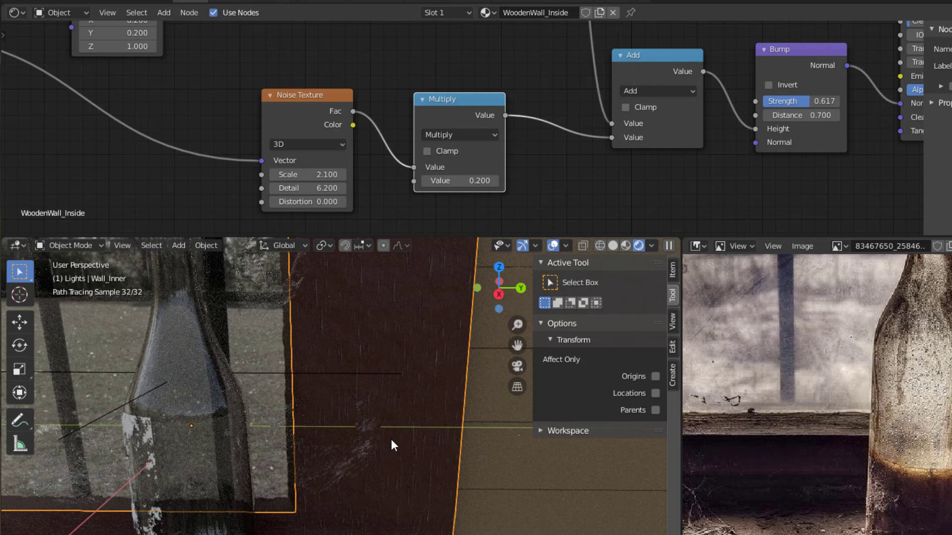
Duplicate the Mix node into the link between Mix and the Principled BSDF Base Color, and set its blend mode to Overlay.
{"action": "scroll", "coordinate": [591, 171], "scroll_direction": "down", "scroll_amount": 2}
{"action": "middle_click_drag", "start_coordinate": [642, 160], "coordinate": [573, 182]}
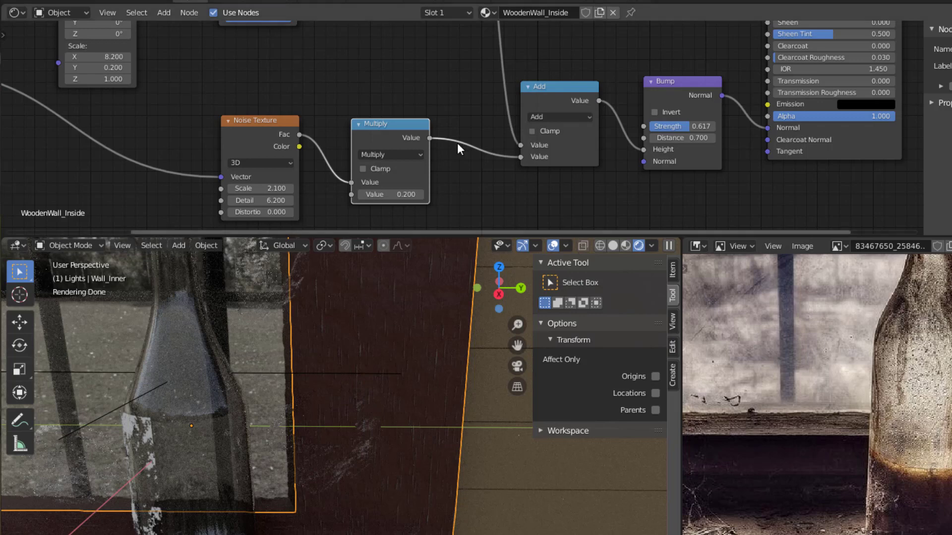
{"action": "scroll", "coordinate": [459, 135], "scroll_direction": "down", "scroll_amount": 4}
{"action": "middle_click_drag", "start_coordinate": [531, 68], "coordinate": [512, 199]}
{"action": "scroll", "coordinate": [537, 169], "scroll_direction": "up", "scroll_amount": 3}
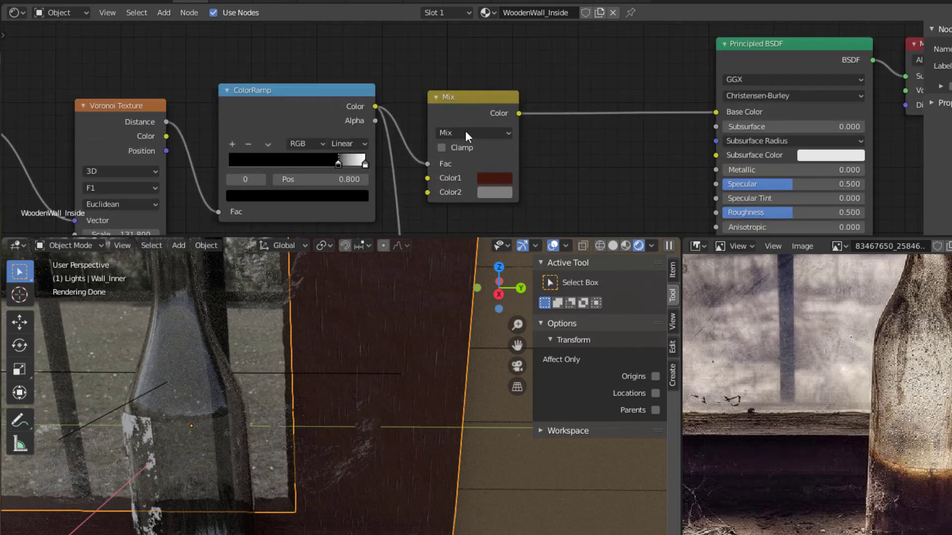
{"action": "left_click", "coordinate": [457, 96]}
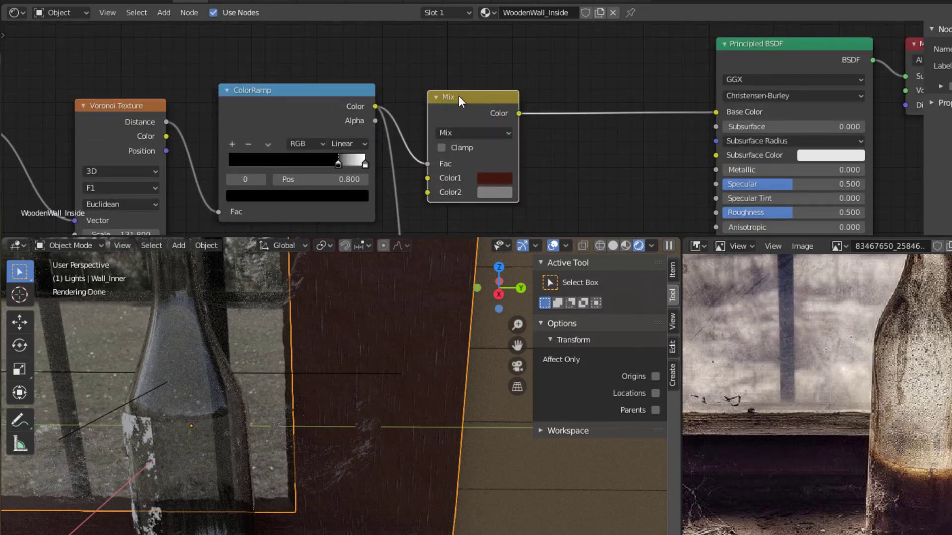
{"action": "key", "text": "shift+d"}
{"action": "left_click", "coordinate": [604, 86]}
{"action": "left_click", "coordinate": [622, 121]}
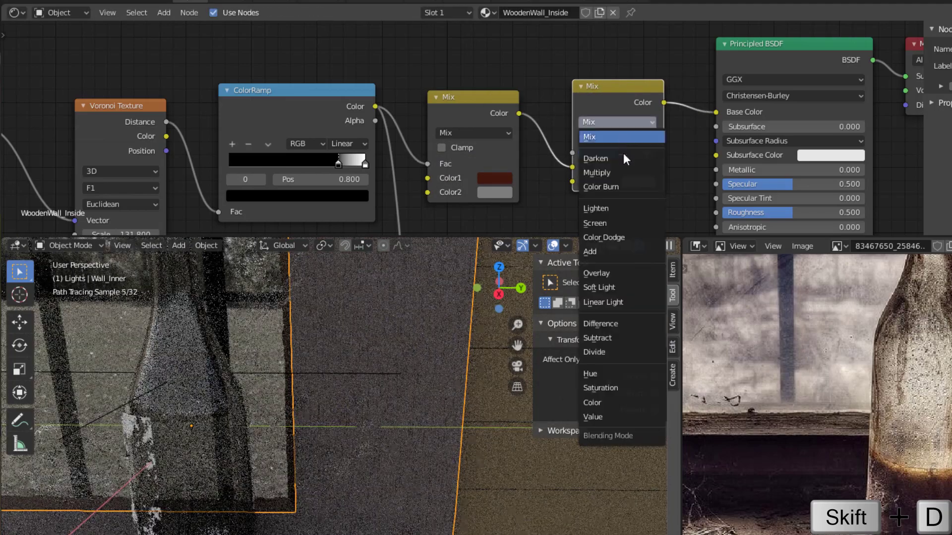
{"action": "left_click", "coordinate": [610, 272]}
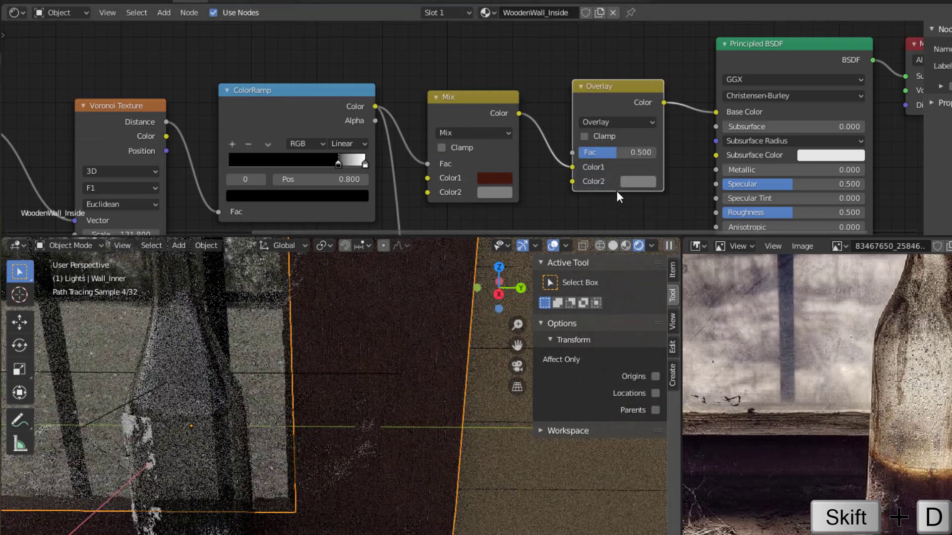
Set the Overlay node's Fac to 1.000 and its Color2 to a light pink.
{"action": "left_click_drag", "start_coordinate": [609, 158], "coordinate": [649, 158]}
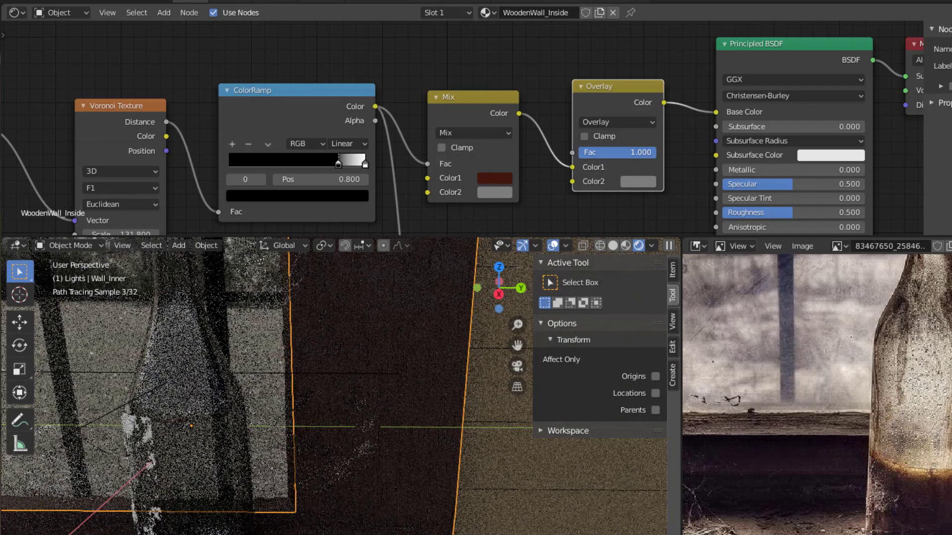
{"action": "left_click", "coordinate": [636, 181]}
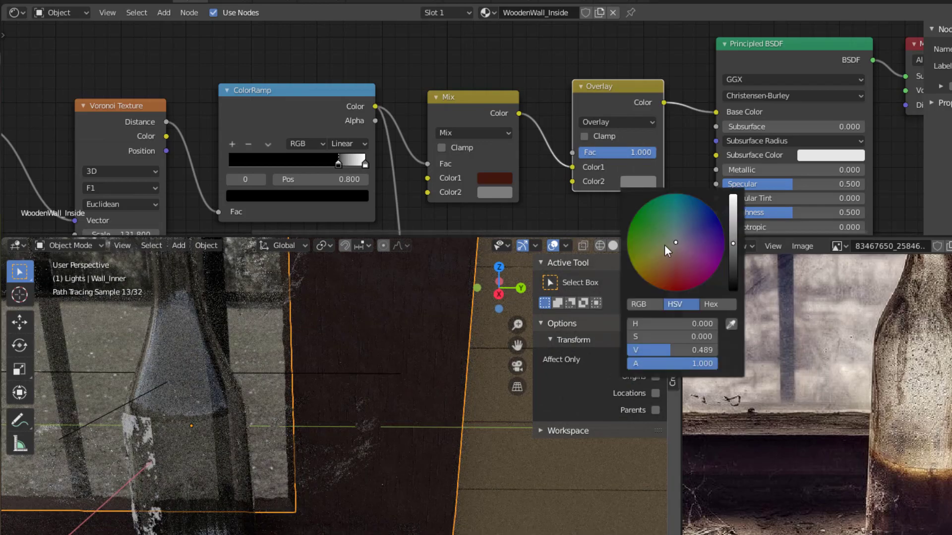
{"action": "left_click_drag", "start_coordinate": [665, 245], "coordinate": [701, 230]}
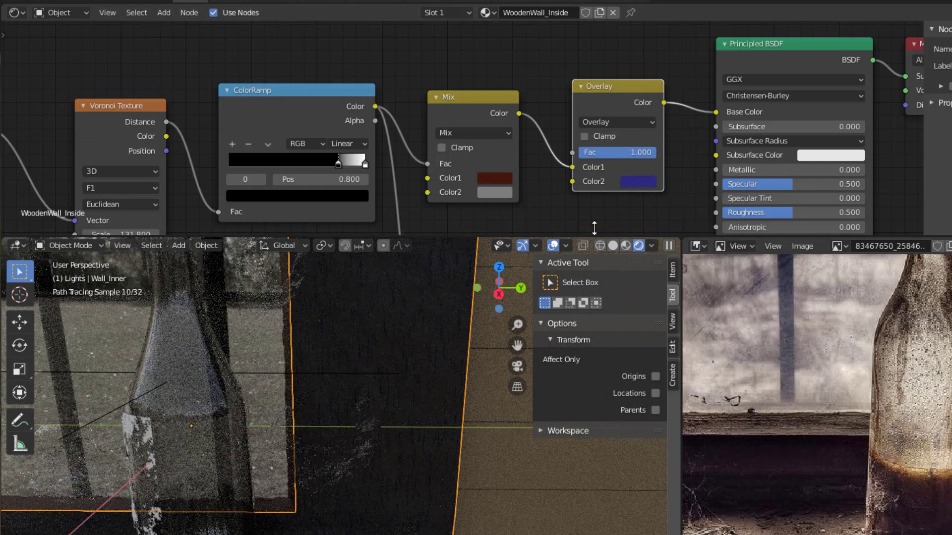
{"action": "left_click", "coordinate": [627, 181]}
{"action": "left_click_drag", "start_coordinate": [700, 242], "coordinate": [676, 250]}
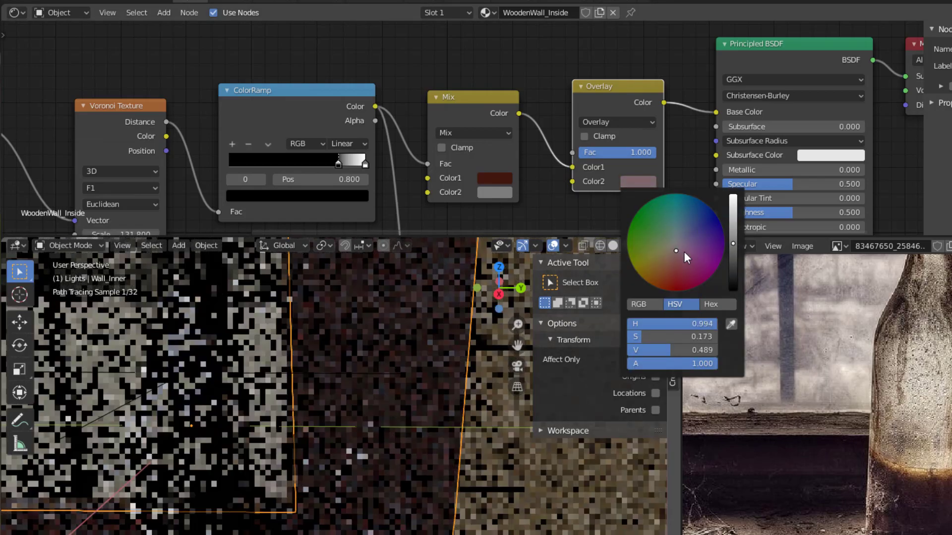
{"action": "left_click_drag", "start_coordinate": [732, 243], "coordinate": [732, 198]}
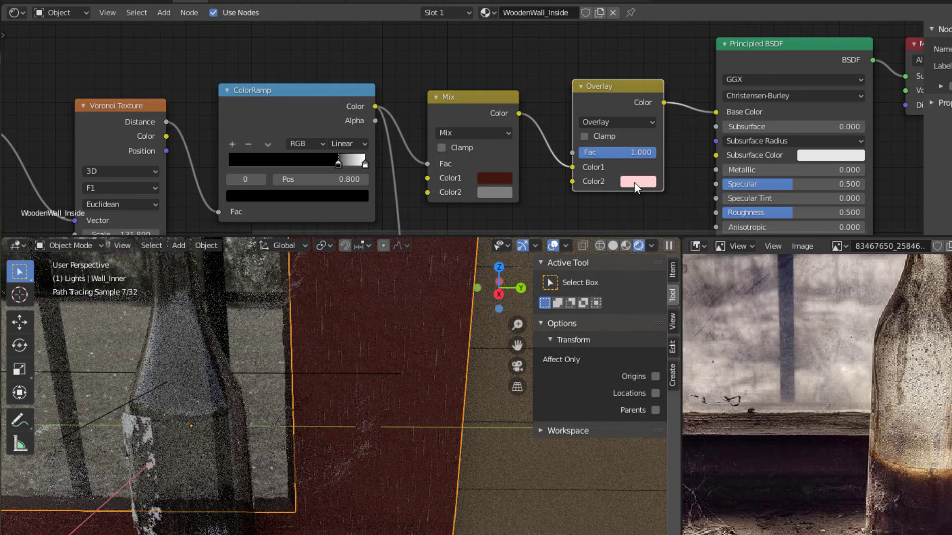
Space out the Overlay and Mix nodes, moving Overlay closer to the Principled BSDF and Mix slightly higher.
{"action": "scroll", "coordinate": [621, 186], "scroll_direction": "down", "scroll_amount": 3}
{"action": "middle_click_drag", "start_coordinate": [622, 189], "coordinate": [677, 195]}
{"action": "left_click_drag", "start_coordinate": [625, 98], "coordinate": [642, 99]}
{"action": "left_click_drag", "start_coordinate": [555, 121], "coordinate": [551, 94]}
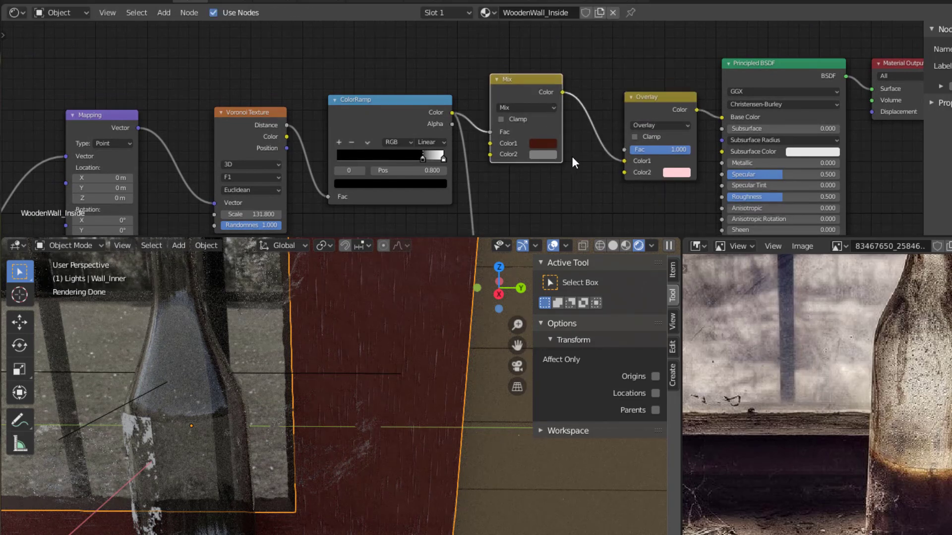
Move the Bump, Add, Multiply and Noise Texture nodes lower to free space beneath the Voronoi Texture and ColorRamp nodes.
{"action": "scroll", "coordinate": [572, 163], "scroll_direction": "down", "scroll_amount": 2}
{"action": "middle_click_drag", "start_coordinate": [563, 166], "coordinate": [523, 60]}
{"action": "scroll", "coordinate": [595, 117], "scroll_direction": "up", "scroll_amount": 2}
{"action": "left_click_drag", "start_coordinate": [650, 135], "coordinate": [660, 198]}
{"action": "left_click_drag", "start_coordinate": [539, 141], "coordinate": [519, 203]}
{"action": "left_click_drag", "start_coordinate": [360, 177], "coordinate": [358, 220]}
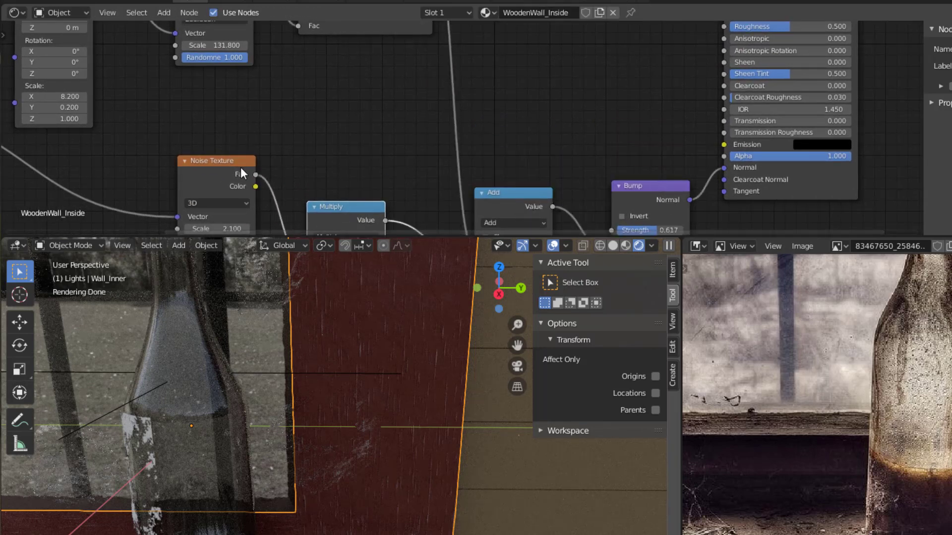
{"action": "left_click_drag", "start_coordinate": [239, 167], "coordinate": [238, 233]}
Add a second ColorRamp node in the free space above the Multiply node.
{"action": "middle_click_drag", "start_coordinate": [375, 139], "coordinate": [292, 242]}
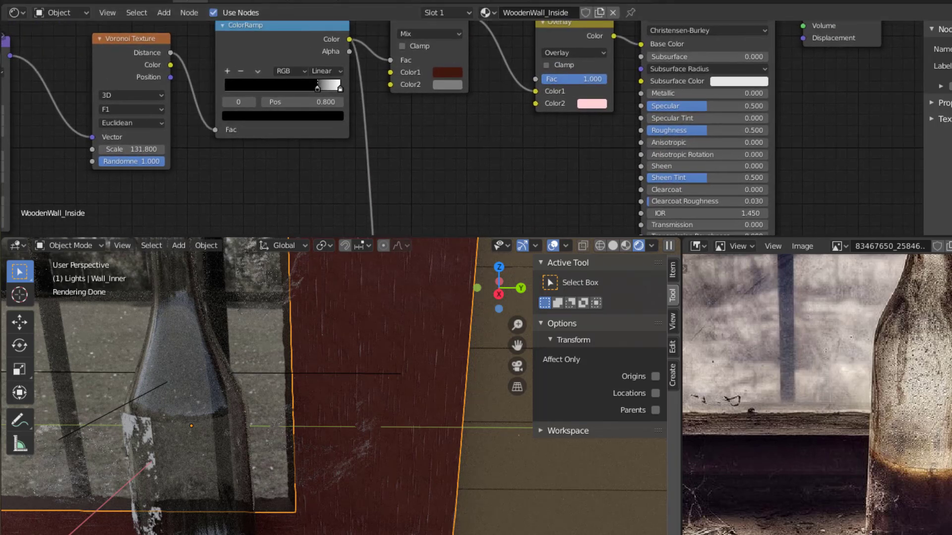
{"action": "middle_click_drag", "start_coordinate": [445, 140], "coordinate": [709, 54]}
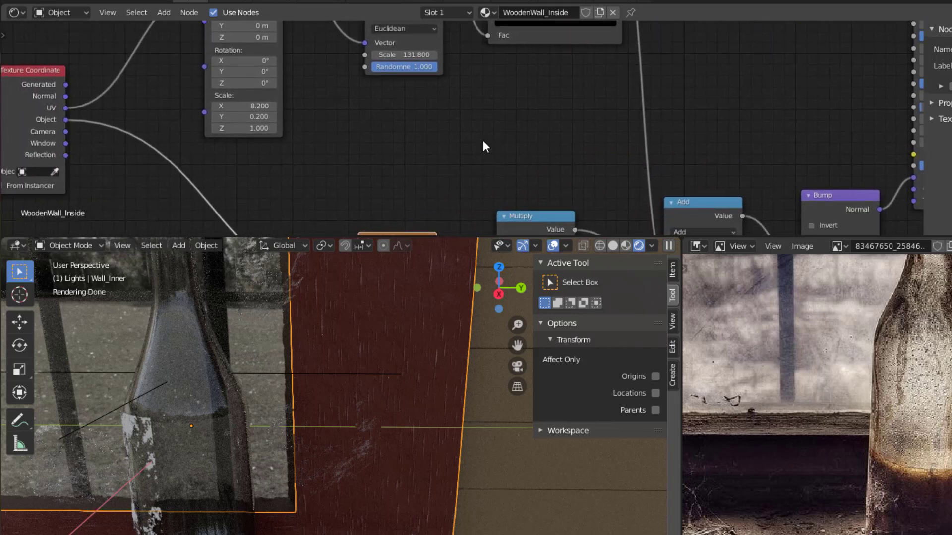
{"action": "key", "text": "shift+a"}
{"action": "mouse_move", "coordinate": [487, 125]}
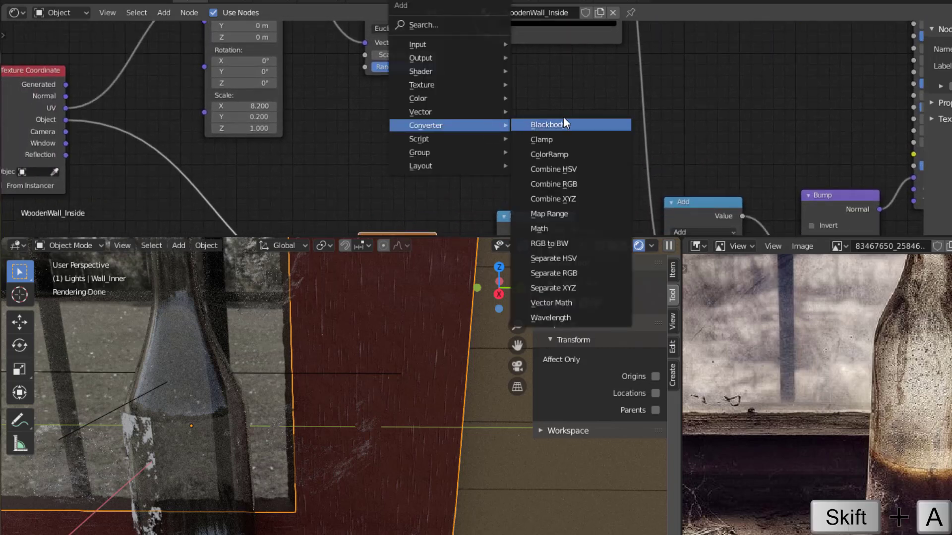
{"action": "left_click", "coordinate": [569, 153]}
{"action": "left_click", "coordinate": [471, 78]}
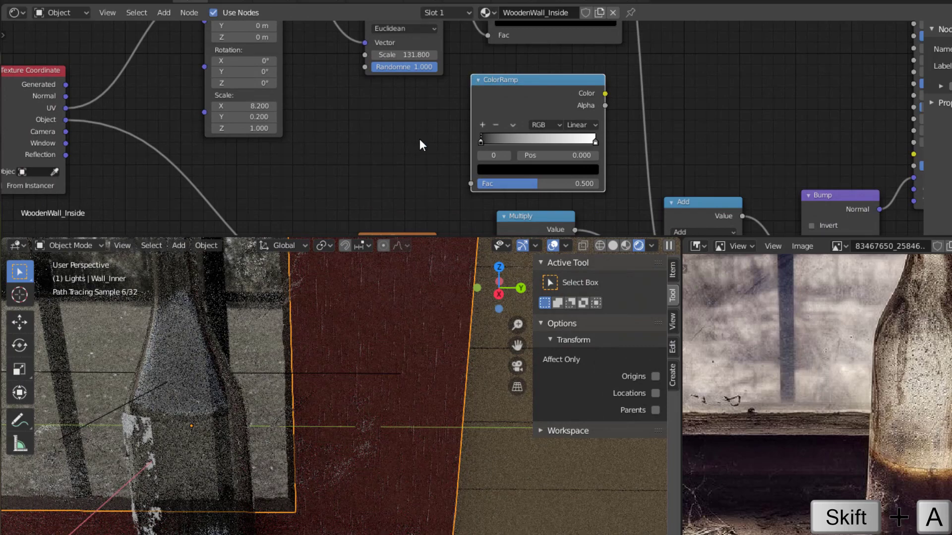
Duplicate the Noise Texture node and place the copy beside the new ColorRamp node.
{"action": "scroll", "coordinate": [419, 139], "scroll_direction": "down", "scroll_amount": 1}
{"action": "middle_click_drag", "start_coordinate": [419, 145], "coordinate": [461, 89]}
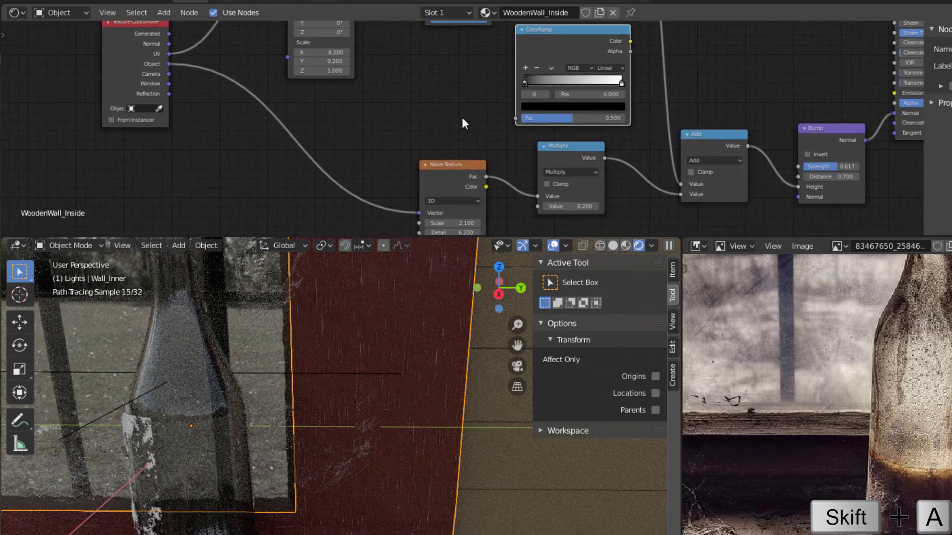
{"action": "scroll", "coordinate": [463, 121], "scroll_direction": "up", "scroll_amount": 2}
{"action": "left_click", "coordinate": [437, 189]}
{"action": "key", "text": "shift+d"}
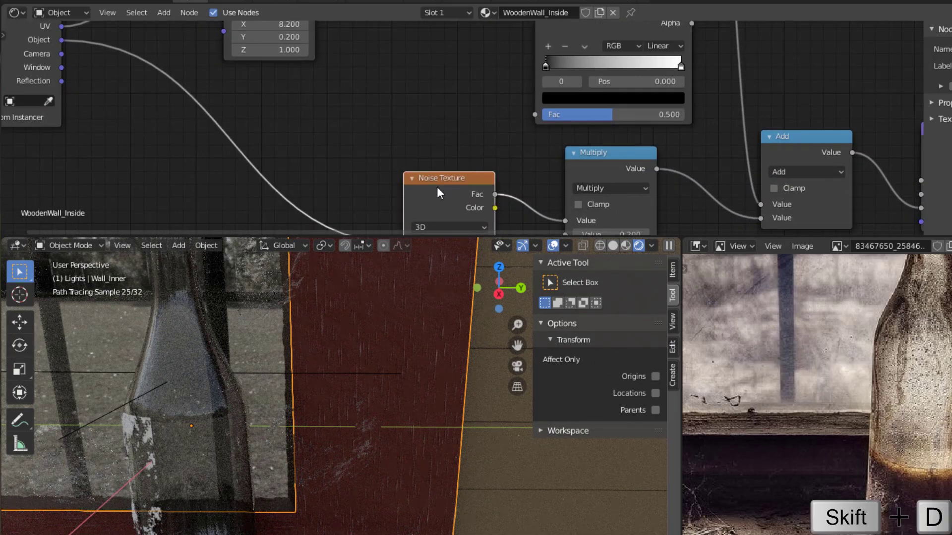
{"action": "left_click", "coordinate": [482, 91]}
Connect the duplicated Noise Texture's Fac to the new ColorRamp's Fac, and the Texture Coordinate's Object output to its Vector input.
{"action": "scroll", "coordinate": [489, 92], "scroll_direction": "down", "scroll_amount": 1}
{"action": "middle_click_drag", "start_coordinate": [489, 92], "coordinate": [470, 123]}
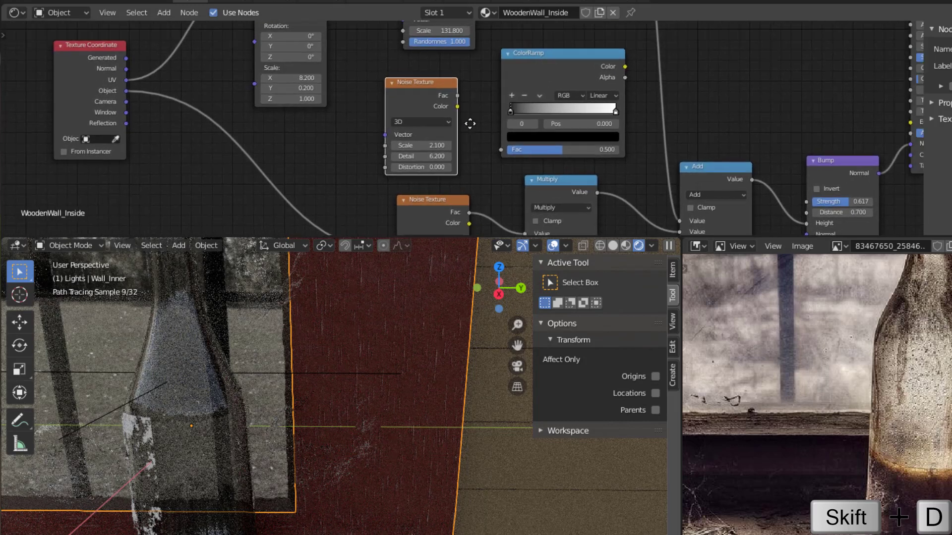
{"action": "left_click_drag", "start_coordinate": [457, 96], "coordinate": [501, 150]}
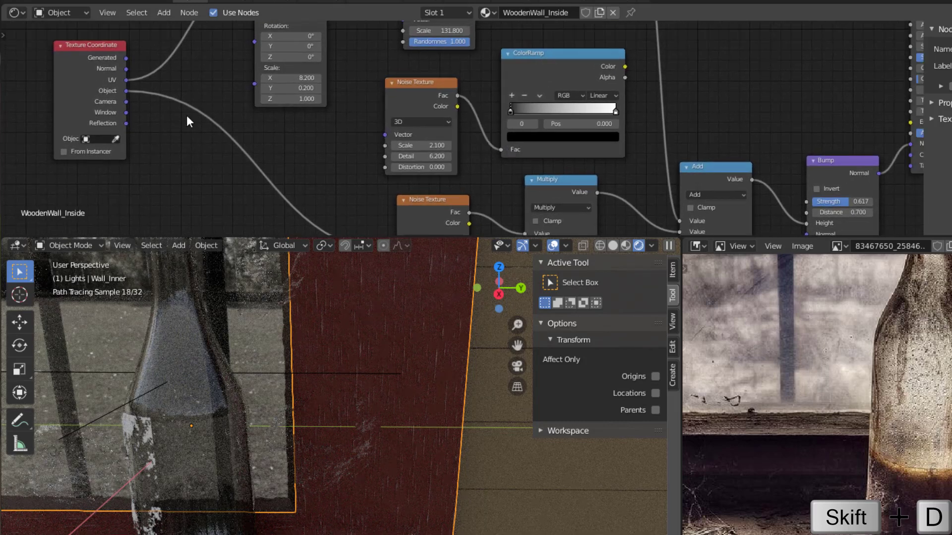
{"action": "left_click_drag", "start_coordinate": [126, 91], "coordinate": [385, 135]}
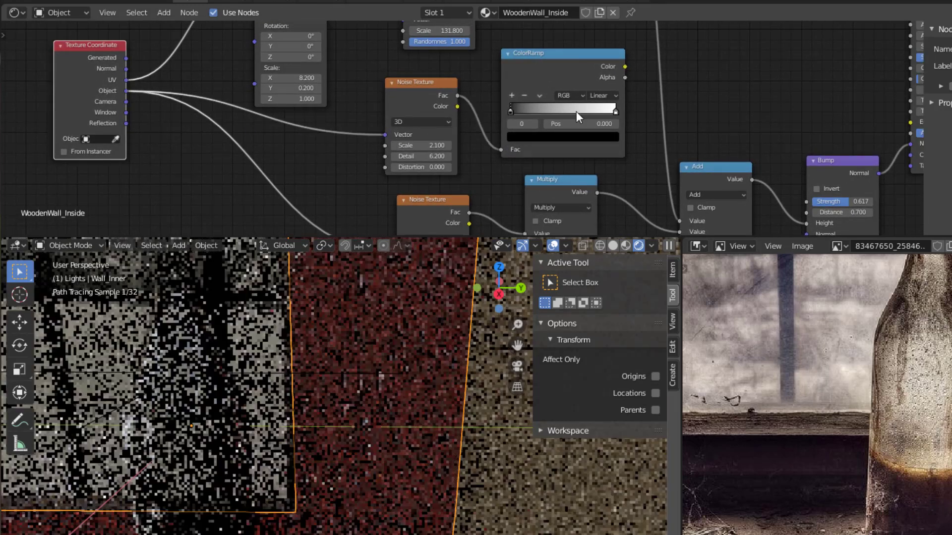
Connect the new ColorRamp's Color output to the Overlay node's Color2 input.
{"action": "middle_click_drag", "start_coordinate": [600, 123], "coordinate": [326, 216]}
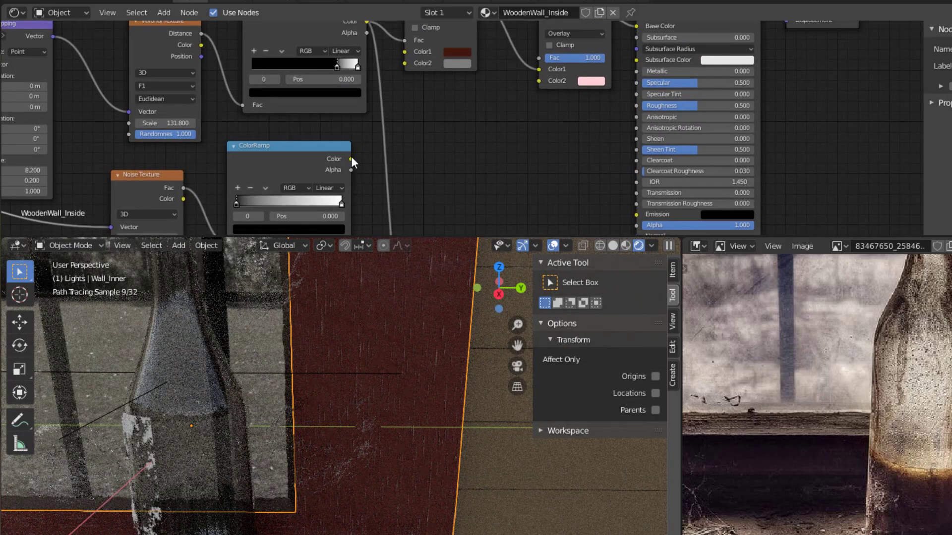
{"action": "left_click_drag", "start_coordinate": [351, 157], "coordinate": [539, 81]}
{"action": "middle_click_drag", "start_coordinate": [452, 156], "coordinate": [526, 116]}
{"action": "middle_click_drag", "start_coordinate": [465, 160], "coordinate": [456, 147]}
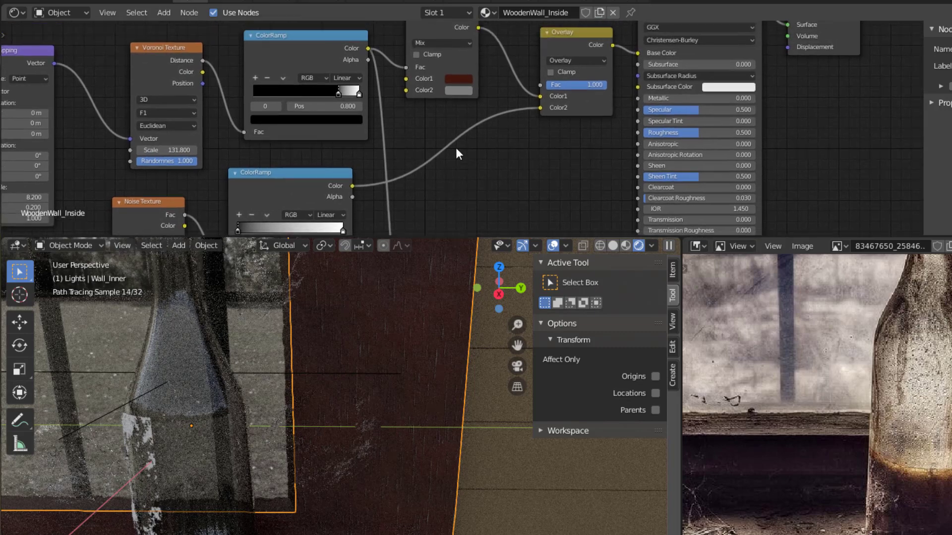
{"action": "scroll", "coordinate": [454, 126], "scroll_direction": "up", "scroll_amount": 3}
{"action": "scroll", "coordinate": [376, 368], "scroll_direction": "up", "scroll_amount": 2}
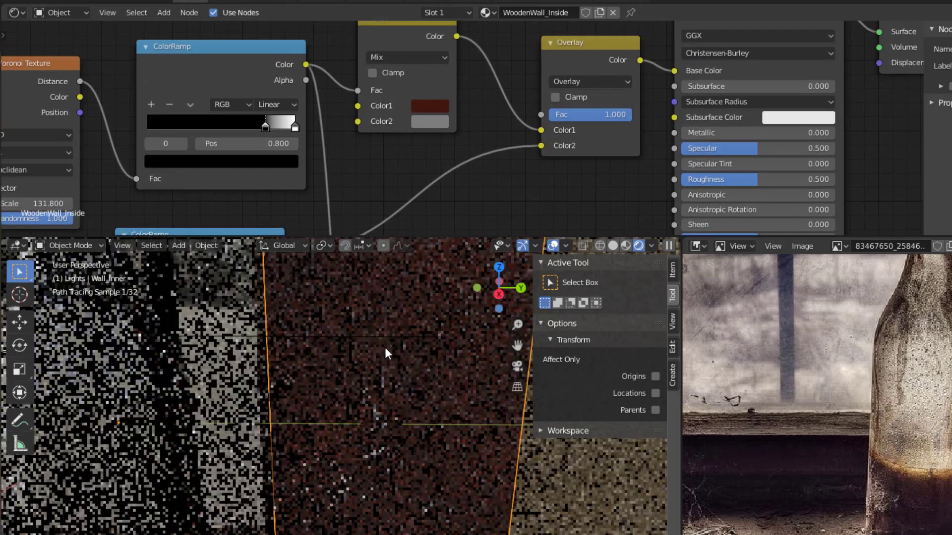
Move the Mix node slightly lower and the Texture Coordinate node farther away from the Mapping node.
{"action": "left_click_drag", "start_coordinate": [398, 40], "coordinate": [386, 74]}
{"action": "scroll", "coordinate": [518, 188], "scroll_direction": "down", "scroll_amount": 3}
{"action": "middle_click_drag", "start_coordinate": [511, 185], "coordinate": [634, 63]}
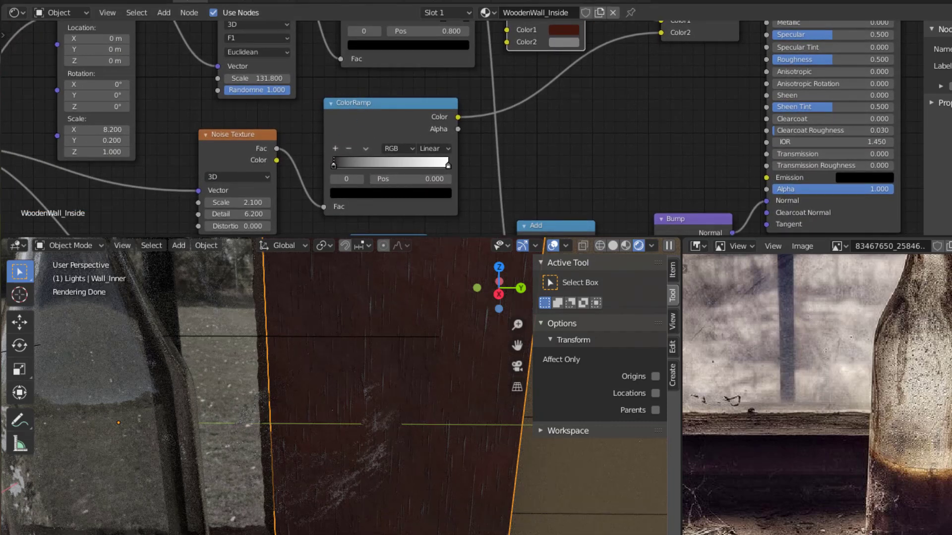
{"action": "middle_click_drag", "start_coordinate": [510, 154], "coordinate": [802, 92]}
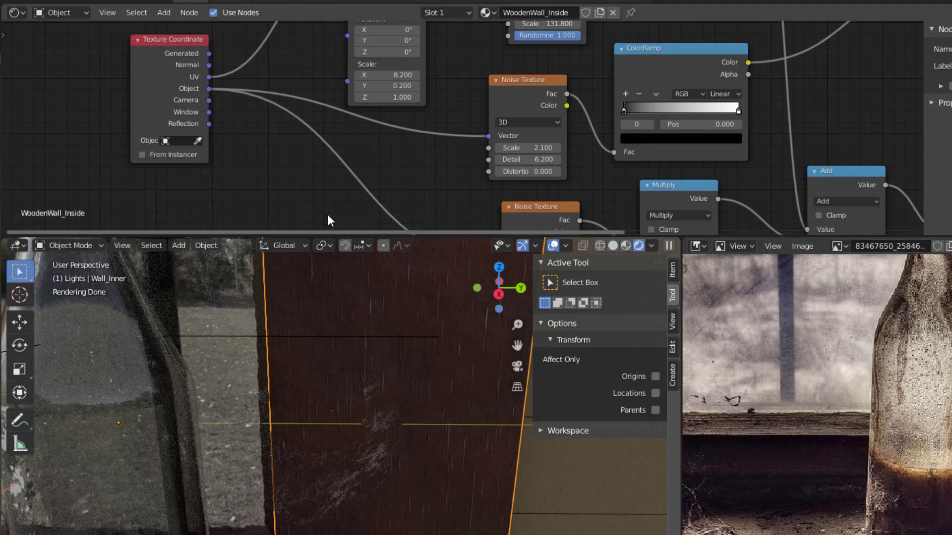
{"action": "scroll", "coordinate": [327, 214], "scroll_direction": "down", "scroll_amount": 1}
{"action": "middle_click_drag", "start_coordinate": [327, 214], "coordinate": [359, 20]}
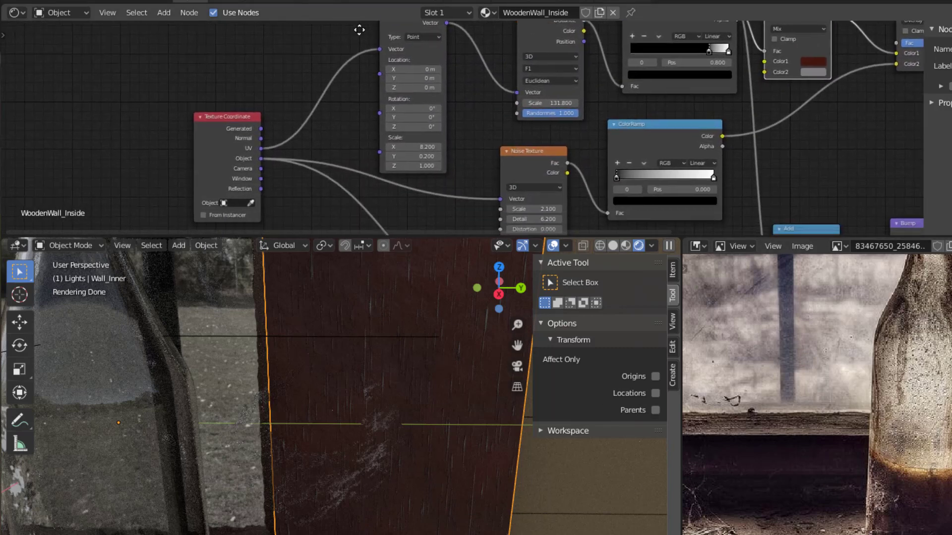
{"action": "left_click_drag", "start_coordinate": [209, 139], "coordinate": [1, 105]}
Duplicate the Mapping node into the Object link feeding the upper Noise Texture, and move the original Mapping node higher.
{"action": "scroll", "coordinate": [406, 74], "scroll_direction": "down", "scroll_amount": 1}
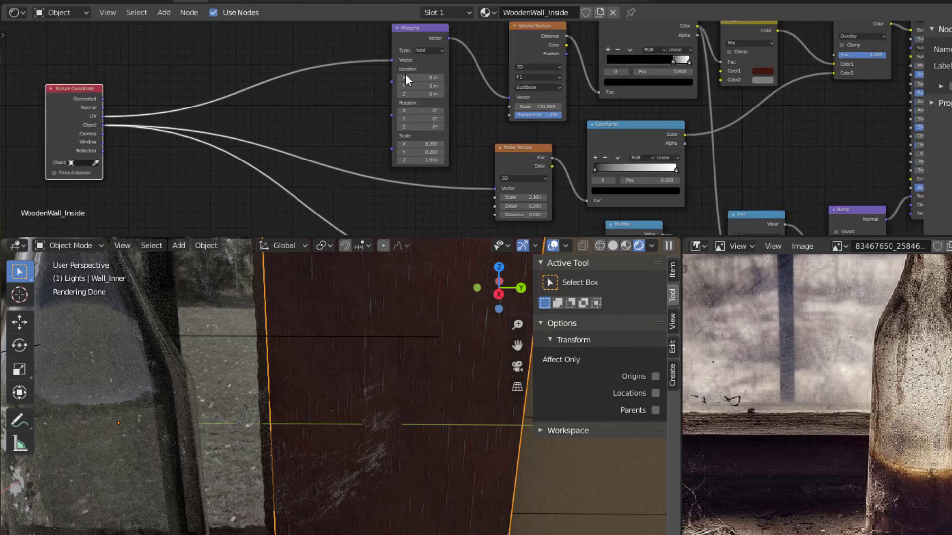
{"action": "left_click", "coordinate": [412, 43]}
{"action": "key", "text": "shift+d"}
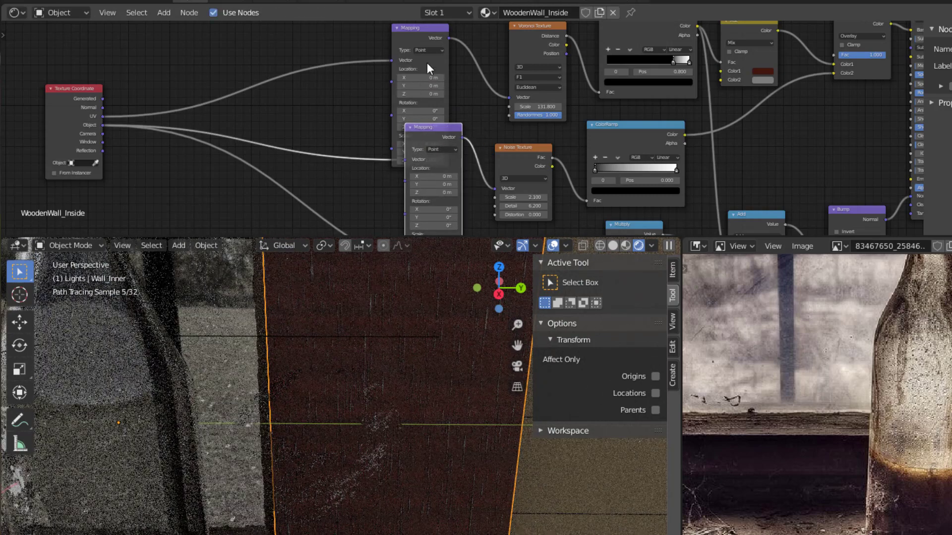
{"action": "left_click_drag", "start_coordinate": [419, 31], "coordinate": [422, 4]}
{"action": "middle_click_drag", "start_coordinate": [292, 172], "coordinate": [335, 171]}
{"action": "scroll", "coordinate": [355, 180], "scroll_direction": "up", "scroll_amount": 4}
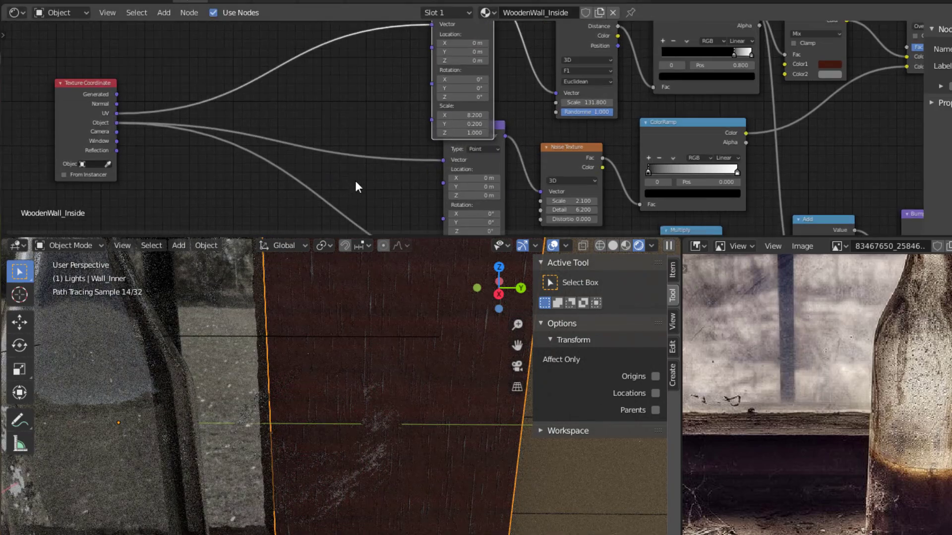
Disconnect the lower Mapping node from Object, move the Texture Coordinate node closer, and feed that Mapping's Vector from the UV output.
{"action": "left_click", "coordinate": [437, 170]}
{"action": "left_click_drag", "start_coordinate": [437, 170], "coordinate": [367, 166]}
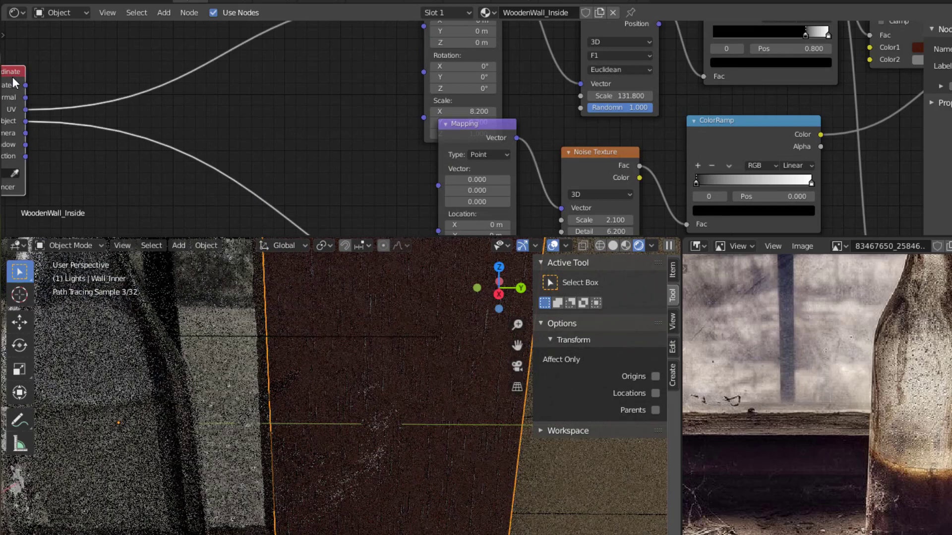
{"action": "left_click_drag", "start_coordinate": [12, 77], "coordinate": [191, 80]}
{"action": "left_click_drag", "start_coordinate": [207, 116], "coordinate": [437, 183]}
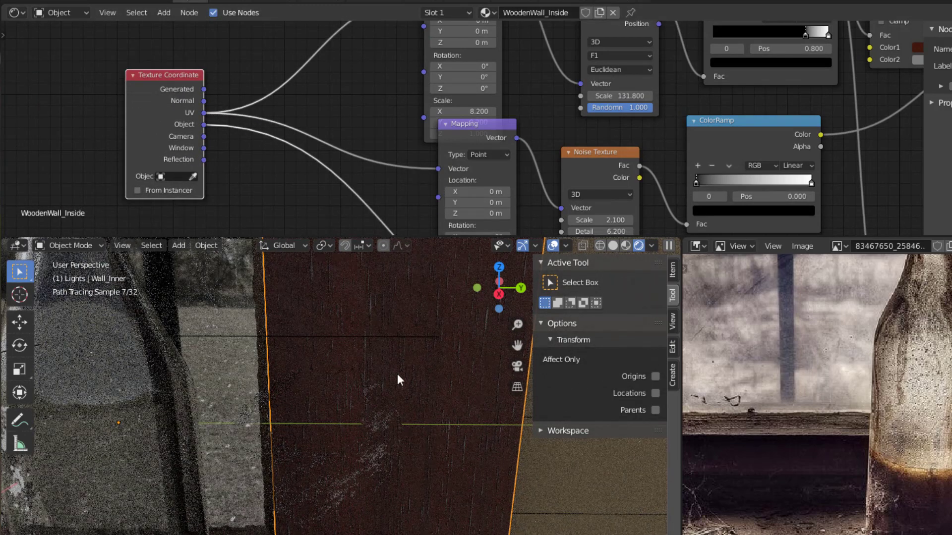
Set the black stop of the ColorRamp fed by the Noise Texture to position 0.200, keeping its white stop at 1.000.
{"action": "scroll", "coordinate": [386, 417], "scroll_direction": "down", "scroll_amount": 2}
{"action": "scroll", "coordinate": [390, 427], "scroll_direction": "up", "scroll_amount": 3}
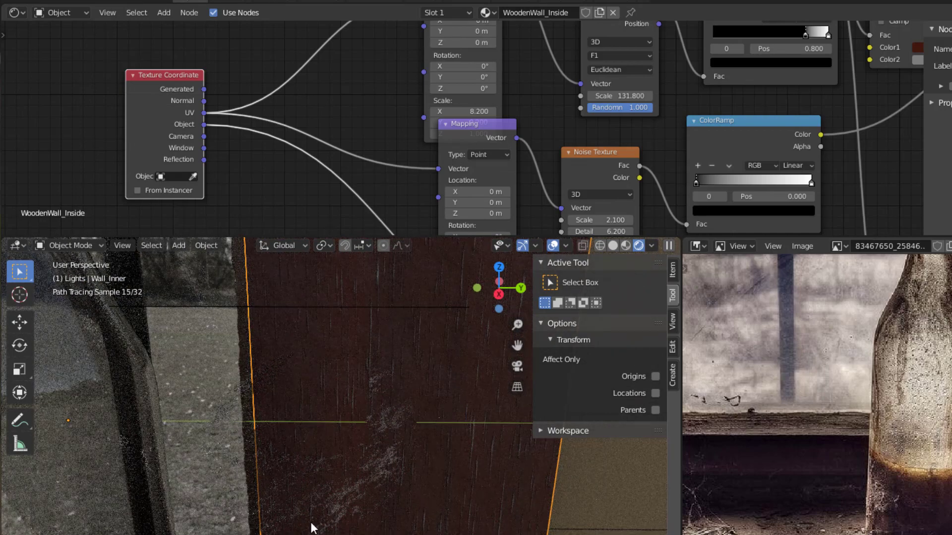
{"action": "middle_click_drag", "start_coordinate": [302, 530], "coordinate": [404, 404], "text": "shift"}
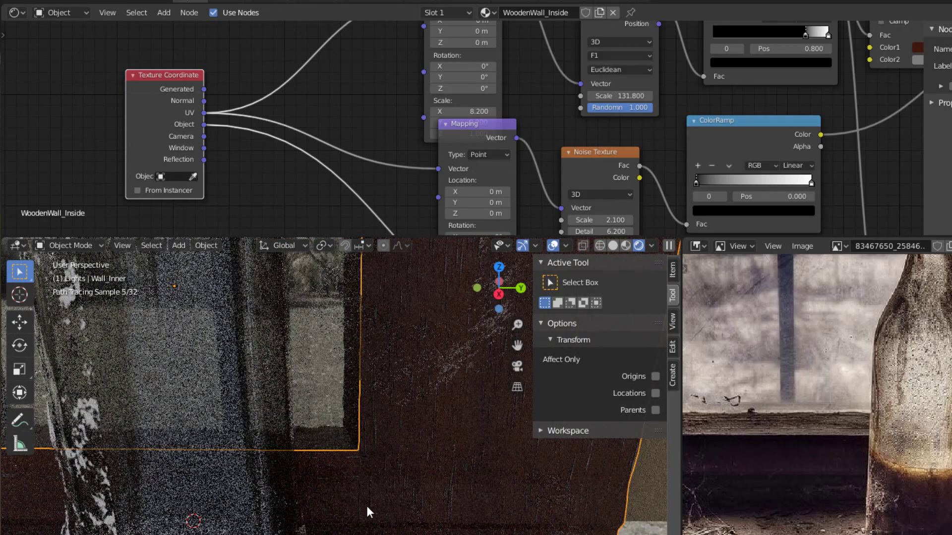
{"action": "scroll", "coordinate": [374, 497], "scroll_direction": "down", "scroll_amount": 1}
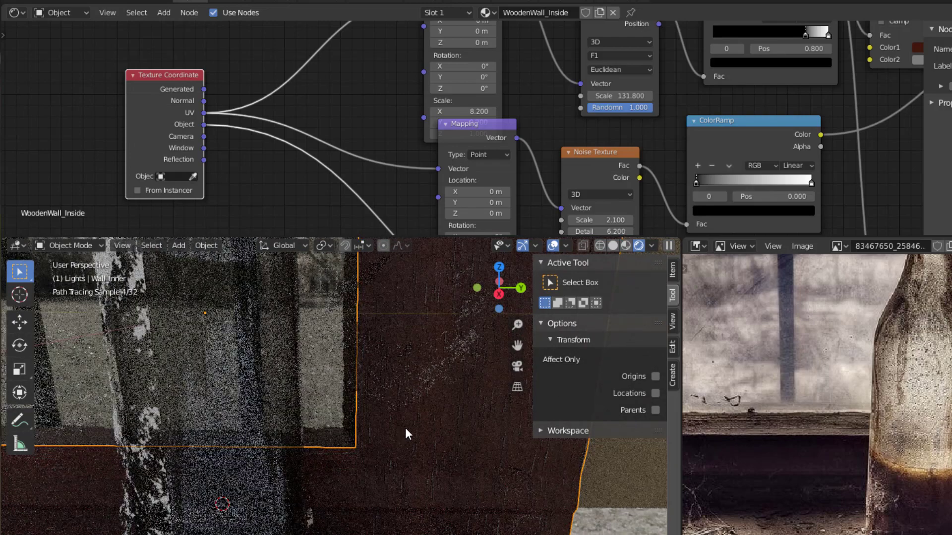
{"action": "middle_click_drag", "start_coordinate": [406, 427], "coordinate": [361, 521], "text": "shift"}
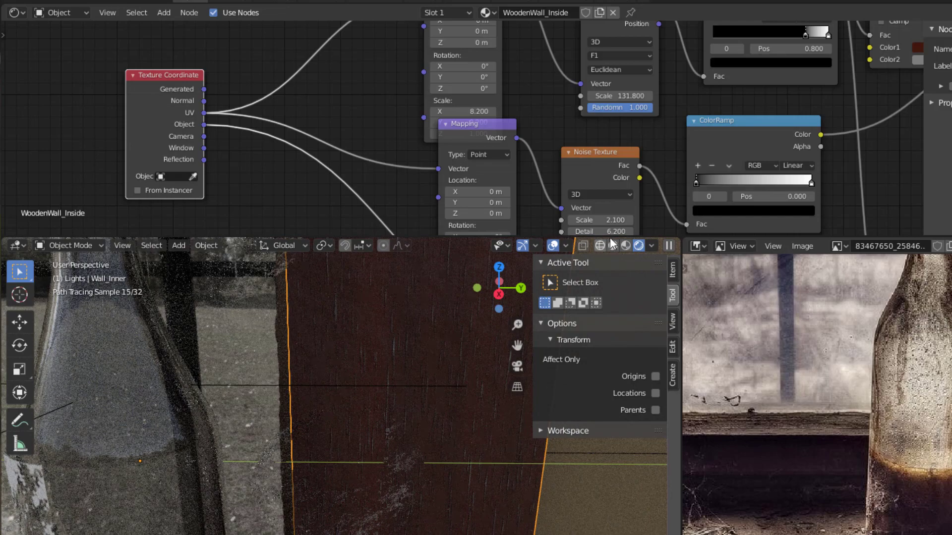
{"action": "left_click_drag", "start_coordinate": [697, 183], "coordinate": [730, 182]}
{"action": "left_click_drag", "start_coordinate": [810, 184], "coordinate": [707, 176]}
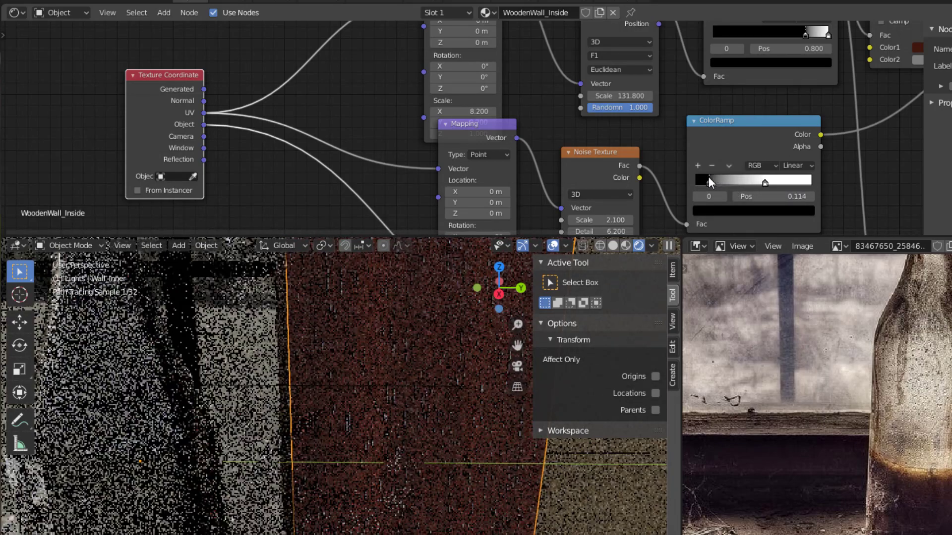
{"action": "left_click_drag", "start_coordinate": [765, 184], "coordinate": [828, 183]}
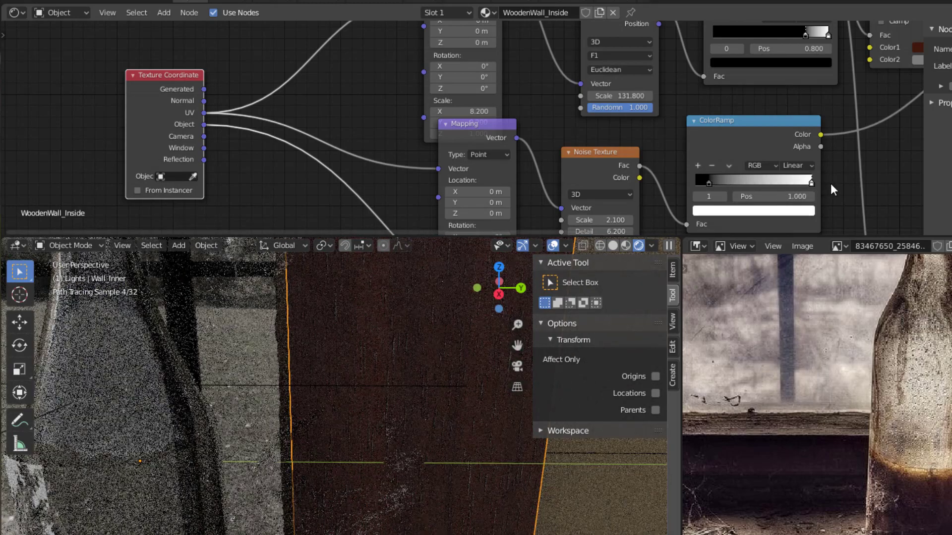
{"action": "mouse_move", "coordinate": [713, 182]}
{"action": "left_mouse_down"}
{"action": "mouse_move", "coordinate": [739, 182]}
{"action": "mouse_move", "coordinate": [721, 186]}
{"action": "left_mouse_up"}
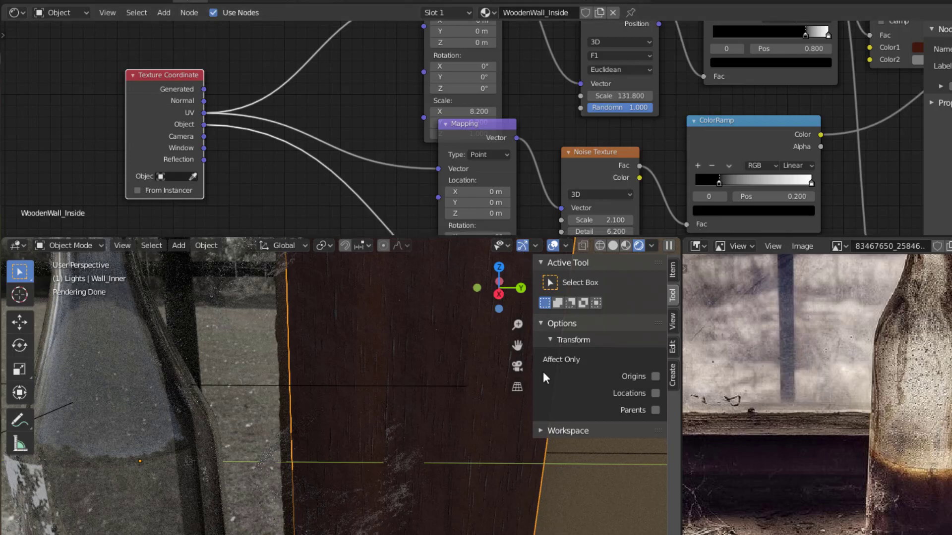
Select the rough-edged strip on the window's lower frame and examine the matching weathered wood ledge in the reference photo.
{"action": "scroll", "coordinate": [491, 451], "scroll_direction": "down", "scroll_amount": 1}
{"action": "scroll", "coordinate": [453, 533], "scroll_direction": "down", "scroll_amount": 3}
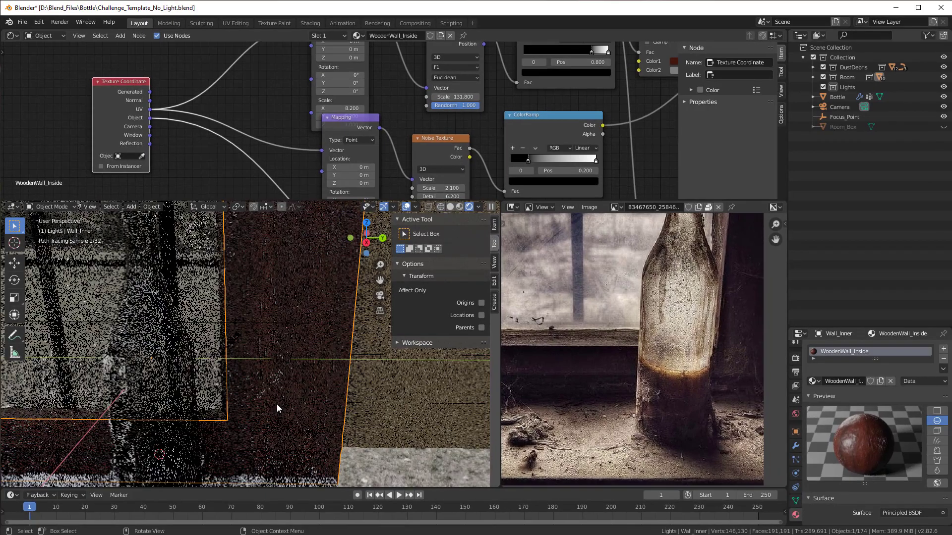
{"action": "middle_click_drag", "start_coordinate": [268, 410], "coordinate": [482, 388], "text": "shift"}
{"action": "scroll", "coordinate": [466, 397], "scroll_direction": "up", "scroll_amount": 4}
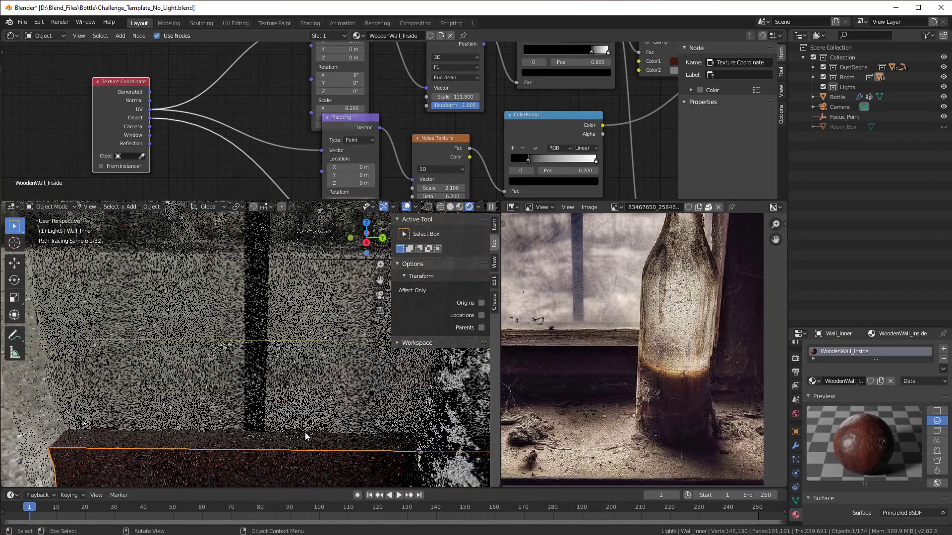
{"action": "left_click", "coordinate": [165, 438]}
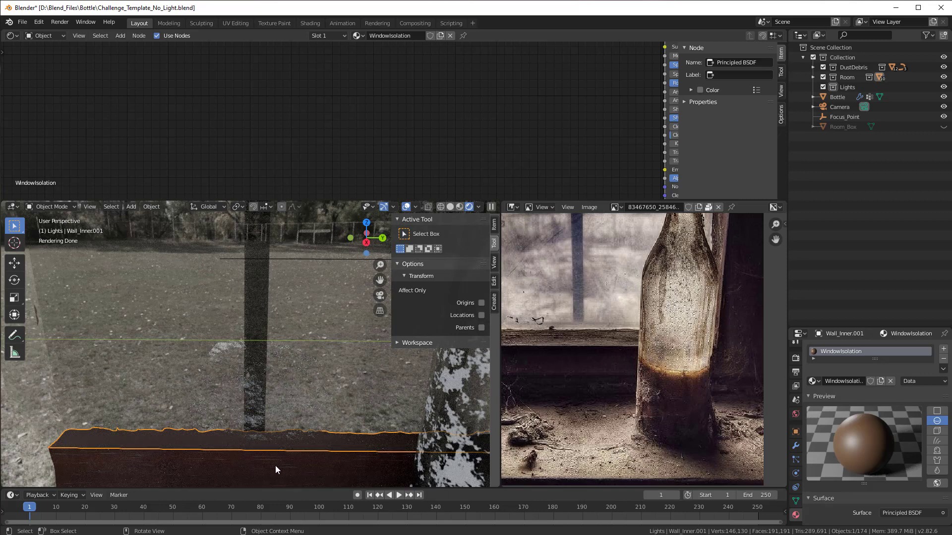
{"action": "mouse_move", "coordinate": [278, 457]}
{"action": "middle_mouse_down", "text": "shift"}
{"action": "mouse_move", "coordinate": [254, 417]}
{"action": "mouse_move", "coordinate": [263, 404]}
{"action": "middle_mouse_up", "text": "shift"}
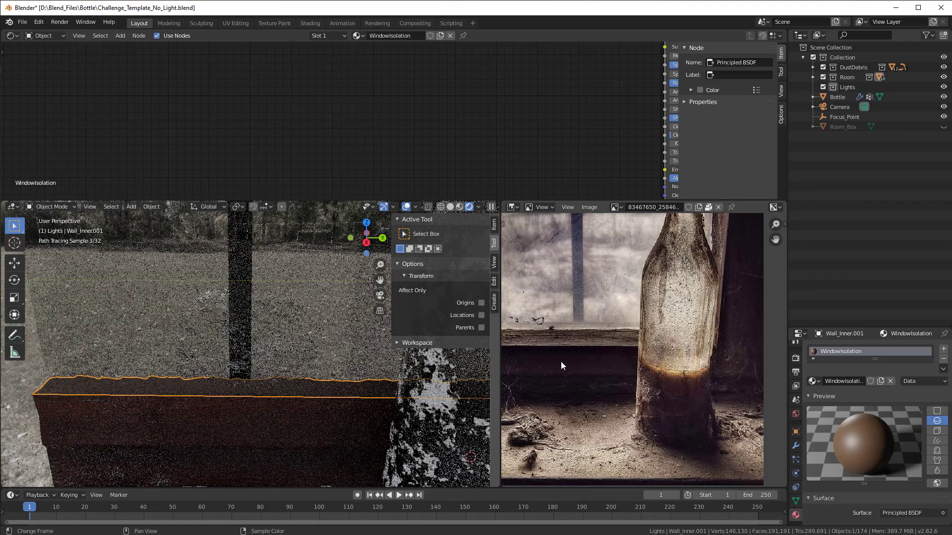
{"action": "scroll", "coordinate": [597, 353], "scroll_direction": "up", "scroll_amount": 1}
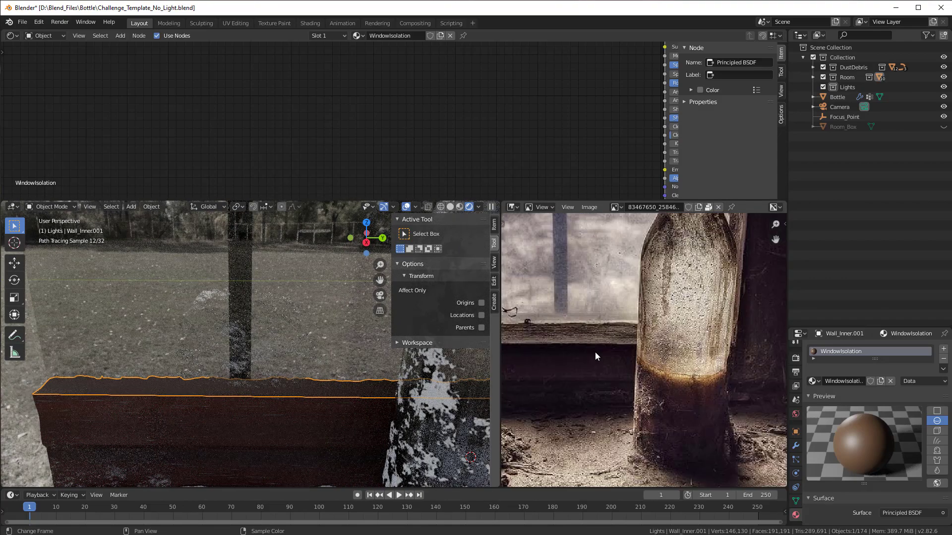
{"action": "scroll", "coordinate": [596, 354], "scroll_direction": "up", "scroll_amount": 2}
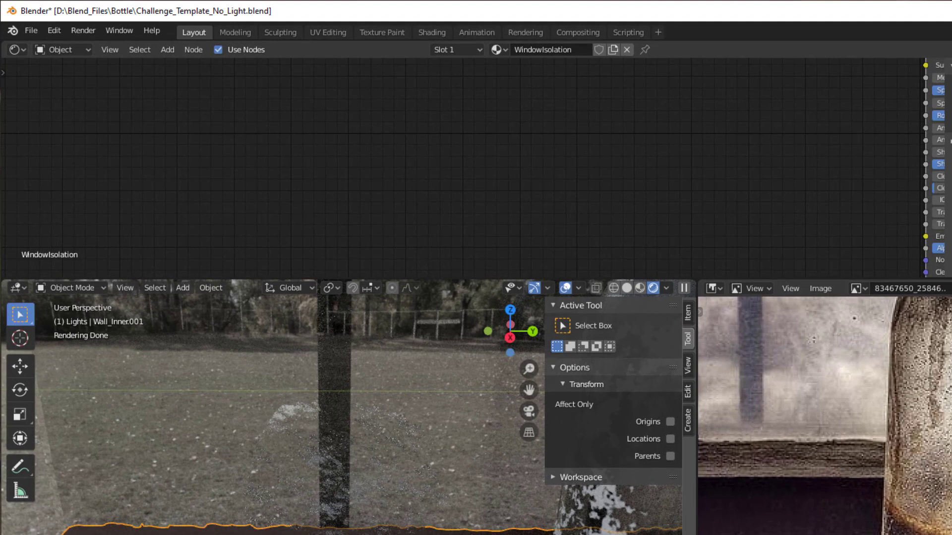
Isolate the selected window strip in Local View and frame its lower section.
{"action": "left_click", "coordinate": [130, 288]}
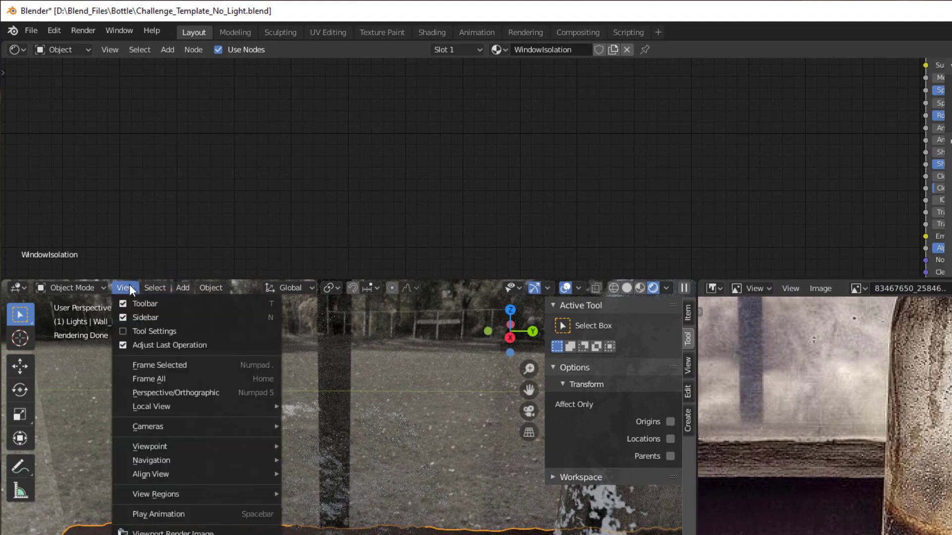
{"action": "mouse_move", "coordinate": [160, 406]}
{"action": "left_click", "coordinate": [317, 403]}
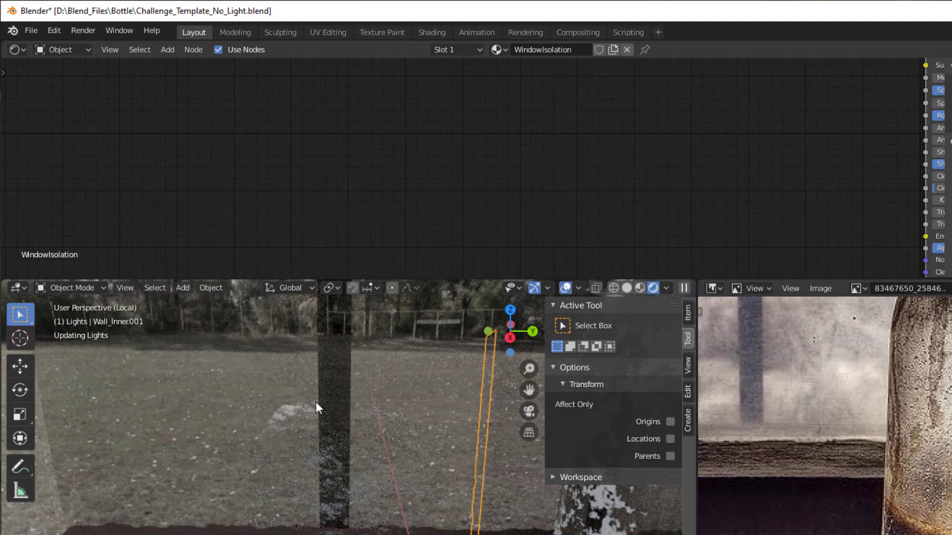
{"action": "middle_click_drag", "start_coordinate": [404, 534], "coordinate": [390, 356], "text": "shift"}
{"action": "scroll", "coordinate": [356, 413], "scroll_direction": "up", "scroll_amount": 3}
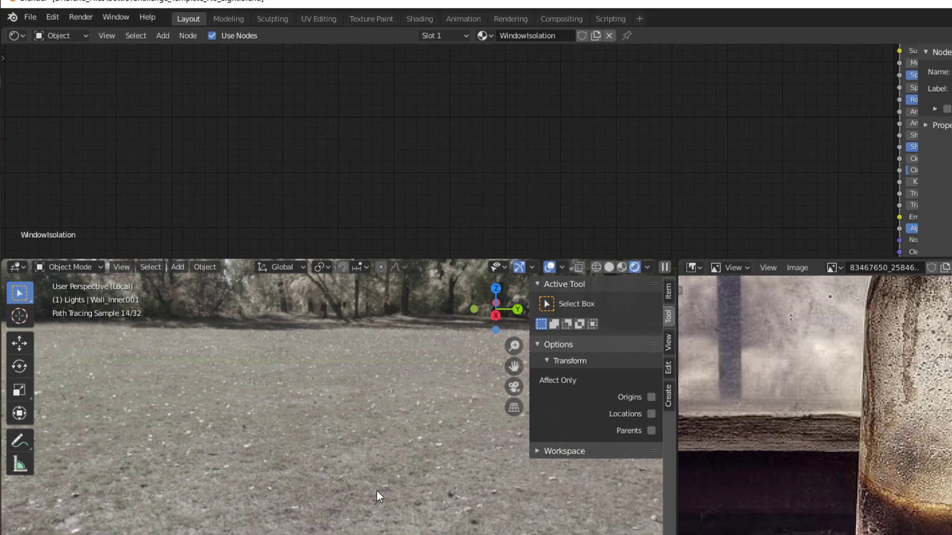
{"action": "middle_click_drag", "start_coordinate": [388, 519], "coordinate": [437, 436], "text": "shift"}
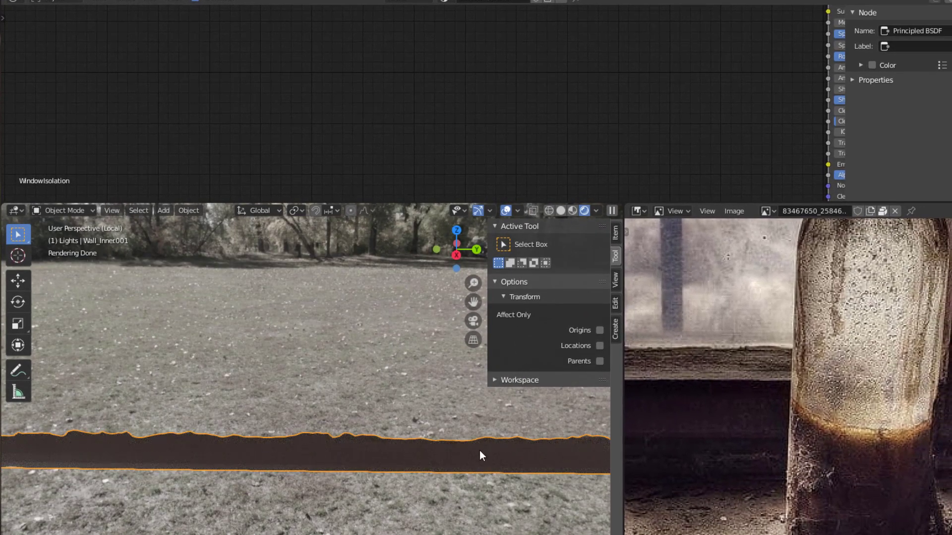
Add a Wave Texture to the WindowIsolation material and connect its Color output to the Principled BSDF's Base Color.
{"action": "scroll", "coordinate": [367, 154], "scroll_direction": "down", "scroll_amount": 6}
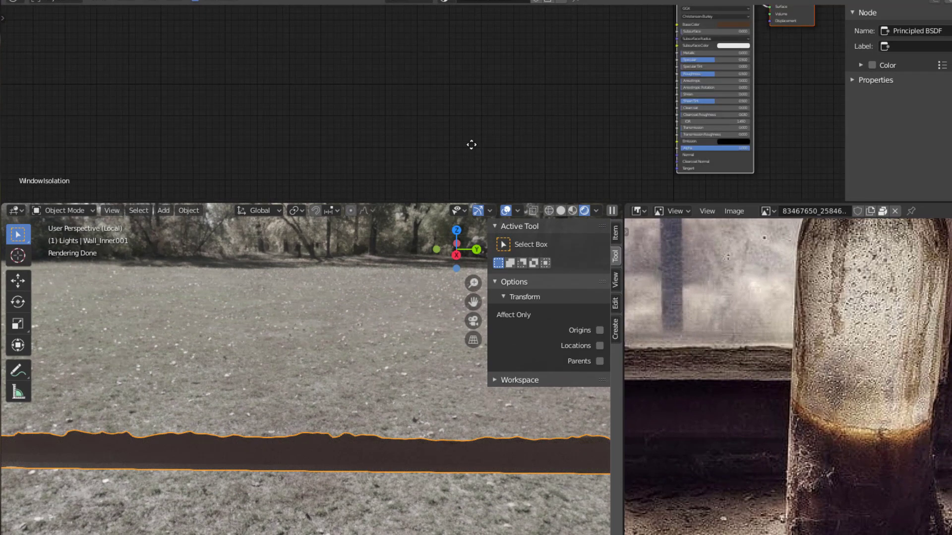
{"action": "middle_click_drag", "start_coordinate": [471, 144], "coordinate": [304, 209]}
{"action": "scroll", "coordinate": [337, 173], "scroll_direction": "up", "scroll_amount": 3}
{"action": "mouse_move", "coordinate": [355, 160]}
{"action": "middle_mouse_down"}
{"action": "mouse_move", "coordinate": [300, 155]}
{"action": "mouse_move", "coordinate": [356, 162]}
{"action": "middle_mouse_up"}
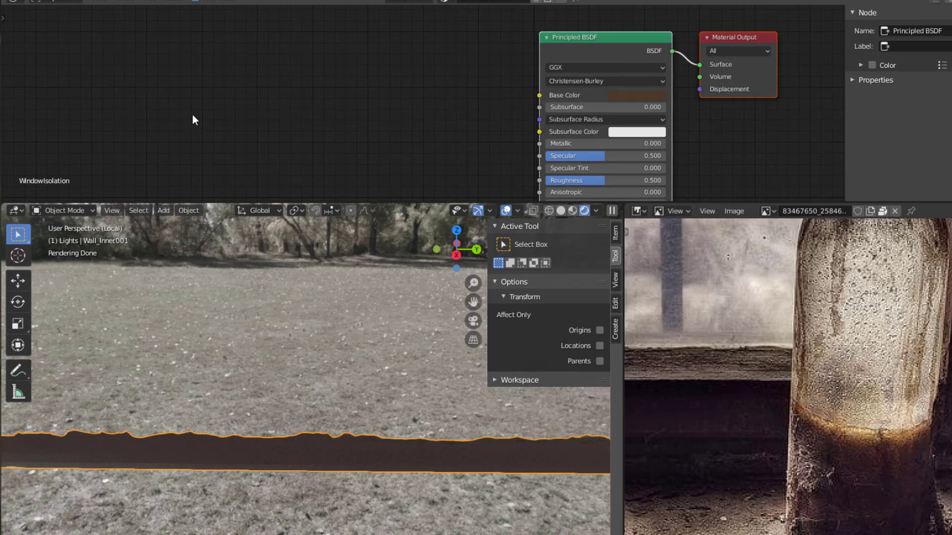
{"action": "key", "text": "shift+a"}
{"action": "mouse_move", "coordinate": [152, 75]}
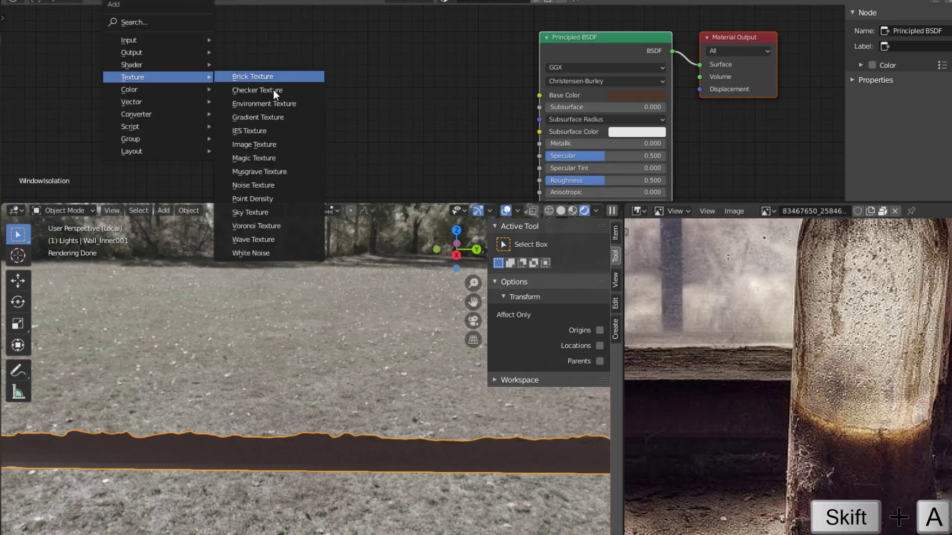
{"action": "left_click", "coordinate": [274, 239]}
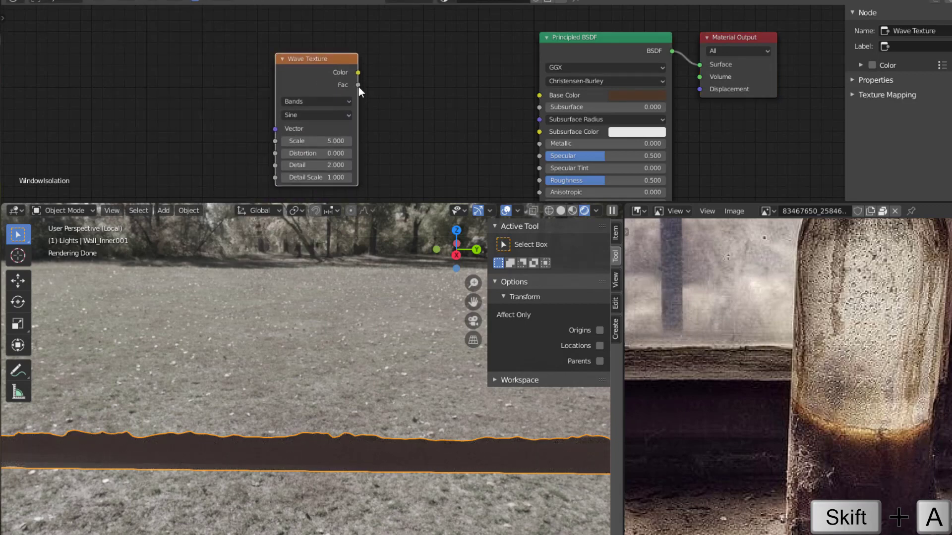
{"action": "left_click_drag", "start_coordinate": [358, 72], "coordinate": [540, 95]}
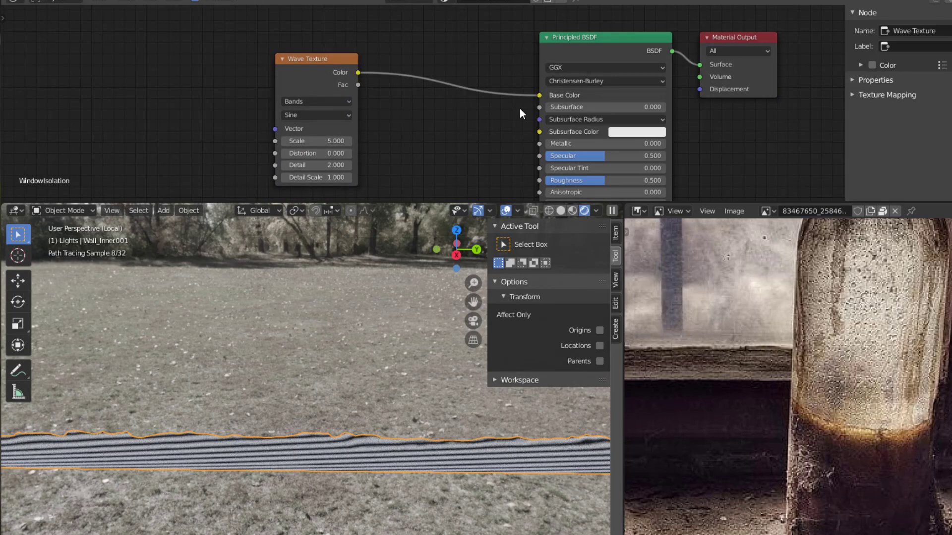
Inspect the wave bands along the strip and its corner, and move the Wave Texture node slightly closer to the Principled BSDF.
{"action": "scroll", "coordinate": [318, 445], "scroll_direction": "down", "scroll_amount": 4}
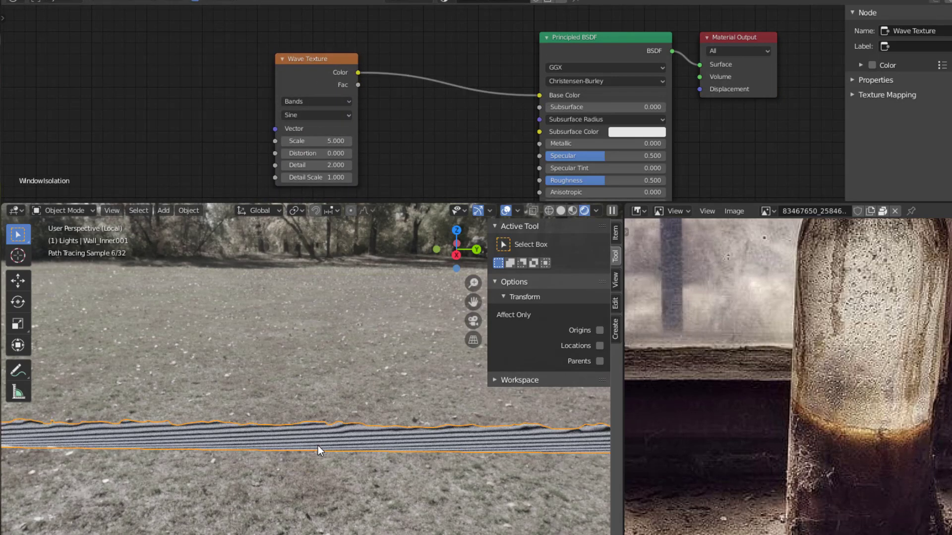
{"action": "middle_click_drag", "start_coordinate": [415, 401], "coordinate": [313, 442], "text": "shift"}
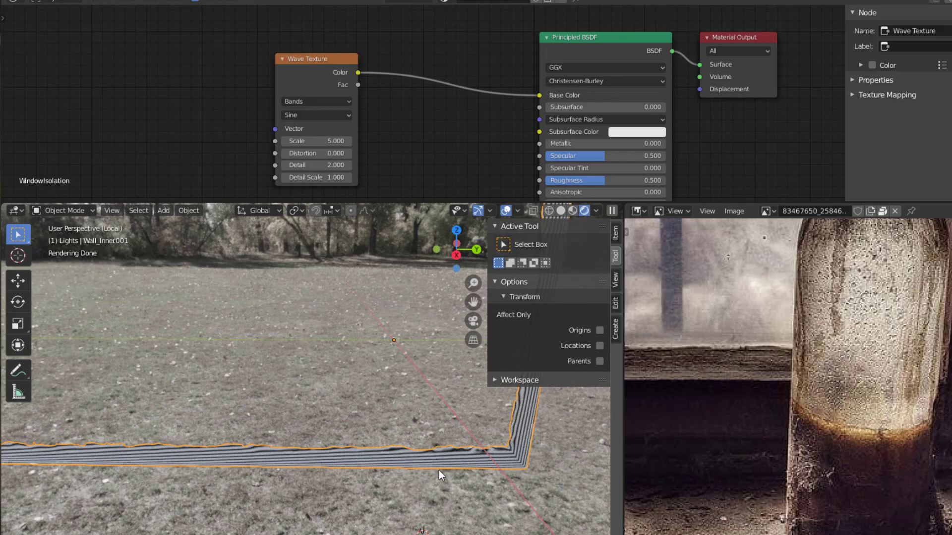
{"action": "scroll", "coordinate": [362, 468], "scroll_direction": "down", "scroll_amount": 1}
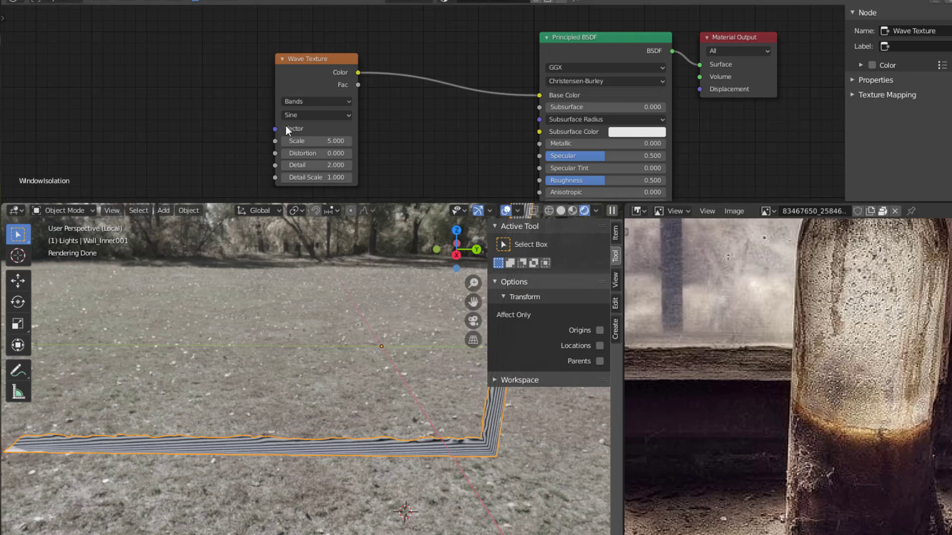
{"action": "left_click_drag", "start_coordinate": [301, 73], "coordinate": [331, 65]}
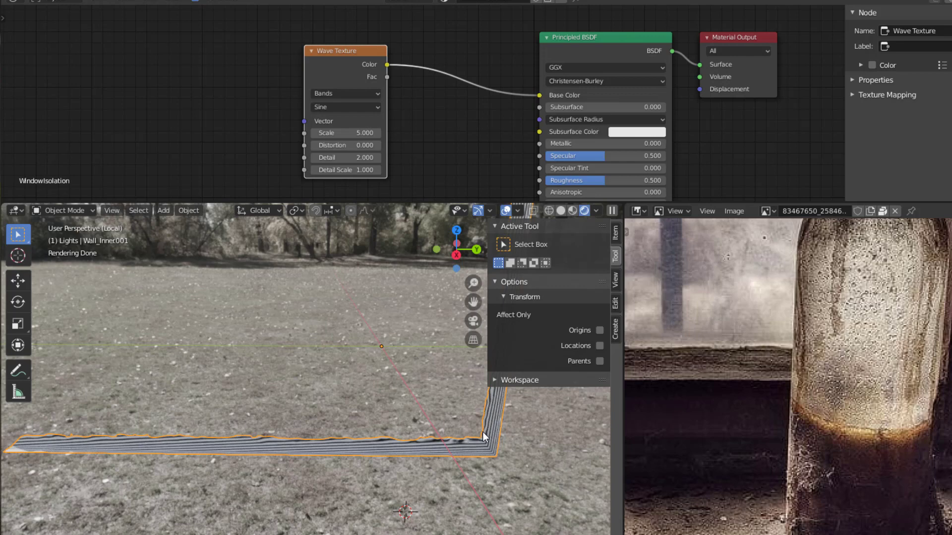
{"action": "middle_click_drag", "start_coordinate": [253, 136], "coordinate": [302, 138]}
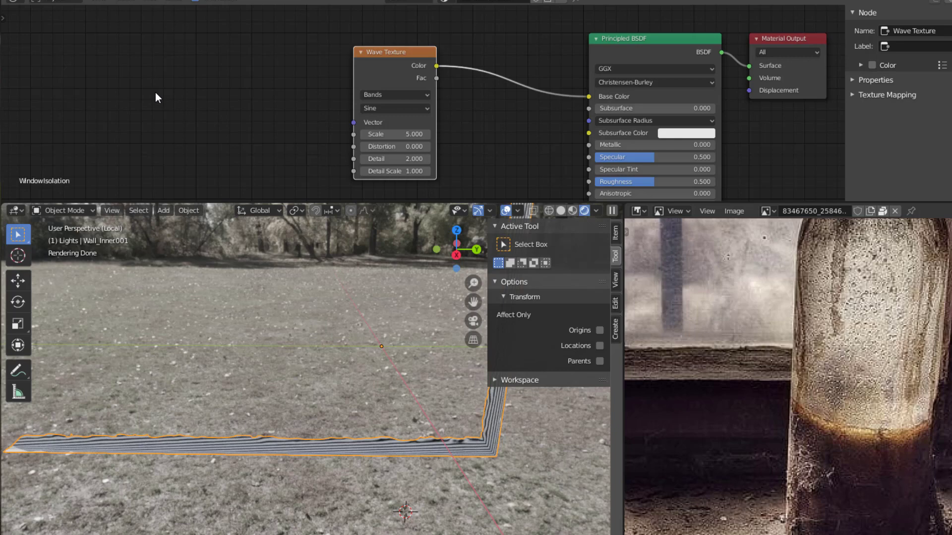
Add a Texture Coordinate node ahead of the Wave Texture, leaving space between them.
{"action": "key", "text": "shift+a"}
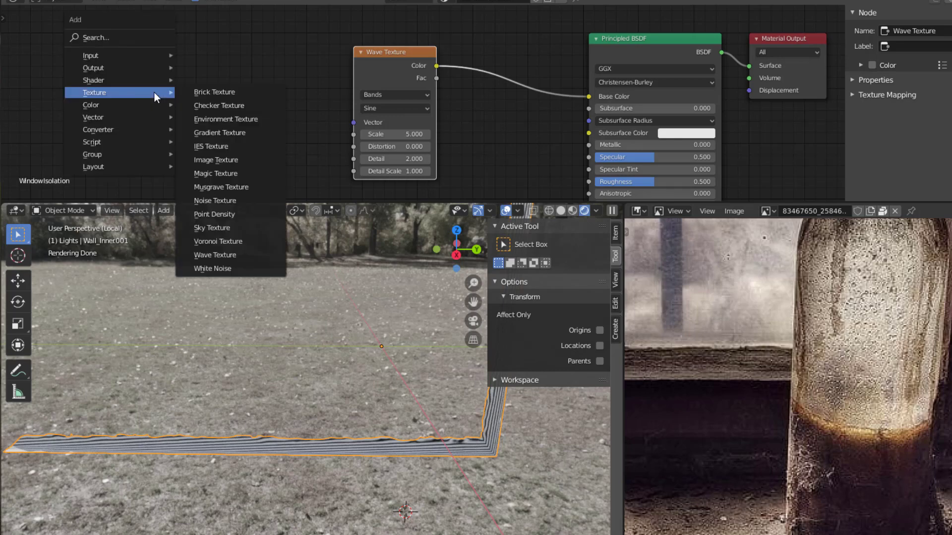
{"action": "mouse_move", "coordinate": [109, 58]}
{"action": "left_click", "coordinate": [223, 231]}
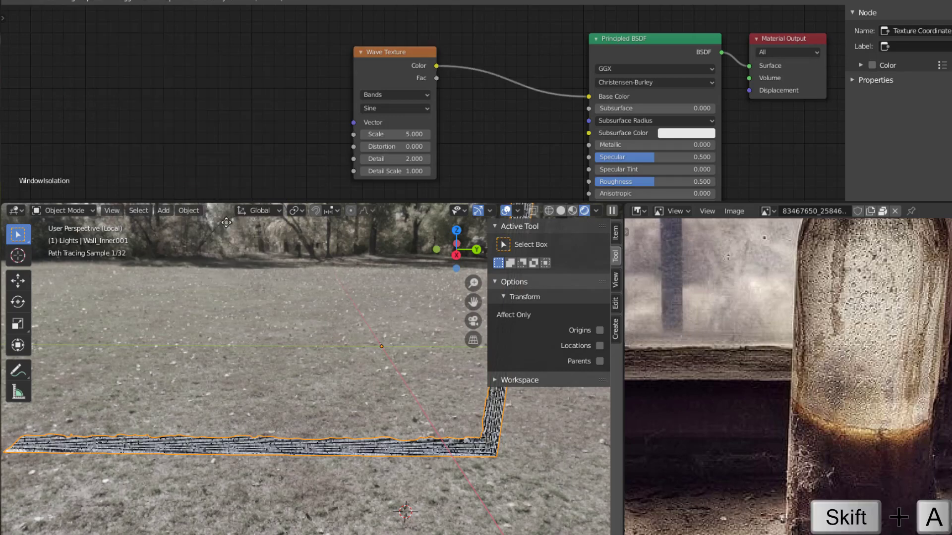
{"action": "left_click", "coordinate": [135, 65]}
{"action": "left_click_drag", "start_coordinate": [136, 58], "coordinate": [159, 48]}
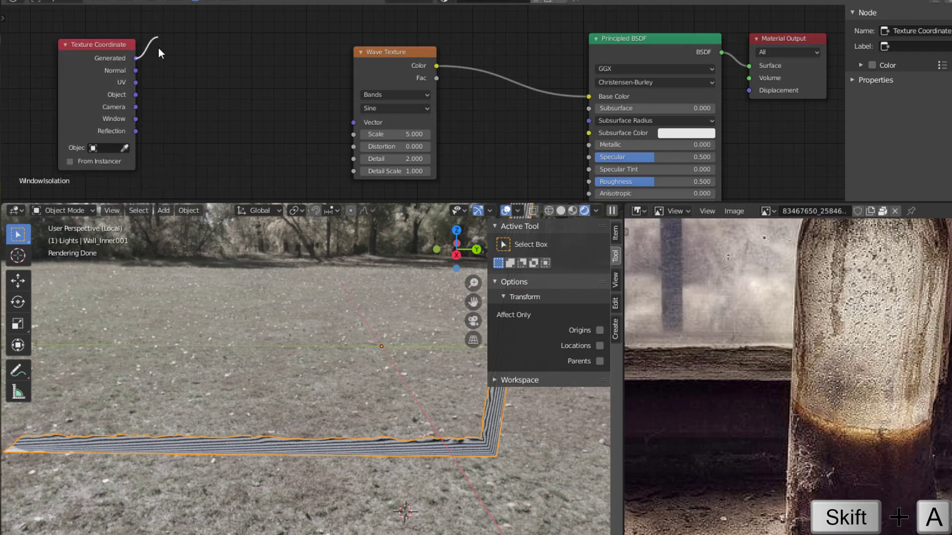
Add a Mapping node and route the Texture Coordinate's Generated output through it into the Wave Texture's Vector input.
{"action": "key", "text": "shift+a"}
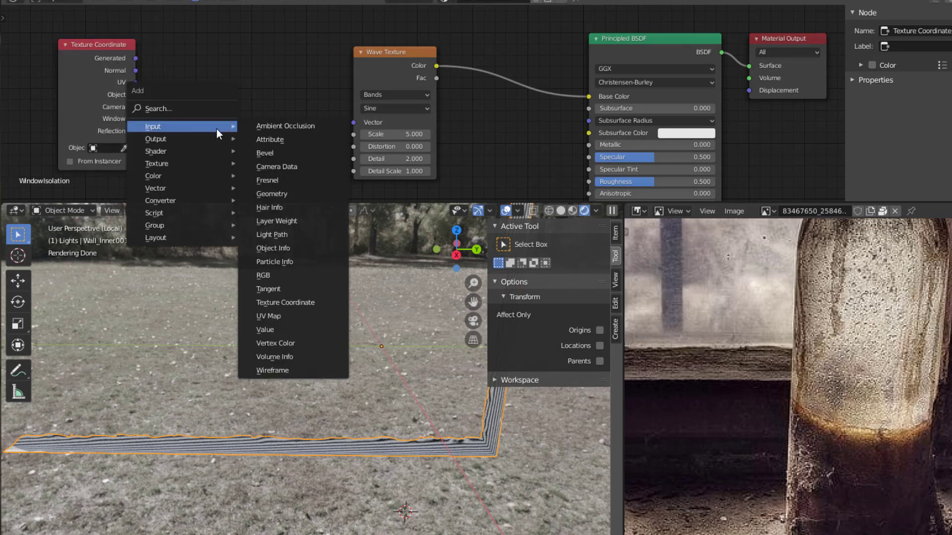
{"action": "mouse_move", "coordinate": [199, 189]}
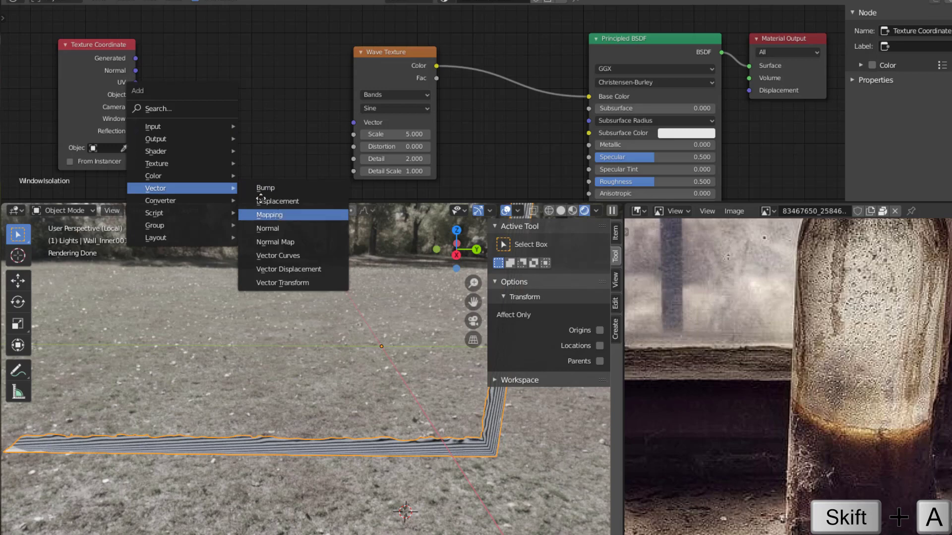
{"action": "left_click", "coordinate": [269, 215]}
{"action": "left_click_drag", "start_coordinate": [136, 58], "coordinate": [197, 91]}
{"action": "left_click_drag", "start_coordinate": [313, 105], "coordinate": [355, 124]}
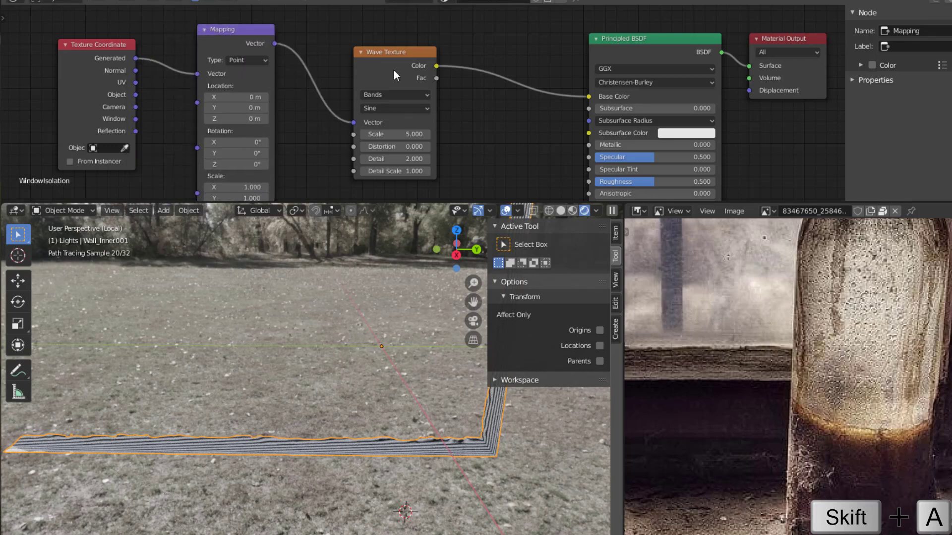
Move the Mapping and Wave Texture nodes closer to the Principled BSDF and rotate the Mapping by 40.4° on Z.
{"action": "left_click_drag", "start_coordinate": [394, 70], "coordinate": [464, 75]}
{"action": "left_click_drag", "start_coordinate": [258, 43], "coordinate": [280, 38]}
{"action": "scroll", "coordinate": [343, 186], "scroll_direction": "up", "scroll_amount": 1}
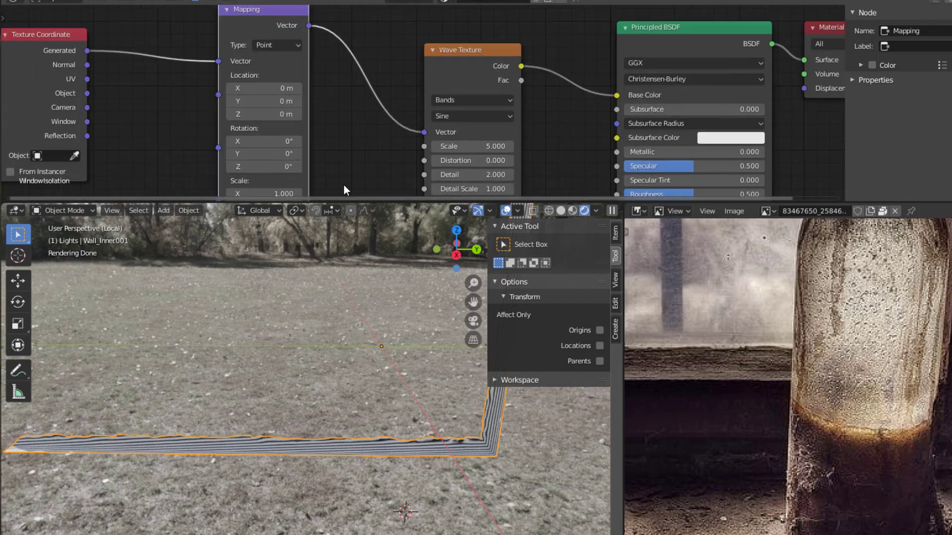
{"action": "middle_click_drag", "start_coordinate": [343, 185], "coordinate": [385, 145]}
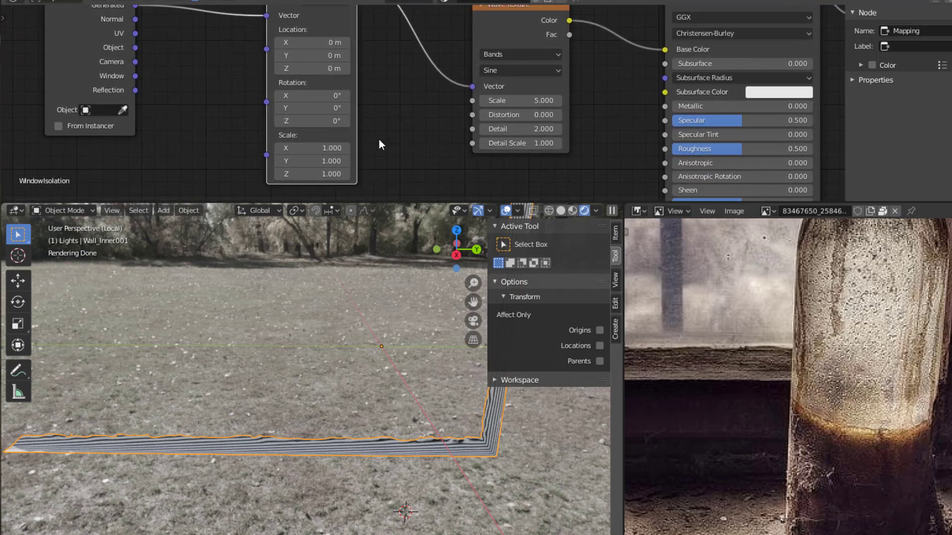
{"action": "left_click_drag", "start_coordinate": [302, 120], "coordinate": [372, 121]}
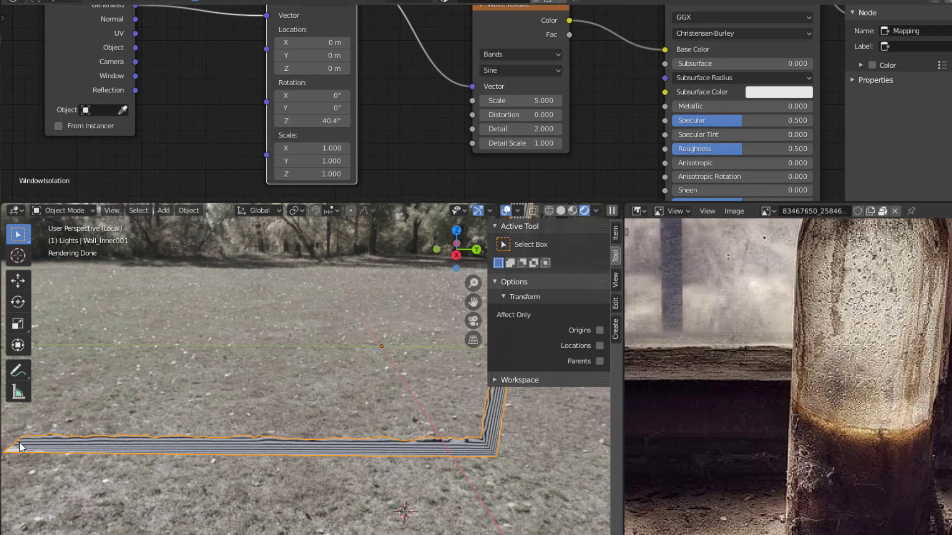
{"action": "scroll", "coordinate": [477, 445], "scroll_direction": "down", "scroll_amount": 2}
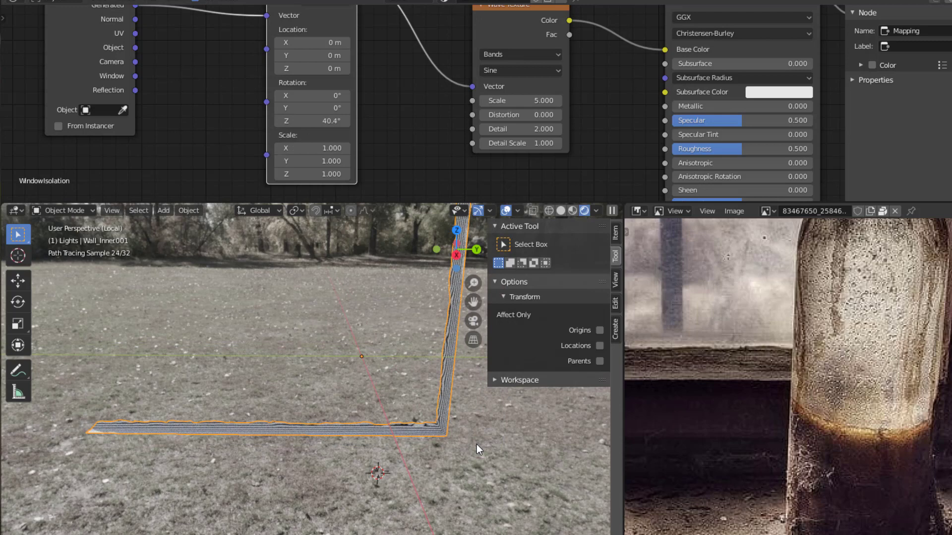
{"action": "scroll", "coordinate": [476, 444], "scroll_direction": "up", "scroll_amount": 1}
{"action": "scroll", "coordinate": [336, 437], "scroll_direction": "up", "scroll_amount": 2}
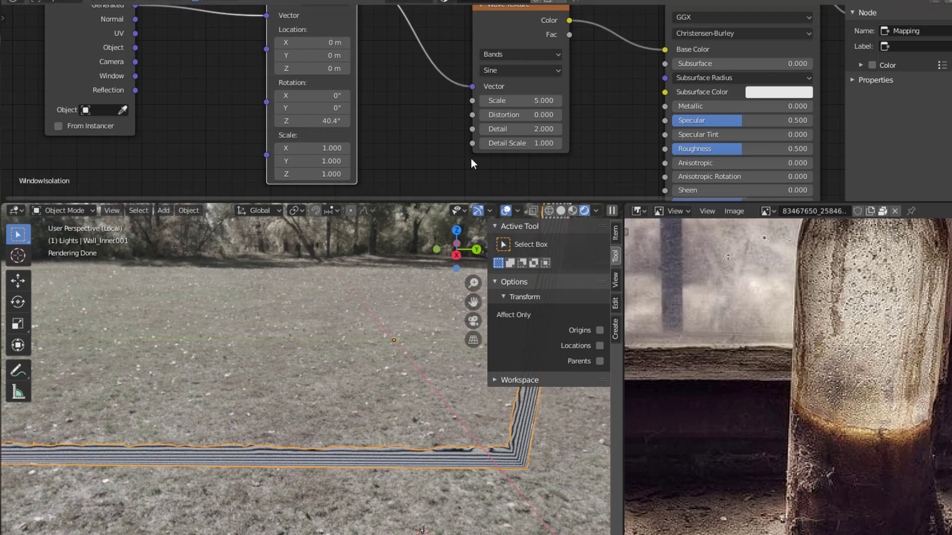
{"action": "scroll", "coordinate": [471, 162], "scroll_direction": "down", "scroll_amount": 1}
{"action": "scroll", "coordinate": [697, 382], "scroll_direction": "up", "scroll_amount": 2}
{"action": "scroll", "coordinate": [689, 374], "scroll_direction": "down", "scroll_amount": 1}
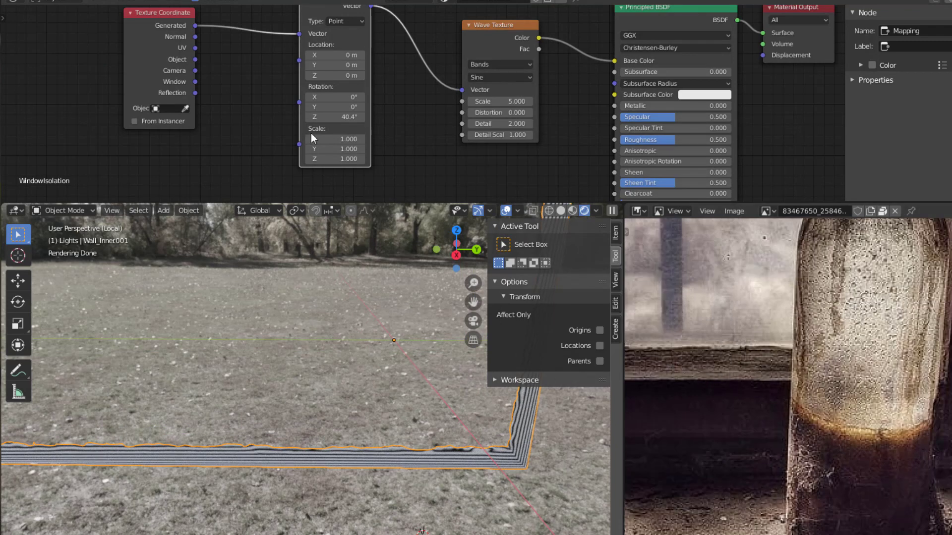
Add a Bump node and connect its Normal output to the Principled BSDF's Normal input.
{"action": "scroll", "coordinate": [406, 124], "scroll_direction": "down", "scroll_amount": 1}
{"action": "middle_click_drag", "start_coordinate": [406, 123], "coordinate": [407, 60]}
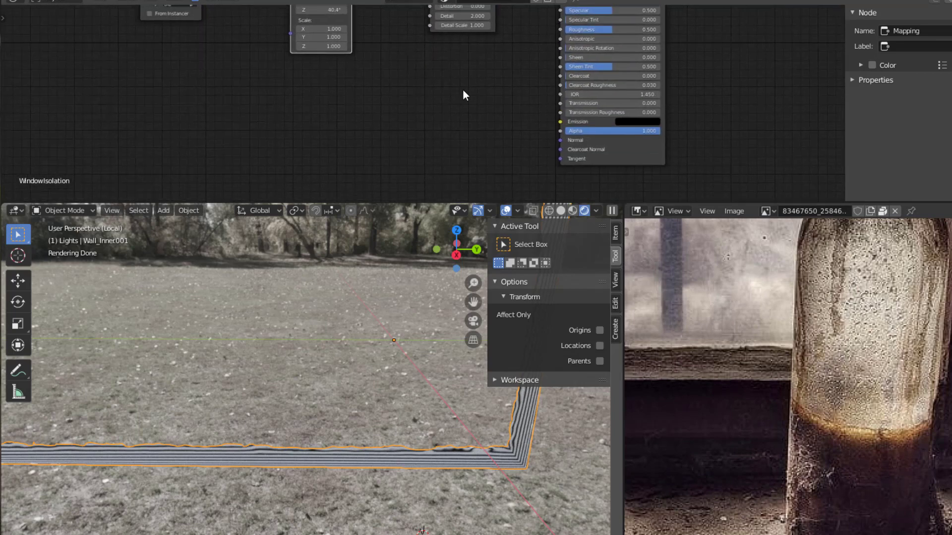
{"action": "key", "text": "shift+a"}
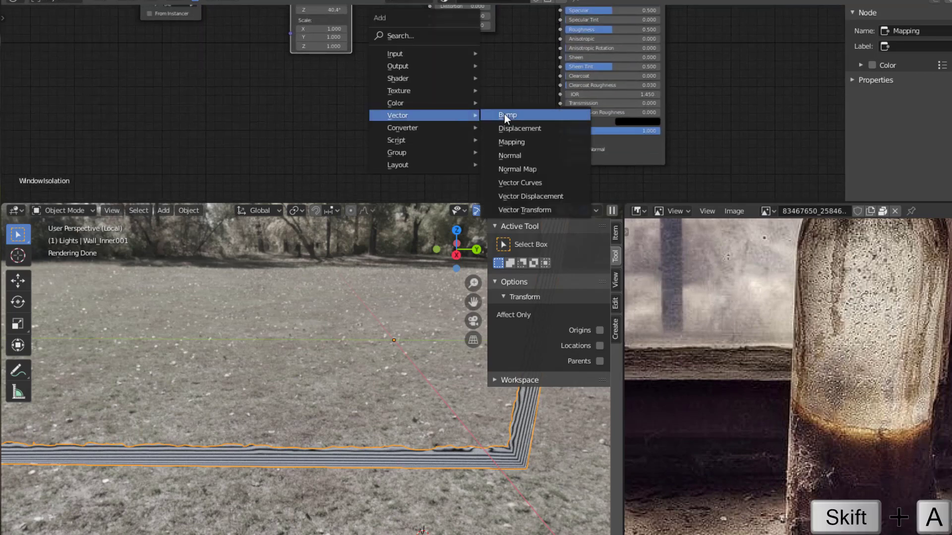
{"action": "left_click", "coordinate": [504, 114]}
{"action": "left_click", "coordinate": [441, 112]}
{"action": "left_click_drag", "start_coordinate": [507, 130], "coordinate": [561, 143]}
Move the Texture Coordinate, Mapping and Wave Texture nodes away from the Principled BSDF, and make the node editor taller.
{"action": "scroll", "coordinate": [424, 95], "scroll_direction": "down", "scroll_amount": 3}
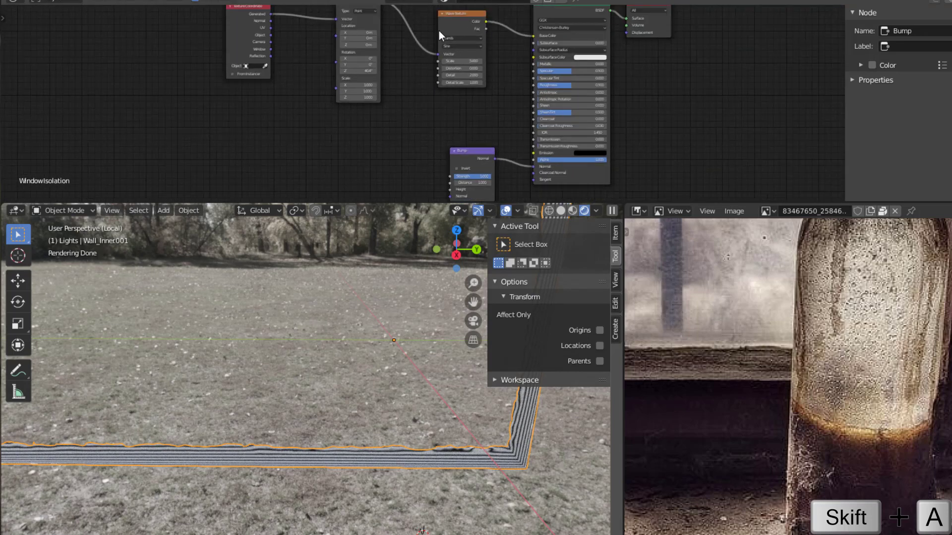
{"action": "middle_click_drag", "start_coordinate": [379, 105], "coordinate": [419, 171]}
{"action": "left_click_drag", "start_coordinate": [278, 86], "coordinate": [132, 84]}
{"action": "left_click_drag", "start_coordinate": [392, 68], "coordinate": [212, 66]}
{"action": "left_click_drag", "start_coordinate": [487, 88], "coordinate": [311, 81]}
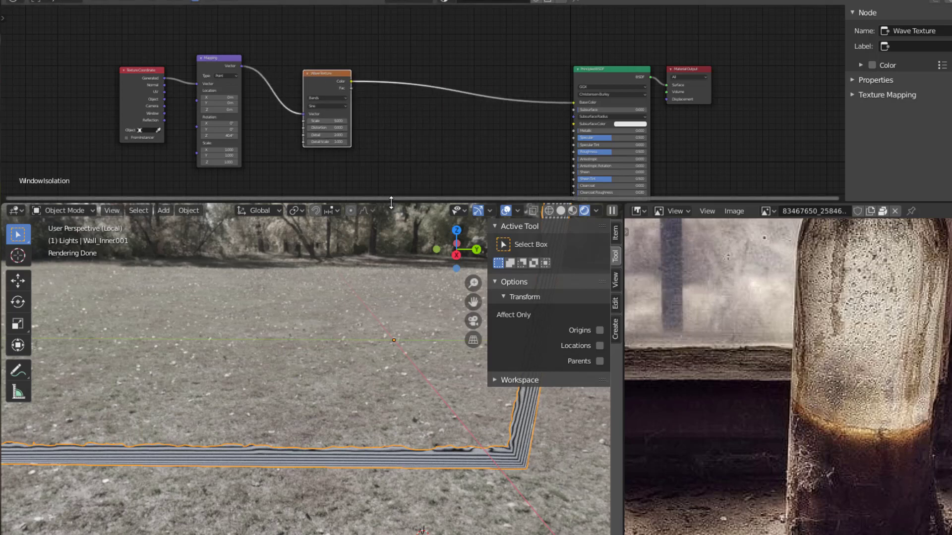
{"action": "left_click_drag", "start_coordinate": [392, 203], "coordinate": [389, 360]}
{"action": "scroll", "coordinate": [396, 276], "scroll_direction": "up", "scroll_amount": 2}
{"action": "middle_click_drag", "start_coordinate": [396, 275], "coordinate": [551, 222]}
{"action": "scroll", "coordinate": [535, 224], "scroll_direction": "up", "scroll_amount": 2}
{"action": "scroll", "coordinate": [632, 219], "scroll_direction": "down", "scroll_amount": 1}
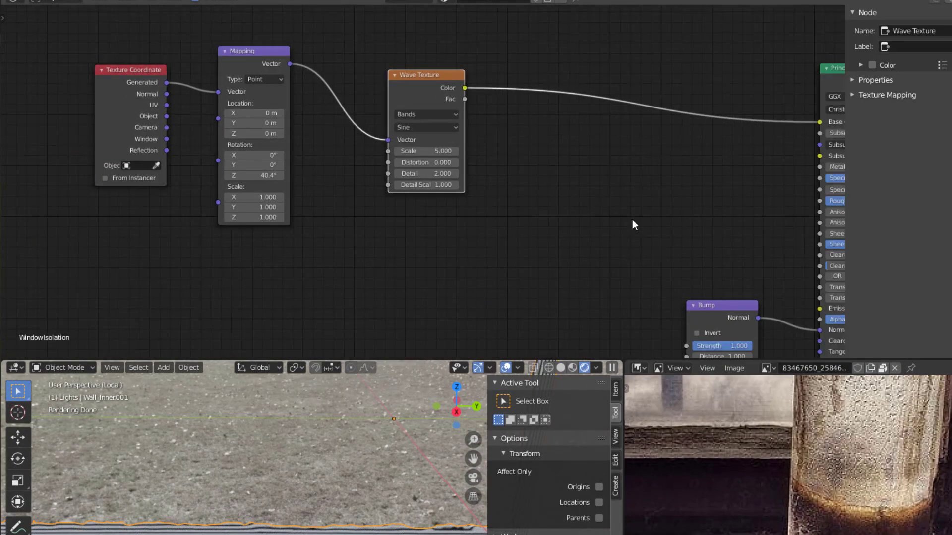
Bring the Bump and Principled BSDF nodes closer, and feed the Wave Texture's Fac output into the Bump's Height.
{"action": "scroll", "coordinate": [632, 219], "scroll_direction": "down", "scroll_amount": 1}
{"action": "left_click_drag", "start_coordinate": [653, 277], "coordinate": [423, 243]}
{"action": "left_click_drag", "start_coordinate": [808, 111], "coordinate": [556, 106]}
{"action": "scroll", "coordinate": [490, 187], "scroll_direction": "up", "scroll_amount": 1}
{"action": "middle_click_drag", "start_coordinate": [489, 188], "coordinate": [617, 154]}
{"action": "left_click_drag", "start_coordinate": [573, 52], "coordinate": [549, 302]}
{"action": "left_click_drag", "start_coordinate": [576, 244], "coordinate": [646, 208]}
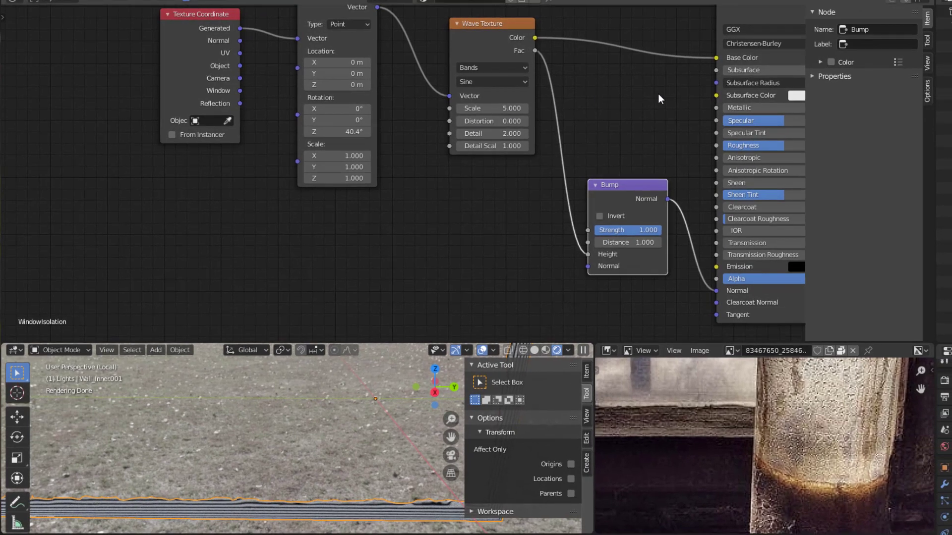
Disconnect the Wave Texture's Color output from the Principled BSDF's Base Color and check the strip's surface up close.
{"action": "left_click_drag", "start_coordinate": [717, 59], "coordinate": [569, 159]}
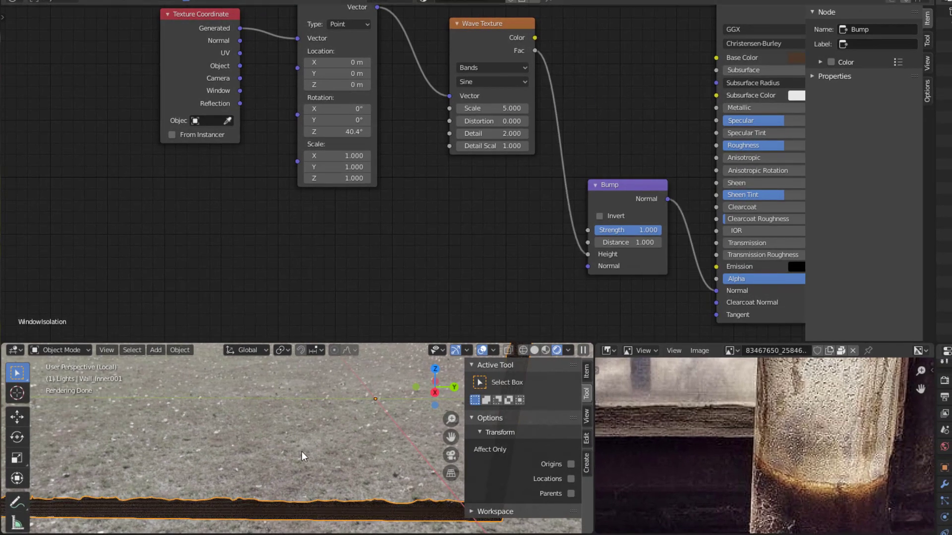
{"action": "scroll", "coordinate": [295, 483], "scroll_direction": "up", "scroll_amount": 1}
{"action": "middle_click_drag", "start_coordinate": [296, 491], "coordinate": [299, 467], "text": "shift"}
{"action": "scroll", "coordinate": [299, 468], "scroll_direction": "up", "scroll_amount": 1}
{"action": "scroll", "coordinate": [299, 468], "scroll_direction": "up", "scroll_amount": 2}
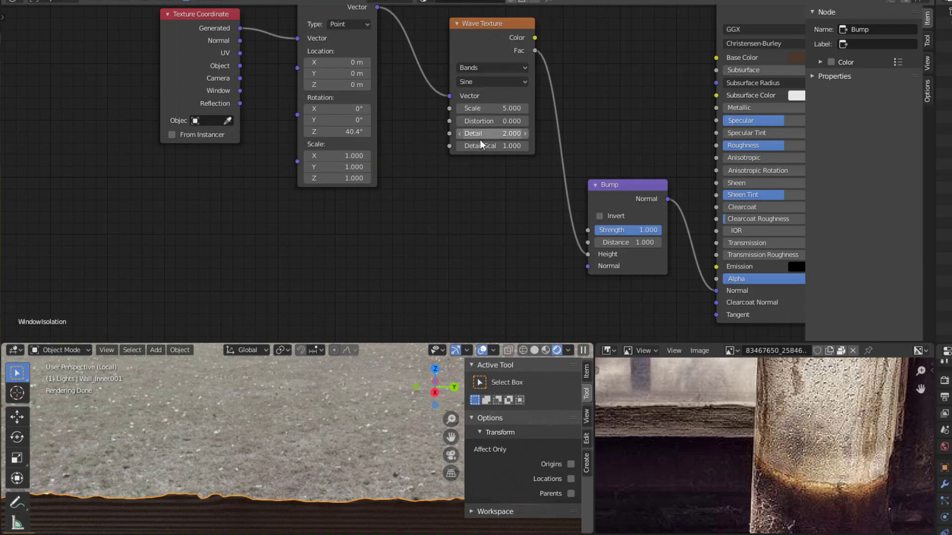
Set the Wave Texture's Distortion to 4.3, Detail to 8.5 and Detail Scale to 7.9.
{"action": "left_click_drag", "start_coordinate": [491, 121], "coordinate": [533, 121]}
{"action": "left_click_drag", "start_coordinate": [479, 138], "coordinate": [542, 146]}
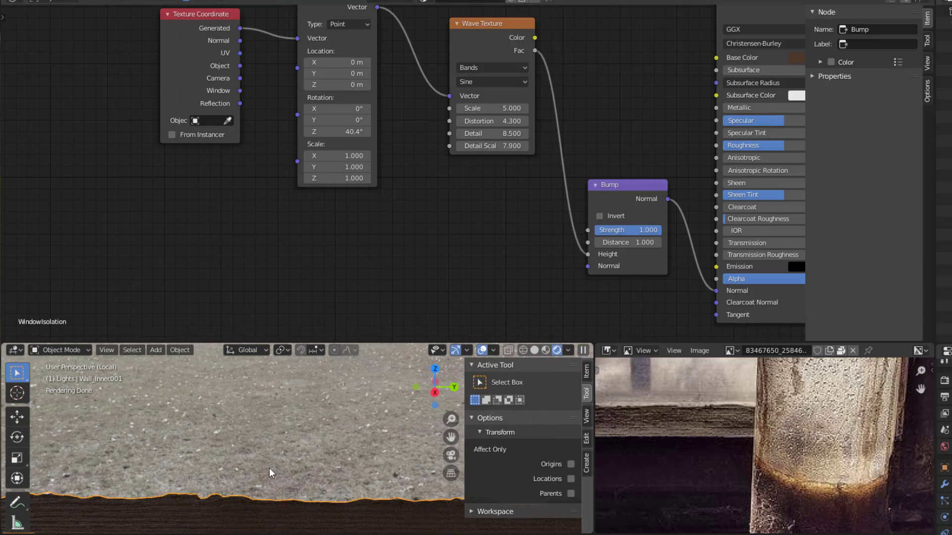
{"action": "middle_click_drag", "start_coordinate": [269, 468], "coordinate": [299, 430], "text": "shift"}
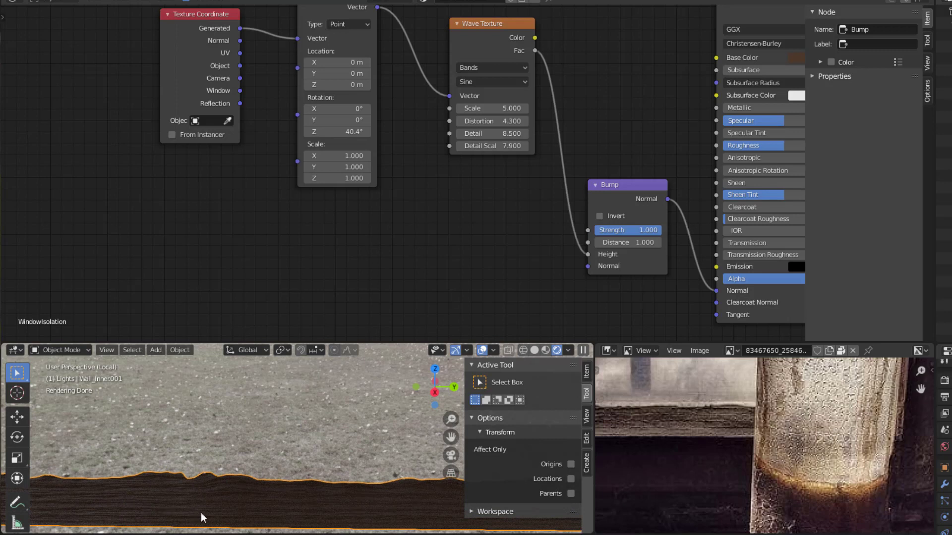
Insert a ColorRamp between the Wave Texture's Fac and the Bump's Height, with its black stop at position 0.555.
{"action": "middle_click_drag", "start_coordinate": [409, 206], "coordinate": [405, 201]}
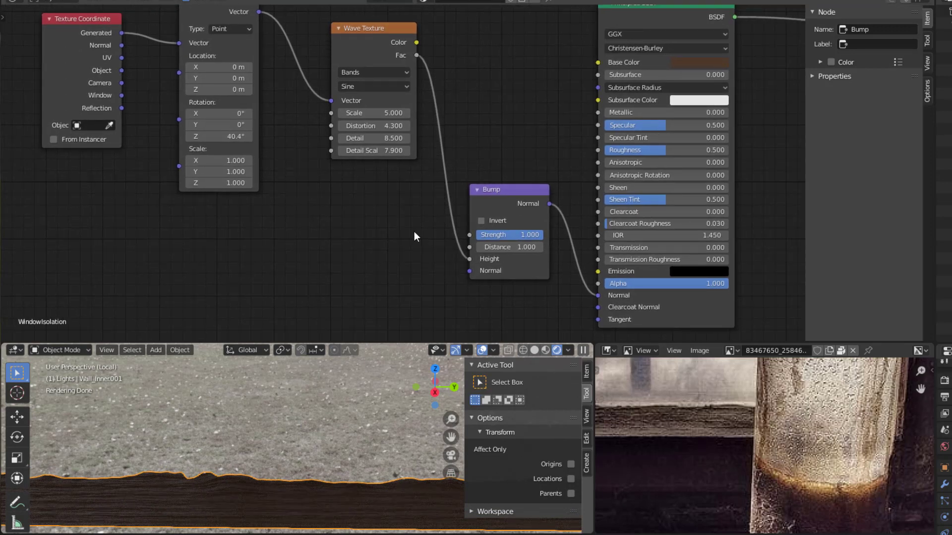
{"action": "key", "text": "shift+a"}
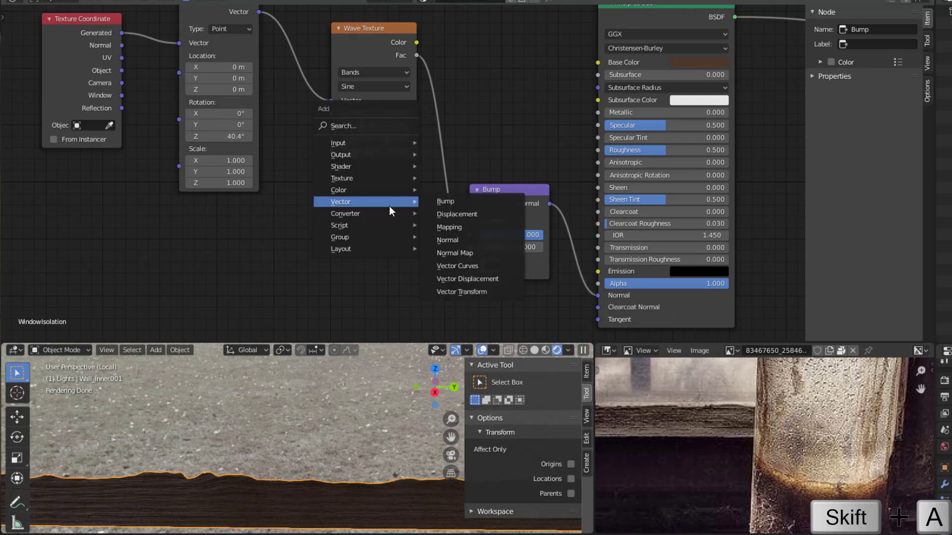
{"action": "mouse_move", "coordinate": [371, 213]}
{"action": "left_click", "coordinate": [452, 239]}
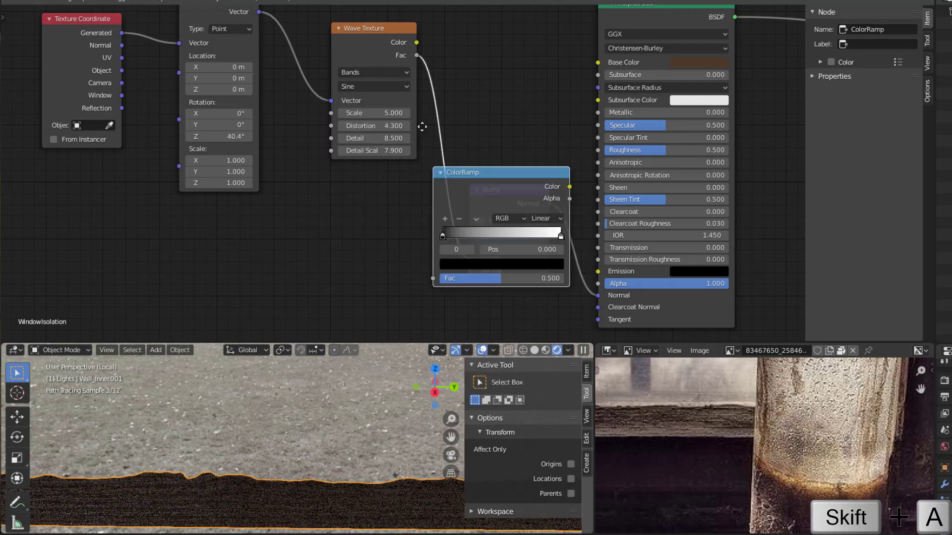
{"action": "left_click", "coordinate": [462, 199]}
{"action": "left_click_drag", "start_coordinate": [473, 169], "coordinate": [543, 170]}
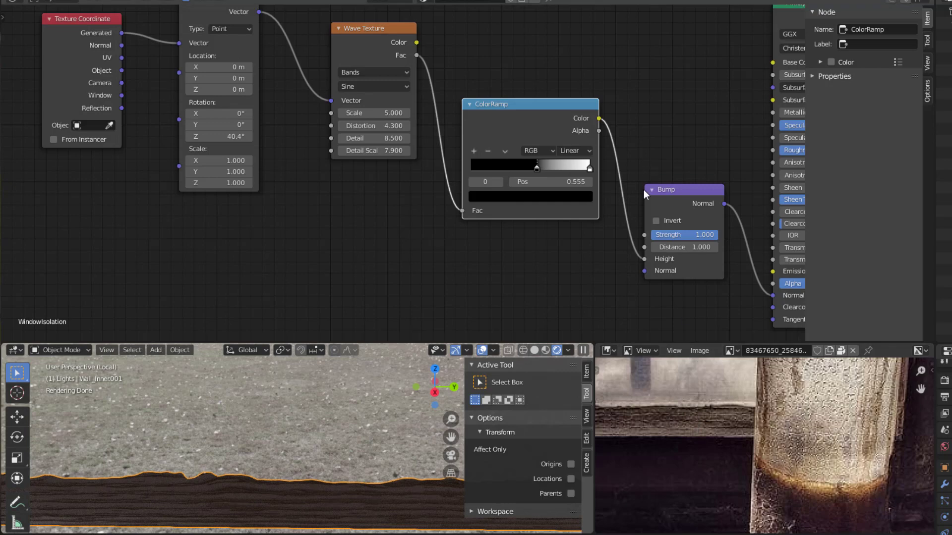
Set the Principled BSDF's Roughness to 0.668.
{"action": "scroll", "coordinate": [635, 137], "scroll_direction": "down", "scroll_amount": 2}
{"action": "middle_click_drag", "start_coordinate": [632, 130], "coordinate": [452, 154]}
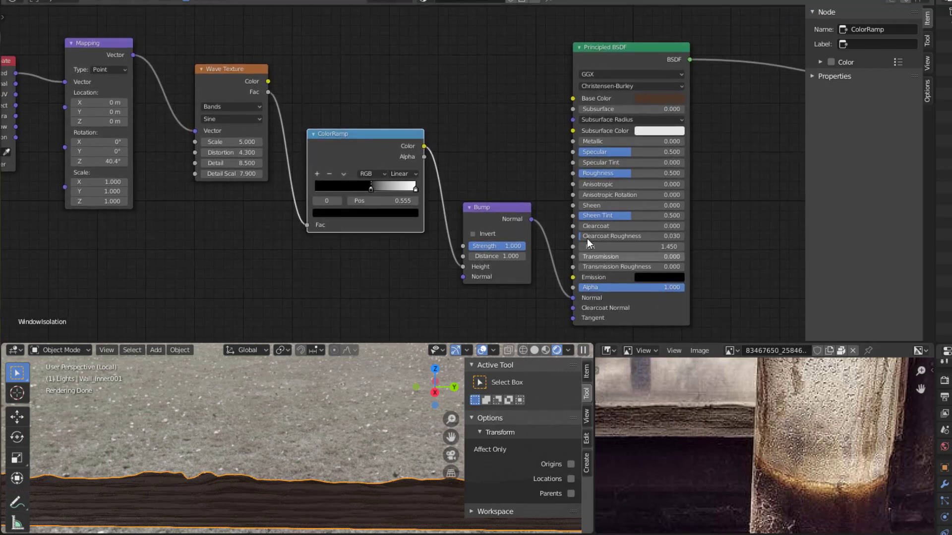
{"action": "mouse_move", "coordinate": [603, 173]}
{"action": "left_mouse_down"}
{"action": "mouse_move", "coordinate": [569, 173]}
{"action": "mouse_move", "coordinate": [648, 173]}
{"action": "left_mouse_up"}
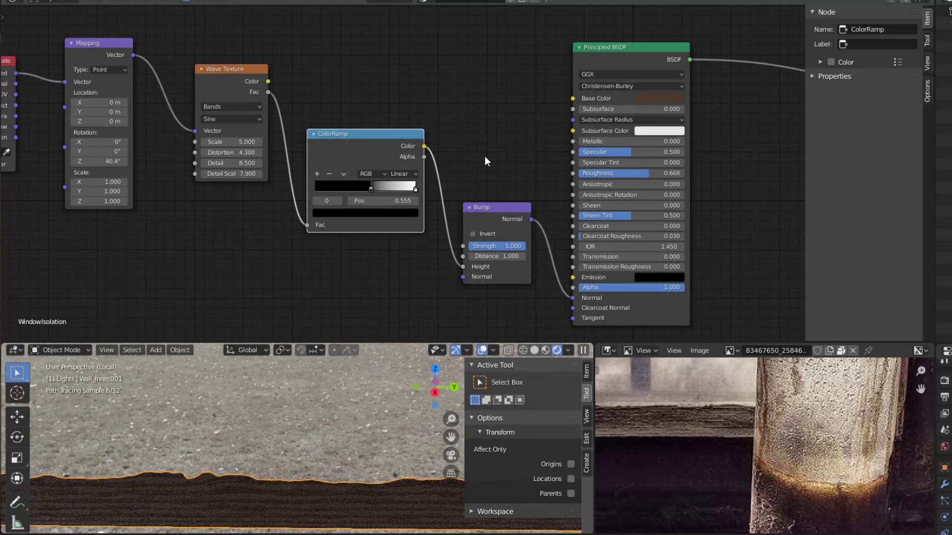
Add a Math node set to Add and connect its Value output to the Principled BSDF's Roughness.
{"action": "key", "text": "shift+a"}
{"action": "mouse_move", "coordinate": [471, 155]}
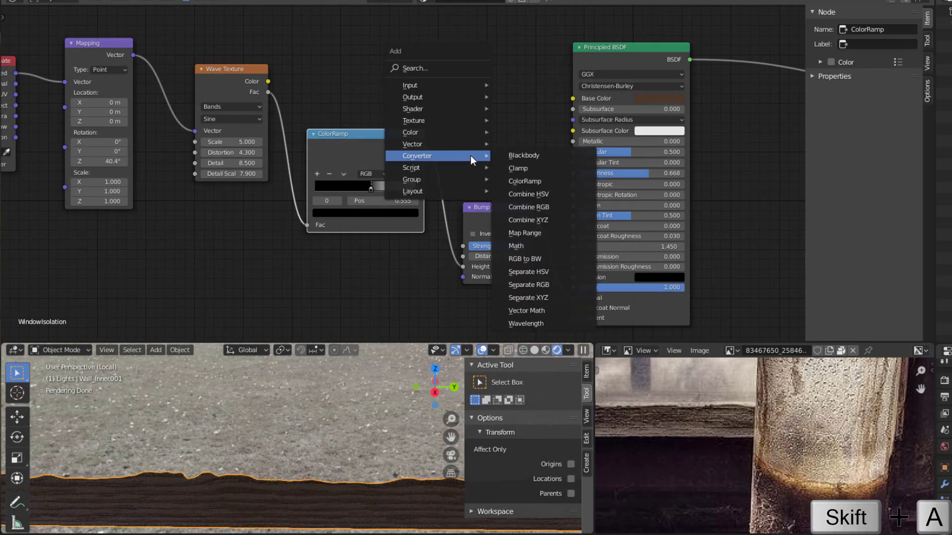
{"action": "left_click", "coordinate": [551, 246]}
{"action": "left_click", "coordinate": [475, 96]}
{"action": "left_click_drag", "start_coordinate": [616, 60], "coordinate": [663, 67]}
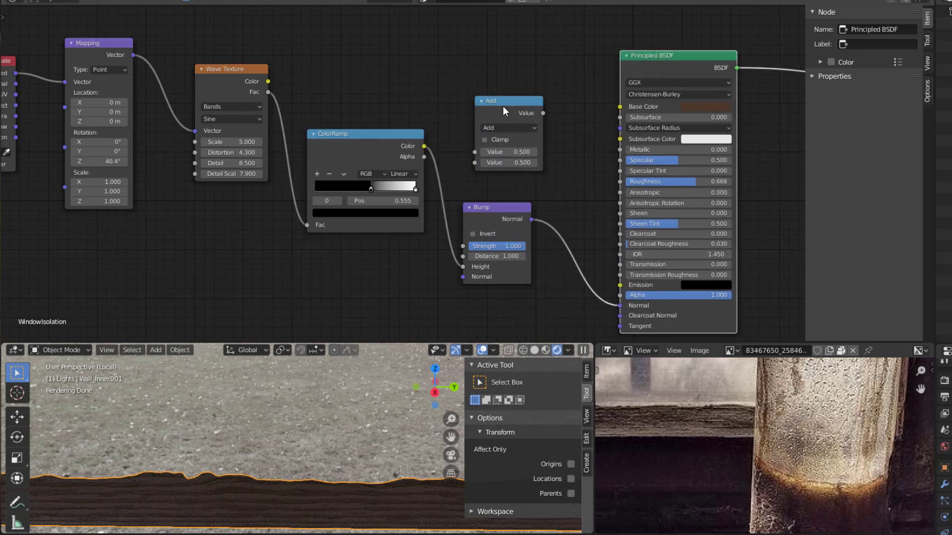
{"action": "left_click_drag", "start_coordinate": [543, 128], "coordinate": [621, 181]}
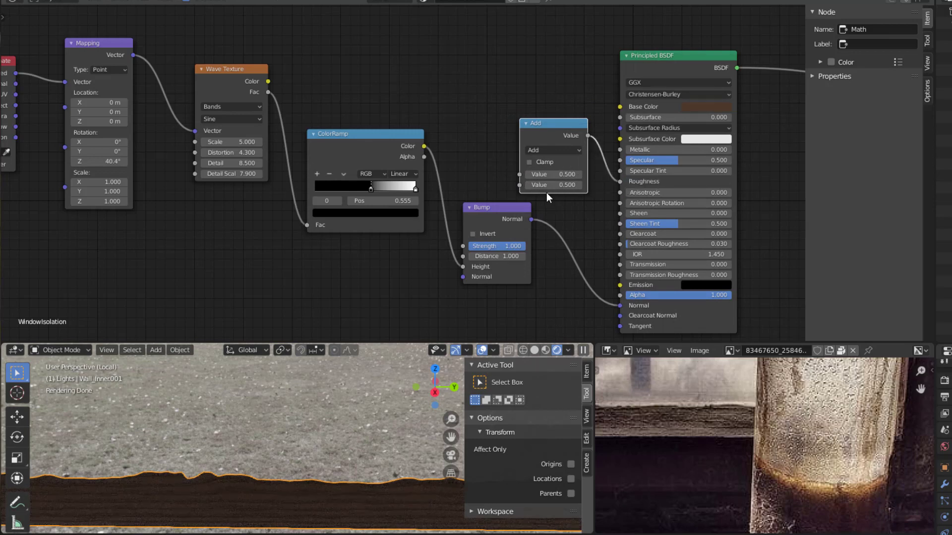
{"action": "left_click_drag", "start_coordinate": [541, 129], "coordinate": [551, 132]}
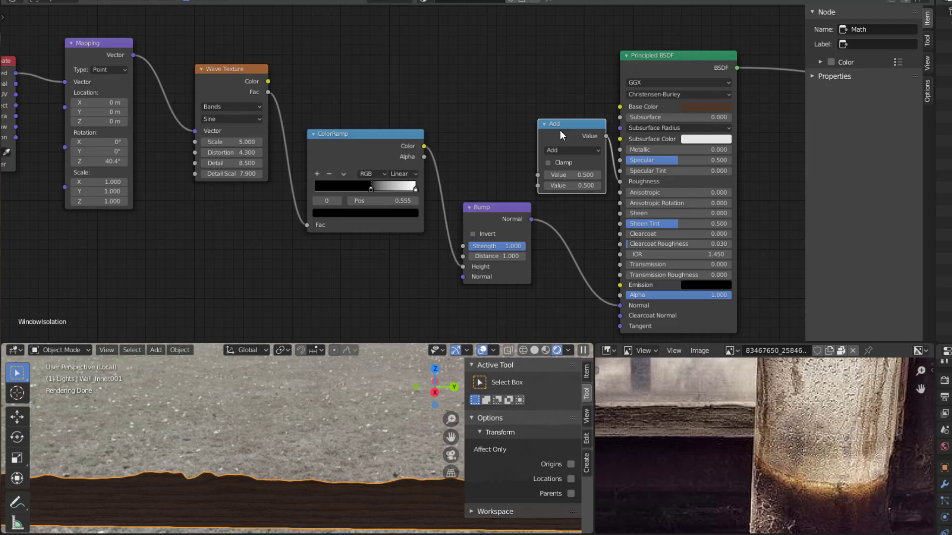
Duplicate the Add node as a Multiply node and chain it between the ColorRamp's Color output and the Add node's first Value.
{"action": "key", "text": "shift+d"}
{"action": "left_click", "coordinate": [468, 102]}
{"action": "left_click", "coordinate": [471, 123]}
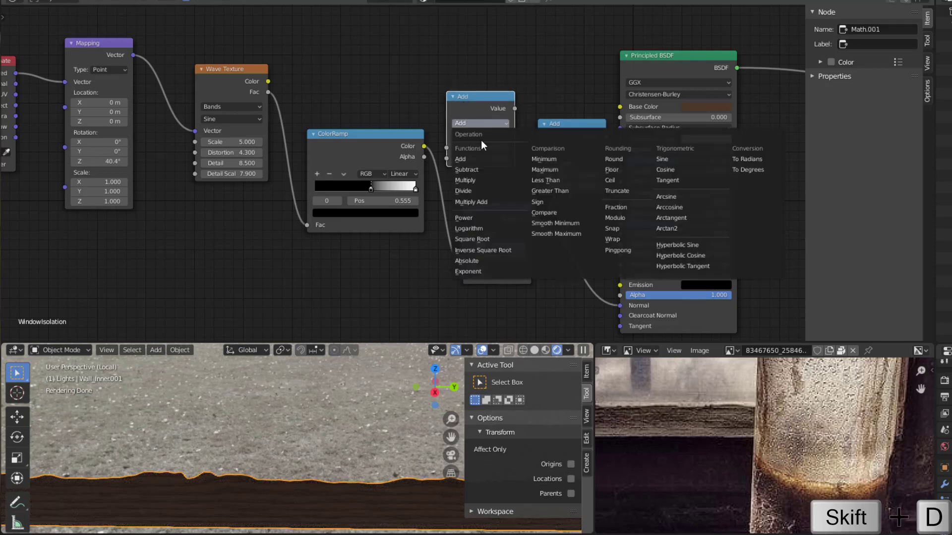
{"action": "left_click", "coordinate": [489, 179]}
{"action": "left_click_drag", "start_coordinate": [401, 145], "coordinate": [384, 180]}
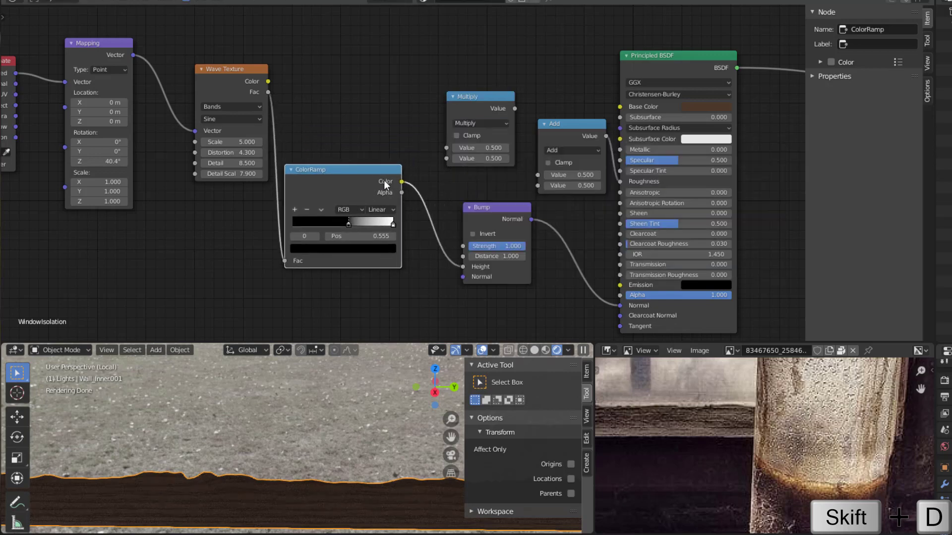
{"action": "left_click_drag", "start_coordinate": [427, 148], "coordinate": [446, 148]}
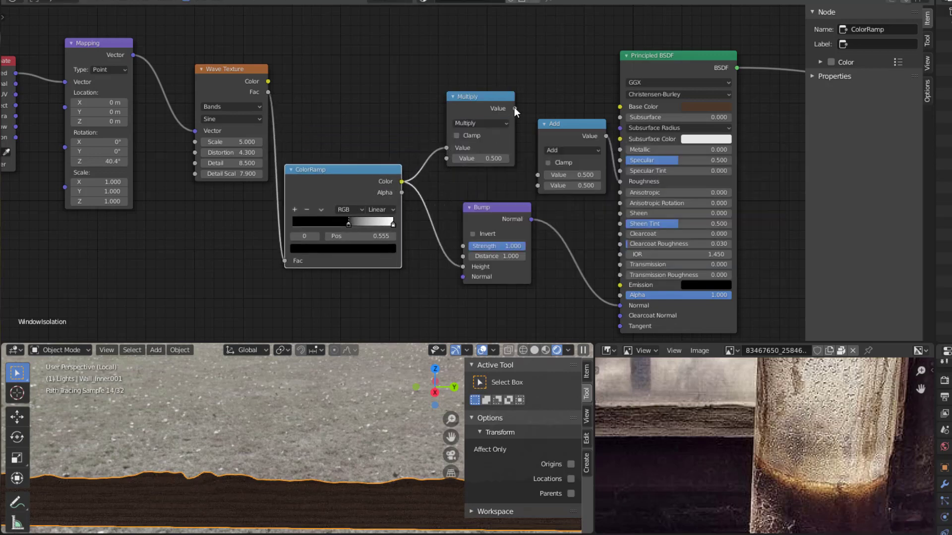
{"action": "left_click_drag", "start_coordinate": [515, 108], "coordinate": [541, 174]}
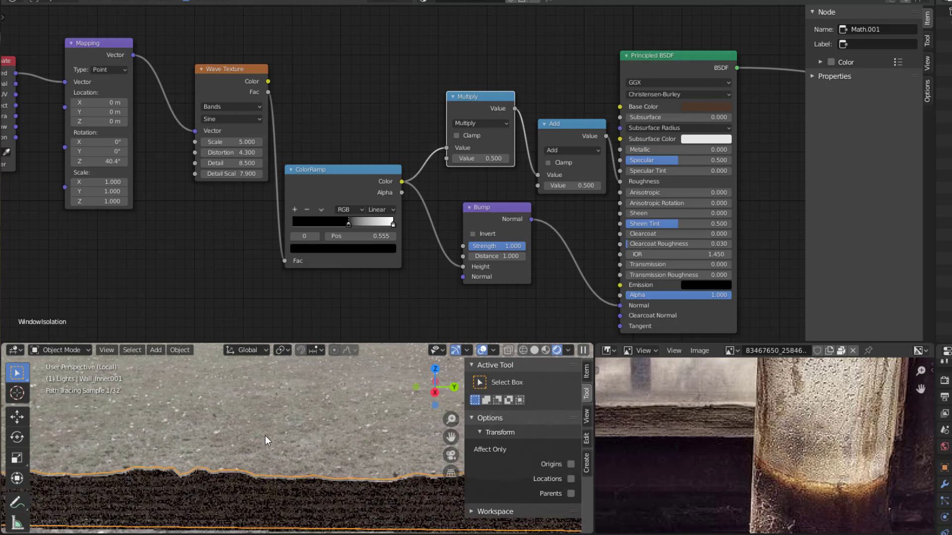
Set the Add value to 0.4 and the Multiply value to 0.6, and reduce the Bump to Strength 0.6 and Distance 0.3.
{"action": "left_click", "coordinate": [547, 185]}
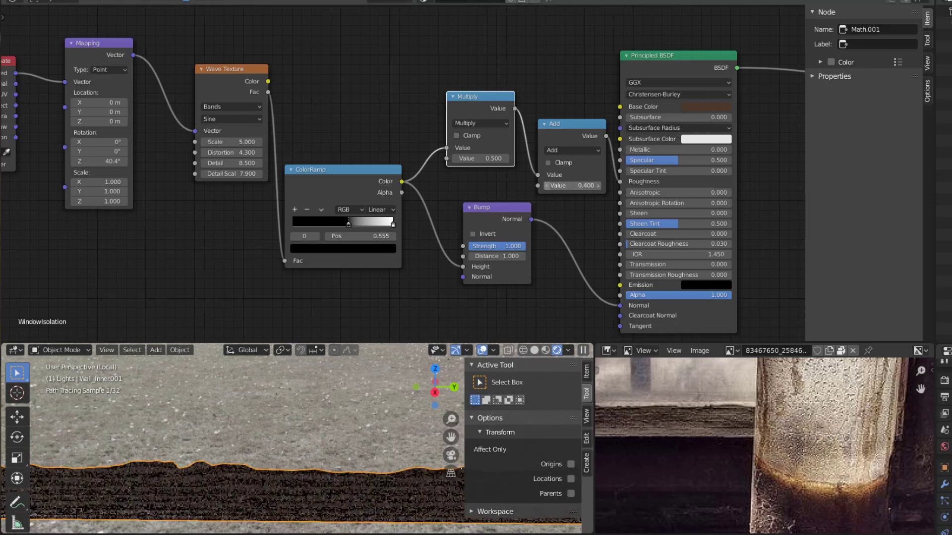
{"action": "mouse_move", "coordinate": [481, 159]}
{"action": "left_mouse_down"}
{"action": "mouse_move", "coordinate": [505, 158]}
{"action": "mouse_move", "coordinate": [484, 158]}
{"action": "left_mouse_up"}
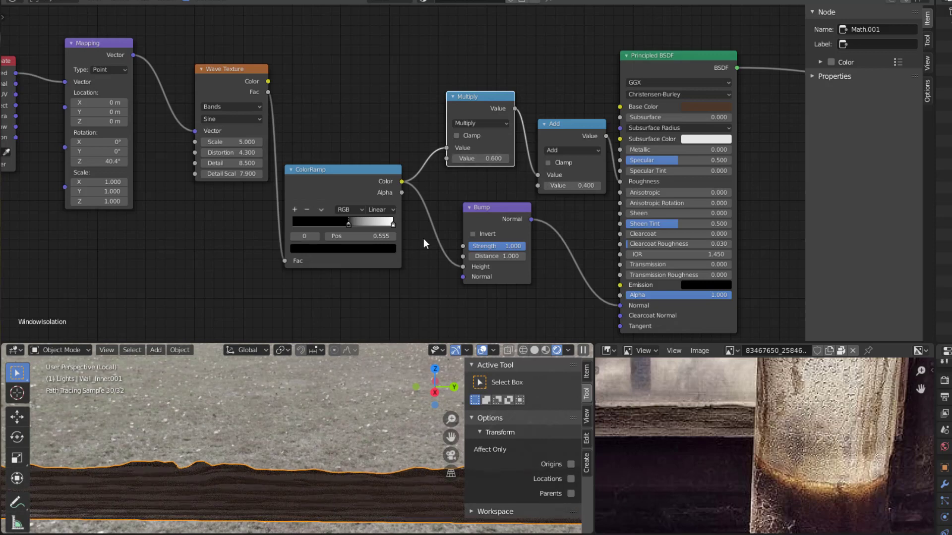
{"action": "scroll", "coordinate": [320, 396], "scroll_direction": "down", "scroll_amount": 1}
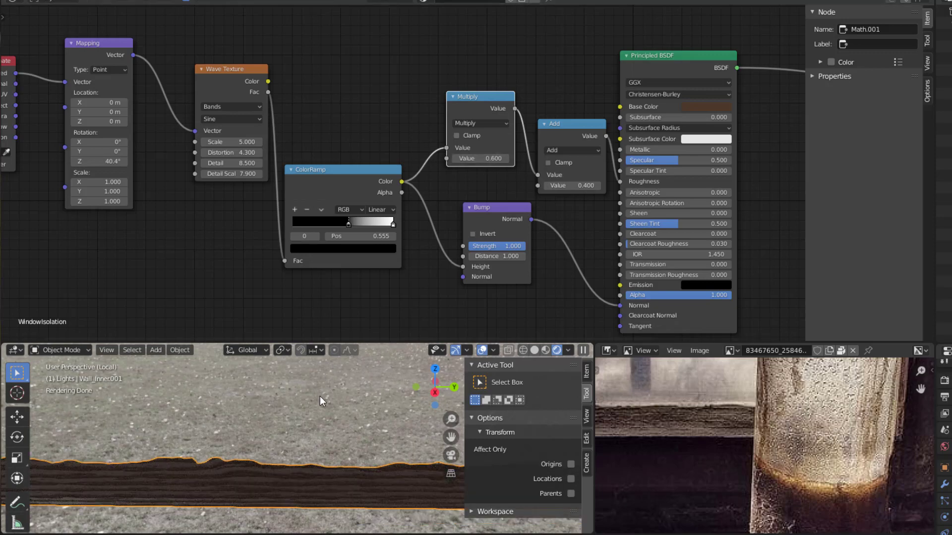
{"action": "mouse_move", "coordinate": [512, 246]}
{"action": "left_mouse_down"}
{"action": "mouse_move", "coordinate": [489, 246]}
{"action": "mouse_move", "coordinate": [491, 257]}
{"action": "left_mouse_up"}
Add a Noise Texture node and a second ColorRamp node above the existing wave texture chain.
{"action": "scroll", "coordinate": [270, 100], "scroll_direction": "down", "scroll_amount": 2}
{"action": "middle_click_drag", "start_coordinate": [298, 103], "coordinate": [296, 178]}
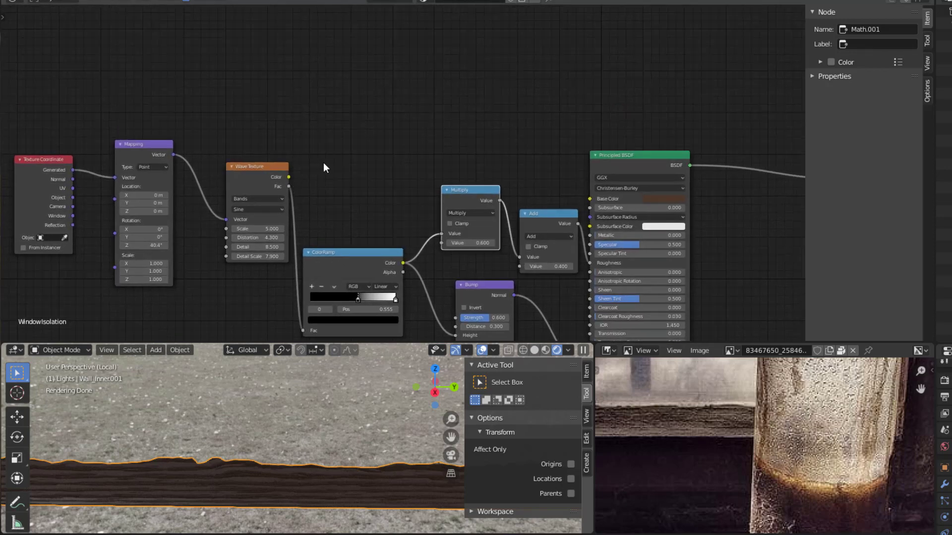
{"action": "key", "text": "shift+a"}
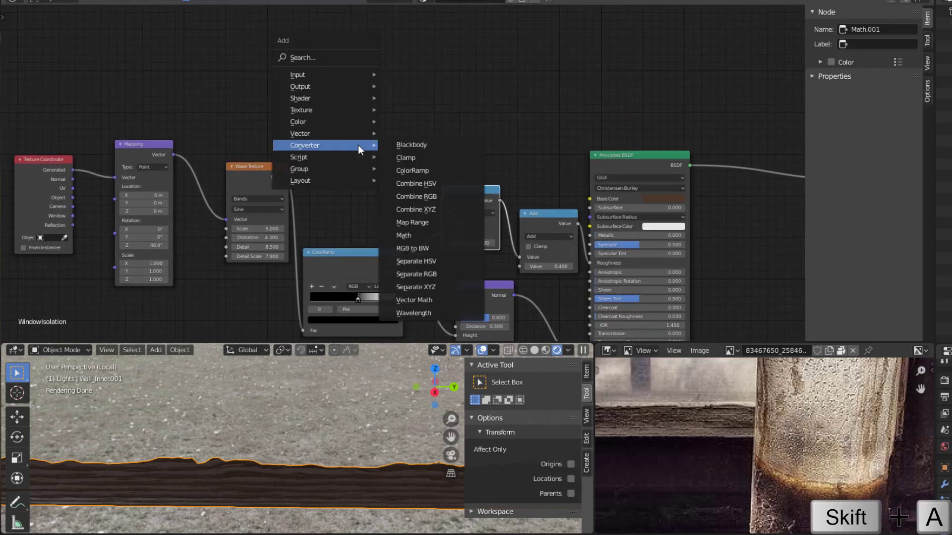
{"action": "mouse_move", "coordinate": [323, 110]}
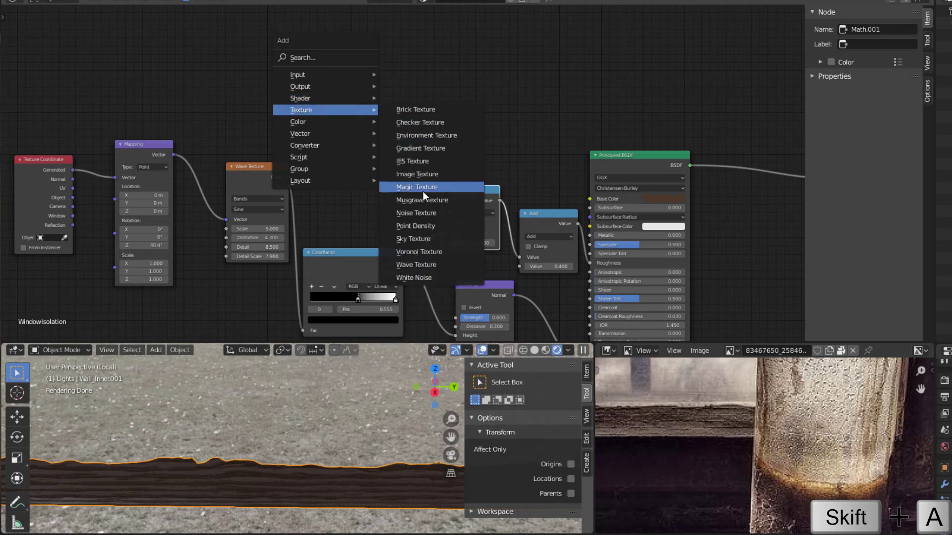
{"action": "left_click", "coordinate": [424, 213]}
{"action": "left_click", "coordinate": [303, 69]}
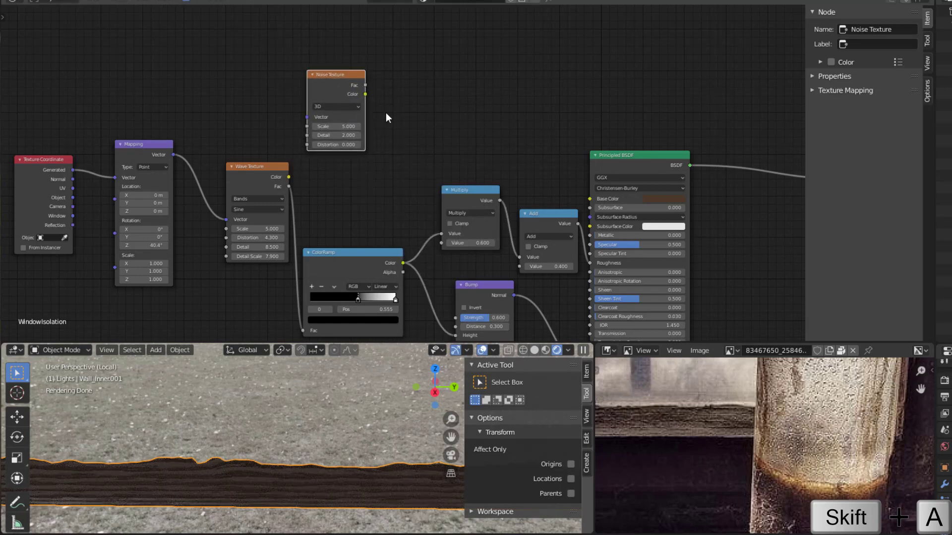
{"action": "key", "text": "shift+a"}
{"action": "mouse_move", "coordinate": [376, 147]}
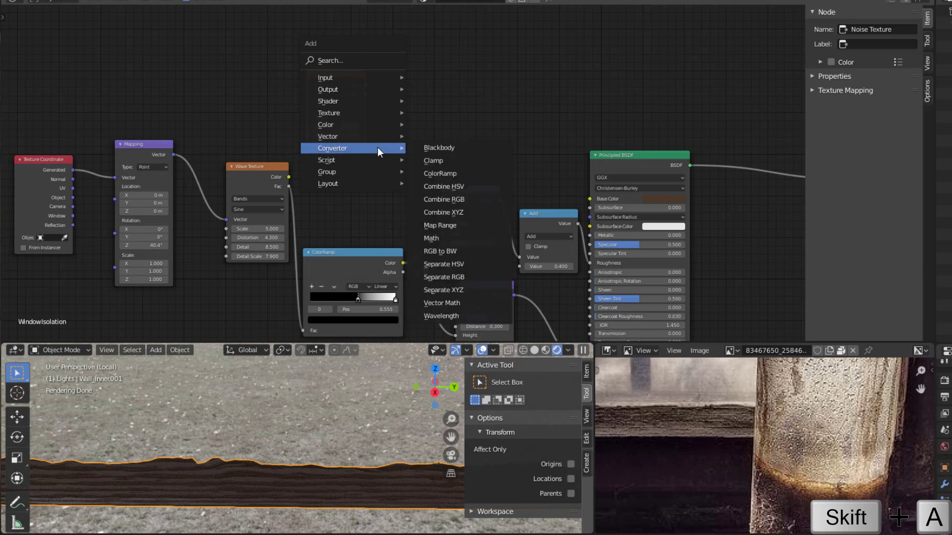
{"action": "left_click", "coordinate": [439, 173]}
{"action": "left_click", "coordinate": [422, 69]}
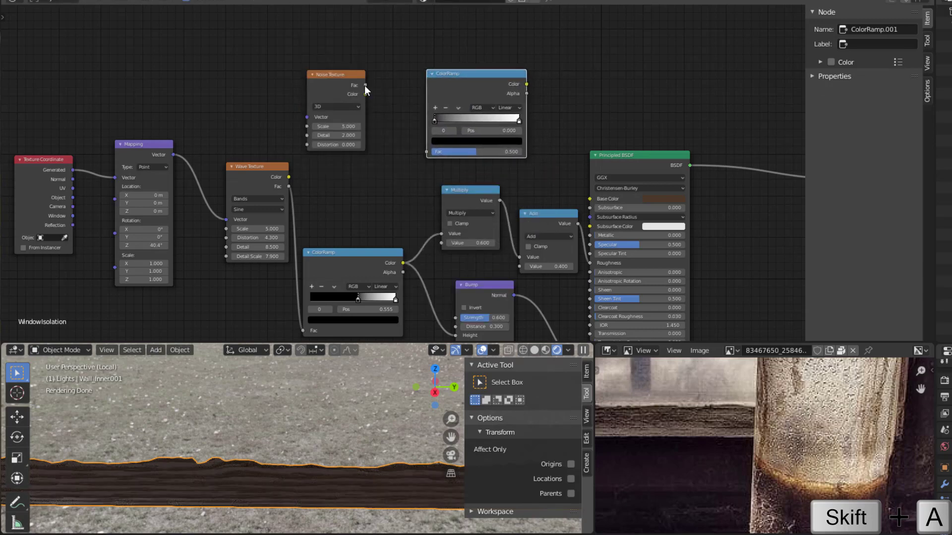
Connect Texture Coordinate's Generated output to the Noise Texture's Vector, its Fac to the new ColorRamp, and the ramp's Color to Base Color.
{"action": "left_click_drag", "start_coordinate": [365, 85], "coordinate": [426, 151]}
{"action": "left_click_drag", "start_coordinate": [527, 84], "coordinate": [590, 199]}
{"action": "left_click_drag", "start_coordinate": [73, 170], "coordinate": [307, 118]}
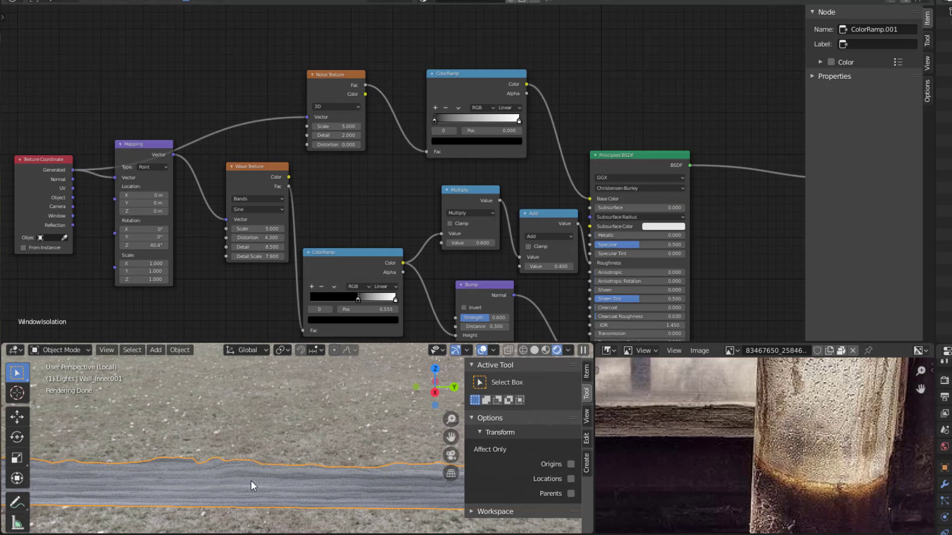
Recolour the new ColorRamp's black stop to a saturated orange-brown.
{"action": "scroll", "coordinate": [408, 169], "scroll_direction": "up", "scroll_amount": 3}
{"action": "middle_click_drag", "start_coordinate": [376, 185], "coordinate": [271, 214]}
{"action": "left_click", "coordinate": [348, 159]}
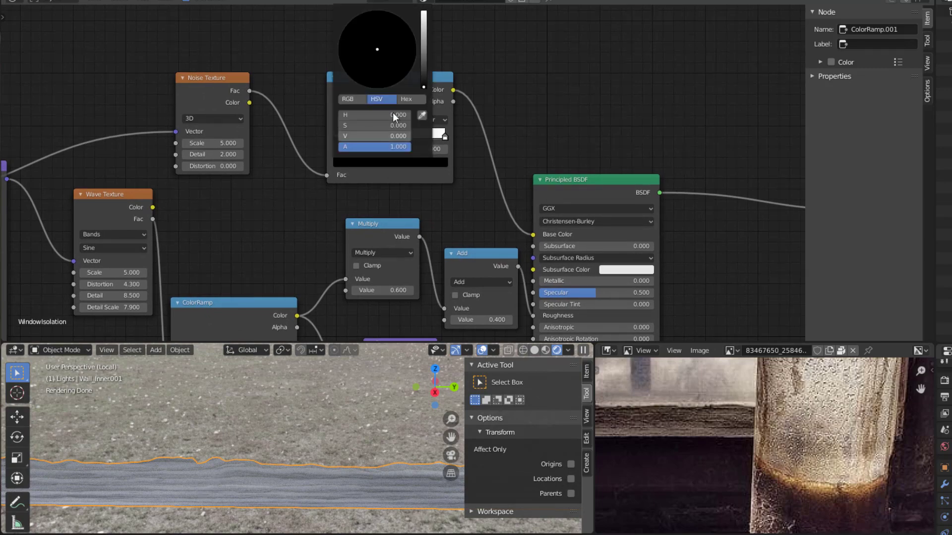
{"action": "left_click_drag", "start_coordinate": [422, 83], "coordinate": [365, 76]}
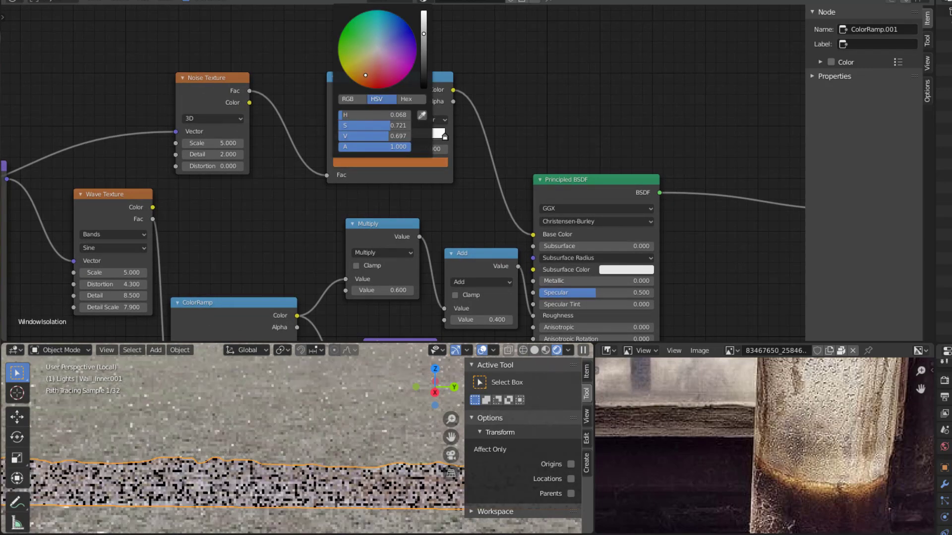
{"action": "left_click_drag", "start_coordinate": [424, 39], "coordinate": [423, 52]}
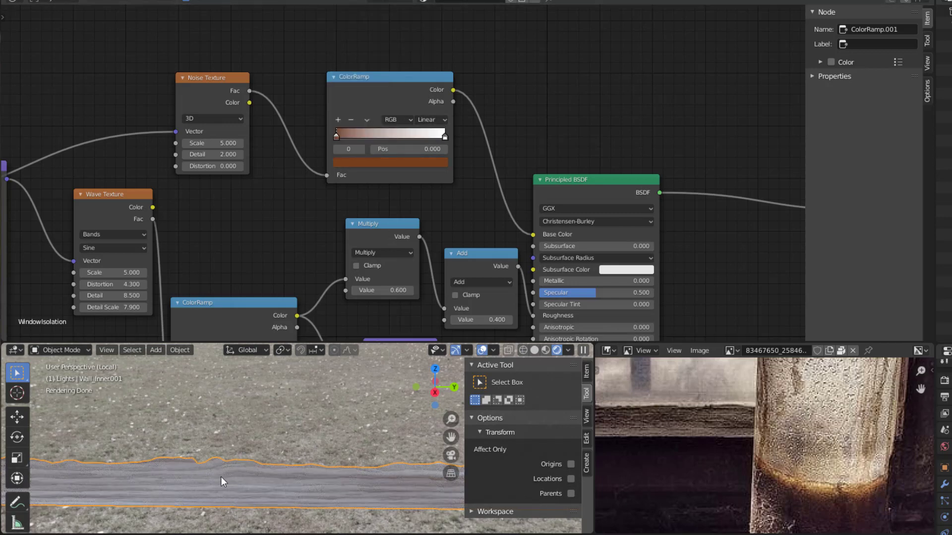
Set the new ColorRamp's white stop to a dark brown with hue 0.067, saturation 0.294 and value 0.228.
{"action": "left_click", "coordinate": [444, 136]}
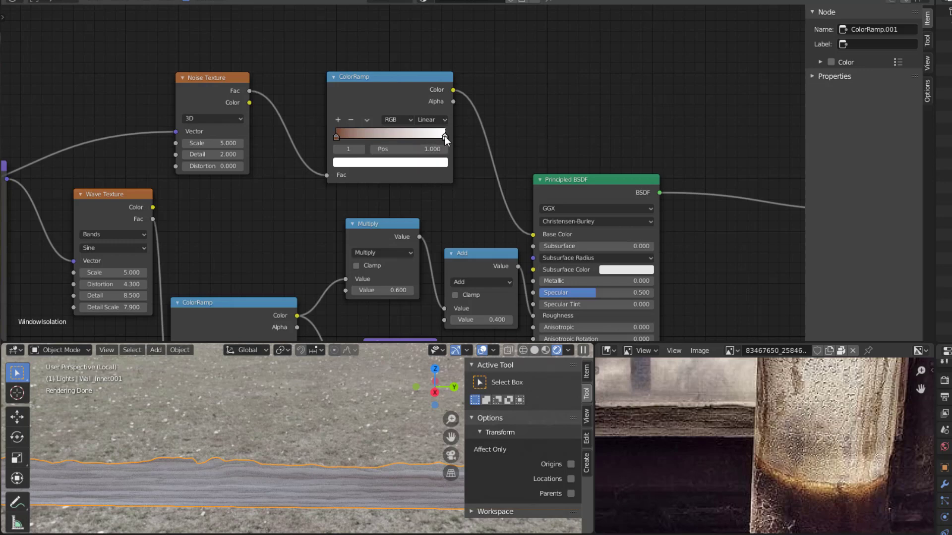
{"action": "left_click", "coordinate": [432, 162]}
{"action": "mouse_move", "coordinate": [424, 19]}
{"action": "left_mouse_down"}
{"action": "mouse_move", "coordinate": [415, 57]}
{"action": "mouse_move", "coordinate": [372, 68]}
{"action": "mouse_move", "coordinate": [424, 68]}
{"action": "mouse_move", "coordinate": [375, 60]}
{"action": "mouse_move", "coordinate": [411, 60]}
{"action": "mouse_move", "coordinate": [394, 75]}
{"action": "left_mouse_up"}
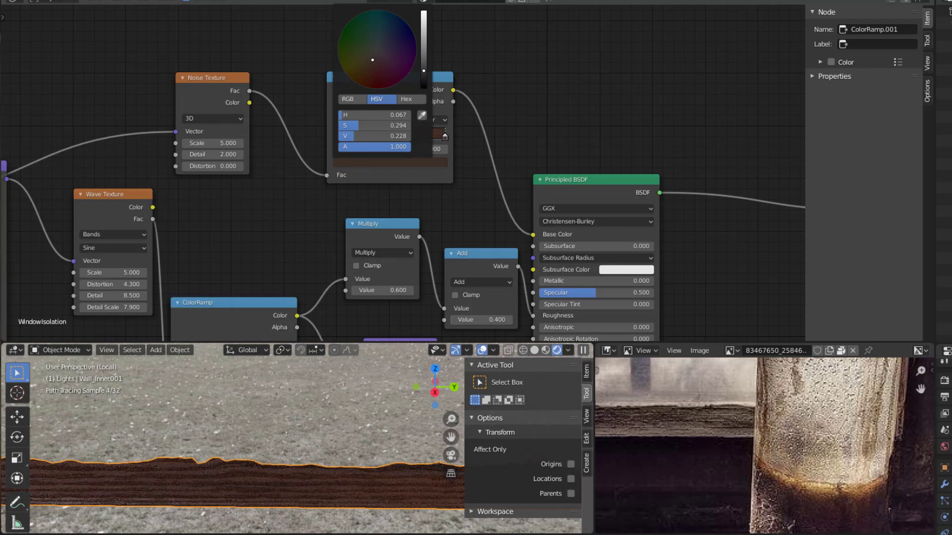
Set the ColorRamp's first stop to a muted reddish brown with hue 0.041, saturation 0.293 and value 0.548.
{"action": "left_click", "coordinate": [336, 137]}
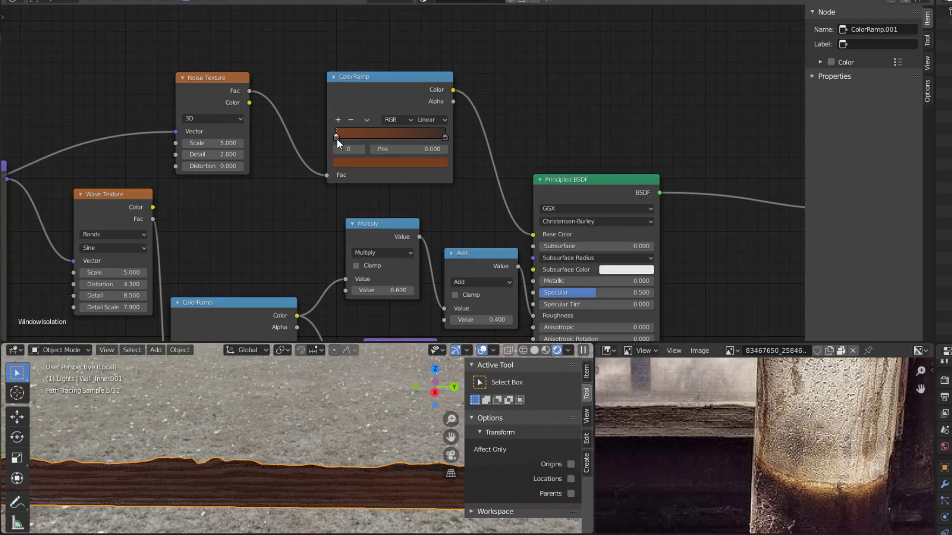
{"action": "left_click", "coordinate": [356, 165]}
{"action": "left_click", "coordinate": [373, 68]}
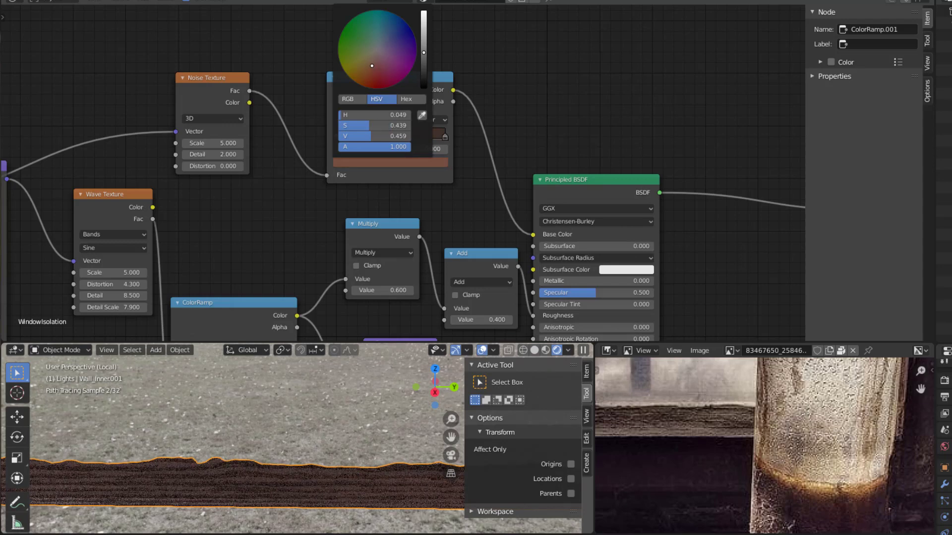
{"action": "left_click", "coordinate": [374, 60]}
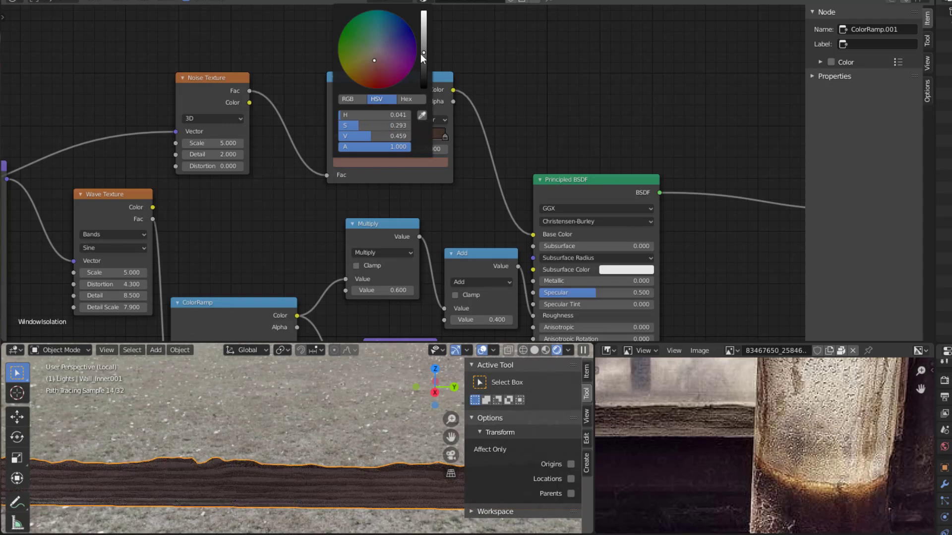
{"action": "left_click_drag", "start_coordinate": [423, 53], "coordinate": [424, 45]}
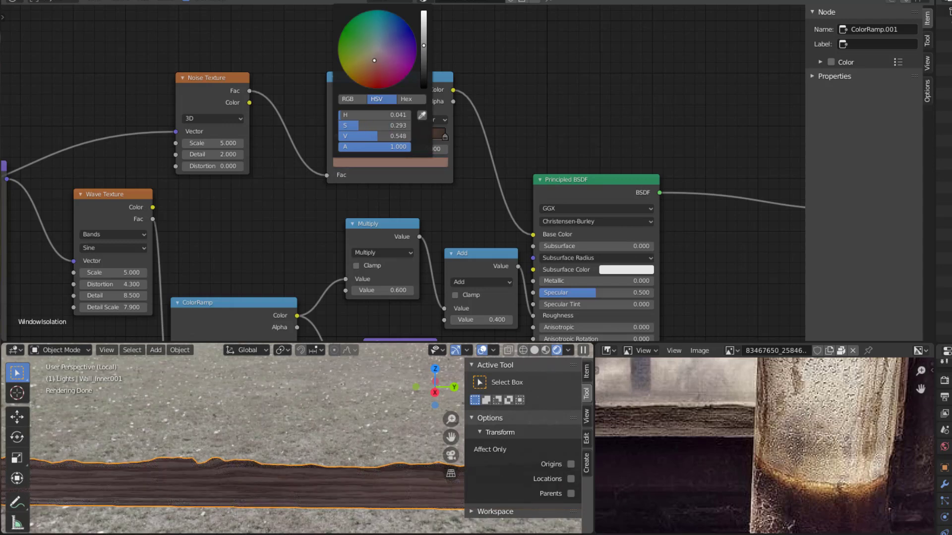
Set the Noise Texture's Detail to 5.6 and its Scale to 15.2.
{"action": "left_click_drag", "start_coordinate": [205, 155], "coordinate": [258, 155]}
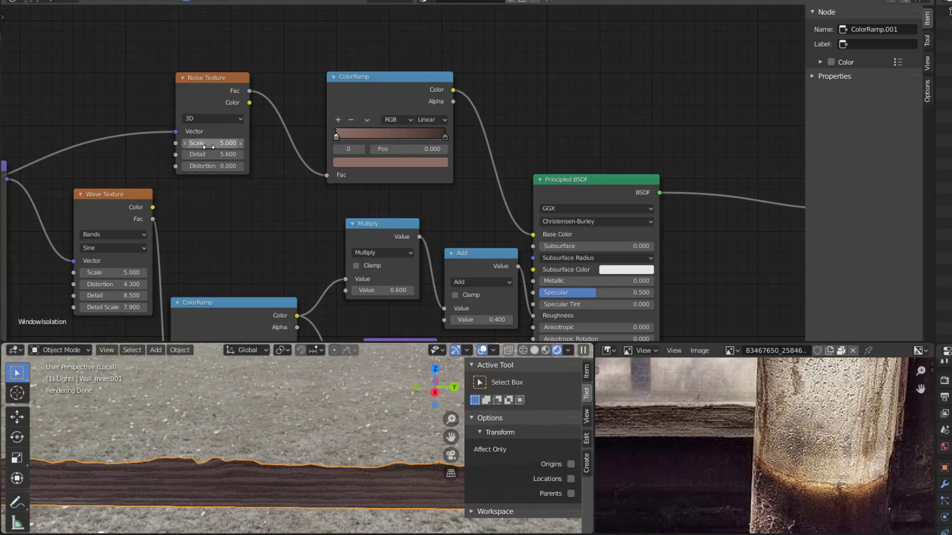
{"action": "left_click_drag", "start_coordinate": [201, 143], "coordinate": [226, 144]}
{"action": "left_click_drag", "start_coordinate": [213, 143], "coordinate": [255, 143]}
{"action": "scroll", "coordinate": [220, 395], "scroll_direction": "down", "scroll_amount": 1}
{"action": "scroll", "coordinate": [221, 396], "scroll_direction": "down", "scroll_amount": 2}
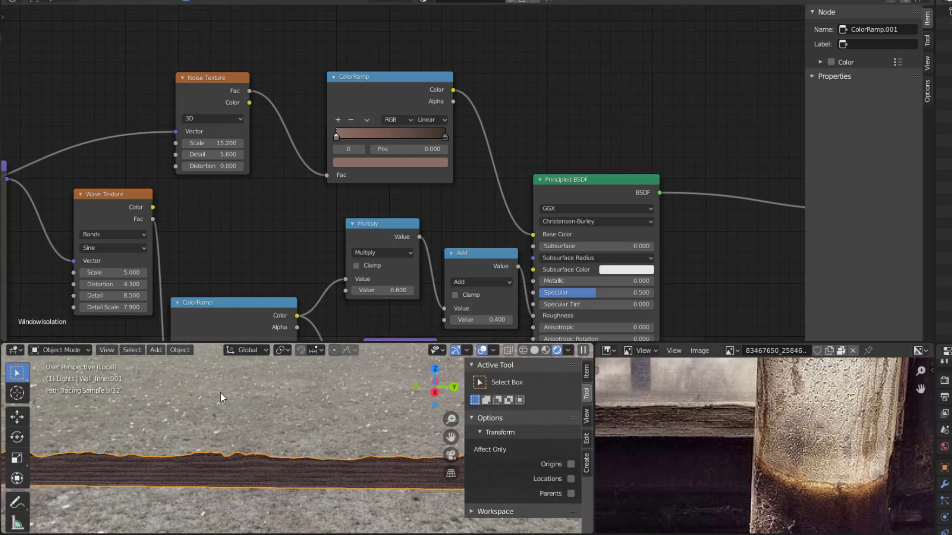
{"action": "scroll", "coordinate": [221, 395], "scroll_direction": "up", "scroll_amount": 3}
Raise the Noise Texture's Detail to 6.8 and set its Distortion to 2.9.
{"action": "left_click_drag", "start_coordinate": [211, 155], "coordinate": [214, 166]}
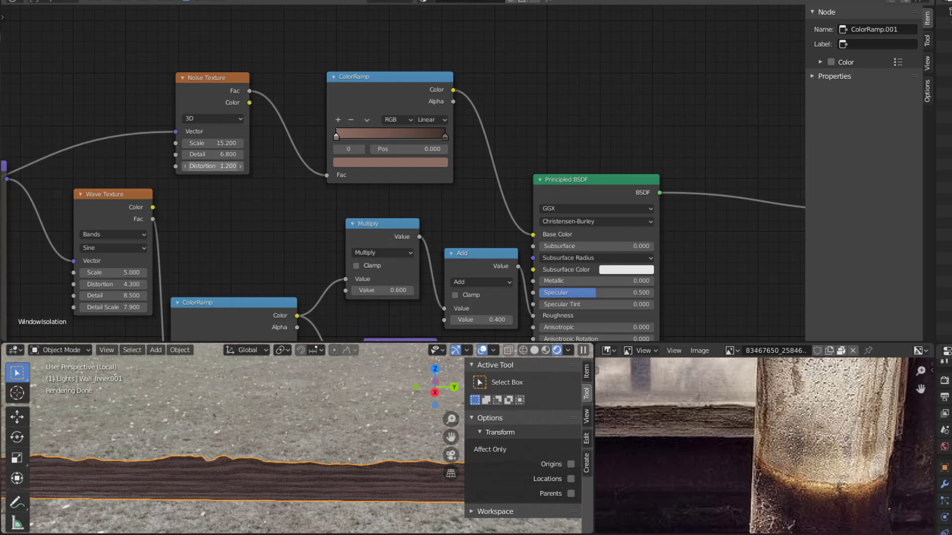
{"action": "scroll", "coordinate": [263, 380], "scroll_direction": "up", "scroll_amount": 3}
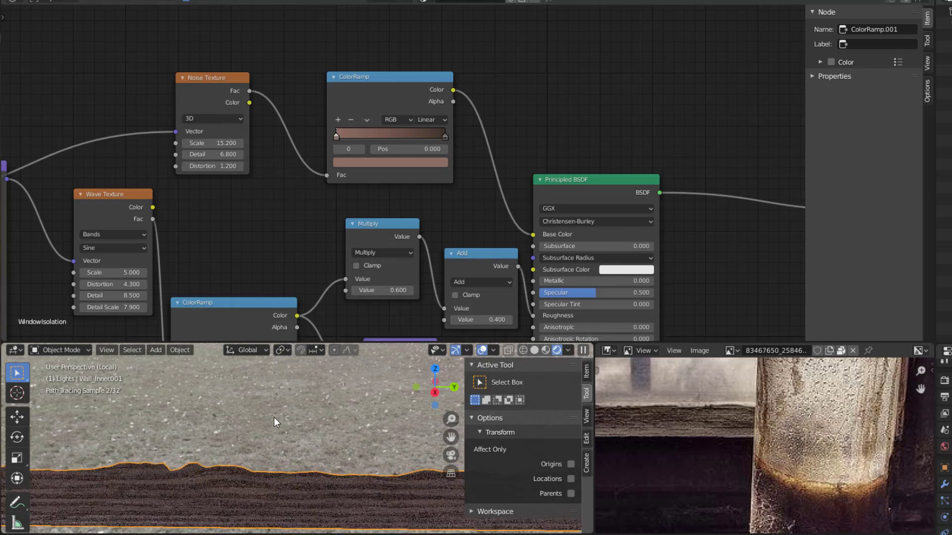
{"action": "middle_click_drag", "start_coordinate": [273, 429], "coordinate": [278, 413], "text": "shift"}
{"action": "scroll", "coordinate": [278, 417], "scroll_direction": "up", "scroll_amount": 1}
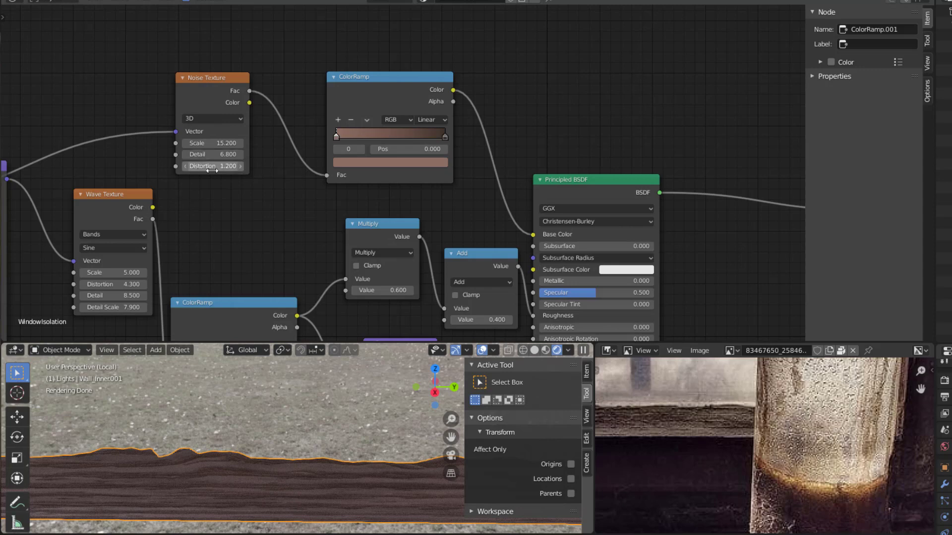
{"action": "left_click_drag", "start_coordinate": [208, 166], "coordinate": [240, 166]}
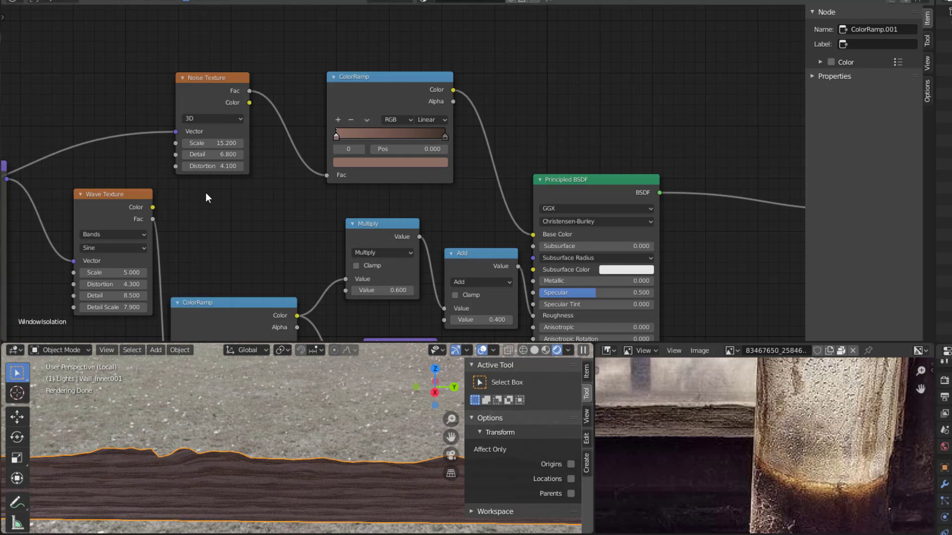
{"action": "mouse_move", "coordinate": [213, 165]}
{"action": "left_mouse_down"}
{"action": "mouse_move", "coordinate": [198, 166]}
{"action": "mouse_move", "coordinate": [225, 166]}
{"action": "left_mouse_up"}
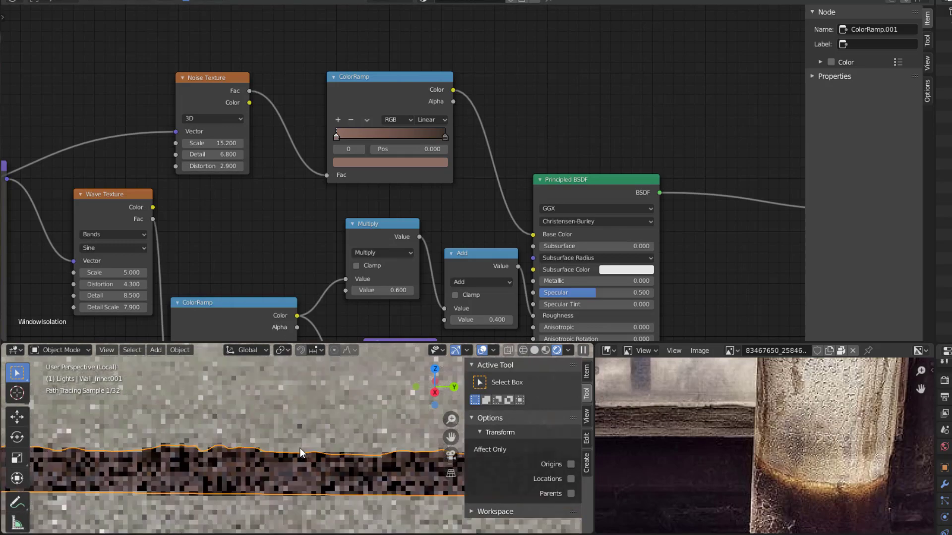
Move the white stop of the Wave Texture's ColorRamp to position 0.691 to sharpen the wood grain.
{"action": "middle_click_drag", "start_coordinate": [358, 252], "coordinate": [406, 88]}
{"action": "left_click_drag", "start_coordinate": [334, 196], "coordinate": [296, 198]}
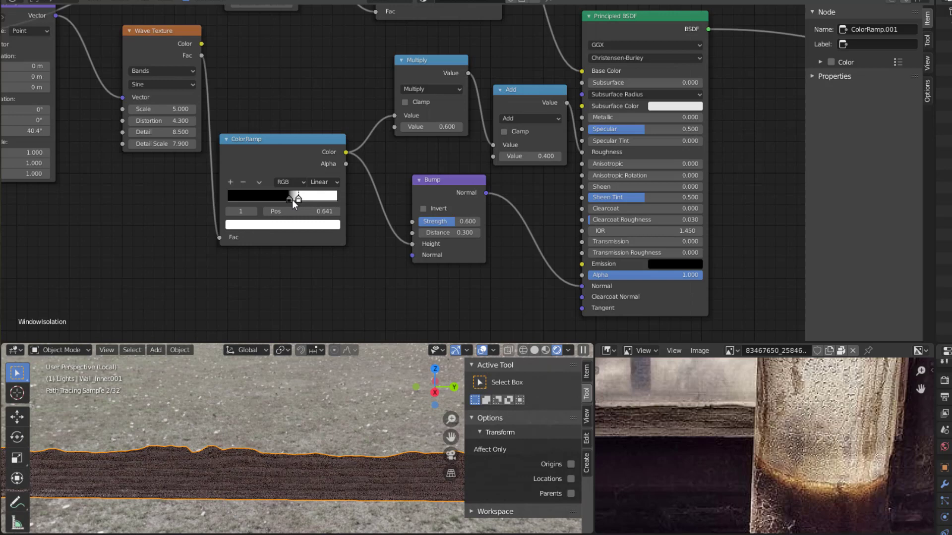
{"action": "scroll", "coordinate": [308, 501], "scroll_direction": "up", "scroll_amount": 1}
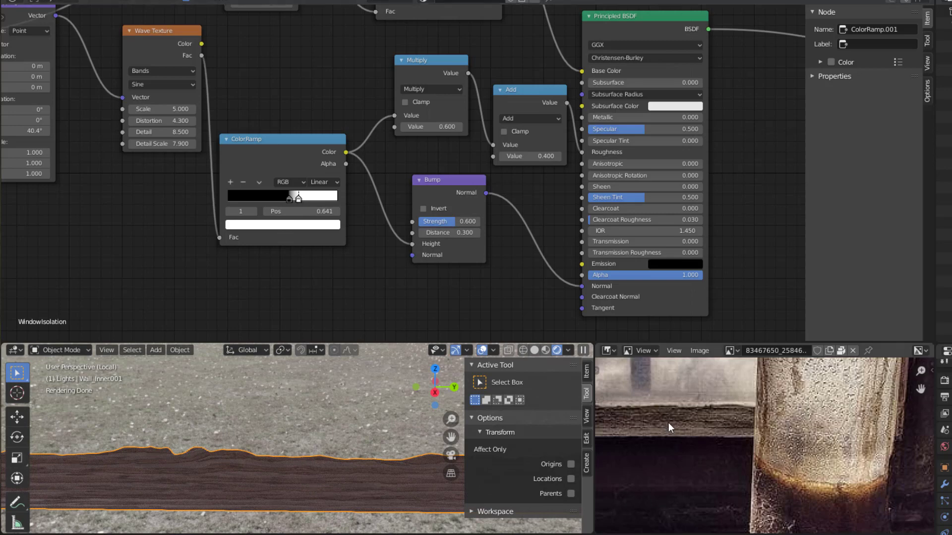
{"action": "left_click_drag", "start_coordinate": [296, 196], "coordinate": [304, 197]}
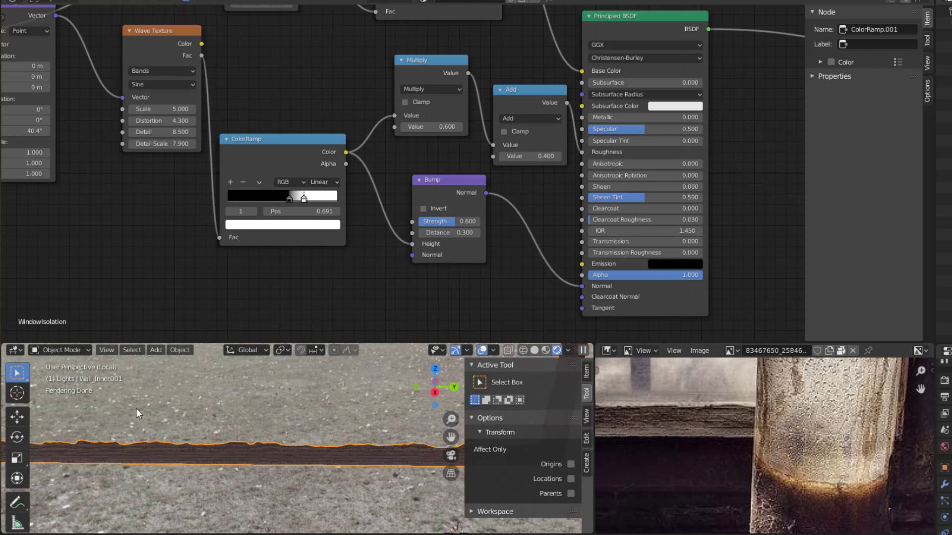
Leave local view to bring back the whole scene and select the inner wall below the window.
{"action": "left_click", "coordinate": [106, 350]}
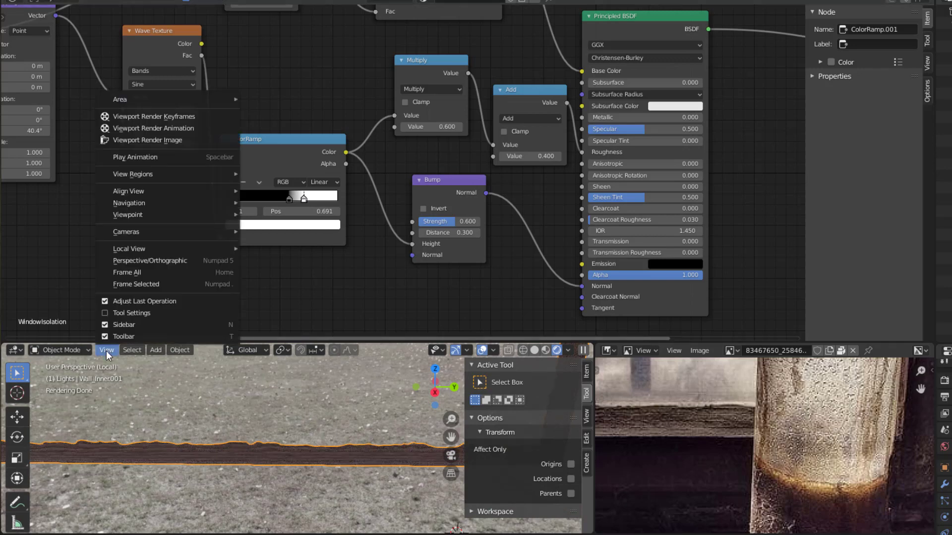
{"action": "mouse_move", "coordinate": [131, 175]}
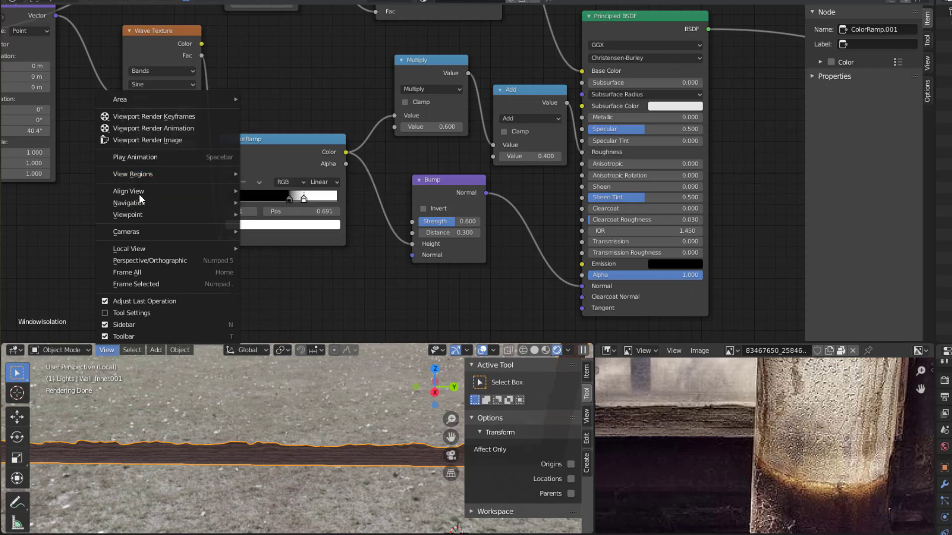
{"action": "mouse_move", "coordinate": [186, 249]}
{"action": "left_click", "coordinate": [275, 249]}
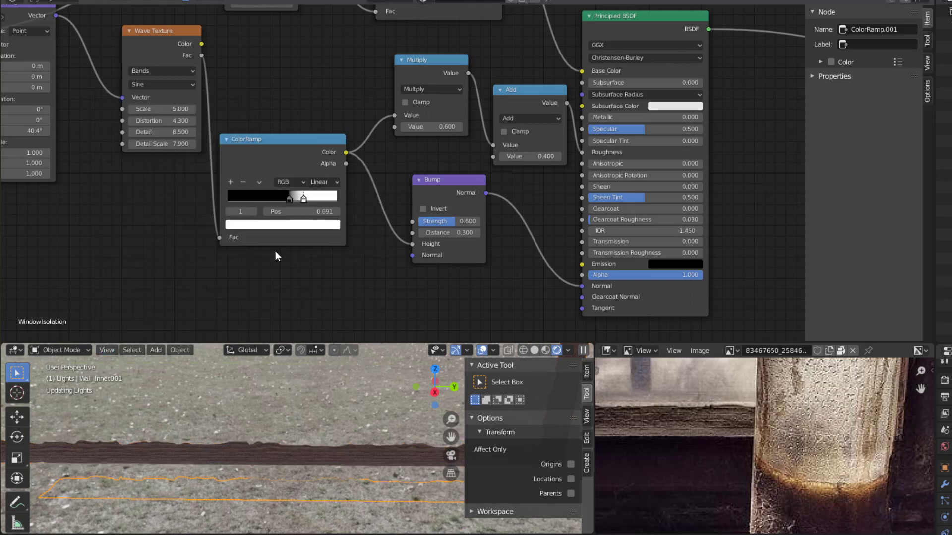
{"action": "left_click", "coordinate": [302, 504]}
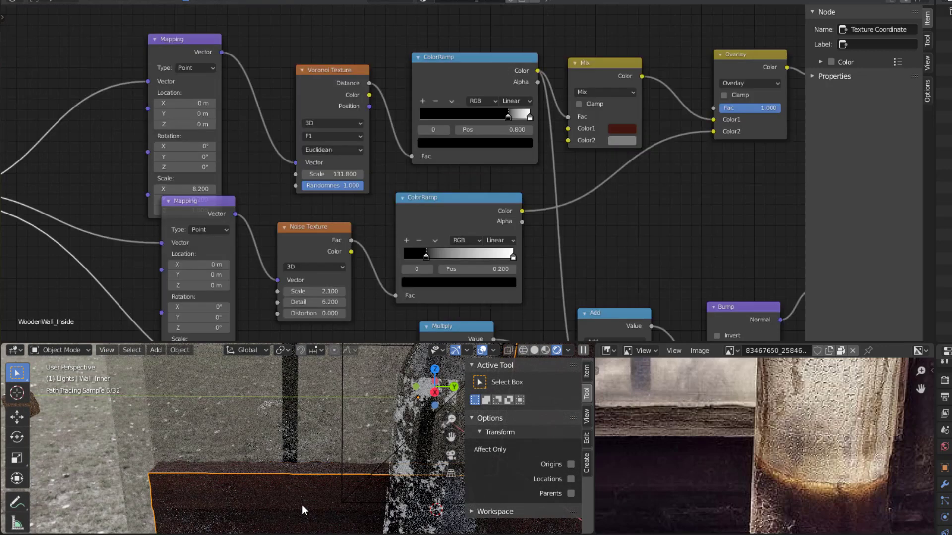
Compare the whole window and bottle scene with the full reference photo.
{"action": "scroll", "coordinate": [334, 502], "scroll_direction": "down", "scroll_amount": 1}
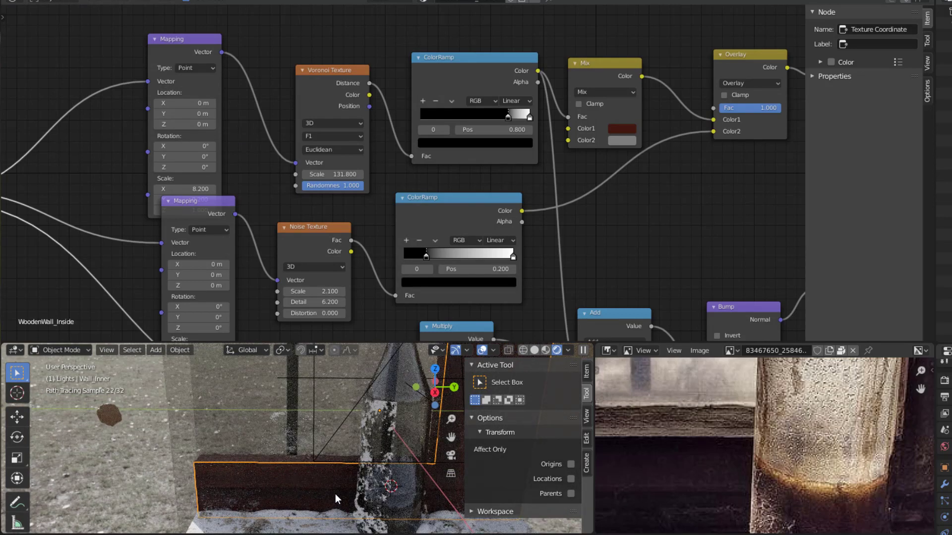
{"action": "scroll", "coordinate": [655, 474], "scroll_direction": "down", "scroll_amount": 3}
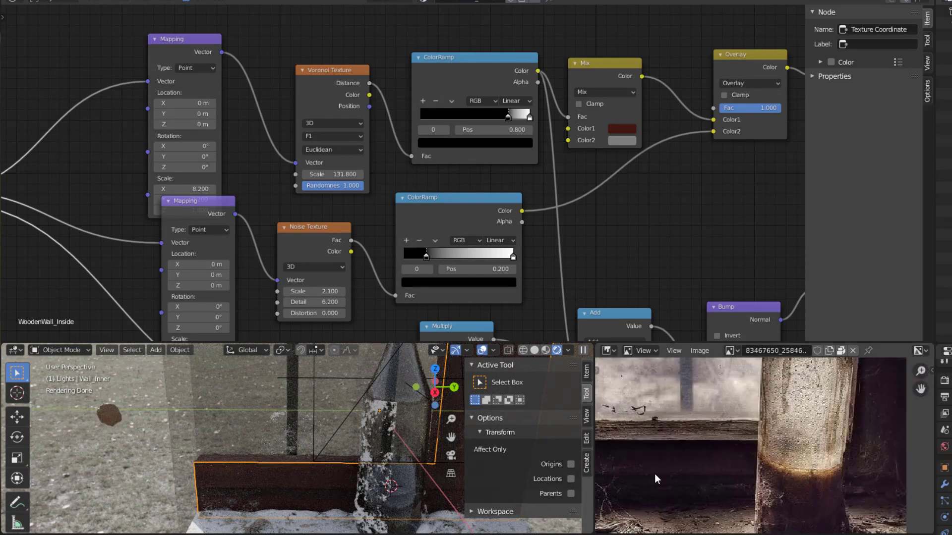
{"action": "middle_click_drag", "start_coordinate": [680, 433], "coordinate": [690, 512]}
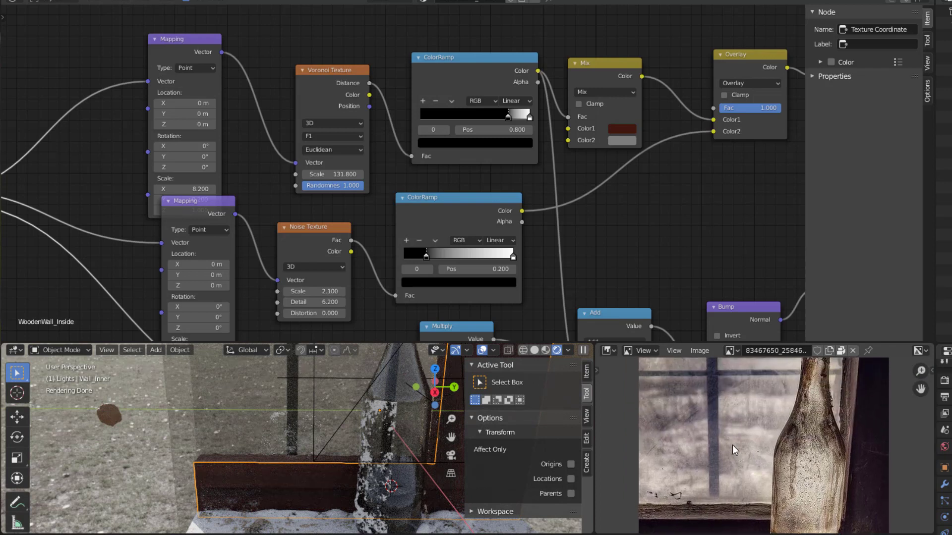
{"action": "scroll", "coordinate": [732, 445], "scroll_direction": "down", "scroll_amount": 1}
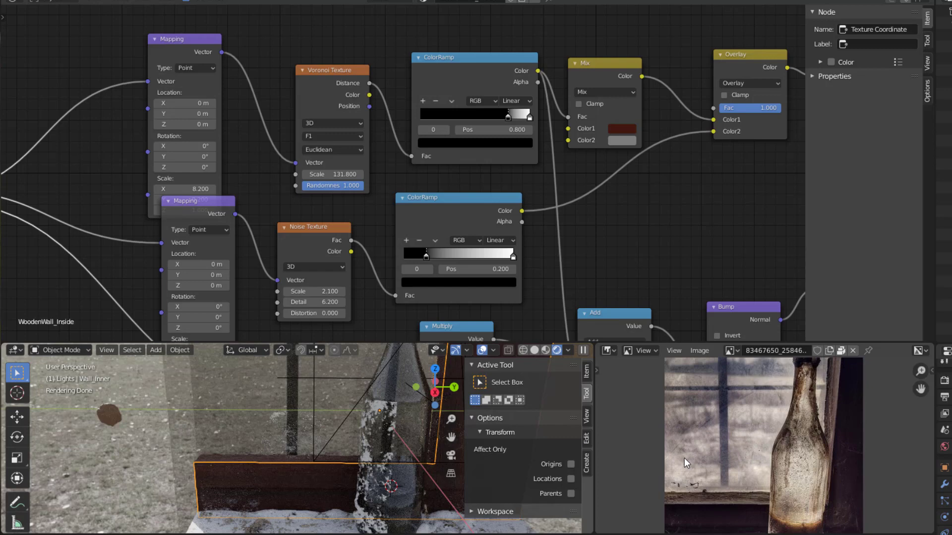
{"action": "scroll", "coordinate": [275, 436], "scroll_direction": "down", "scroll_amount": 3}
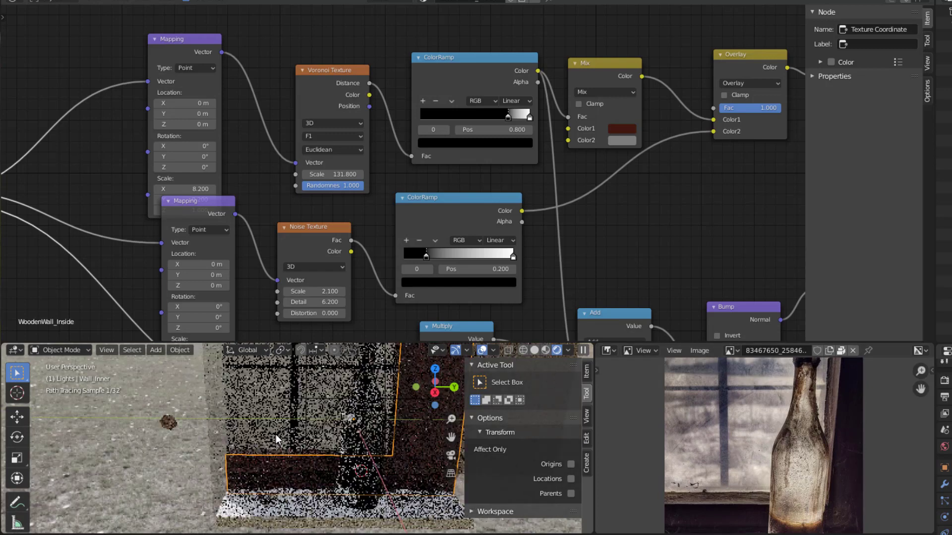
Select the inner window glass to open its material and examine the dirty panes in the reference photo up close.
{"action": "left_click", "coordinate": [242, 427]}
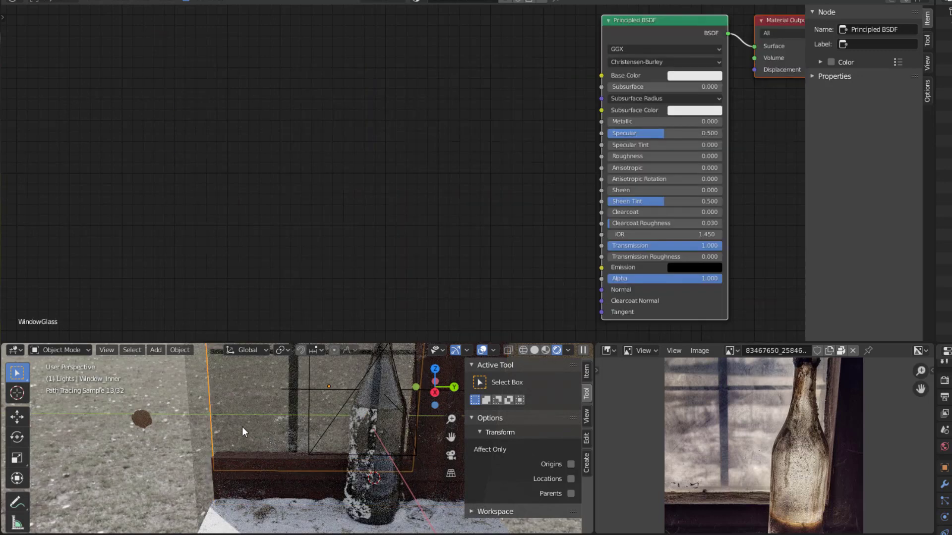
{"action": "scroll", "coordinate": [226, 443], "scroll_direction": "down", "scroll_amount": 1}
{"action": "scroll", "coordinate": [278, 438], "scroll_direction": "down", "scroll_amount": 1}
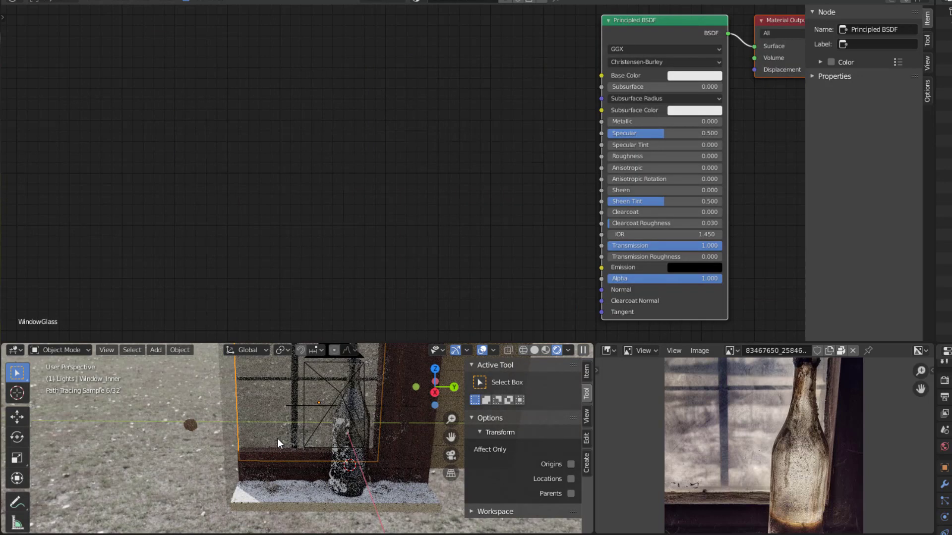
{"action": "middle_click_drag", "start_coordinate": [476, 225], "coordinate": [386, 264]}
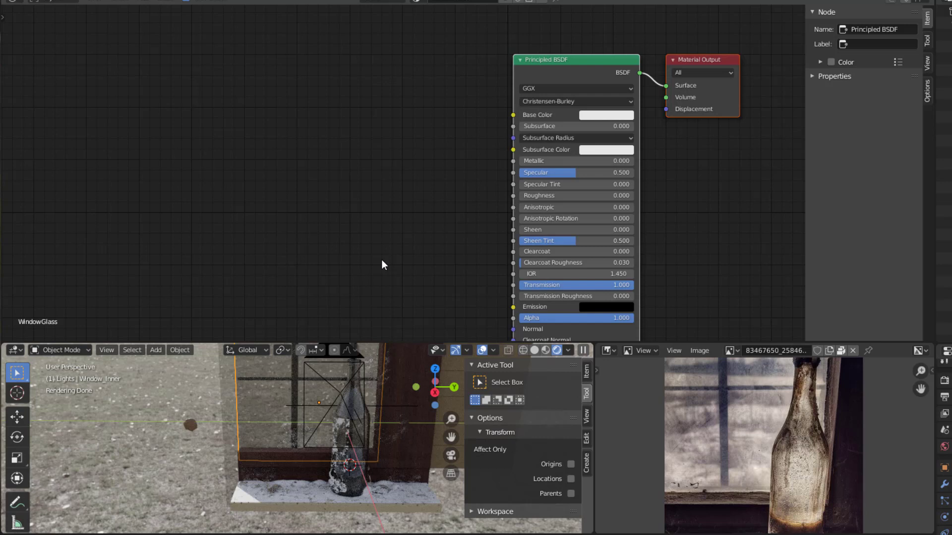
{"action": "scroll", "coordinate": [657, 402], "scroll_direction": "up", "scroll_amount": 2}
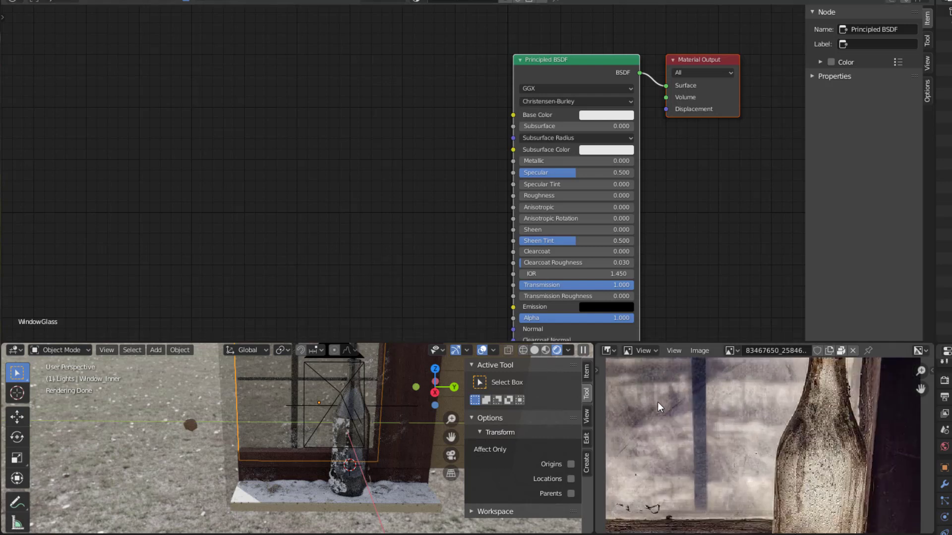
{"action": "scroll", "coordinate": [663, 407], "scroll_direction": "down", "scroll_amount": 1}
{"action": "scroll", "coordinate": [671, 403], "scroll_direction": "up", "scroll_amount": 3}
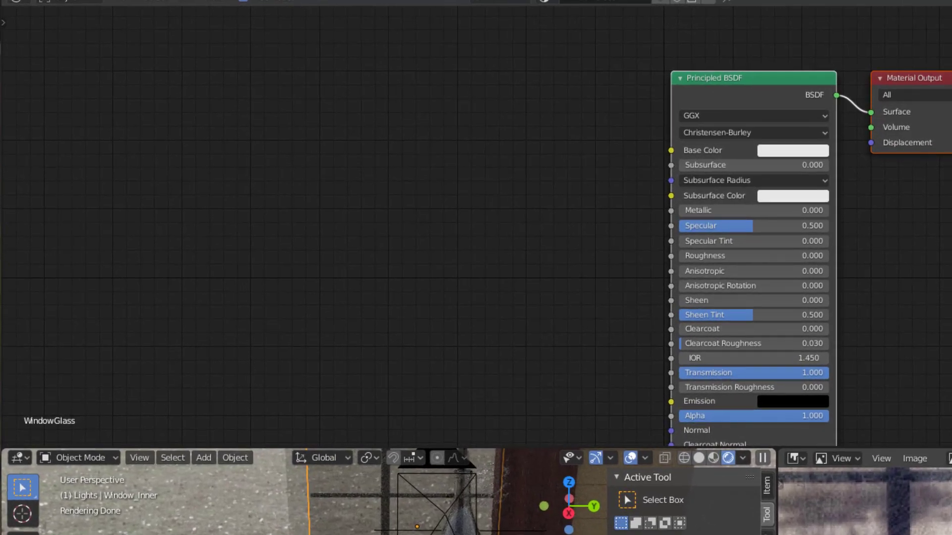
Add a Musgrave Texture to the window glass material with a Wave Texture directly below it.
{"action": "middle_click_drag", "start_coordinate": [420, 274], "coordinate": [484, 282]}
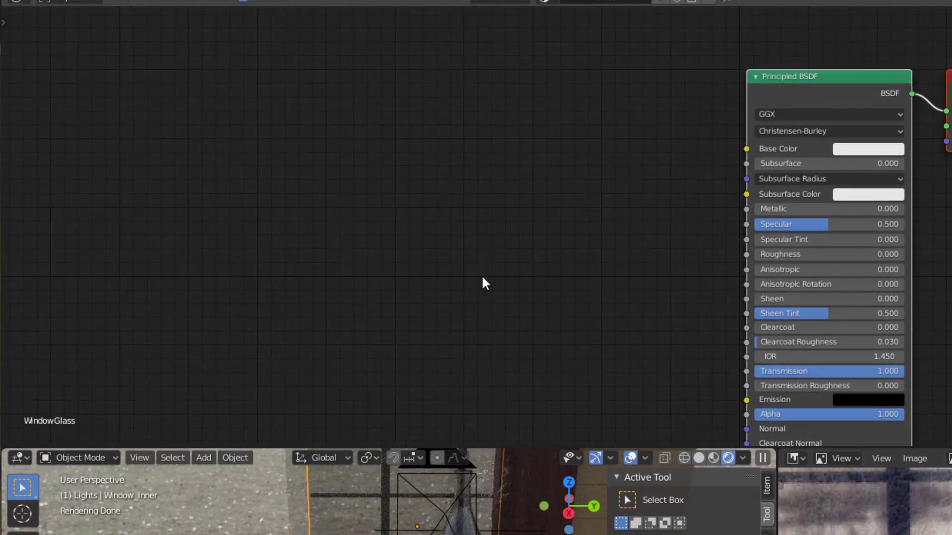
{"action": "key", "text": "shift+a"}
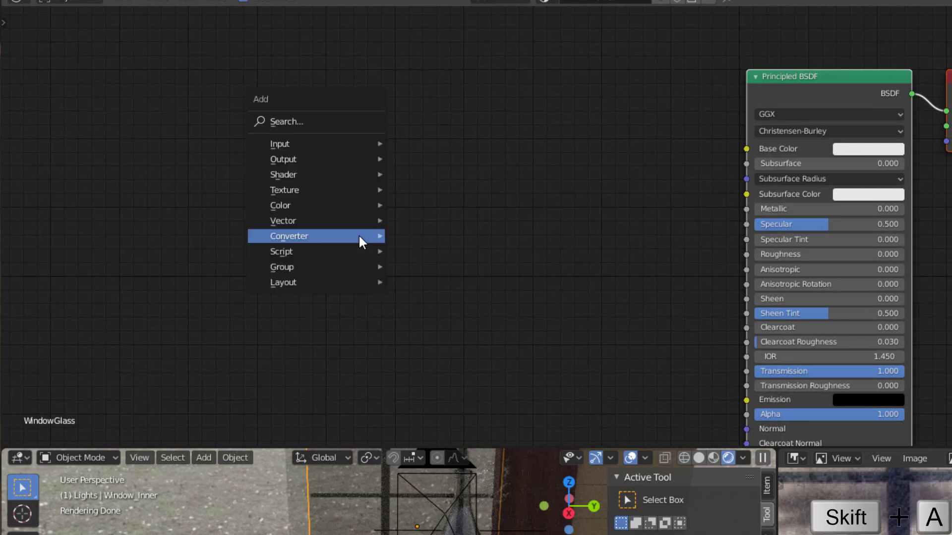
{"action": "mouse_move", "coordinate": [333, 193]}
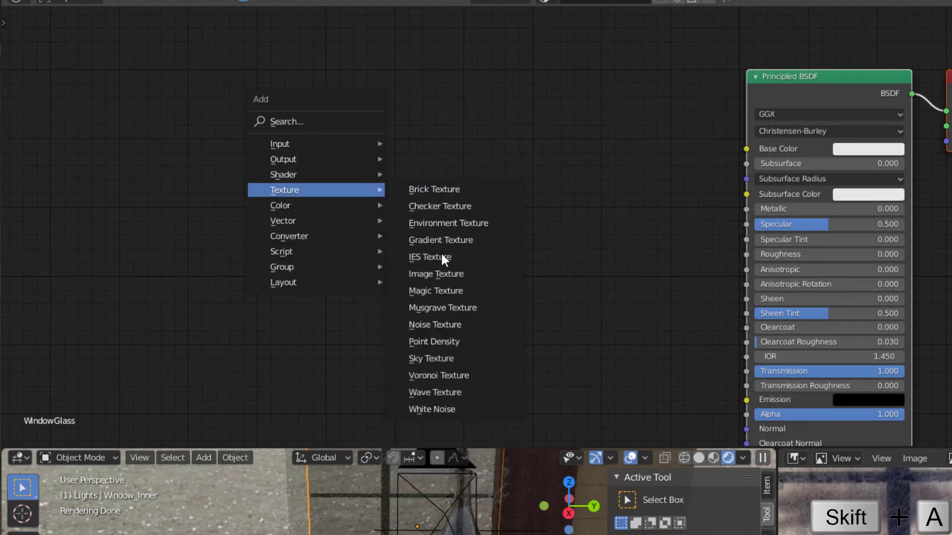
{"action": "left_click", "coordinate": [451, 307]}
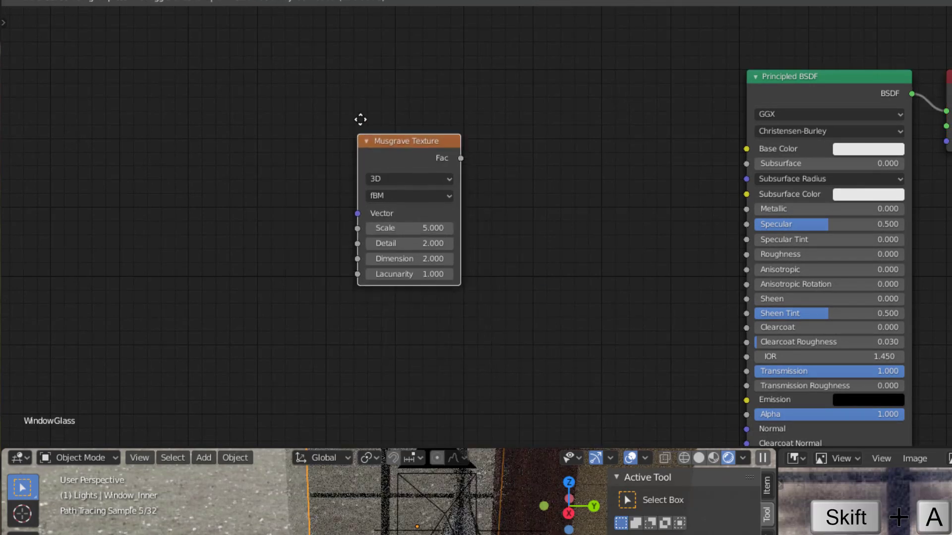
{"action": "left_click", "coordinate": [395, 94]}
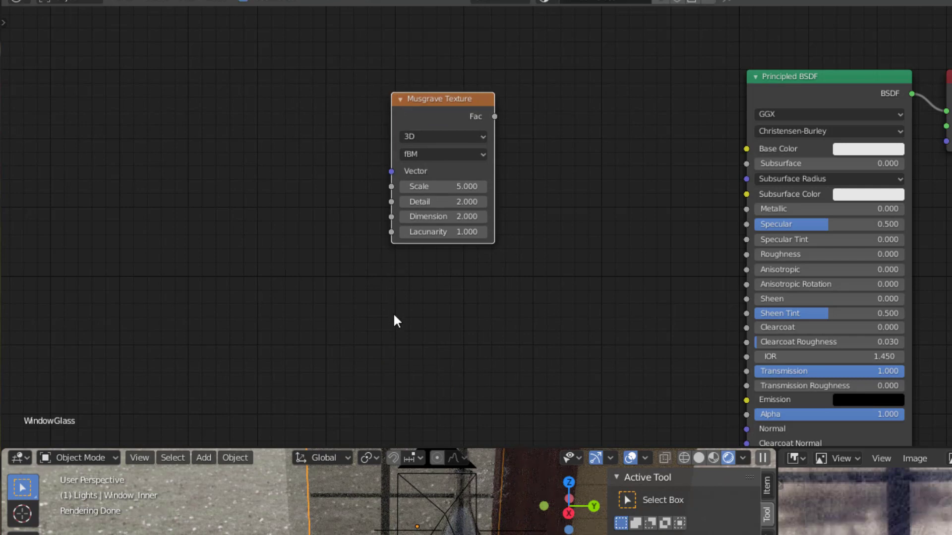
{"action": "key", "text": "shift+a"}
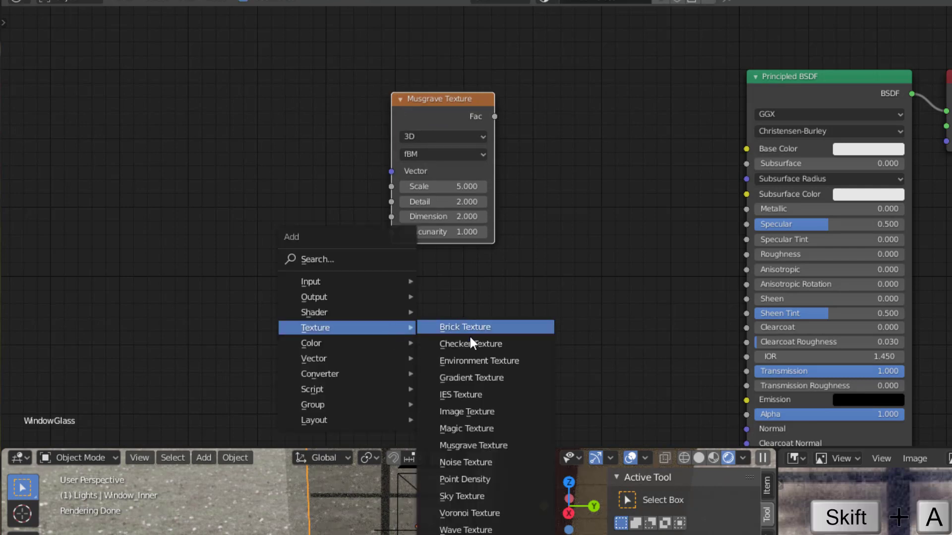
{"action": "left_click", "coordinate": [465, 529]}
{"action": "left_click", "coordinate": [385, 255]}
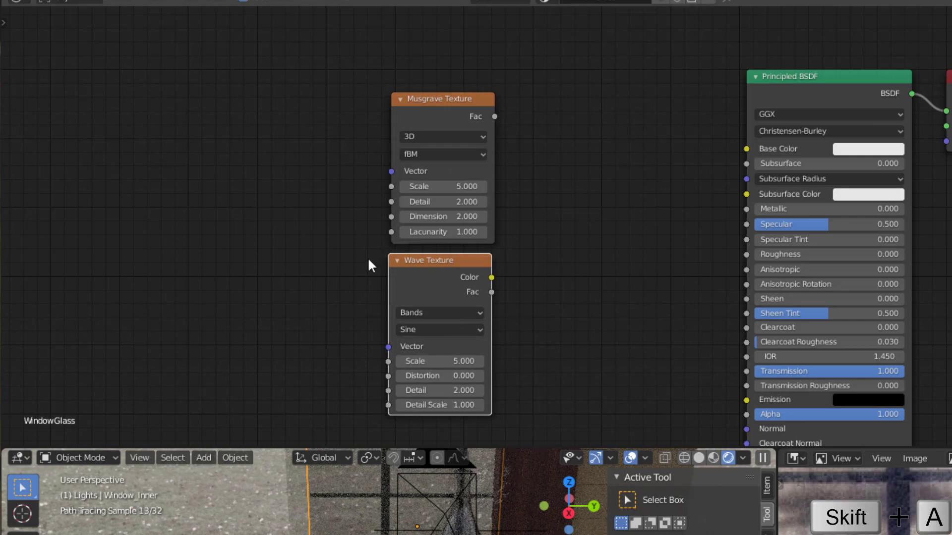
Add a Texture Coordinate node and link its Object output to the Vector inputs of the Musgrave and Wave Textures.
{"action": "key", "text": "shift+a"}
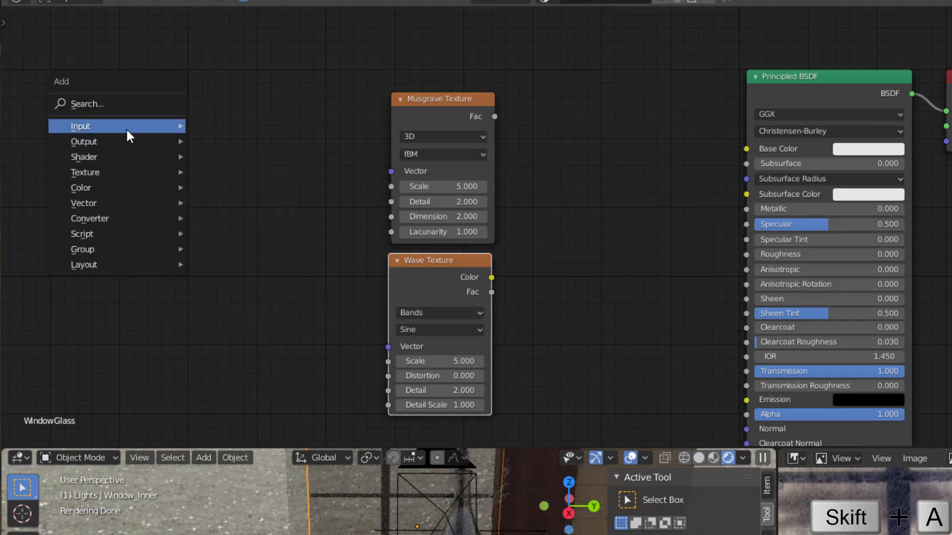
{"action": "mouse_move", "coordinate": [126, 127]}
{"action": "left_click", "coordinate": [253, 345]}
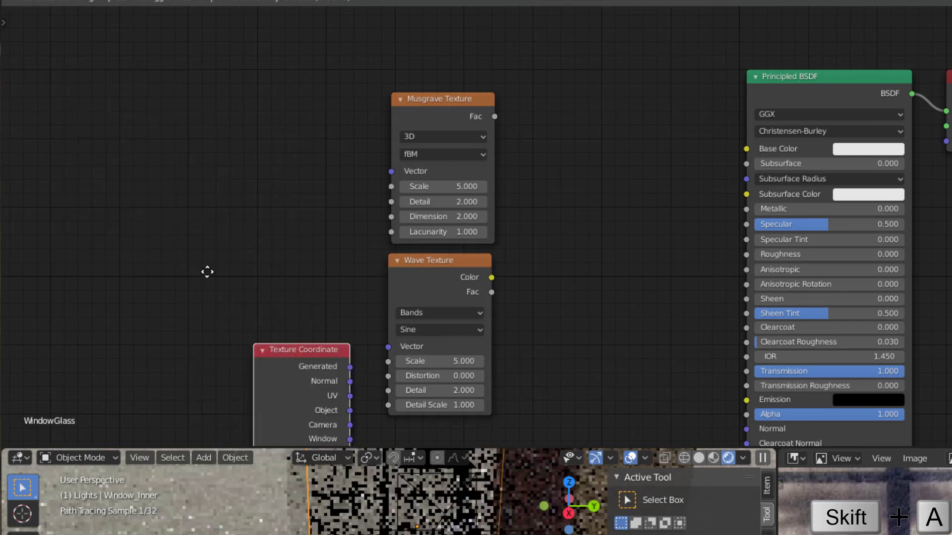
{"action": "left_click", "coordinate": [234, 196]}
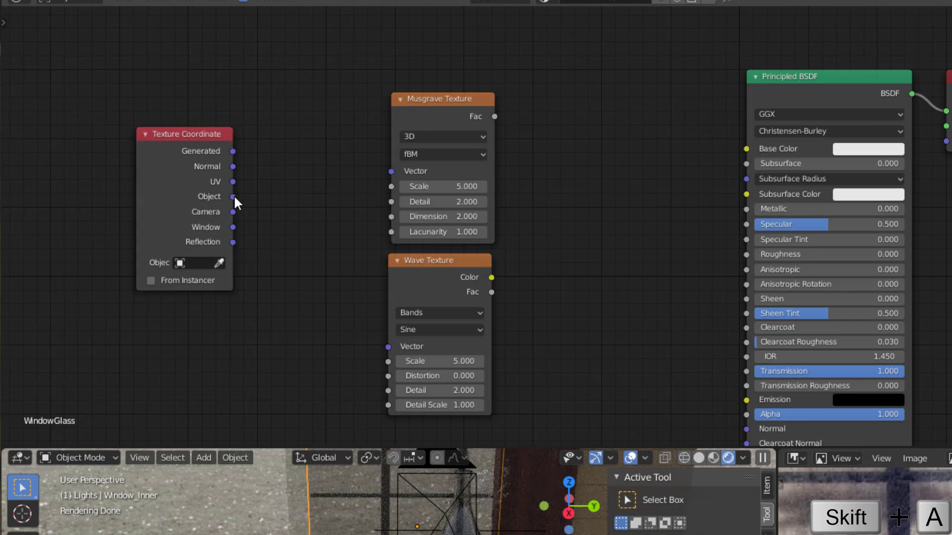
{"action": "left_click_drag", "start_coordinate": [234, 196], "coordinate": [390, 171]}
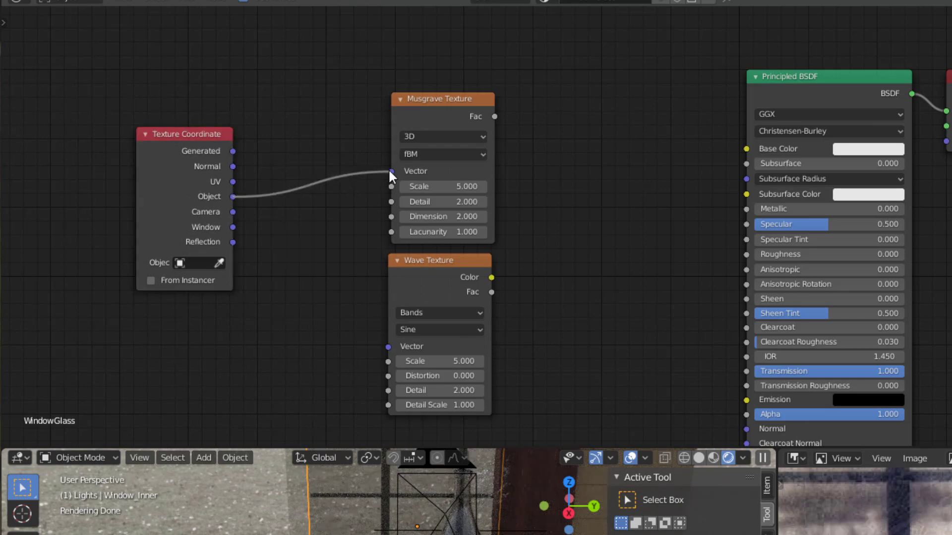
{"action": "left_click_drag", "start_coordinate": [233, 197], "coordinate": [389, 347]}
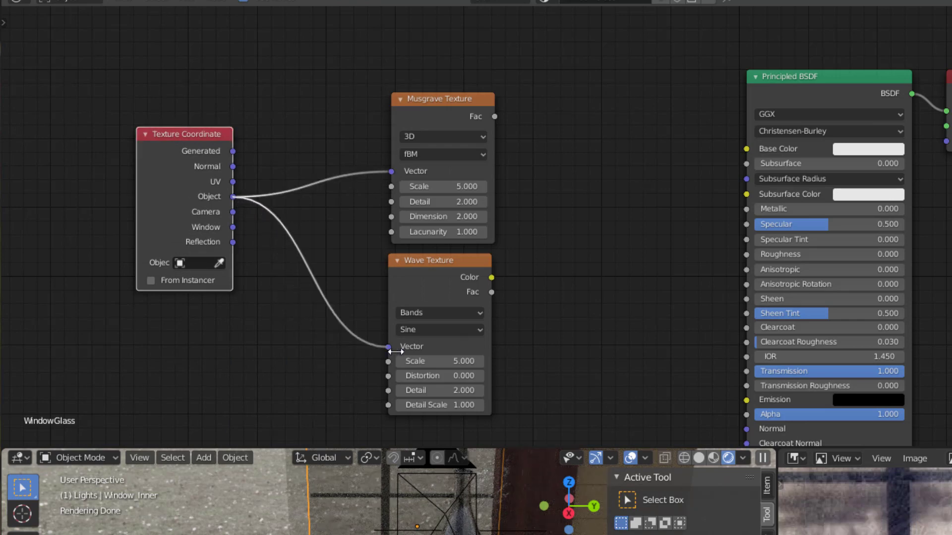
Move the Musgrave and Wave Texture nodes closer to the Texture Coordinate node.
{"action": "middle_click_drag", "start_coordinate": [560, 275], "coordinate": [516, 284]}
{"action": "left_click_drag", "start_coordinate": [406, 107], "coordinate": [369, 98]}
{"action": "left_click_drag", "start_coordinate": [400, 272], "coordinate": [367, 274]}
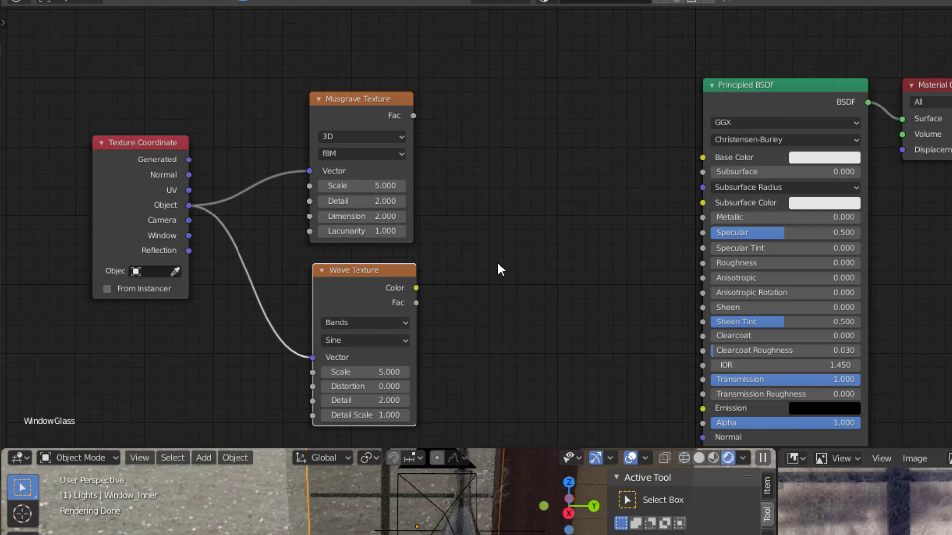
Add a MixRGB node between the textures and the Principled BSDF and set its blend mode to Linear Light.
{"action": "key", "text": "shift+a"}
{"action": "mouse_move", "coordinate": [475, 324]}
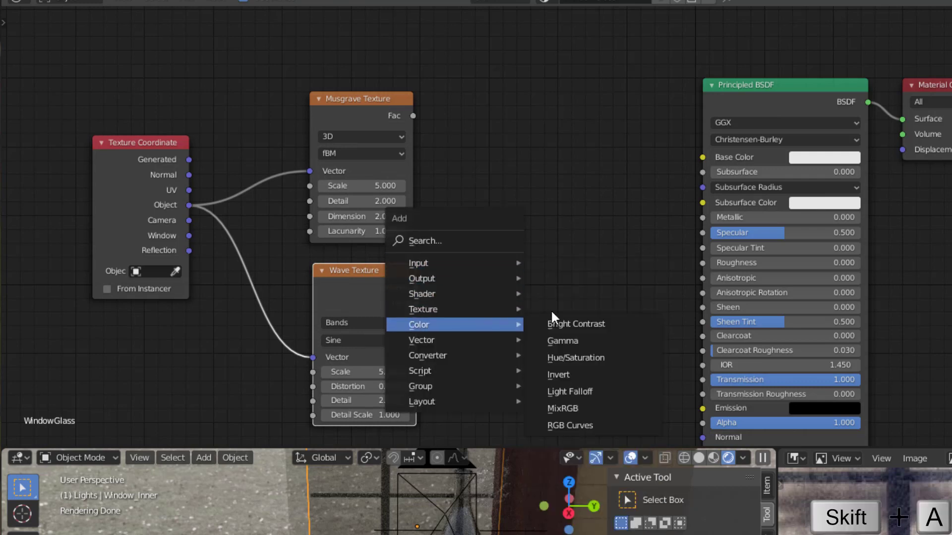
{"action": "left_click", "coordinate": [583, 408]}
{"action": "left_click", "coordinate": [449, 171]}
{"action": "scroll", "coordinate": [507, 236], "scroll_direction": "up", "scroll_amount": 2}
{"action": "left_click", "coordinate": [497, 229]}
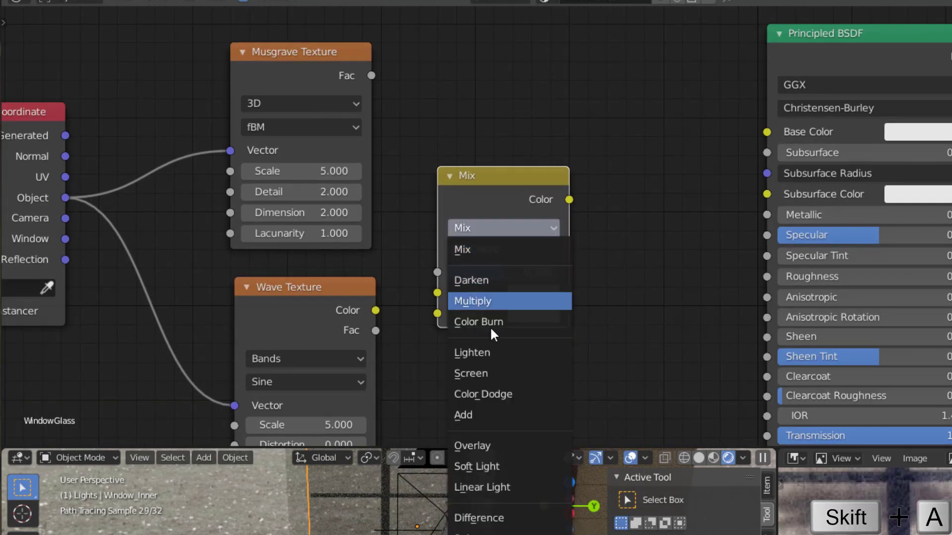
{"action": "left_click", "coordinate": [493, 487]}
{"action": "left_click_drag", "start_coordinate": [494, 214], "coordinate": [530, 166]}
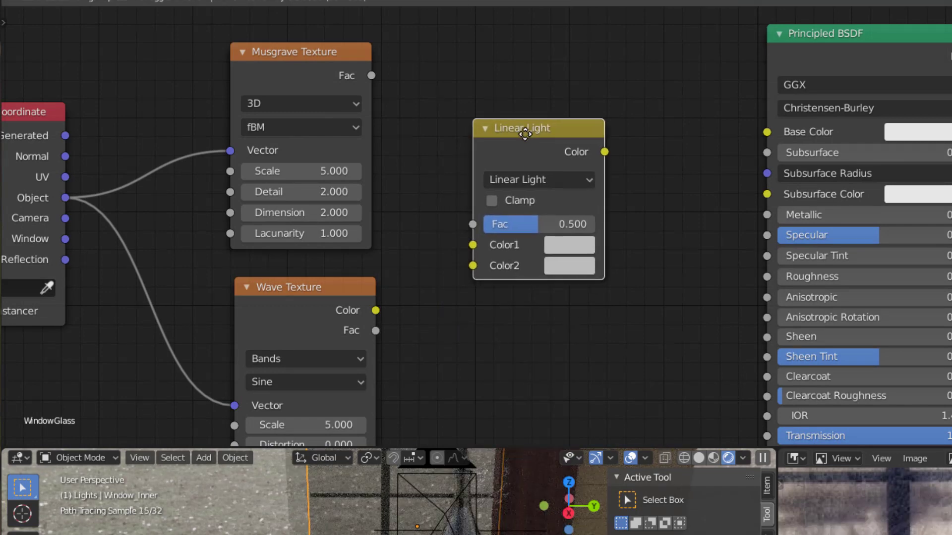
Align the texture nodes, then feed Musgrave Fac into Color1, Wave Fac into Color2, and the Linear Light result into Base Color.
{"action": "left_click_drag", "start_coordinate": [324, 287], "coordinate": [311, 270]}
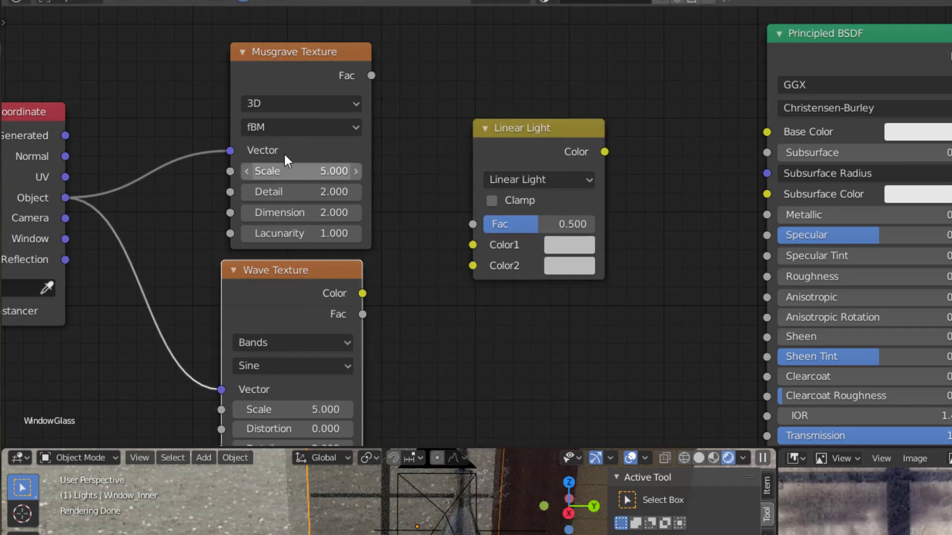
{"action": "left_click_drag", "start_coordinate": [290, 71], "coordinate": [286, 67]}
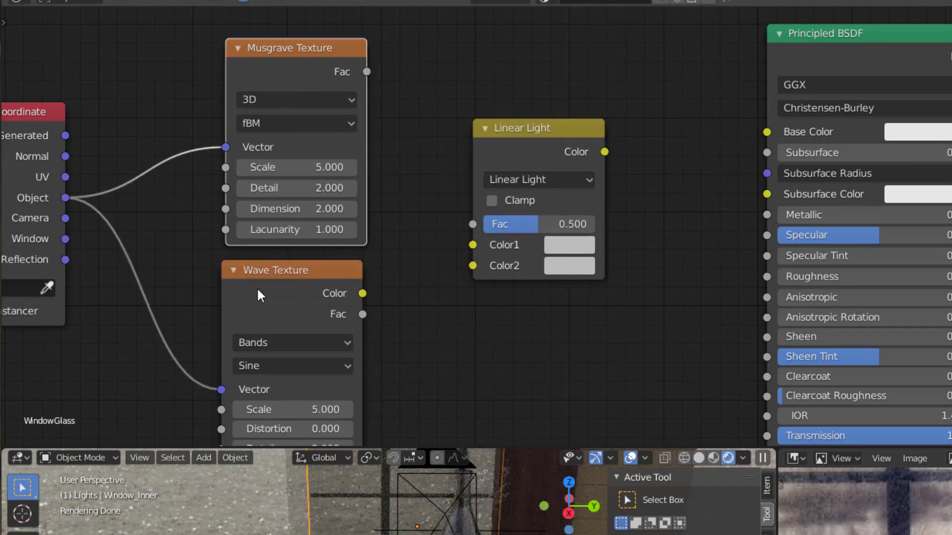
{"action": "left_click_drag", "start_coordinate": [257, 289], "coordinate": [263, 294]}
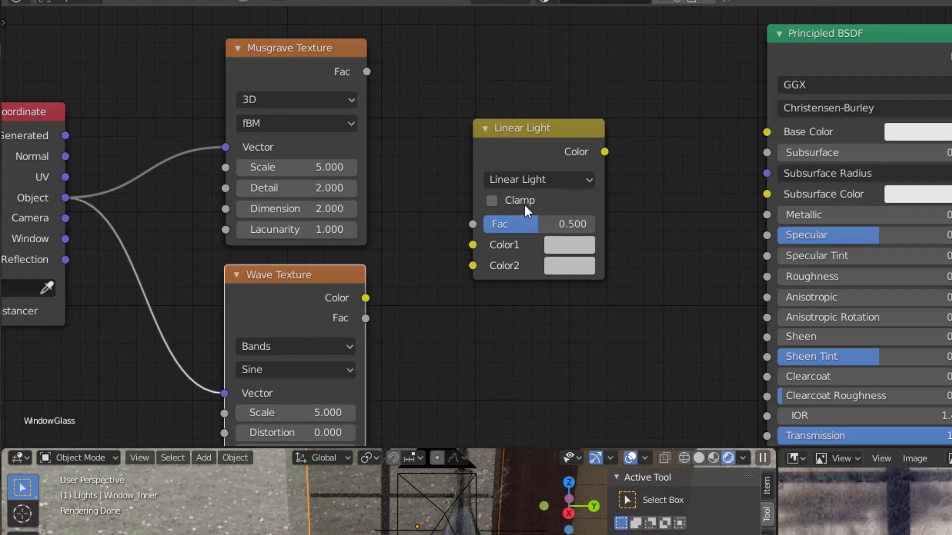
{"action": "left_click_drag", "start_coordinate": [366, 71], "coordinate": [486, 251]}
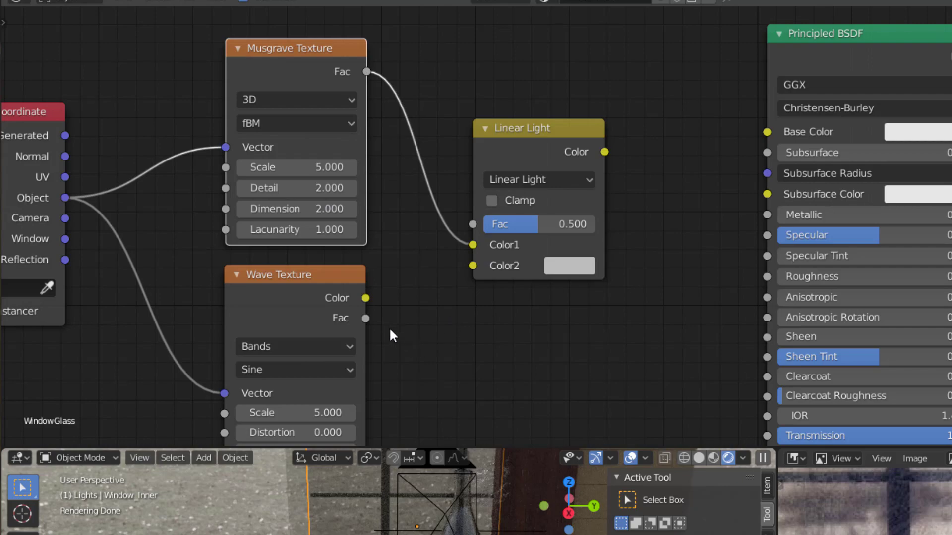
{"action": "left_click_drag", "start_coordinate": [366, 318], "coordinate": [472, 266]}
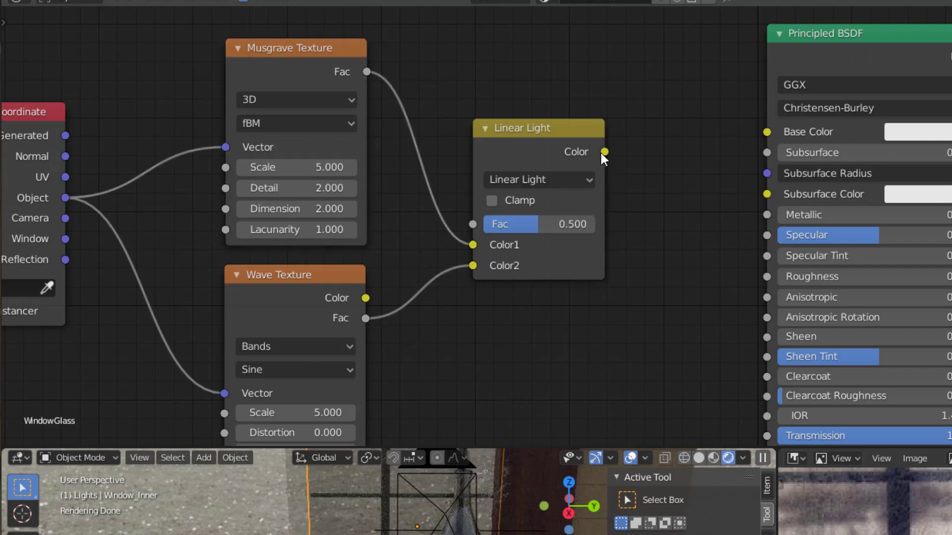
{"action": "left_click_drag", "start_coordinate": [604, 151], "coordinate": [766, 133]}
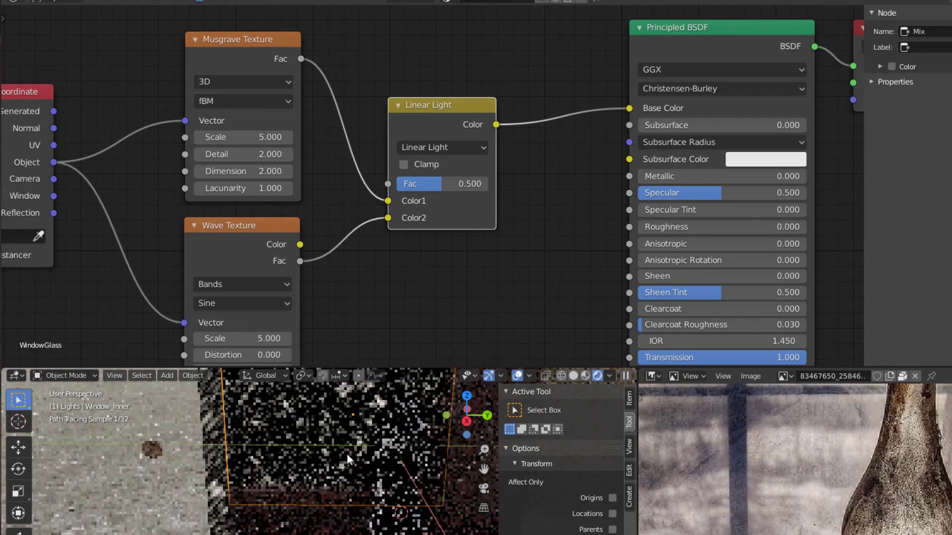
Try the Linear Light factor at 1 and 0 while viewing the glass up close, and settle on 0.283.
{"action": "scroll", "coordinate": [347, 454], "scroll_direction": "up", "scroll_amount": 2}
{"action": "middle_click_drag", "start_coordinate": [347, 454], "coordinate": [340, 534], "text": "shift"}
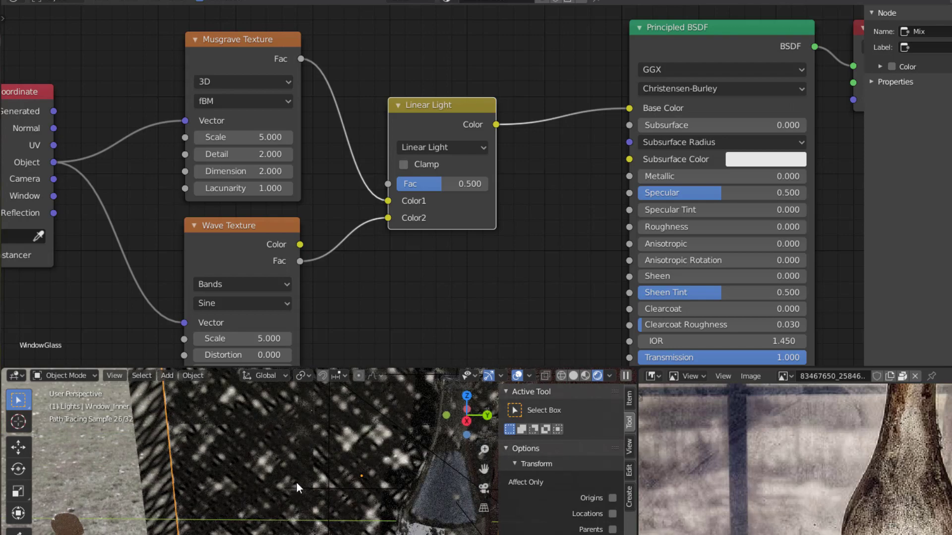
{"action": "left_click_drag", "start_coordinate": [439, 185], "coordinate": [488, 184]}
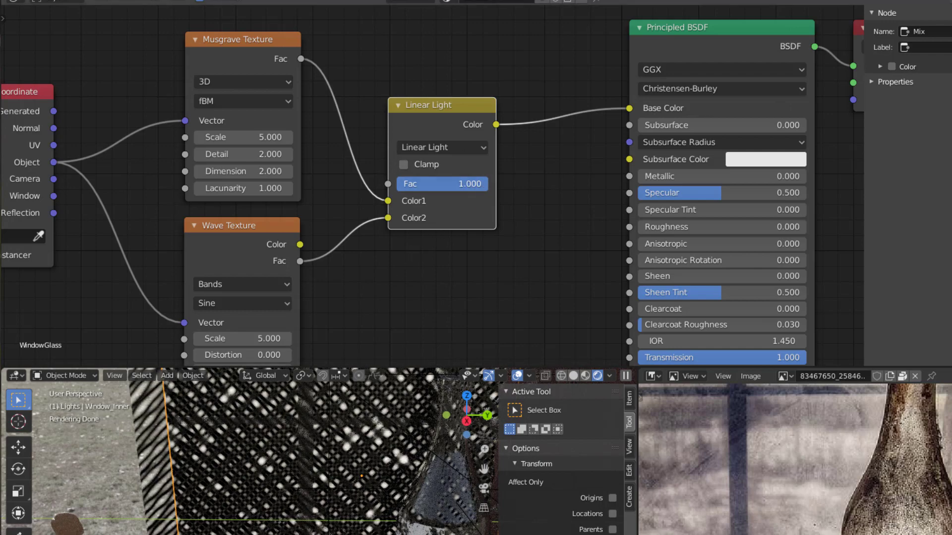
{"action": "left_click_drag", "start_coordinate": [484, 184], "coordinate": [398, 184]}
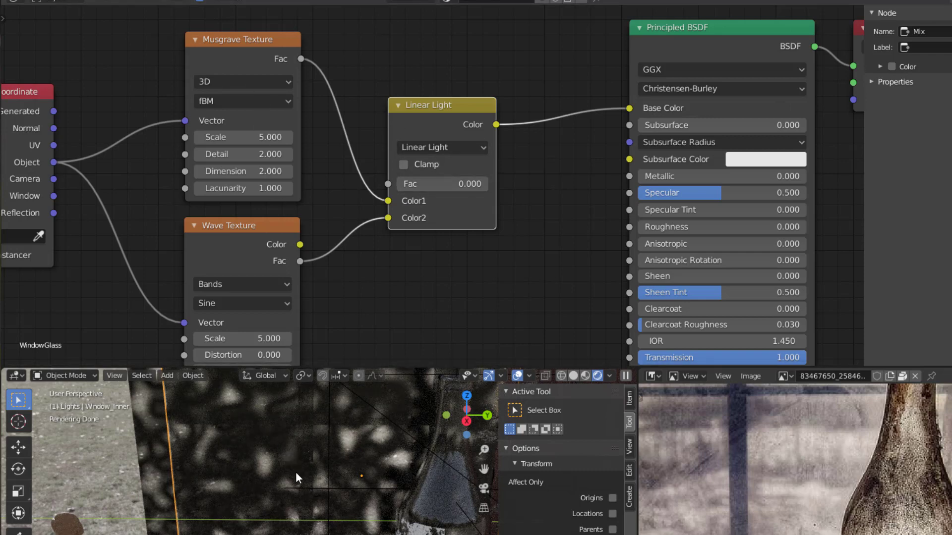
{"action": "left_click_drag", "start_coordinate": [409, 184], "coordinate": [422, 184]}
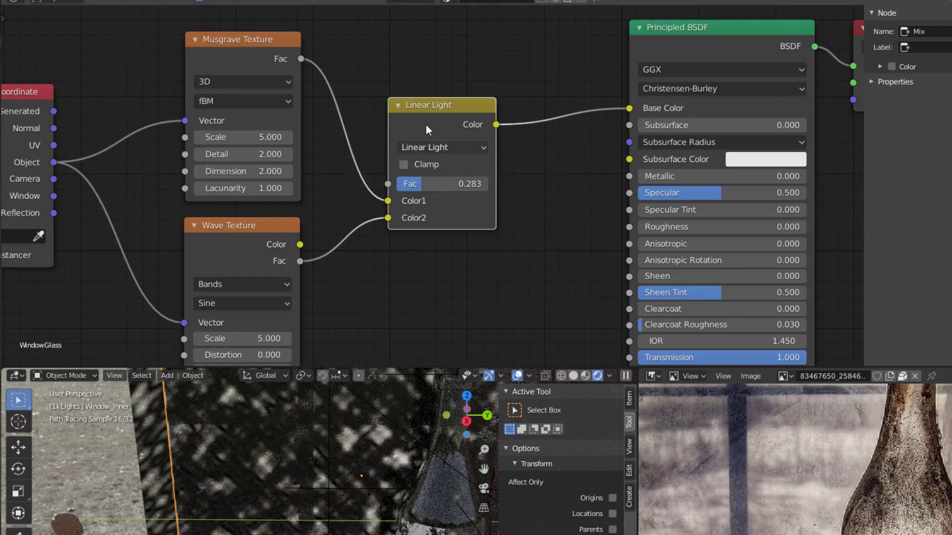
Insert a ColorRamp between the Linear Light node's Color output and the Principled BSDF's Base Color.
{"action": "left_click_drag", "start_coordinate": [426, 119], "coordinate": [429, 111]}
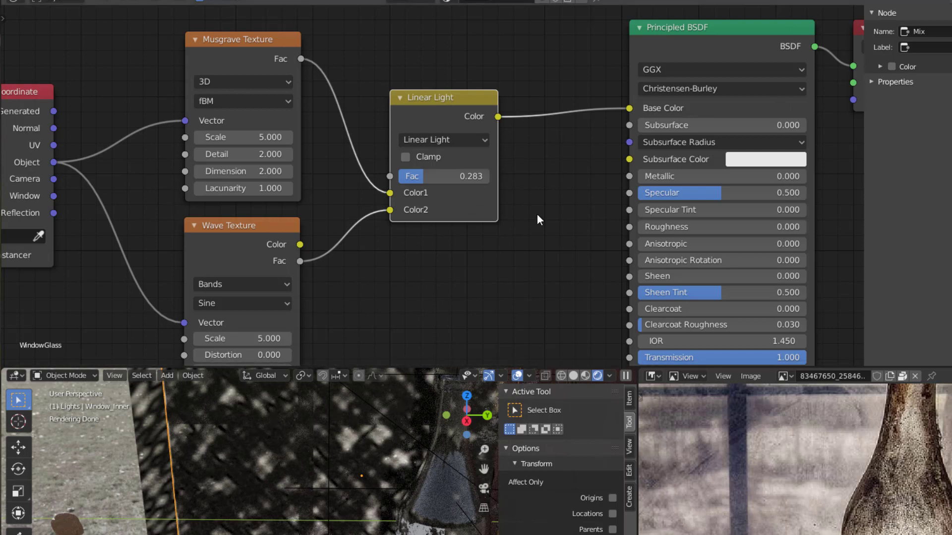
{"action": "key", "text": "shift+a"}
{"action": "mouse_move", "coordinate": [537, 214]}
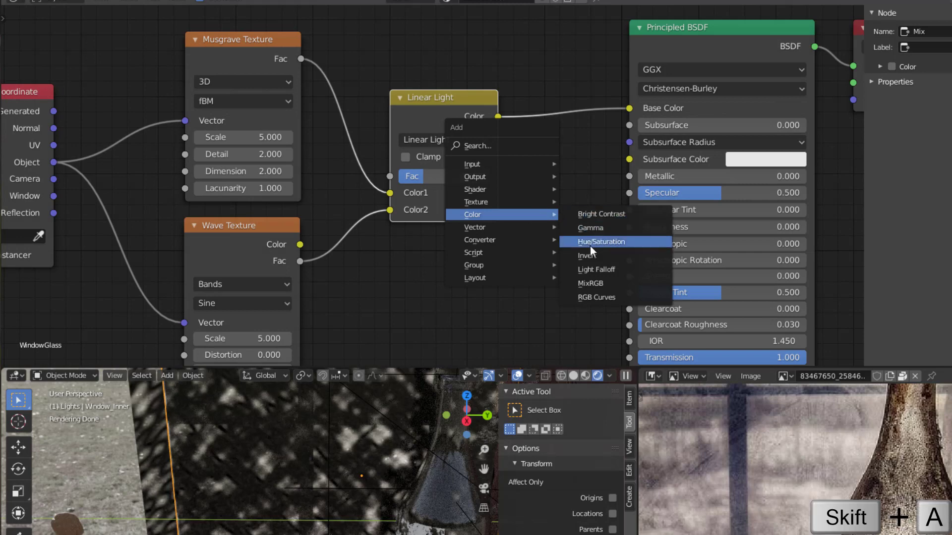
{"action": "mouse_move", "coordinate": [503, 238]}
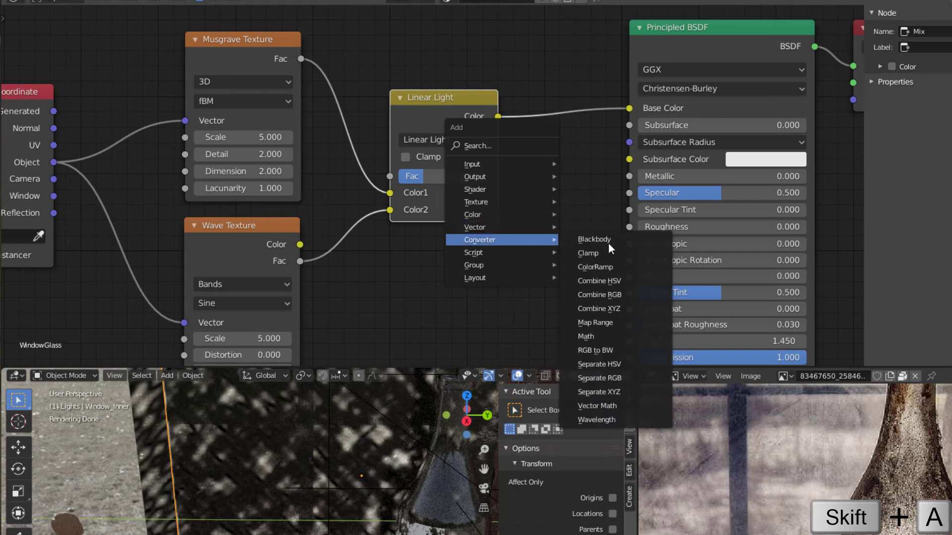
{"action": "left_click", "coordinate": [595, 267]}
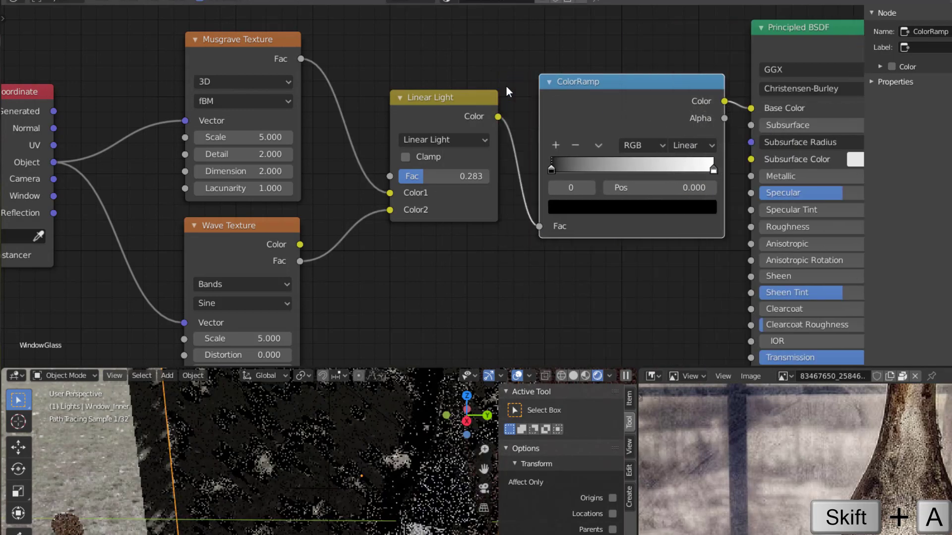
Place the ColorRamp and move its black stop to 0.477 and its white stop to 0.400, reversing the gradient.
{"action": "left_click", "coordinate": [579, 222]}
{"action": "left_click_drag", "start_coordinate": [575, 170], "coordinate": [660, 170]}
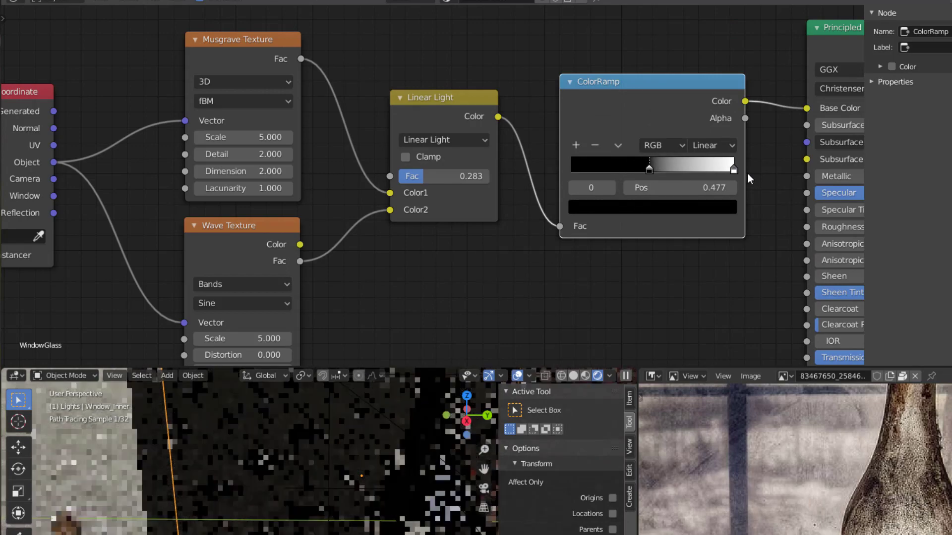
{"action": "left_click_drag", "start_coordinate": [730, 171], "coordinate": [629, 171]}
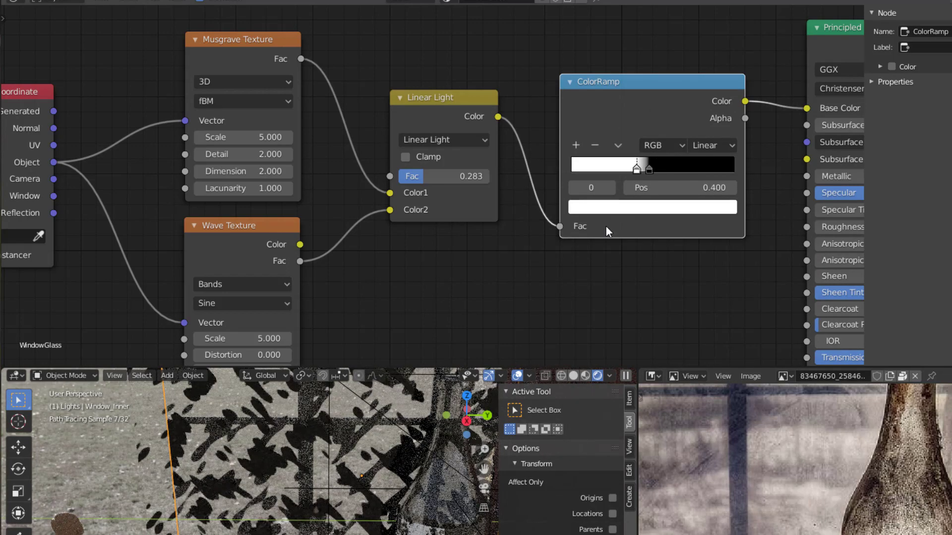
{"action": "scroll", "coordinate": [380, 433], "scroll_direction": "down", "scroll_amount": 1}
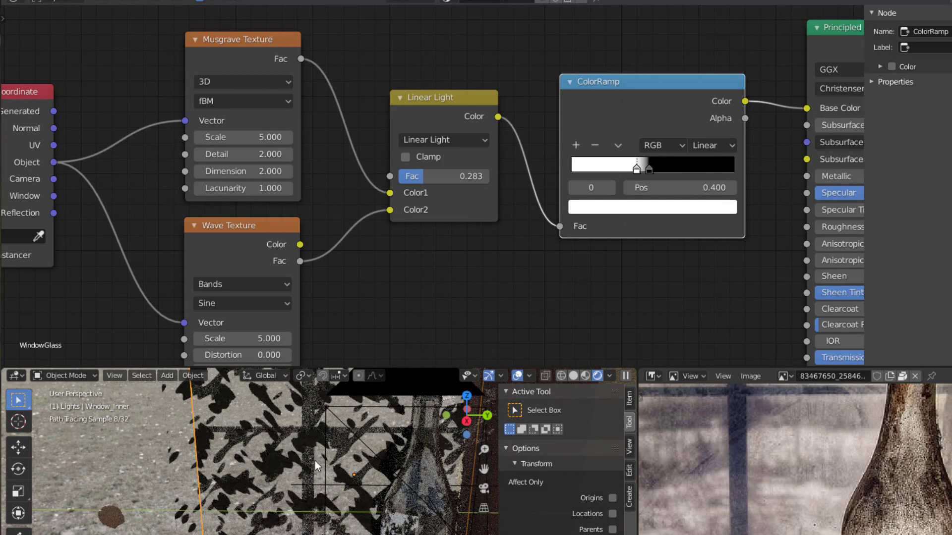
{"action": "scroll", "coordinate": [305, 472], "scroll_direction": "up", "scroll_amount": 2}
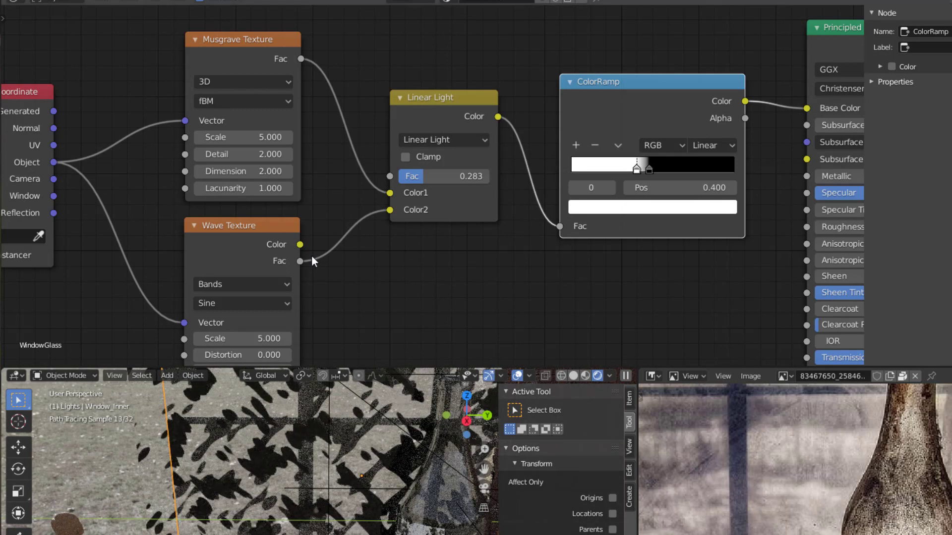
Set the Musgrave Texture's Detail to 4.600, Dimension to 0.200 and Lacunarity to 3.400.
{"action": "middle_click_drag", "start_coordinate": [311, 255], "coordinate": [412, 261]}
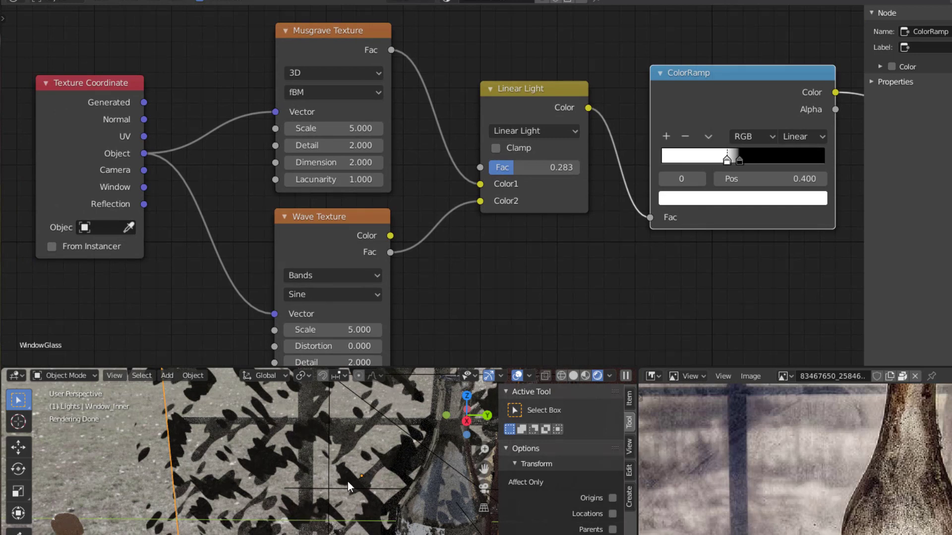
{"action": "scroll", "coordinate": [403, 264], "scroll_direction": "up", "scroll_amount": 1}
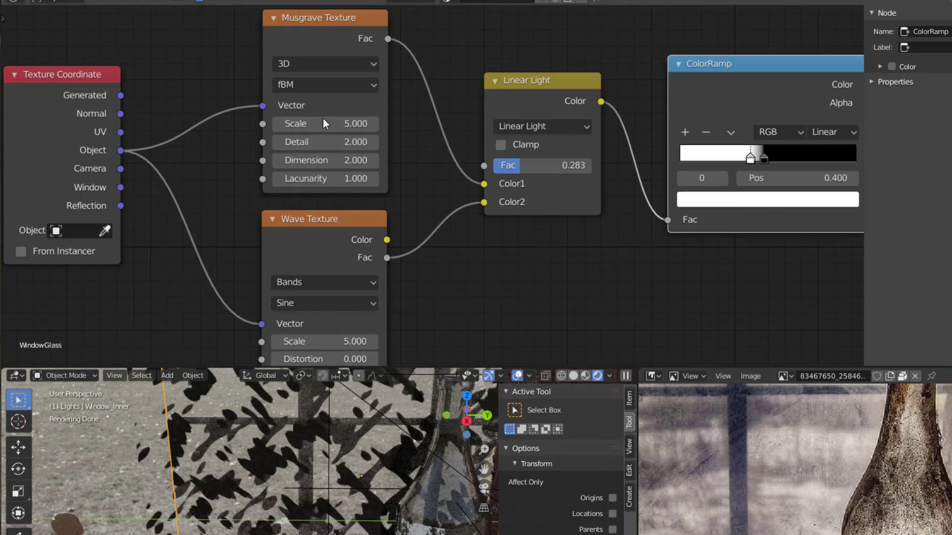
{"action": "left_click_drag", "start_coordinate": [323, 139], "coordinate": [367, 178]}
{"action": "scroll", "coordinate": [406, 308], "scroll_direction": "down", "scroll_amount": 1}
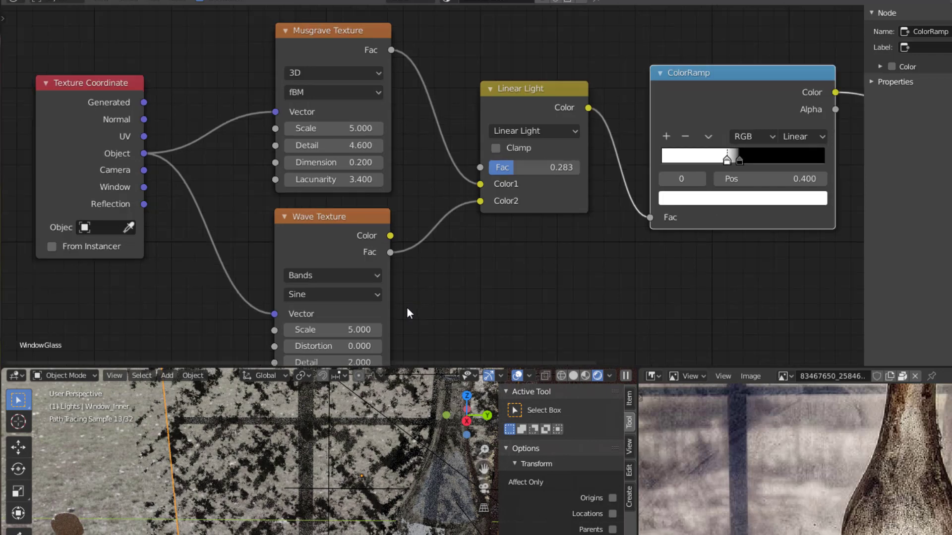
Set the Wave Texture's Distortion to 2.800, Detail to 5.000 and Detail Scale to 4.700.
{"action": "scroll", "coordinate": [421, 340], "scroll_direction": "down", "scroll_amount": 2}
{"action": "scroll", "coordinate": [423, 284], "scroll_direction": "up", "scroll_amount": 3}
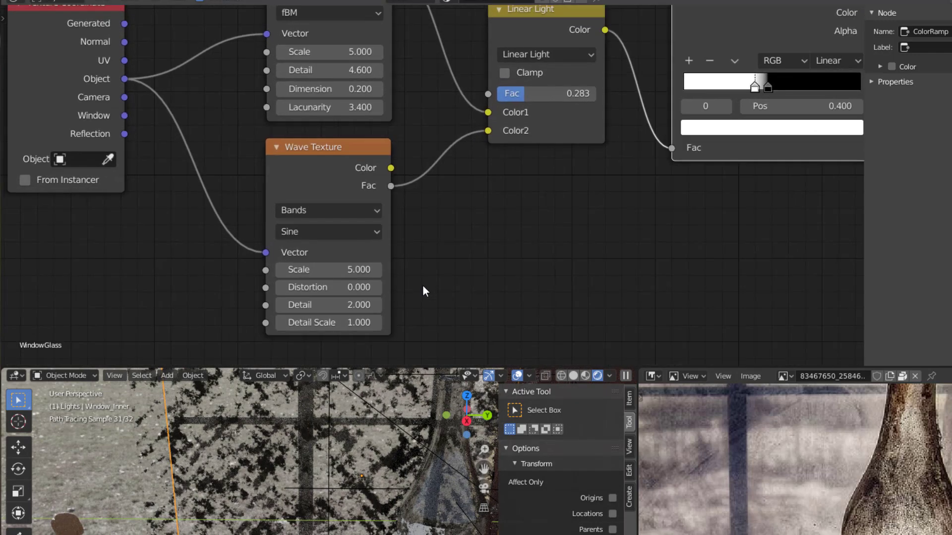
{"action": "scroll", "coordinate": [415, 246], "scroll_direction": "up", "scroll_amount": 1}
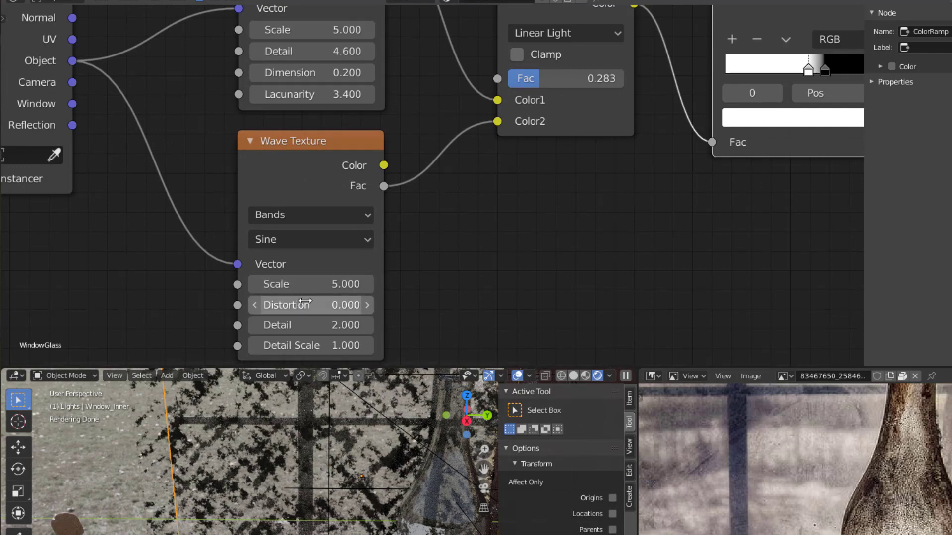
{"action": "left_click_drag", "start_coordinate": [305, 301], "coordinate": [347, 301]}
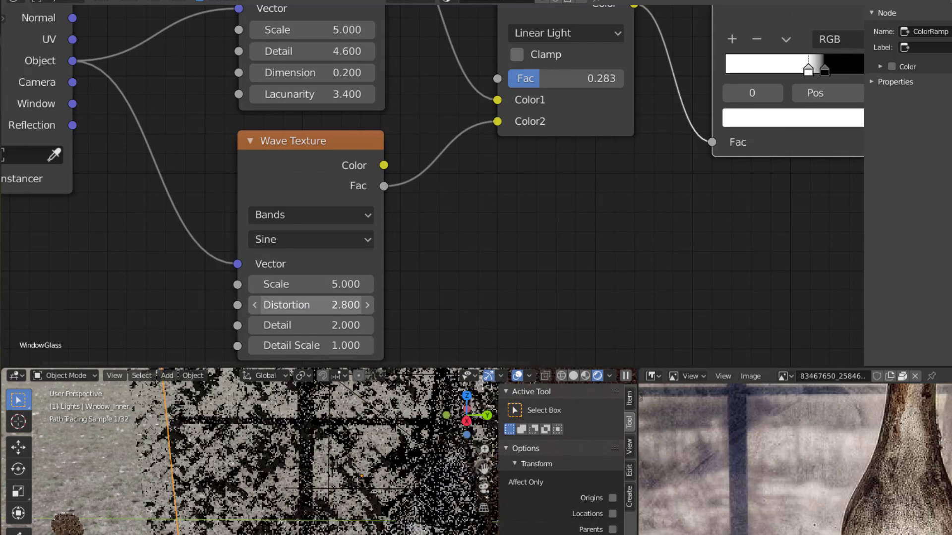
{"action": "left_click_drag", "start_coordinate": [305, 326], "coordinate": [406, 330]}
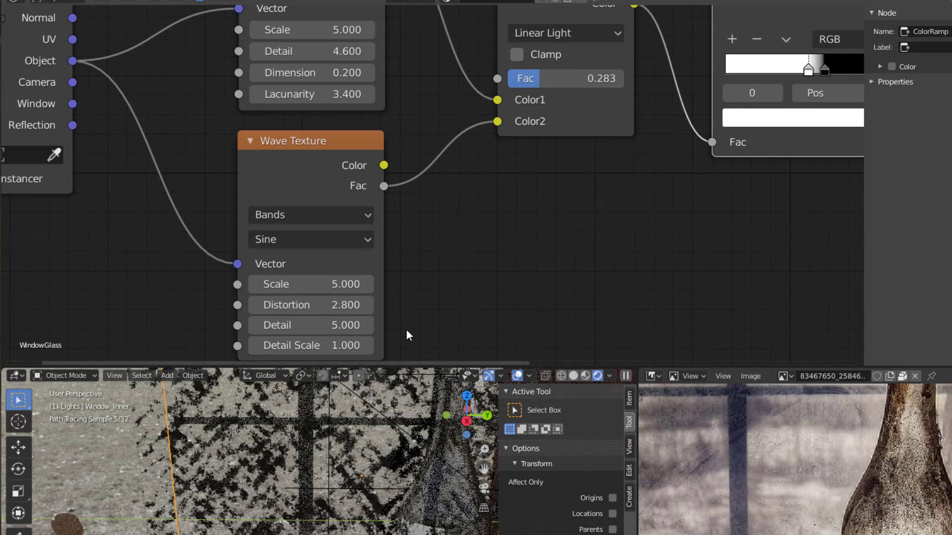
{"action": "middle_click_drag", "start_coordinate": [372, 347], "coordinate": [376, 275]}
{"action": "left_click_drag", "start_coordinate": [307, 273], "coordinate": [381, 274]}
Reduce the Musgrave Texture's Scale to 1.100 for larger dirt patches on the glass.
{"action": "middle_click_drag", "start_coordinate": [440, 240], "coordinate": [443, 375]}
{"action": "left_click_drag", "start_coordinate": [339, 81], "coordinate": [261, 81]}
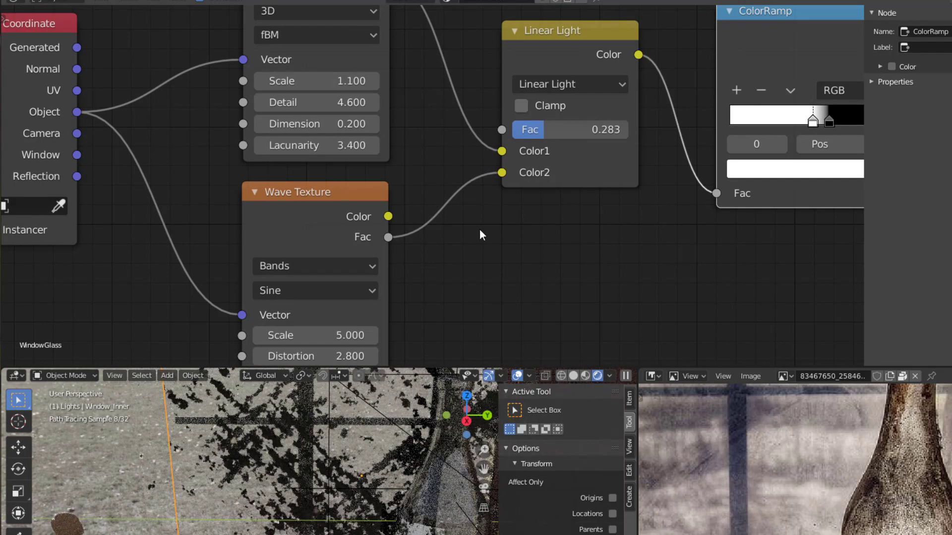
{"action": "scroll", "coordinate": [480, 230], "scroll_direction": "down", "scroll_amount": 1}
Change the ColorRamp's white stop to a very light grey and its black stop to a slightly darker light grey.
{"action": "middle_click_drag", "start_coordinate": [495, 233], "coordinate": [294, 253]}
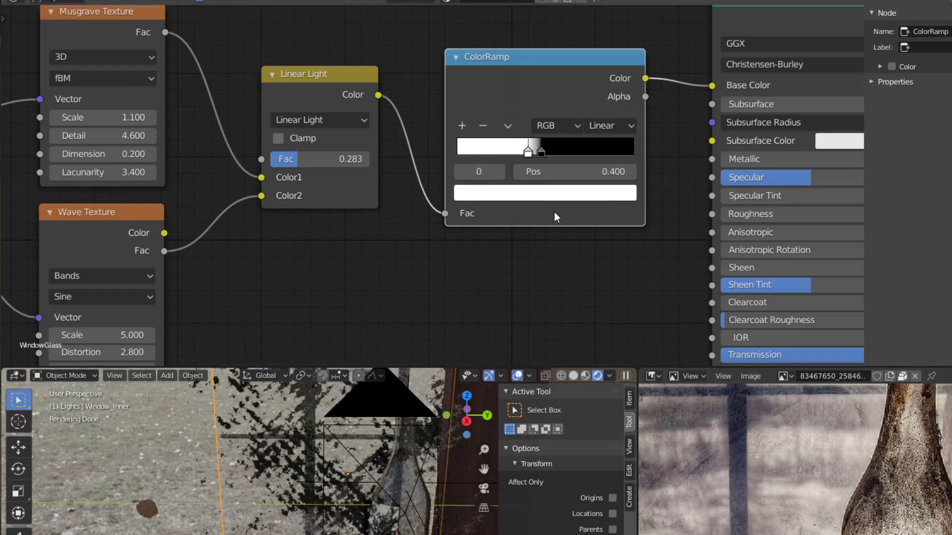
{"action": "scroll", "coordinate": [530, 243], "scroll_direction": "up", "scroll_amount": 2}
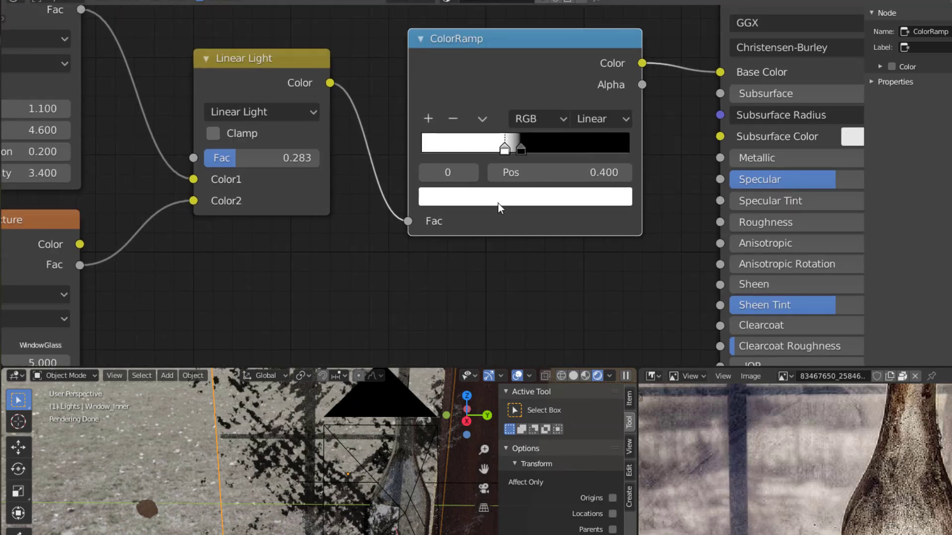
{"action": "left_click", "coordinate": [503, 194]}
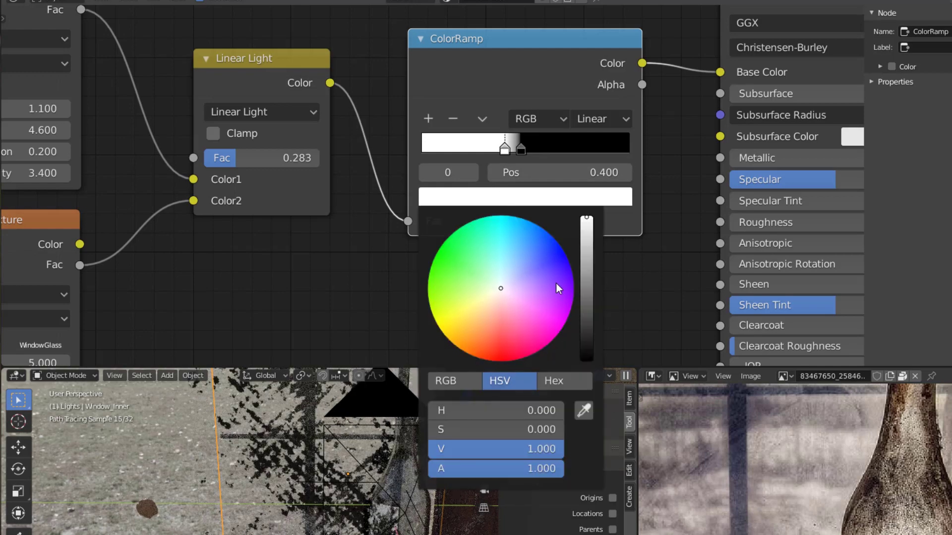
{"action": "left_click_drag", "start_coordinate": [582, 233], "coordinate": [587, 231]}
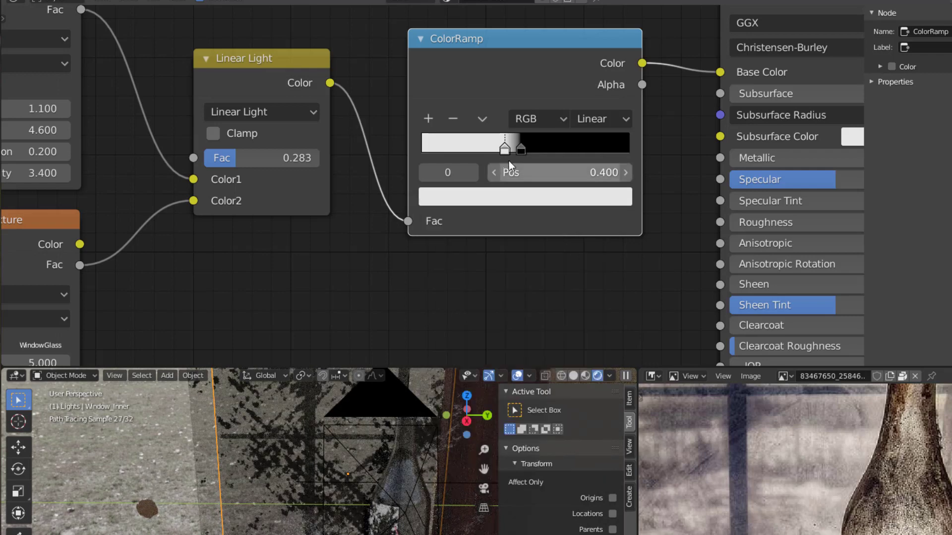
{"action": "left_click", "coordinate": [521, 149]}
{"action": "left_click", "coordinate": [518, 198]}
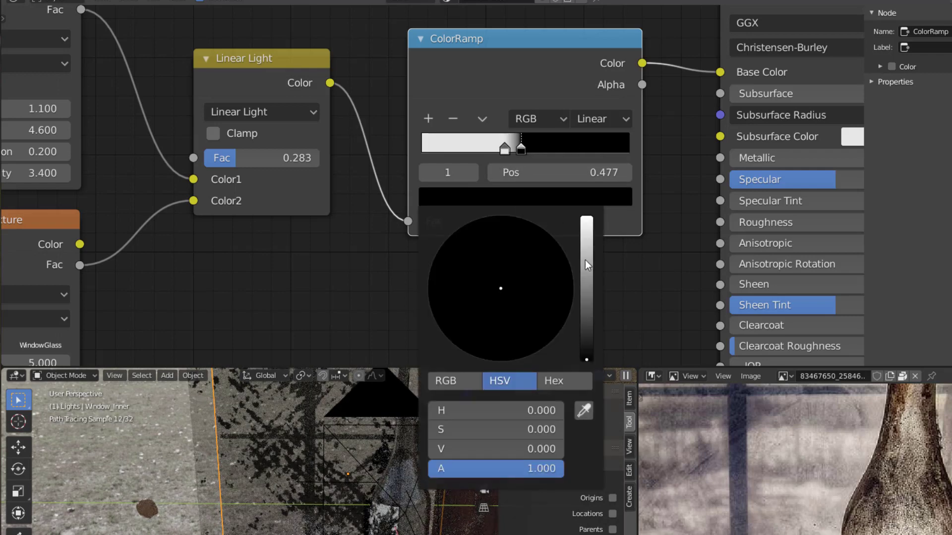
{"action": "left_click_drag", "start_coordinate": [585, 351], "coordinate": [586, 238]}
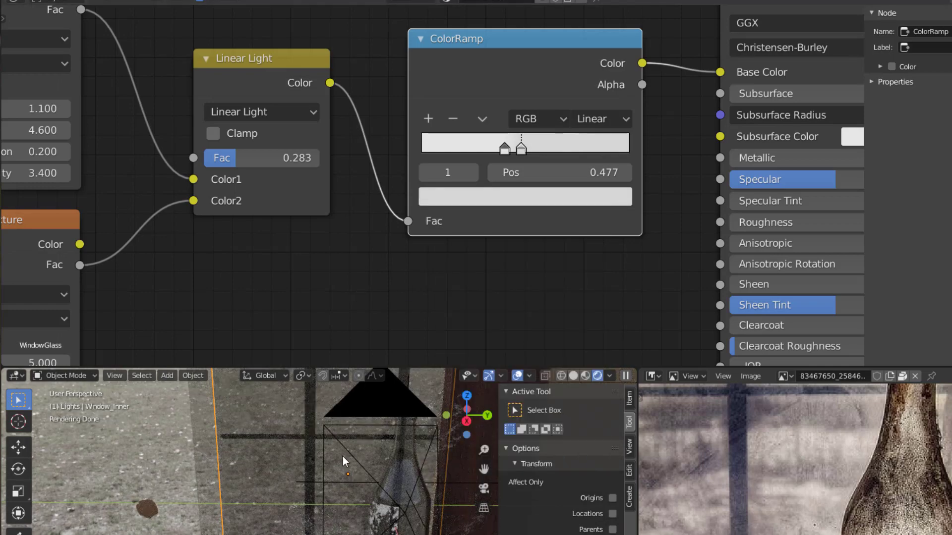
Insert a Mapping node between Texture Coordinate Object and the Musgrave Texture, and feed its Vector output into the Wave Texture too.
{"action": "middle_click_drag", "start_coordinate": [258, 286], "coordinate": [635, 254]}
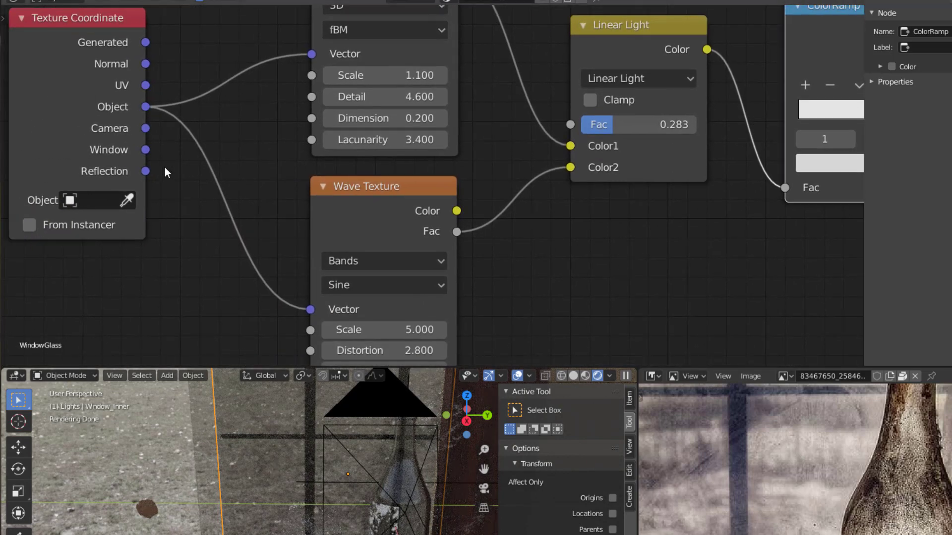
{"action": "left_click_drag", "start_coordinate": [88, 131], "coordinate": [61, 136]}
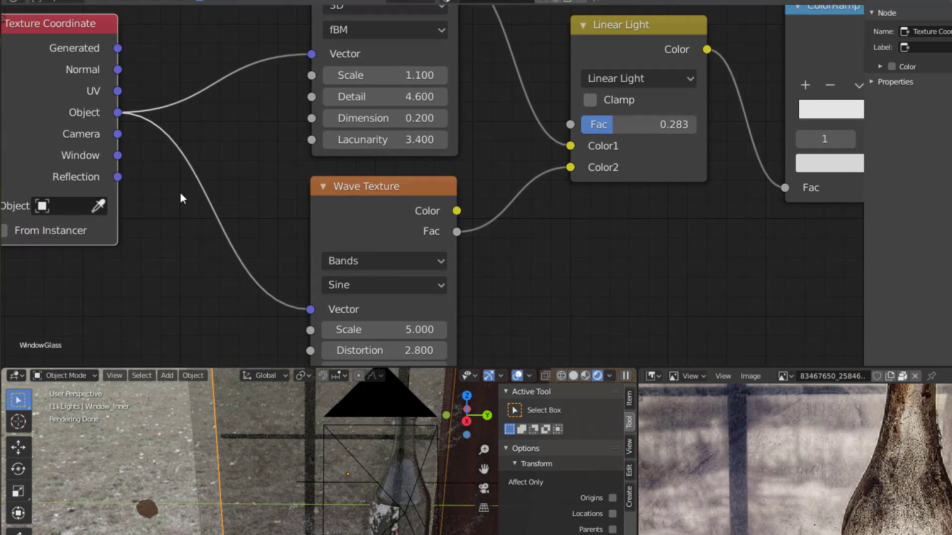
{"action": "key", "text": "shift+a"}
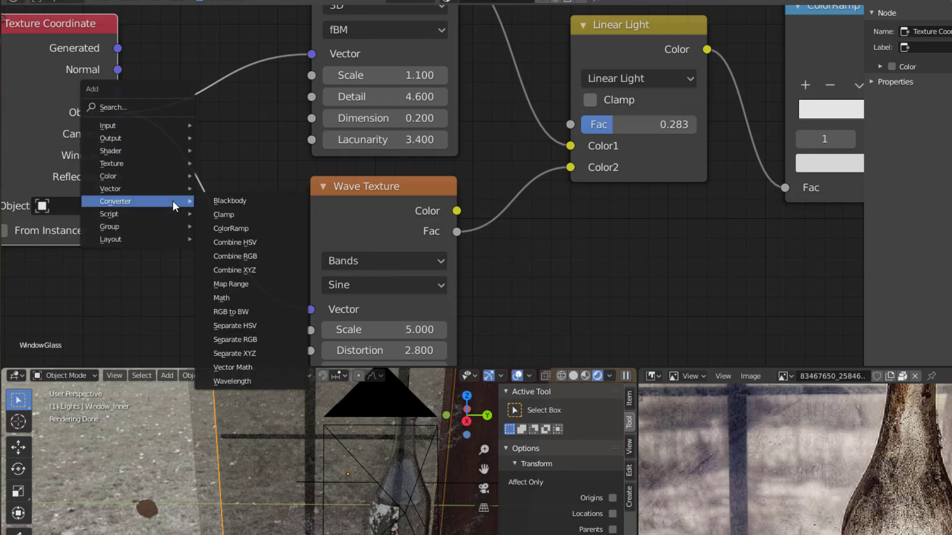
{"action": "mouse_move", "coordinate": [151, 187]}
{"action": "left_click", "coordinate": [233, 222]}
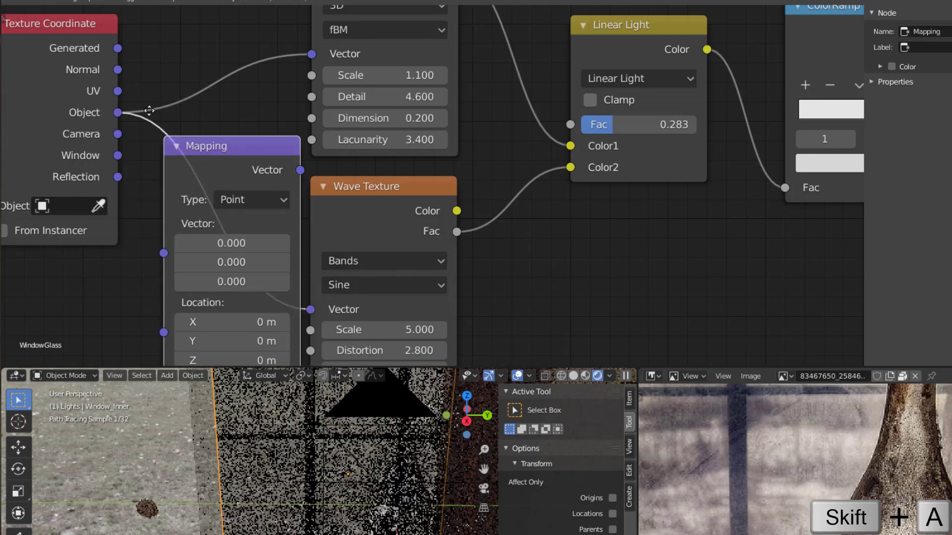
{"action": "left_click", "coordinate": [181, 46]}
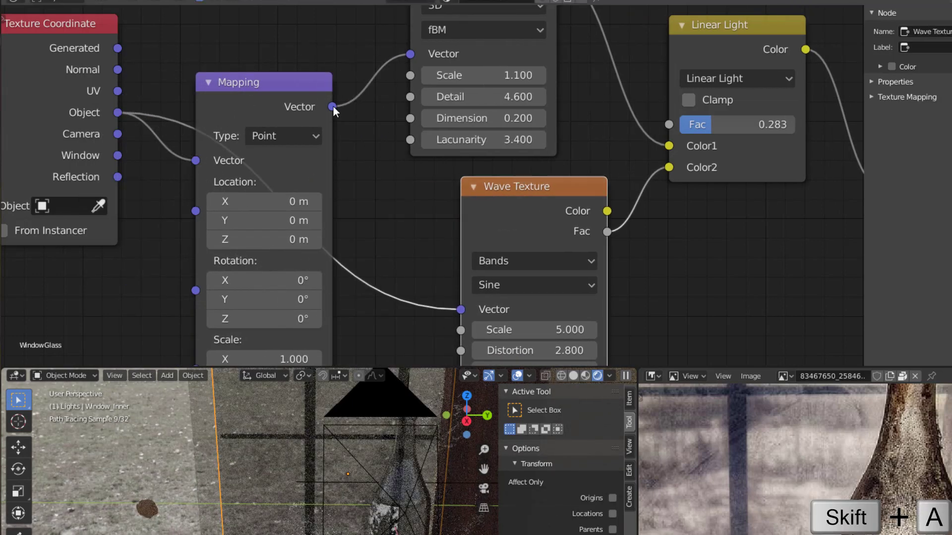
{"action": "left_click_drag", "start_coordinate": [449, 301], "coordinate": [454, 305]}
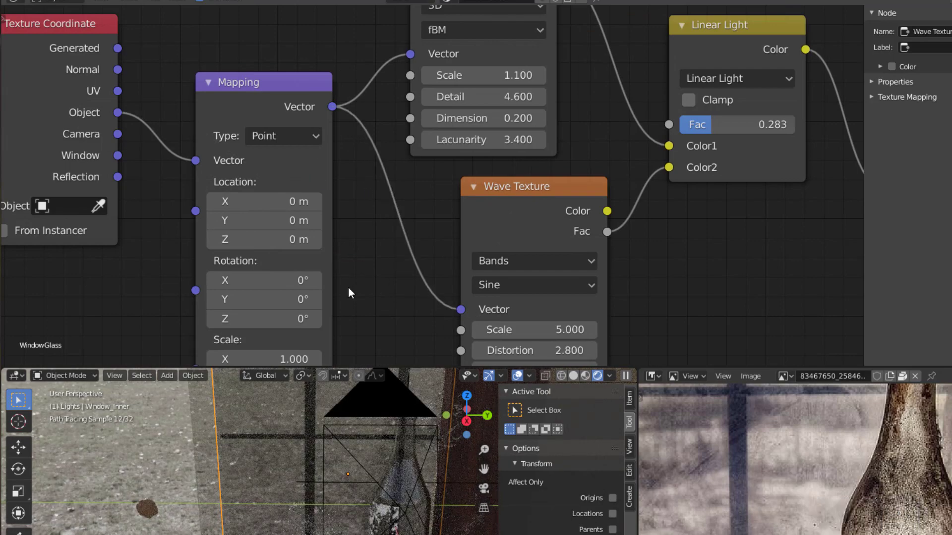
Set the Mapping node's Z rotation to 14.6° and check the dirt pattern on the glass.
{"action": "scroll", "coordinate": [348, 286], "scroll_direction": "up", "scroll_amount": 1}
{"action": "left_click_drag", "start_coordinate": [263, 330], "coordinate": [297, 330]}
{"action": "scroll", "coordinate": [333, 430], "scroll_direction": "down", "scroll_amount": 1}
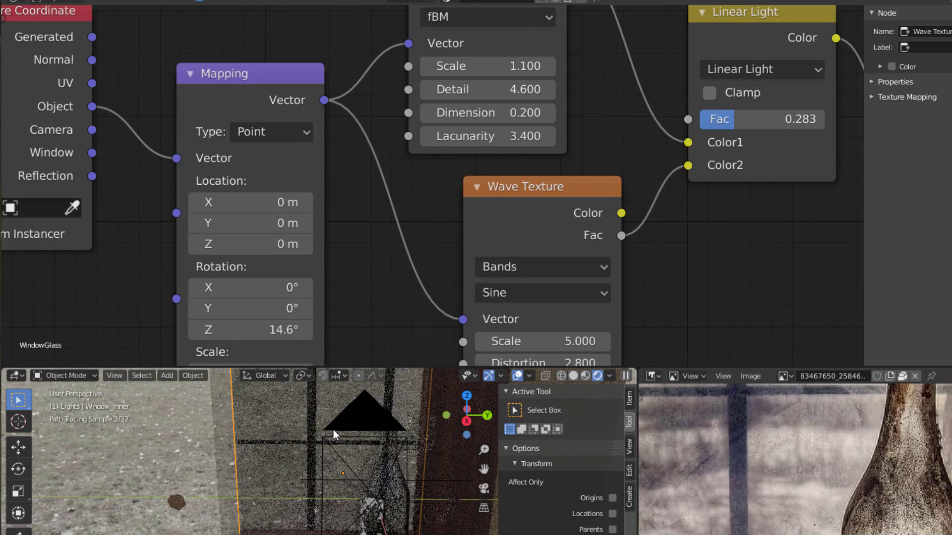
{"action": "scroll", "coordinate": [317, 468], "scroll_direction": "up", "scroll_amount": 2}
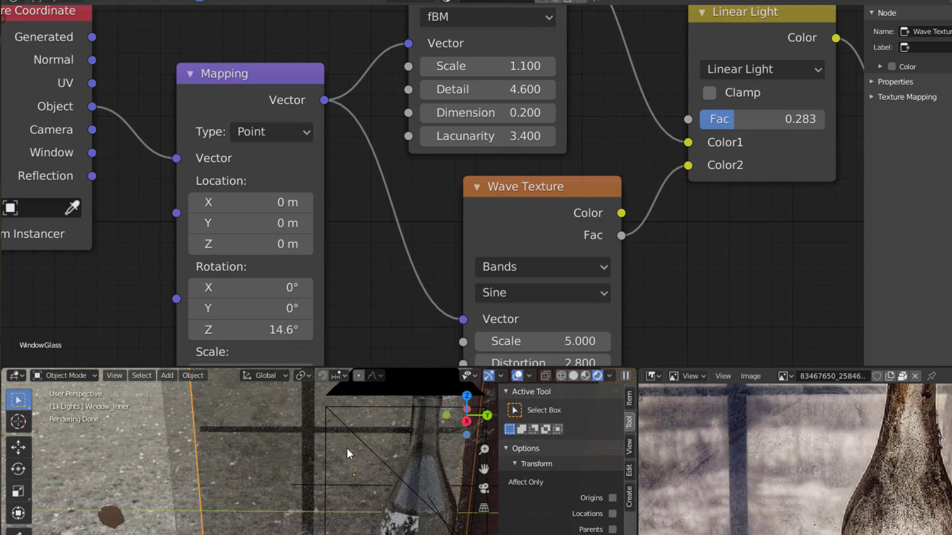
{"action": "scroll", "coordinate": [761, 327], "scroll_direction": "down", "scroll_amount": 3}
Darken the ColorRamp stop at 0.477 to a mid grey with an HSV value of 0.458.
{"action": "middle_click_drag", "start_coordinate": [761, 327], "coordinate": [599, 281]}
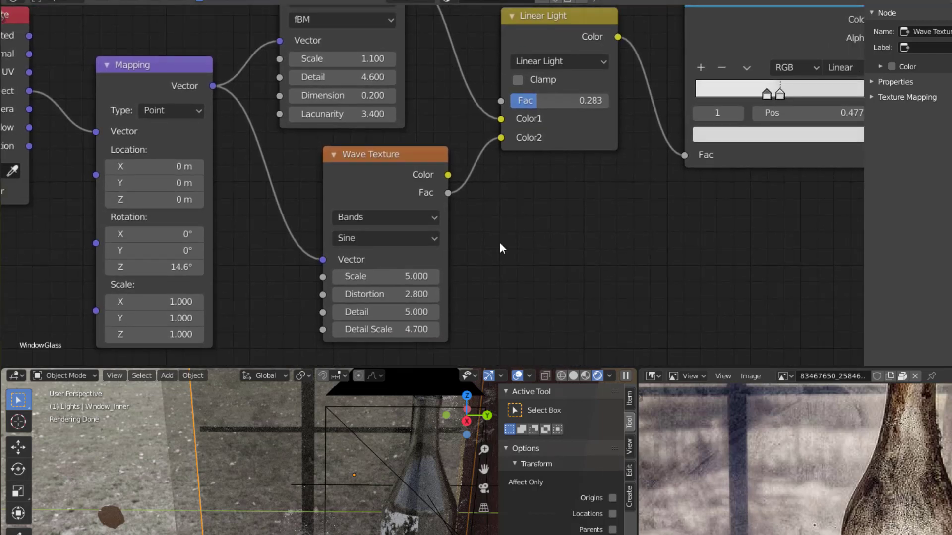
{"action": "middle_click_drag", "start_coordinate": [662, 236], "coordinate": [379, 313]}
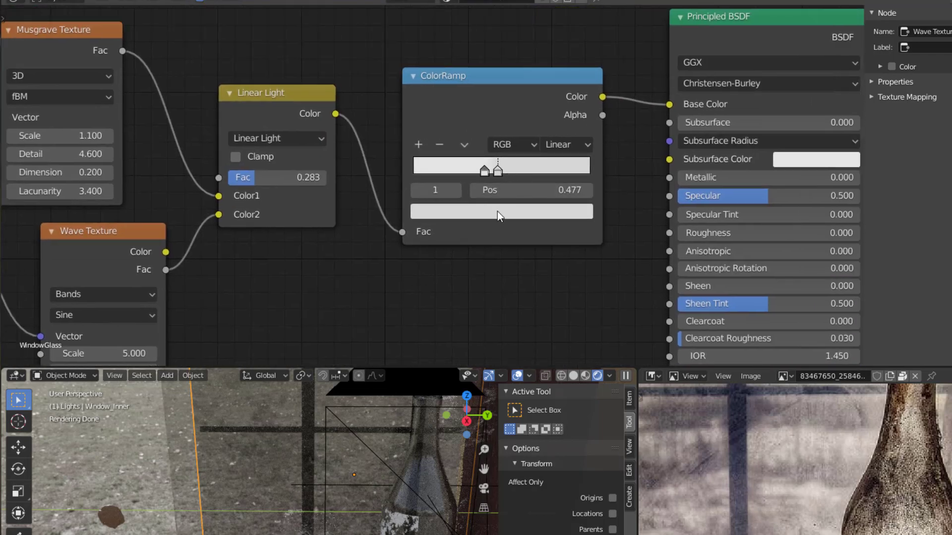
{"action": "left_click", "coordinate": [499, 216]}
{"action": "left_click_drag", "start_coordinate": [552, 250], "coordinate": [554, 295]}
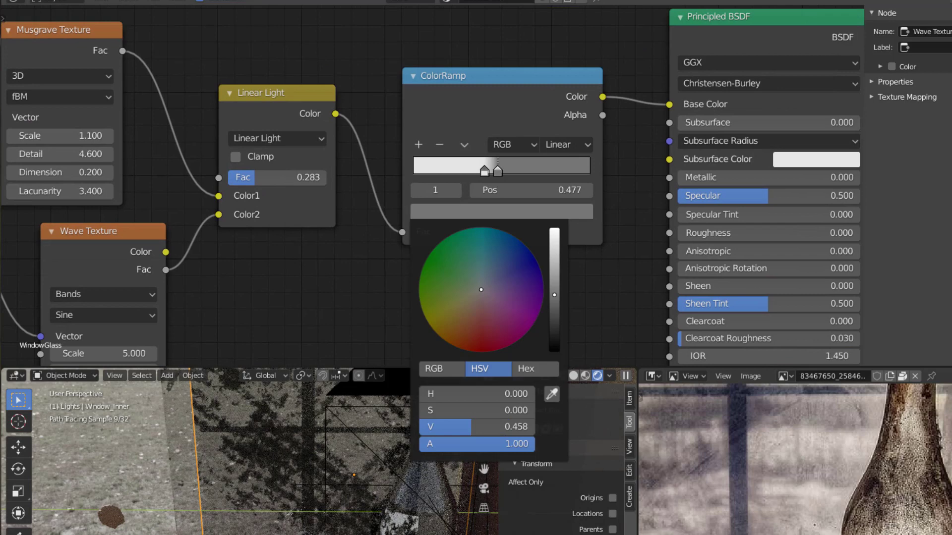
Move the Material Output and Principled BSDF nodes away from the ColorRamp to make room for more nodes.
{"action": "middle_click_drag", "start_coordinate": [597, 276], "coordinate": [431, 327]}
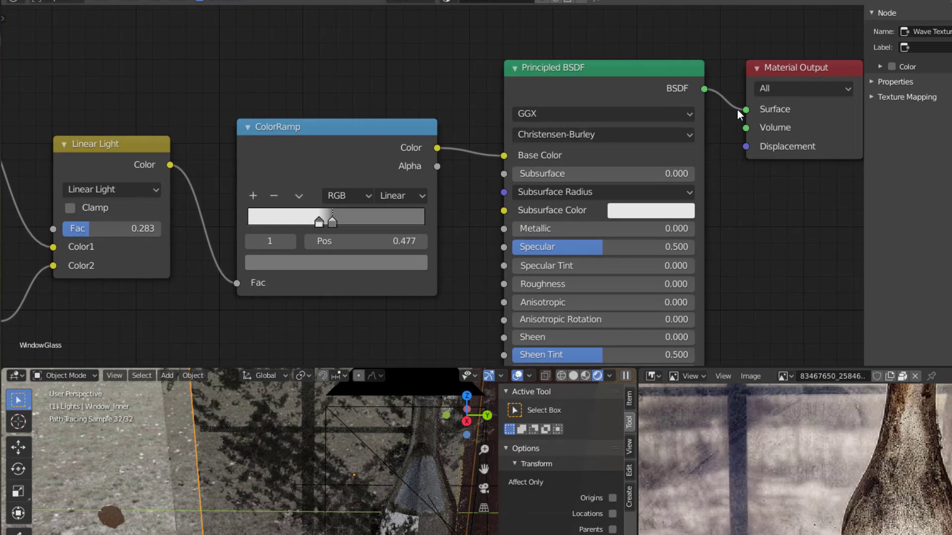
{"action": "middle_click_drag", "start_coordinate": [716, 224], "coordinate": [561, 245]}
{"action": "left_click_drag", "start_coordinate": [621, 91], "coordinate": [765, 80]}
{"action": "left_click_drag", "start_coordinate": [449, 108], "coordinate": [618, 100]}
Add a Noise Texture node below the ColorRamp.
{"action": "middle_click_drag", "start_coordinate": [382, 241], "coordinate": [553, 155]}
{"action": "key", "text": "shift+a"}
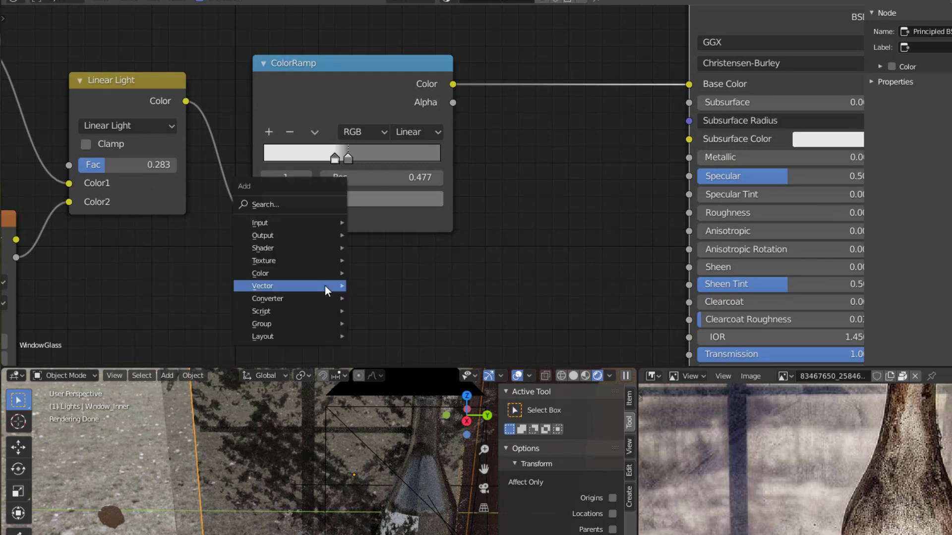
{"action": "mouse_move", "coordinate": [335, 260]}
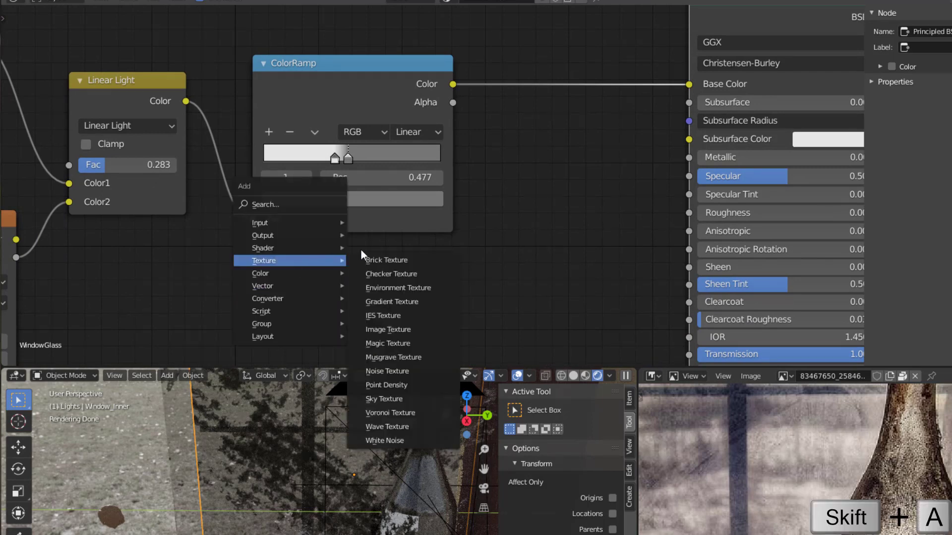
{"action": "left_click", "coordinate": [397, 371]}
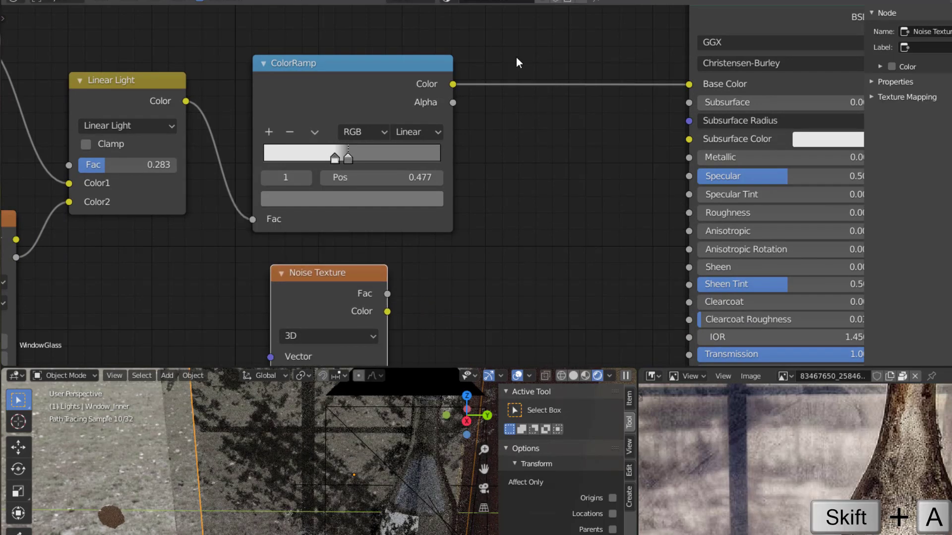
Insert a Math node set to Maximum between the ColorRamp and Base Color, with the Noise Texture's Fac as its second value.
{"action": "key", "text": "shift+a"}
{"action": "mouse_move", "coordinate": [510, 256]}
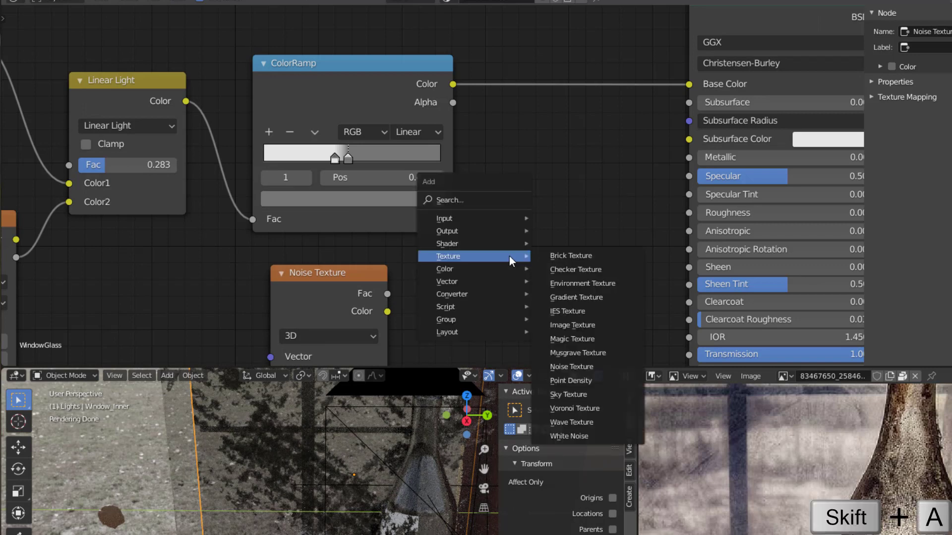
{"action": "mouse_move", "coordinate": [493, 292]}
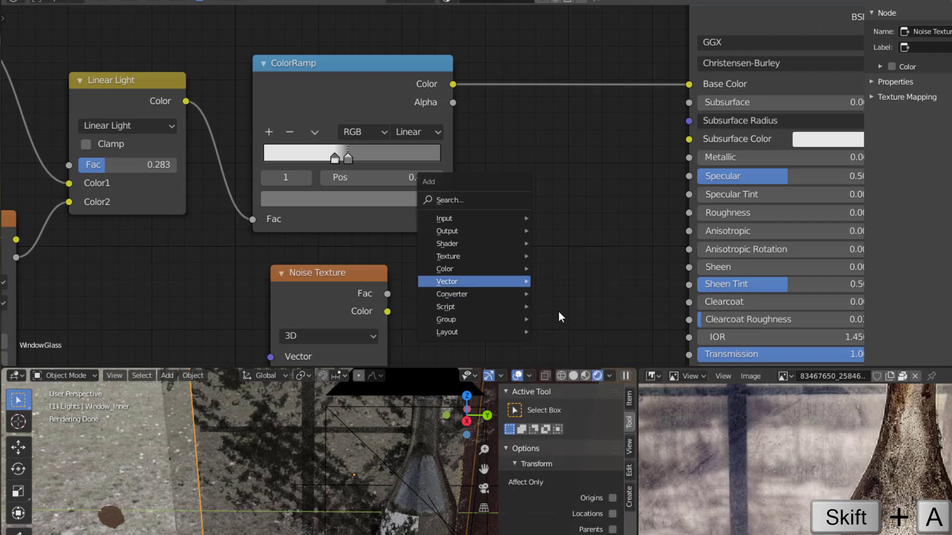
{"action": "left_click", "coordinate": [584, 390]}
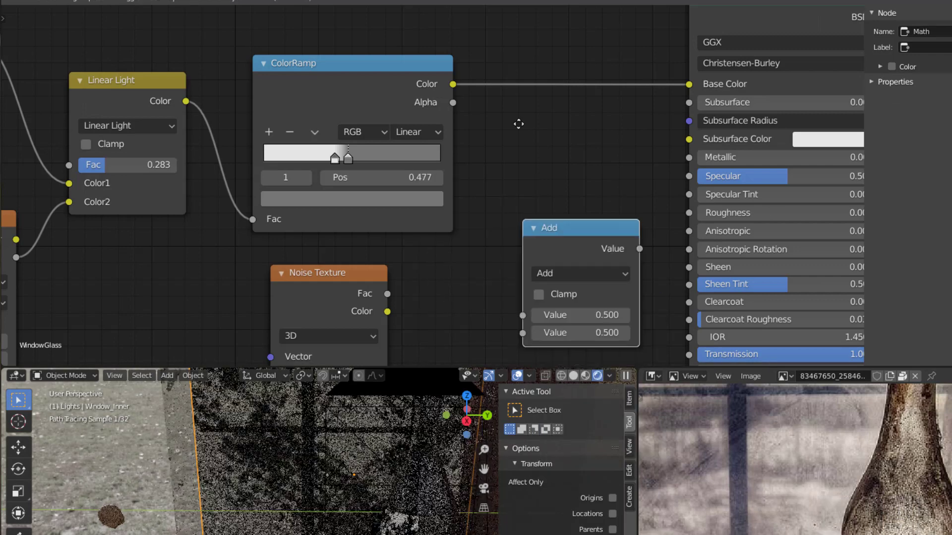
{"action": "left_click", "coordinate": [584, 210]}
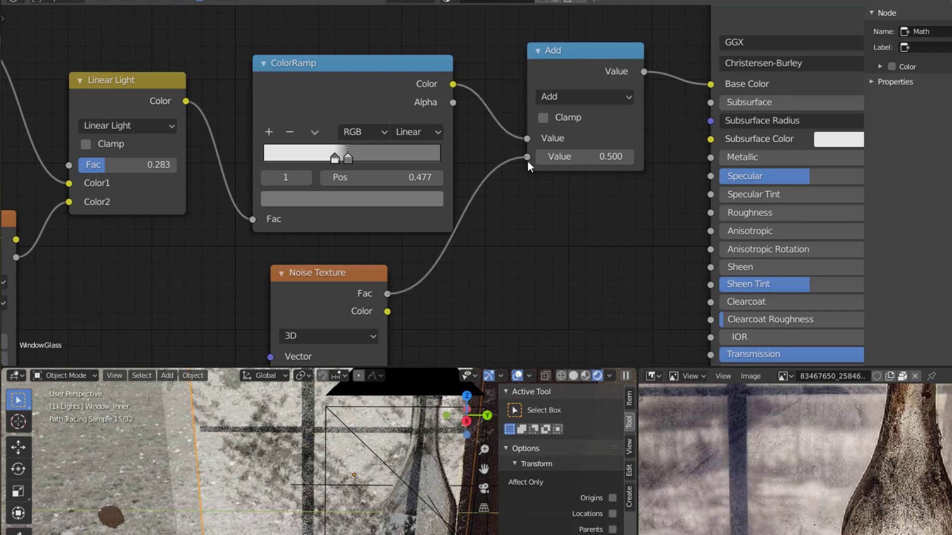
{"action": "left_click_drag", "start_coordinate": [528, 162], "coordinate": [527, 161]}
{"action": "left_click_drag", "start_coordinate": [352, 87], "coordinate": [356, 74]}
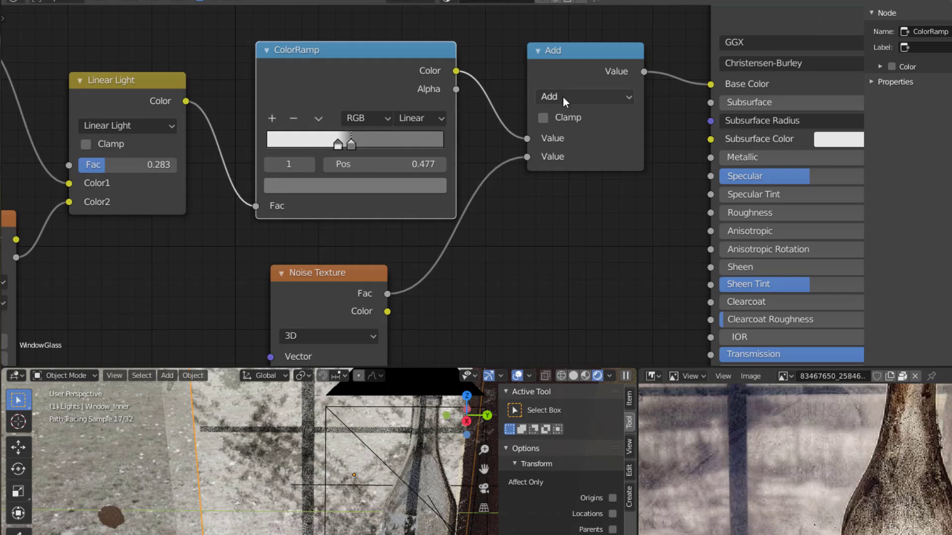
{"action": "left_click", "coordinate": [563, 97]}
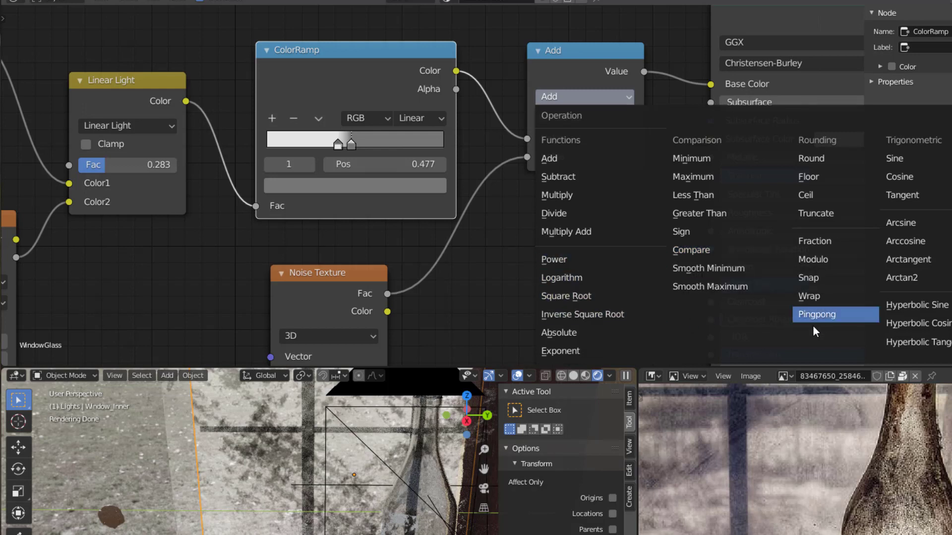
{"action": "left_click", "coordinate": [693, 177]}
Reposition the Texture Coordinate node beside the Mapping node at the start of the node chain.
{"action": "middle_click_drag", "start_coordinate": [489, 259], "coordinate": [540, 180]}
{"action": "scroll", "coordinate": [208, 233], "scroll_direction": "down", "scroll_amount": 5}
{"action": "middle_click_drag", "start_coordinate": [253, 234], "coordinate": [395, 211]}
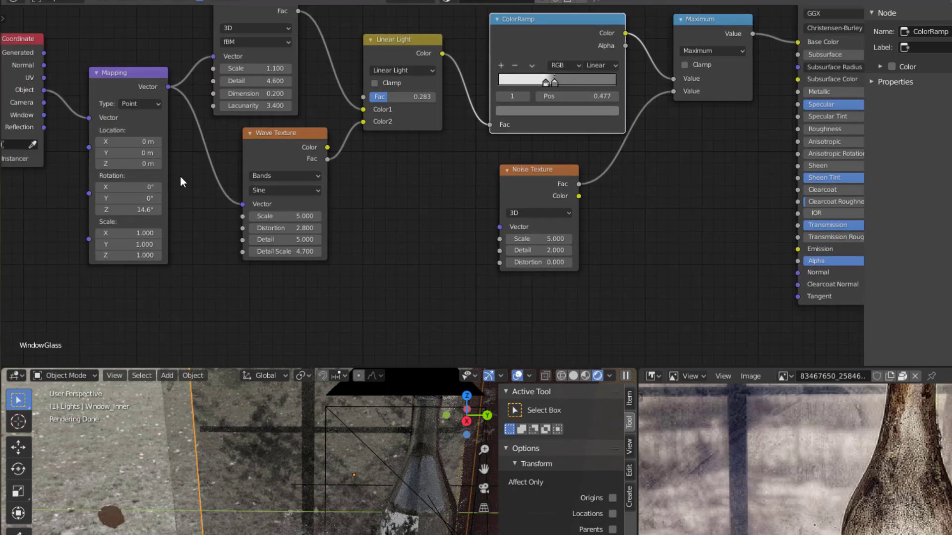
{"action": "left_click_drag", "start_coordinate": [37, 113], "coordinate": [841, 260]}
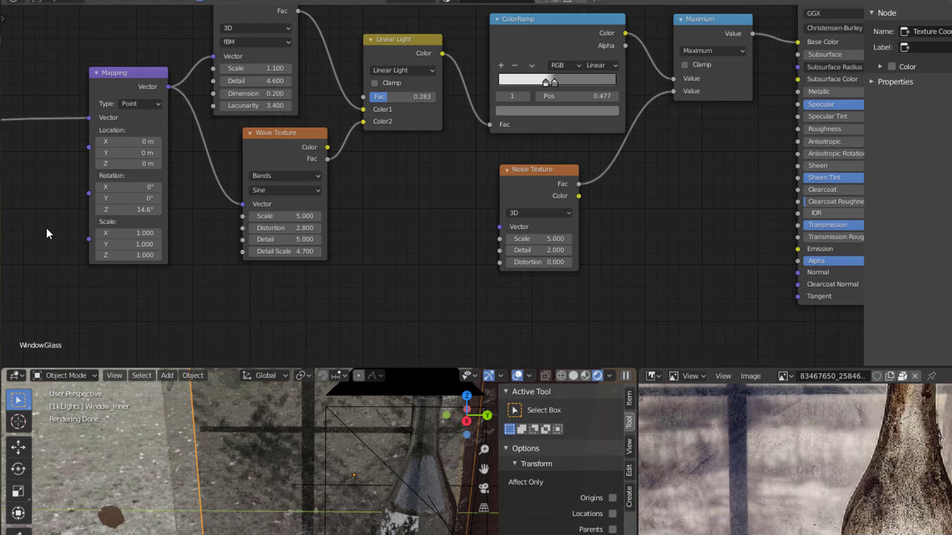
{"action": "scroll", "coordinate": [70, 221], "scroll_direction": "down", "scroll_amount": 6}
{"action": "left_click_drag", "start_coordinate": [75, 200], "coordinate": [297, 182]}
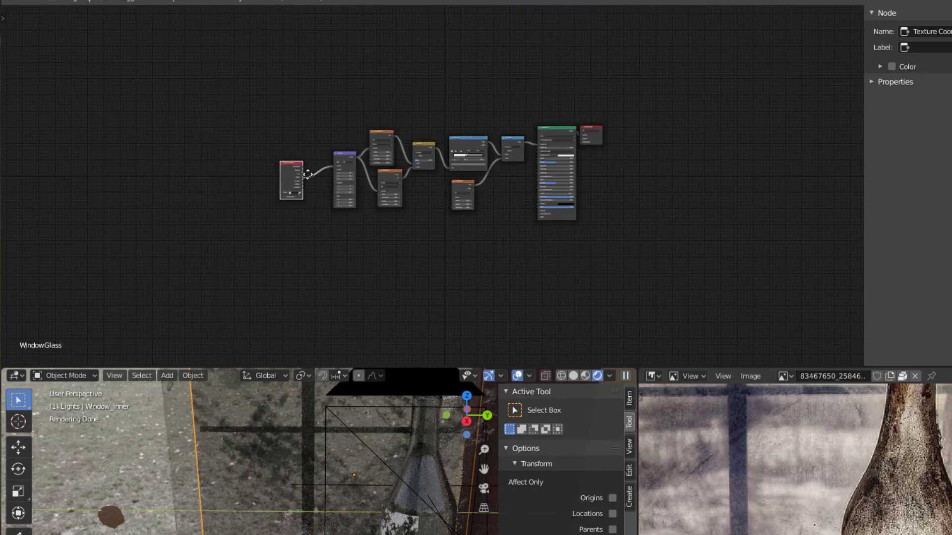
Add a second Texture Coordinate node beside the Noise Texture and connect its Object output to the noise Vector input.
{"action": "scroll", "coordinate": [327, 260], "scroll_direction": "up", "scroll_amount": 5}
{"action": "scroll", "coordinate": [313, 255], "scroll_direction": "up", "scroll_amount": 2}
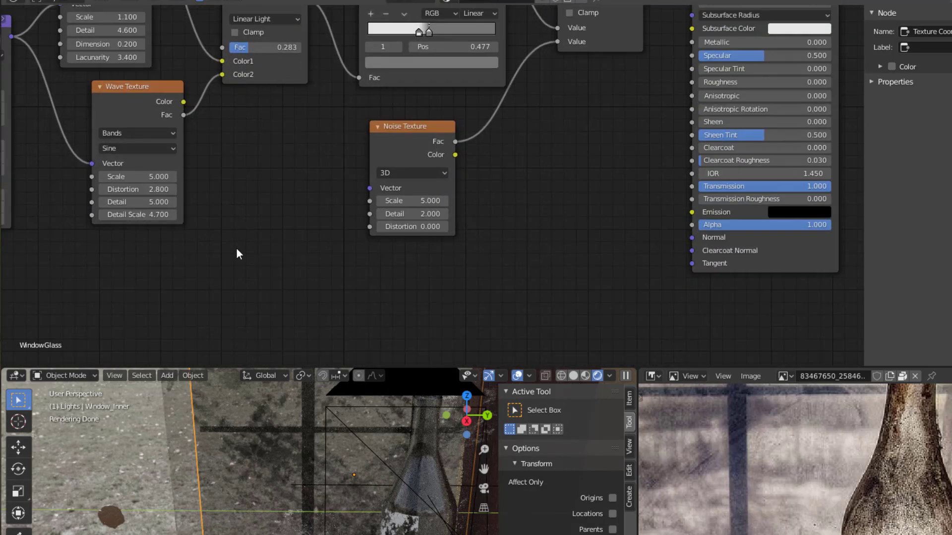
{"action": "key", "text": "shift+a"}
{"action": "mouse_move", "coordinate": [249, 247]}
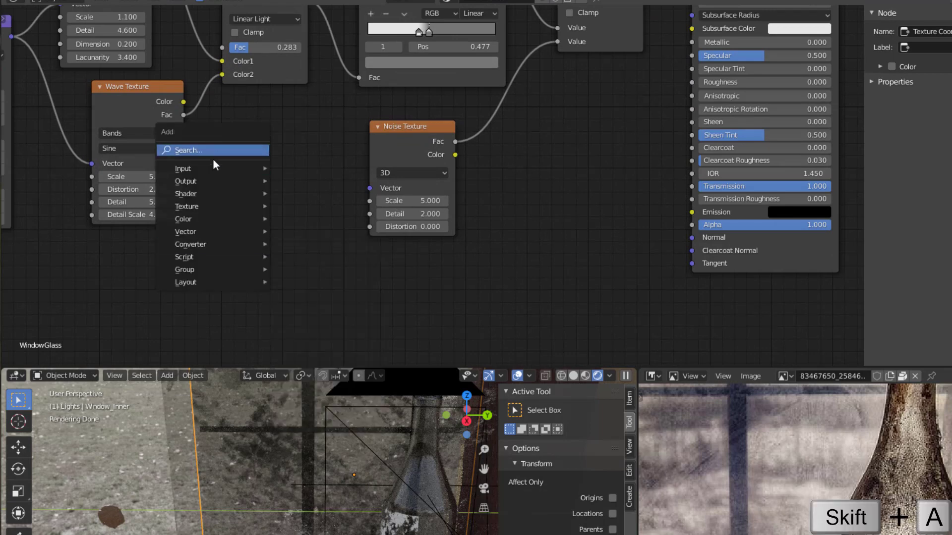
{"action": "mouse_move", "coordinate": [266, 173]}
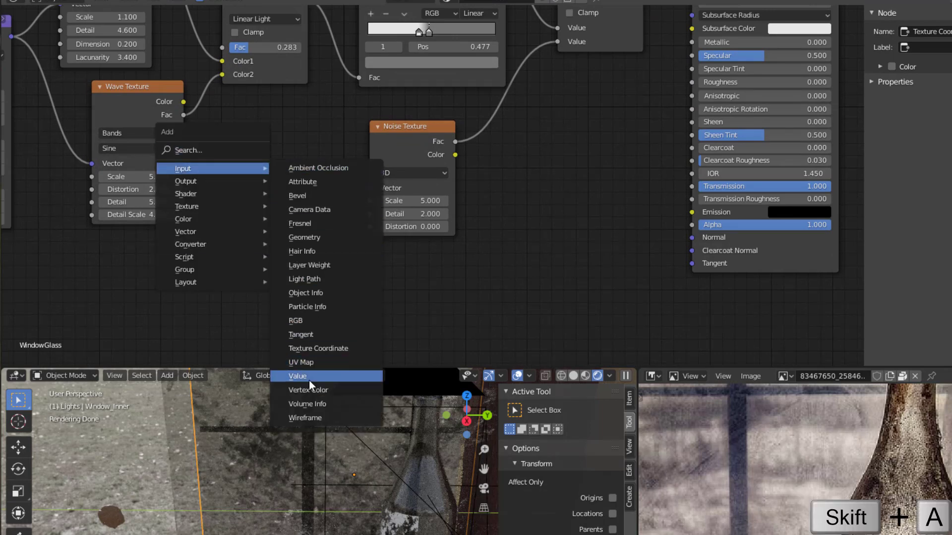
{"action": "left_click", "coordinate": [305, 349]}
{"action": "left_click", "coordinate": [223, 120]}
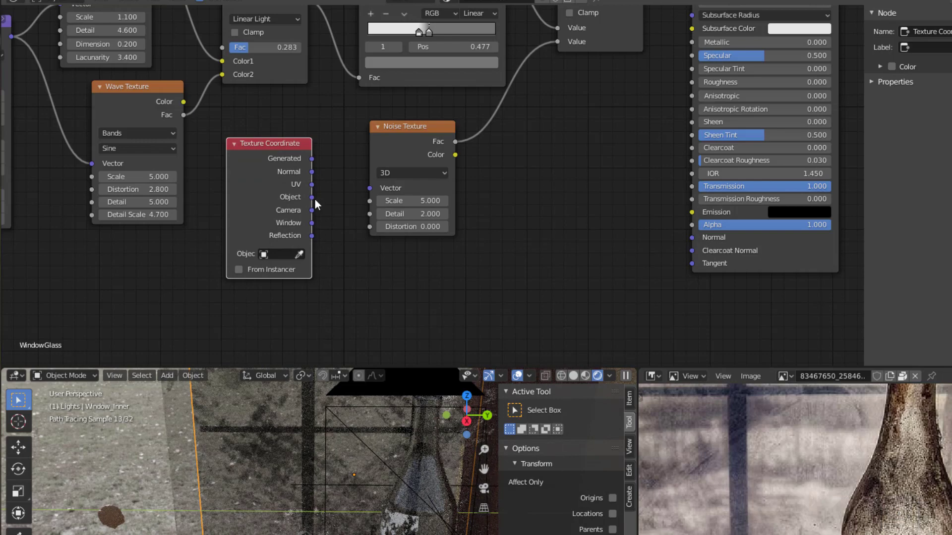
{"action": "left_click_drag", "start_coordinate": [376, 187], "coordinate": [377, 188]}
Set the Noise Texture's Detail to 7.500 and Distortion to 0.300.
{"action": "left_click_drag", "start_coordinate": [411, 220], "coordinate": [432, 224]}
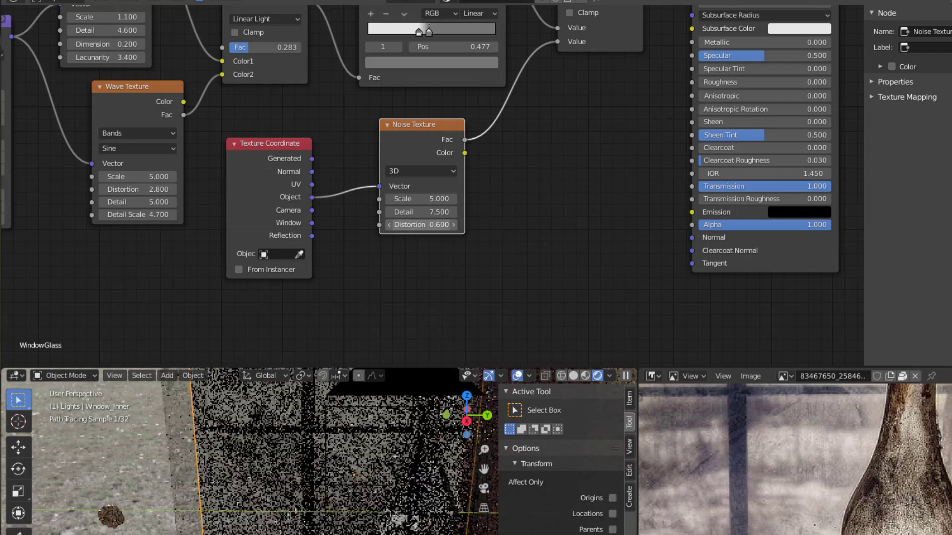
{"action": "middle_click_drag", "start_coordinate": [461, 205], "coordinate": [428, 254]}
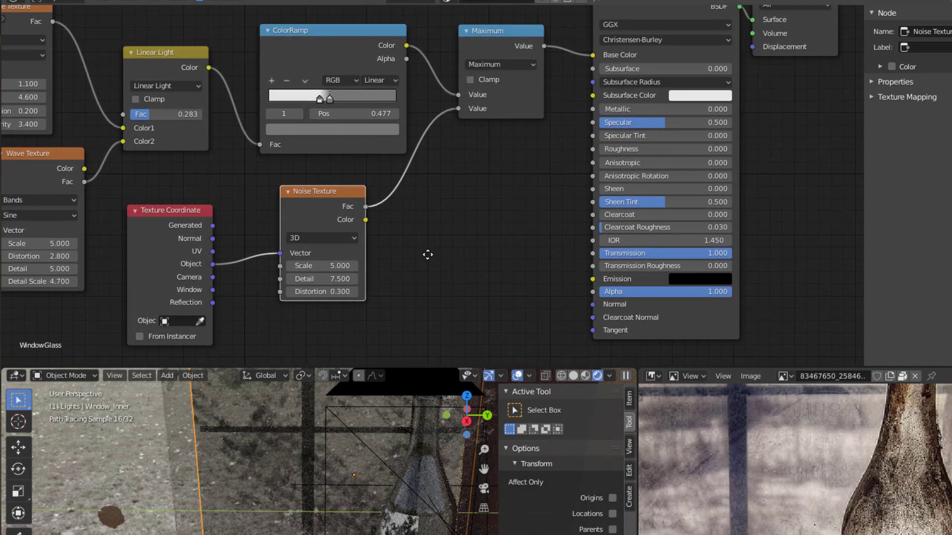
{"action": "left_click_drag", "start_coordinate": [317, 198], "coordinate": [313, 195]}
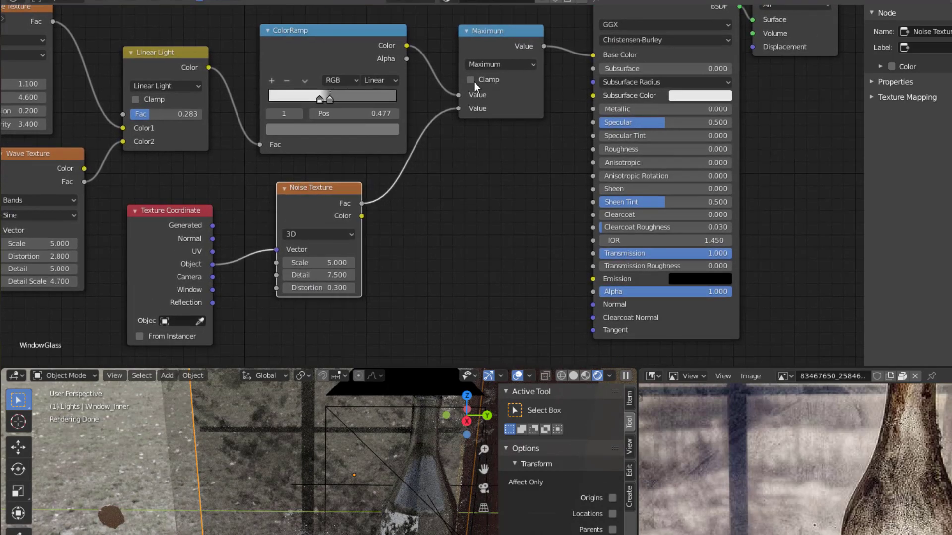
Switch the Math node's operation to Minimum.
{"action": "left_click", "coordinate": [479, 65]}
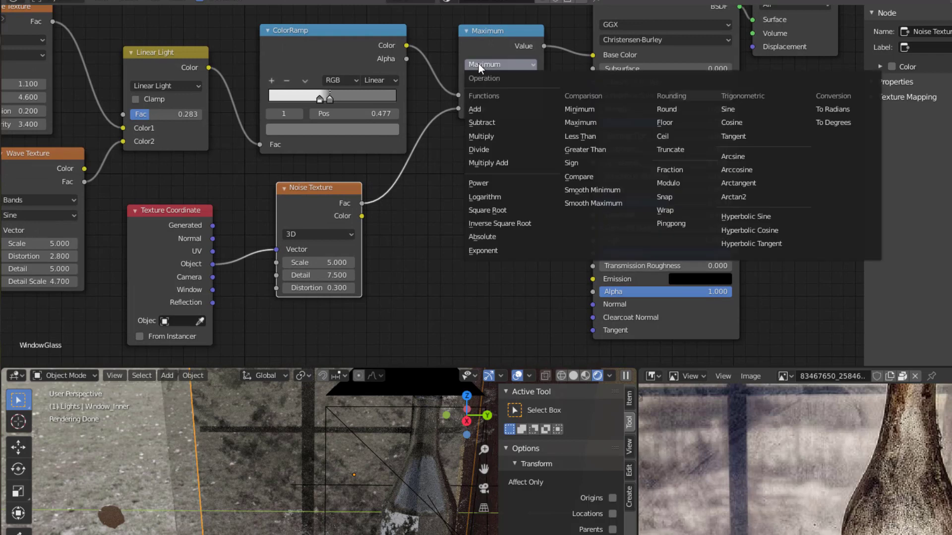
{"action": "left_click", "coordinate": [574, 110]}
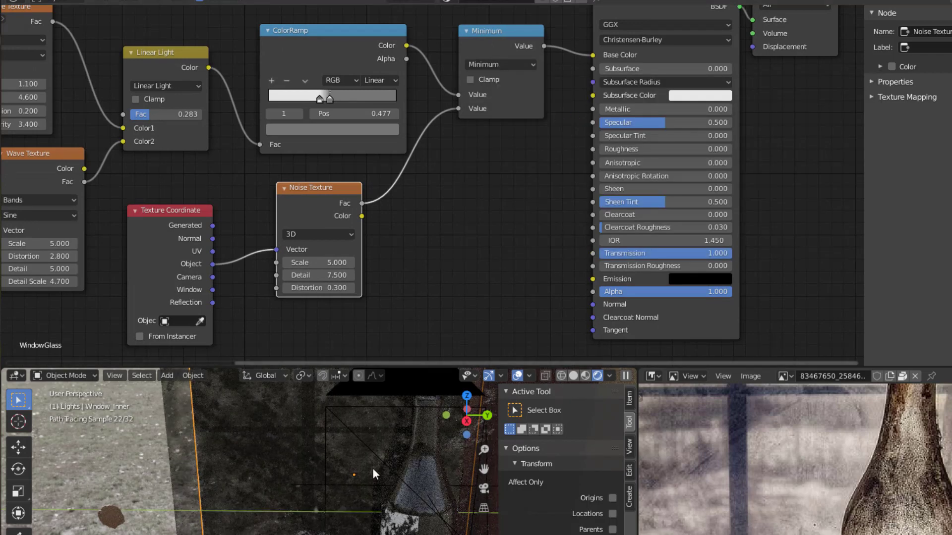
Move the Material Output and Principled BSDF nodes away from the Minimum node to make room.
{"action": "scroll", "coordinate": [457, 203], "scroll_direction": "down", "scroll_amount": 1}
{"action": "middle_click_drag", "start_coordinate": [457, 199], "coordinate": [349, 267]}
{"action": "scroll", "coordinate": [406, 240], "scroll_direction": "up", "scroll_amount": 1}
{"action": "scroll", "coordinate": [350, 430], "scroll_direction": "down", "scroll_amount": 1}
{"action": "scroll", "coordinate": [350, 430], "scroll_direction": "up", "scroll_amount": 1}
{"action": "left_click_drag", "start_coordinate": [699, 39], "coordinate": [804, 37]}
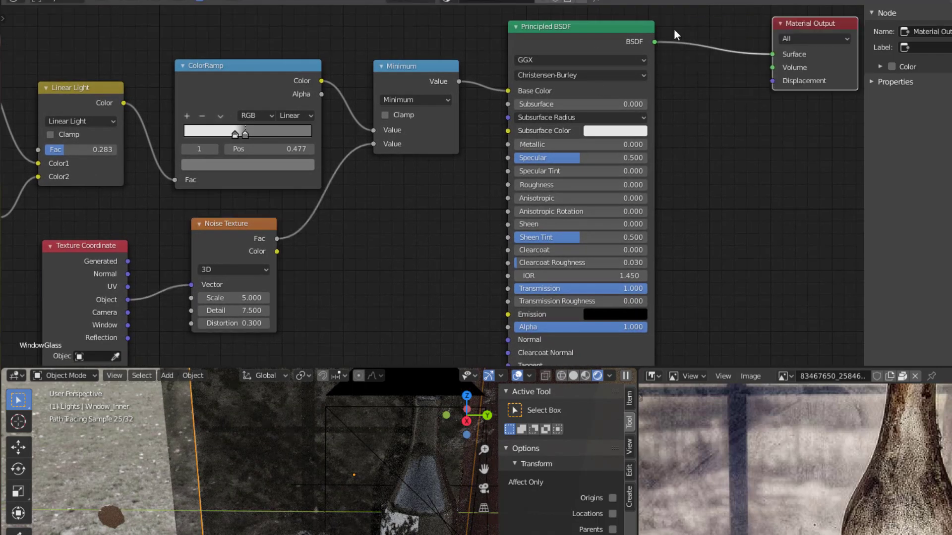
{"action": "left_click_drag", "start_coordinate": [585, 36], "coordinate": [673, 32]}
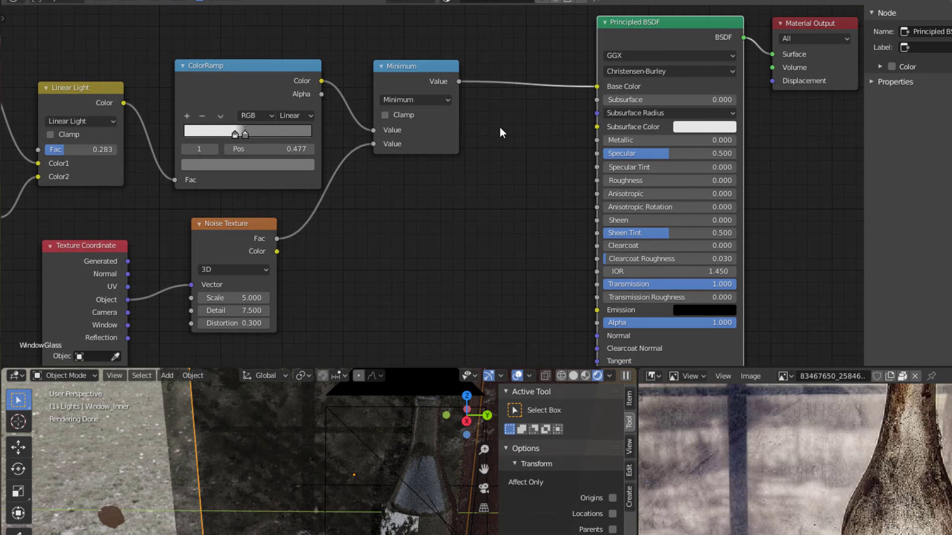
Insert a Bright/Contrast node between the Minimum node and Base Color, with Bright set to 0.300.
{"action": "key", "text": "shift+a"}
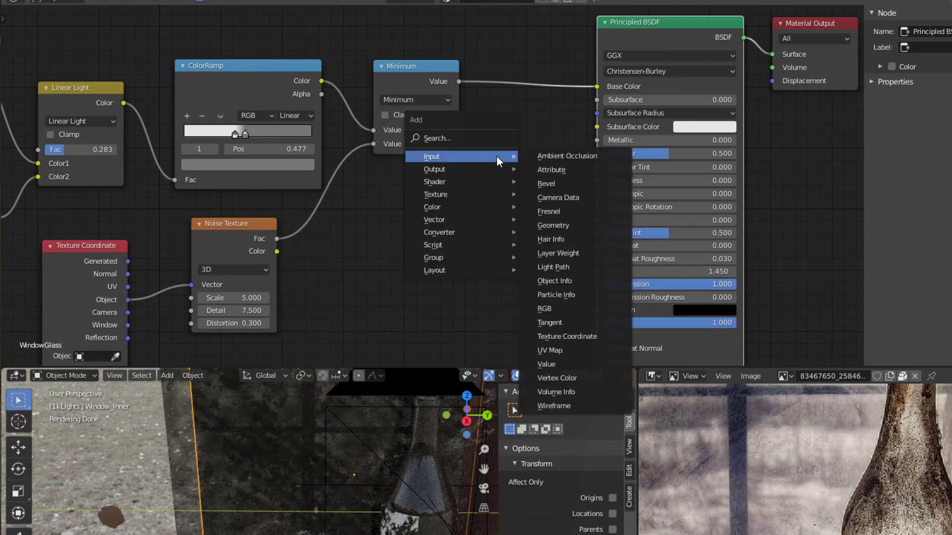
{"action": "mouse_move", "coordinate": [472, 208]}
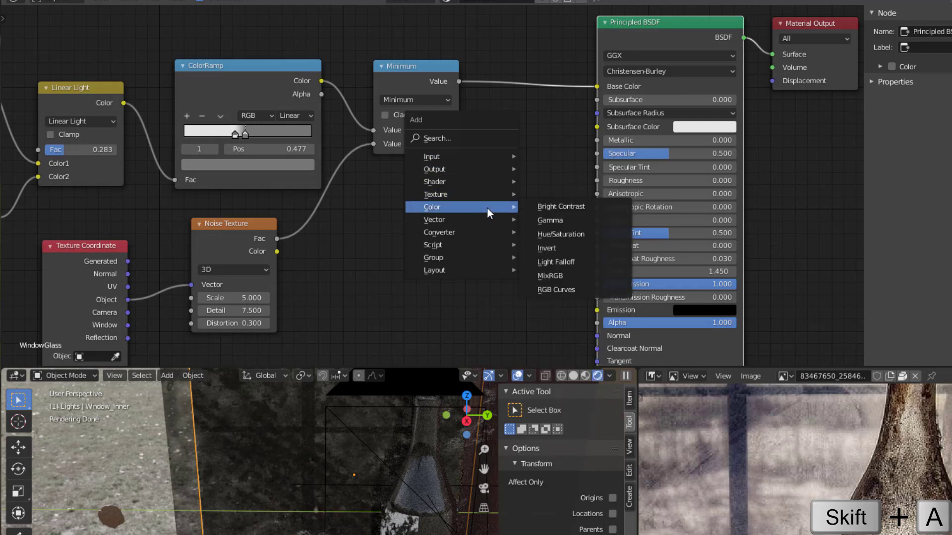
{"action": "left_click", "coordinate": [561, 206]}
{"action": "left_click", "coordinate": [535, 116]}
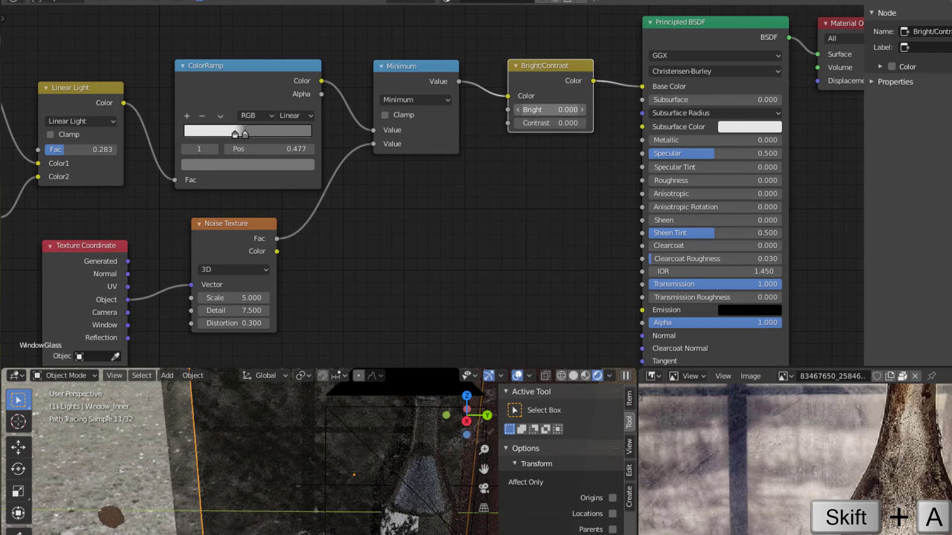
{"action": "mouse_move", "coordinate": [550, 110]}
{"action": "left_mouse_down"}
{"action": "mouse_move", "coordinate": [573, 110]}
{"action": "mouse_move", "coordinate": [562, 110]}
{"action": "left_mouse_up"}
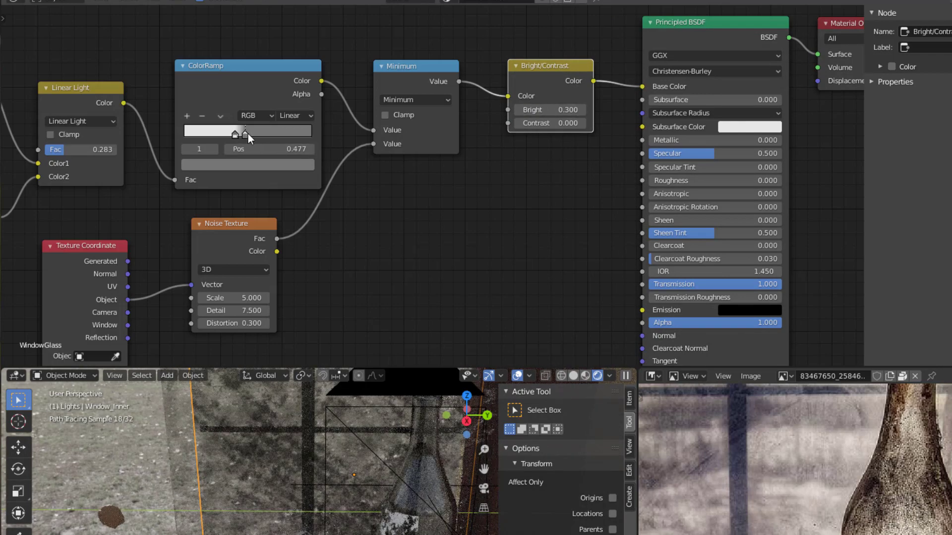
Shift the ColorRamp's grey stop to position 0.473 and set its HSV value to 0.651.
{"action": "left_click_drag", "start_coordinate": [248, 134], "coordinate": [246, 165]}
{"action": "left_click", "coordinate": [246, 165]}
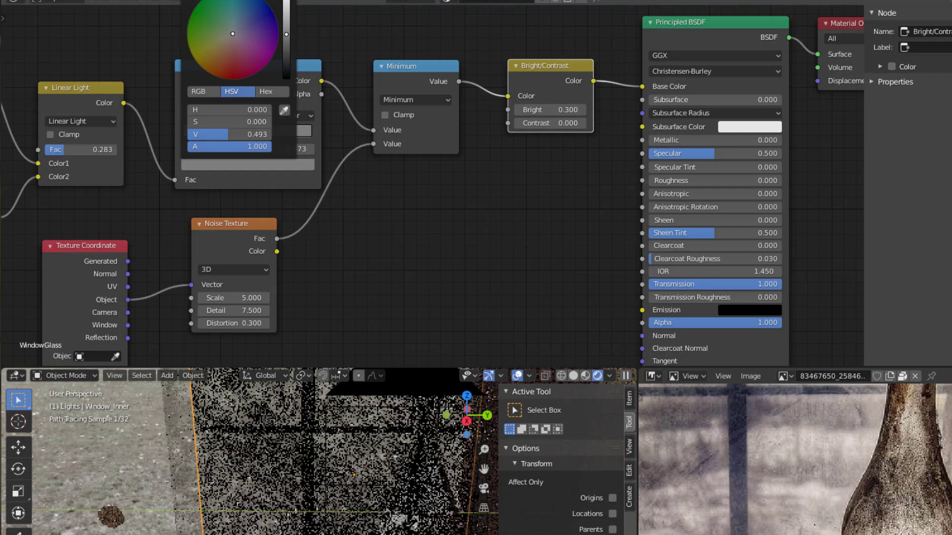
{"action": "left_click_drag", "start_coordinate": [286, 37], "coordinate": [286, 18]}
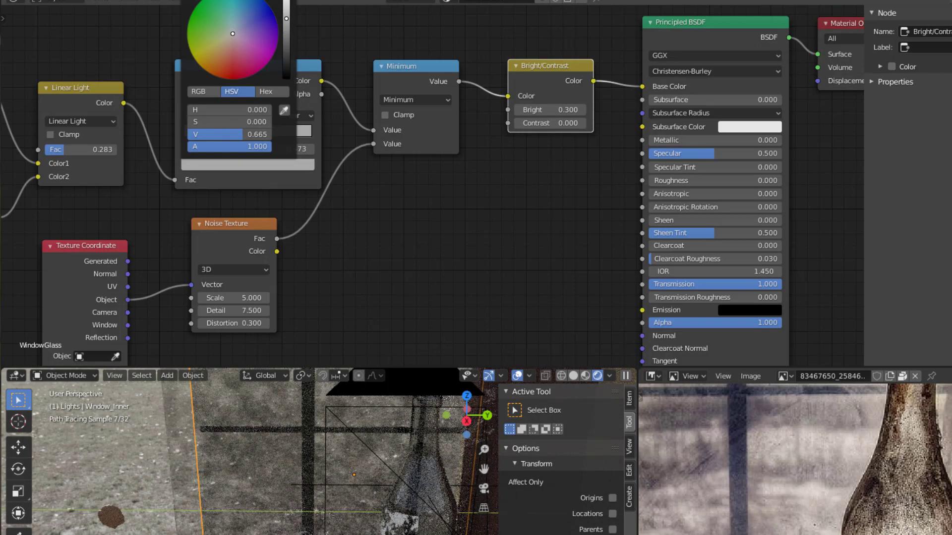
{"action": "left_click_drag", "start_coordinate": [286, 18], "coordinate": [286, 20]}
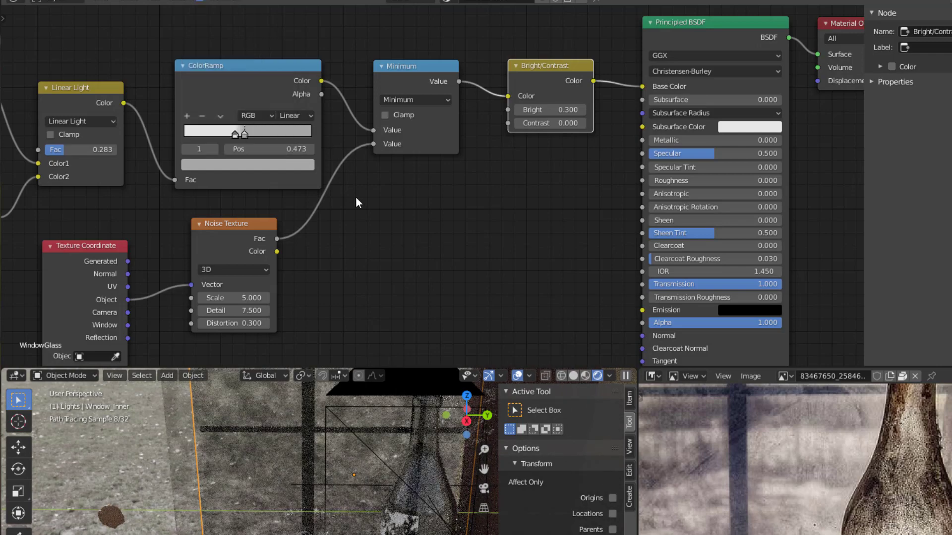
Set the Wave Texture's Scale to 10.600 and check the dirt pattern on the rendered window.
{"action": "scroll", "coordinate": [359, 222], "scroll_direction": "down", "scroll_amount": 1}
{"action": "middle_click_drag", "start_coordinate": [359, 222], "coordinate": [601, 224]}
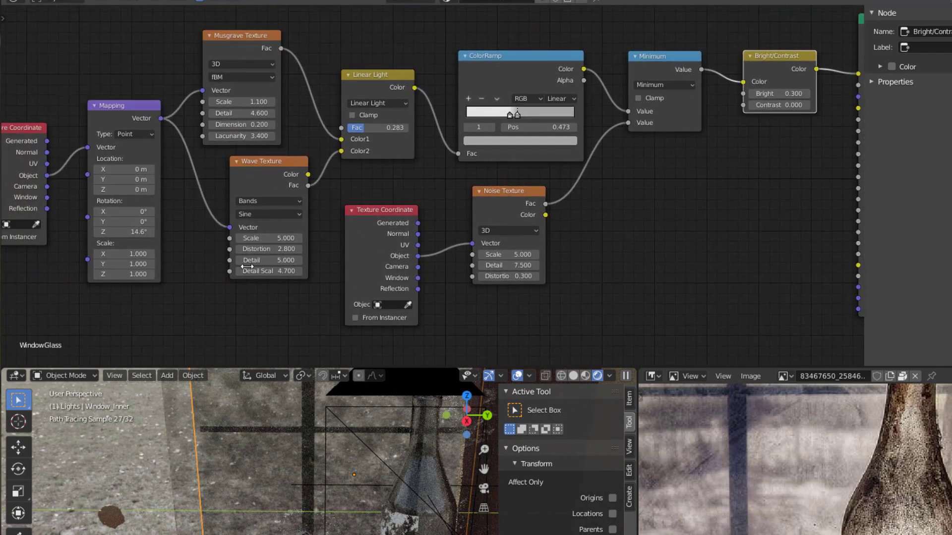
{"action": "left_click_drag", "start_coordinate": [255, 239], "coordinate": [298, 238]}
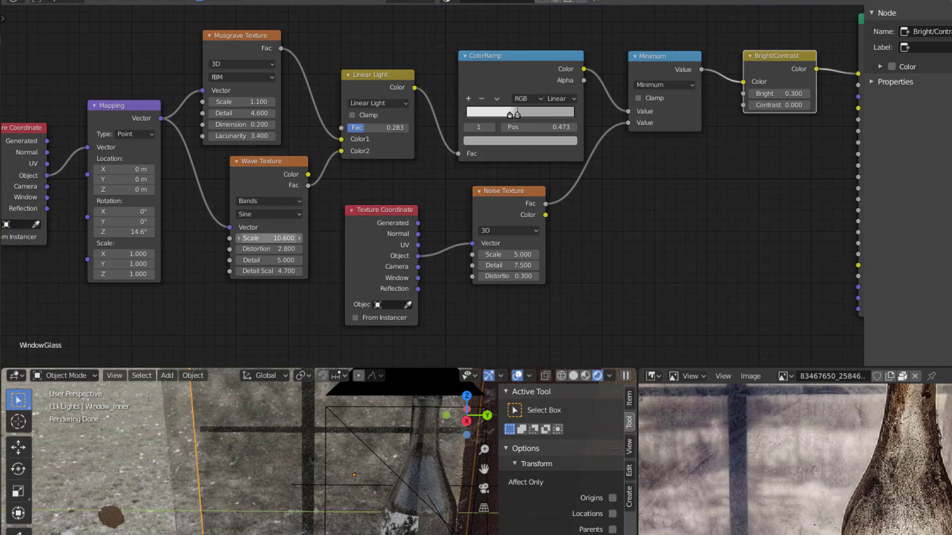
{"action": "left_click", "coordinate": [318, 495]}
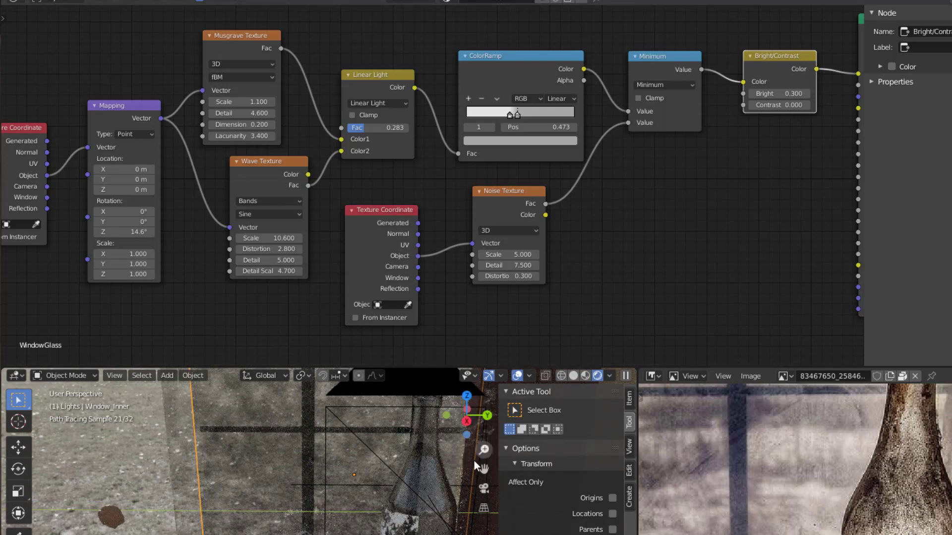
{"action": "scroll", "coordinate": [447, 472], "scroll_direction": "down", "scroll_amount": 3}
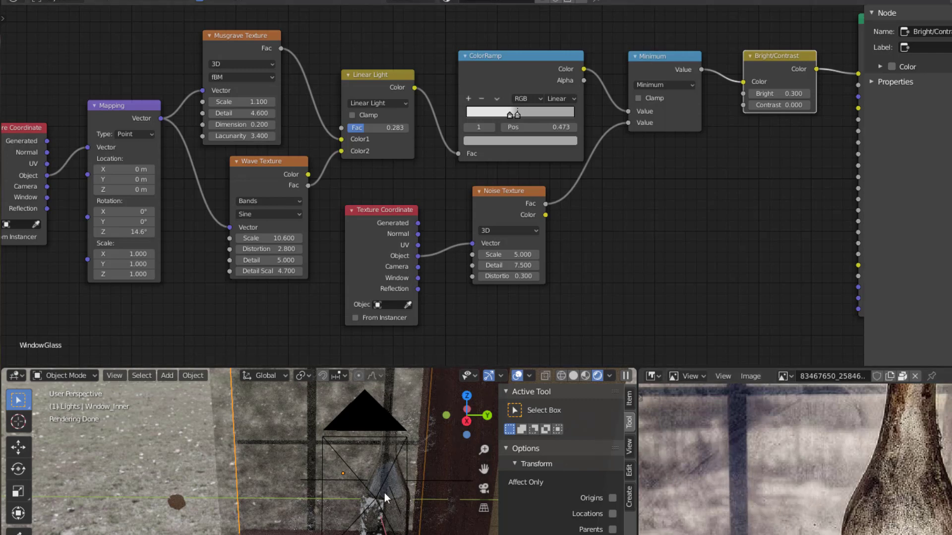
Lighten the ColorRamp stop at 0.473 to a pale grey.
{"action": "scroll", "coordinate": [651, 239], "scroll_direction": "up", "scroll_amount": 2}
{"action": "scroll", "coordinate": [589, 292], "scroll_direction": "up", "scroll_amount": 2}
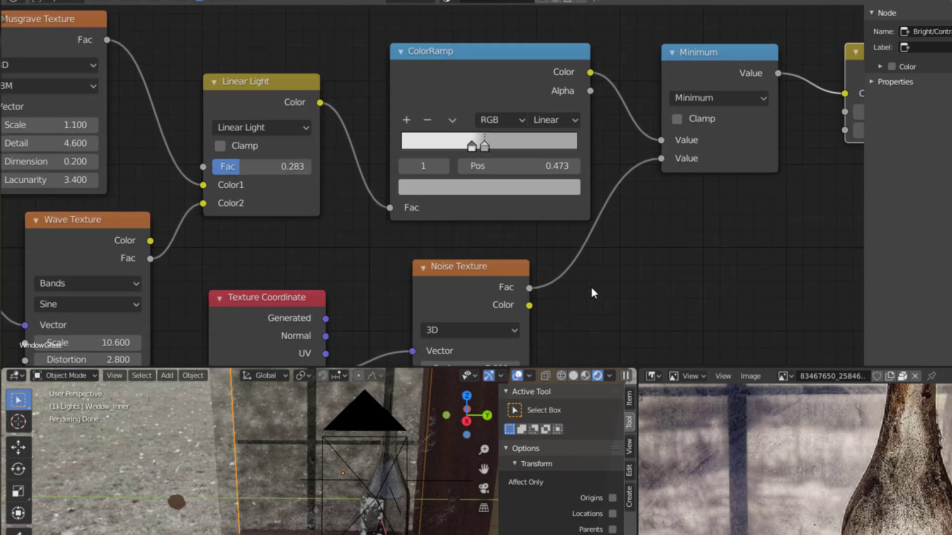
{"action": "left_click", "coordinate": [483, 149]}
{"action": "left_click", "coordinate": [482, 186]}
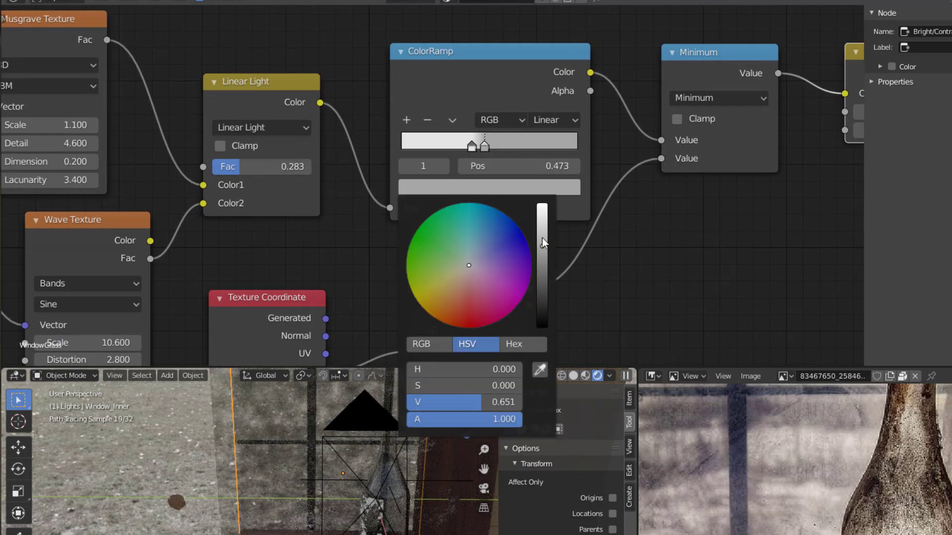
{"action": "mouse_move", "coordinate": [542, 240]}
{"action": "left_mouse_down"}
{"action": "mouse_move", "coordinate": [542, 212]}
{"action": "mouse_move", "coordinate": [543, 234]}
{"action": "left_mouse_up"}
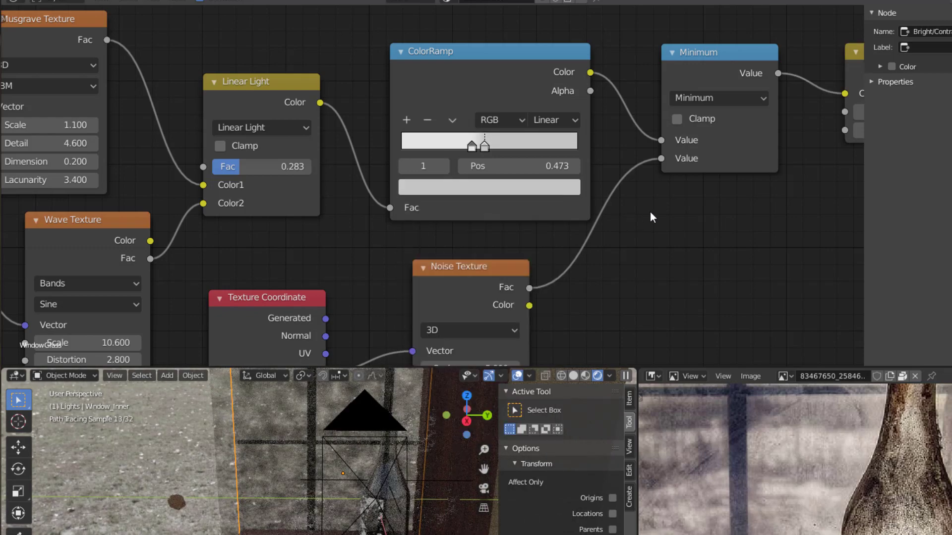
Raise the Bright value of the Bright/Contrast node to 0.500.
{"action": "middle_click_drag", "start_coordinate": [649, 212], "coordinate": [364, 263]}
{"action": "mouse_move", "coordinate": [612, 162]}
{"action": "left_mouse_down"}
{"action": "mouse_move", "coordinate": [626, 162]}
{"action": "mouse_move", "coordinate": [608, 162]}
{"action": "left_mouse_up"}
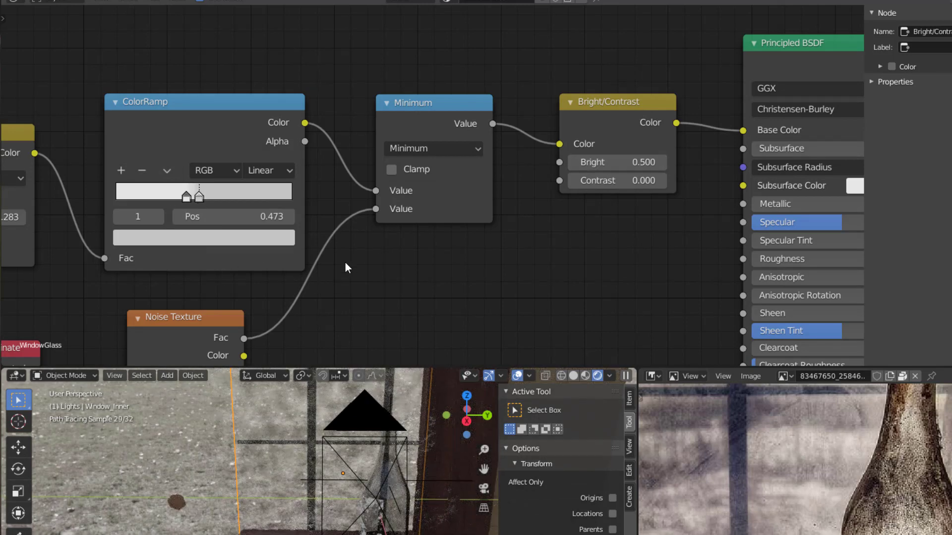
Darken the ColorRamp stop at 0.473 to a mid grey.
{"action": "left_click", "coordinate": [232, 241]}
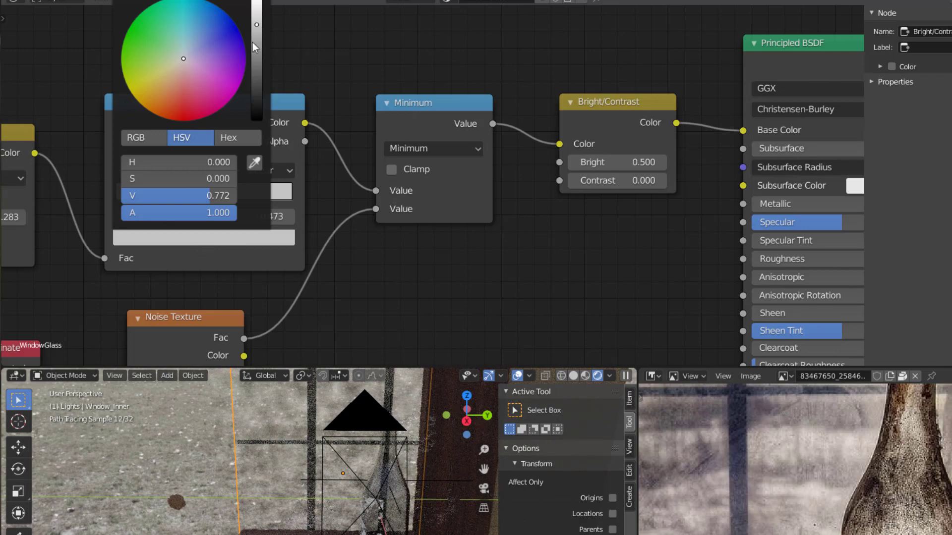
{"action": "left_click_drag", "start_coordinate": [255, 25], "coordinate": [256, 50]}
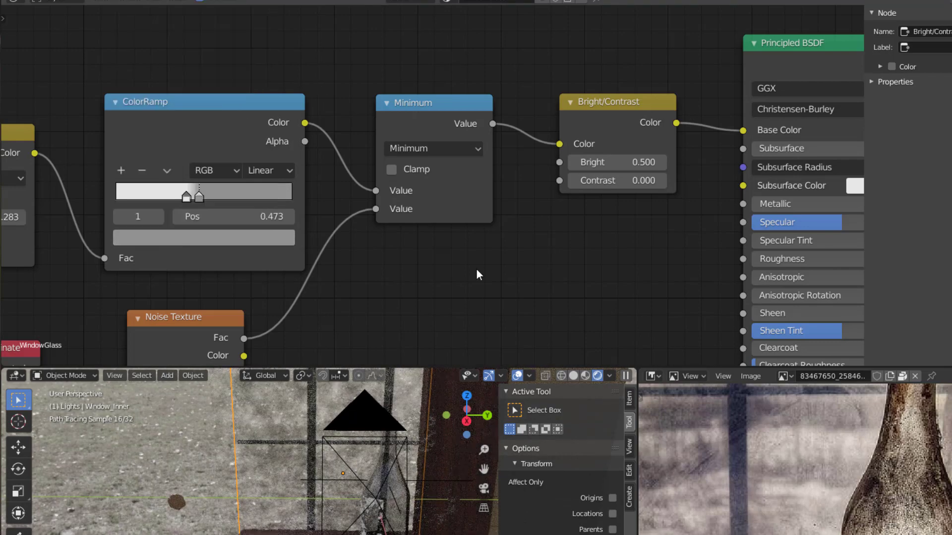
{"action": "scroll", "coordinate": [471, 275], "scroll_direction": "down", "scroll_amount": 3}
{"action": "middle_click_drag", "start_coordinate": [473, 282], "coordinate": [607, 230]}
Select the outer window pane and make its WindowGlass material a single-user copy.
{"action": "middle_click_drag", "start_coordinate": [340, 441], "coordinate": [358, 435]}
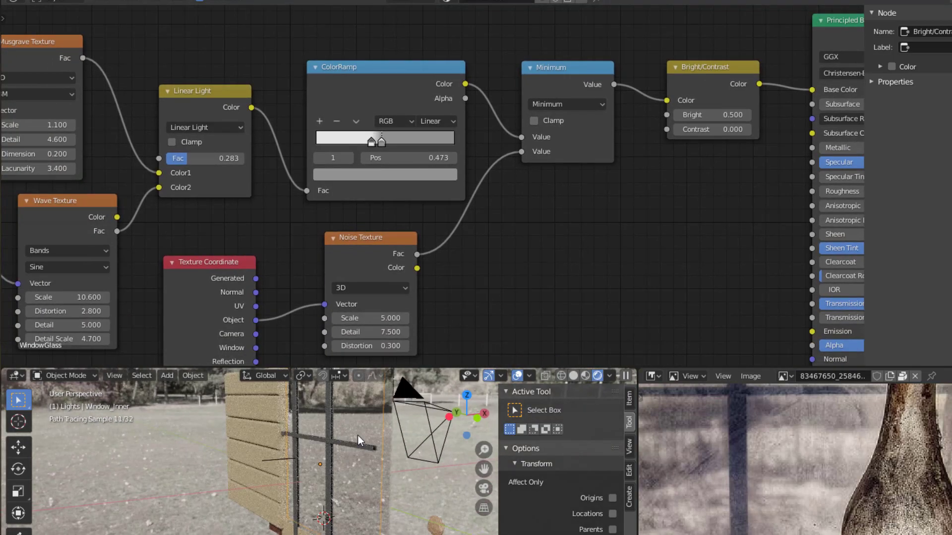
{"action": "left_click", "coordinate": [358, 432]}
{"action": "mouse_move", "coordinate": [365, 477]}
{"action": "middle_mouse_down"}
{"action": "mouse_move", "coordinate": [310, 481]}
{"action": "mouse_move", "coordinate": [369, 488]}
{"action": "mouse_move", "coordinate": [252, 489]}
{"action": "middle_mouse_up"}
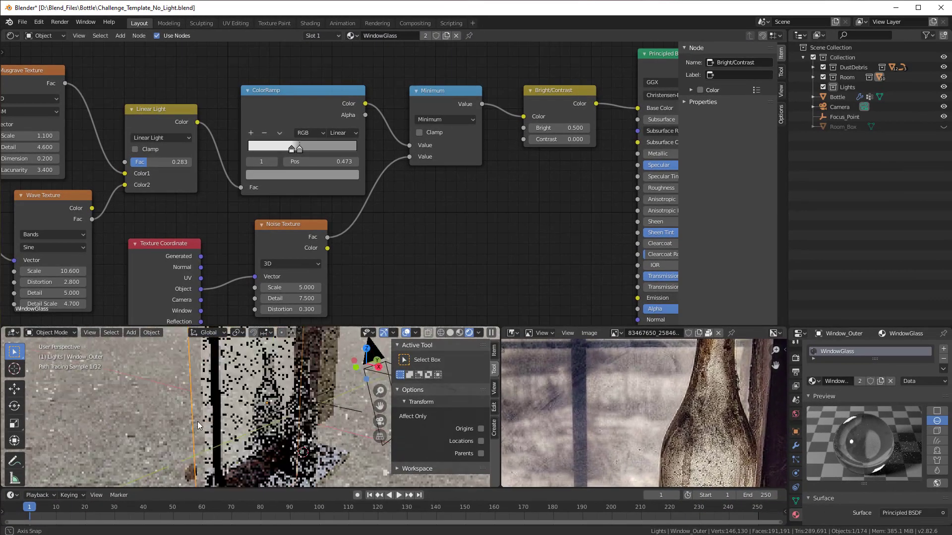
{"action": "mouse_move", "coordinate": [197, 421]}
{"action": "middle_mouse_down"}
{"action": "mouse_move", "coordinate": [156, 460]}
{"action": "mouse_move", "coordinate": [170, 451]}
{"action": "middle_mouse_up"}
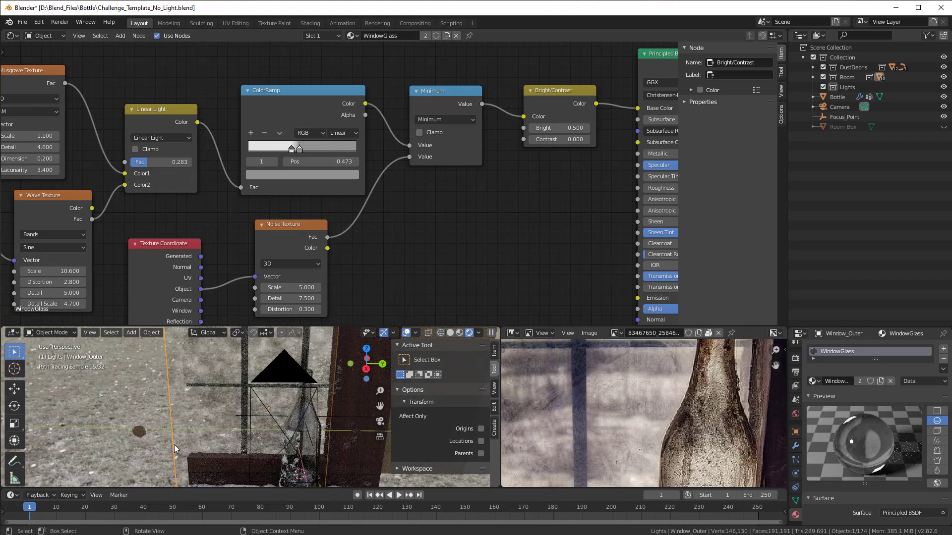
{"action": "mouse_move", "coordinate": [216, 422]}
{"action": "middle_mouse_down"}
{"action": "mouse_move", "coordinate": [275, 424]}
{"action": "mouse_move", "coordinate": [225, 428]}
{"action": "middle_mouse_up"}
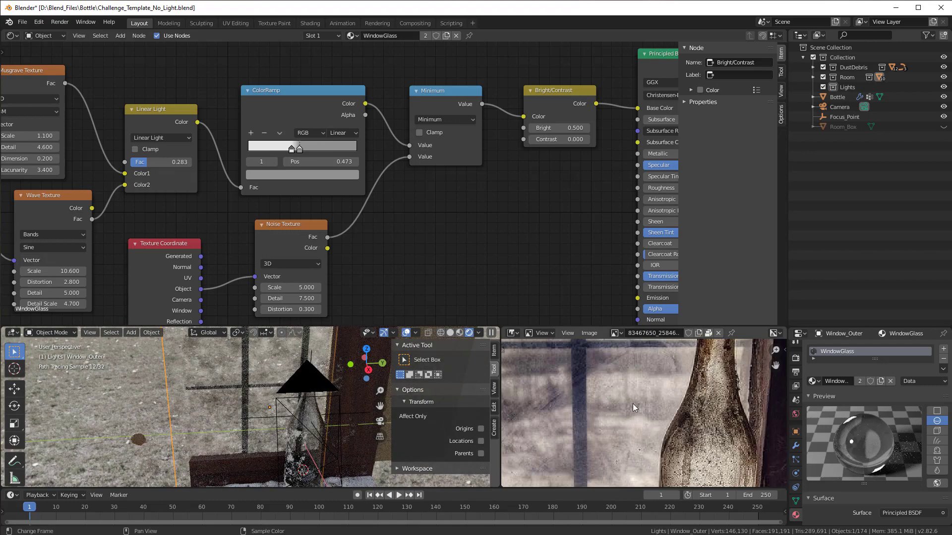
{"action": "left_click", "coordinate": [860, 381]}
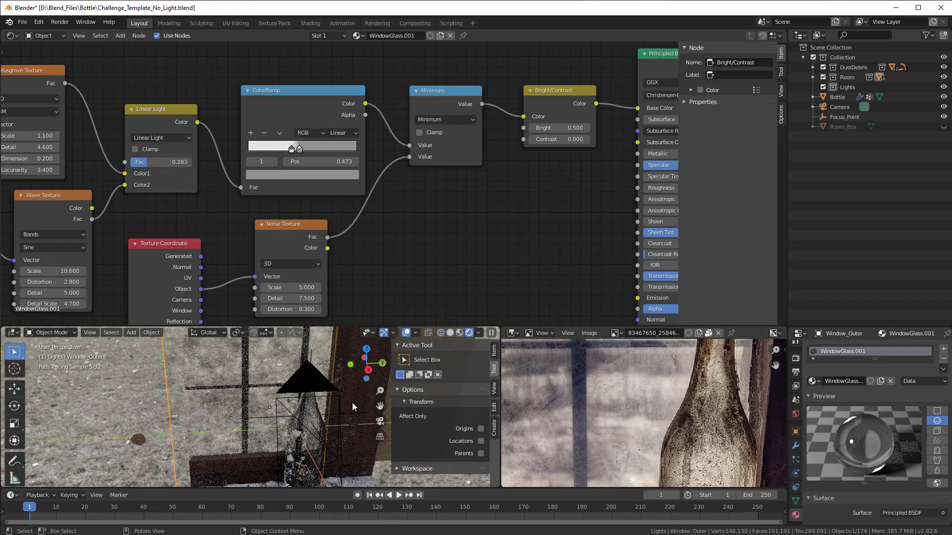
Set the Mapping node's Rotation to X 12.1°, Y 13.8° and Z 82° in the outer pane's material.
{"action": "key", "text": "Home"}
{"action": "scroll", "coordinate": [501, 182], "scroll_direction": "up", "scroll_amount": 5}
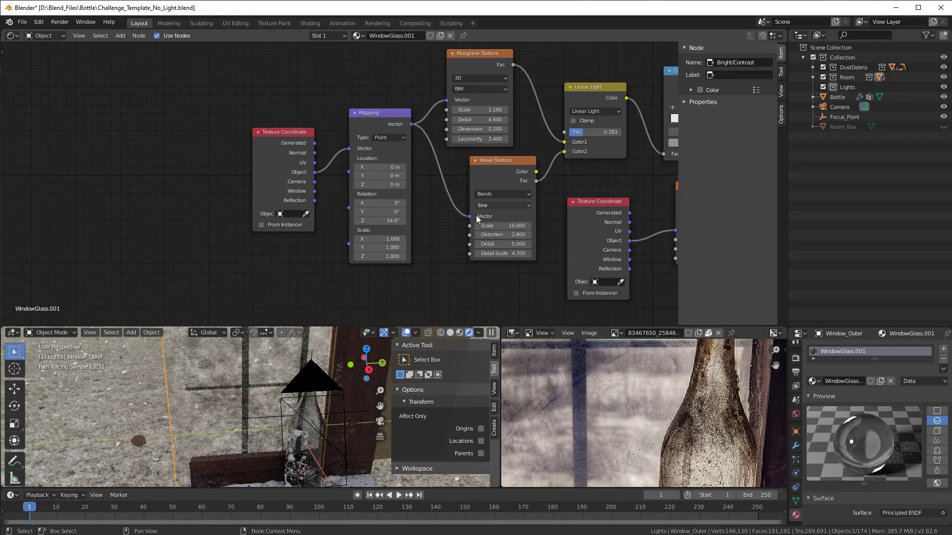
{"action": "left_click_drag", "start_coordinate": [380, 234], "coordinate": [413, 234]}
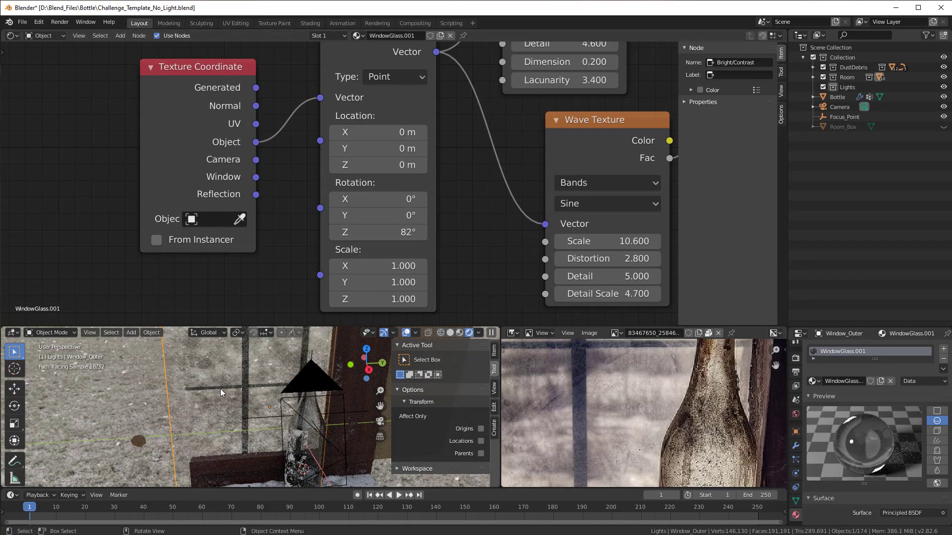
{"action": "scroll", "coordinate": [208, 402], "scroll_direction": "down", "scroll_amount": 2}
{"action": "mouse_move", "coordinate": [259, 415]}
{"action": "middle_mouse_down"}
{"action": "mouse_move", "coordinate": [208, 413]}
{"action": "mouse_move", "coordinate": [260, 415]}
{"action": "middle_mouse_up"}
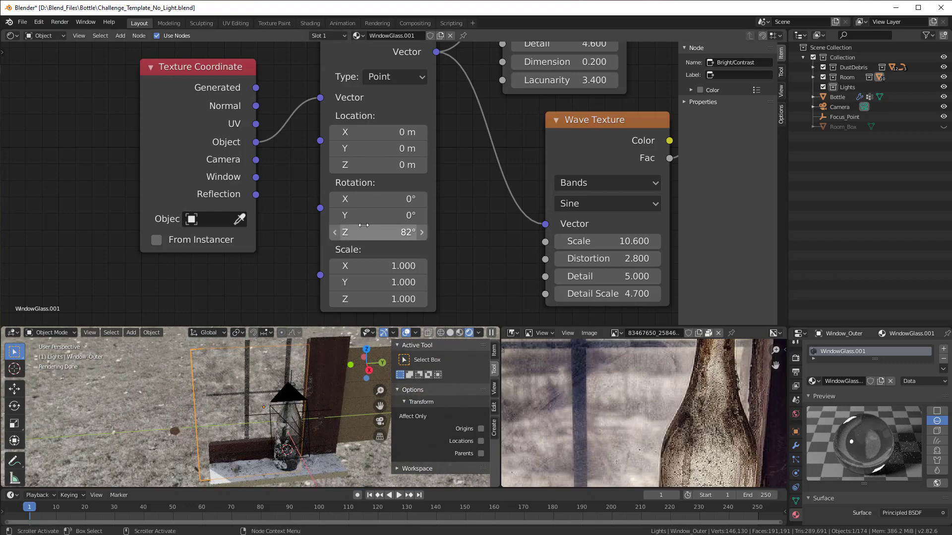
{"action": "left_click_drag", "start_coordinate": [363, 215], "coordinate": [392, 199]}
{"action": "scroll", "coordinate": [269, 406], "scroll_direction": "up", "scroll_amount": 5}
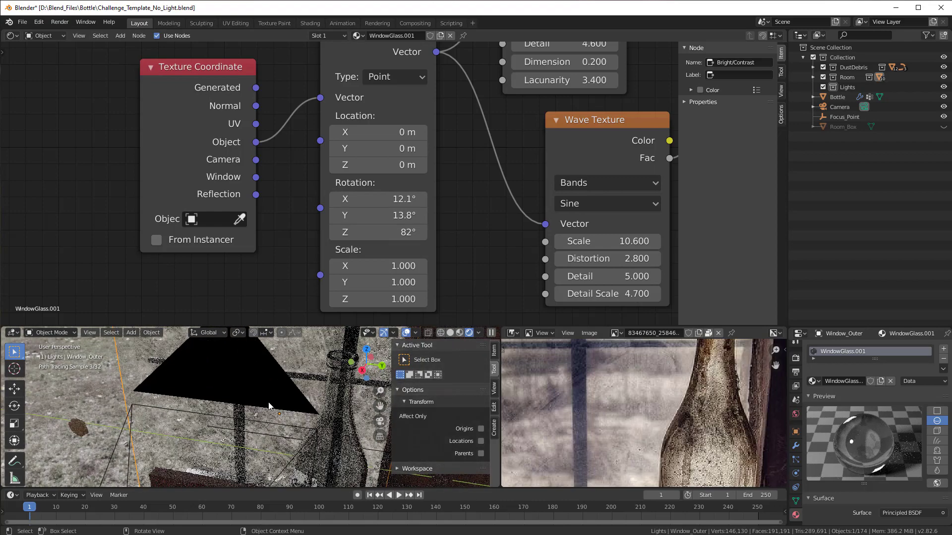
{"action": "scroll", "coordinate": [269, 408], "scroll_direction": "up", "scroll_amount": 5}
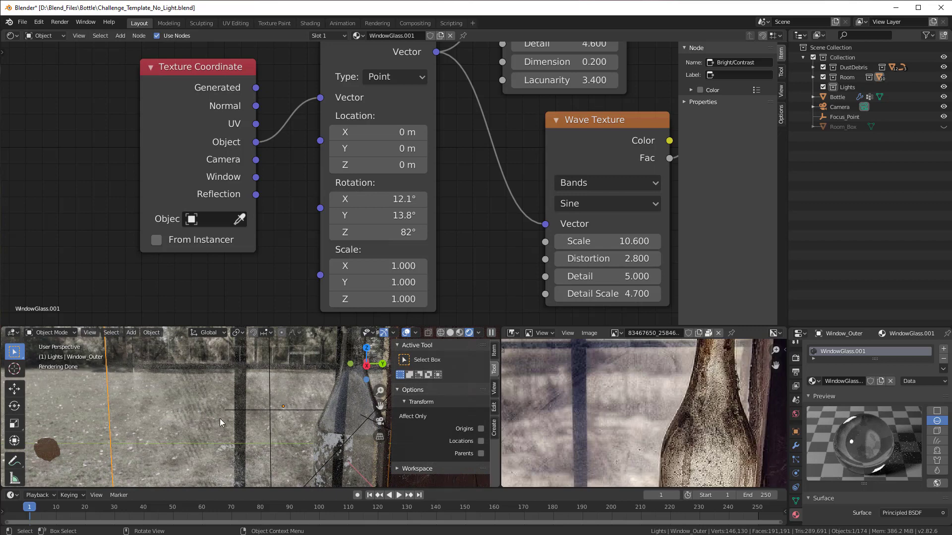
Lower the Wave Texture's Scale to 3.900 in the outer pane's material.
{"action": "middle_click_drag", "start_coordinate": [463, 240], "coordinate": [308, 219]}
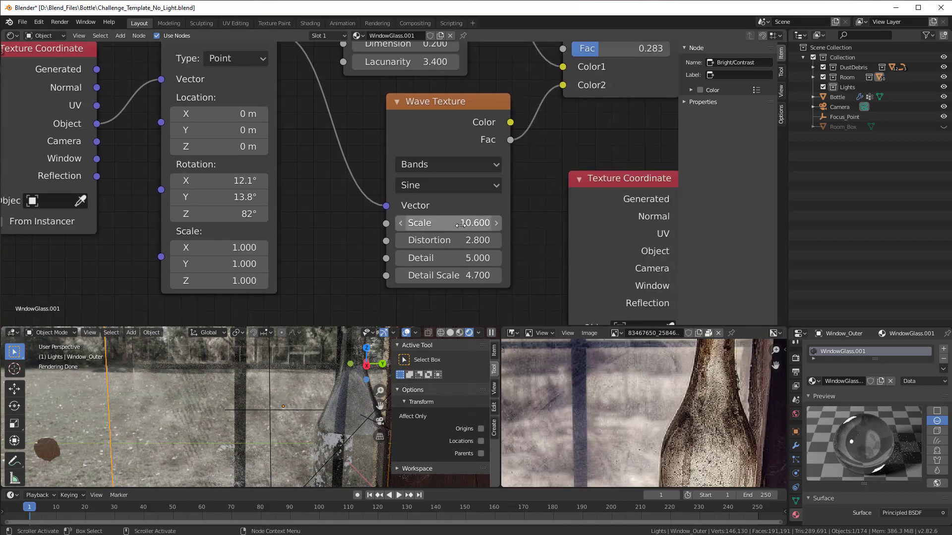
{"action": "left_click_drag", "start_coordinate": [461, 224], "coordinate": [417, 225]}
{"action": "scroll", "coordinate": [317, 263], "scroll_direction": "down", "scroll_amount": 2}
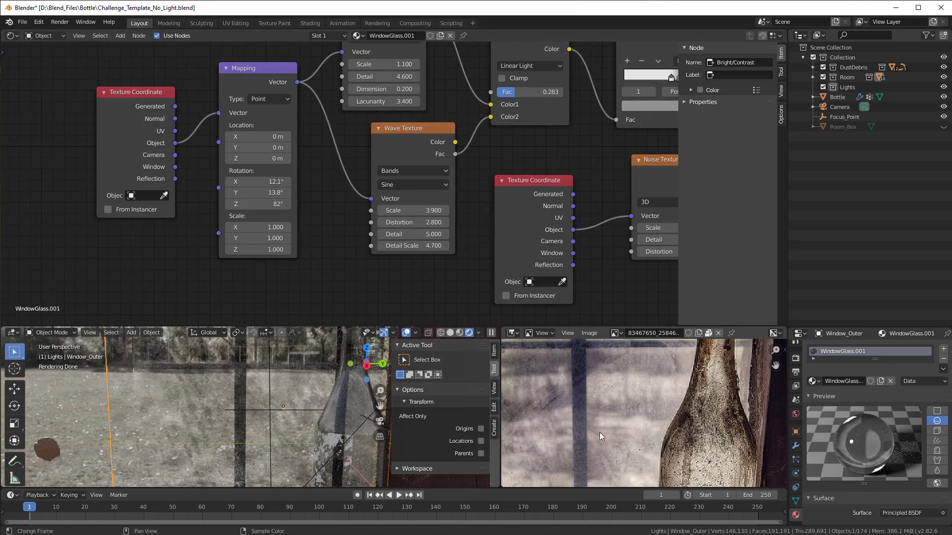
Compare the rendered window with the reference photo and examine the photographed bottle from its neck to its dirty base.
{"action": "scroll", "coordinate": [281, 434], "scroll_direction": "down", "scroll_amount": 5}
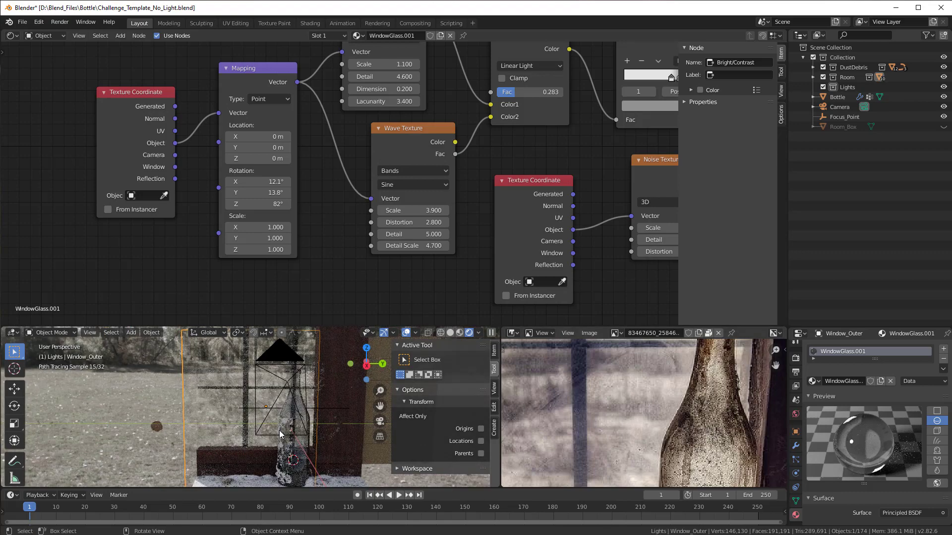
{"action": "scroll", "coordinate": [280, 435], "scroll_direction": "up", "scroll_amount": 3}
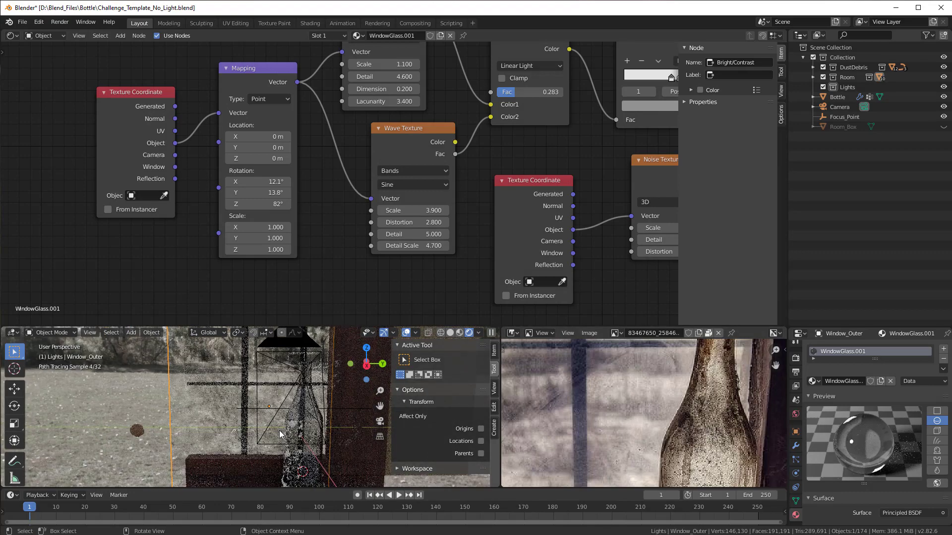
{"action": "scroll", "coordinate": [280, 435], "scroll_direction": "down", "scroll_amount": 3}
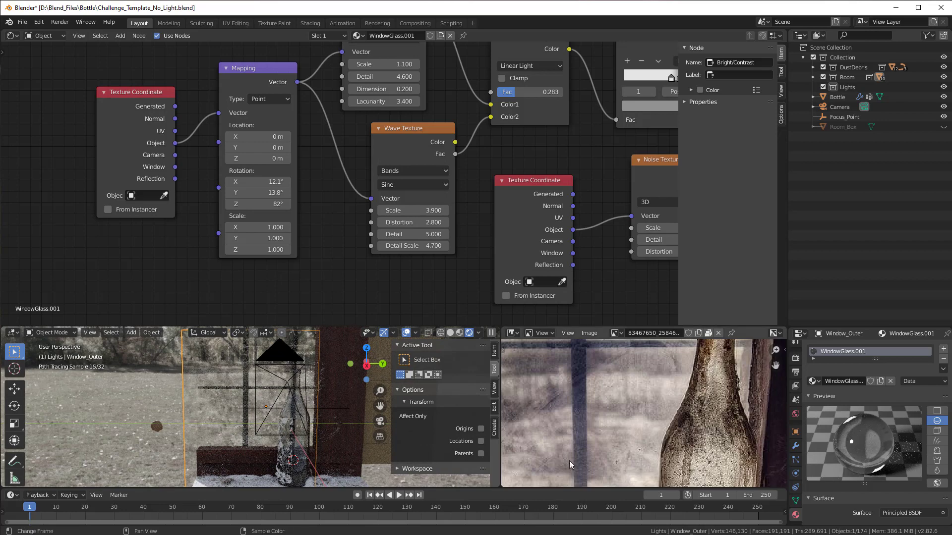
{"action": "key", "text": "Home"}
{"action": "middle_click_drag", "start_coordinate": [637, 436], "coordinate": [605, 425]}
{"action": "scroll", "coordinate": [608, 429], "scroll_direction": "up", "scroll_amount": 6}
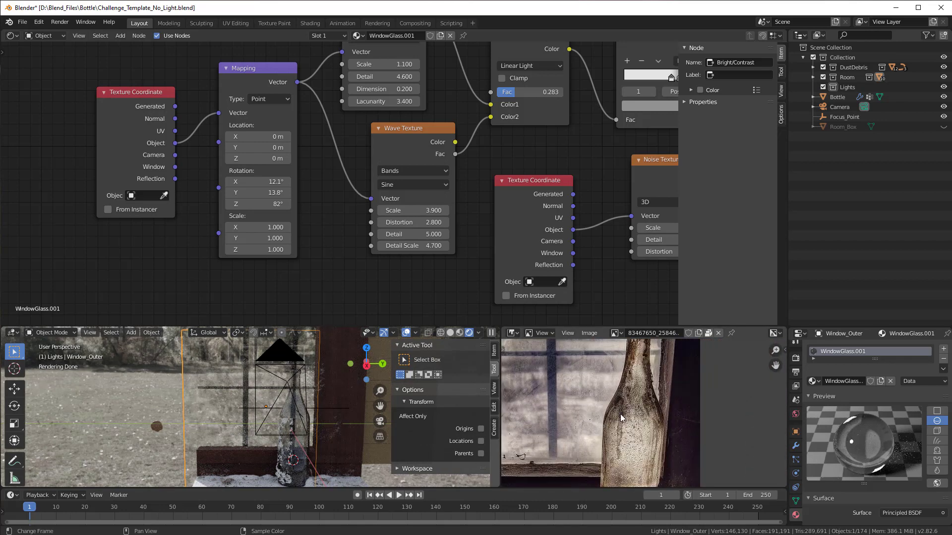
{"action": "scroll", "coordinate": [623, 412], "scroll_direction": "down", "scroll_amount": 3}
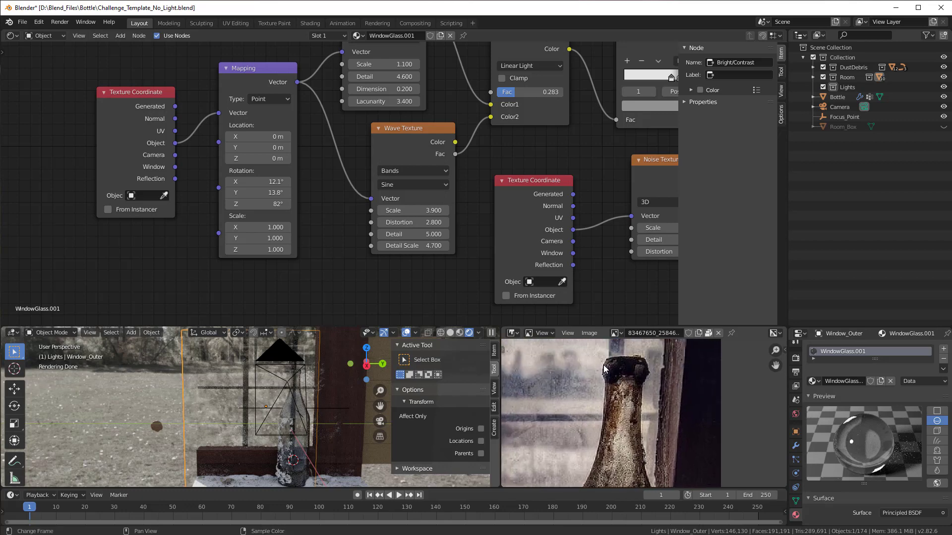
{"action": "middle_click_drag", "start_coordinate": [604, 449], "coordinate": [604, 378]}
{"action": "scroll", "coordinate": [604, 378], "scroll_direction": "up", "scroll_amount": 3}
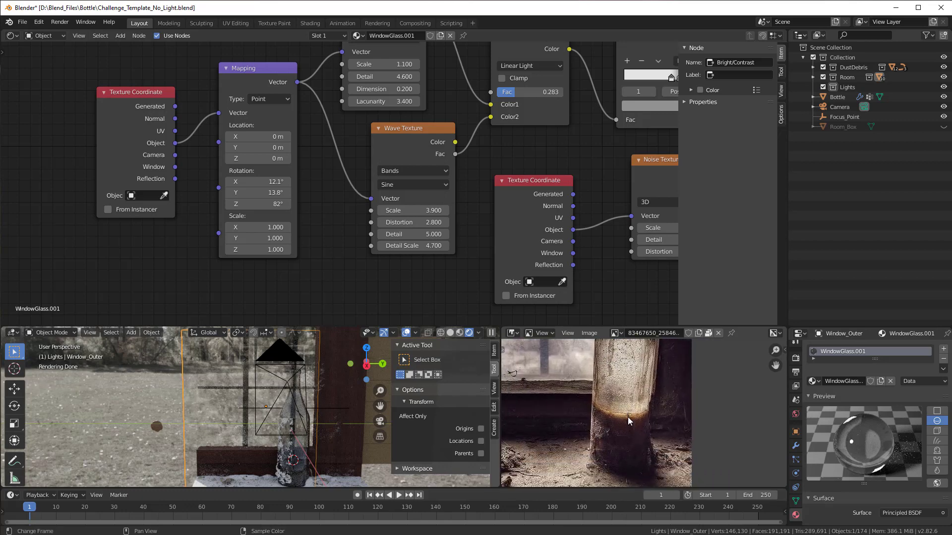
Select the bottle and isolate it in Local View.
{"action": "scroll", "coordinate": [330, 449], "scroll_direction": "up", "scroll_amount": 4}
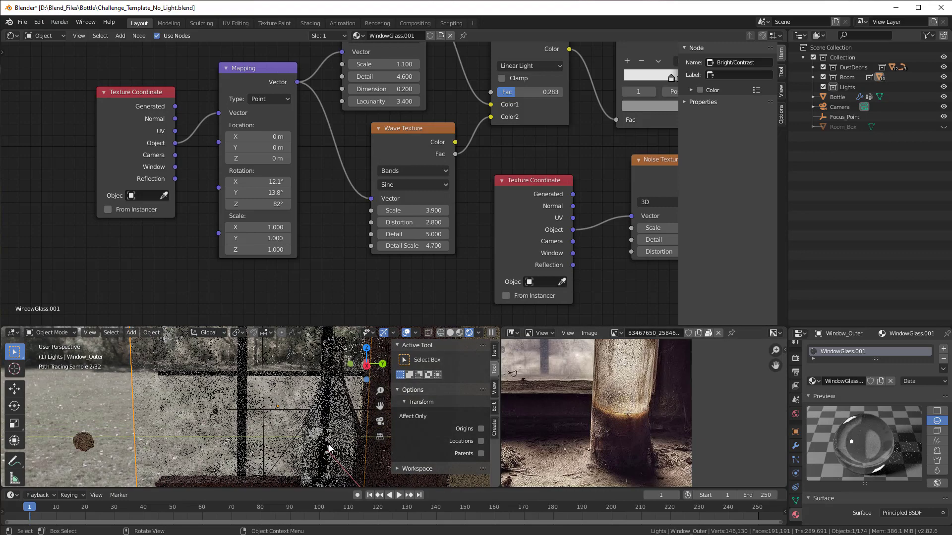
{"action": "scroll", "coordinate": [312, 422], "scroll_direction": "up", "scroll_amount": 3}
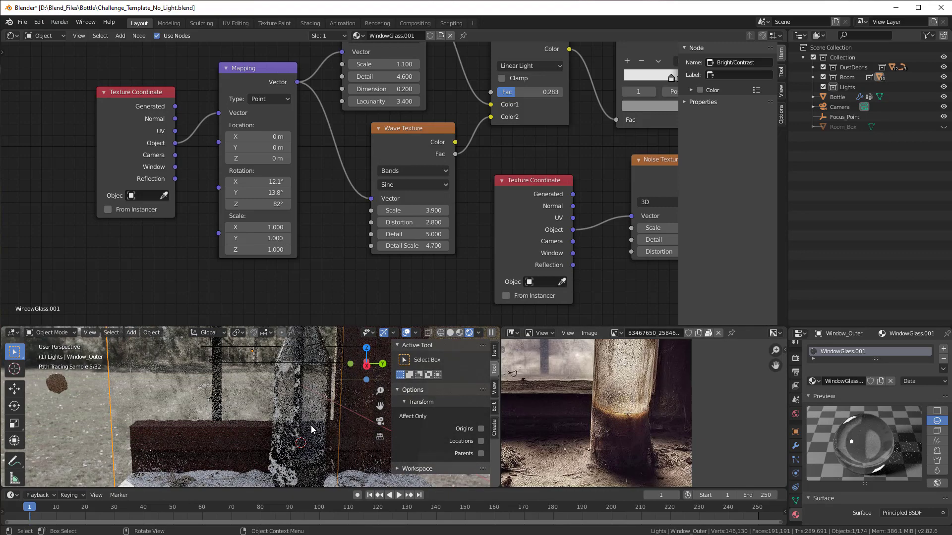
{"action": "left_click", "coordinate": [310, 410]}
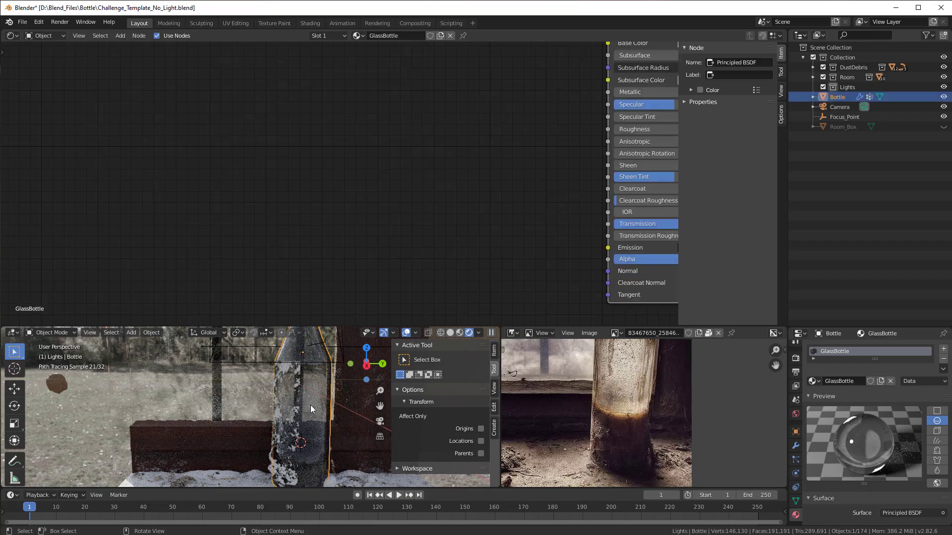
{"action": "left_click", "coordinate": [89, 333]}
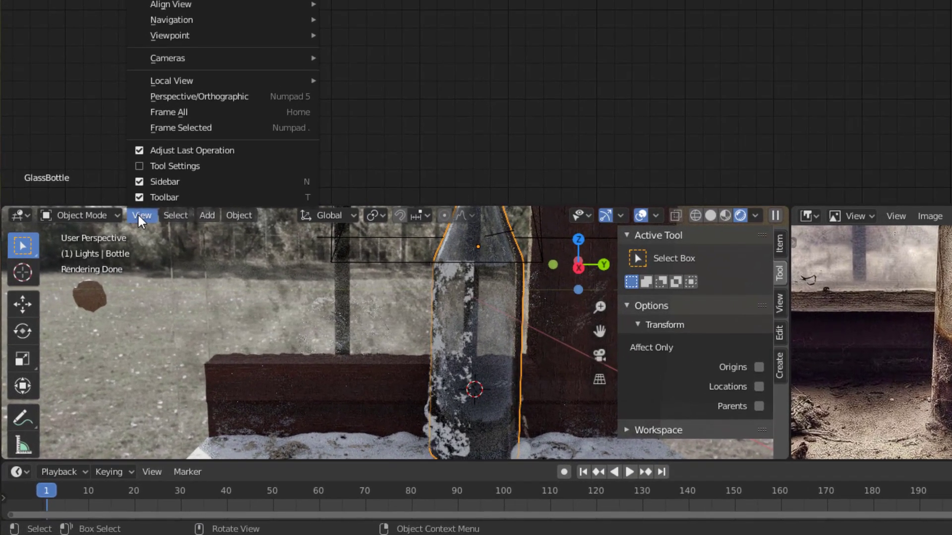
{"action": "mouse_move", "coordinate": [246, 81]}
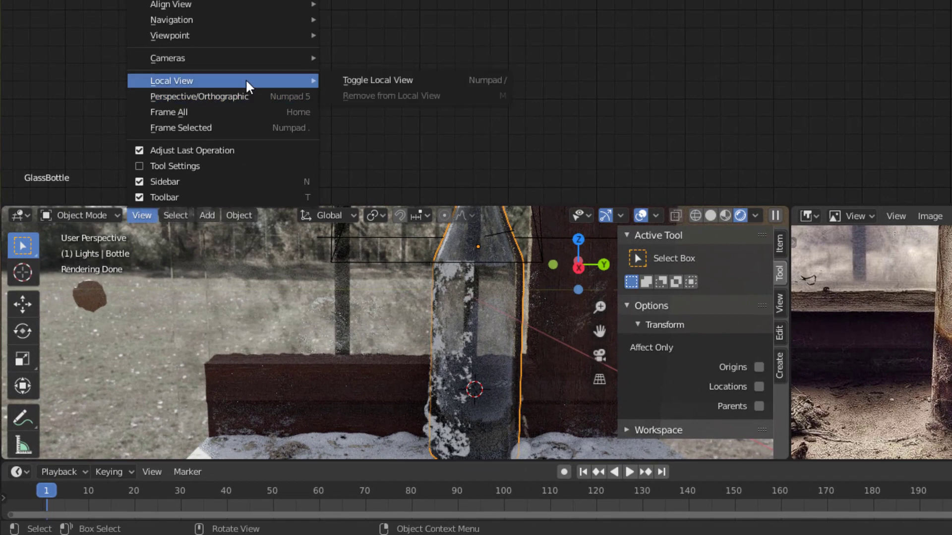
{"action": "left_click", "coordinate": [372, 79]}
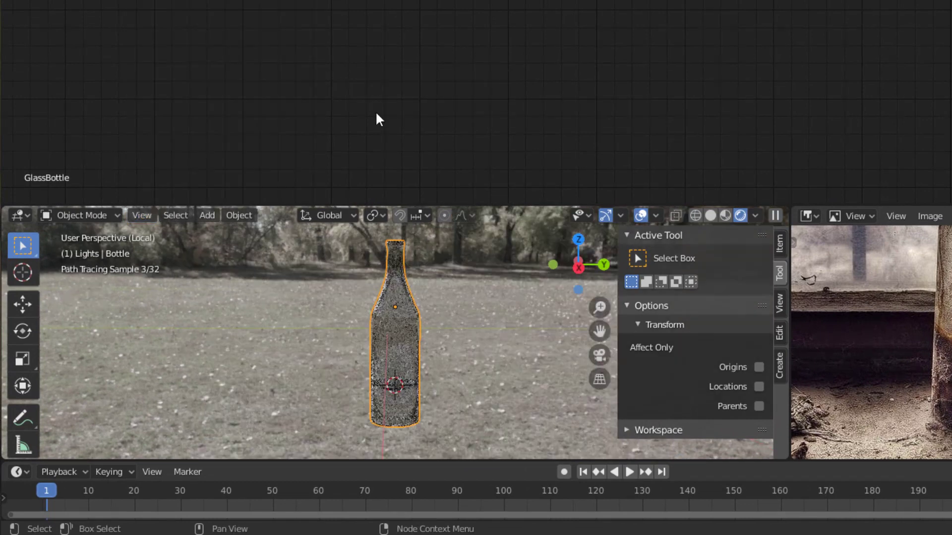
Enlarge the 3D viewport and frame the whole bottle beside the bottle in the reference photo.
{"action": "scroll", "coordinate": [436, 342], "scroll_direction": "up", "scroll_amount": 4}
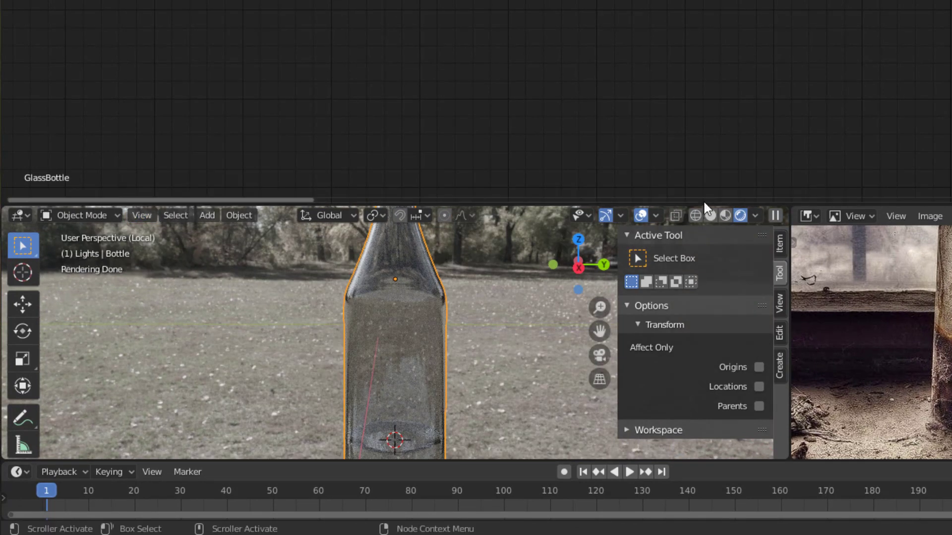
{"action": "left_click_drag", "start_coordinate": [706, 206], "coordinate": [704, 59]}
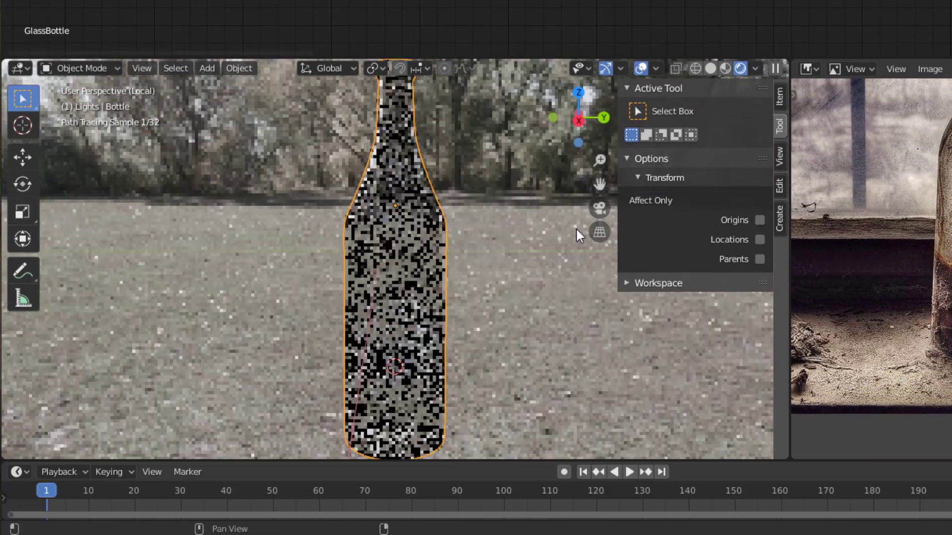
{"action": "scroll", "coordinate": [512, 317], "scroll_direction": "down", "scroll_amount": 1}
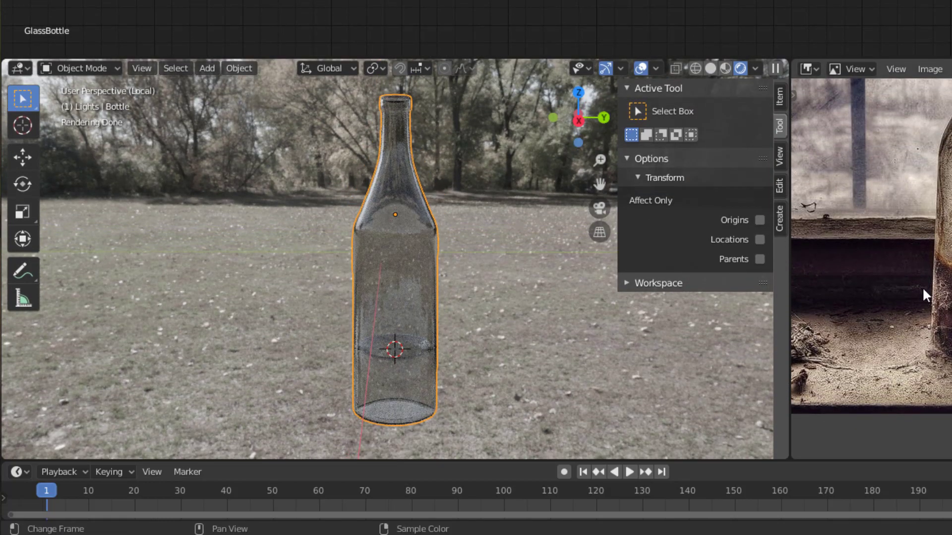
{"action": "middle_click_drag", "start_coordinate": [923, 290], "coordinate": [922, 383], "text": "shift"}
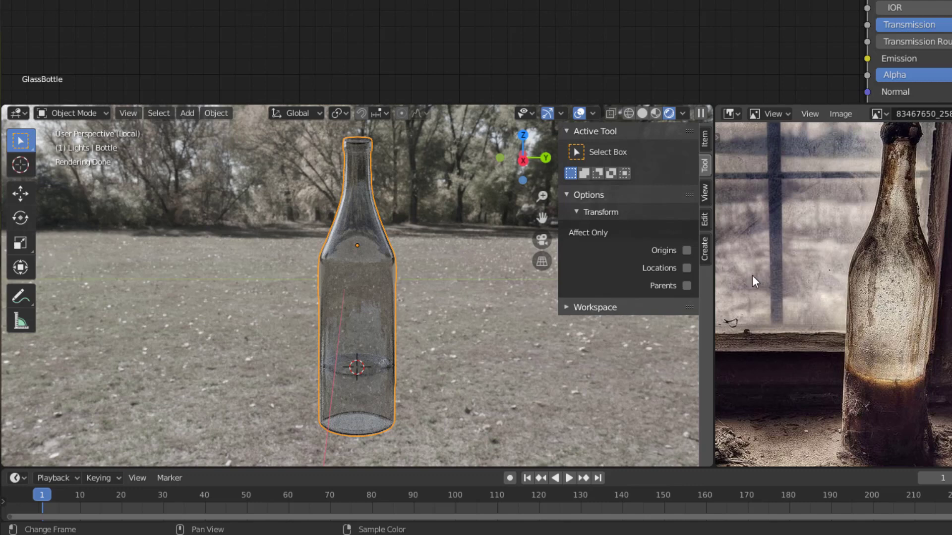
Move the GlassBottle material's Principled BSDF away from the Material Output and place a duplicate of it between them.
{"action": "middle_click_drag", "start_coordinate": [585, 20], "coordinate": [230, 219]}
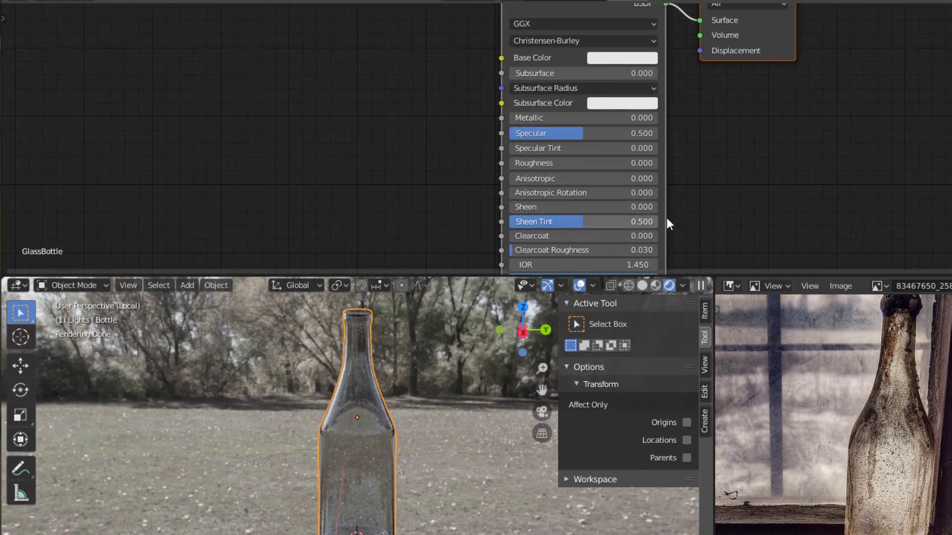
{"action": "scroll", "coordinate": [666, 219], "scroll_direction": "down", "scroll_amount": 2}
{"action": "middle_click_drag", "start_coordinate": [666, 218], "coordinate": [554, 248]}
{"action": "middle_click_drag", "start_coordinate": [543, 63], "coordinate": [662, 83]}
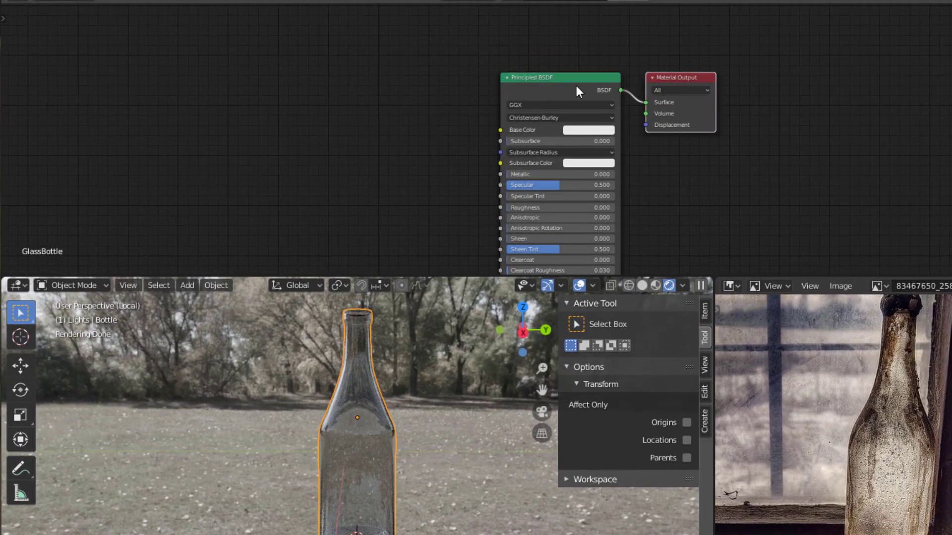
{"action": "left_click_drag", "start_coordinate": [576, 85], "coordinate": [471, 103]}
{"action": "scroll", "coordinate": [565, 170], "scroll_direction": "up", "scroll_amount": 2}
{"action": "middle_click_drag", "start_coordinate": [564, 171], "coordinate": [481, 172]}
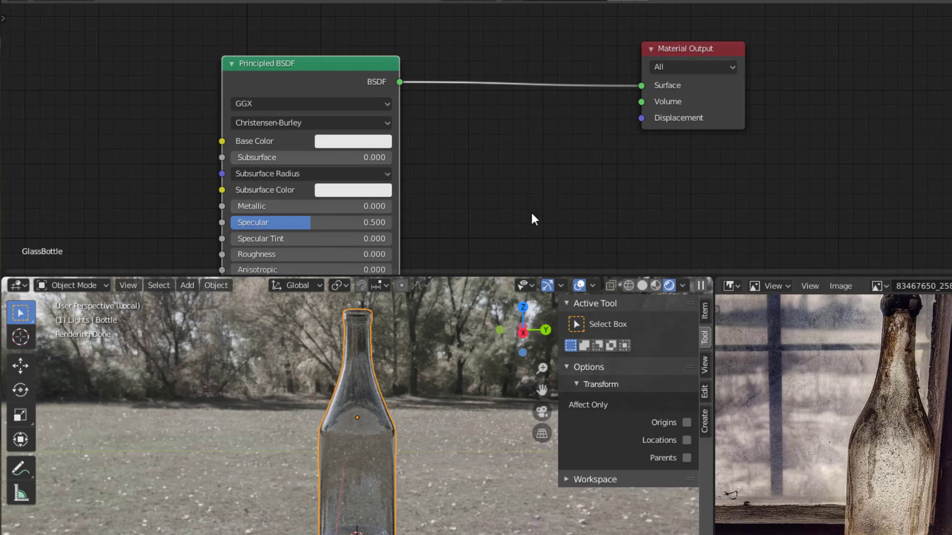
{"action": "key", "text": "shift+d"}
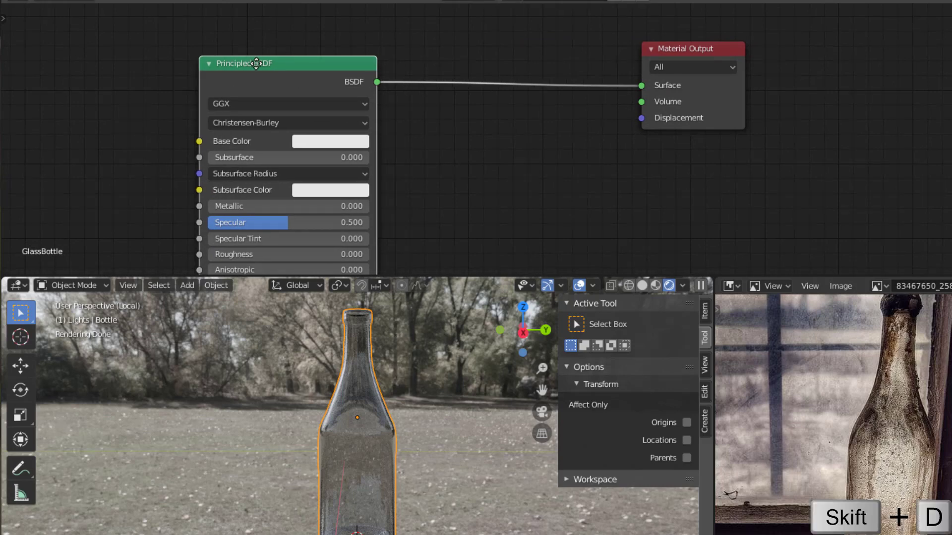
{"action": "left_click", "coordinate": [506, 147]}
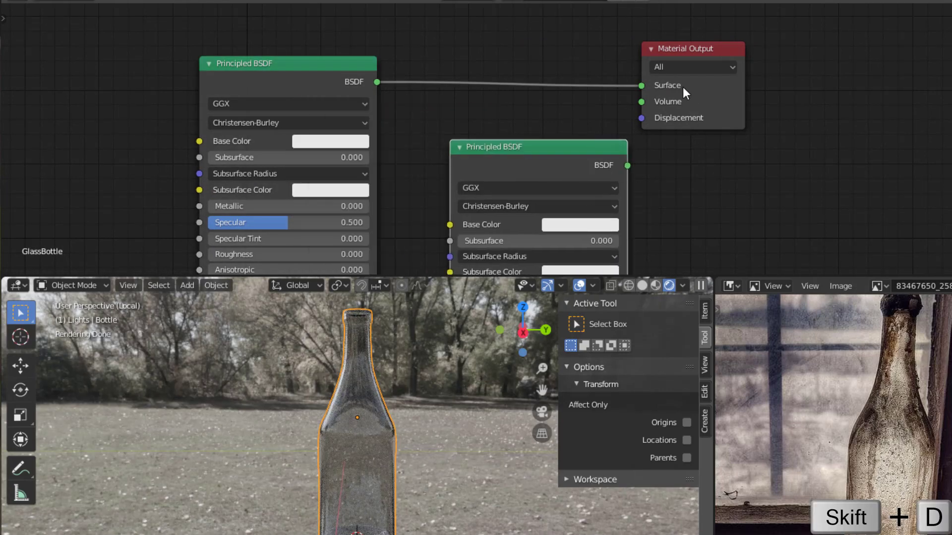
Add a Mix Shader before the Material Output, feed the duplicate Principled BSDF into its second shader input, and space the nodes out.
{"action": "key", "text": "shift+a"}
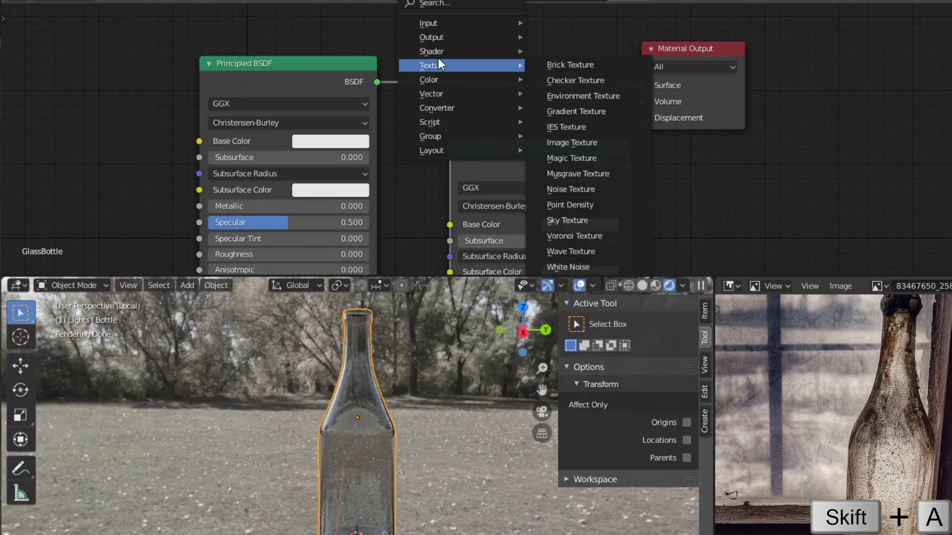
{"action": "mouse_move", "coordinate": [435, 51]}
{"action": "left_click", "coordinate": [616, 175]}
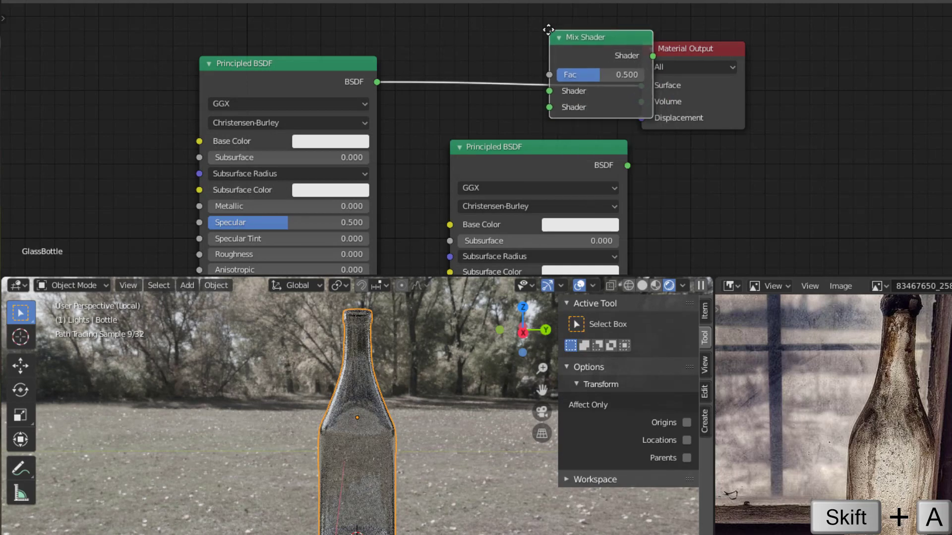
{"action": "left_click", "coordinate": [530, 75]}
{"action": "left_click_drag", "start_coordinate": [627, 165], "coordinate": [479, 106]}
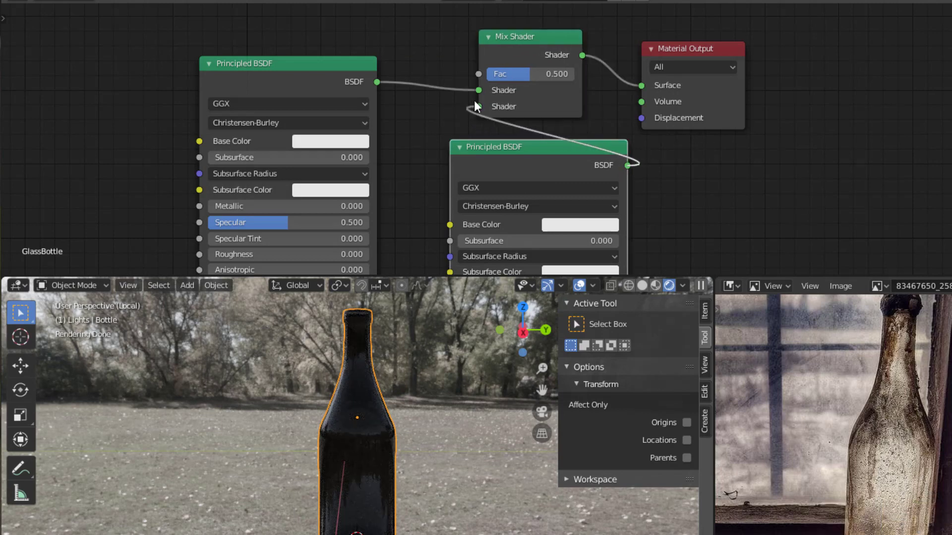
{"action": "left_click_drag", "start_coordinate": [689, 48], "coordinate": [823, 46]}
{"action": "left_click_drag", "start_coordinate": [519, 38], "coordinate": [668, 43]}
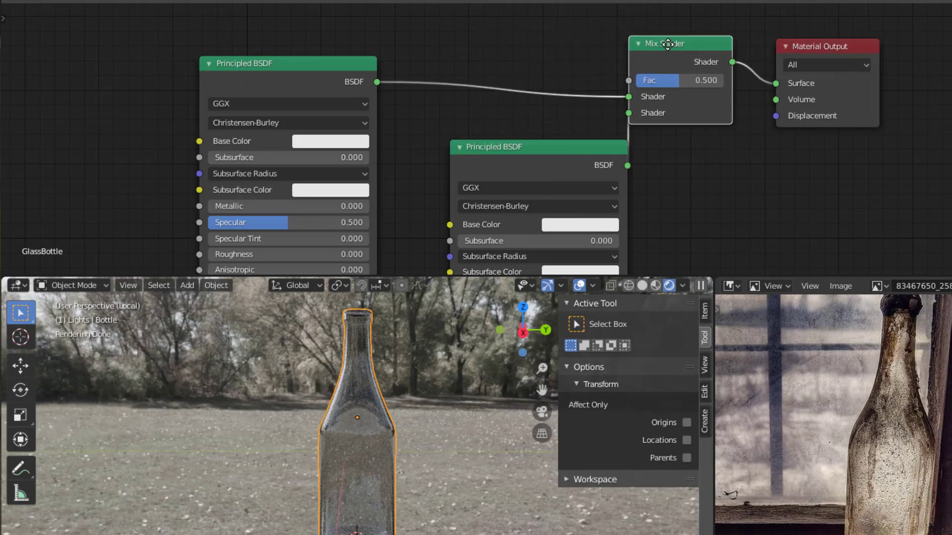
Set the duplicate Principled BSDF's Base Color to a muted reddish tan for the dirt.
{"action": "scroll", "coordinate": [559, 158], "scroll_direction": "down", "scroll_amount": 3}
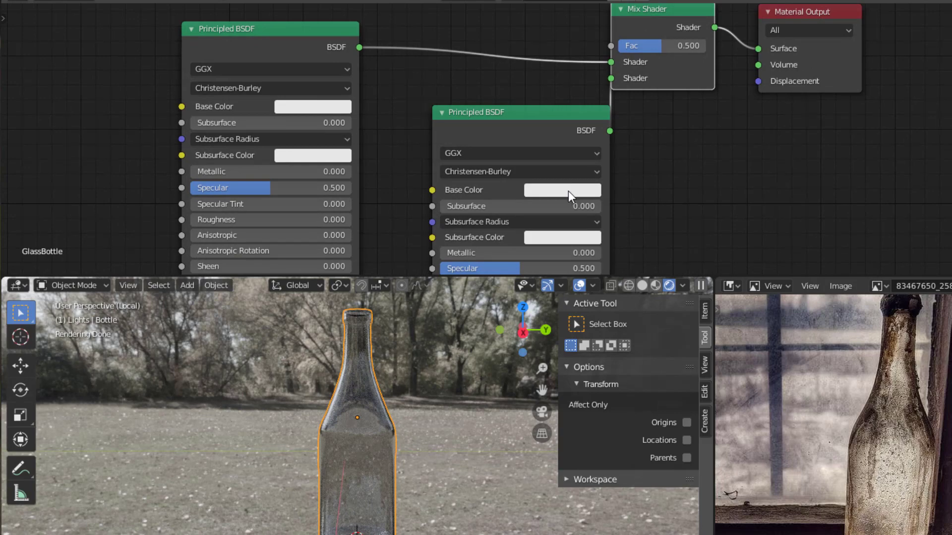
{"action": "left_click", "coordinate": [568, 192]}
{"action": "left_click_drag", "start_coordinate": [580, 260], "coordinate": [579, 275]}
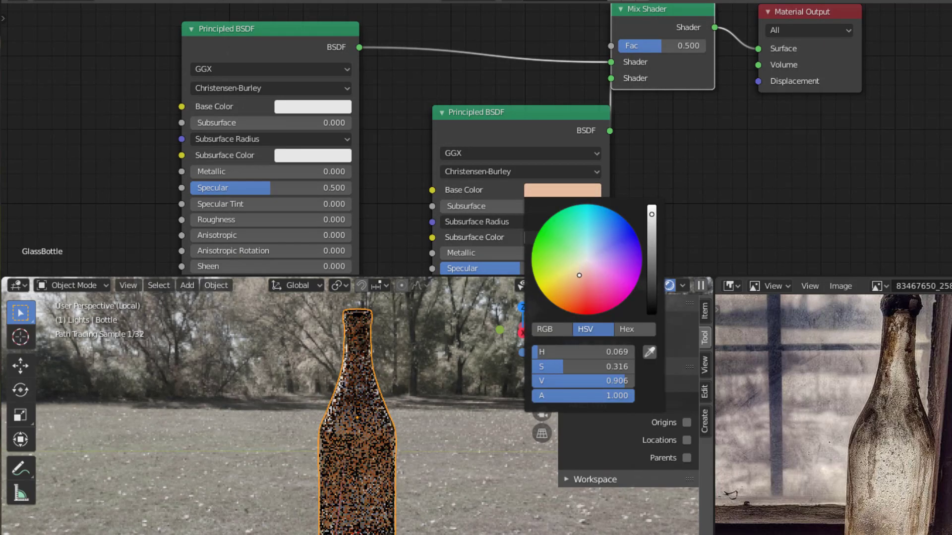
{"action": "mouse_move", "coordinate": [651, 221]}
{"action": "left_mouse_down"}
{"action": "mouse_move", "coordinate": [651, 242]}
{"action": "mouse_move", "coordinate": [652, 234]}
{"action": "left_mouse_up"}
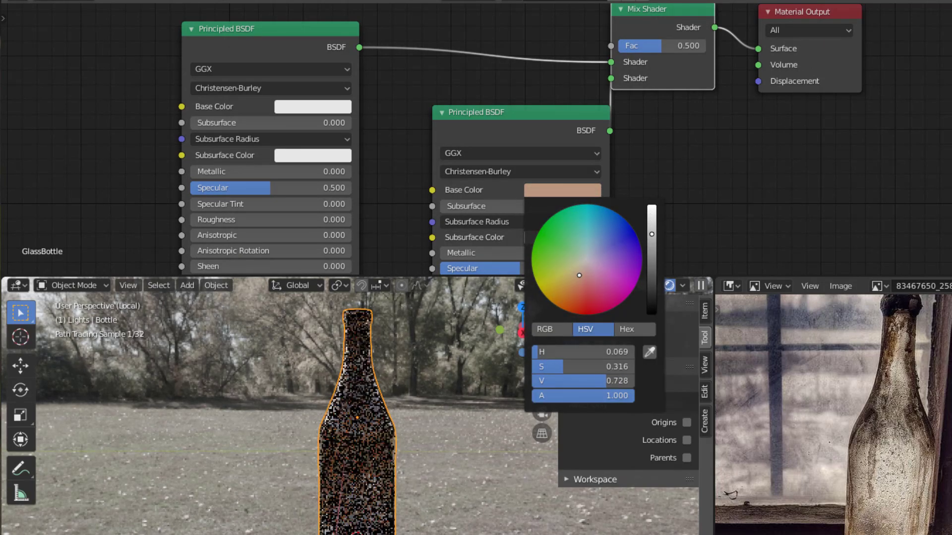
{"action": "left_click_drag", "start_coordinate": [577, 278], "coordinate": [581, 274]}
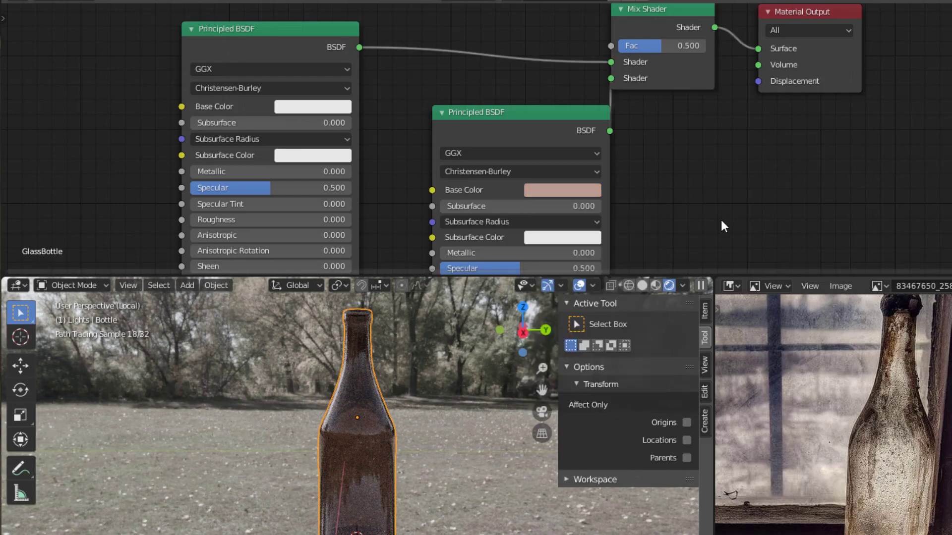
Set the dirt Principled BSDF's Roughness to 0.436 and its Transmission to 0.509.
{"action": "middle_click_drag", "start_coordinate": [721, 219], "coordinate": [759, 86]}
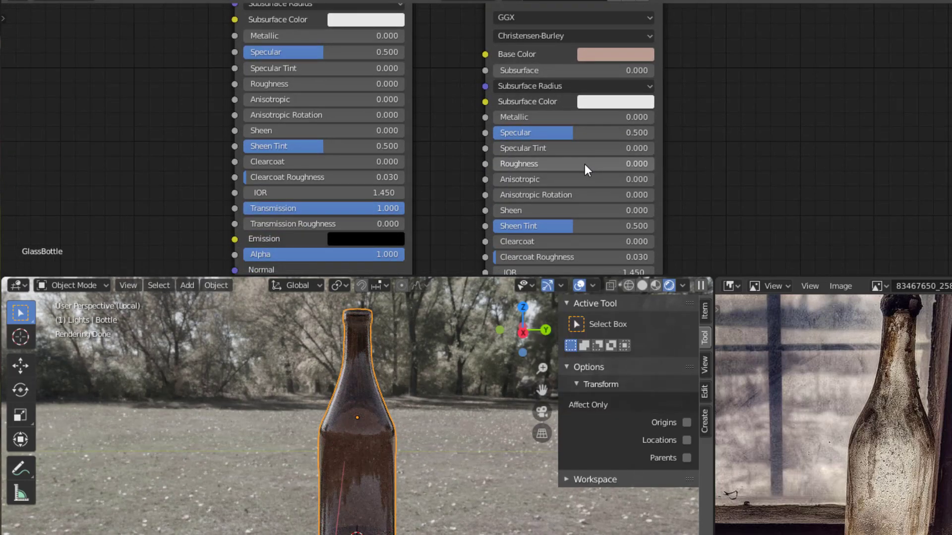
{"action": "left_click_drag", "start_coordinate": [516, 164], "coordinate": [554, 167]}
{"action": "scroll", "coordinate": [684, 206], "scroll_direction": "down", "scroll_amount": 2}
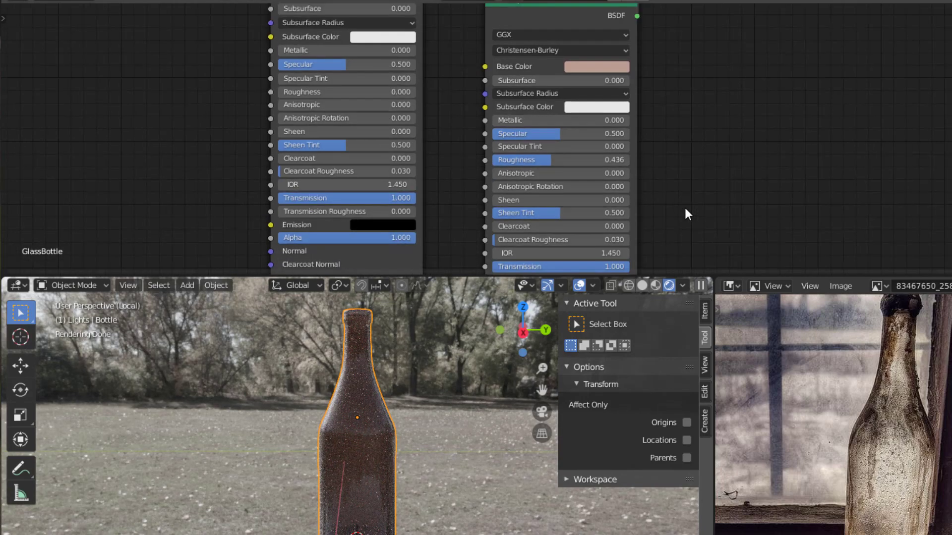
{"action": "scroll", "coordinate": [684, 206], "scroll_direction": "up", "scroll_amount": 1}
{"action": "middle_click_drag", "start_coordinate": [684, 207], "coordinate": [681, 95]}
{"action": "left_click_drag", "start_coordinate": [595, 164], "coordinate": [518, 164]}
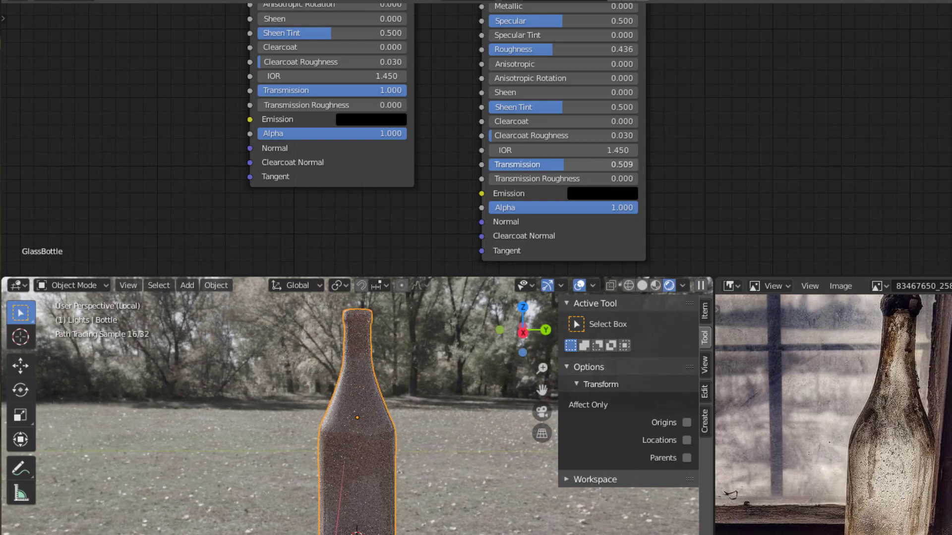
Add a Texture Coordinate node in the empty space well ahead of the glass Principled BSDF.
{"action": "scroll", "coordinate": [647, 161], "scroll_direction": "down", "scroll_amount": 4}
{"action": "middle_click_drag", "start_coordinate": [648, 168], "coordinate": [715, 81]}
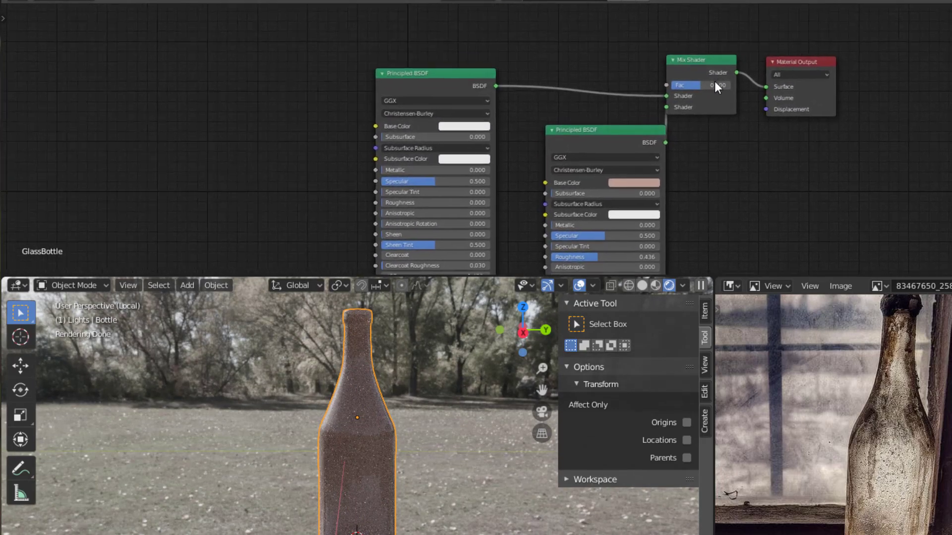
{"action": "middle_click_drag", "start_coordinate": [314, 91], "coordinate": [490, 89]}
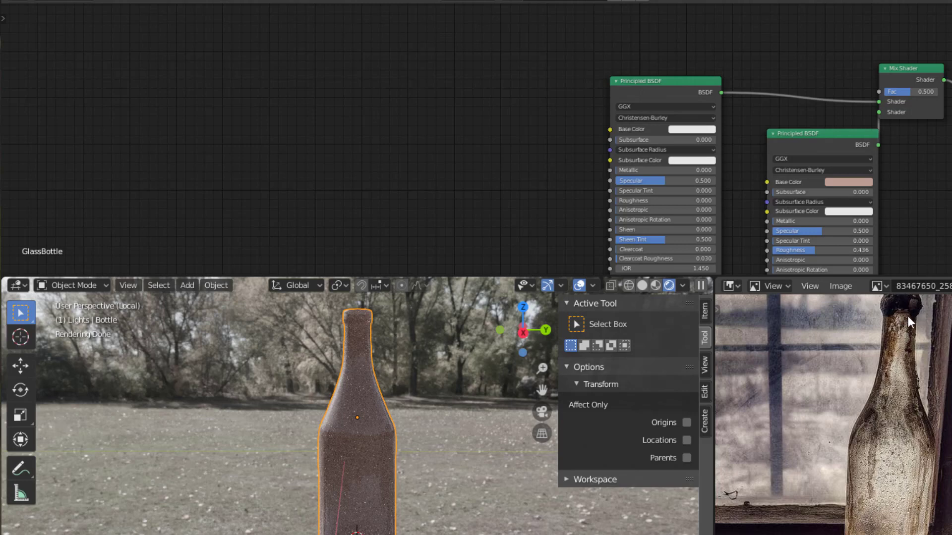
{"action": "middle_click_drag", "start_coordinate": [422, 147], "coordinate": [353, 193]}
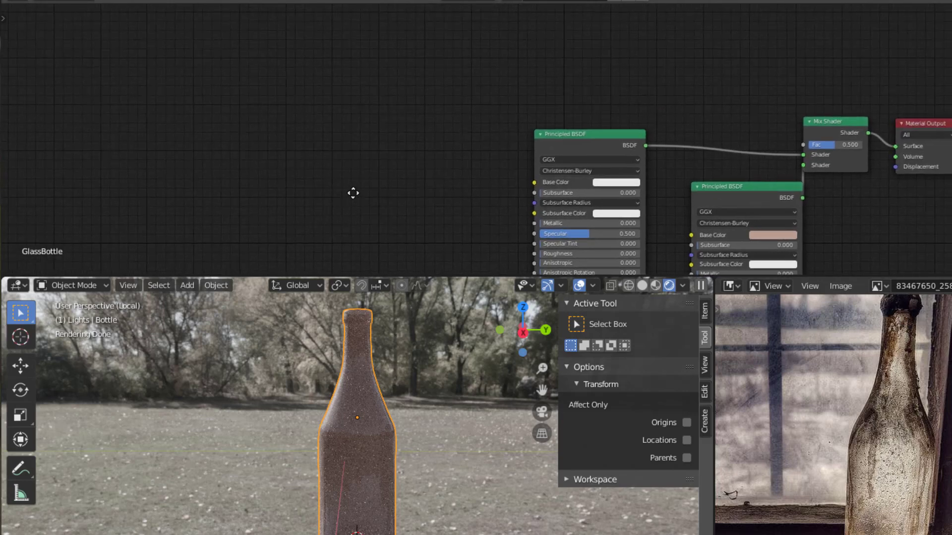
{"action": "scroll", "coordinate": [276, 162], "scroll_direction": "up", "scroll_amount": 1}
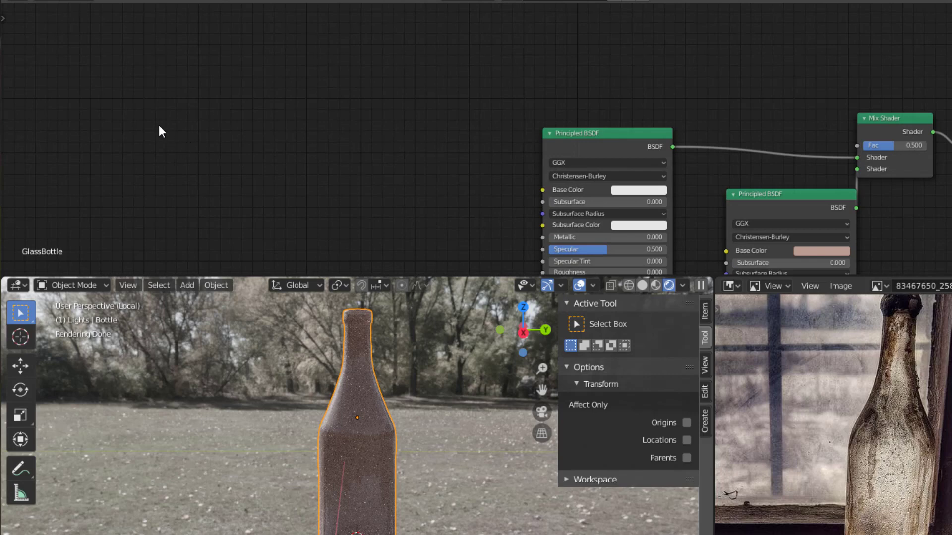
{"action": "key", "text": "shift+a"}
{"action": "mouse_move", "coordinate": [111, 94]}
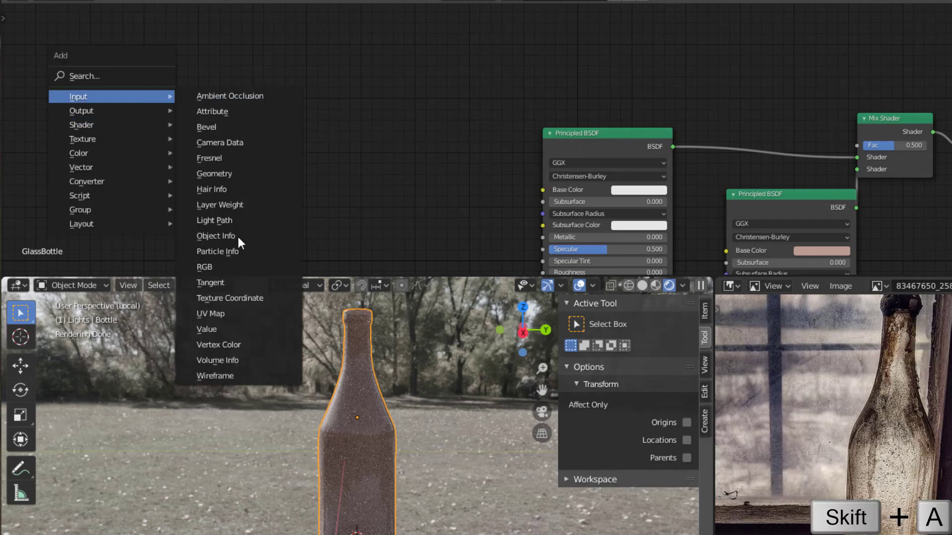
{"action": "left_click", "coordinate": [241, 301]}
{"action": "left_click", "coordinate": [101, 52]}
Add a Separate XYZ node beside the Texture Coordinate node and connect the Generated output to its Vector input.
{"action": "scroll", "coordinate": [214, 134], "scroll_direction": "up", "scroll_amount": 1}
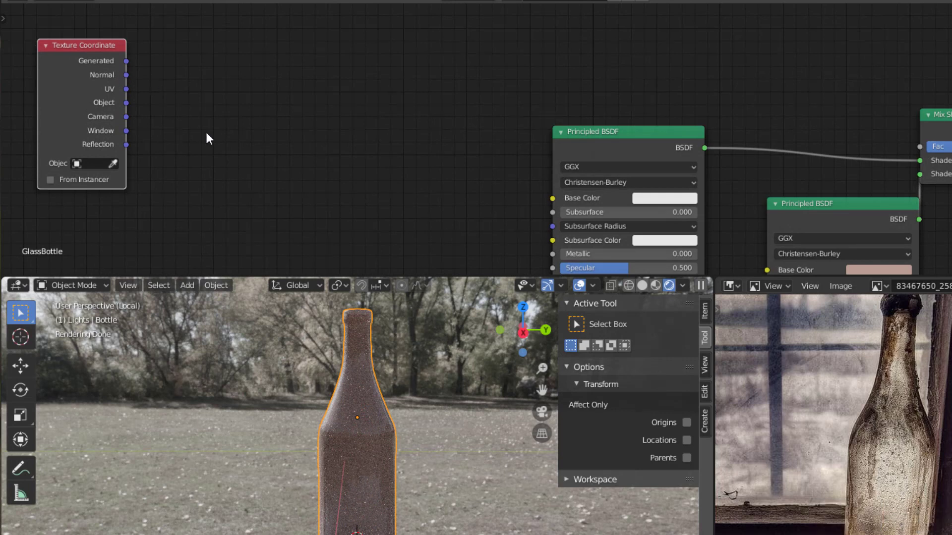
{"action": "key", "text": "shift+a"}
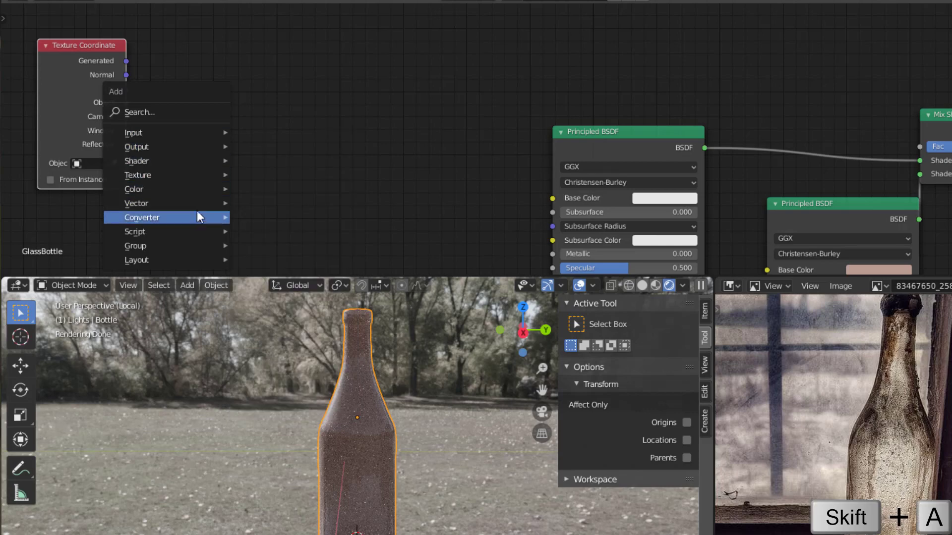
{"action": "mouse_move", "coordinate": [196, 214]}
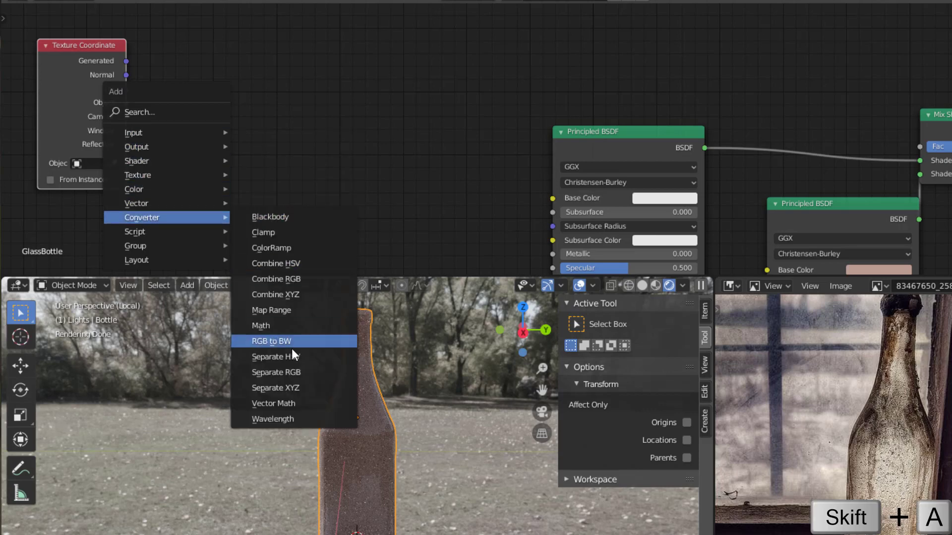
{"action": "left_click", "coordinate": [305, 388]}
{"action": "left_click", "coordinate": [212, 45]}
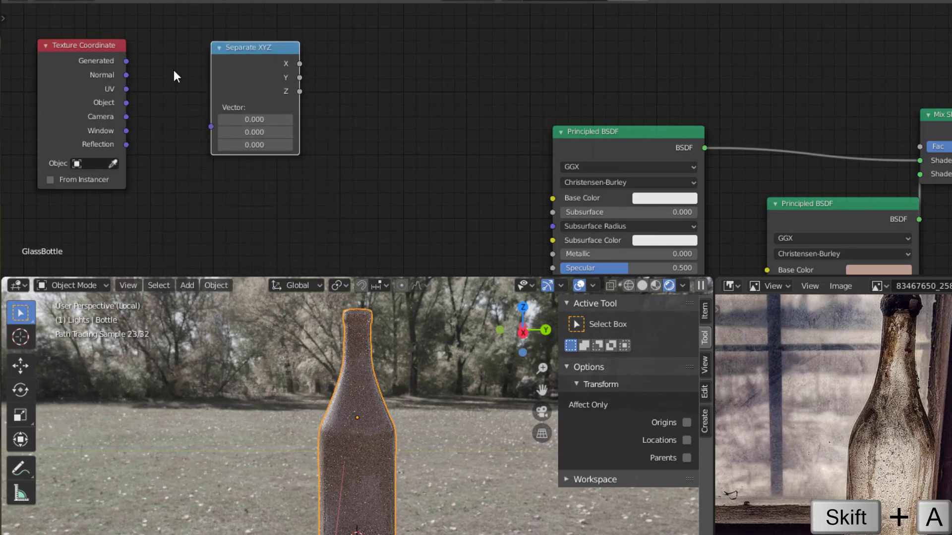
{"action": "left_click_drag", "start_coordinate": [126, 61], "coordinate": [213, 126]}
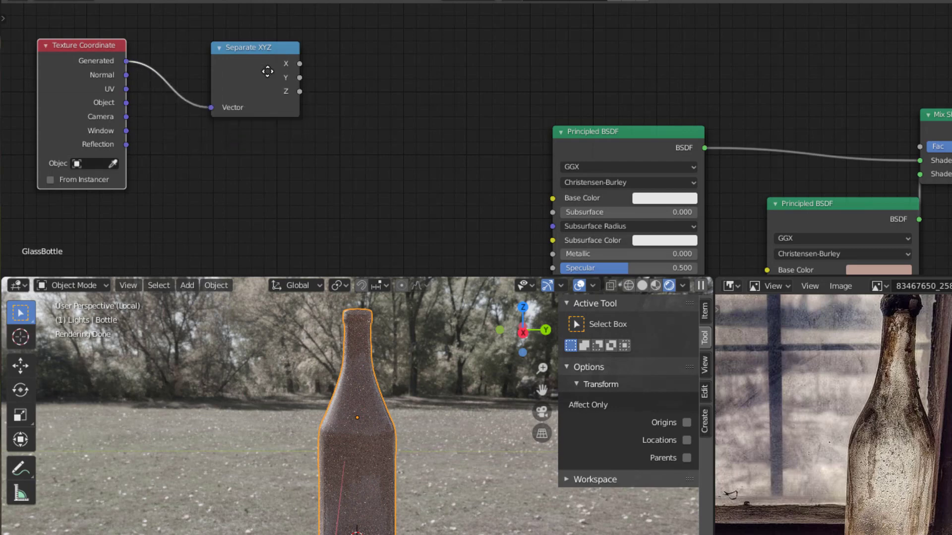
{"action": "left_click_drag", "start_coordinate": [295, 75], "coordinate": [254, 70]}
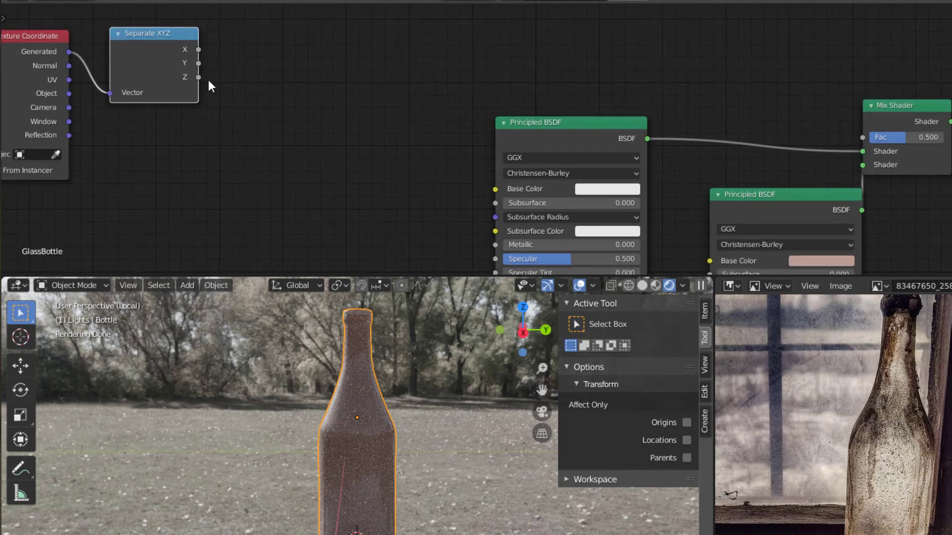
Connect the Separate XYZ node's Z output to the Mix Shader's Fac and check the vertical blend on the bottle.
{"action": "left_click_drag", "start_coordinate": [355, 58], "coordinate": [865, 133]}
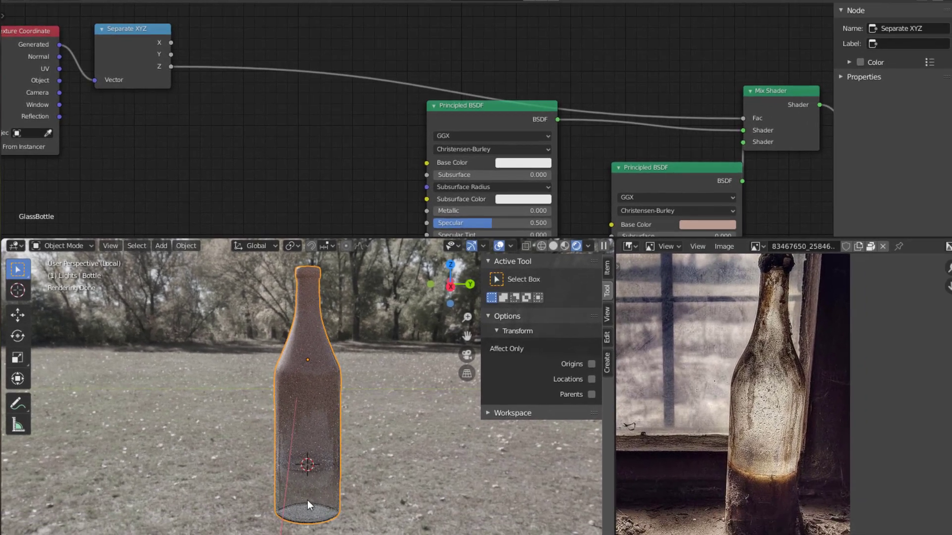
{"action": "scroll", "coordinate": [307, 501], "scroll_direction": "up", "scroll_amount": 1}
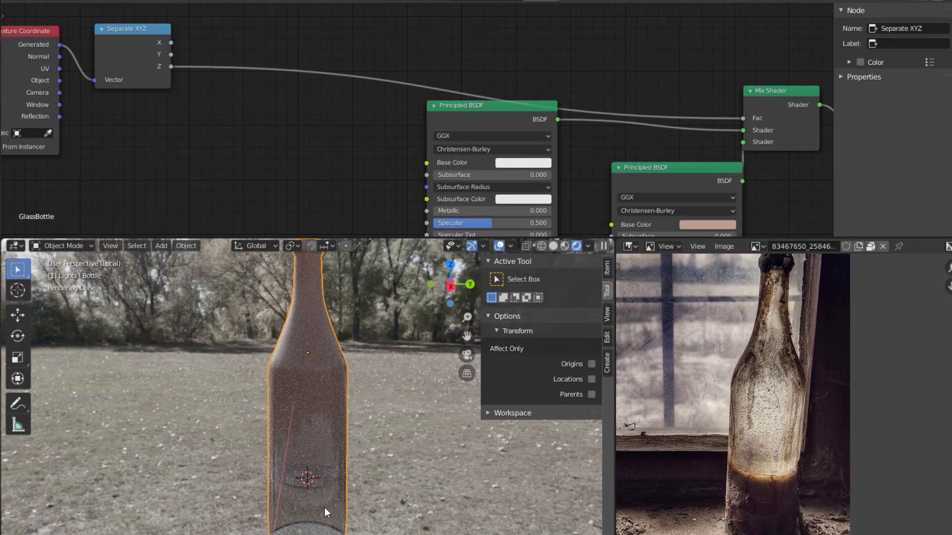
{"action": "scroll", "coordinate": [282, 295], "scroll_direction": "down", "scroll_amount": 1}
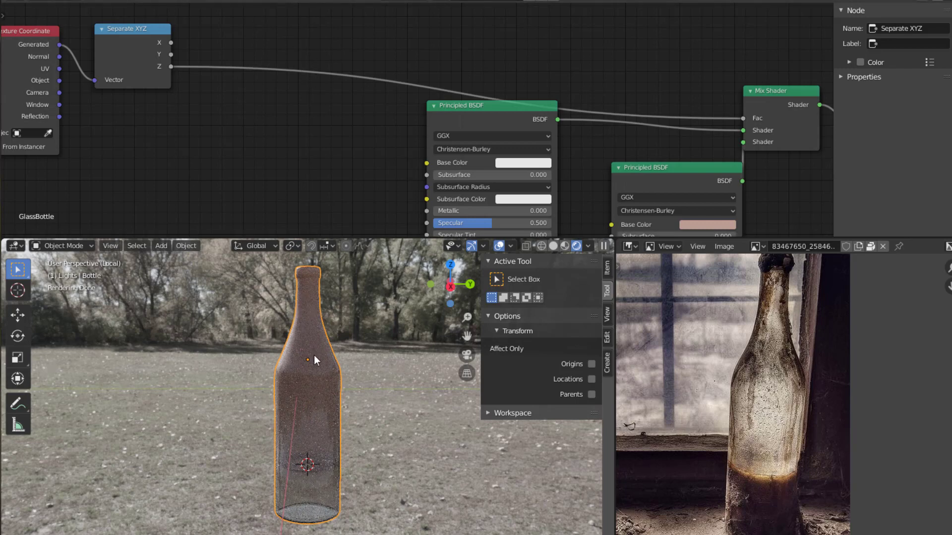
Add a ColorRamp node to the GlassBottle material.
{"action": "key", "text": "shift+a"}
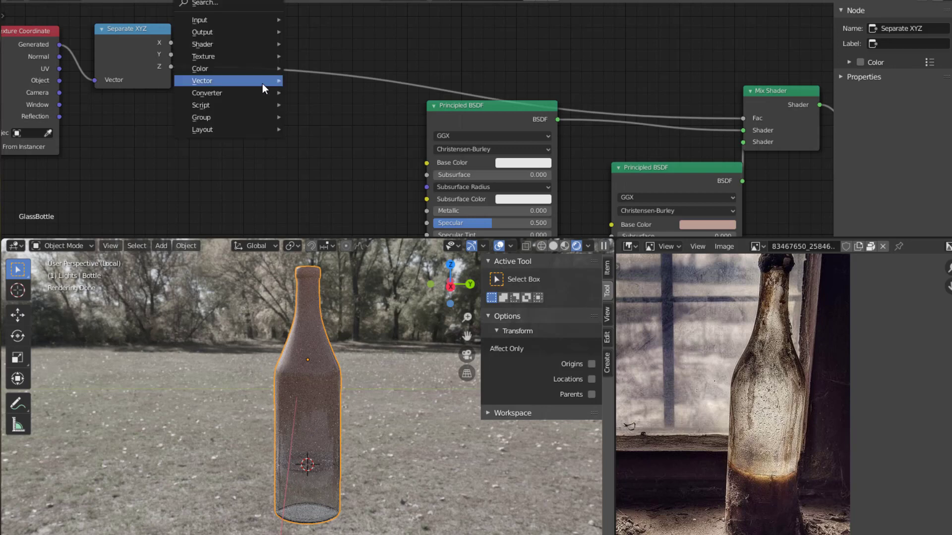
{"action": "mouse_move", "coordinate": [245, 94]}
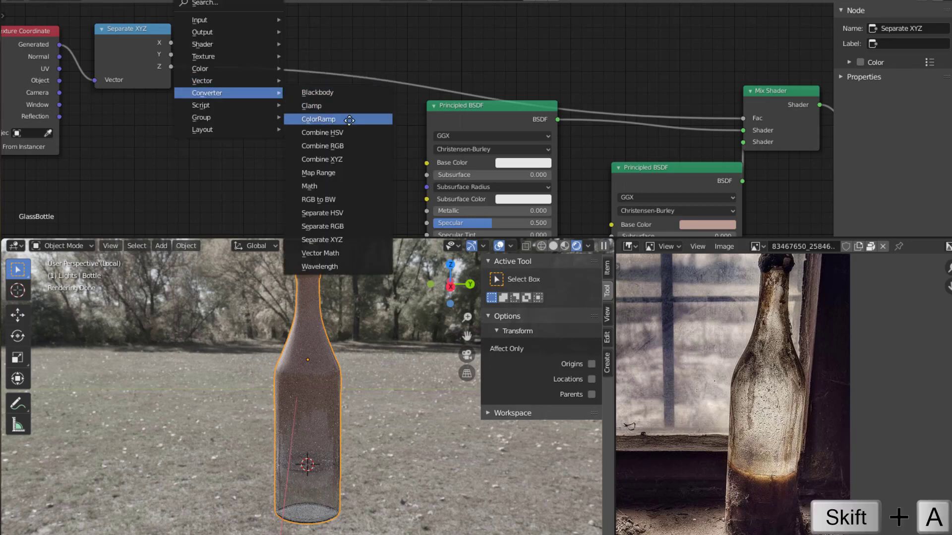
Insert a ColorRamp between Separate XYZ's Z output and the Mix Shader's Fac, and move its black stop to position 0.950.
{"action": "left_click", "coordinate": [318, 119]}
{"action": "left_click", "coordinate": [249, 49]}
{"action": "left_click_drag", "start_coordinate": [262, 80], "coordinate": [296, 87]}
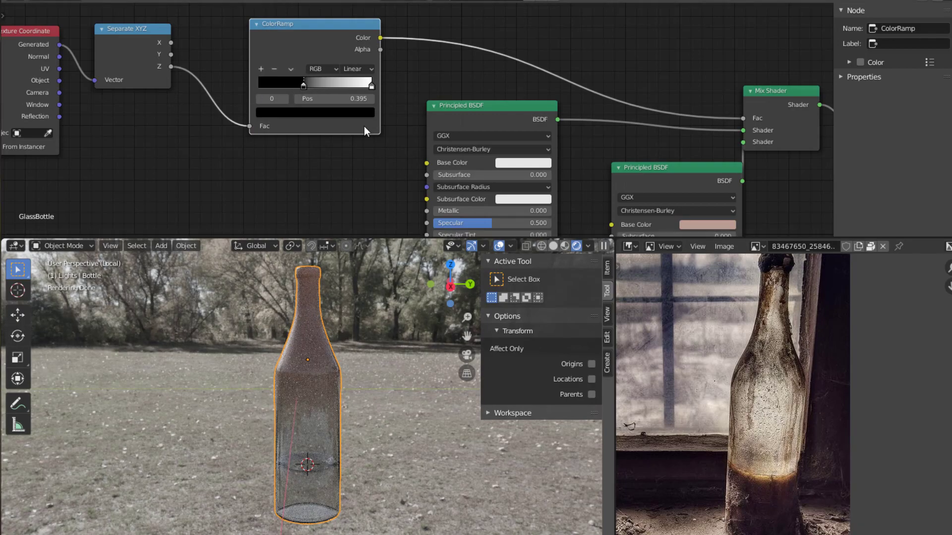
{"action": "mouse_move", "coordinate": [369, 84]}
{"action": "left_mouse_down"}
{"action": "mouse_move", "coordinate": [308, 85]}
{"action": "mouse_move", "coordinate": [376, 82]}
{"action": "left_mouse_up"}
{"action": "left_click_drag", "start_coordinate": [319, 84], "coordinate": [366, 85]}
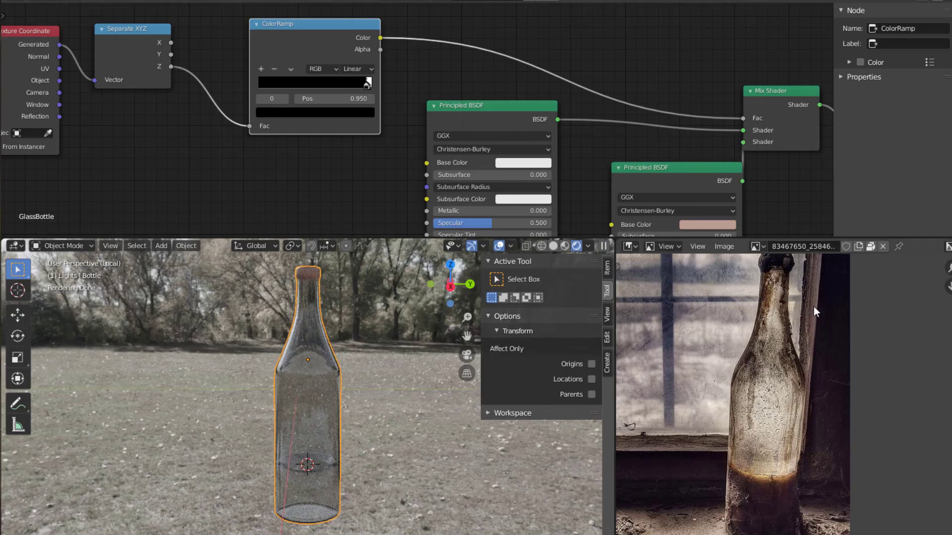
Darken the base color of the second Principled BSDF to a value of 0.352 to match the bottle rim in the reference.
{"action": "scroll", "coordinate": [815, 301], "scroll_direction": "up", "scroll_amount": 2}
{"action": "middle_click_drag", "start_coordinate": [800, 302], "coordinate": [790, 395]}
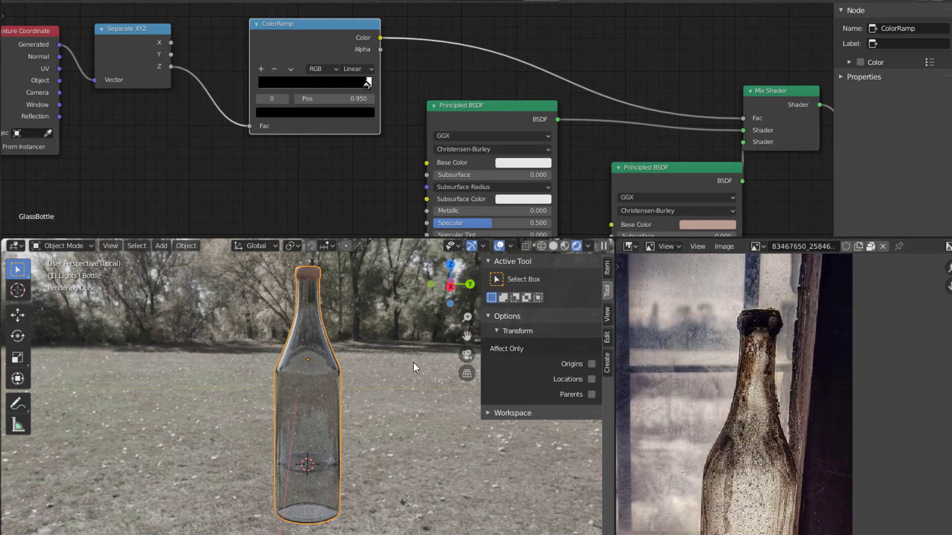
{"action": "scroll", "coordinate": [407, 352], "scroll_direction": "up", "scroll_amount": 3}
{"action": "scroll", "coordinate": [396, 342], "scroll_direction": "down", "scroll_amount": 3}
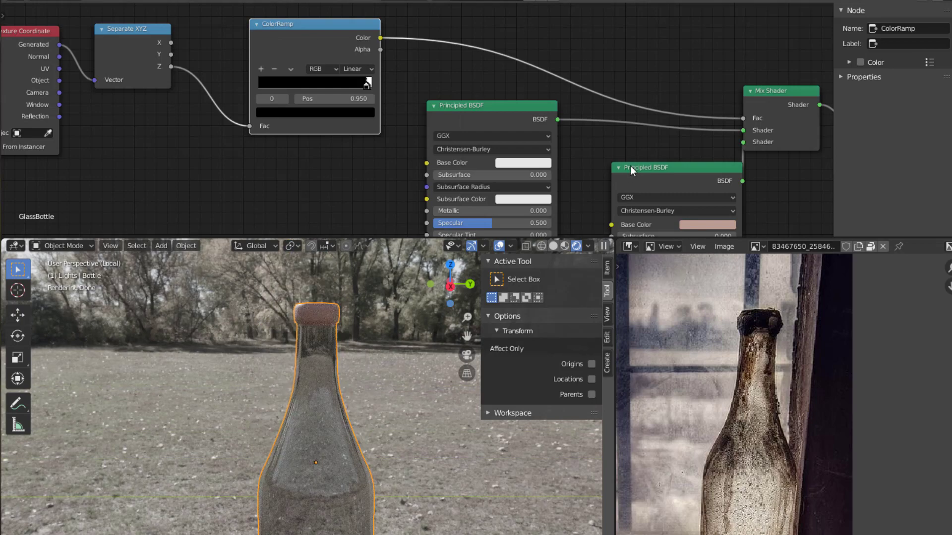
{"action": "middle_click_drag", "start_coordinate": [625, 160], "coordinate": [596, 105]}
{"action": "left_click", "coordinate": [658, 172]}
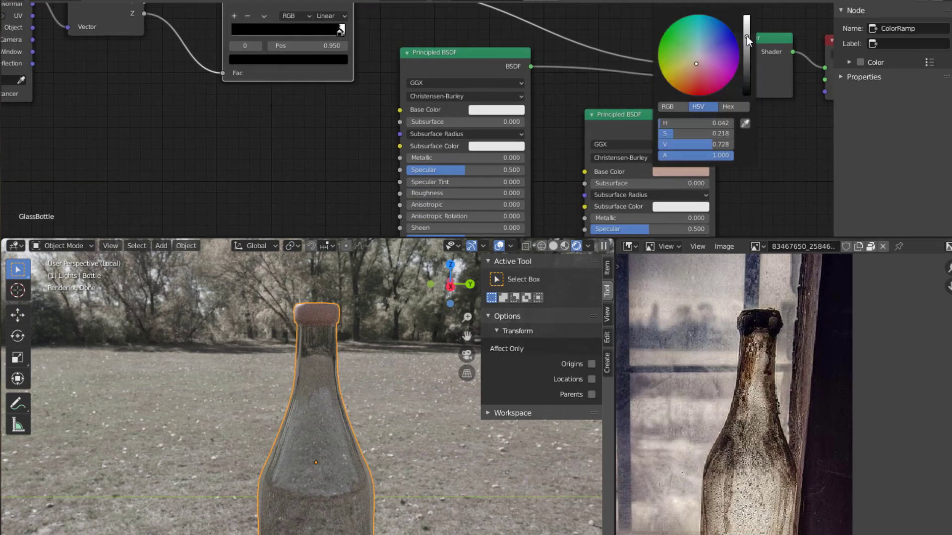
{"action": "left_click_drag", "start_coordinate": [747, 36], "coordinate": [747, 67]}
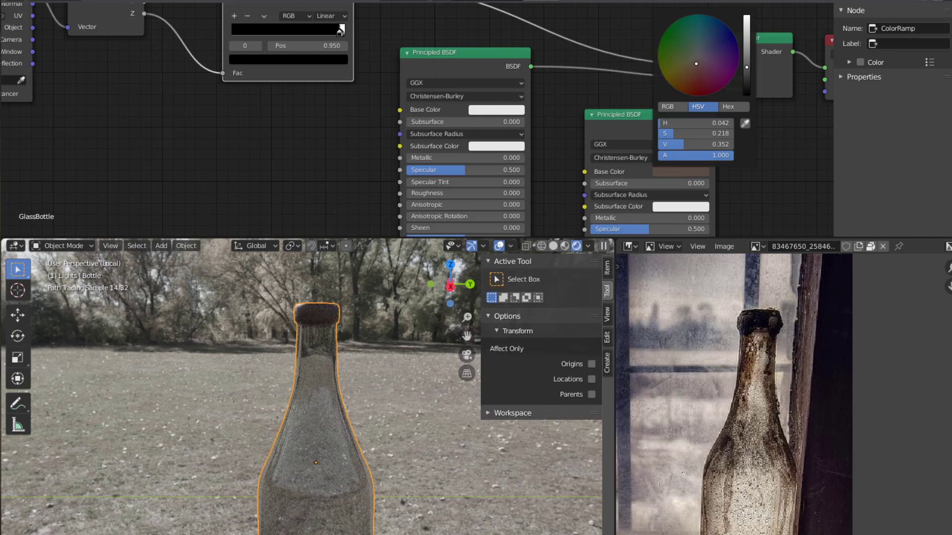
Set the roughness of the second Principled BSDF to 0.600.
{"action": "scroll", "coordinate": [744, 204], "scroll_direction": "down", "scroll_amount": 1}
{"action": "middle_click_drag", "start_coordinate": [728, 200], "coordinate": [714, 66]}
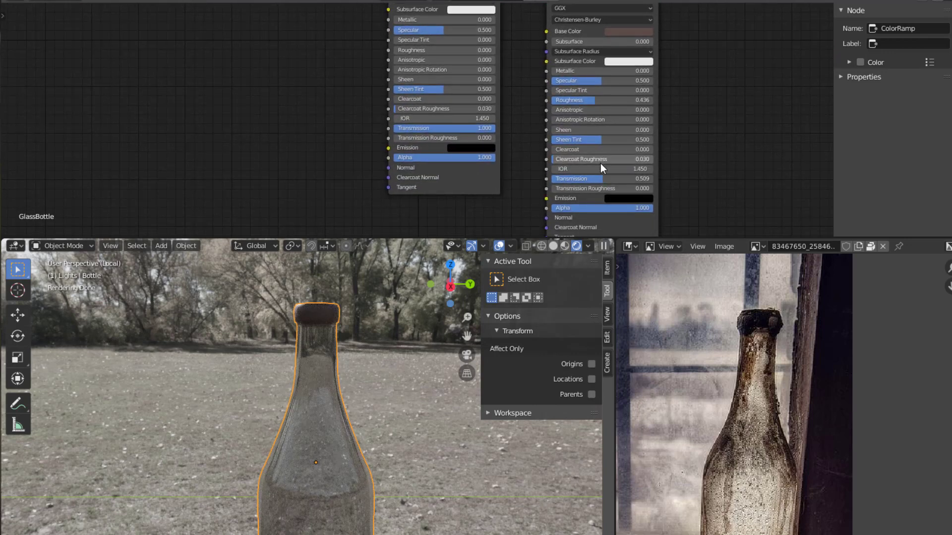
{"action": "left_click_drag", "start_coordinate": [590, 101], "coordinate": [607, 102]}
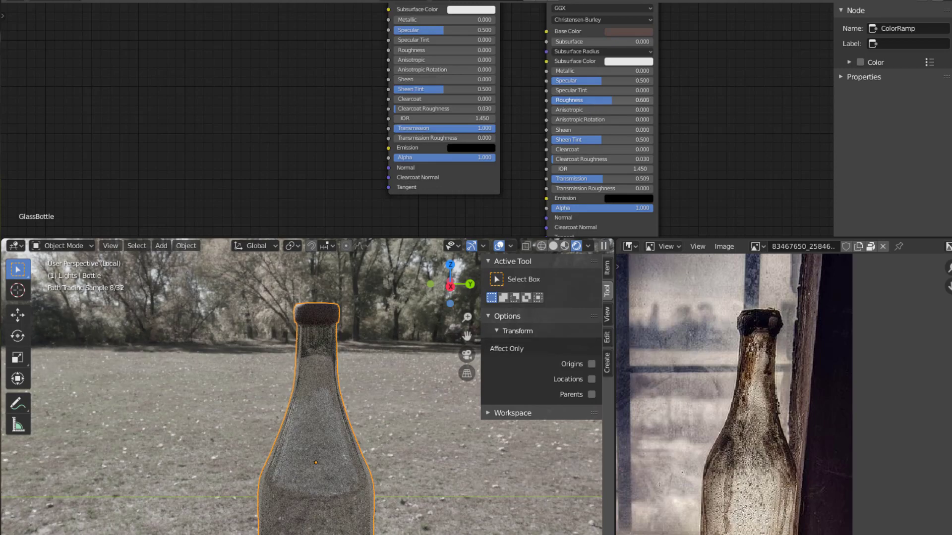
Add a Noise Texture node in the empty area beside the Principled BSDF nodes.
{"action": "scroll", "coordinate": [329, 142], "scroll_direction": "down", "scroll_amount": 3}
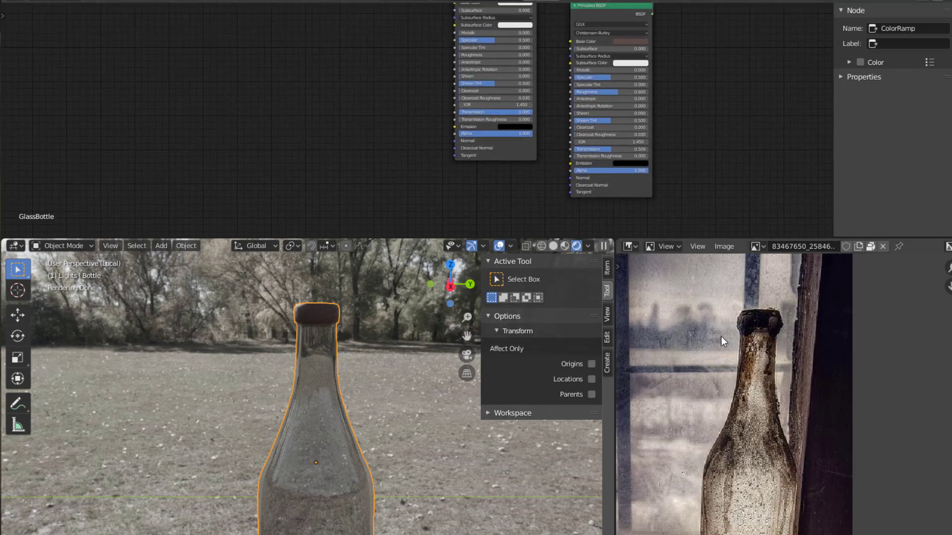
{"action": "middle_click_drag", "start_coordinate": [389, 186], "coordinate": [442, 176]}
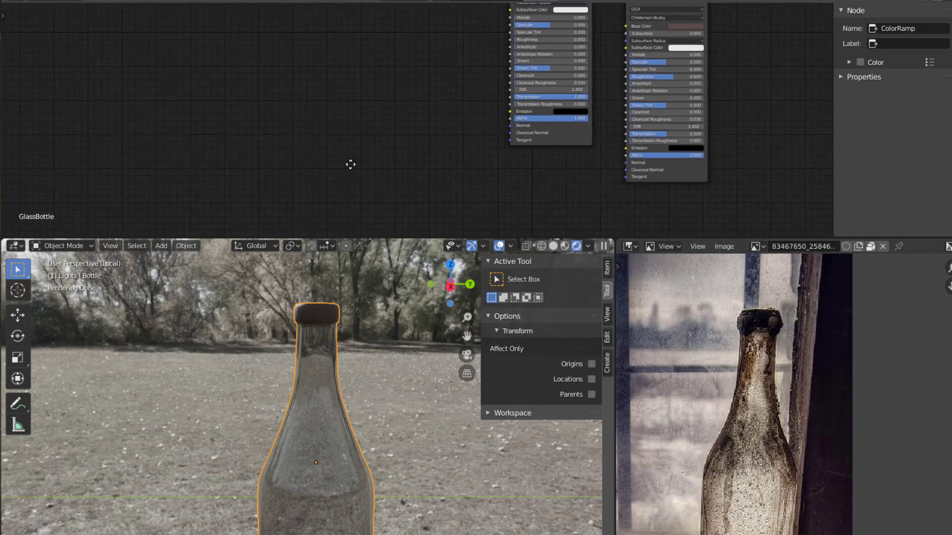
{"action": "middle_click_drag", "start_coordinate": [352, 165], "coordinate": [362, 149]}
{"action": "key", "text": "shift+a"}
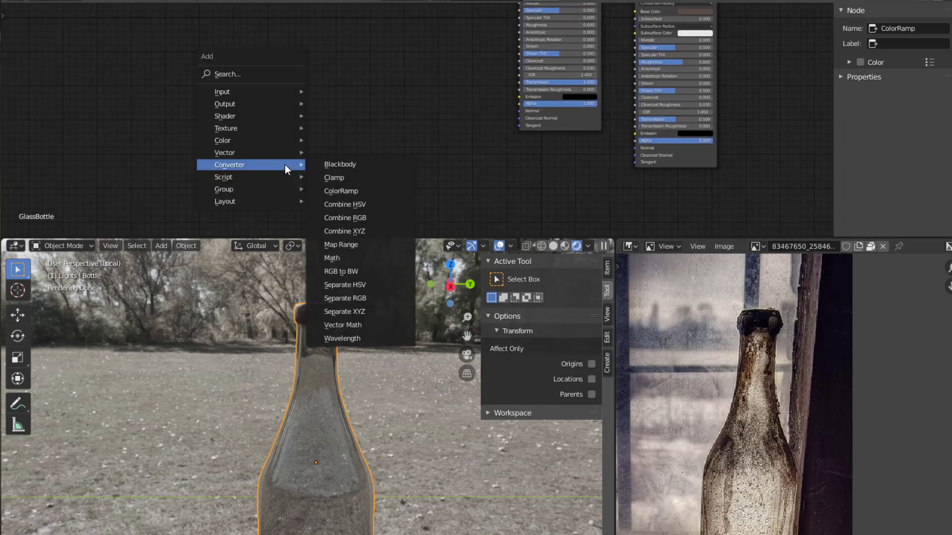
{"action": "mouse_move", "coordinate": [268, 128]}
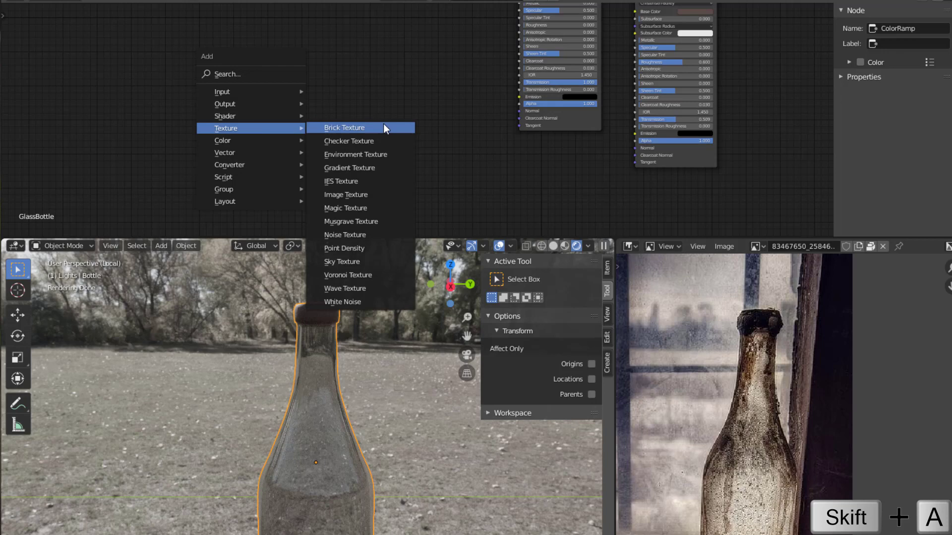
{"action": "left_click", "coordinate": [372, 234]}
{"action": "scroll", "coordinate": [304, 156], "scroll_direction": "up", "scroll_amount": 3}
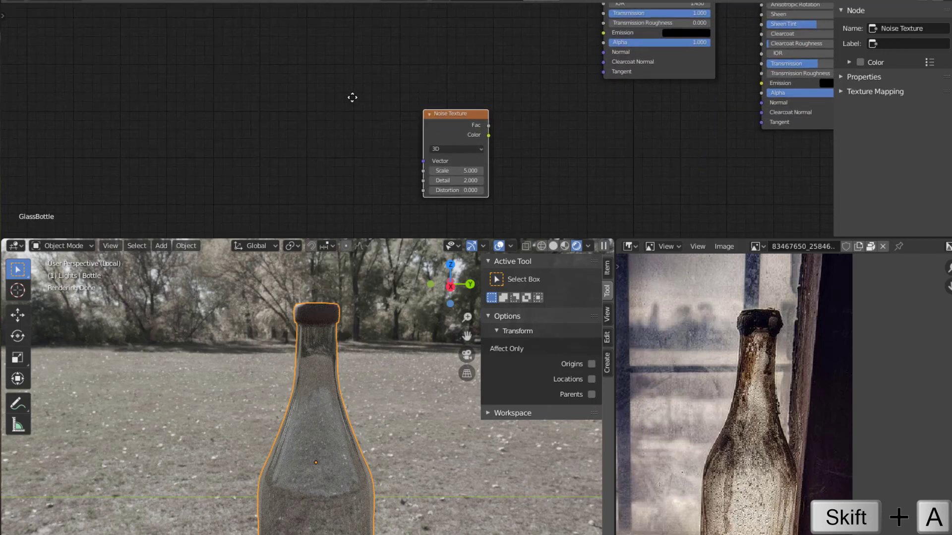
Add a Texture Coordinate node and connect its Object output to the Noise Texture's Vector input.
{"action": "left_click", "coordinate": [352, 98]}
{"action": "key", "text": "shift+a"}
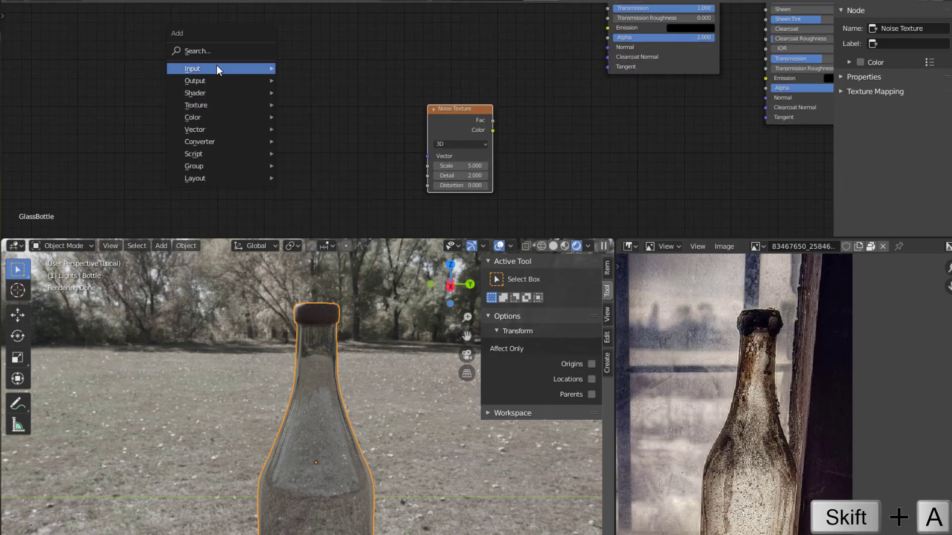
{"action": "mouse_move", "coordinate": [216, 66]}
{"action": "left_click", "coordinate": [353, 239]}
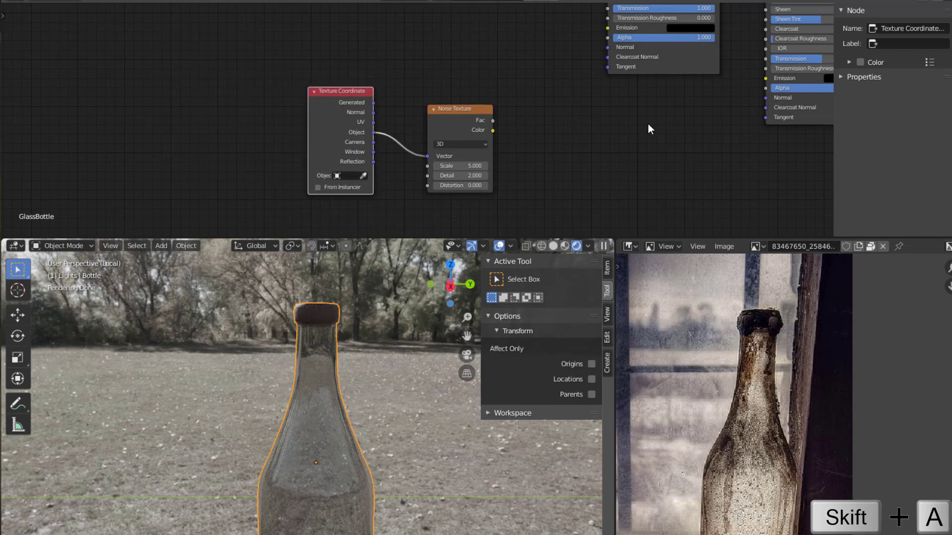
Add a Bump node that takes the Noise Texture's Fac as Height and feeds the second Principled BSDF's Normal input.
{"action": "key", "text": "shift+a"}
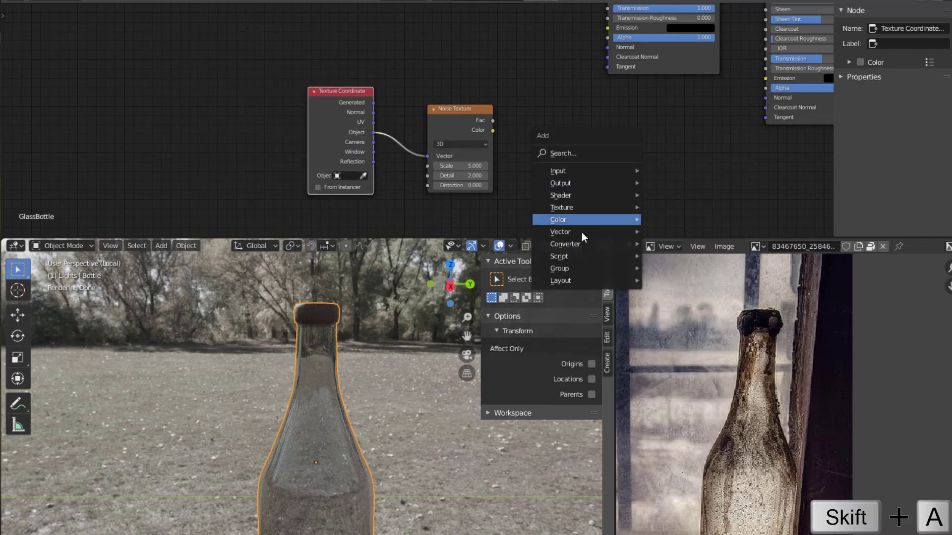
{"action": "mouse_move", "coordinate": [575, 232]}
{"action": "left_click", "coordinate": [665, 232]}
{"action": "left_click", "coordinate": [618, 101]}
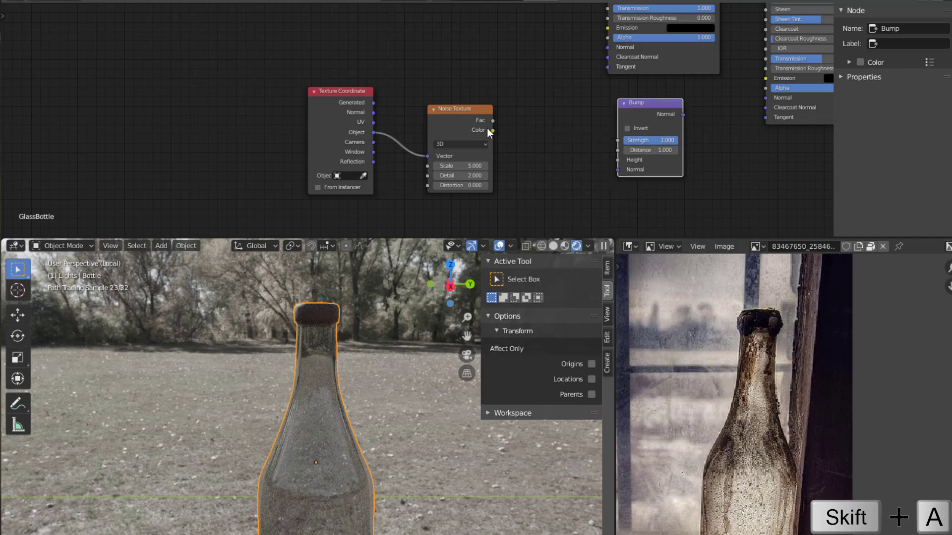
{"action": "left_click_drag", "start_coordinate": [493, 121], "coordinate": [618, 159]}
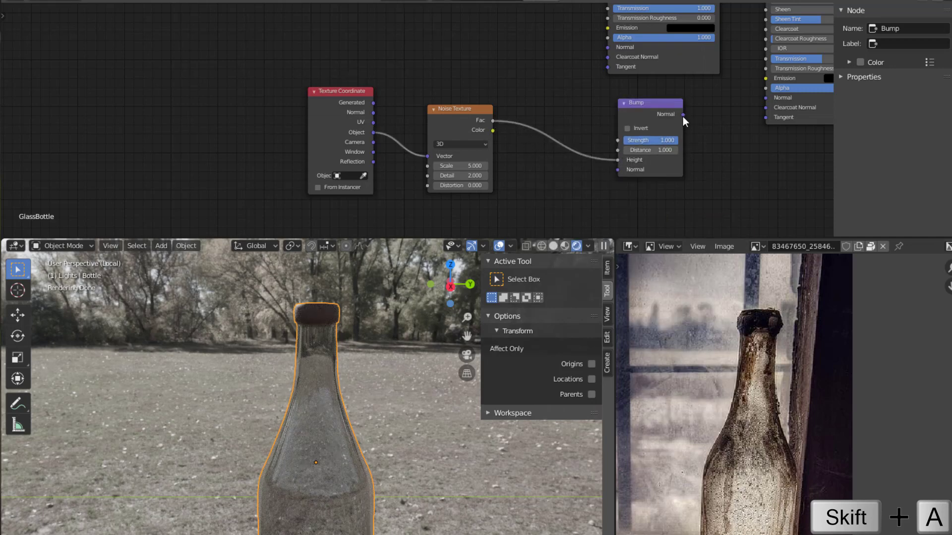
{"action": "left_click_drag", "start_coordinate": [683, 115], "coordinate": [766, 98]}
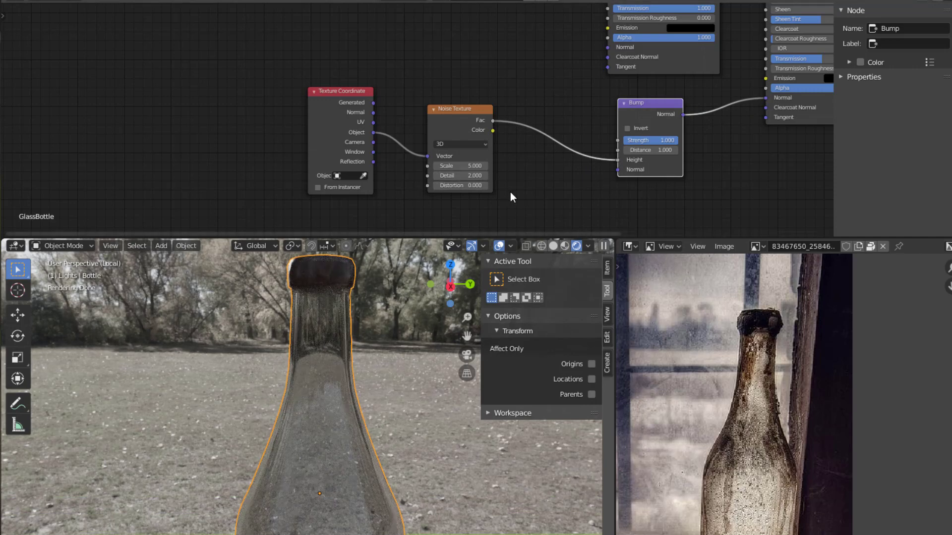
Set the Noise Texture's detail to 6.600 and its scale to 6.200.
{"action": "scroll", "coordinate": [520, 193], "scroll_direction": "up", "scroll_amount": 3}
{"action": "left_click_drag", "start_coordinate": [426, 161], "coordinate": [461, 161]}
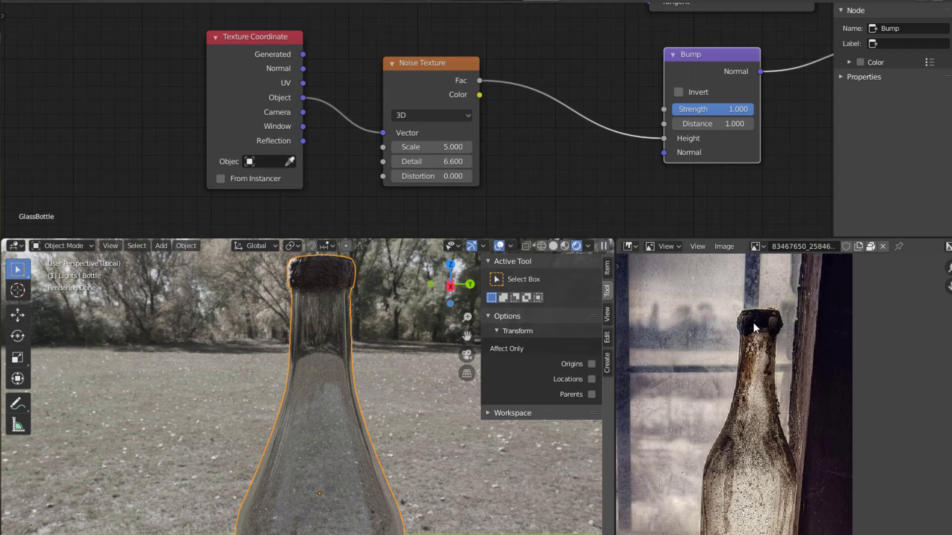
{"action": "key", "text": "ctrl+c"}
{"action": "key", "text": "ctrl+v"}
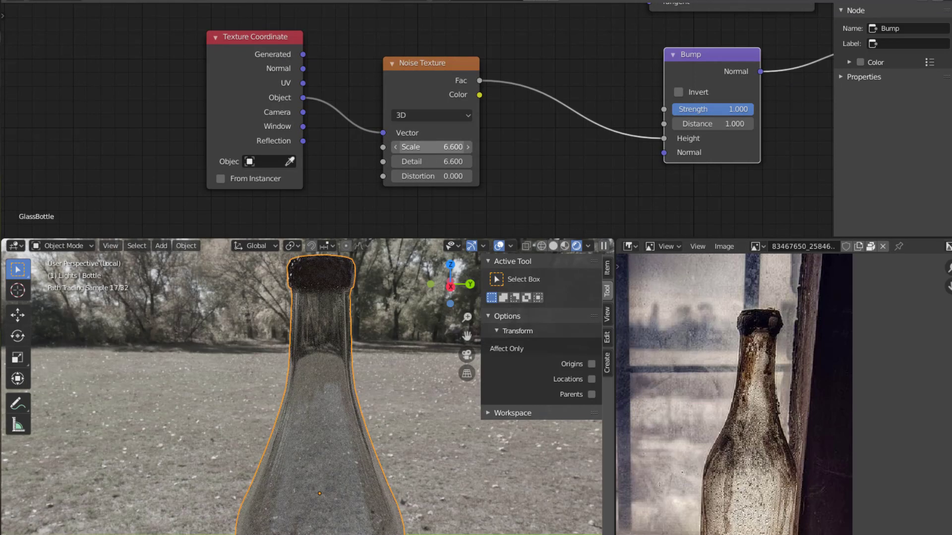
{"action": "left_click_drag", "start_coordinate": [431, 147], "coordinate": [425, 147]}
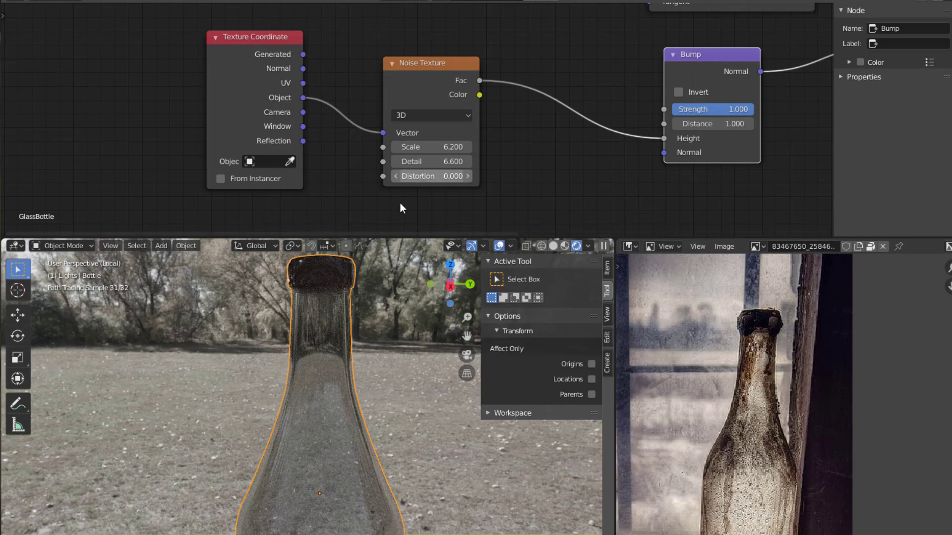
Soften the Bump node by setting its strength to 0.400 and its distance to 0.600.
{"action": "mouse_move", "coordinate": [724, 110]}
{"action": "left_mouse_down"}
{"action": "mouse_move", "coordinate": [694, 110]}
{"action": "mouse_move", "coordinate": [708, 110]}
{"action": "mouse_move", "coordinate": [694, 124]}
{"action": "left_mouse_up"}
{"action": "scroll", "coordinate": [448, 293], "scroll_direction": "down", "scroll_amount": 3}
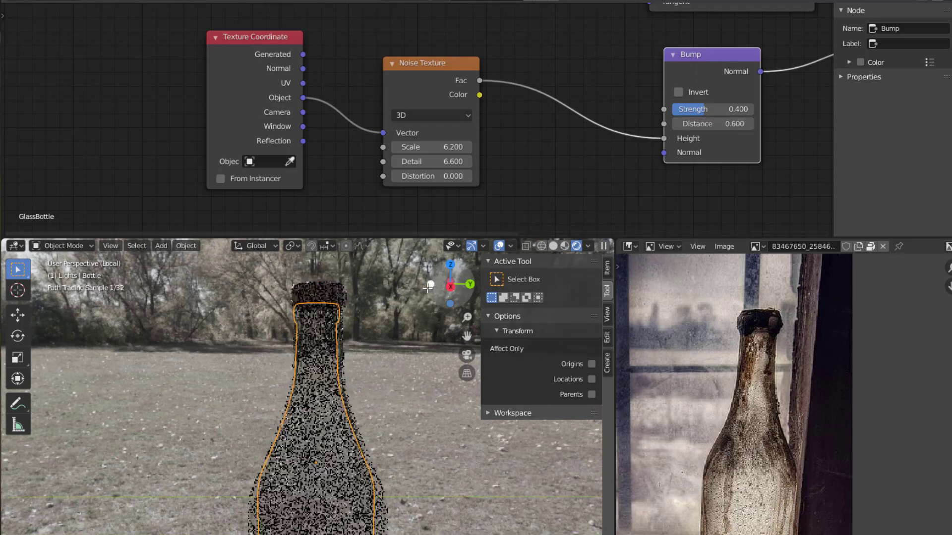
{"action": "scroll", "coordinate": [546, 135], "scroll_direction": "down", "scroll_amount": 4}
{"action": "middle_click_drag", "start_coordinate": [547, 134], "coordinate": [470, 157]}
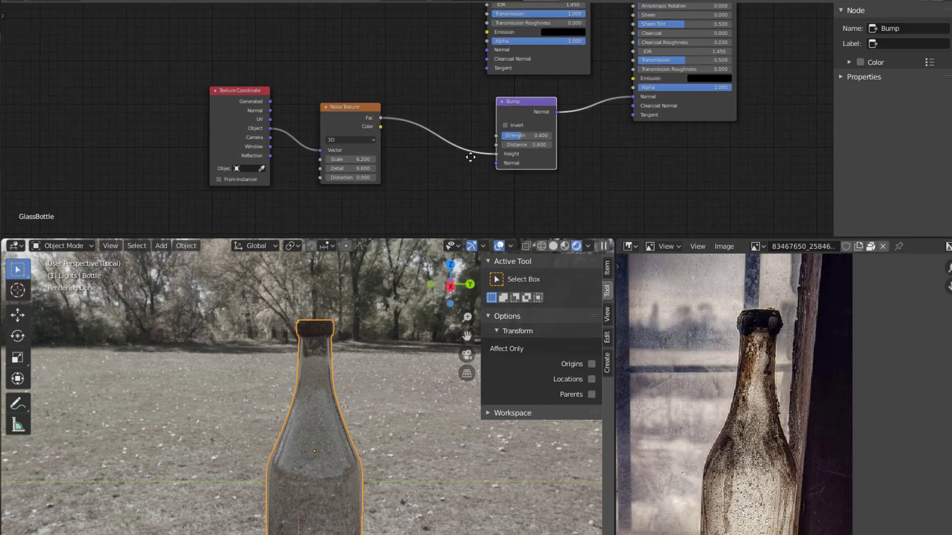
{"action": "scroll", "coordinate": [392, 358], "scroll_direction": "down", "scroll_amount": 1}
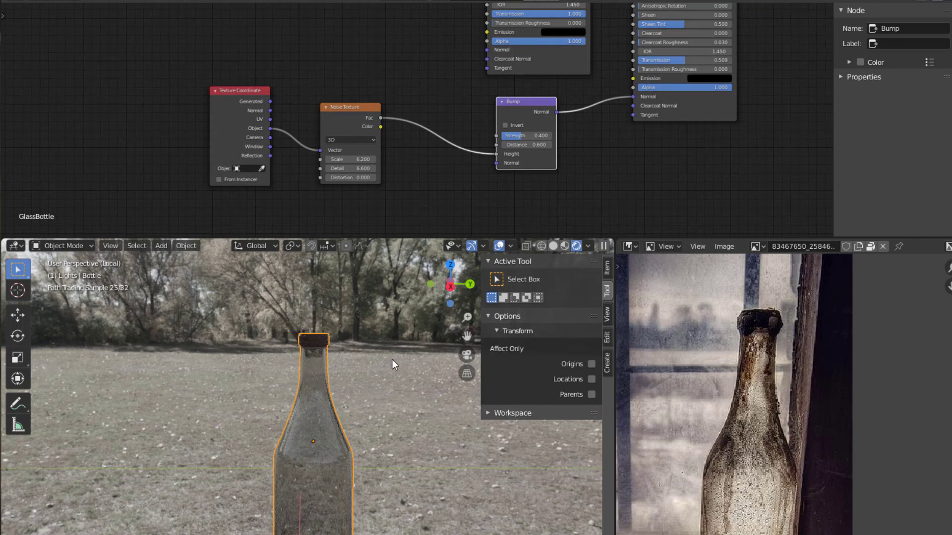
{"action": "scroll", "coordinate": [673, 429], "scroll_direction": "down", "scroll_amount": 2}
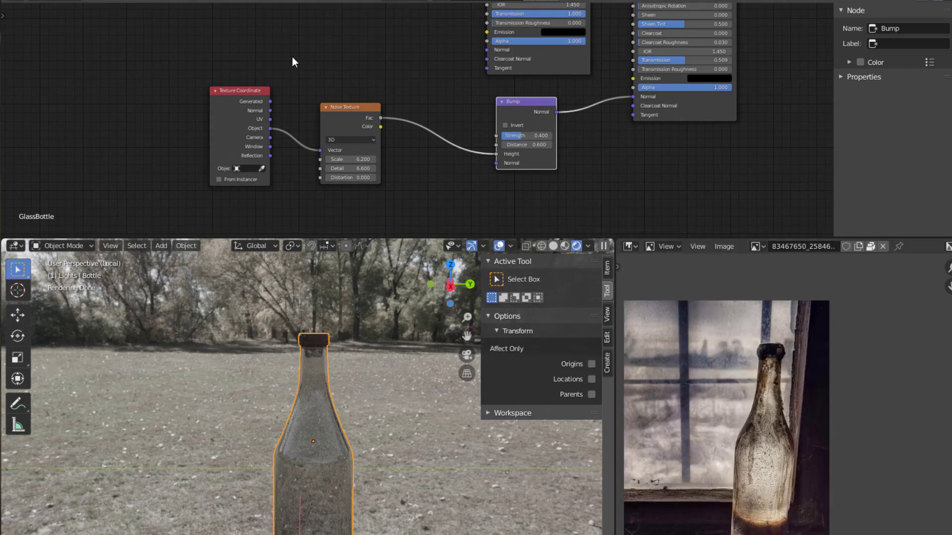
Add a light grey stop near the dark start of the ColorRamp and move the black stop to position 0.932.
{"action": "middle_click_drag", "start_coordinate": [345, 63], "coordinate": [362, 256]}
{"action": "scroll", "coordinate": [367, 44], "scroll_direction": "down", "scroll_amount": 4}
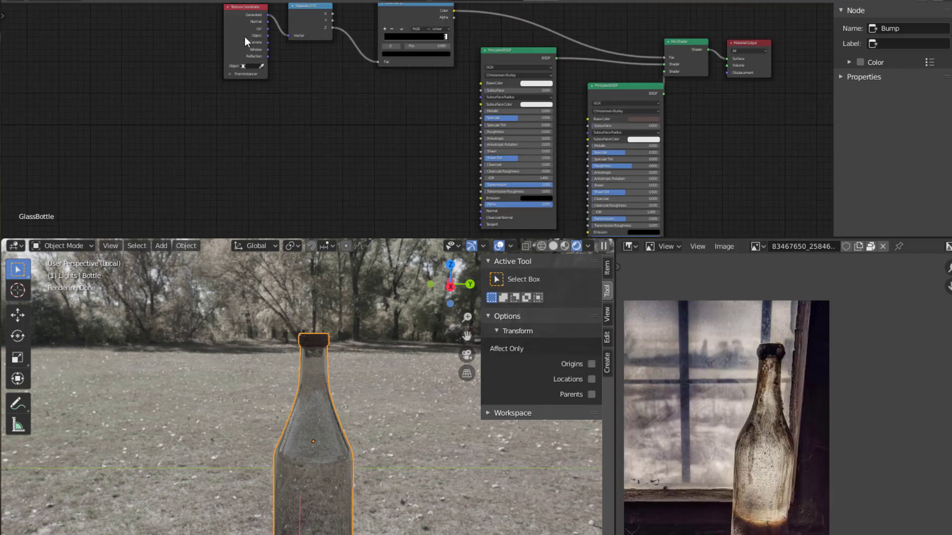
{"action": "scroll", "coordinate": [293, 98], "scroll_direction": "up", "scroll_amount": 3}
{"action": "middle_click_drag", "start_coordinate": [294, 98], "coordinate": [323, 201]}
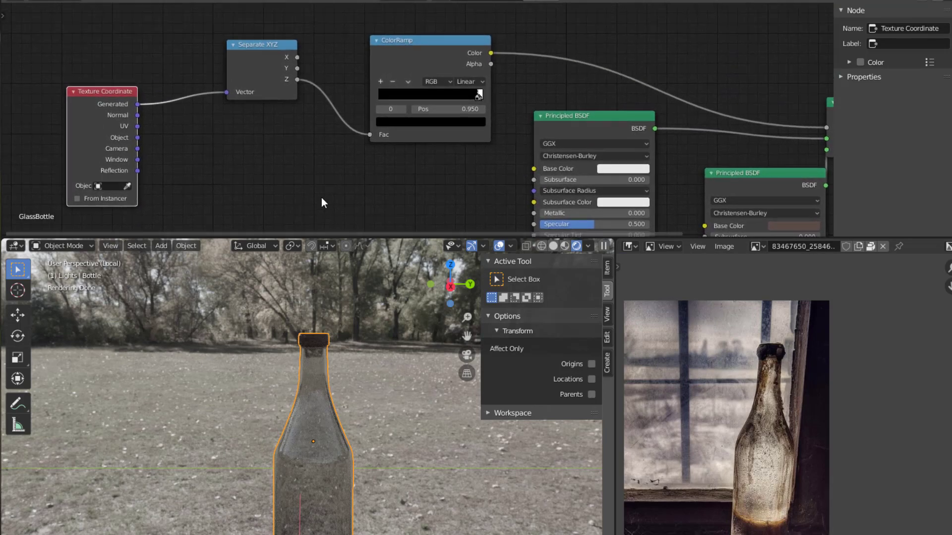
{"action": "scroll", "coordinate": [352, 162], "scroll_direction": "up", "scroll_amount": 1}
{"action": "left_click", "coordinate": [374, 75]}
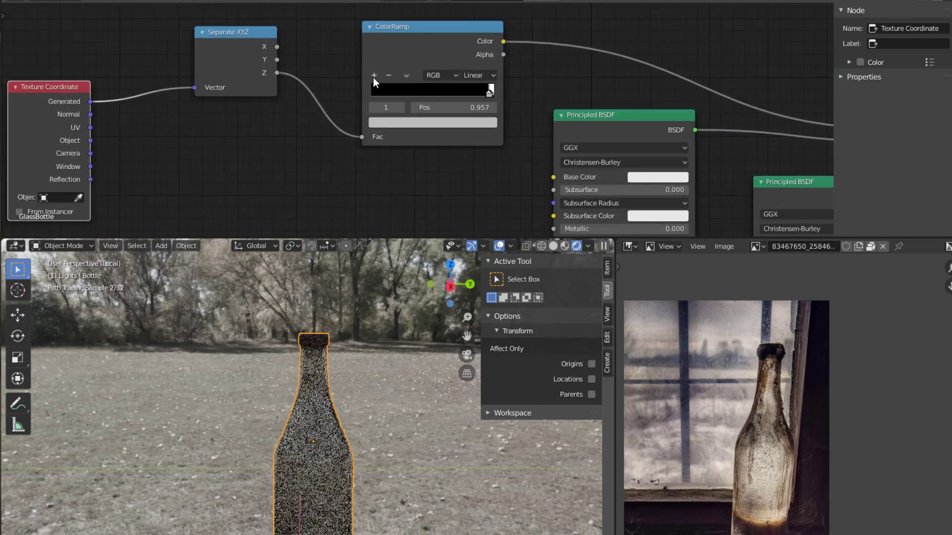
{"action": "left_click_drag", "start_coordinate": [490, 92], "coordinate": [406, 97]}
{"action": "mouse_move", "coordinate": [470, 98]}
{"action": "left_mouse_down"}
{"action": "mouse_move", "coordinate": [344, 93]}
{"action": "mouse_move", "coordinate": [462, 97]}
{"action": "left_mouse_up"}
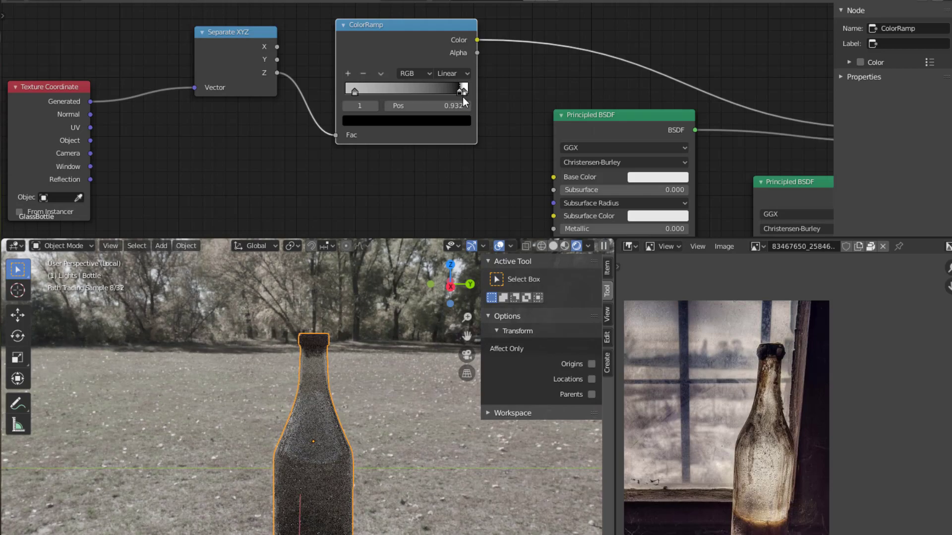
Add another ColorRamp stop at position 0.208 and set its color to black.
{"action": "left_click", "coordinate": [348, 73]}
{"action": "left_click_drag", "start_coordinate": [409, 92], "coordinate": [370, 99]}
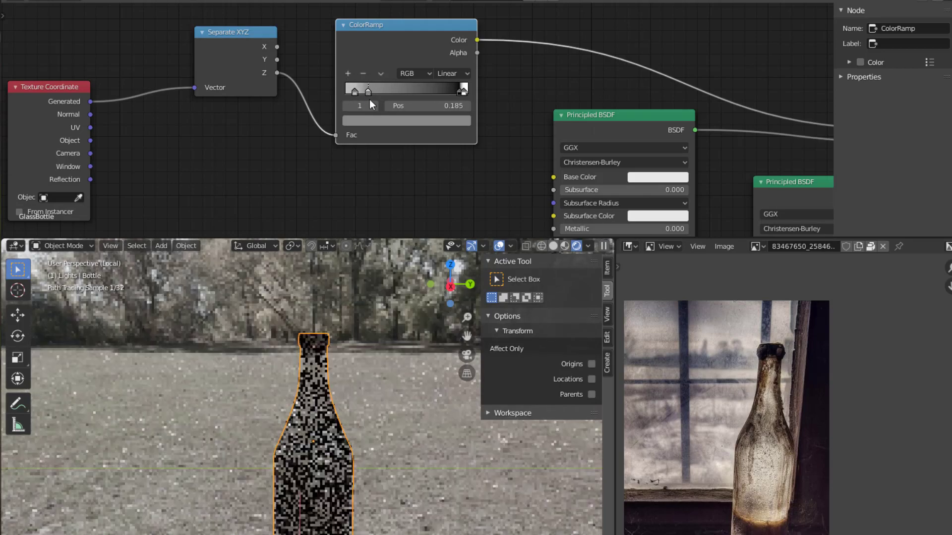
{"action": "left_click", "coordinate": [369, 120]}
{"action": "left_click_drag", "start_coordinate": [443, 177], "coordinate": [444, 219]}
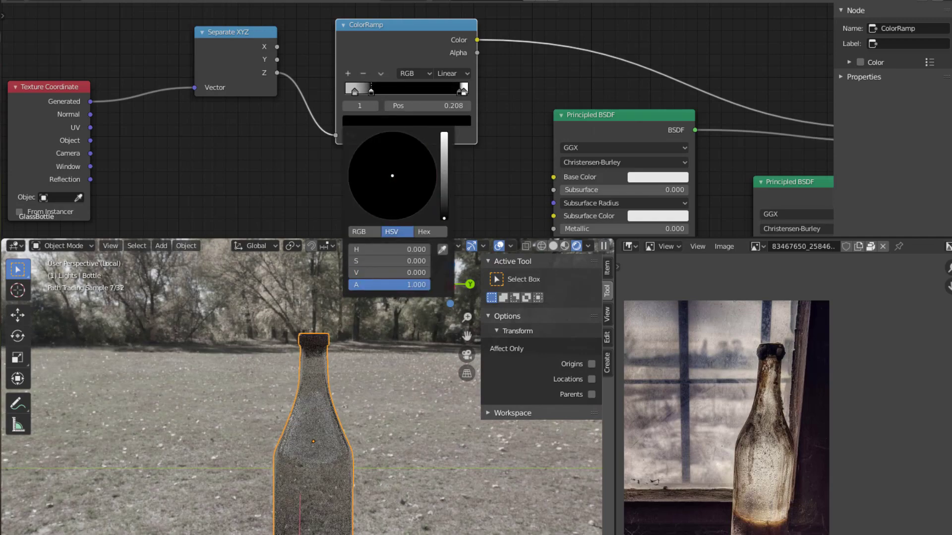
{"action": "scroll", "coordinate": [295, 397], "scroll_direction": "down", "scroll_amount": 2}
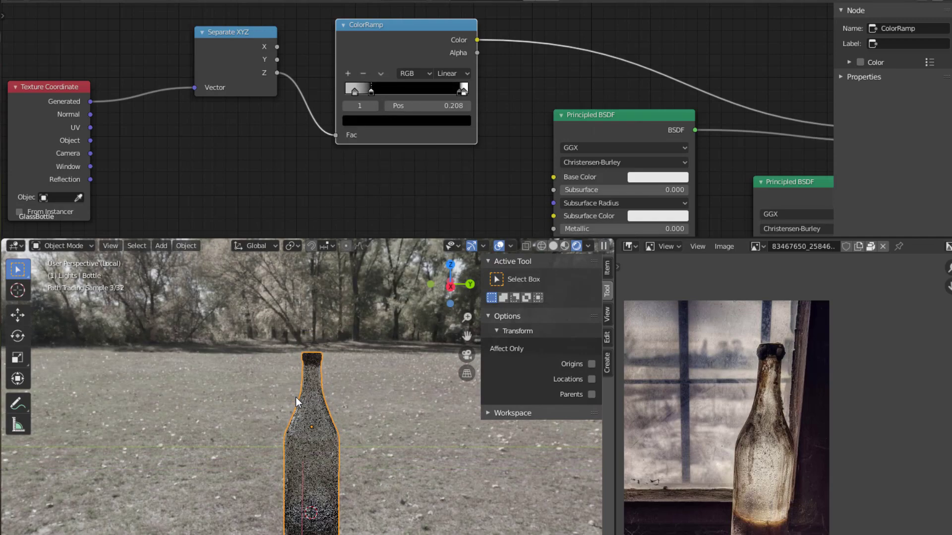
{"action": "scroll", "coordinate": [299, 388], "scroll_direction": "up", "scroll_amount": 4}
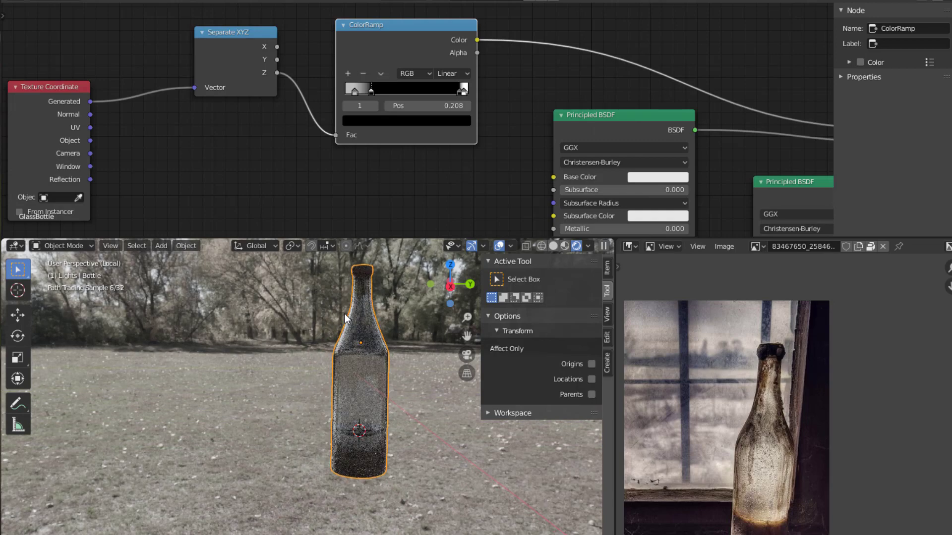
{"action": "scroll", "coordinate": [344, 313], "scroll_direction": "up", "scroll_amount": 1}
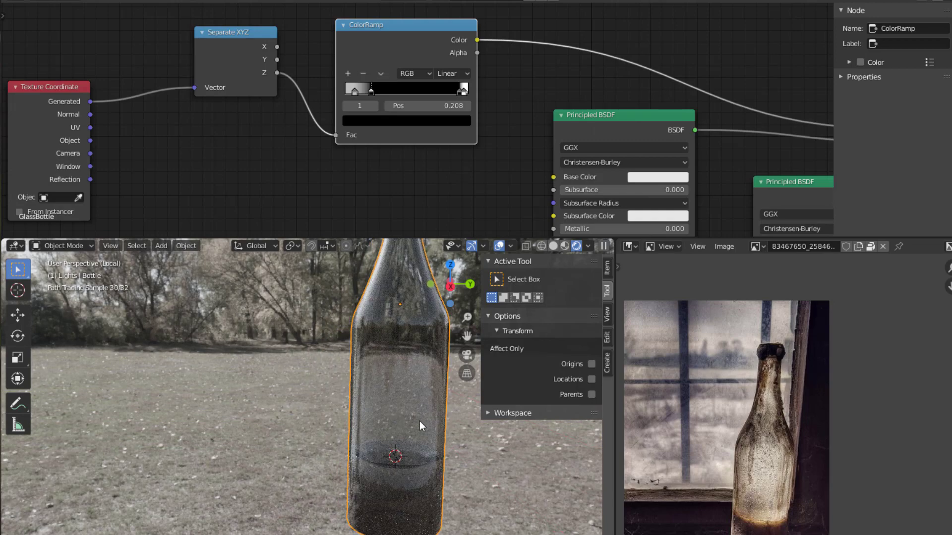
Move the ColorRamp's light grey stop to position 0.180 and shift the neighbouring black stop slightly higher.
{"action": "scroll", "coordinate": [697, 460], "scroll_direction": "down", "scroll_amount": 1}
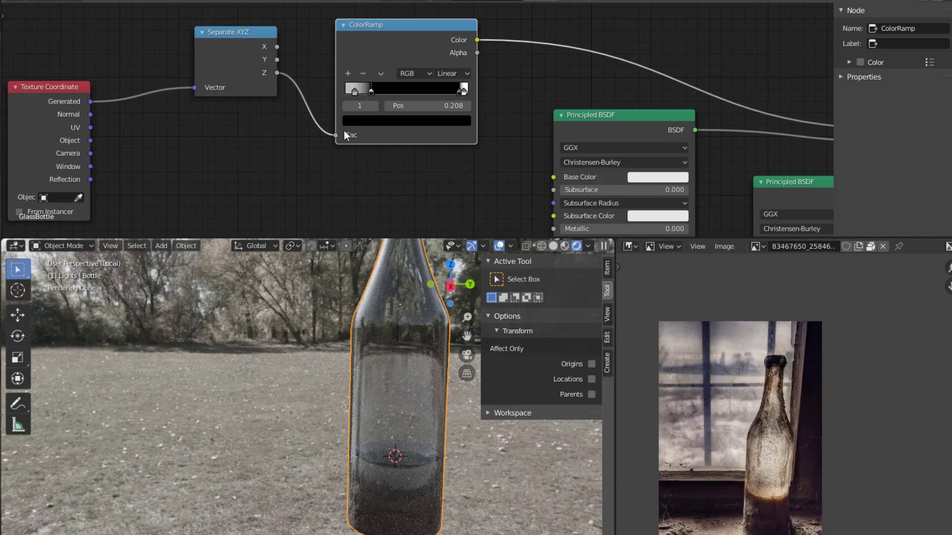
{"action": "mouse_move", "coordinate": [367, 90]}
{"action": "left_mouse_down"}
{"action": "mouse_move", "coordinate": [383, 90]}
{"action": "mouse_move", "coordinate": [366, 92]}
{"action": "left_mouse_up"}
{"action": "left_click", "coordinate": [372, 92]}
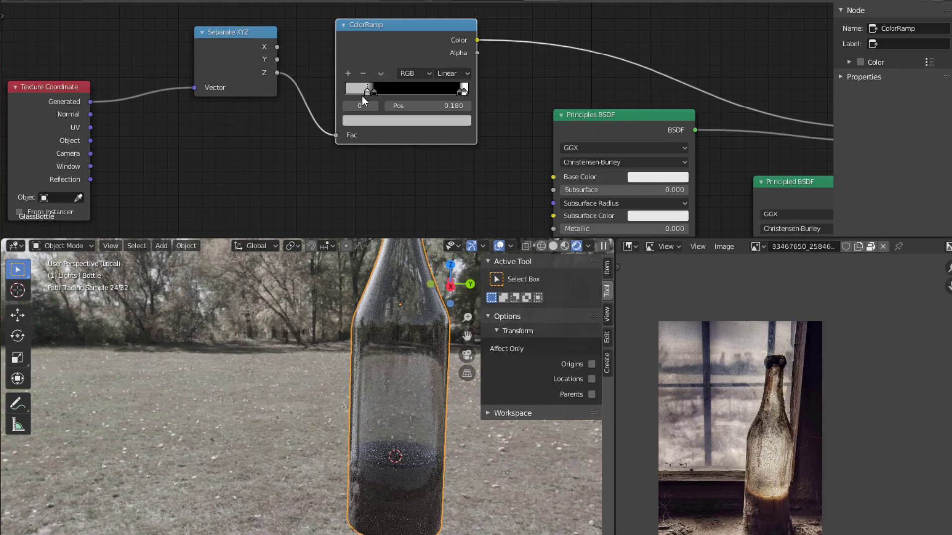
{"action": "scroll", "coordinate": [690, 423], "scroll_direction": "up", "scroll_amount": 1}
{"action": "scroll", "coordinate": [689, 423], "scroll_direction": "up", "scroll_amount": 1}
{"action": "scroll", "coordinate": [689, 423], "scroll_direction": "down", "scroll_amount": 1}
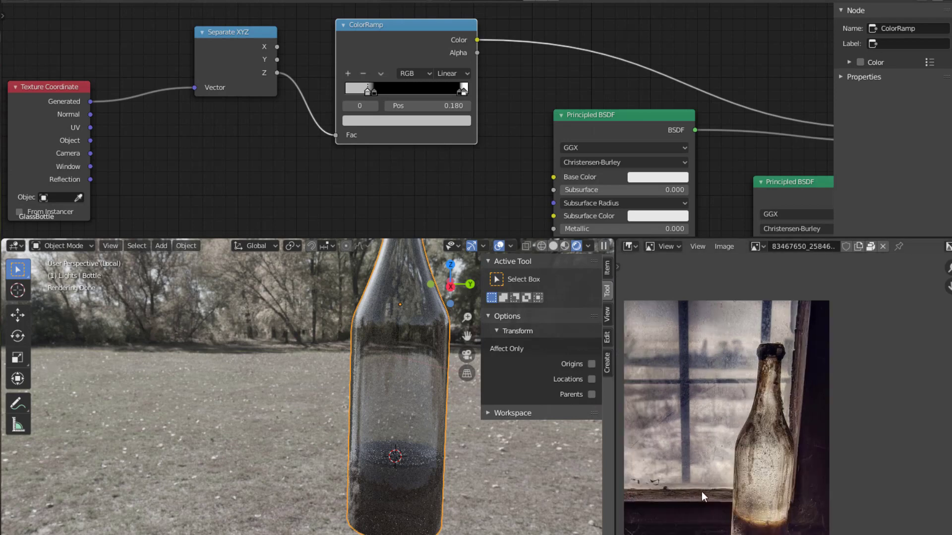
Insert a Math node set to Add between the Separate XYZ node's Z output and the ColorRamp.
{"action": "middle_click_drag", "start_coordinate": [226, 136], "coordinate": [232, 123]}
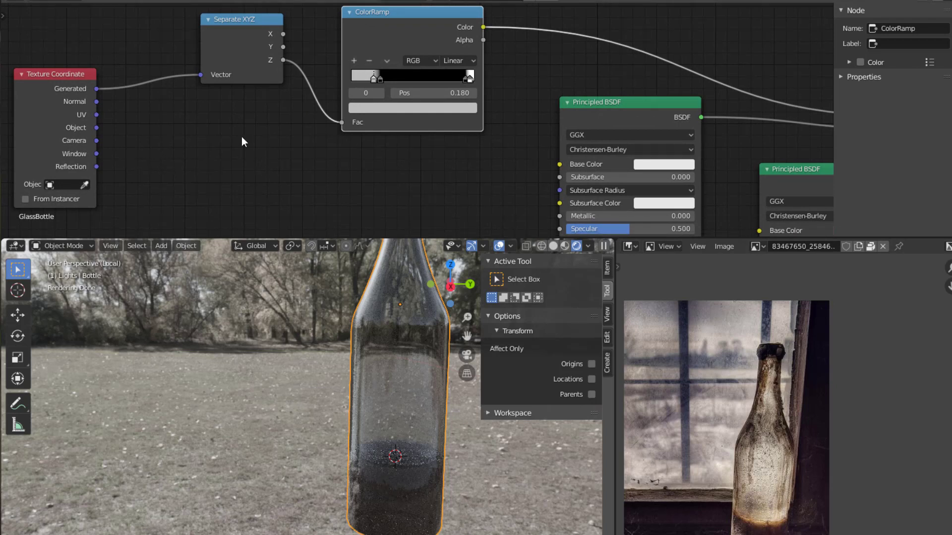
{"action": "key", "text": "shift+a"}
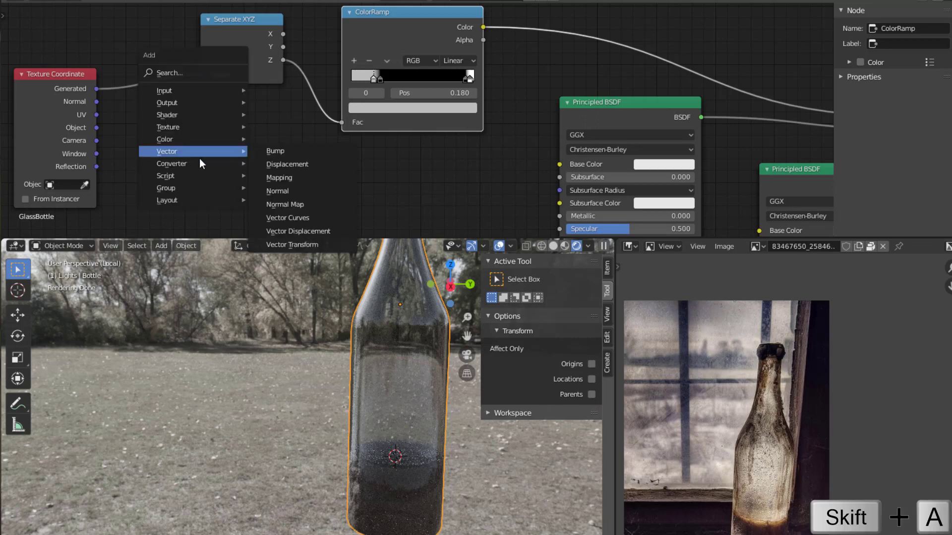
{"action": "mouse_move", "coordinate": [200, 164]}
{"action": "left_click", "coordinate": [285, 258]}
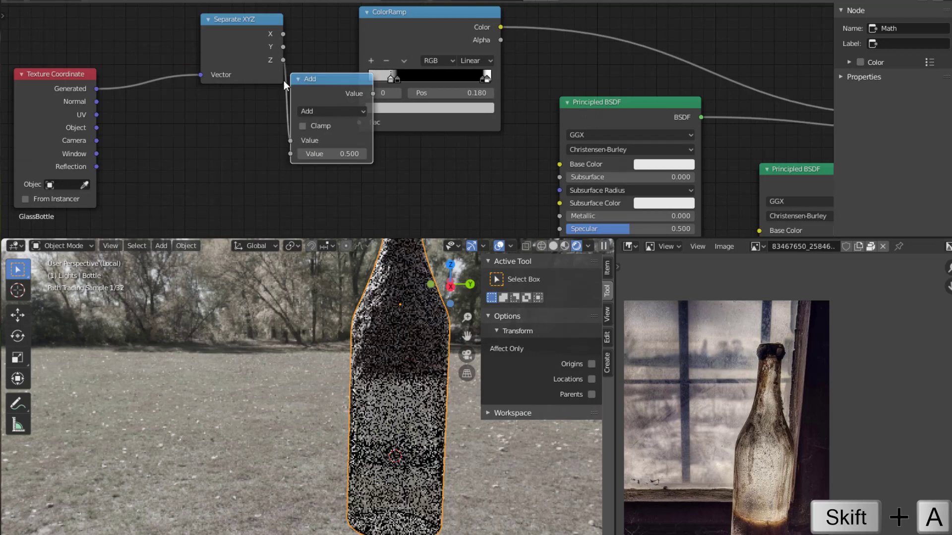
{"action": "left_click", "coordinate": [326, 124]}
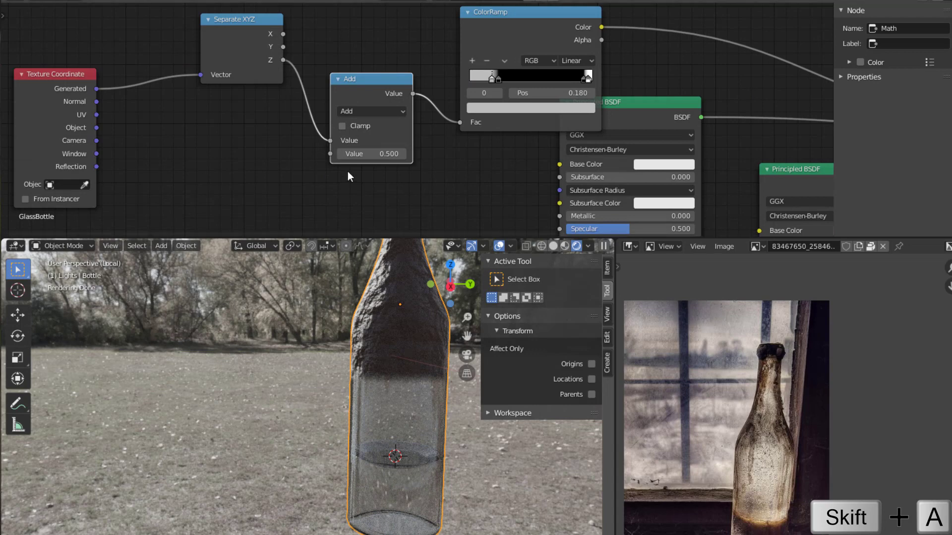
Duplicate the Add node, switch the copy to Multiply and connect its output to the Add node's second value.
{"action": "key", "text": "shift+d"}
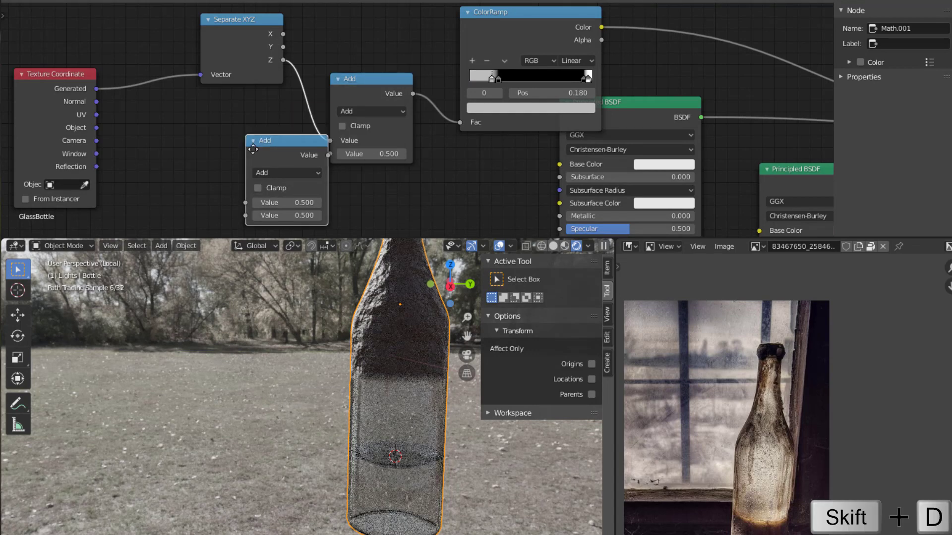
{"action": "left_click", "coordinate": [228, 149]}
{"action": "left_click", "coordinate": [236, 177]}
{"action": "left_click", "coordinate": [239, 247]}
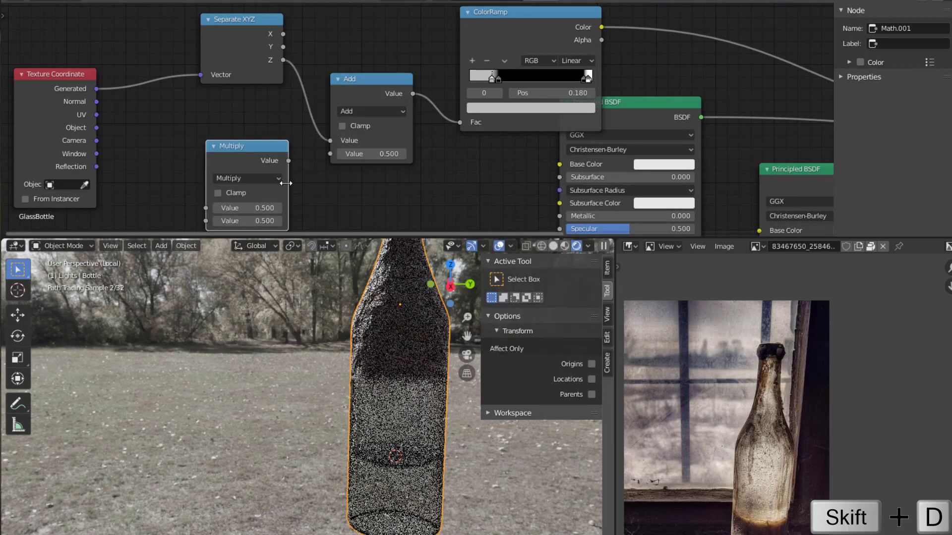
{"action": "left_click_drag", "start_coordinate": [339, 153], "coordinate": [339, 155]}
{"action": "middle_click_drag", "start_coordinate": [384, 182], "coordinate": [600, 124]}
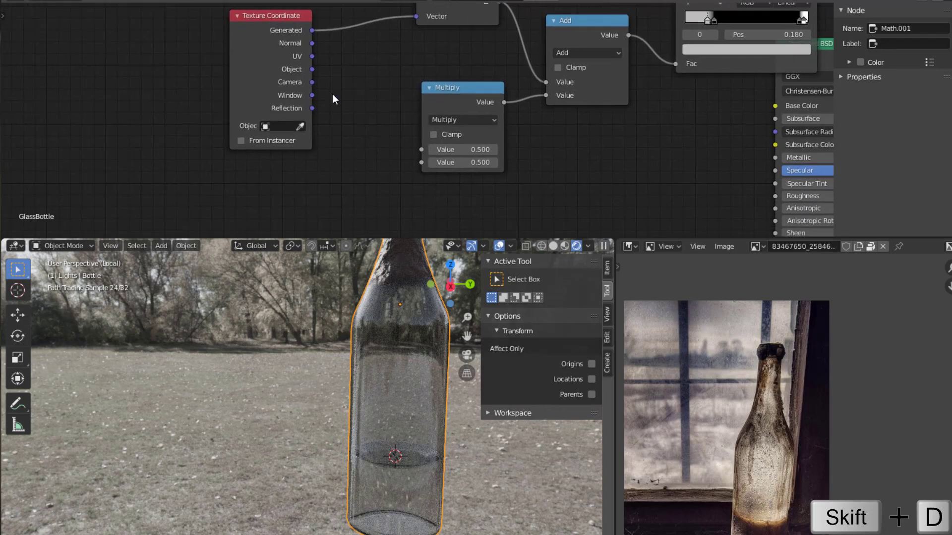
Add a Noise Texture driven by the Object coordinates and connect its Fac output to the Multiply node's first value.
{"action": "left_click_drag", "start_coordinate": [269, 80], "coordinate": [174, 92]}
{"action": "key", "text": "shift+a"}
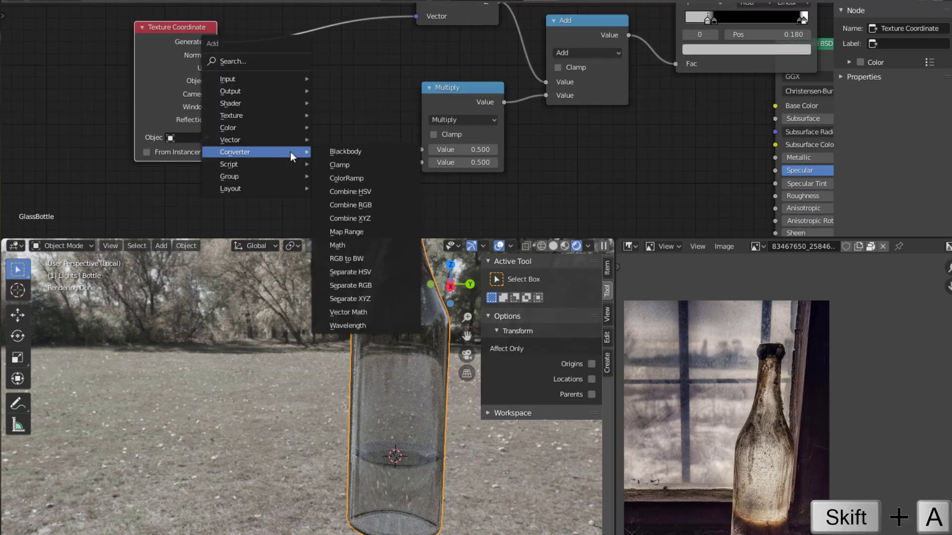
{"action": "mouse_move", "coordinate": [268, 115]}
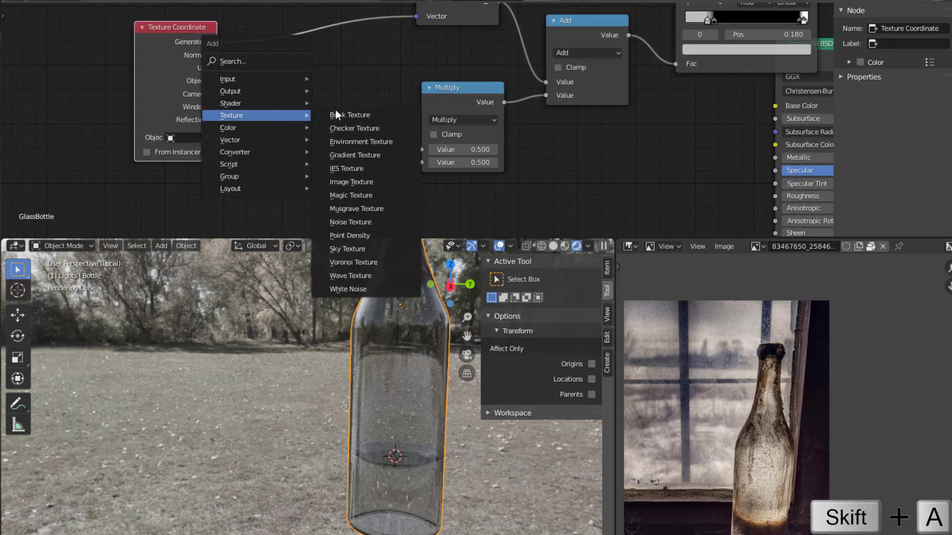
{"action": "left_click", "coordinate": [347, 221]}
{"action": "left_click_drag", "start_coordinate": [422, 148], "coordinate": [422, 149]}
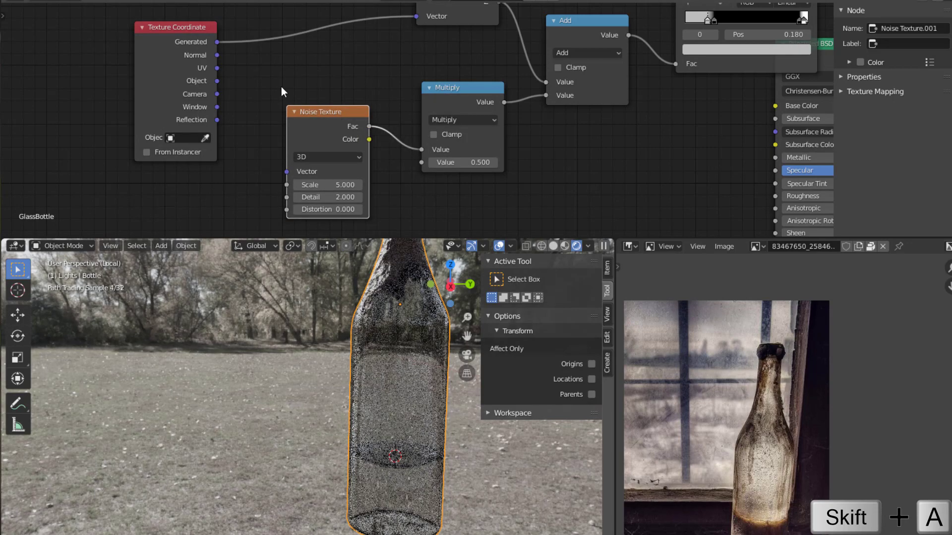
{"action": "left_click_drag", "start_coordinate": [218, 85], "coordinate": [289, 173]}
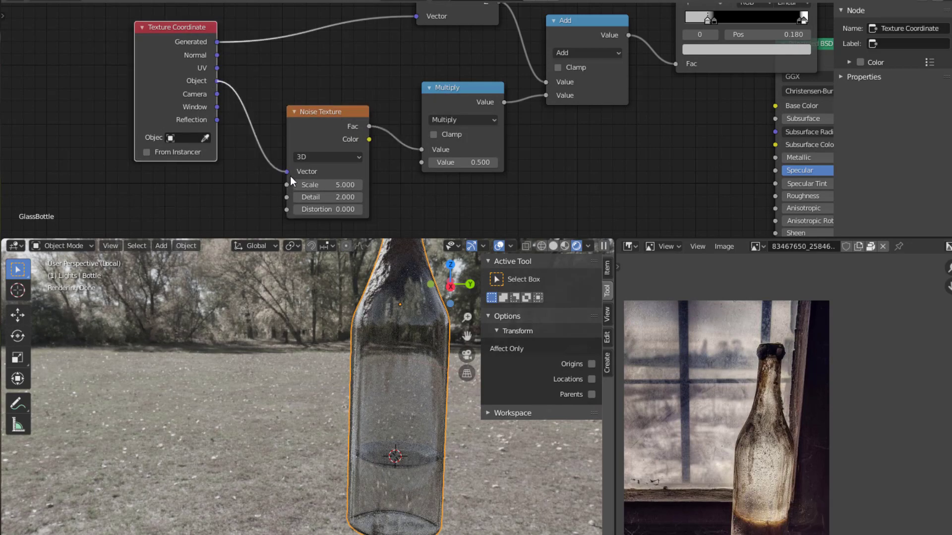
Set the Multiply value to 0.100 and the new Noise Texture's scale to 10.600, detail to 4.600 and distortion to 0.600.
{"action": "left_click", "coordinate": [432, 162]}
{"action": "left_click_drag", "start_coordinate": [433, 164], "coordinate": [427, 164]}
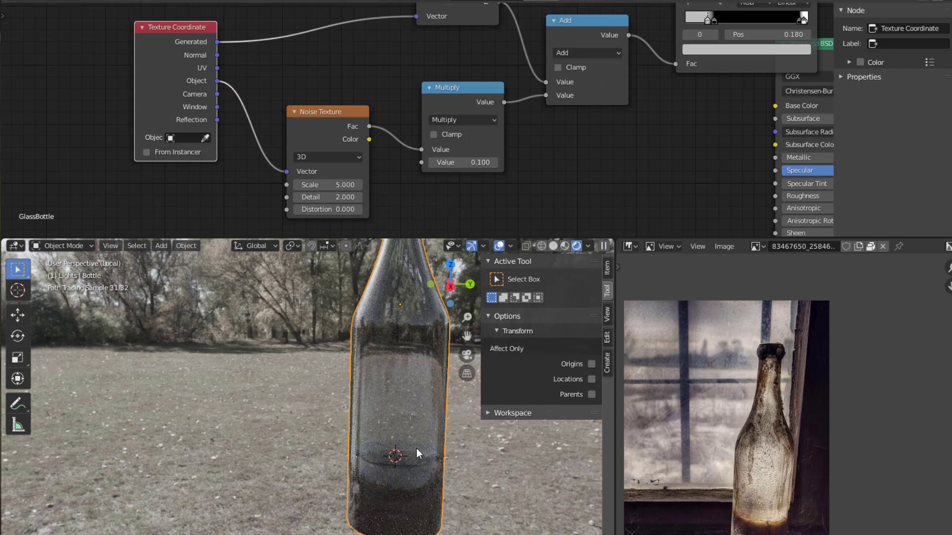
{"action": "left_click_drag", "start_coordinate": [323, 185], "coordinate": [347, 209]}
{"action": "scroll", "coordinate": [405, 409], "scroll_direction": "up", "scroll_amount": 1}
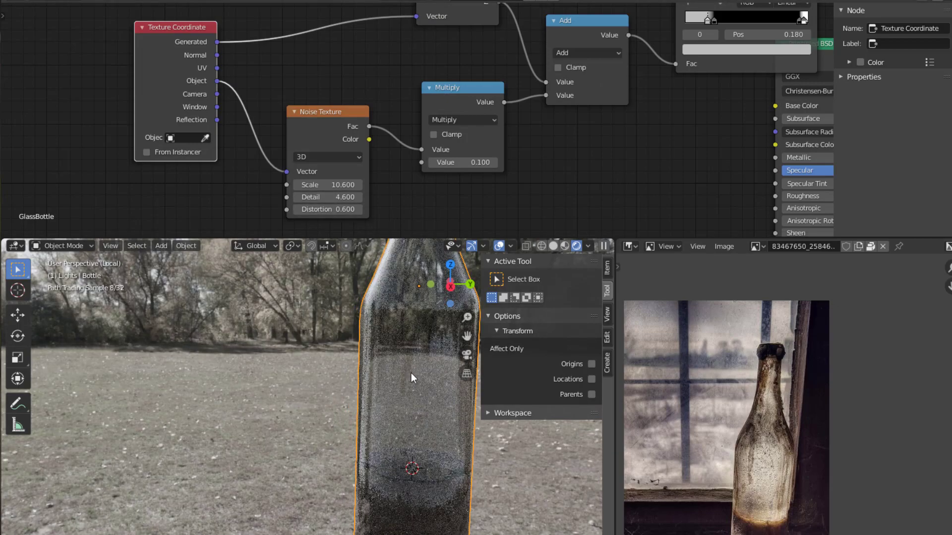
{"action": "scroll", "coordinate": [412, 373], "scroll_direction": "up", "scroll_amount": 4}
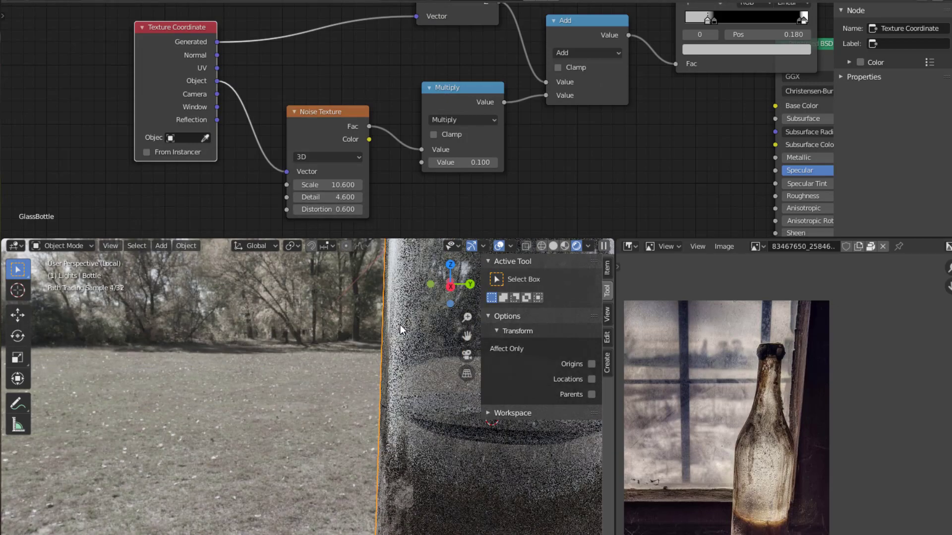
{"action": "middle_click_drag", "start_coordinate": [381, 318], "coordinate": [260, 288], "text": "shift"}
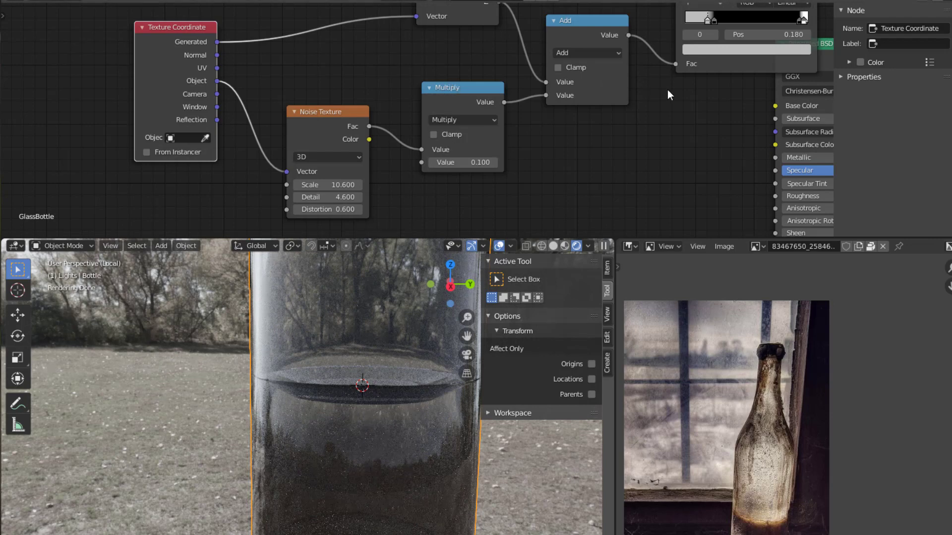
Move the ColorRamp's light grey stop to position 0.366 and the black stop next to it to 0.417.
{"action": "middle_click_drag", "start_coordinate": [667, 91], "coordinate": [503, 165]}
{"action": "left_click", "coordinate": [565, 101]}
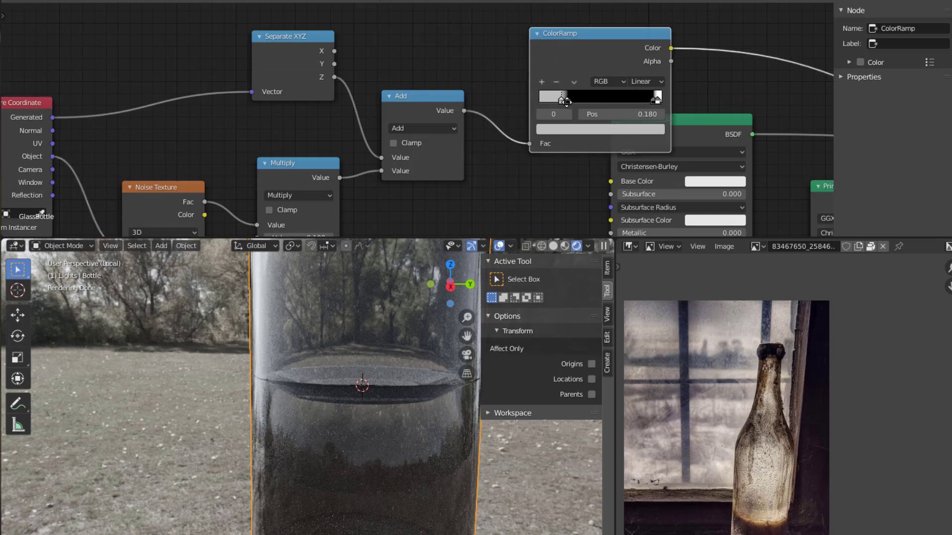
{"action": "mouse_move", "coordinate": [567, 102]}
{"action": "left_mouse_down"}
{"action": "mouse_move", "coordinate": [535, 107]}
{"action": "mouse_move", "coordinate": [551, 103]}
{"action": "left_mouse_up"}
{"action": "left_click_drag", "start_coordinate": [535, 103], "coordinate": [556, 102]}
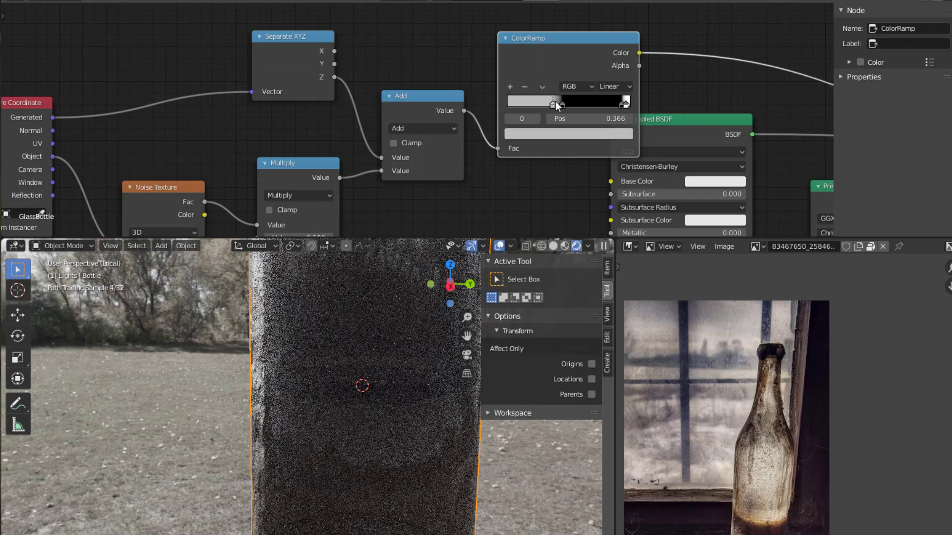
{"action": "scroll", "coordinate": [388, 295], "scroll_direction": "down", "scroll_amount": 4}
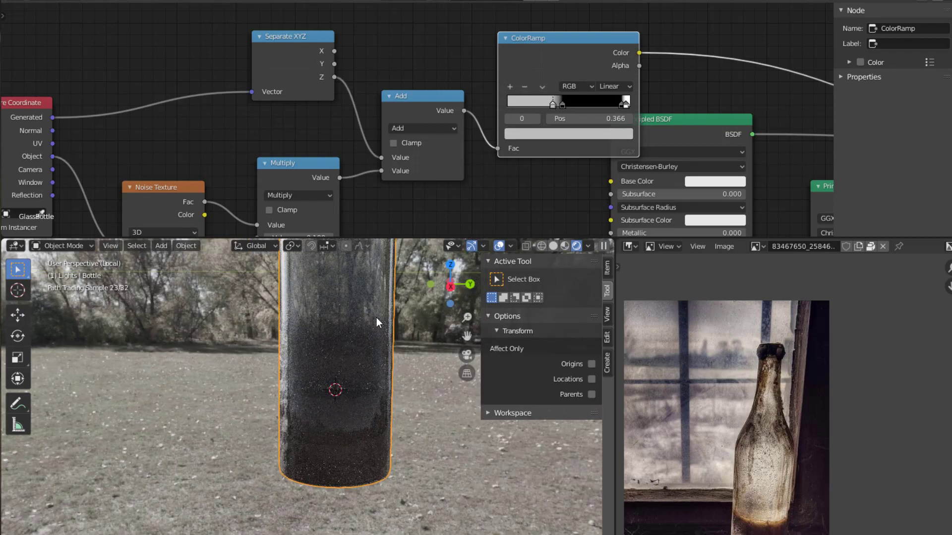
{"action": "left_click_drag", "start_coordinate": [561, 104], "coordinate": [557, 102]}
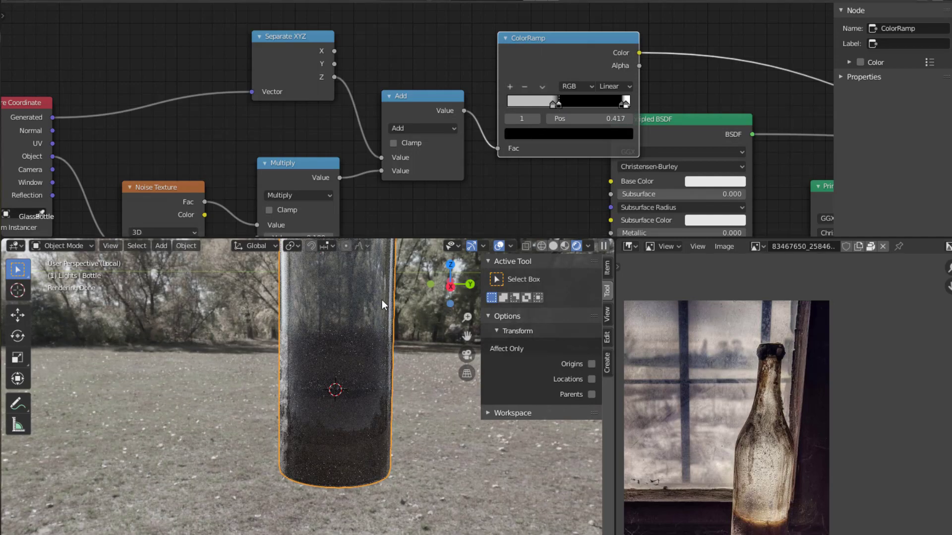
Set the Multiply node's second value to 0.040.
{"action": "scroll", "coordinate": [382, 300], "scroll_direction": "up", "scroll_amount": 1}
{"action": "middle_click_drag", "start_coordinate": [374, 171], "coordinate": [400, 108]}
{"action": "left_click", "coordinate": [342, 174]}
{"action": "type", "text": "0.04"}
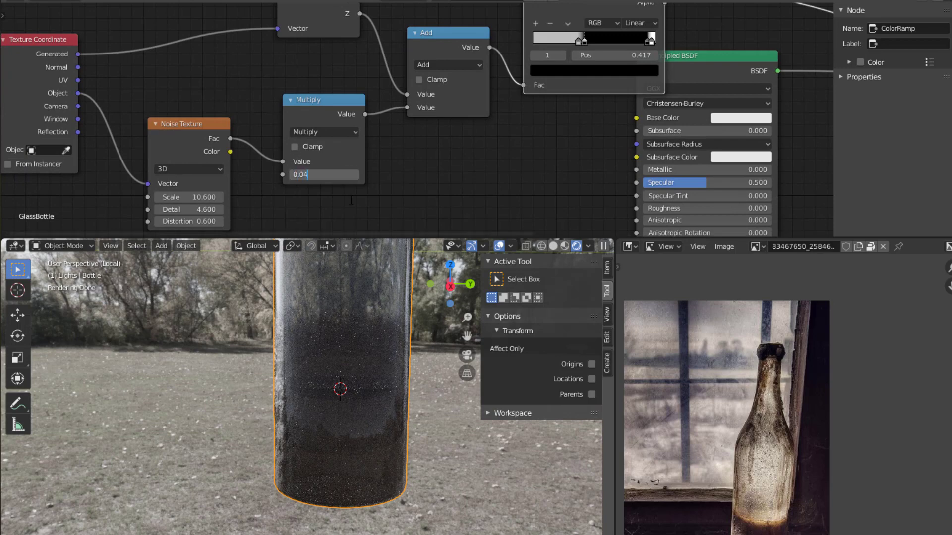
{"action": "key", "text": "Return"}
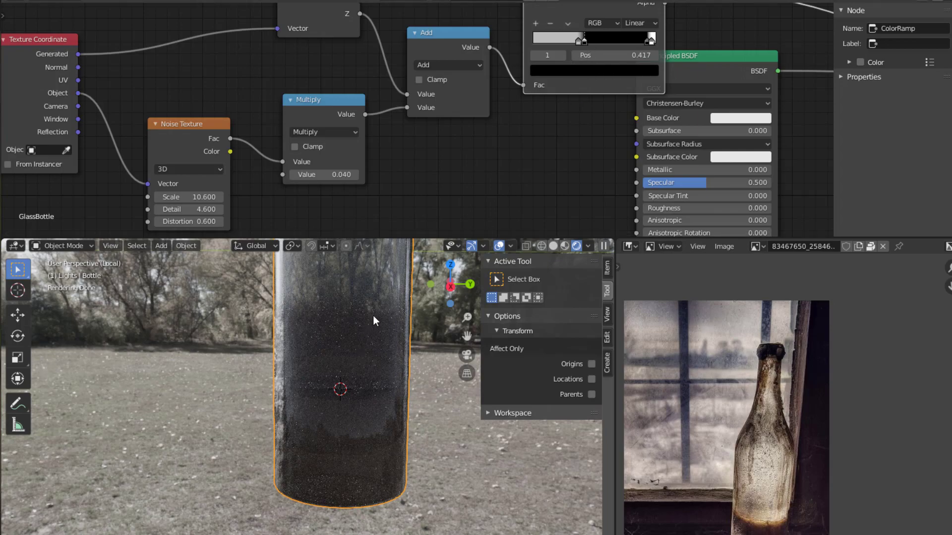
Refine the dirt on the bottle's rim by moving the ColorRamp's white stop to 0.986 and its neighbouring black stop to 0.941.
{"action": "mouse_move", "coordinate": [373, 315]}
{"action": "middle_mouse_down", "text": "shift"}
{"action": "mouse_move", "coordinate": [364, 464]}
{"action": "mouse_move", "coordinate": [367, 249]}
{"action": "mouse_move", "coordinate": [353, 382]}
{"action": "middle_mouse_up", "text": "shift"}
{"action": "scroll", "coordinate": [367, 281], "scroll_direction": "up", "scroll_amount": 2}
{"action": "scroll", "coordinate": [353, 383], "scroll_direction": "up", "scroll_amount": 1}
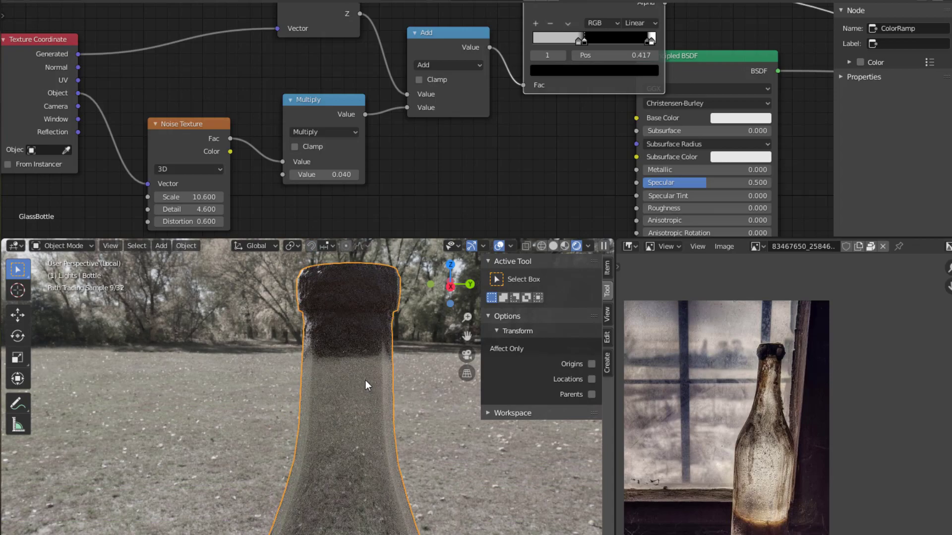
{"action": "left_click", "coordinate": [651, 39]}
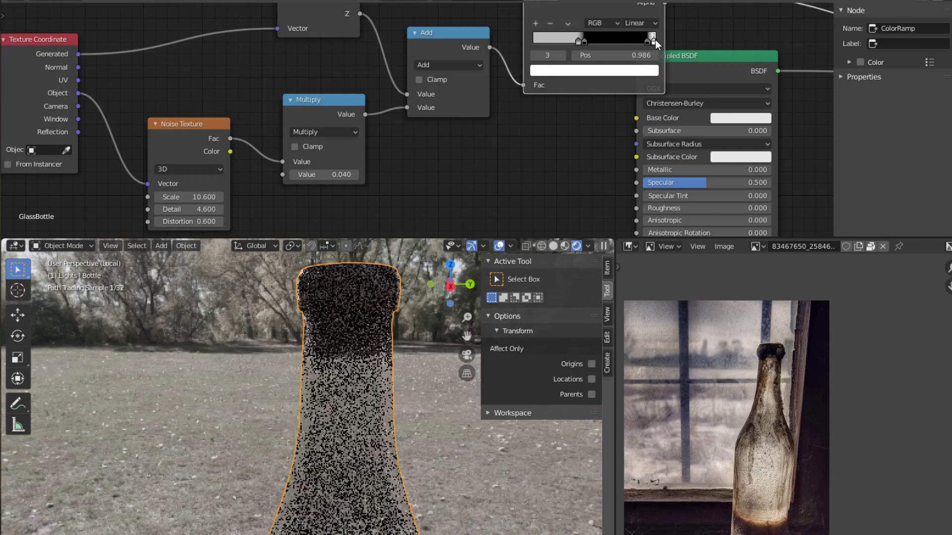
{"action": "left_click", "coordinate": [650, 40]}
{"action": "left_click_drag", "start_coordinate": [652, 42], "coordinate": [648, 40]}
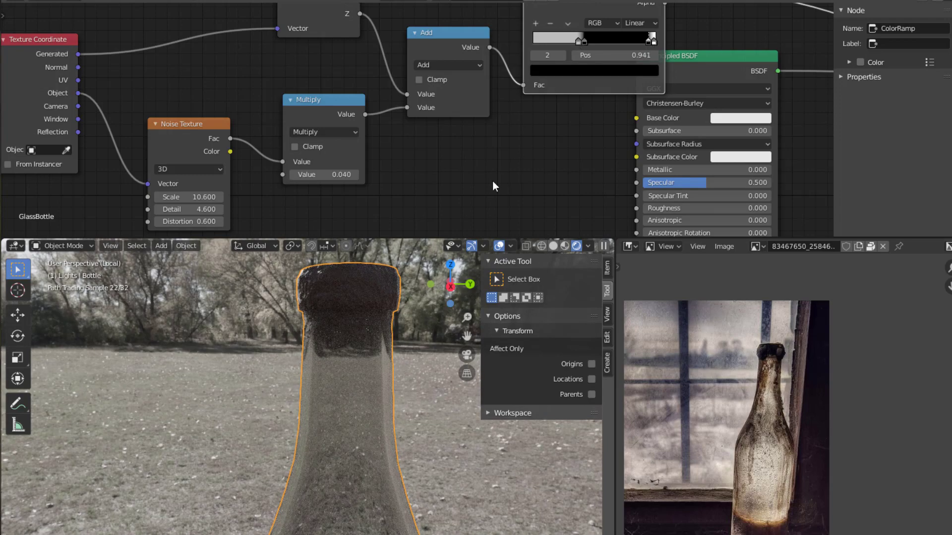
Lower the base dirt by moving the ColorRamp's light grey stop to 0.270 and the adjacent black stop just above it.
{"action": "scroll", "coordinate": [396, 332], "scroll_direction": "down", "scroll_amount": 5}
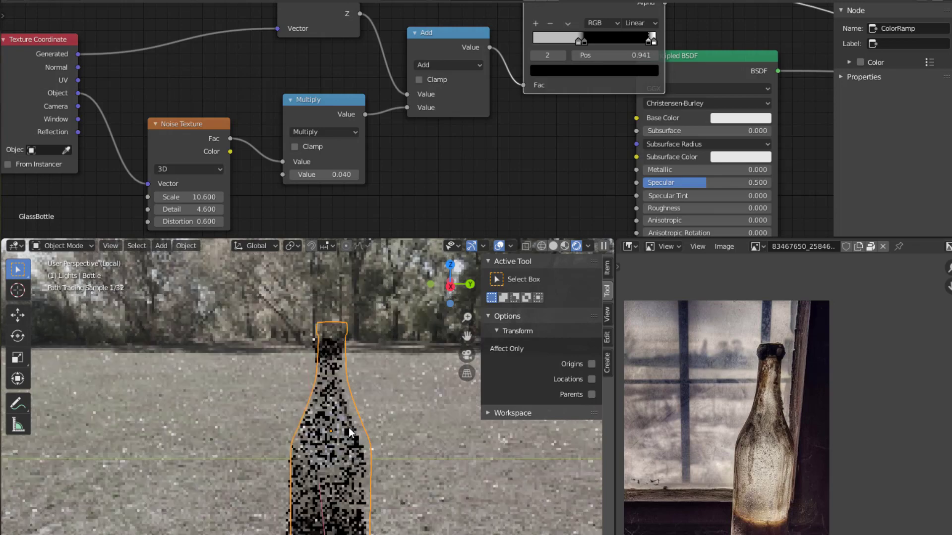
{"action": "middle_click_drag", "start_coordinate": [348, 427], "coordinate": [346, 357], "text": "shift"}
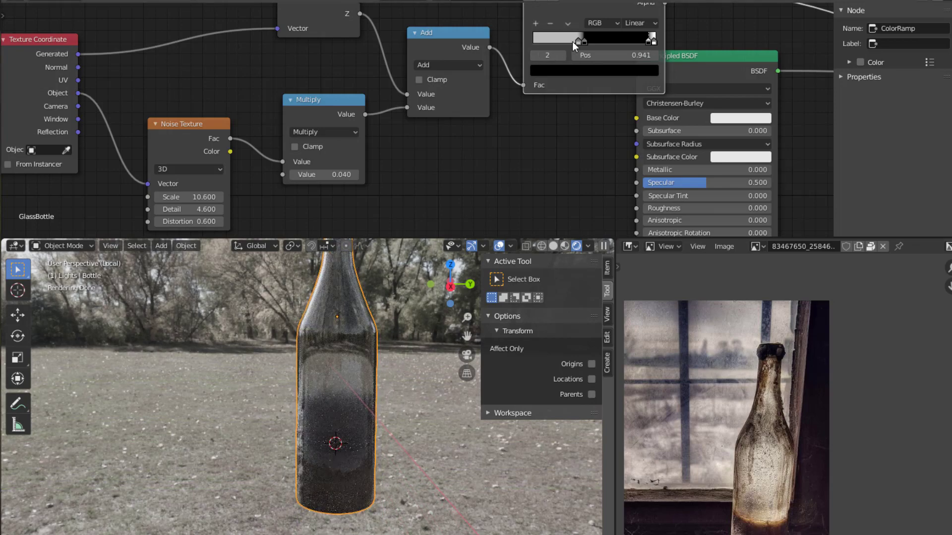
{"action": "left_click_drag", "start_coordinate": [578, 41], "coordinate": [574, 43]}
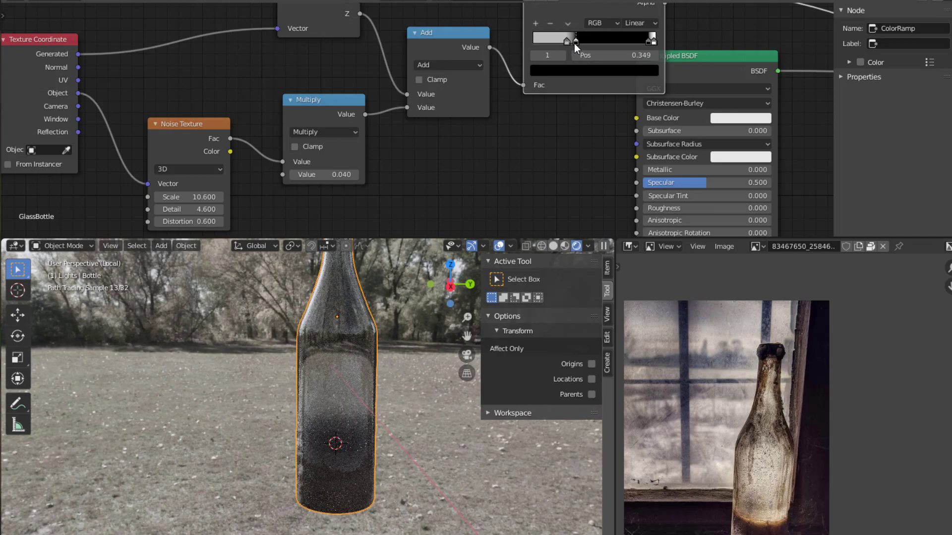
{"action": "left_click", "coordinate": [568, 42]}
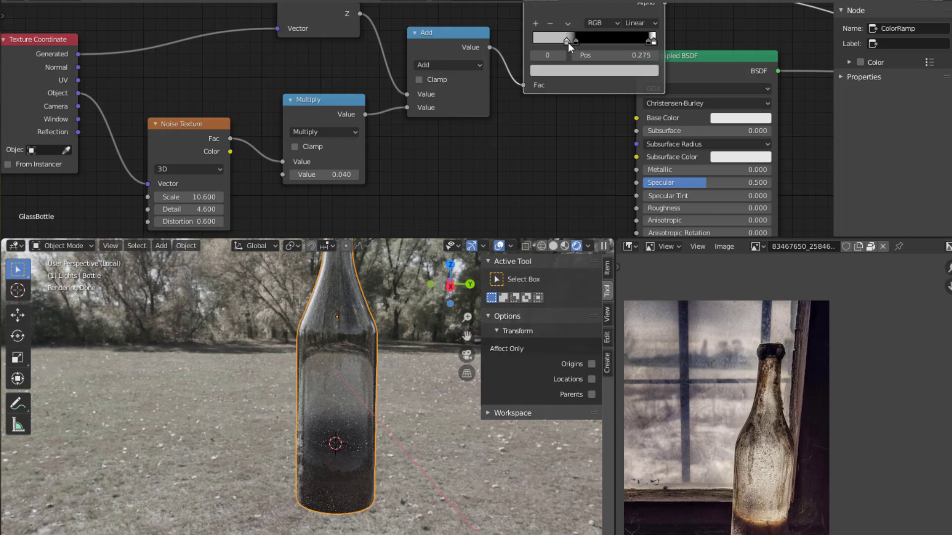
{"action": "left_click_drag", "start_coordinate": [568, 43], "coordinate": [569, 40]}
{"action": "scroll", "coordinate": [373, 355], "scroll_direction": "down", "scroll_amount": 2}
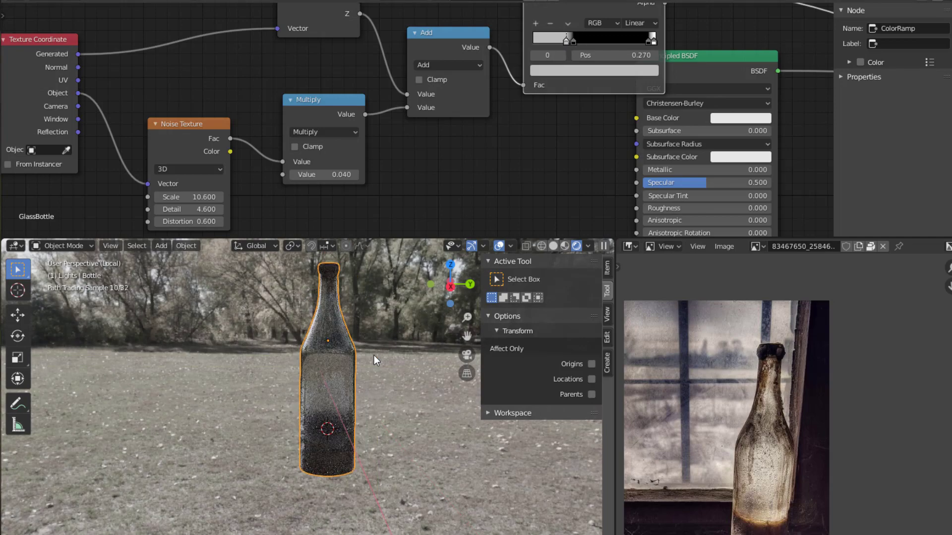
{"action": "scroll", "coordinate": [682, 442], "scroll_direction": "down", "scroll_amount": 2}
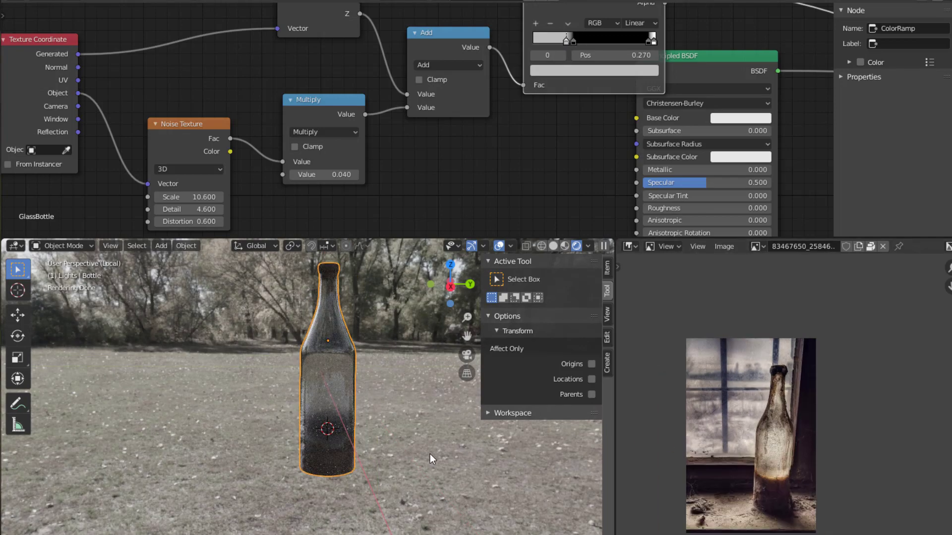
{"action": "scroll", "coordinate": [429, 454], "scroll_direction": "up", "scroll_amount": 1}
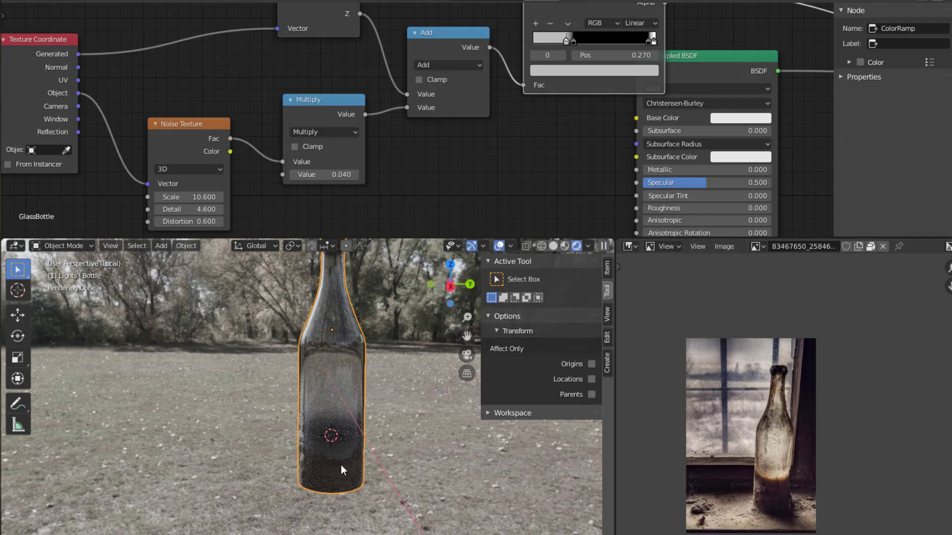
{"action": "scroll", "coordinate": [366, 421], "scroll_direction": "down", "scroll_amount": 1}
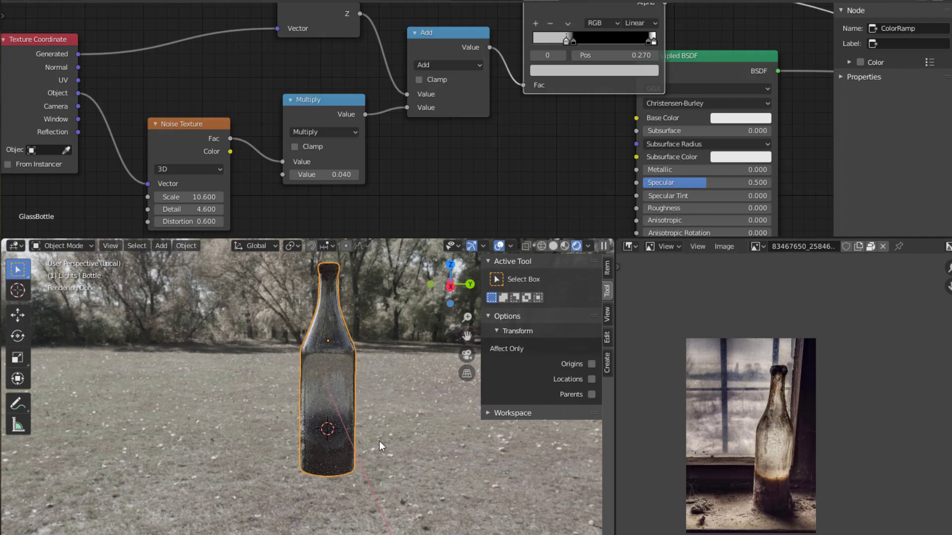
Show the bottle in solid shading, enter mesh editing and turn on X-ray to see its inner faces.
{"action": "scroll", "coordinate": [385, 444], "scroll_direction": "up", "scroll_amount": 3}
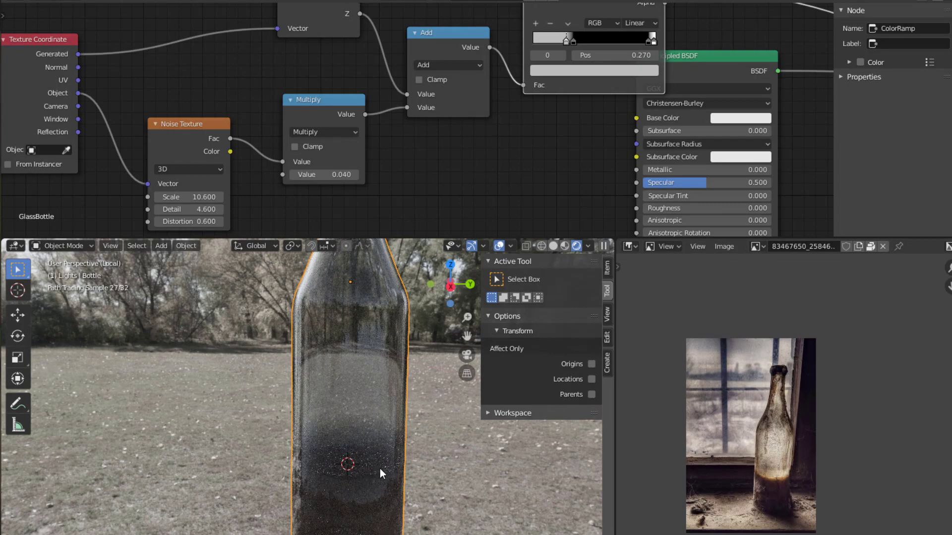
{"action": "scroll", "coordinate": [380, 468], "scroll_direction": "down", "scroll_amount": 2}
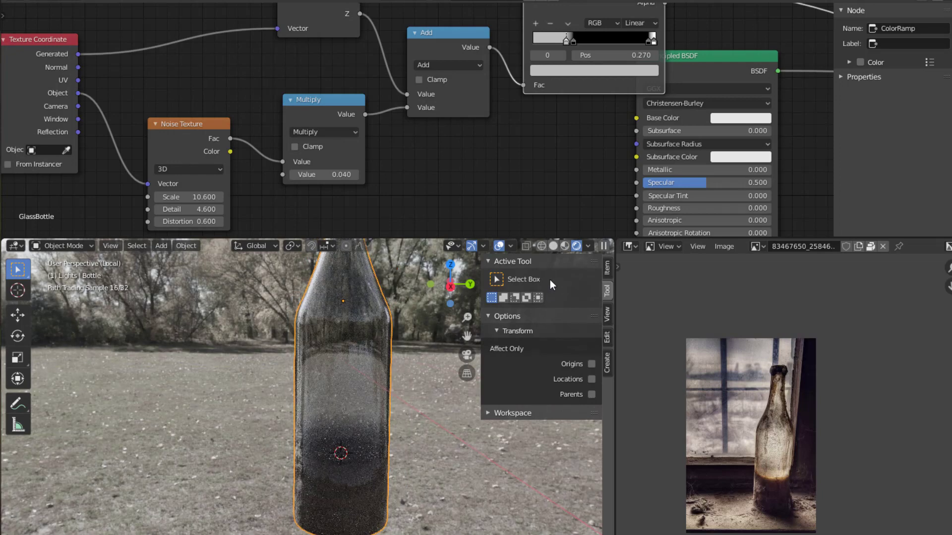
{"action": "left_click", "coordinate": [553, 246]}
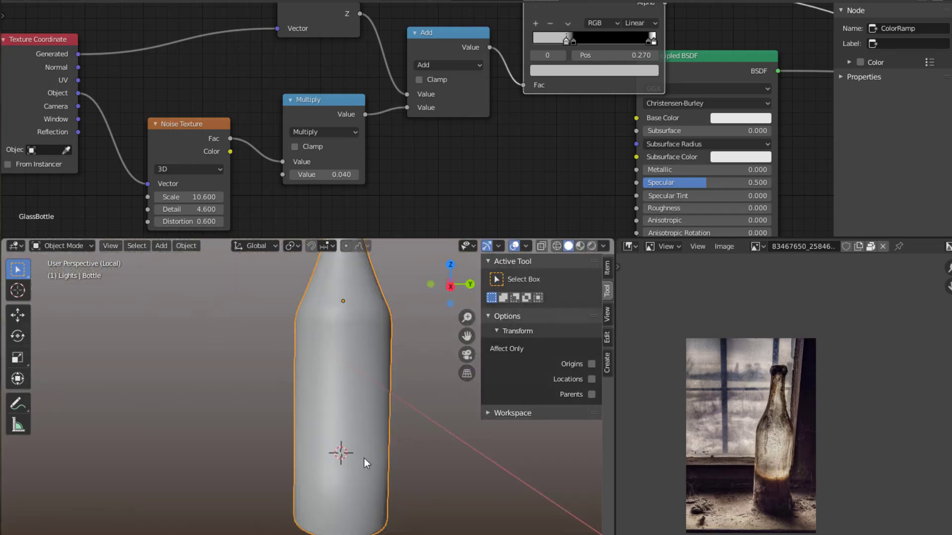
{"action": "key", "text": "Tab"}
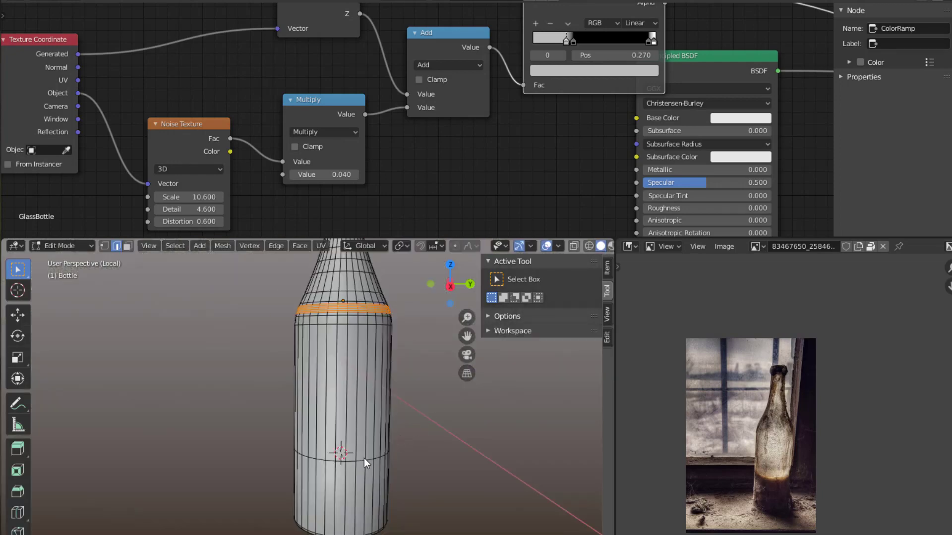
{"action": "left_click", "coordinate": [573, 245]}
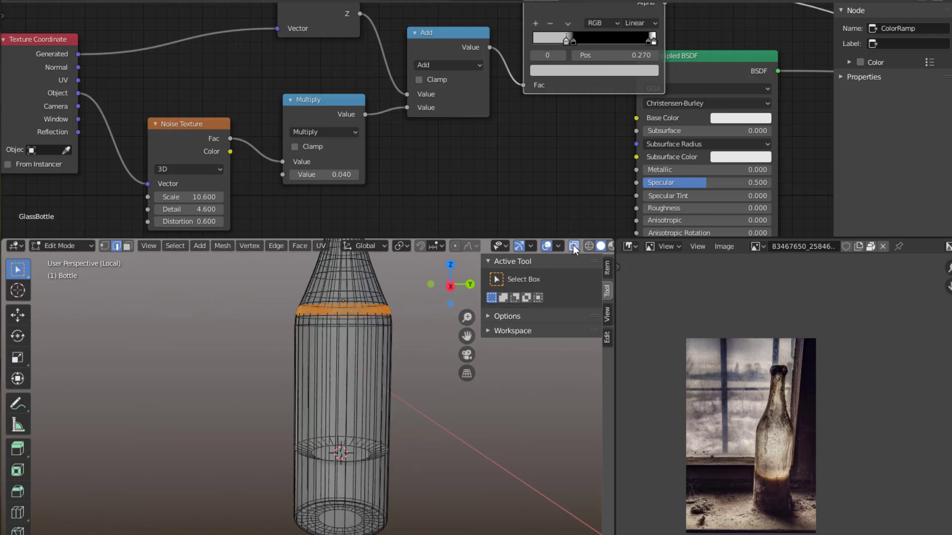
{"action": "middle_click_drag", "start_coordinate": [360, 462], "coordinate": [355, 473]}
{"action": "scroll", "coordinate": [354, 472], "scroll_direction": "up", "scroll_amount": 2}
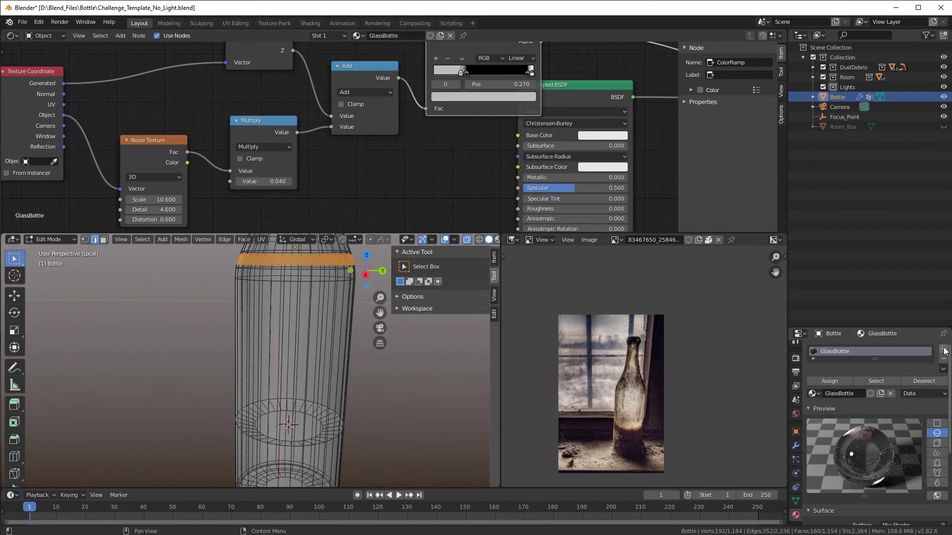
Add a second material slot to the bottle with a new material named InsideBottle.
{"action": "left_click", "coordinate": [943, 350]}
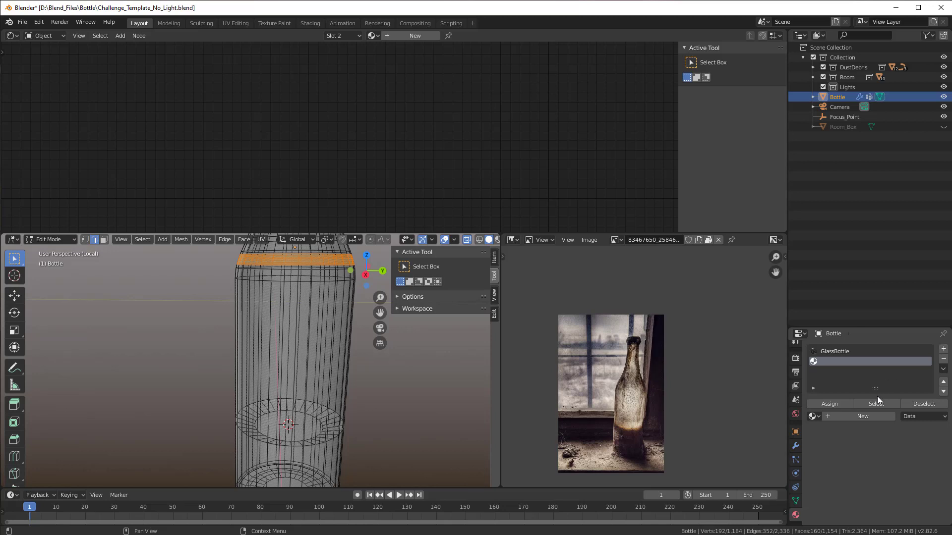
{"action": "left_click", "coordinate": [856, 416]}
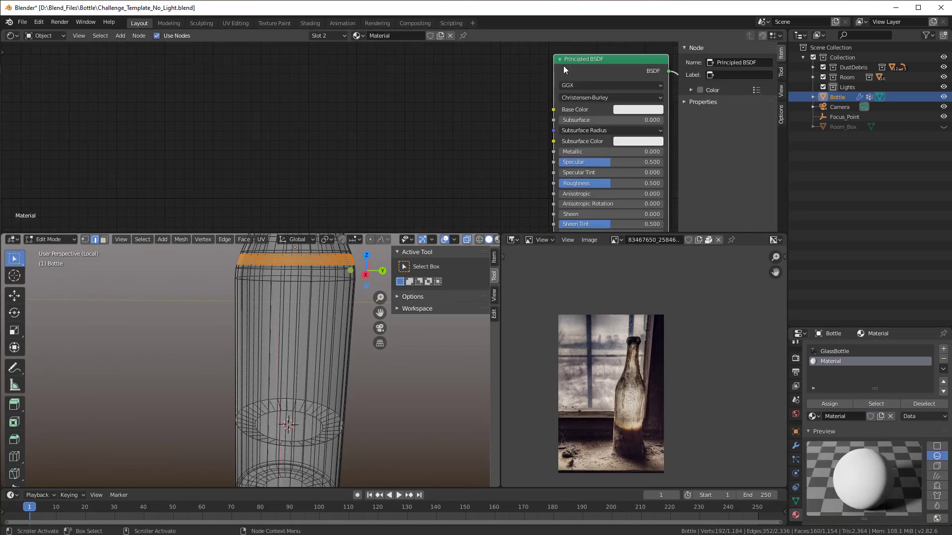
{"action": "left_click_drag", "start_coordinate": [591, 64], "coordinate": [357, 75]}
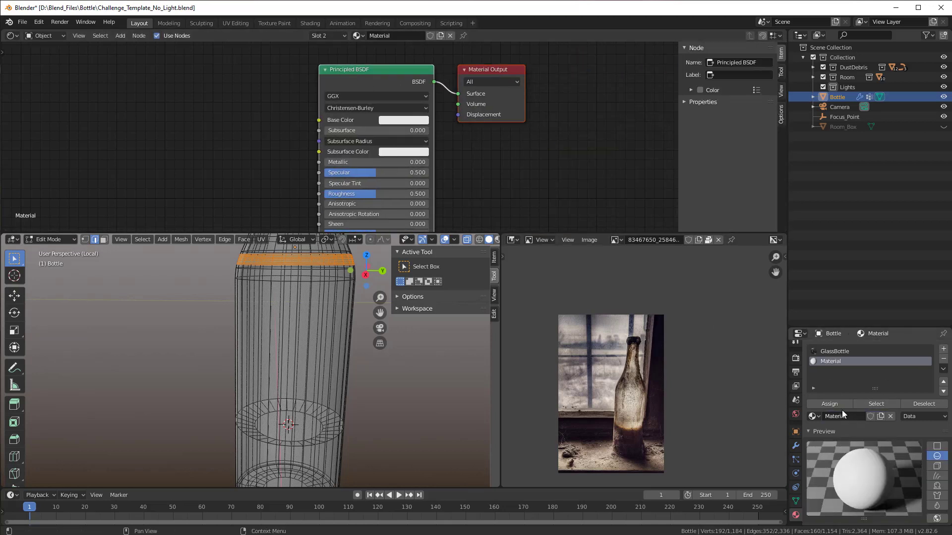
{"action": "type", "text": "InsideBottle"}
{"action": "key", "text": "Return"}
Clear the selection, switch to face selection and select the central face of the horizontal disc inside the bottle.
{"action": "scroll", "coordinate": [337, 422], "scroll_direction": "up", "scroll_amount": 2}
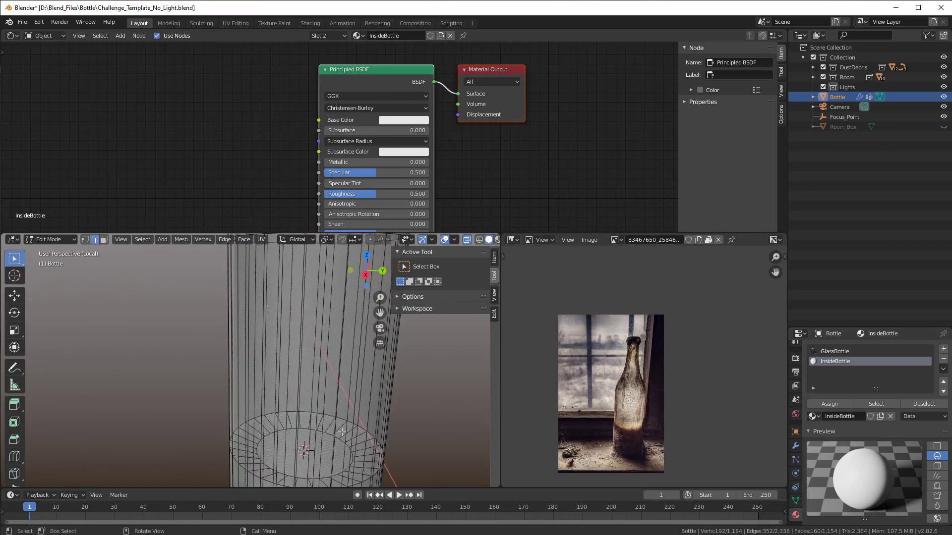
{"action": "middle_click_drag", "start_coordinate": [342, 432], "coordinate": [101, 289], "text": "shift"}
{"action": "key", "text": "alt+a"}
{"action": "left_click", "coordinate": [104, 239]}
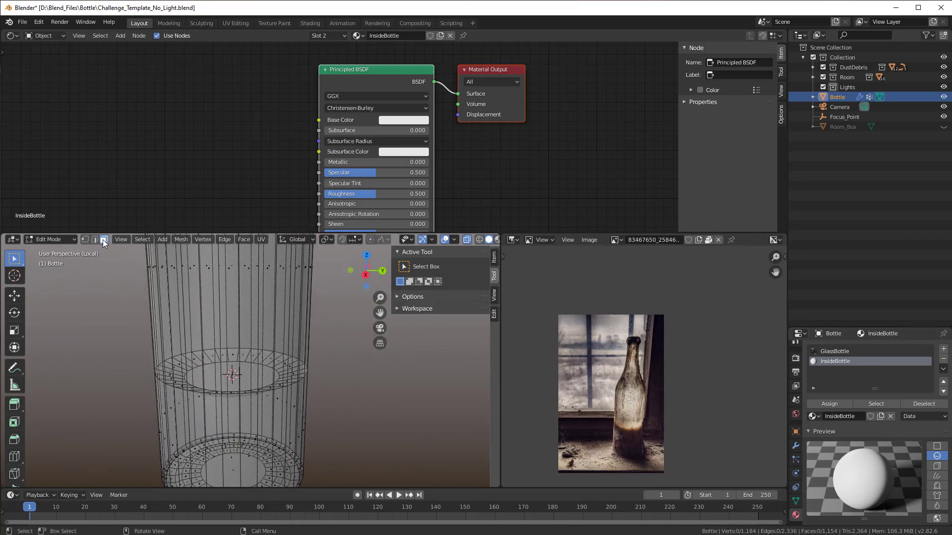
{"action": "middle_click_drag", "start_coordinate": [210, 340], "coordinate": [233, 411]}
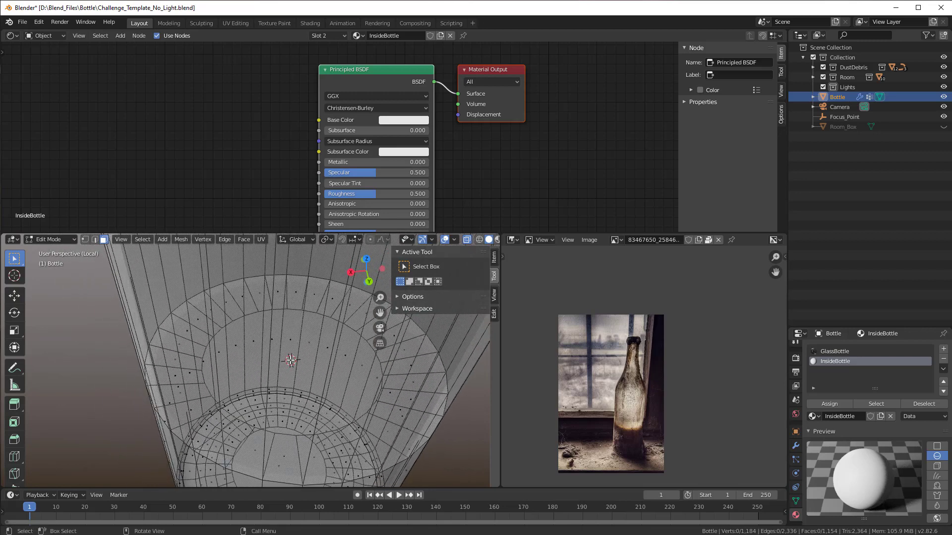
{"action": "left_click", "coordinate": [303, 413]}
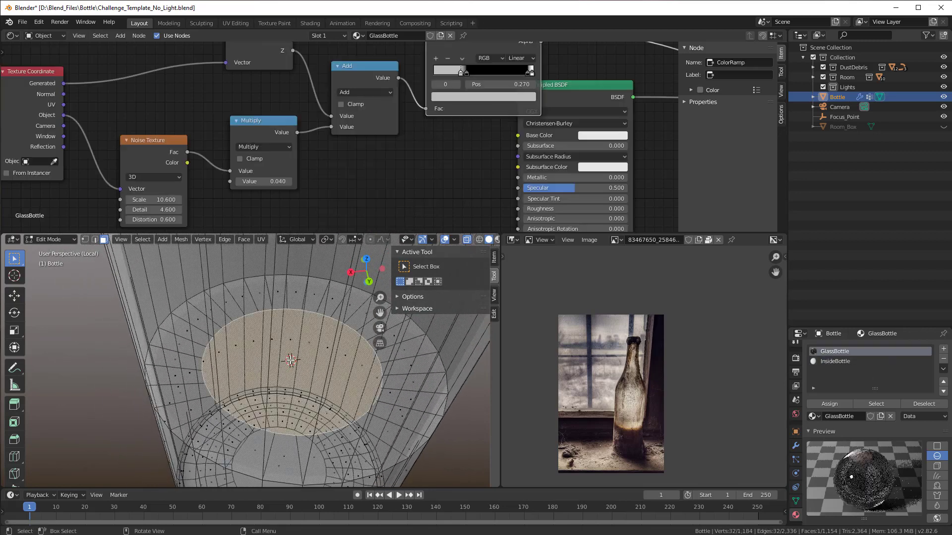
{"action": "left_click", "coordinate": [398, 416], "text": "alt+shift"}
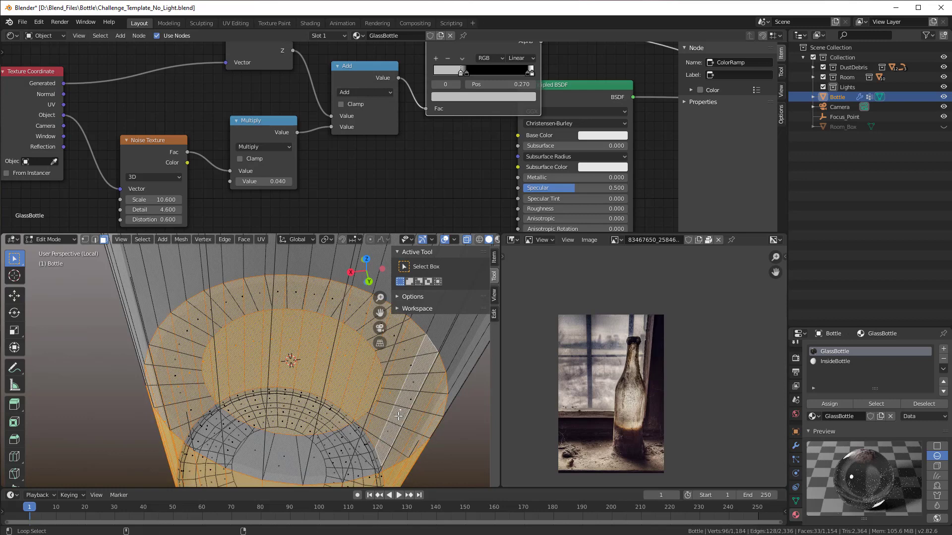
{"action": "middle_click_drag", "start_coordinate": [398, 416], "coordinate": [360, 396]}
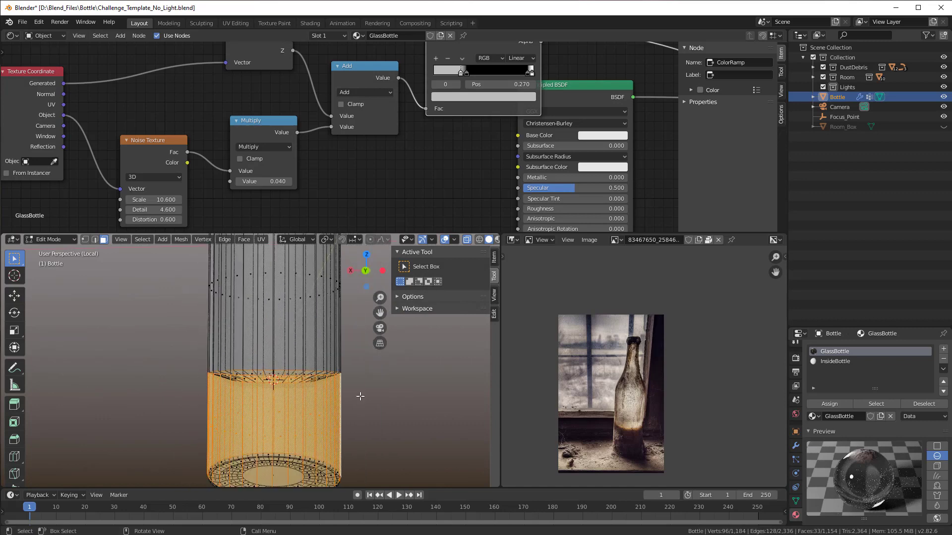
{"action": "left_click", "coordinate": [311, 429]}
Extend the selection from the inner disc's central face to the ring of faces around it.
{"action": "middle_click_drag", "start_coordinate": [324, 421], "coordinate": [311, 462]}
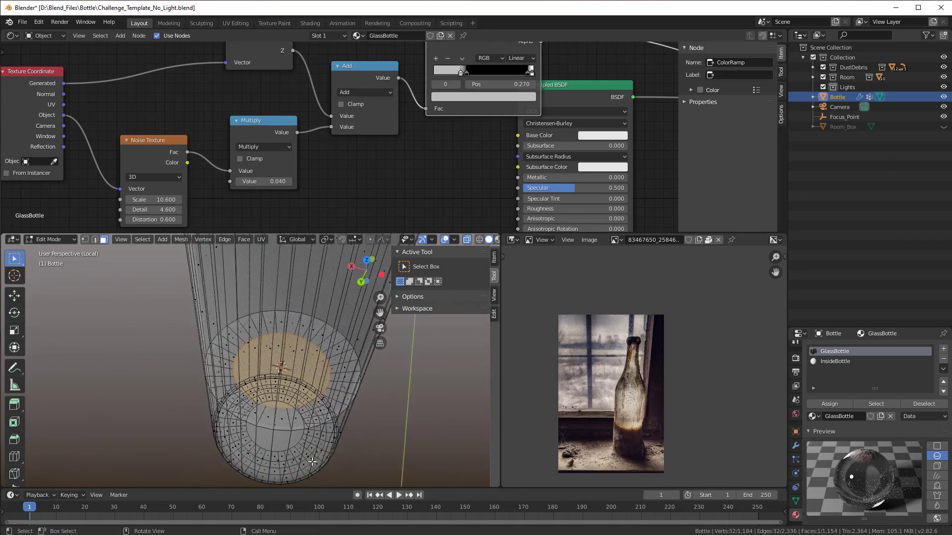
{"action": "scroll", "coordinate": [312, 462], "scroll_direction": "up", "scroll_amount": 3}
{"action": "middle_click_drag", "start_coordinate": [409, 434], "coordinate": [399, 423]}
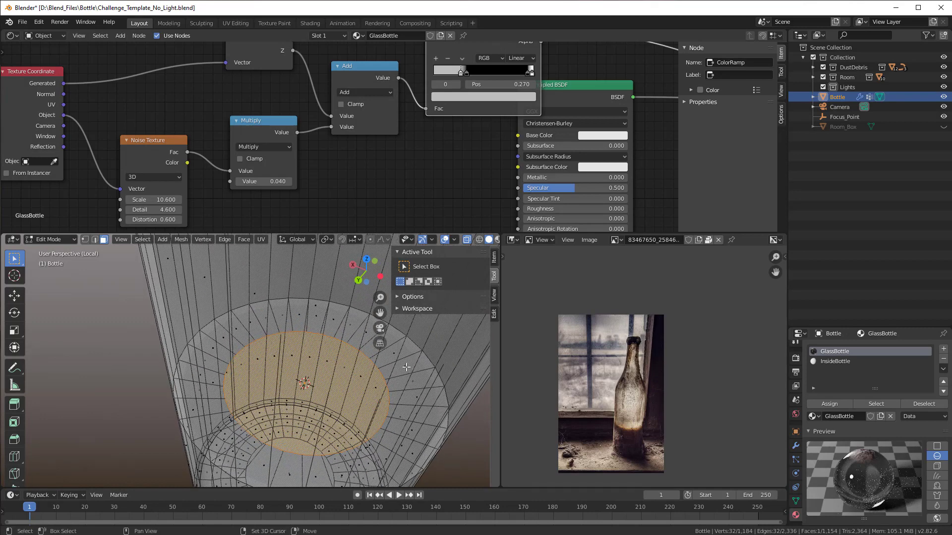
{"action": "key", "text": "ctrl+KP_Add"}
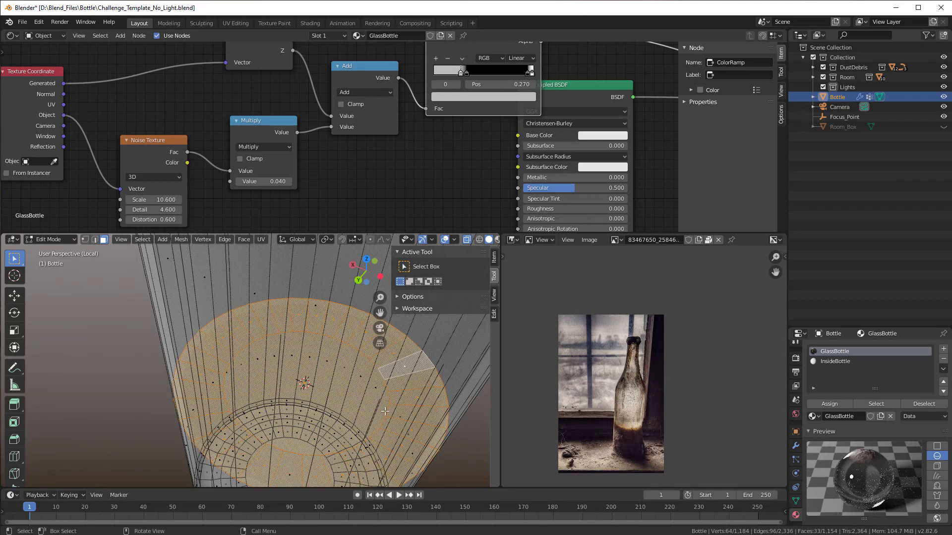
{"action": "middle_click_drag", "start_coordinate": [407, 368], "coordinate": [340, 300]}
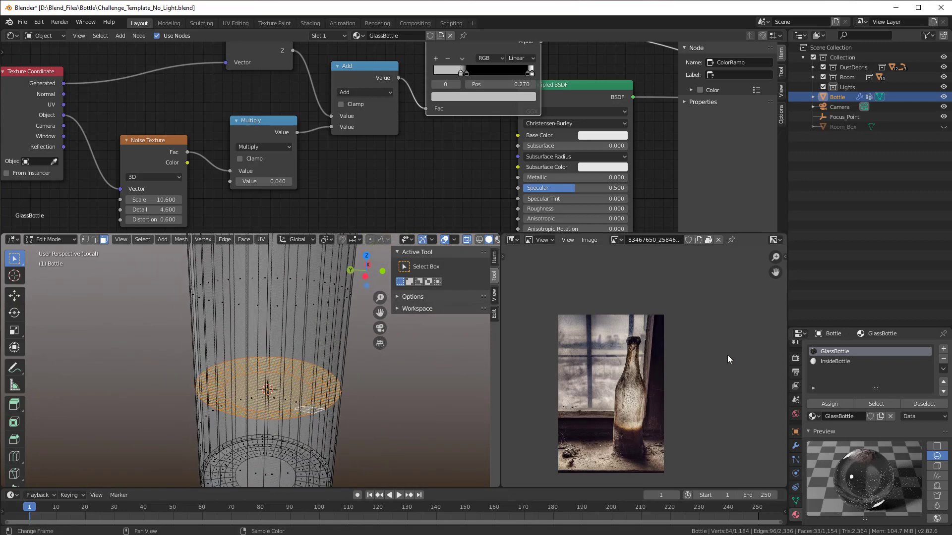
Assign the InsideBottle material to the selected disc faces and return to Object Mode.
{"action": "left_click", "coordinate": [825, 361]}
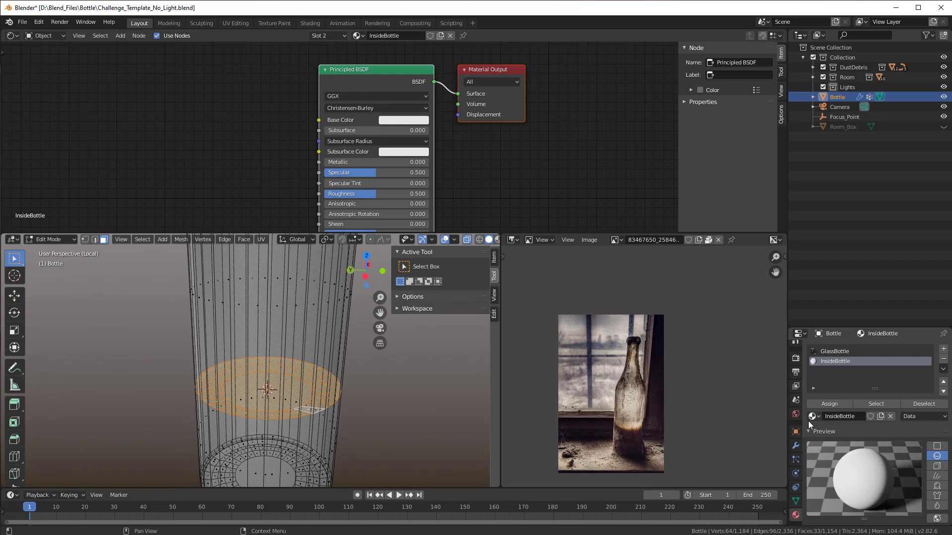
{"action": "left_click", "coordinate": [825, 403]}
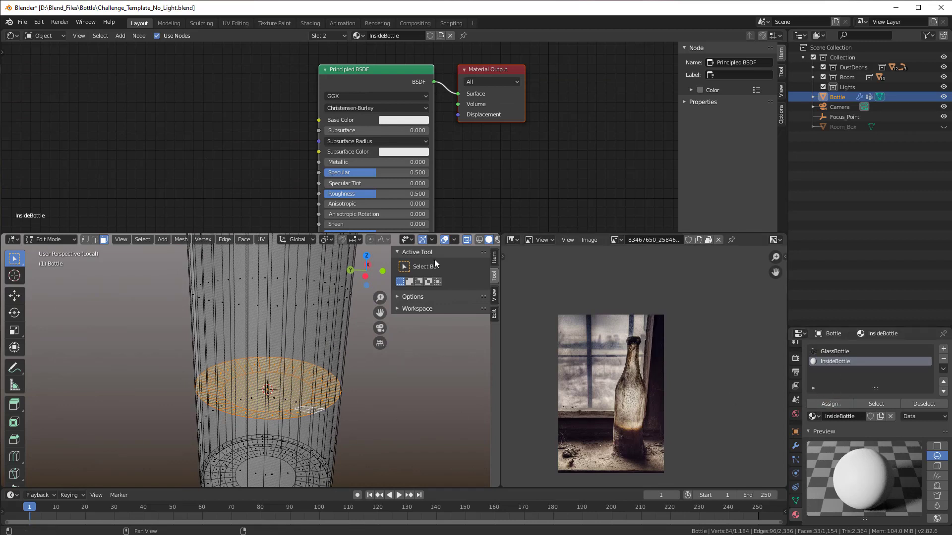
{"action": "key", "text": "Tab"}
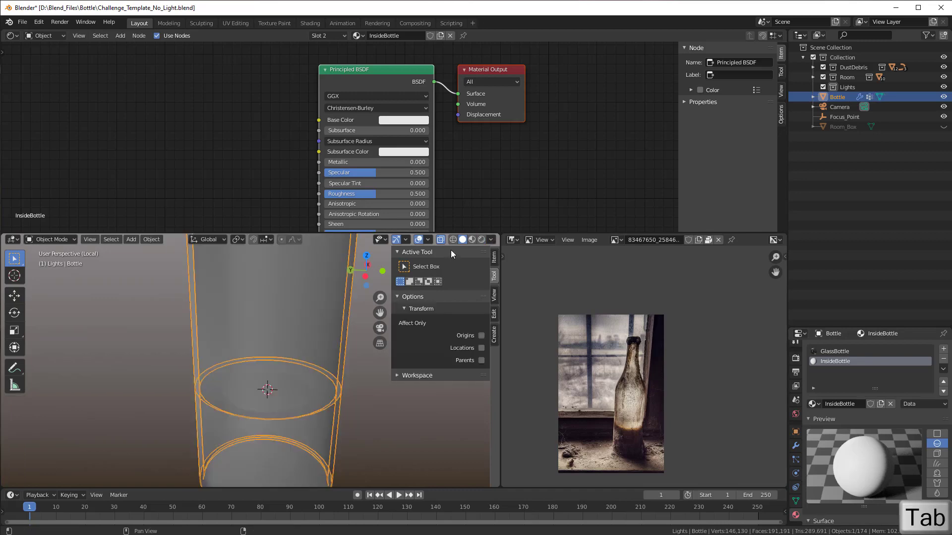
Turn off X-ray and preview the bottle's dirt surface in rendered shading.
{"action": "left_click", "coordinate": [440, 240]}
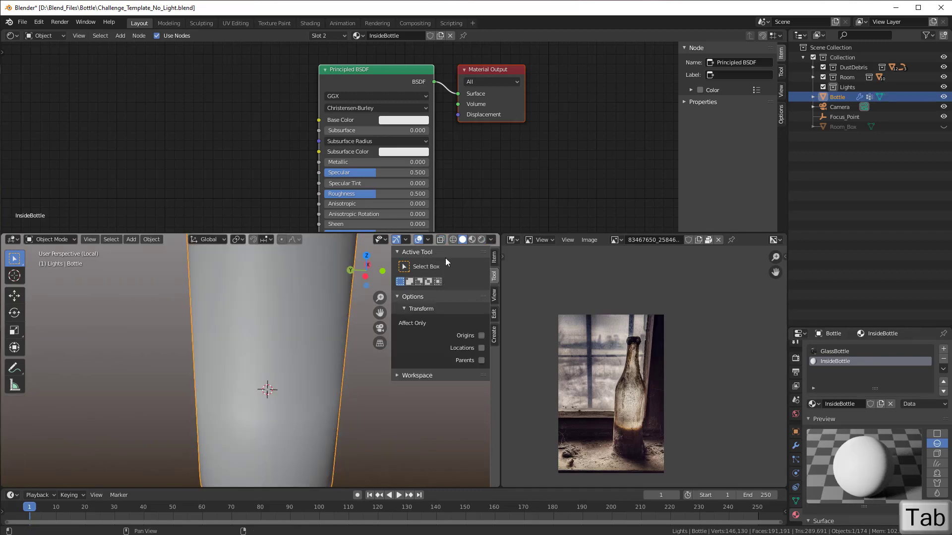
{"action": "left_click", "coordinate": [481, 240]}
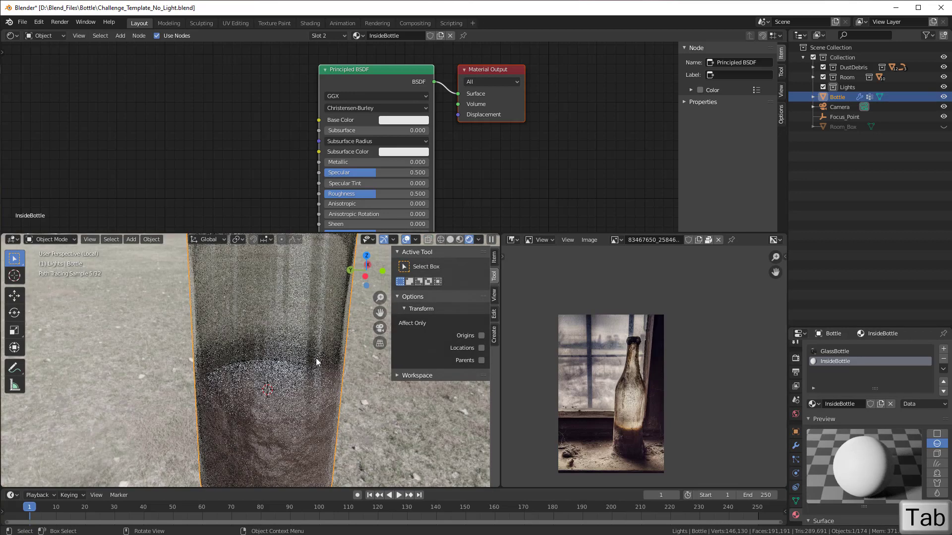
{"action": "scroll", "coordinate": [268, 406], "scroll_direction": "down", "scroll_amount": 1}
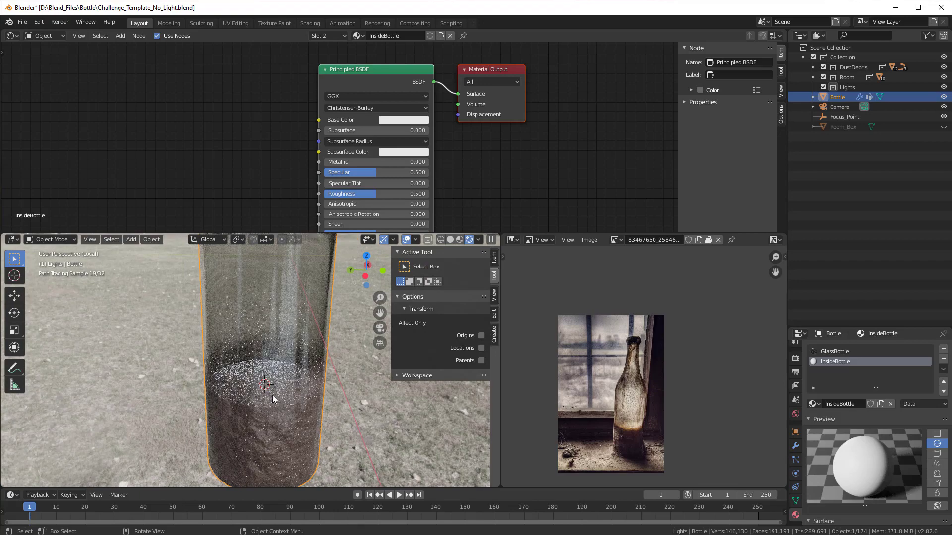
{"action": "scroll", "coordinate": [274, 394], "scroll_direction": "down", "scroll_amount": 1}
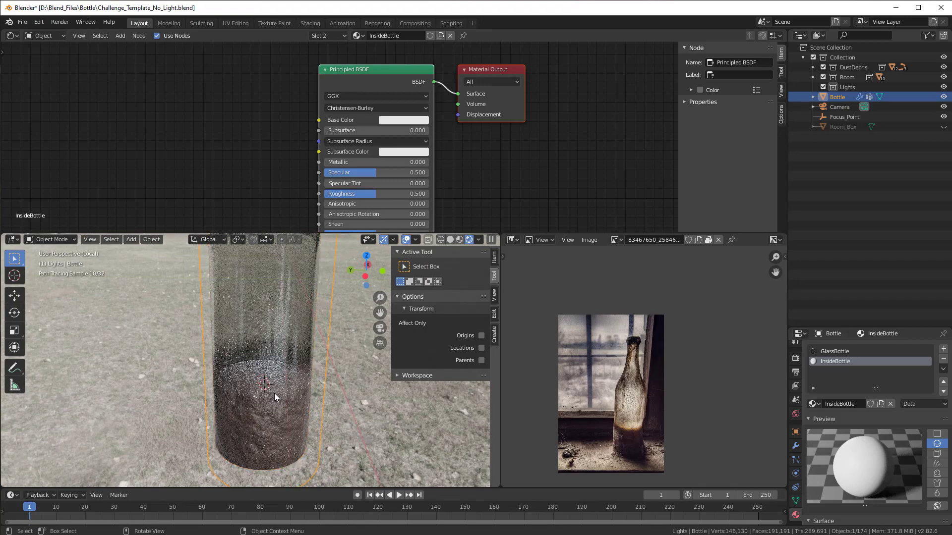
{"action": "scroll", "coordinate": [274, 394], "scroll_direction": "up", "scroll_amount": 1}
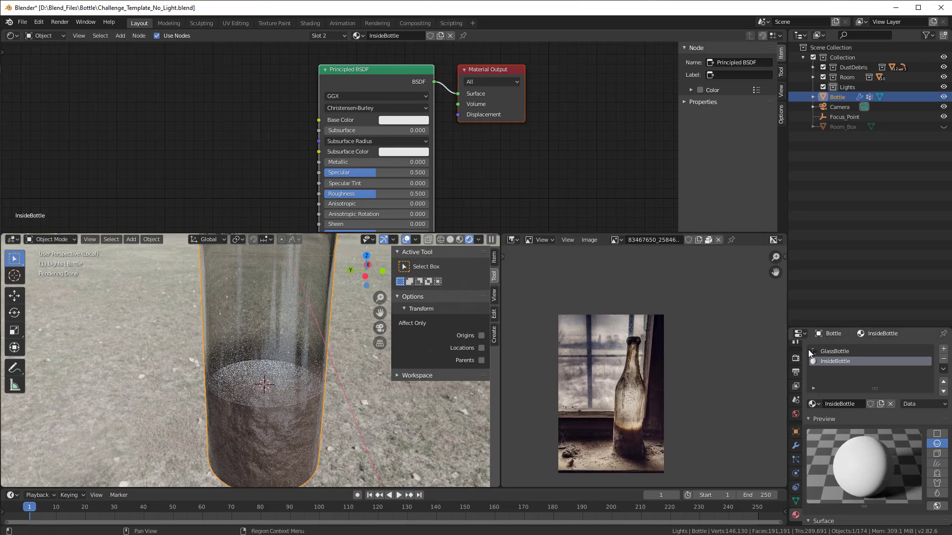
Set the Bump node's strength to 0.192 in the GlassBottle material.
{"action": "left_click", "coordinate": [835, 351]}
{"action": "middle_click_drag", "start_coordinate": [479, 180], "coordinate": [380, 103]}
{"action": "left_click_drag", "start_coordinate": [459, 153], "coordinate": [411, 164]}
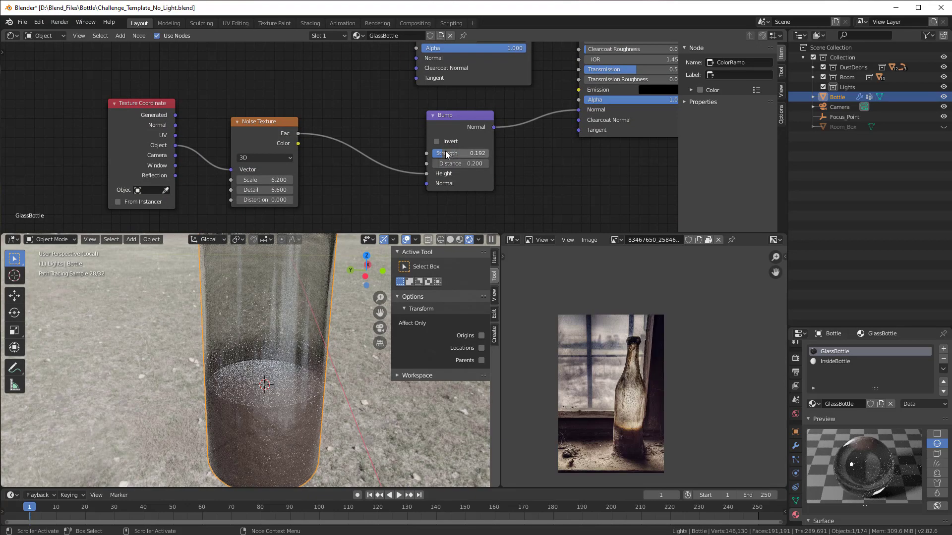
{"action": "scroll", "coordinate": [328, 355], "scroll_direction": "down", "scroll_amount": 4}
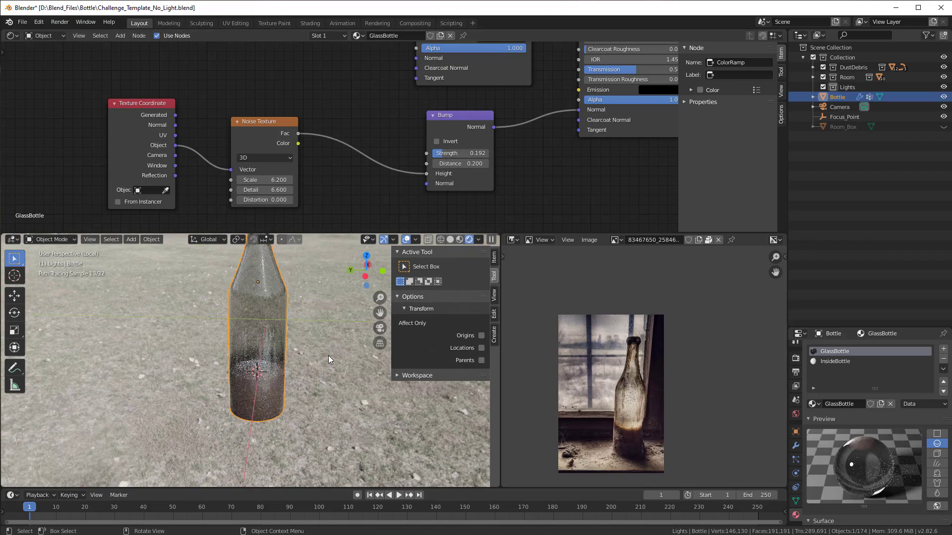
{"action": "middle_click_drag", "start_coordinate": [329, 356], "coordinate": [311, 402]}
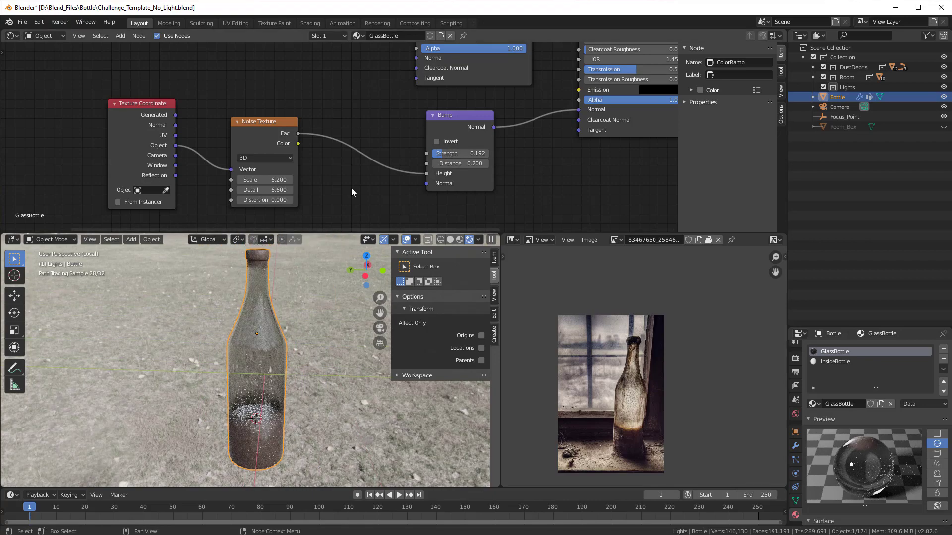
Leave local view to display the bottle together with the rest of the window scene.
{"action": "middle_click_drag", "start_coordinate": [486, 172], "coordinate": [436, 88]}
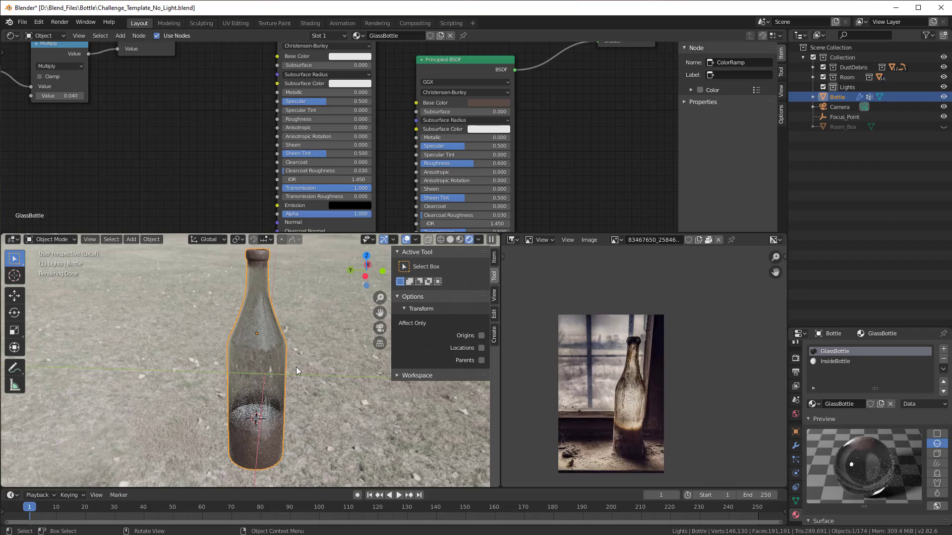
{"action": "left_click", "coordinate": [82, 239]}
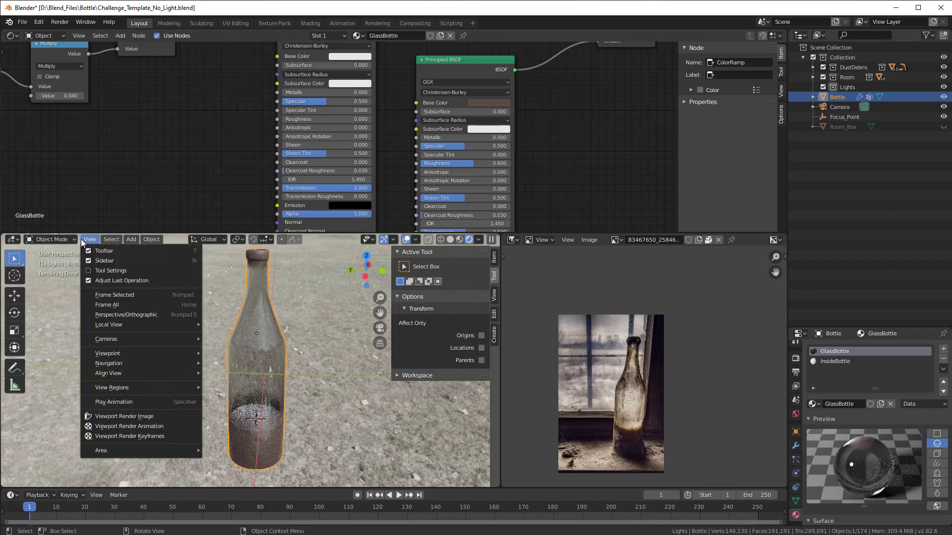
{"action": "mouse_move", "coordinate": [112, 326]}
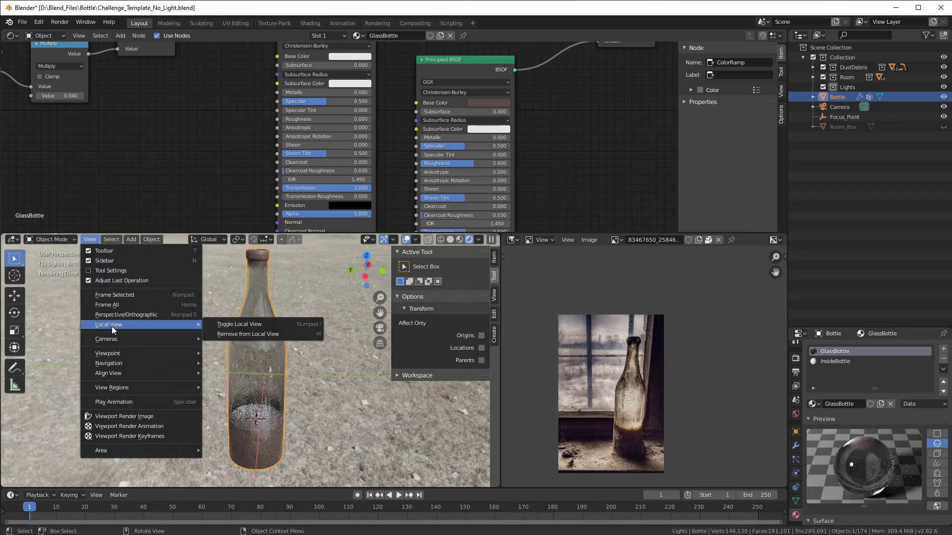
{"action": "left_click", "coordinate": [232, 323]}
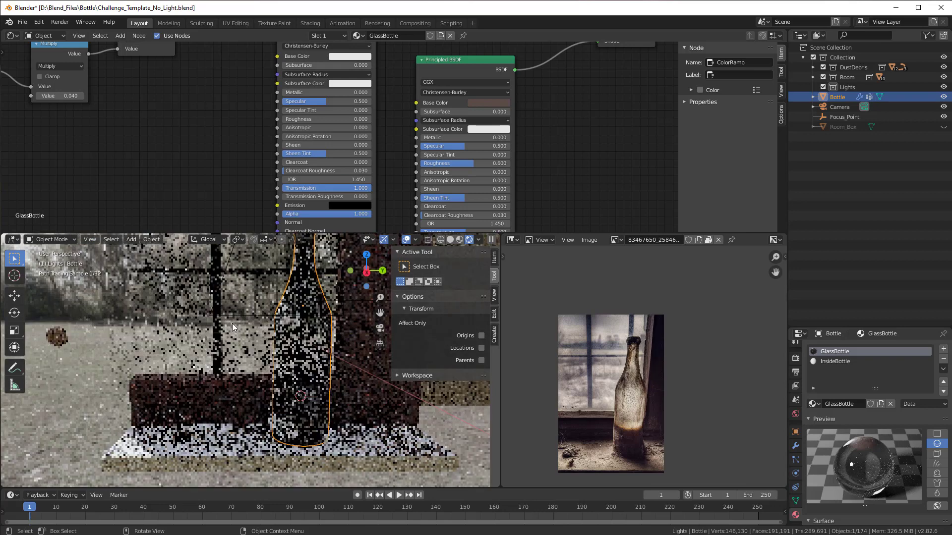
{"action": "scroll", "coordinate": [280, 350], "scroll_direction": "down", "scroll_amount": 1}
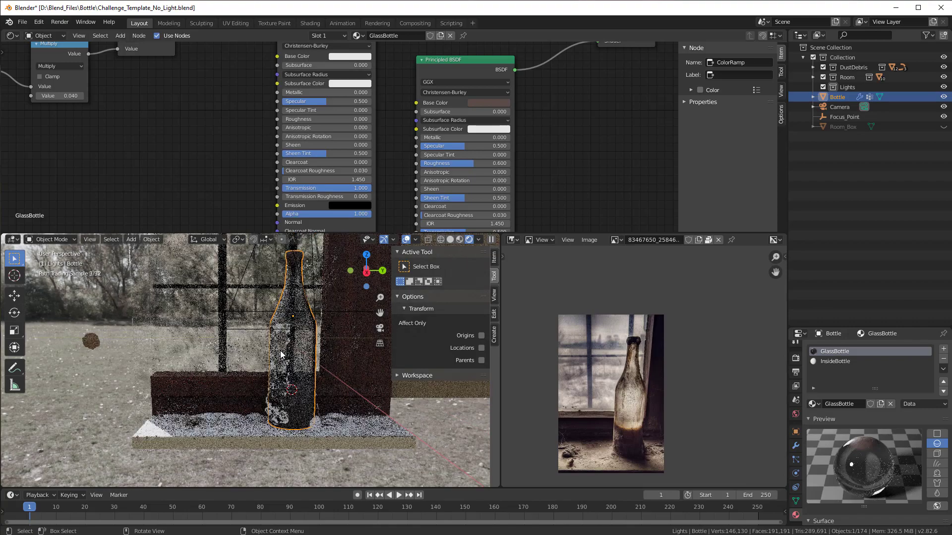
Space out the GlassBottle shader nodes by moving the Material Output and both Principled BSDF nodes to the right.
{"action": "scroll", "coordinate": [280, 354], "scroll_direction": "up", "scroll_amount": 4}
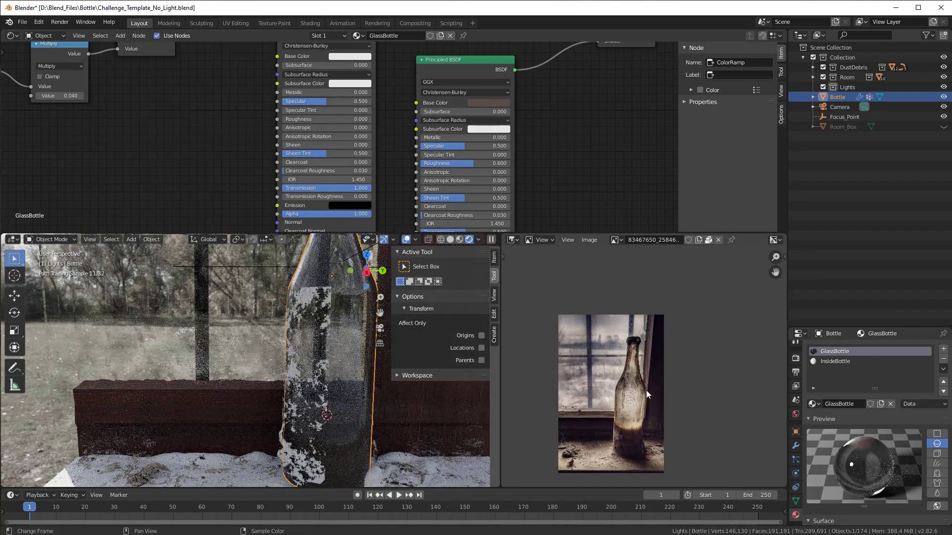
{"action": "scroll", "coordinate": [626, 400], "scroll_direction": "up", "scroll_amount": 4}
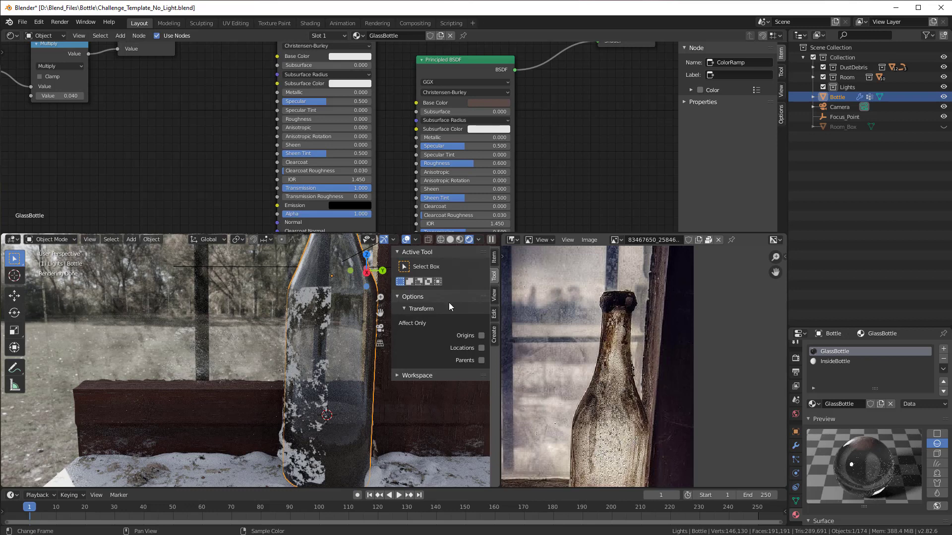
{"action": "scroll", "coordinate": [257, 148], "scroll_direction": "down", "scroll_amount": 2}
{"action": "middle_click_drag", "start_coordinate": [155, 127], "coordinate": [71, 153]}
{"action": "scroll", "coordinate": [373, 174], "scroll_direction": "up", "scroll_amount": 4}
{"action": "middle_click_drag", "start_coordinate": [373, 175], "coordinate": [269, 185]}
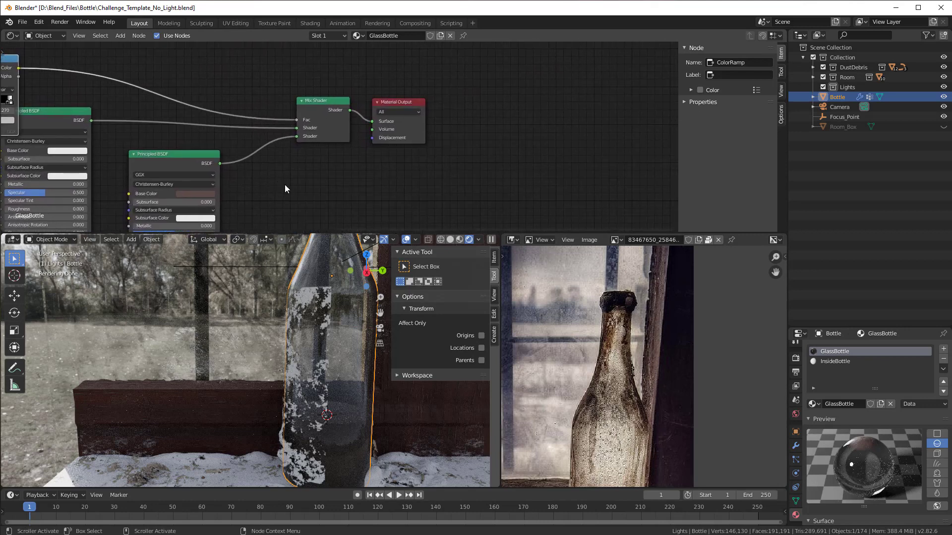
{"action": "scroll", "coordinate": [285, 185], "scroll_direction": "up", "scroll_amount": 1}
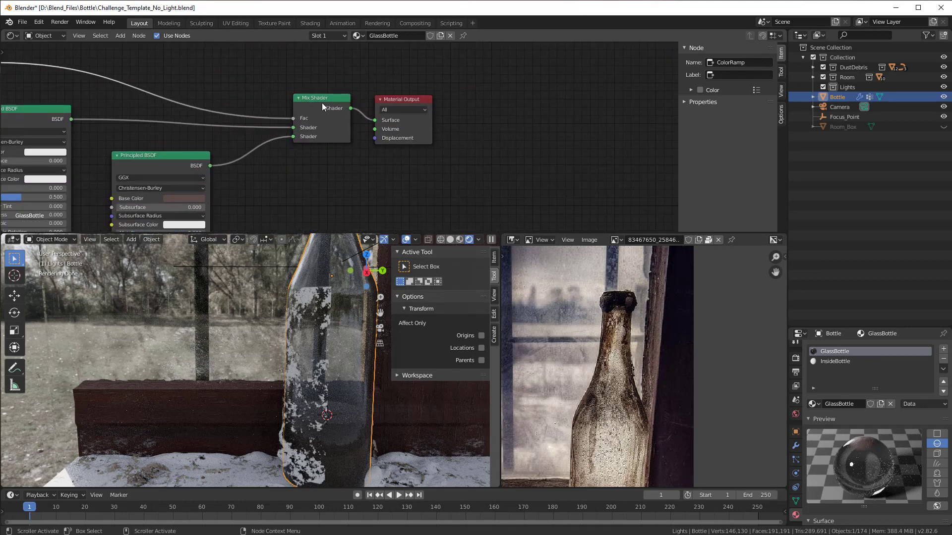
{"action": "left_click_drag", "start_coordinate": [409, 98], "coordinate": [543, 93]}
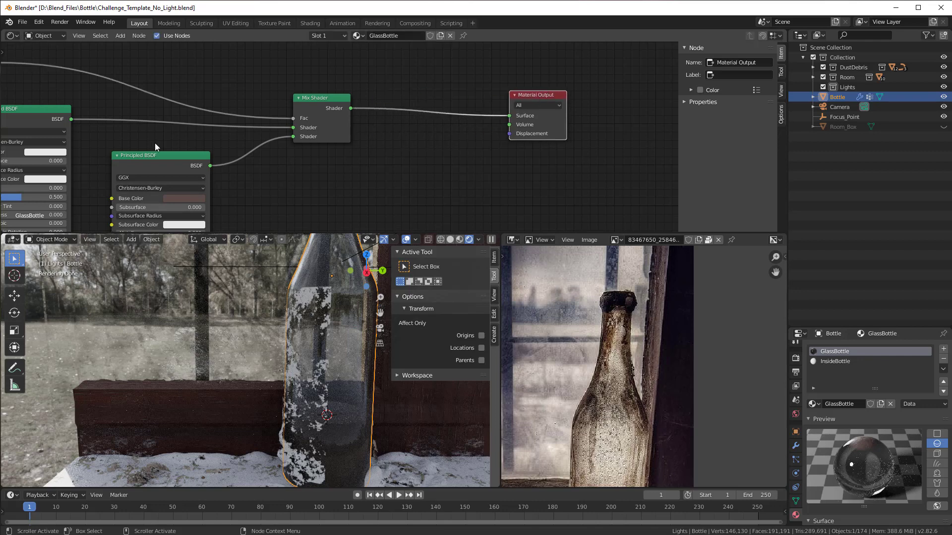
{"action": "scroll", "coordinate": [155, 143], "scroll_direction": "down", "scroll_amount": 3}
{"action": "middle_click_drag", "start_coordinate": [239, 133], "coordinate": [349, 107]}
{"action": "left_click_drag", "start_coordinate": [282, 131], "coordinate": [376, 134]}
{"action": "left_click_drag", "start_coordinate": [213, 99], "coordinate": [290, 113]}
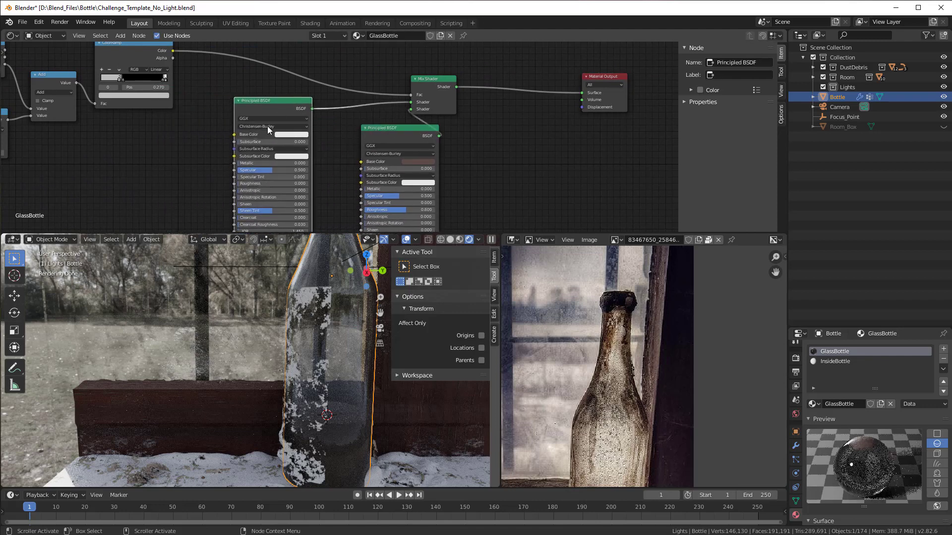
Raise the glass shader's Base Color value to 1.000 and try orange and yellow tints before returning it to near white.
{"action": "middle_click_drag", "start_coordinate": [233, 156], "coordinate": [277, 121]}
{"action": "scroll", "coordinate": [283, 148], "scroll_direction": "up", "scroll_amount": 4}
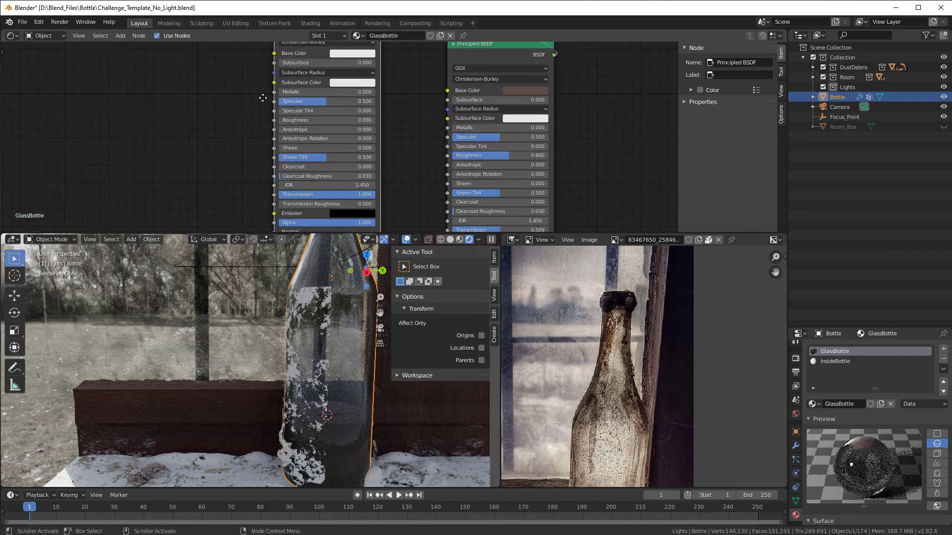
{"action": "left_click", "coordinate": [374, 117]}
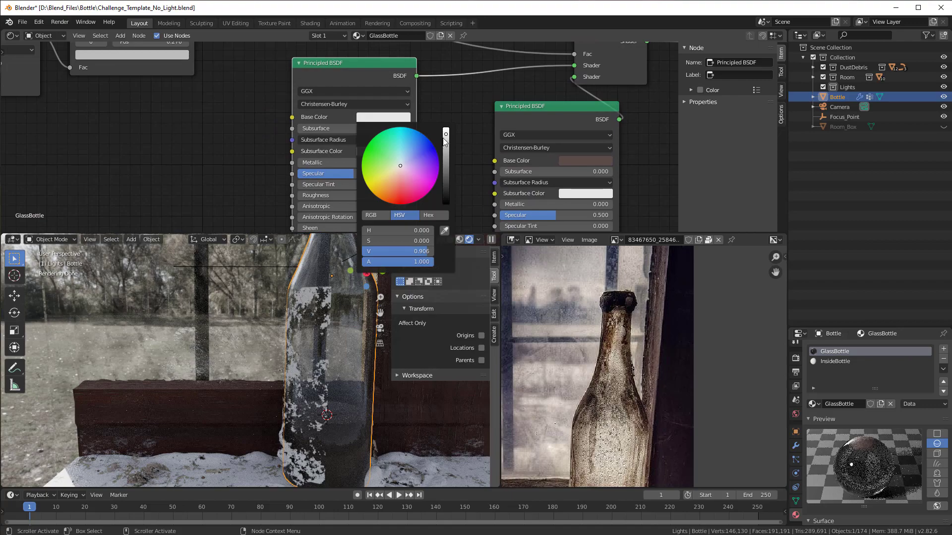
{"action": "mouse_move", "coordinate": [445, 142]}
{"action": "left_mouse_down"}
{"action": "mouse_move", "coordinate": [445, 178]}
{"action": "mouse_move", "coordinate": [446, 127]}
{"action": "left_mouse_up"}
{"action": "left_click", "coordinate": [394, 185]}
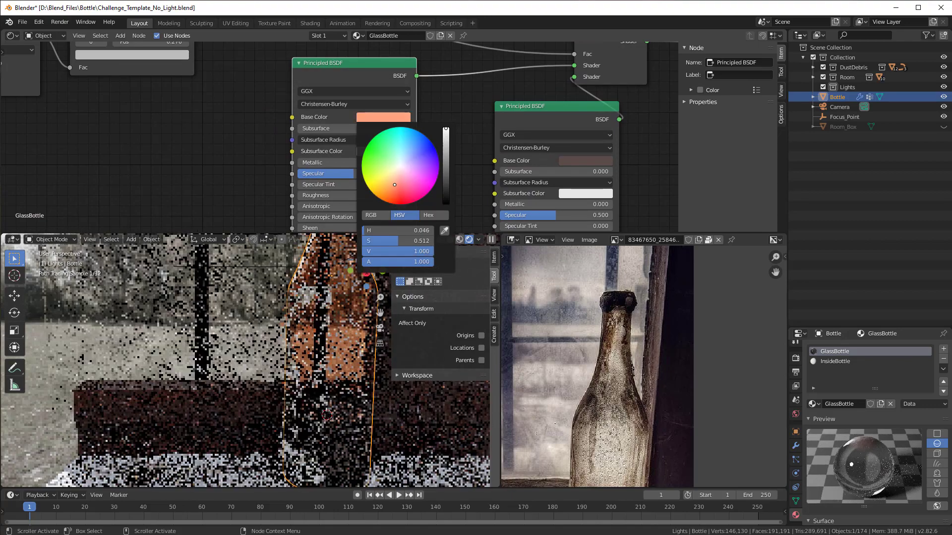
{"action": "left_click", "coordinate": [392, 177]}
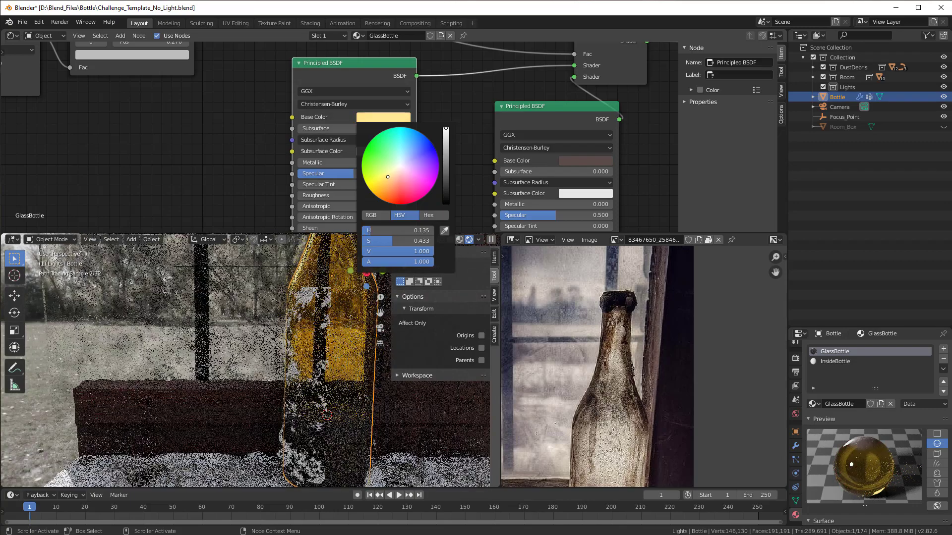
{"action": "left_click_drag", "start_coordinate": [392, 177], "coordinate": [401, 165]}
Add a Musgrave Texture node in the empty space before the glass Principled BSDF.
{"action": "scroll", "coordinate": [223, 184], "scroll_direction": "down", "scroll_amount": 3}
{"action": "middle_click_drag", "start_coordinate": [243, 187], "coordinate": [473, 157]}
{"action": "scroll", "coordinate": [302, 186], "scroll_direction": "down", "scroll_amount": 2}
{"action": "middle_click_drag", "start_coordinate": [301, 185], "coordinate": [357, 177]}
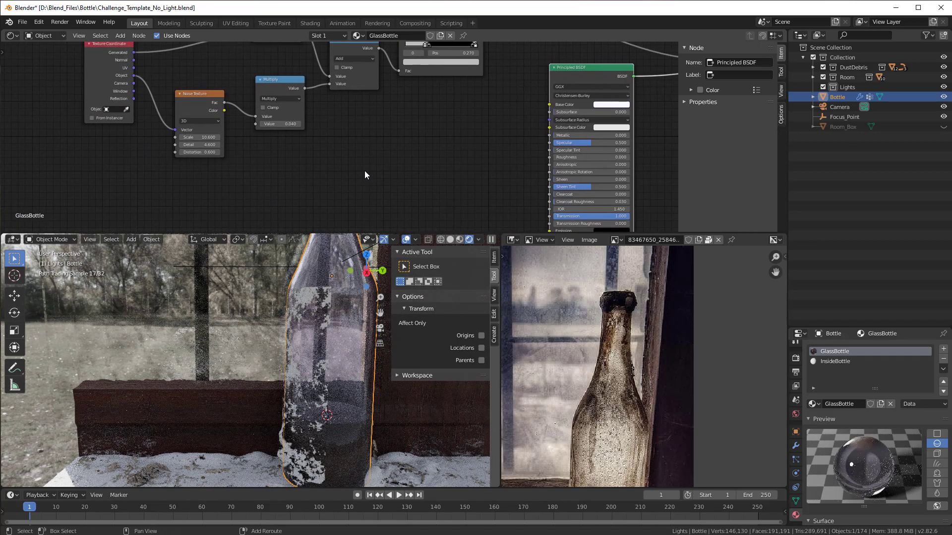
{"action": "key", "text": "shift+a"}
{"action": "mouse_move", "coordinate": [358, 172]}
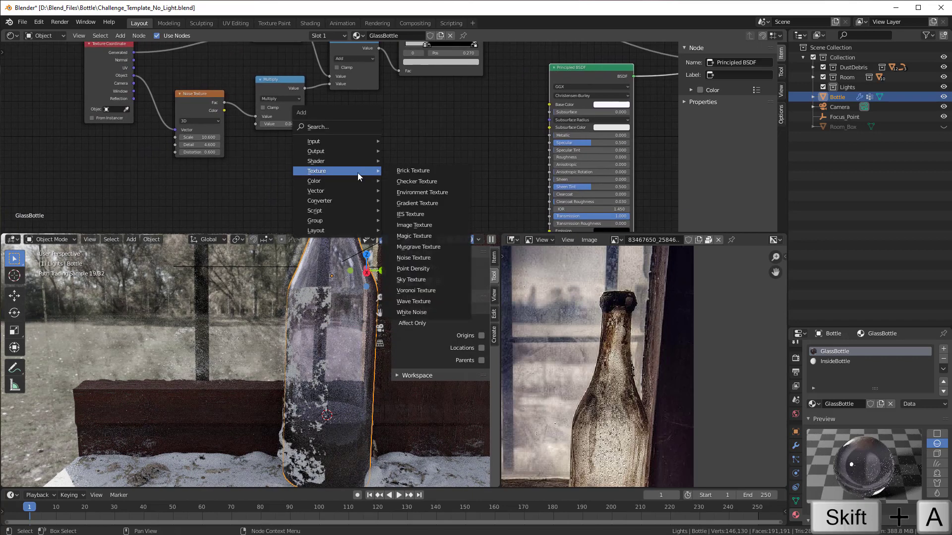
{"action": "left_click", "coordinate": [418, 247]}
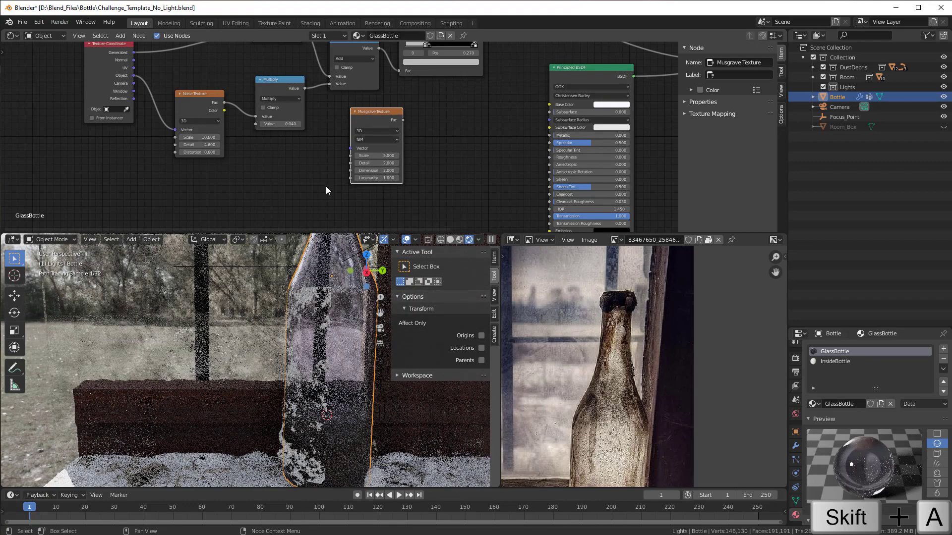
Add a Noise Texture node directly below the Musgrave Texture.
{"action": "middle_click_drag", "start_coordinate": [299, 179], "coordinate": [277, 167]}
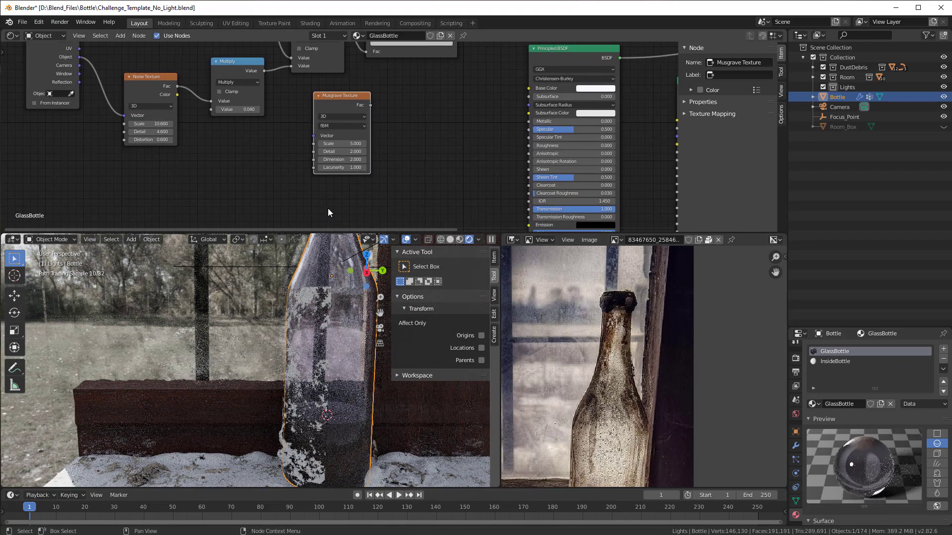
{"action": "key", "text": "shift+a"}
{"action": "mouse_move", "coordinate": [328, 208]}
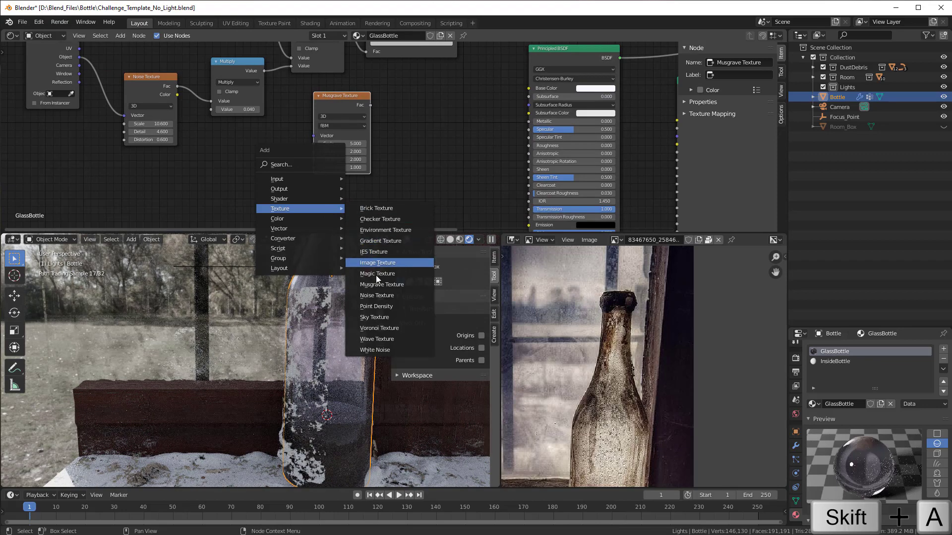
{"action": "left_click", "coordinate": [376, 295]}
{"action": "left_click", "coordinate": [343, 191]}
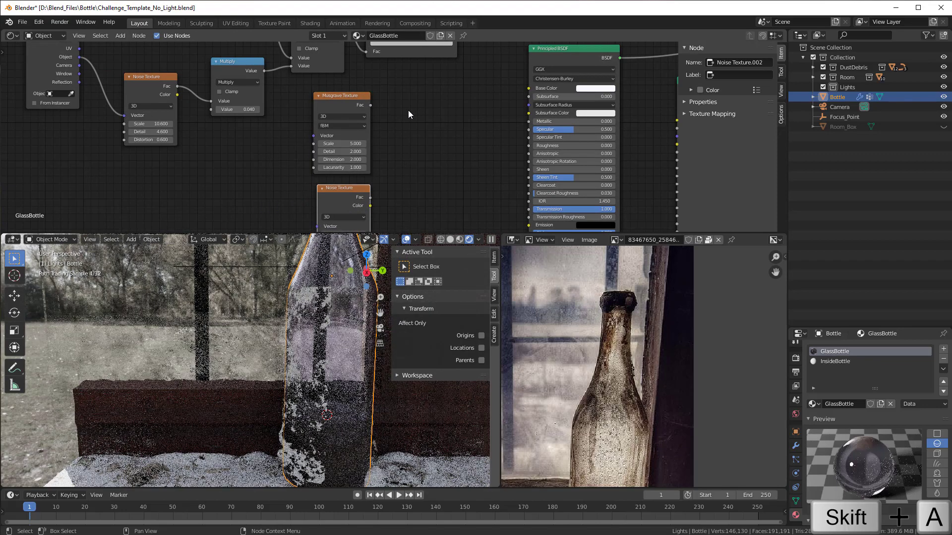
Add a MixRGB node and link the Musgrave Fac to Color1 and the new Noise Fac to Color2.
{"action": "key", "text": "shift+a"}
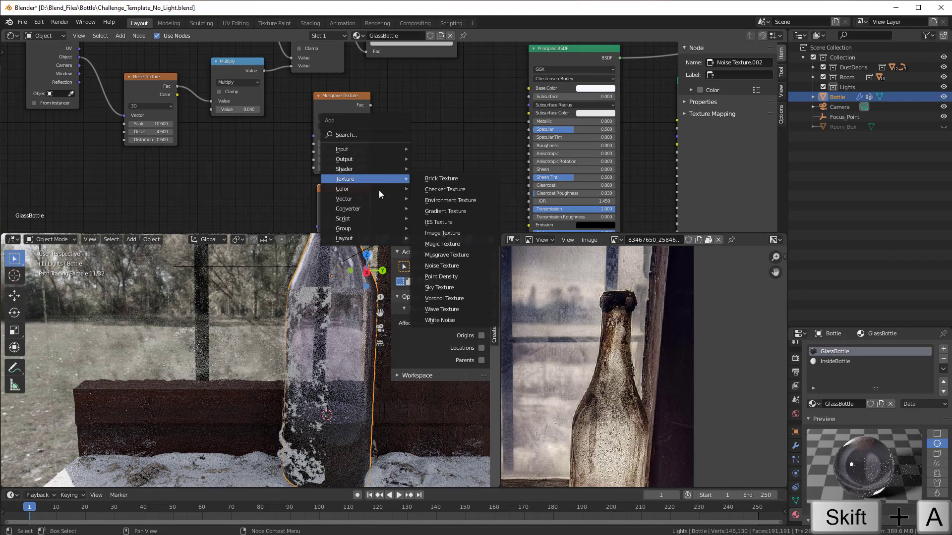
{"action": "mouse_move", "coordinate": [360, 189]}
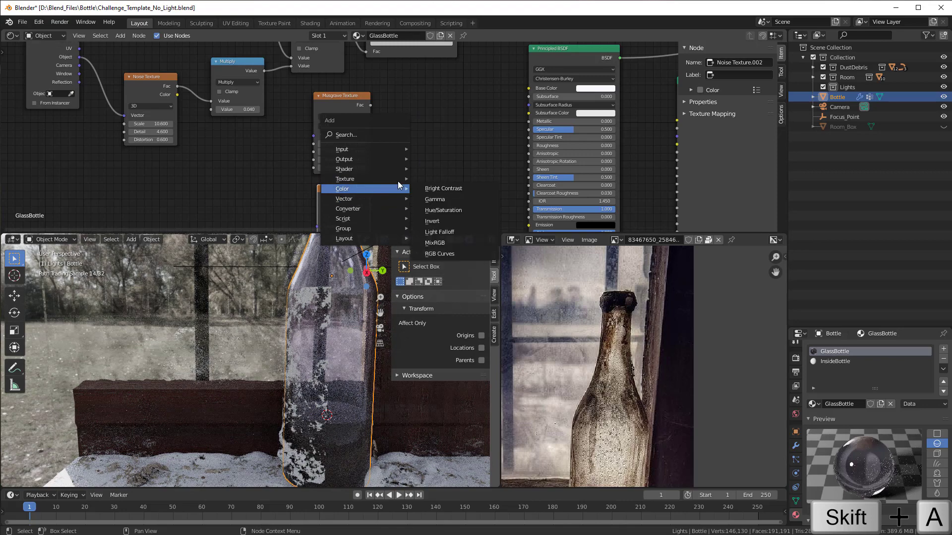
{"action": "left_click", "coordinate": [445, 242]}
{"action": "left_click_drag", "start_coordinate": [370, 104], "coordinate": [405, 170]}
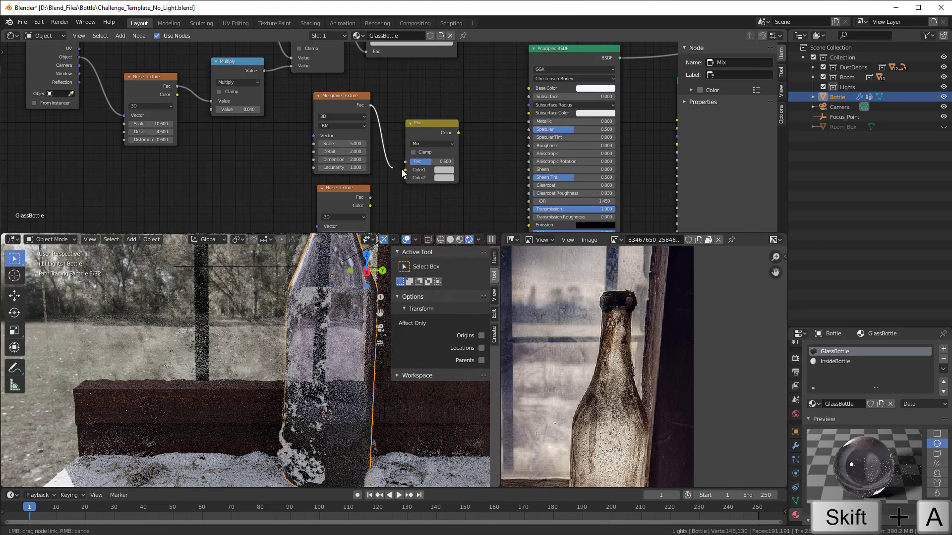
{"action": "left_click_drag", "start_coordinate": [370, 197], "coordinate": [406, 177]}
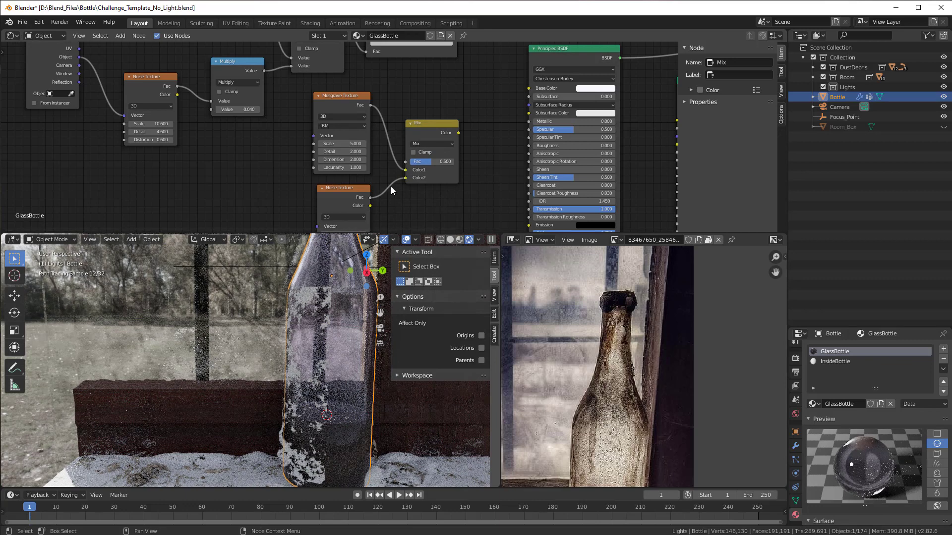
Select the bump branch's Texture Coordinate, Noise Texture and Bump nodes and move them down and to the right.
{"action": "middle_click_drag", "start_coordinate": [250, 184], "coordinate": [385, 139]}
{"action": "scroll", "coordinate": [402, 151], "scroll_direction": "down", "scroll_amount": 1}
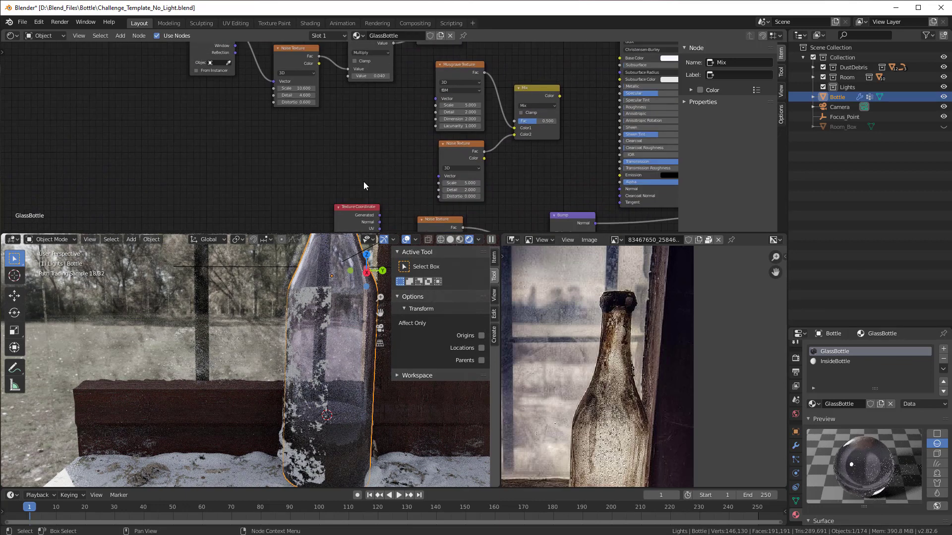
{"action": "middle_click_drag", "start_coordinate": [364, 186], "coordinate": [339, 87]}
{"action": "left_click_drag", "start_coordinate": [321, 151], "coordinate": [304, 115]}
{"action": "left_click_drag", "start_coordinate": [355, 176], "coordinate": [546, 180]}
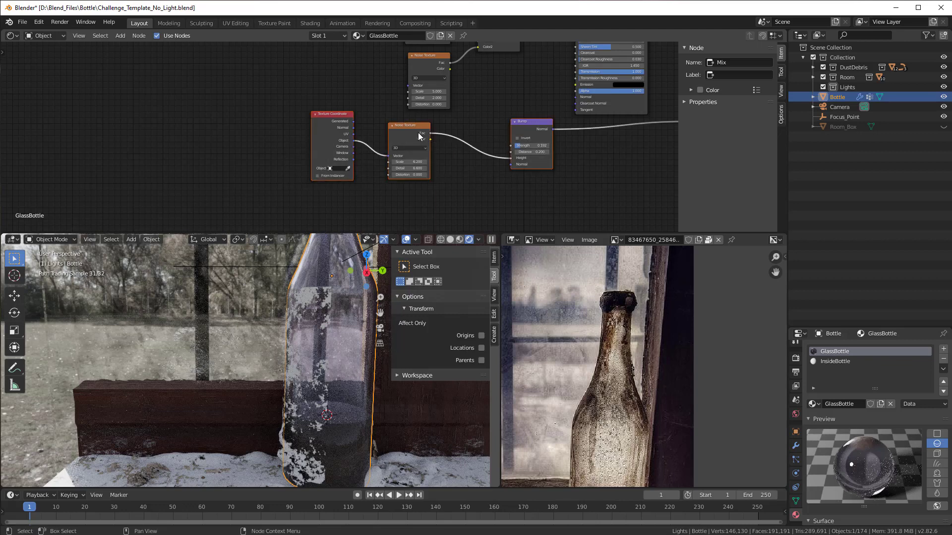
{"action": "left_click_drag", "start_coordinate": [417, 134], "coordinate": [557, 197]}
Move the Musgrave, Noise and Mix nodes together to the left, below the dirt mask's noise branch.
{"action": "scroll", "coordinate": [440, 139], "scroll_direction": "down", "scroll_amount": 1}
{"action": "middle_click_drag", "start_coordinate": [441, 139], "coordinate": [353, 211]}
{"action": "left_click_drag", "start_coordinate": [314, 77], "coordinate": [427, 187]}
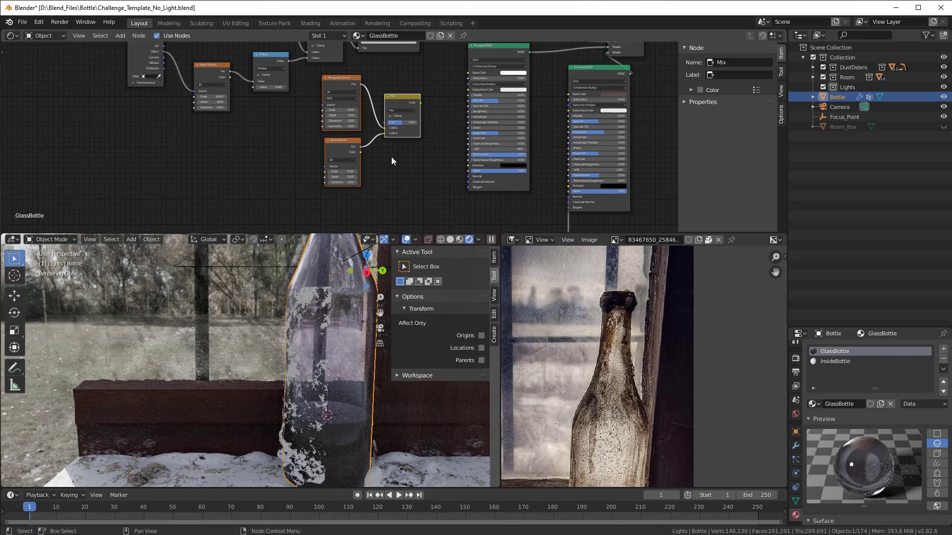
{"action": "left_click_drag", "start_coordinate": [397, 111], "coordinate": [280, 143]}
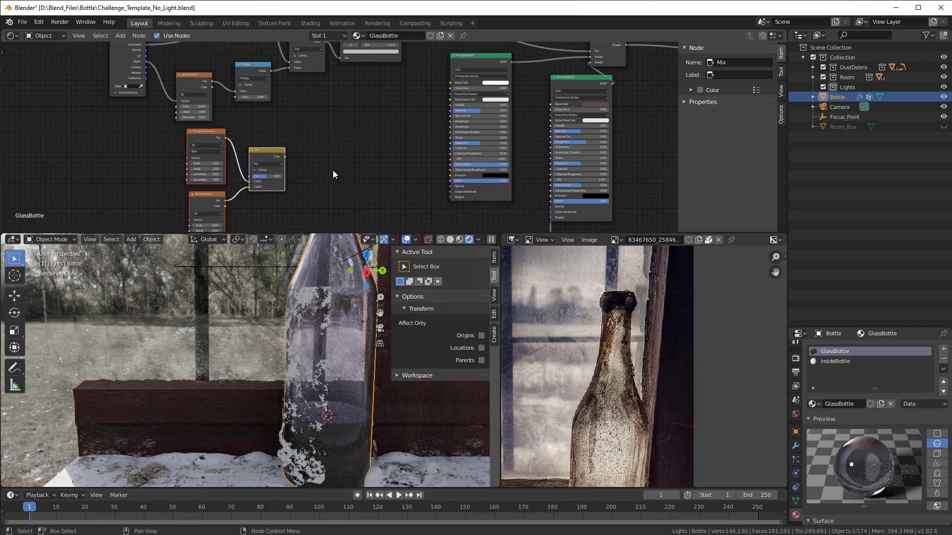
Add a ColorRamp and connect it between the Mix node's Color output and the glass shader's Base Color.
{"action": "scroll", "coordinate": [332, 170], "scroll_direction": "up", "scroll_amount": 2}
{"action": "key", "text": "shift+a"}
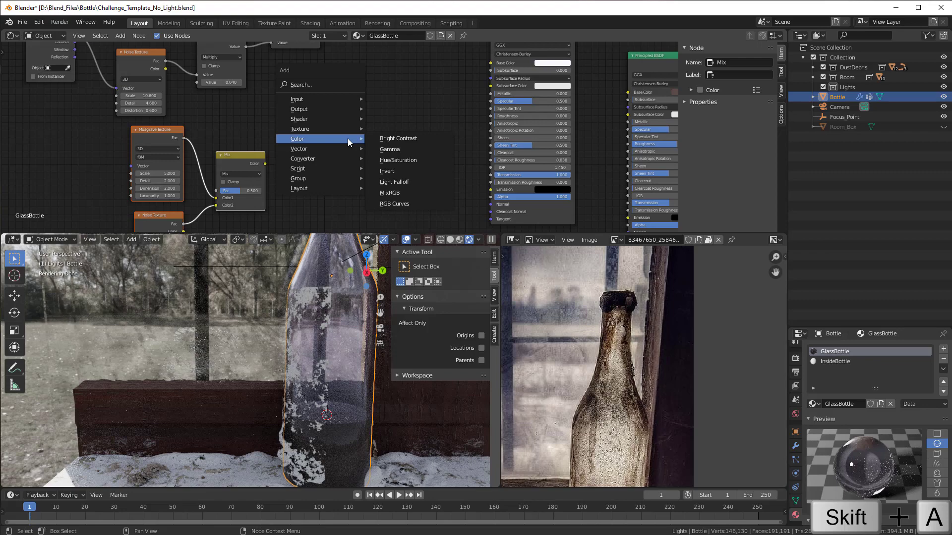
{"action": "mouse_move", "coordinate": [341, 158]}
{"action": "left_click", "coordinate": [406, 179]}
{"action": "left_click", "coordinate": [370, 99]}
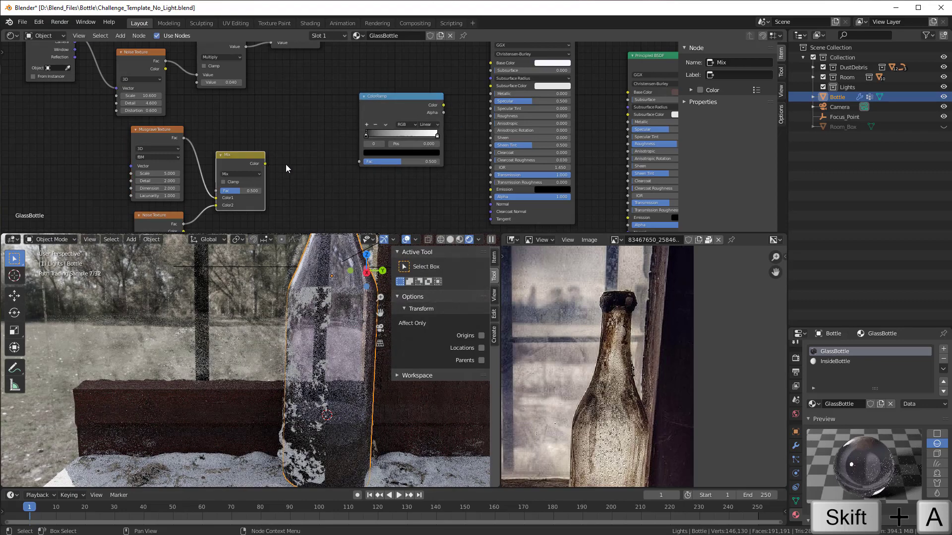
{"action": "left_click_drag", "start_coordinate": [265, 163], "coordinate": [360, 161]}
{"action": "middle_click_drag", "start_coordinate": [414, 129], "coordinate": [387, 156]}
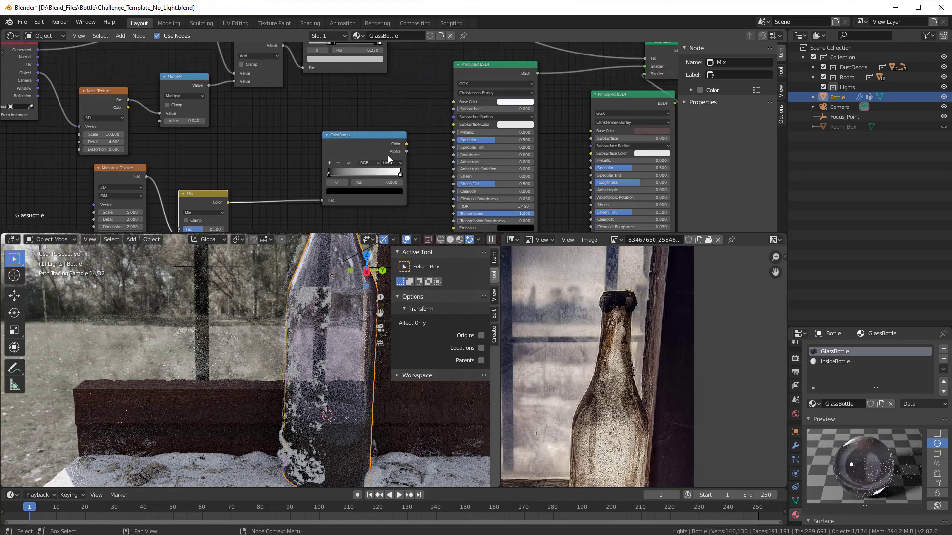
{"action": "left_click_drag", "start_coordinate": [407, 144], "coordinate": [453, 101]}
Add a Mapping node to the left of the Musgrave and Noise Texture nodes.
{"action": "middle_click_drag", "start_coordinate": [293, 160], "coordinate": [426, 97]}
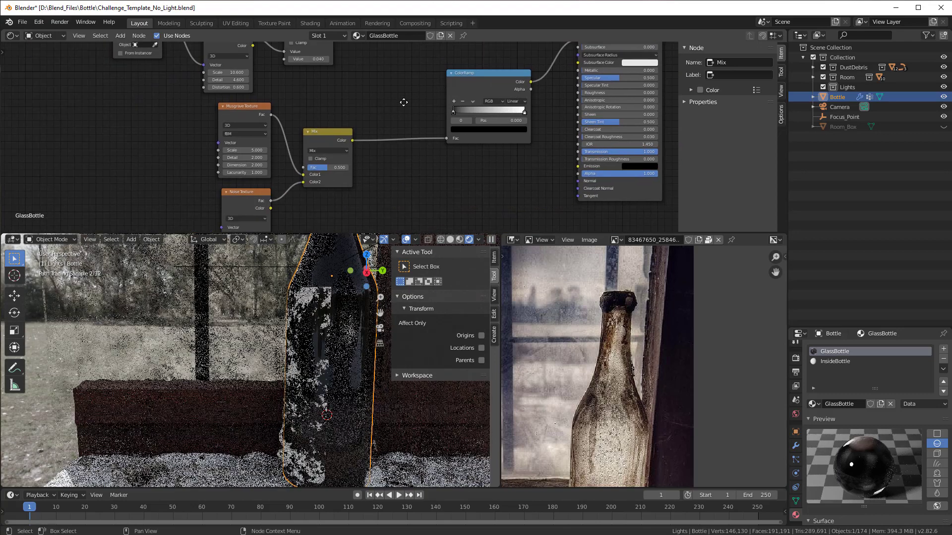
{"action": "scroll", "coordinate": [371, 114], "scroll_direction": "down", "scroll_amount": 3}
{"action": "middle_click_drag", "start_coordinate": [189, 134], "coordinate": [294, 135]}
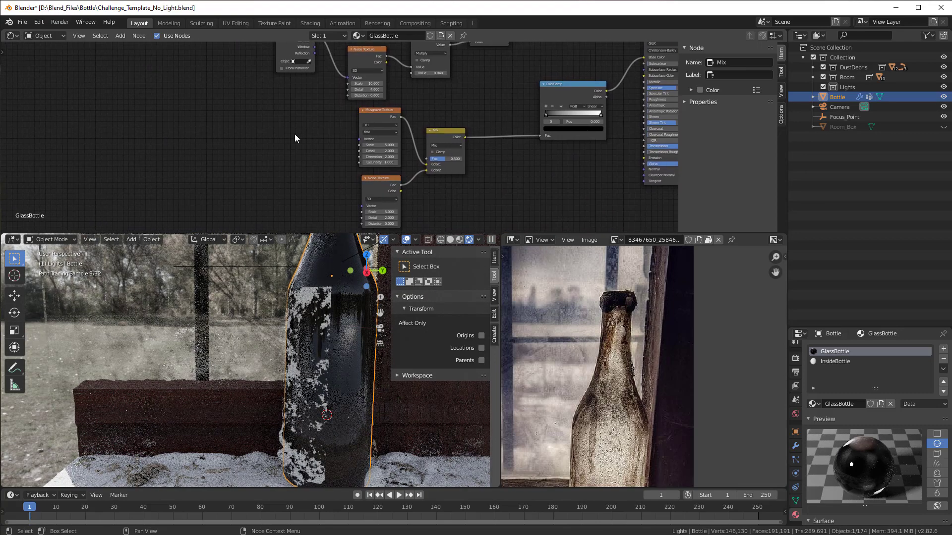
{"action": "scroll", "coordinate": [295, 134], "scroll_direction": "up", "scroll_amount": 1}
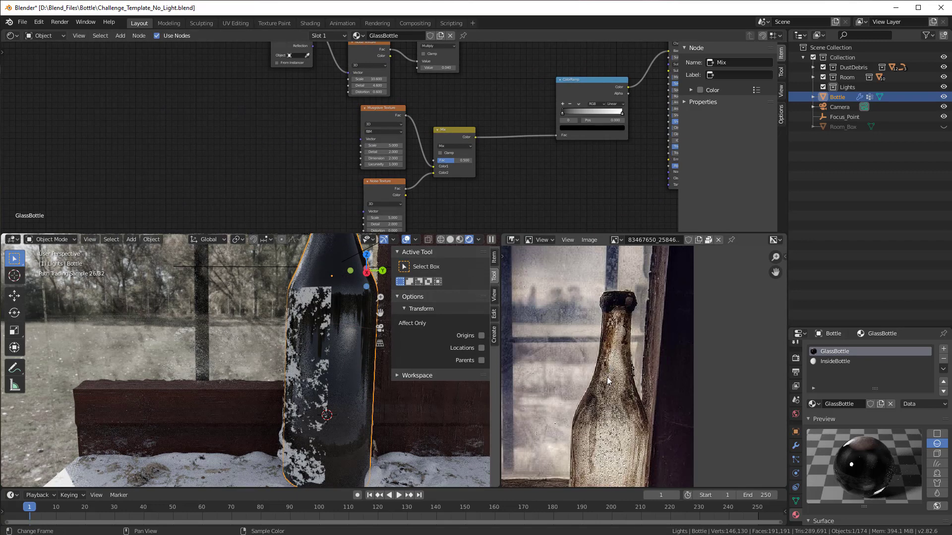
{"action": "key", "text": "shift+a"}
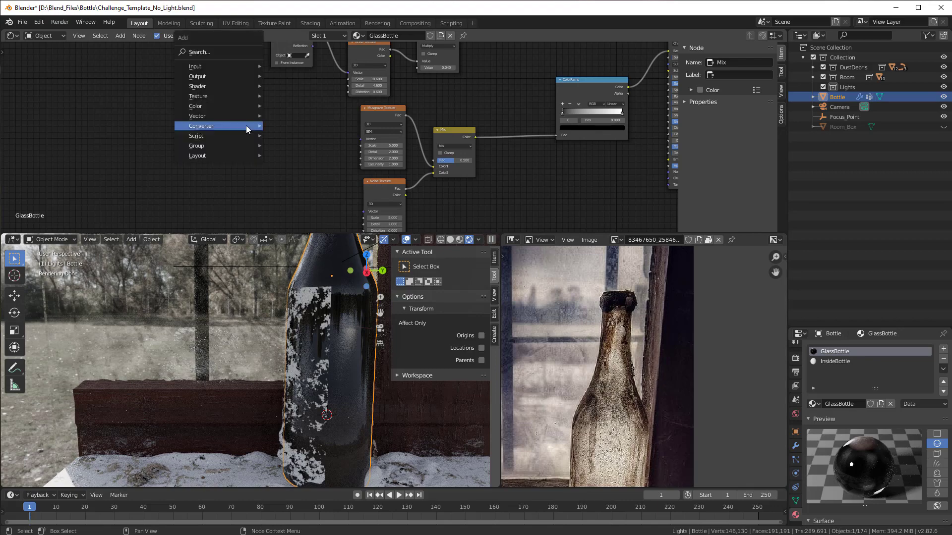
{"action": "mouse_move", "coordinate": [221, 115]}
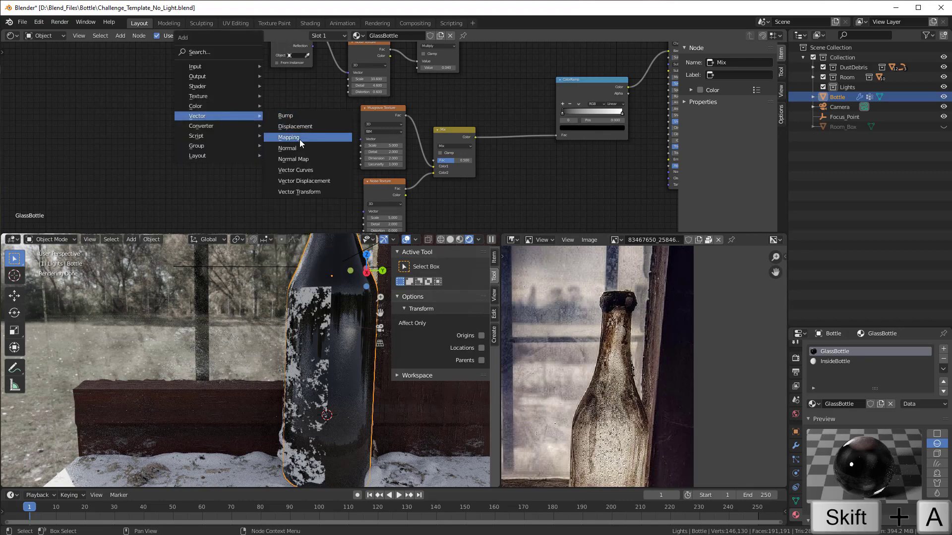
{"action": "left_click", "coordinate": [299, 139]}
{"action": "left_click", "coordinate": [242, 113]}
Link the Mapping node's Vector output to the Vector inputs of both the Musgrave and Noise Textures.
{"action": "middle_click_drag", "start_coordinate": [298, 143], "coordinate": [290, 124]}
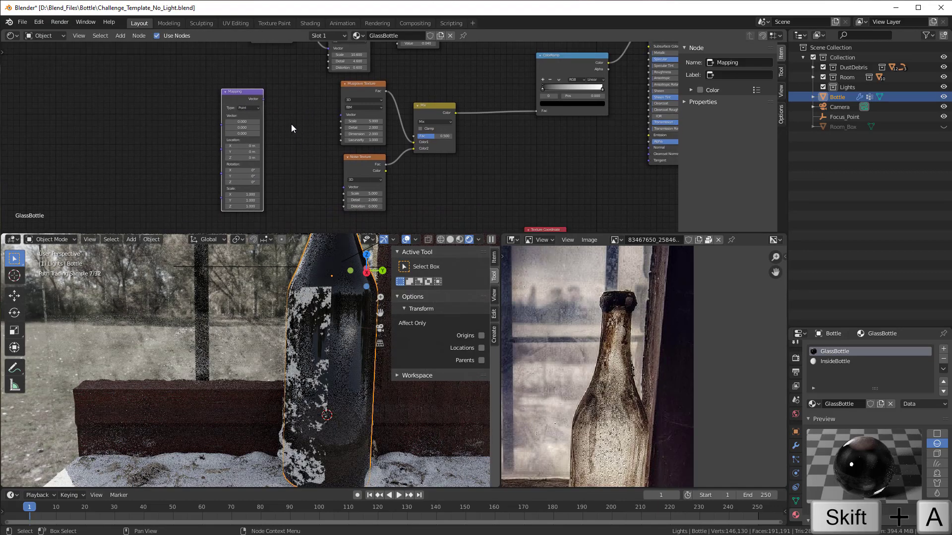
{"action": "left_click_drag", "start_coordinate": [263, 99], "coordinate": [340, 116]}
{"action": "scroll", "coordinate": [331, 129], "scroll_direction": "up", "scroll_amount": 1}
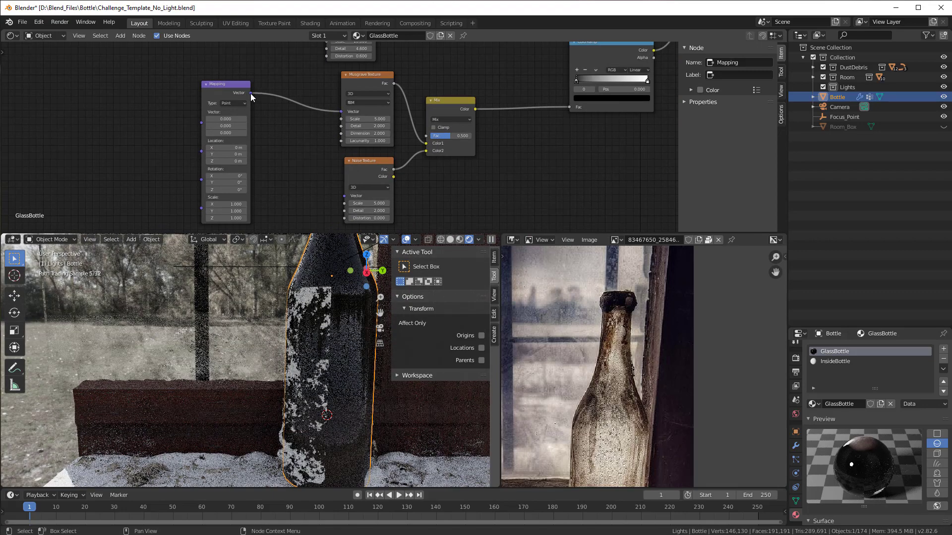
{"action": "left_click_drag", "start_coordinate": [251, 93], "coordinate": [347, 199]}
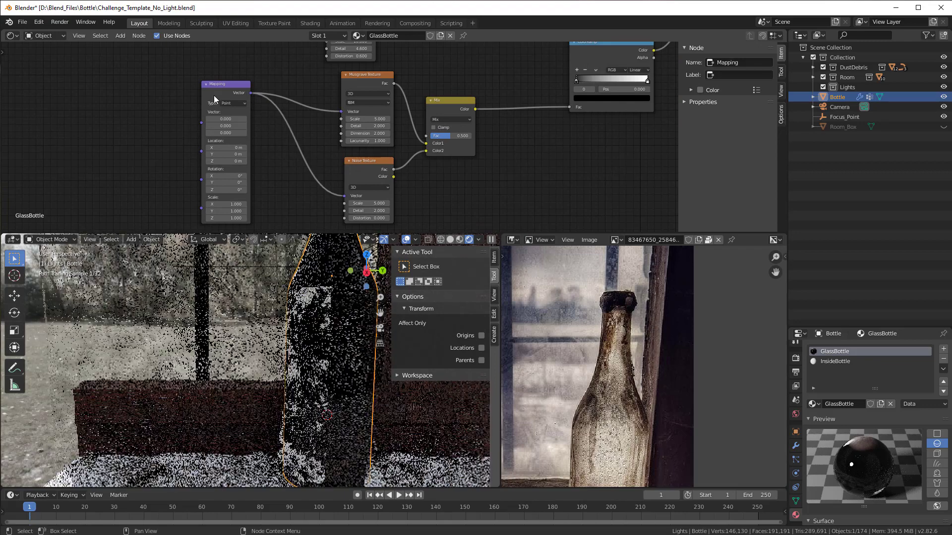
Add a Texture Coordinate node left of the Mapping node and link its Object output to the Mapping node's Vector input.
{"action": "left_click_drag", "start_coordinate": [214, 95], "coordinate": [254, 90]}
{"action": "middle_click_drag", "start_coordinate": [189, 147], "coordinate": [330, 146]}
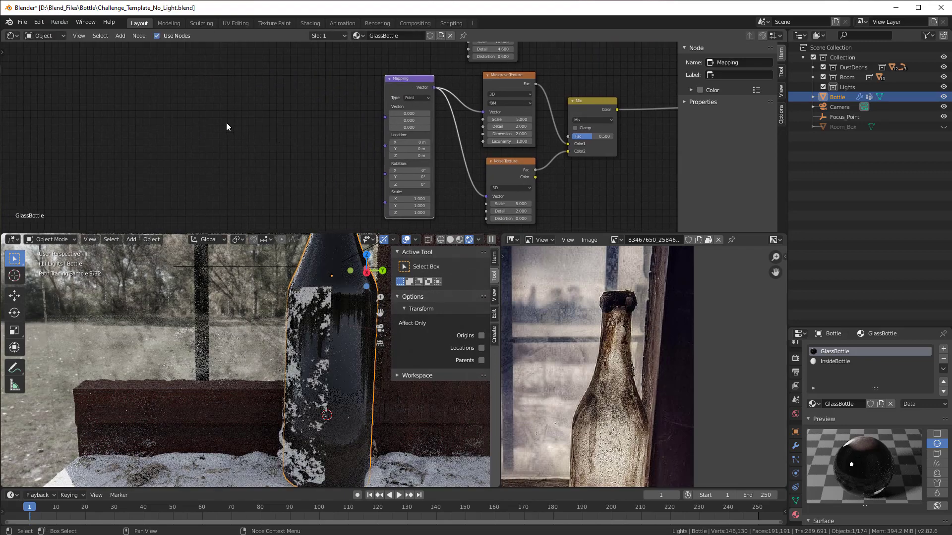
{"action": "key", "text": "shift+a"}
{"action": "mouse_move", "coordinate": [195, 71]}
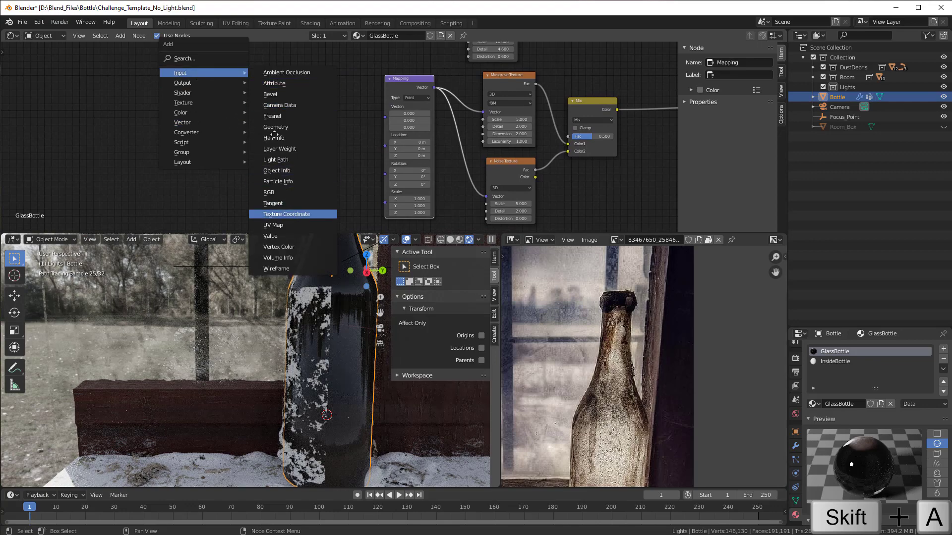
{"action": "left_click", "coordinate": [286, 213]}
{"action": "left_click", "coordinate": [267, 82]}
{"action": "left_click_drag", "start_coordinate": [316, 116], "coordinate": [385, 118]}
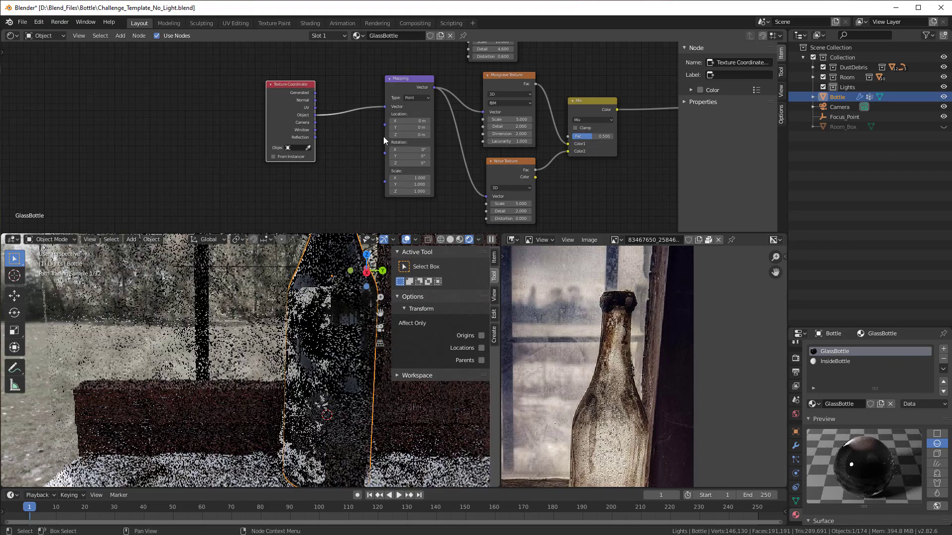
Change the Mix node combining the Musgrave and Noise Textures to the Linear Light blending mode.
{"action": "middle_click_drag", "start_coordinate": [624, 151], "coordinate": [421, 141]}
{"action": "scroll", "coordinate": [298, 176], "scroll_direction": "up", "scroll_amount": 1}
{"action": "left_click", "coordinate": [386, 107]}
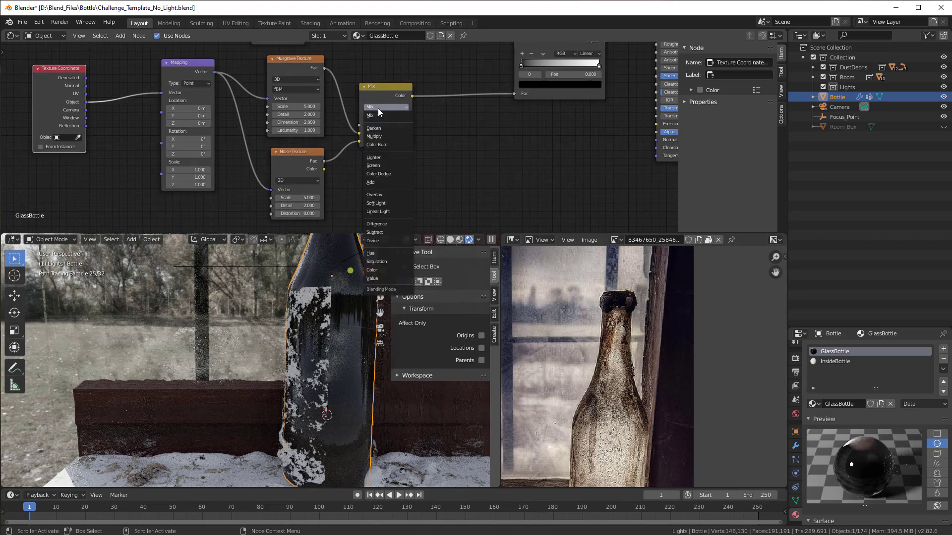
{"action": "left_click", "coordinate": [384, 212]}
{"action": "scroll", "coordinate": [415, 197], "scroll_direction": "up", "scroll_amount": 3}
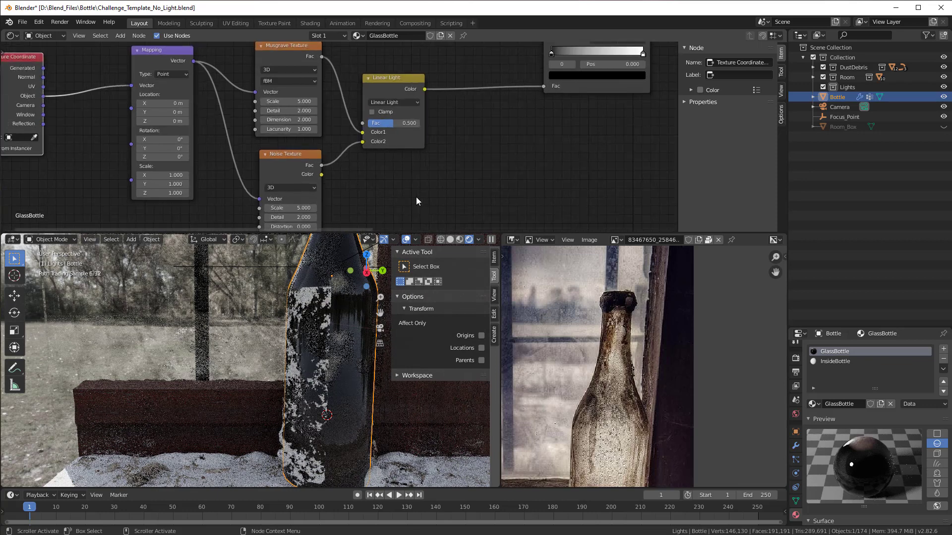
Move the white stop of the glass color's ColorRamp to position 0.468.
{"action": "middle_click_drag", "start_coordinate": [409, 204], "coordinate": [387, 239]}
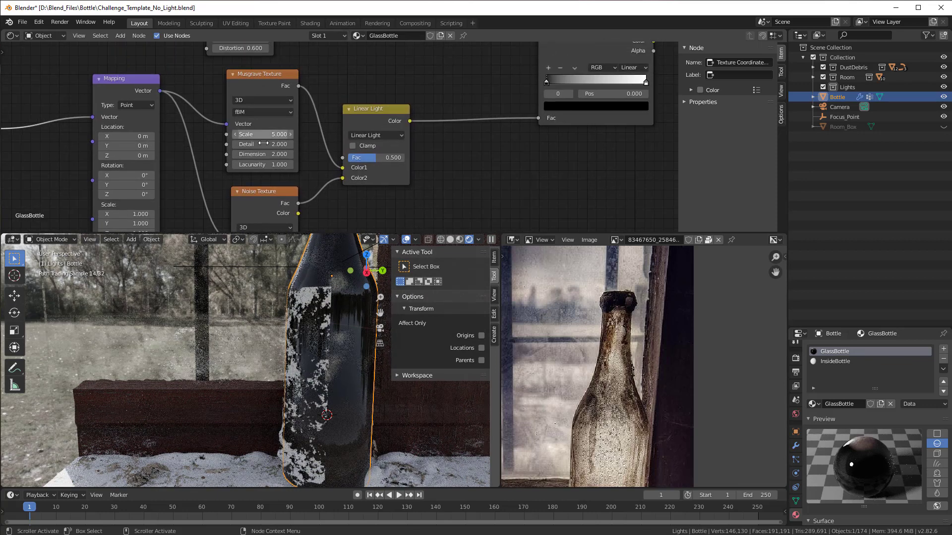
{"action": "middle_click_drag", "start_coordinate": [496, 142], "coordinate": [420, 153]}
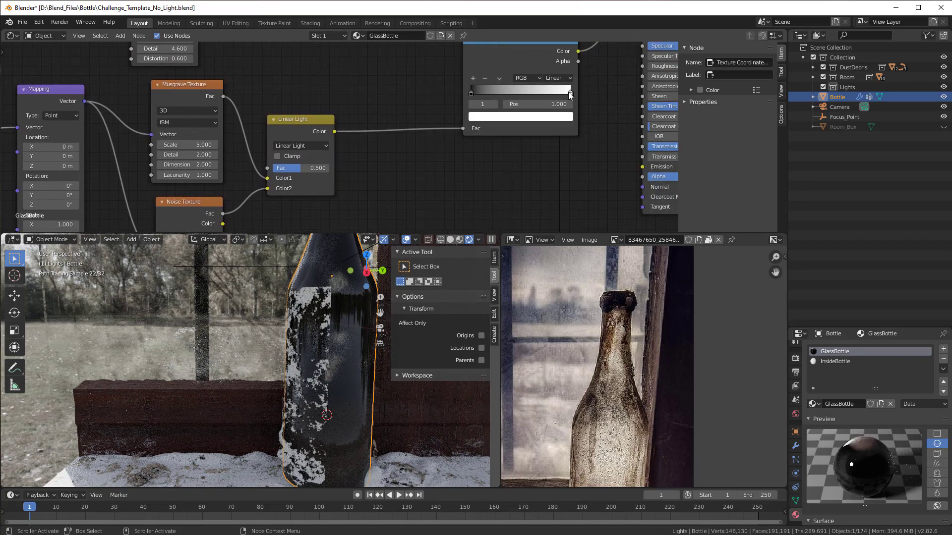
{"action": "left_click_drag", "start_coordinate": [570, 94], "coordinate": [515, 94]}
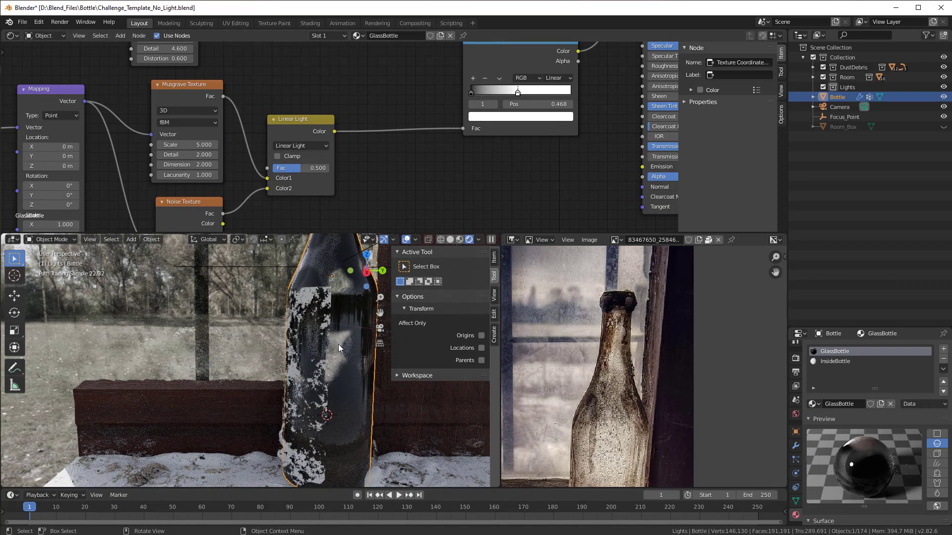
Set the Mapping node's Z scale to 0.1.
{"action": "middle_click_drag", "start_coordinate": [294, 200], "coordinate": [468, 121]}
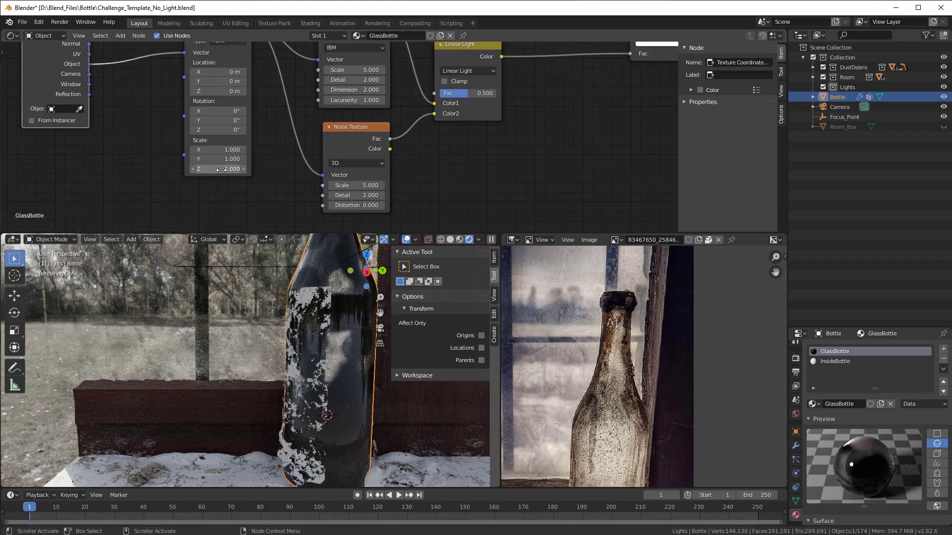
{"action": "left_click_drag", "start_coordinate": [220, 170], "coordinate": [177, 170]}
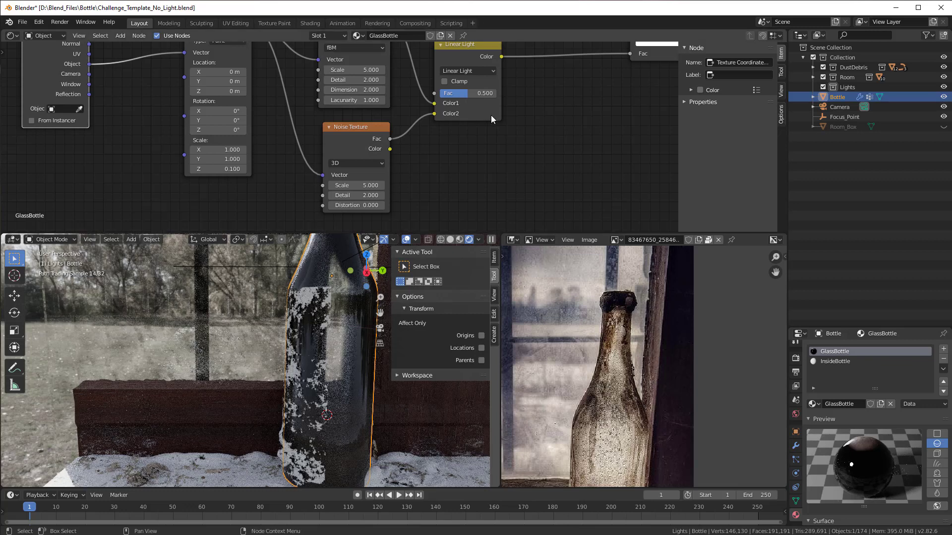
Set the Musgrave Texture to detail 4.2, dimension 0.3 and lacunarity 2.9, and the Noise Texture to scale 2 and detail 4.6.
{"action": "middle_click_drag", "start_coordinate": [491, 115], "coordinate": [479, 151]}
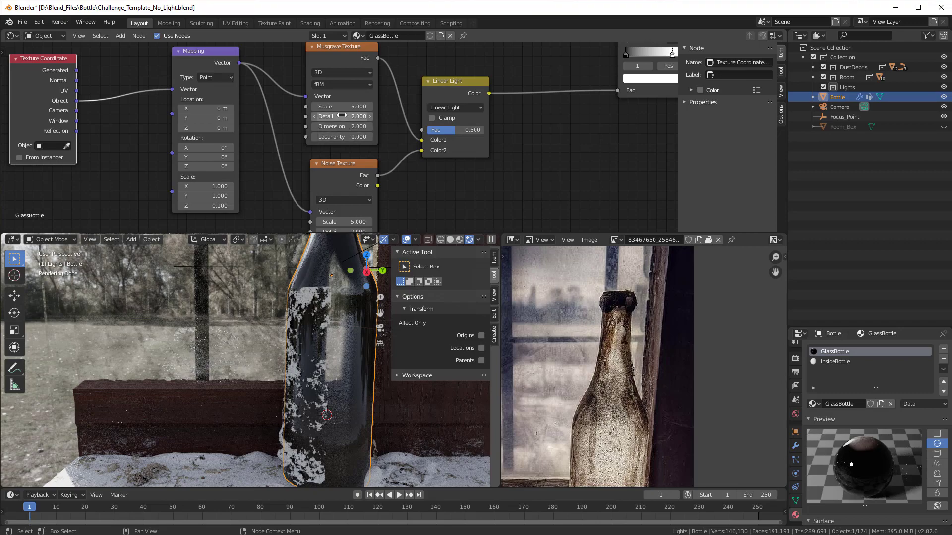
{"action": "left_click_drag", "start_coordinate": [341, 115], "coordinate": [424, 122]}
{"action": "middle_click_drag", "start_coordinate": [421, 140], "coordinate": [415, 74]}
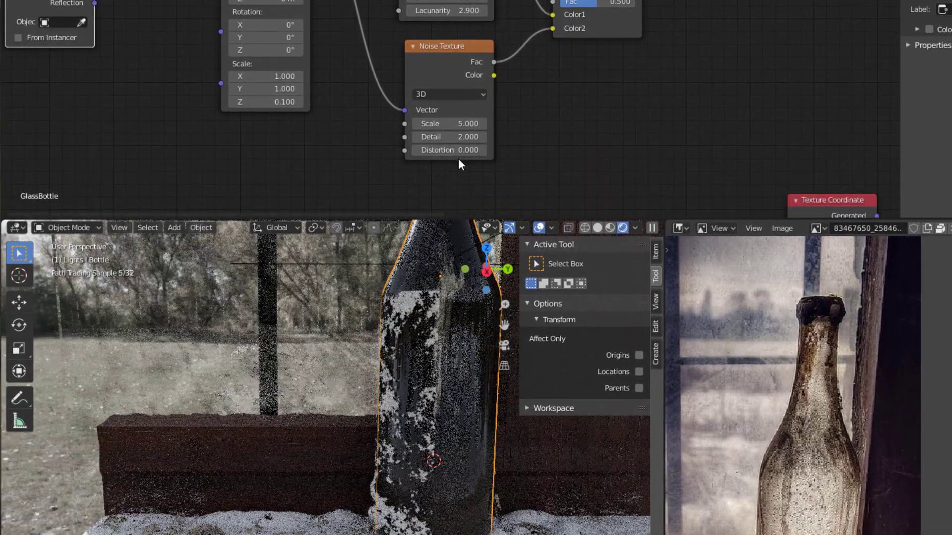
{"action": "left_click_drag", "start_coordinate": [448, 127], "coordinate": [400, 124]}
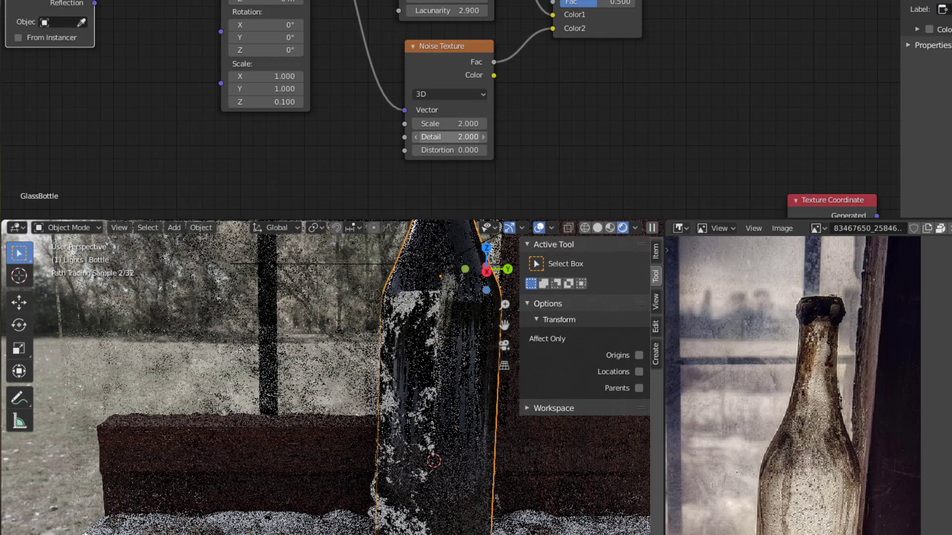
Set the Linear Light node's factor to 0.533 and move the glass color ramp's white stop to position 0.041.
{"action": "middle_click_drag", "start_coordinate": [627, 89], "coordinate": [451, 168]}
{"action": "left_click_drag", "start_coordinate": [435, 140], "coordinate": [438, 140]}
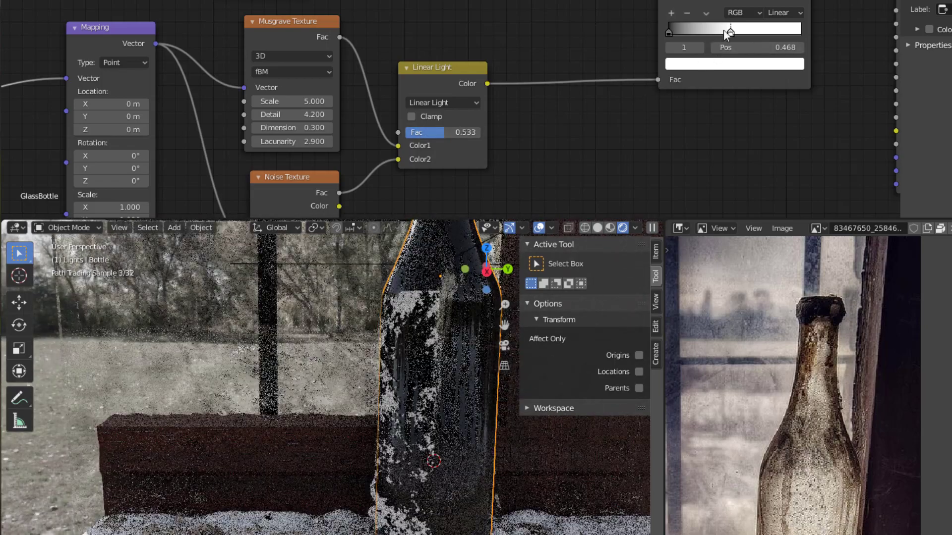
{"action": "left_click_drag", "start_coordinate": [727, 32], "coordinate": [667, 31]}
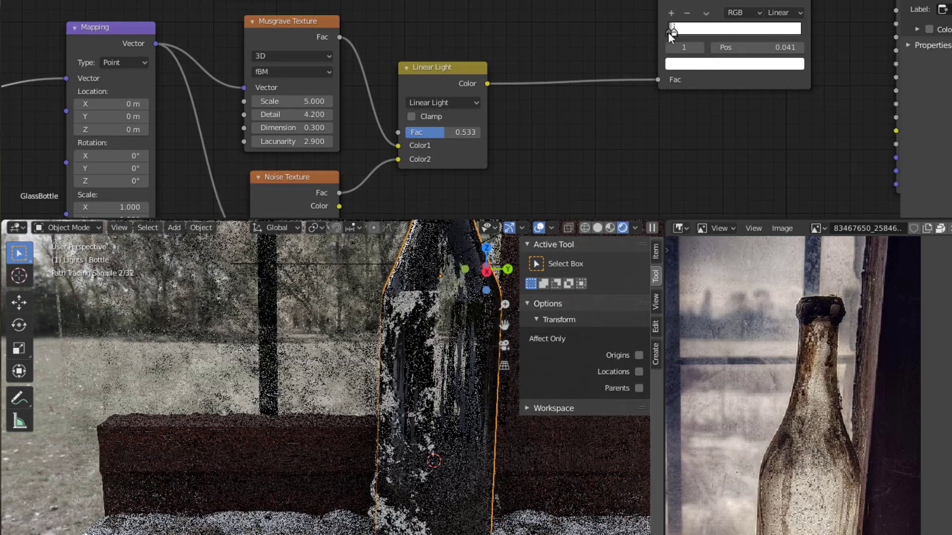
{"action": "scroll", "coordinate": [378, 379], "scroll_direction": "down", "scroll_amount": 3}
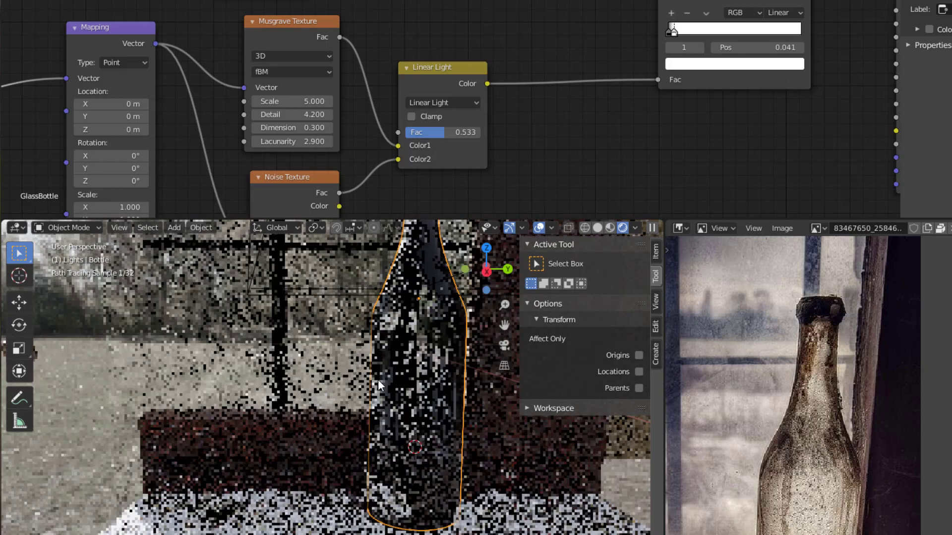
Recolor the ColorRamp's black stop to a pale yellowish tan with hue 0.113, saturation 0.264 and value 0.912.
{"action": "middle_click_drag", "start_coordinate": [675, 104], "coordinate": [534, 163]}
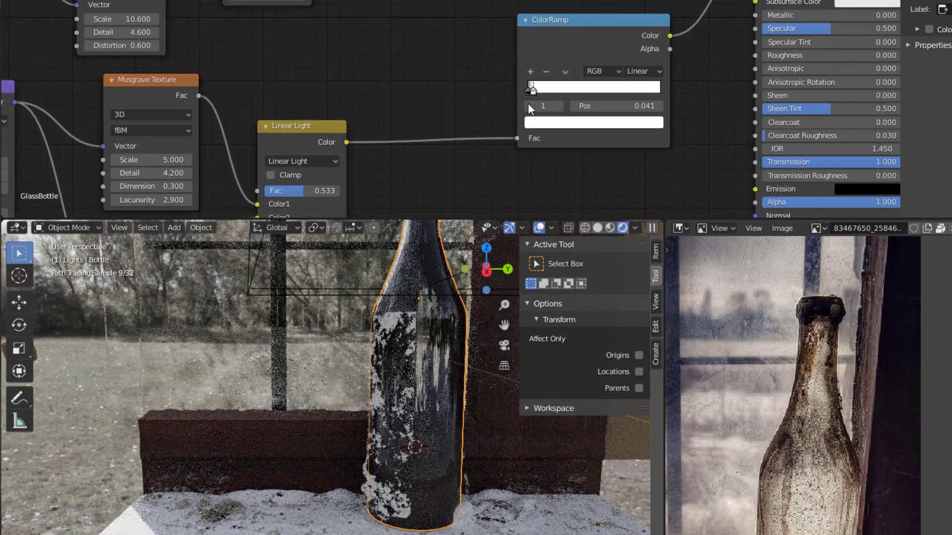
{"action": "left_click", "coordinate": [528, 92]}
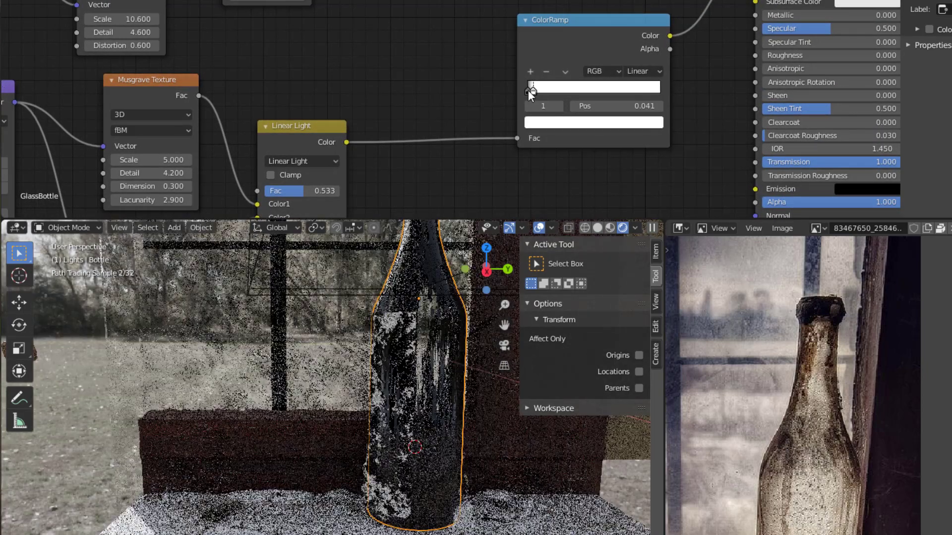
{"action": "left_click", "coordinate": [526, 90]}
{"action": "left_click", "coordinate": [539, 124]}
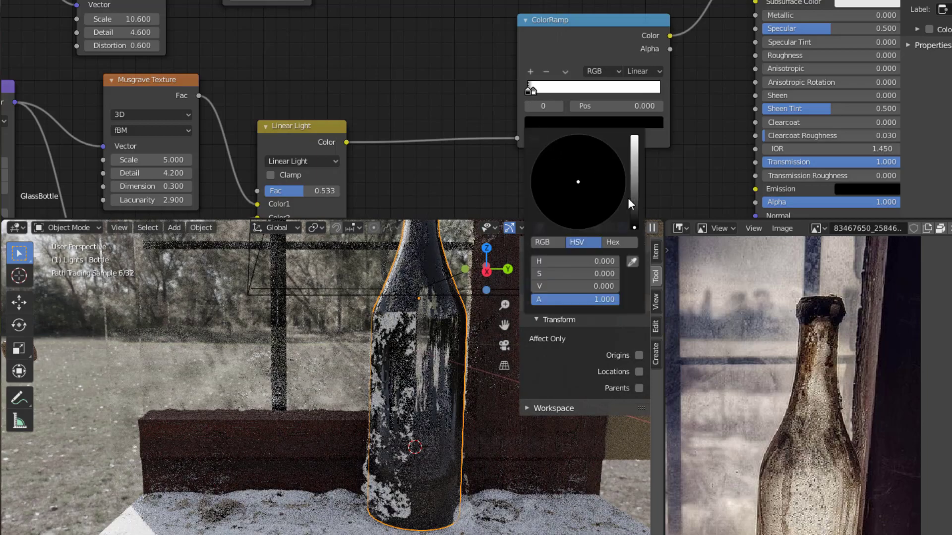
{"action": "left_click_drag", "start_coordinate": [627, 198], "coordinate": [634, 167]}
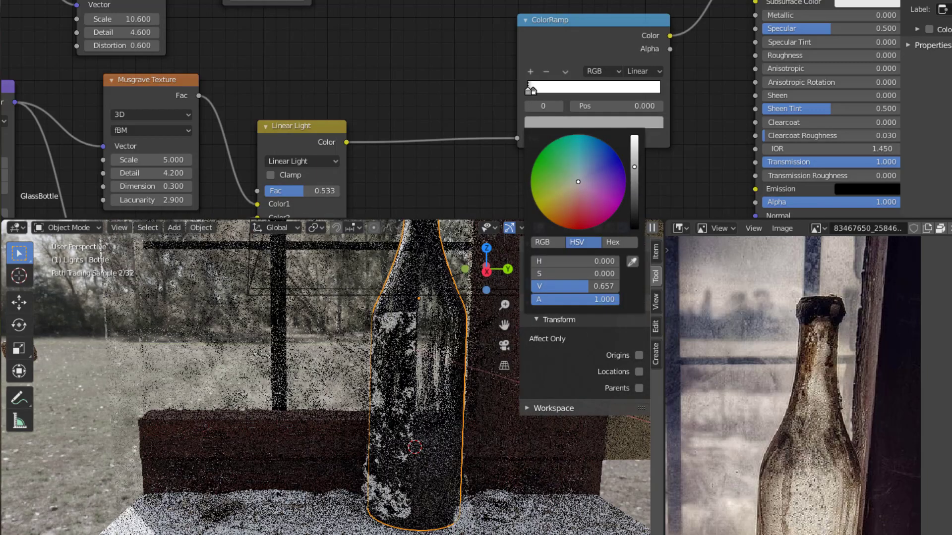
{"action": "left_click_drag", "start_coordinate": [575, 190], "coordinate": [569, 198]}
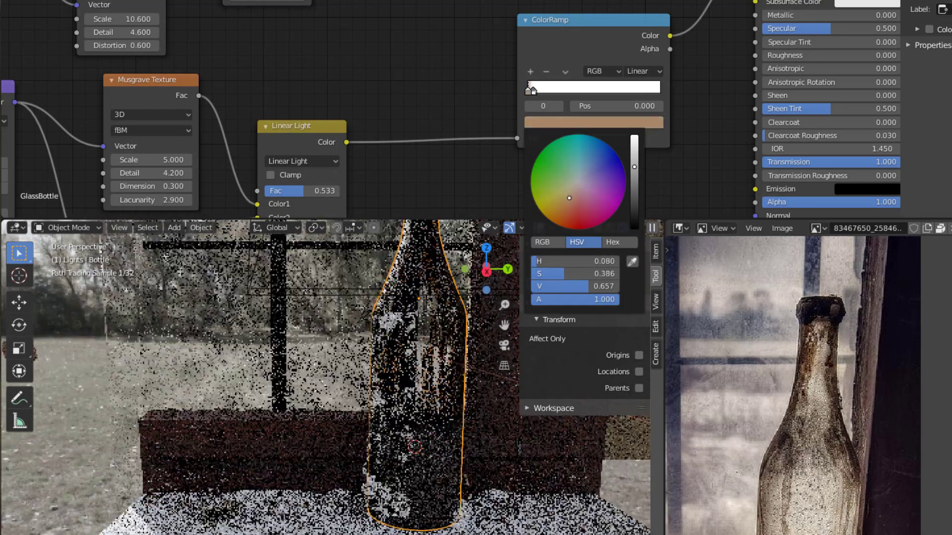
{"action": "left_click_drag", "start_coordinate": [634, 167], "coordinate": [634, 152]}
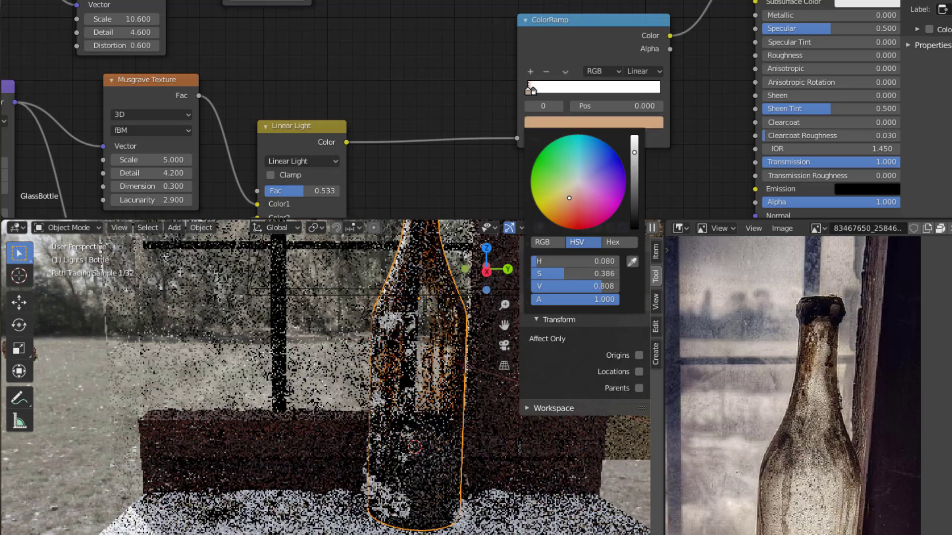
{"action": "left_click_drag", "start_coordinate": [569, 185], "coordinate": [572, 192]}
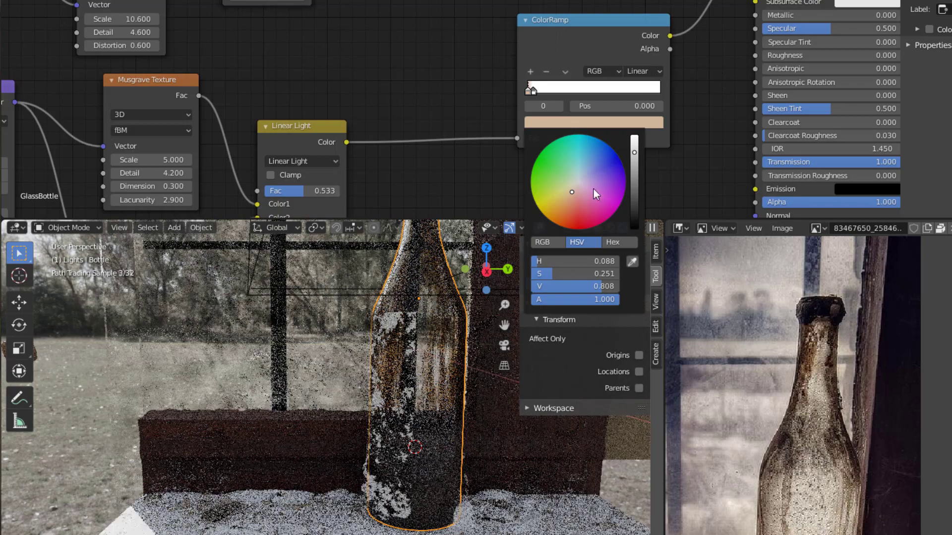
{"action": "left_click_drag", "start_coordinate": [635, 152], "coordinate": [634, 143]}
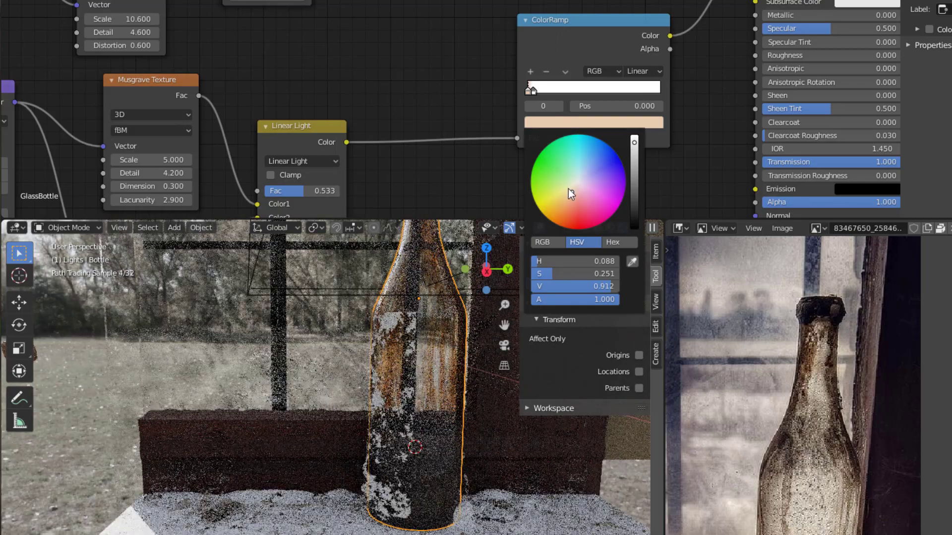
{"action": "left_click", "coordinate": [568, 189]}
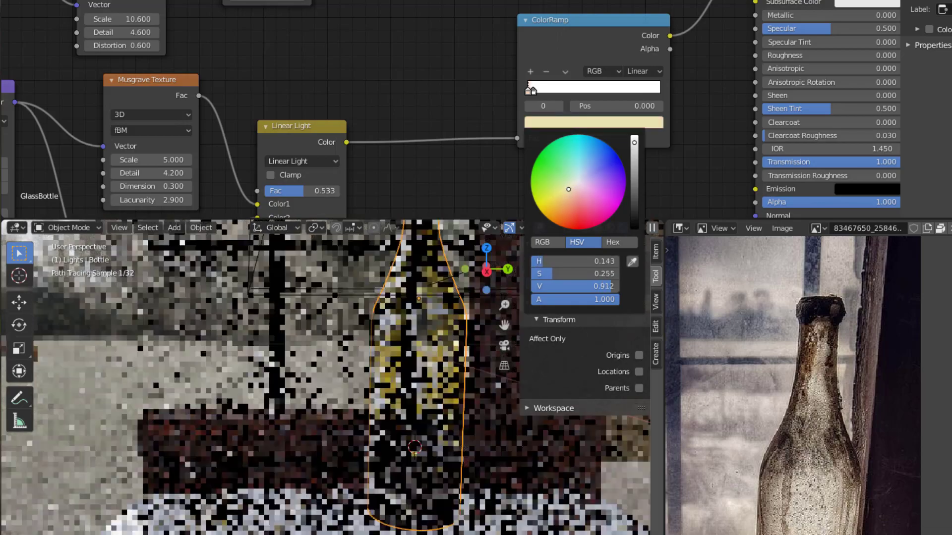
{"action": "left_click", "coordinate": [570, 192]}
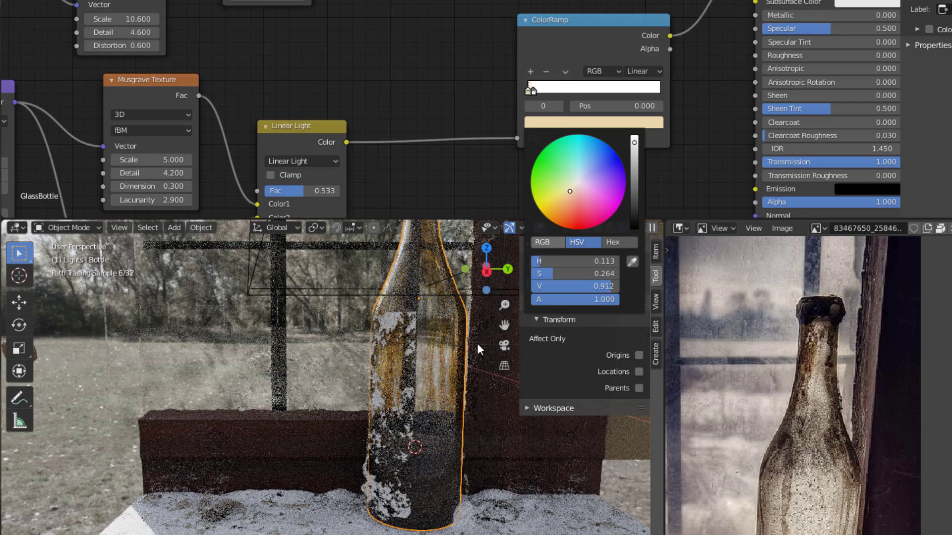
Set the Linear Light node's factor to 0.692 and compare the bottle's stains with the reference photo.
{"action": "scroll", "coordinate": [445, 380], "scroll_direction": "down", "scroll_amount": 2}
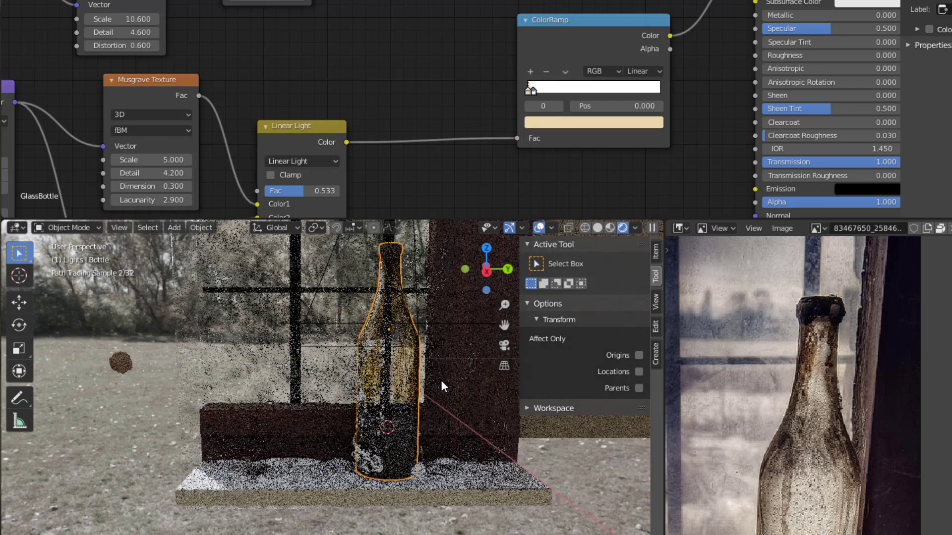
{"action": "middle_click_drag", "start_coordinate": [435, 170], "coordinate": [519, 58]}
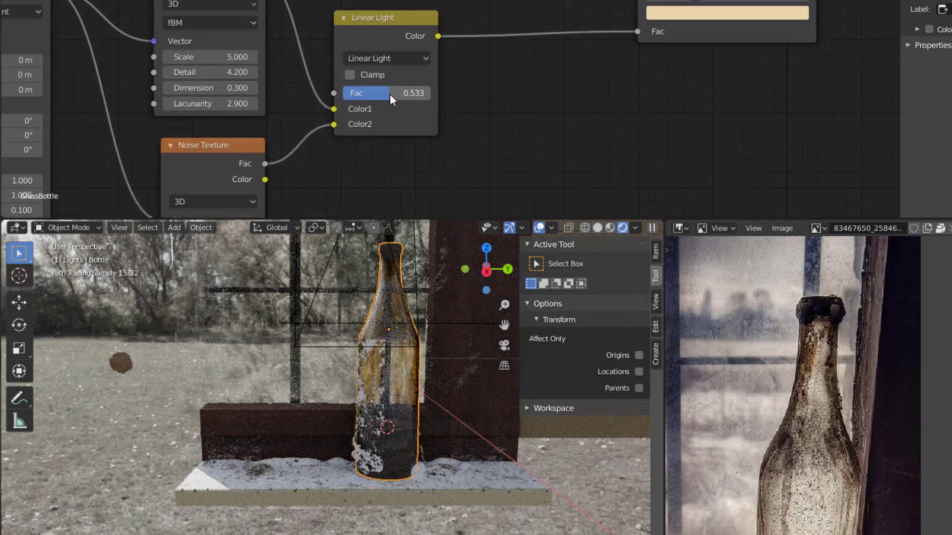
{"action": "left_click_drag", "start_coordinate": [390, 93], "coordinate": [440, 89]}
{"action": "scroll", "coordinate": [404, 347], "scroll_direction": "up", "scroll_amount": 4}
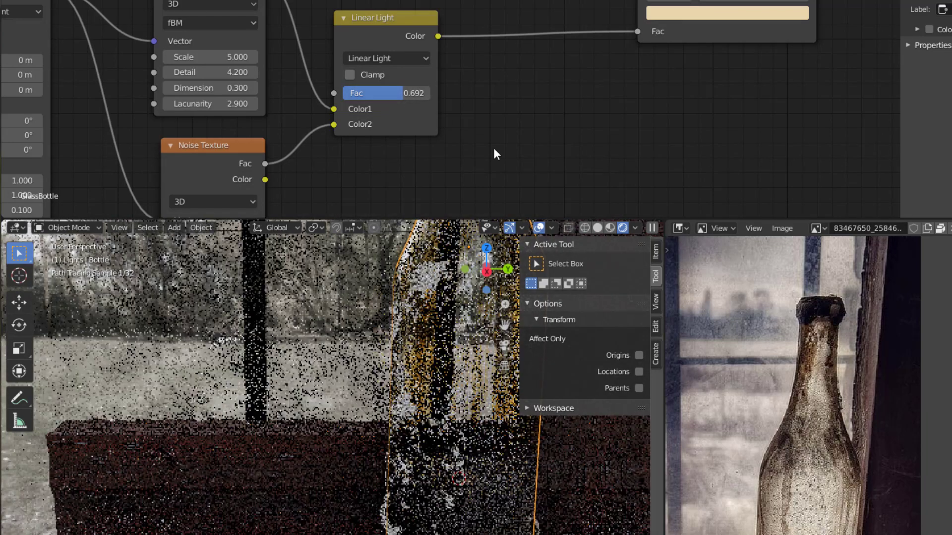
{"action": "scroll", "coordinate": [457, 356], "scroll_direction": "down", "scroll_amount": 3}
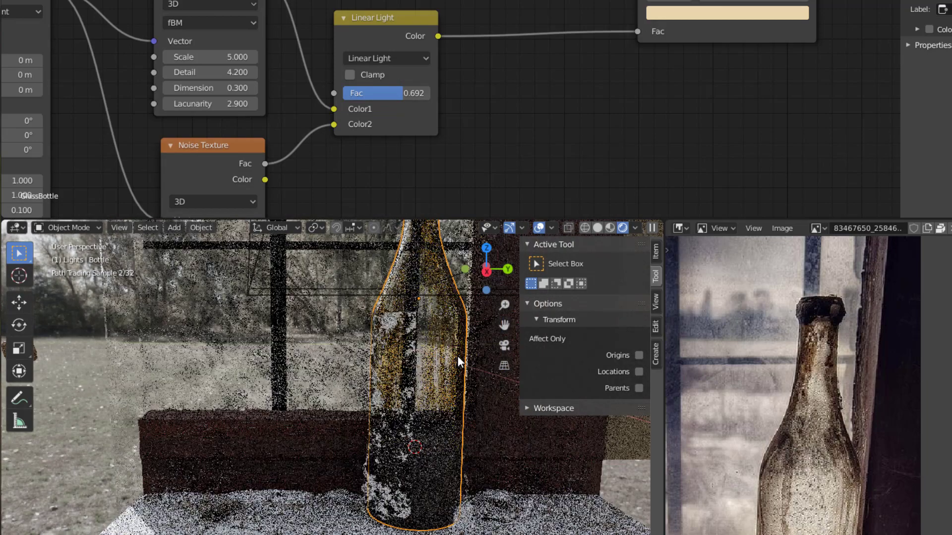
{"action": "scroll", "coordinate": [457, 356], "scroll_direction": "down", "scroll_amount": 4}
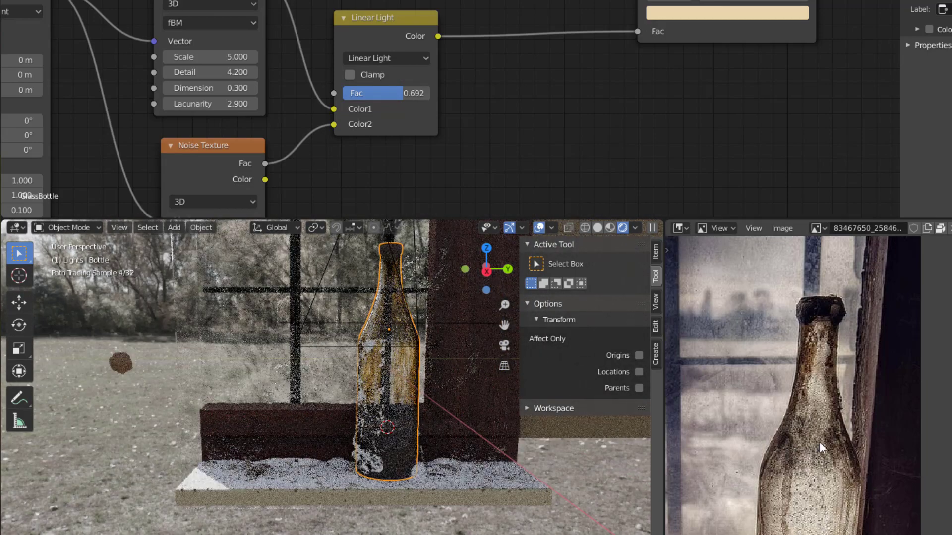
{"action": "scroll", "coordinate": [834, 425], "scroll_direction": "down", "scroll_amount": 2}
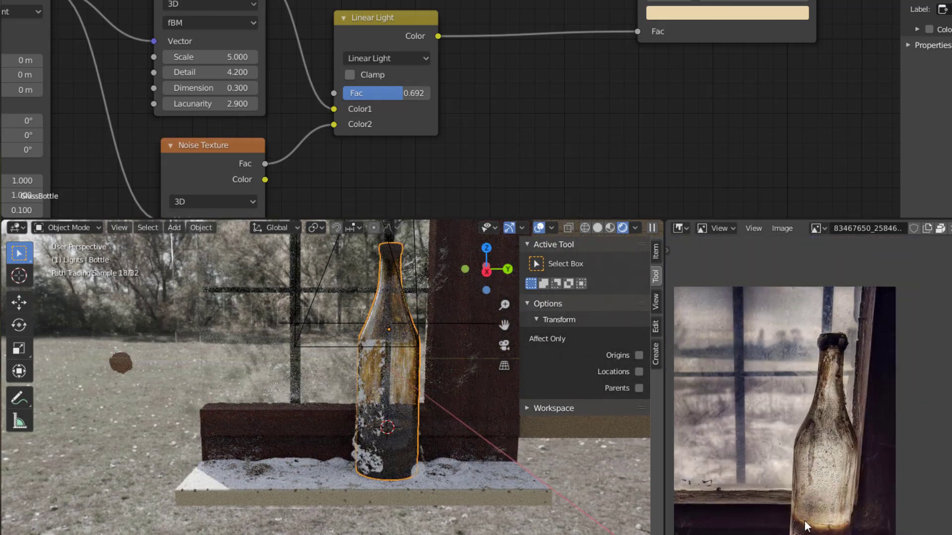
{"action": "scroll", "coordinate": [817, 486], "scroll_direction": "up", "scroll_amount": 2}
{"action": "scroll", "coordinate": [380, 117], "scroll_direction": "down", "scroll_amount": 3}
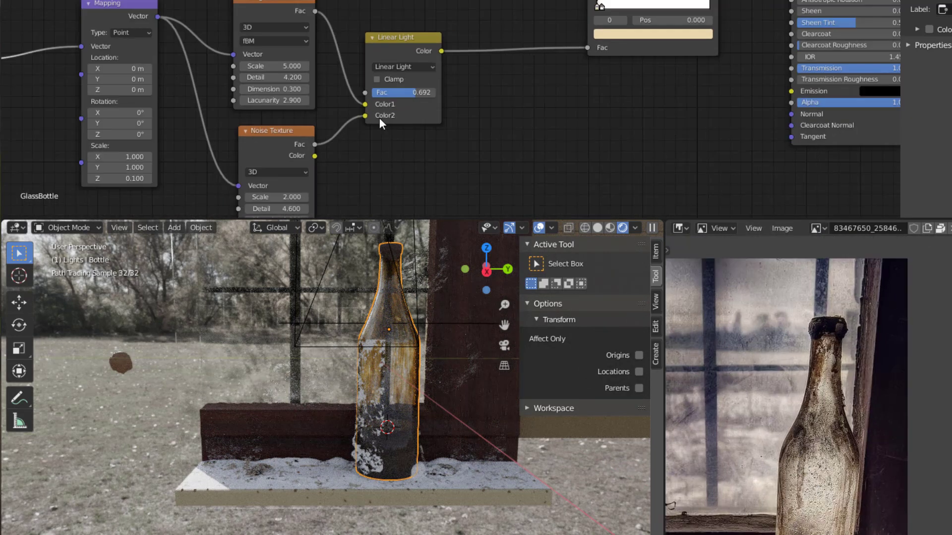
Move the dirt mask's Separate XYZ node left, closer to its Texture Coordinate node and above the Noise Texture.
{"action": "middle_click_drag", "start_coordinate": [255, 87], "coordinate": [378, 247]}
{"action": "scroll", "coordinate": [336, 54], "scroll_direction": "up", "scroll_amount": 2}
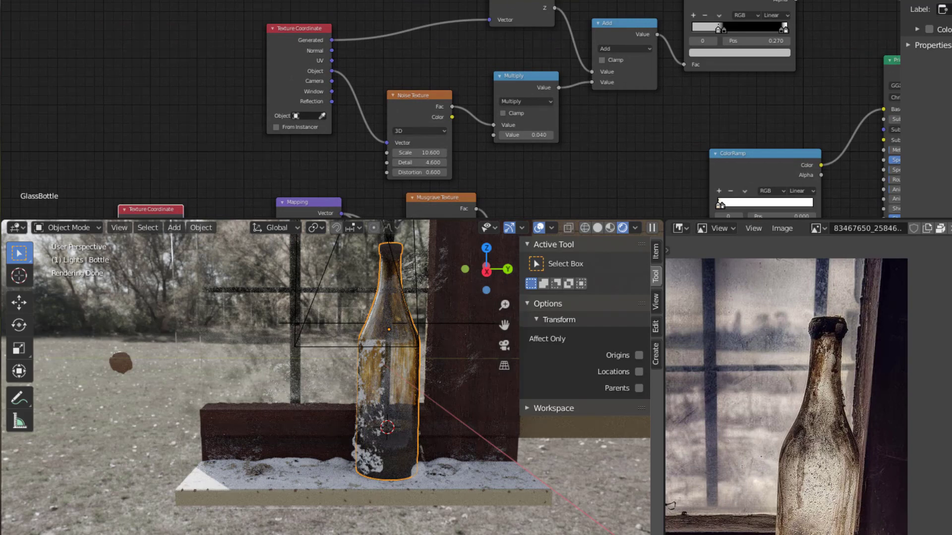
{"action": "left_click_drag", "start_coordinate": [498, 1], "coordinate": [430, 20]}
{"action": "scroll", "coordinate": [440, 21], "scroll_direction": "up", "scroll_amount": 3}
{"action": "middle_click_drag", "start_coordinate": [447, 23], "coordinate": [433, 101]}
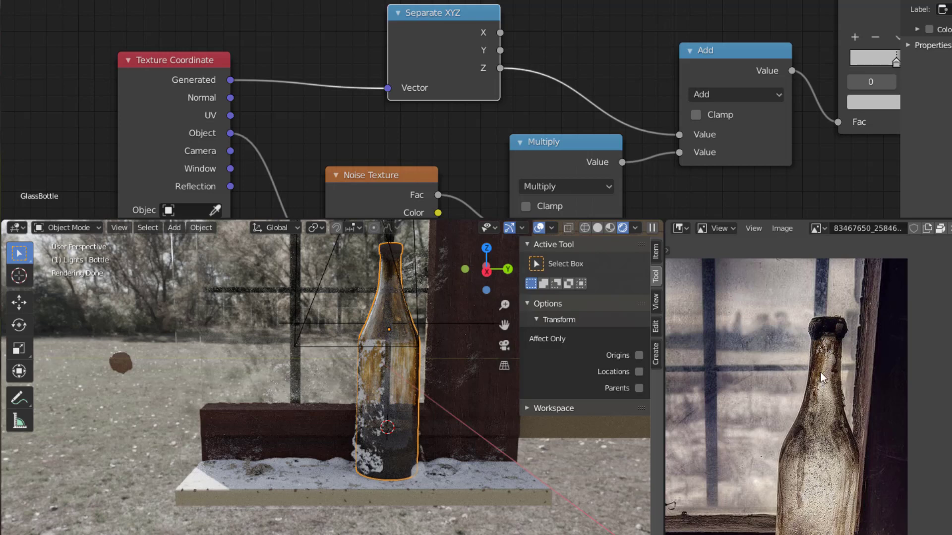
Examine the glass surface on the bottle's body close up in the reference photo.
{"action": "scroll", "coordinate": [807, 488], "scroll_direction": "down", "scroll_amount": 3}
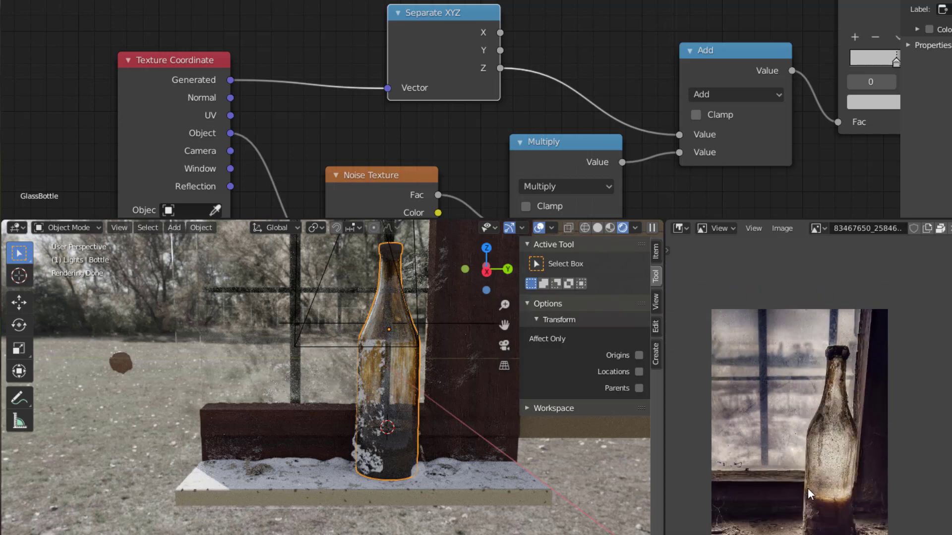
{"action": "scroll", "coordinate": [838, 491], "scroll_direction": "up", "scroll_amount": 2}
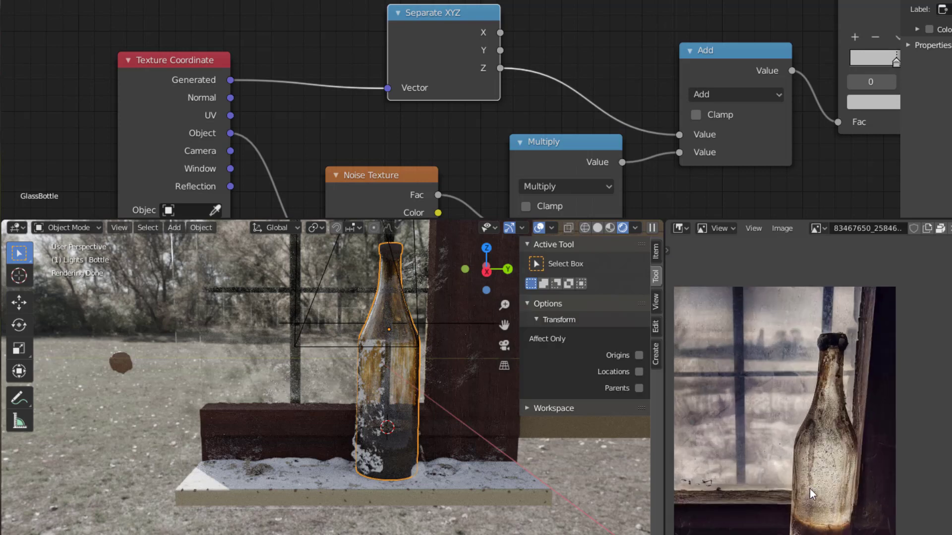
{"action": "scroll", "coordinate": [795, 485], "scroll_direction": "up", "scroll_amount": 4}
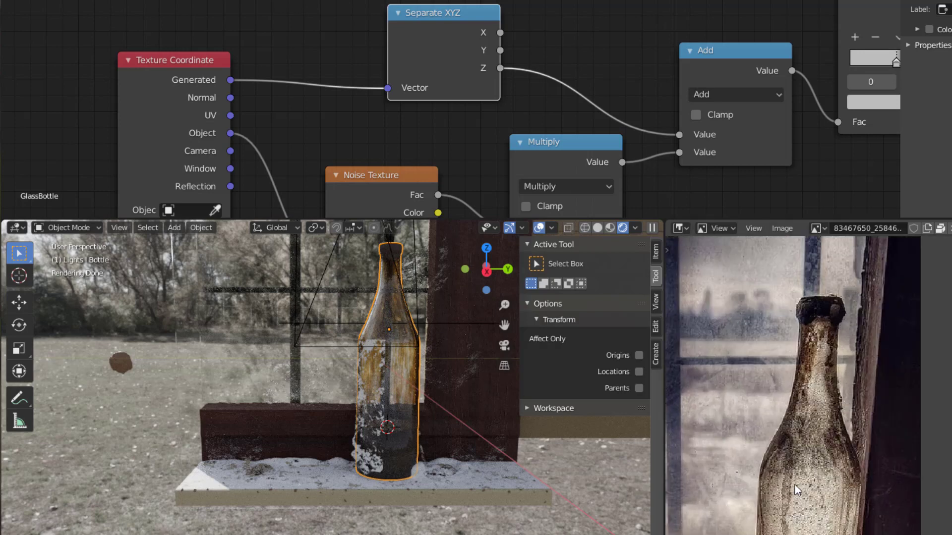
{"action": "middle_click_drag", "start_coordinate": [788, 480], "coordinate": [758, 345]}
{"action": "scroll", "coordinate": [759, 345], "scroll_direction": "up", "scroll_amount": 2}
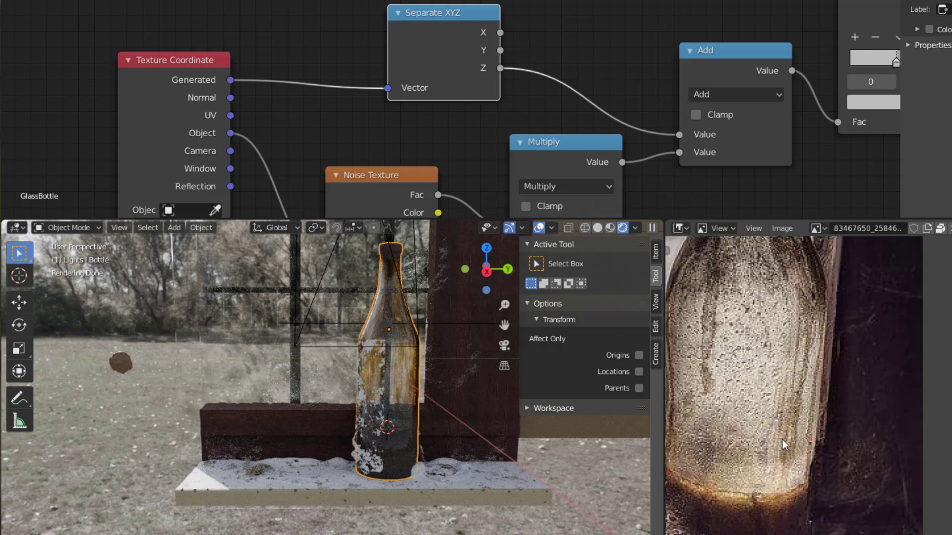
Add a Voronoi Texture node below the glass color ramp, to the right of the streak Noise Texture.
{"action": "scroll", "coordinate": [537, 130], "scroll_direction": "down", "scroll_amount": 8}
{"action": "middle_click_drag", "start_coordinate": [662, 151], "coordinate": [548, 26]}
{"action": "scroll", "coordinate": [610, 65], "scroll_direction": "down", "scroll_amount": 3}
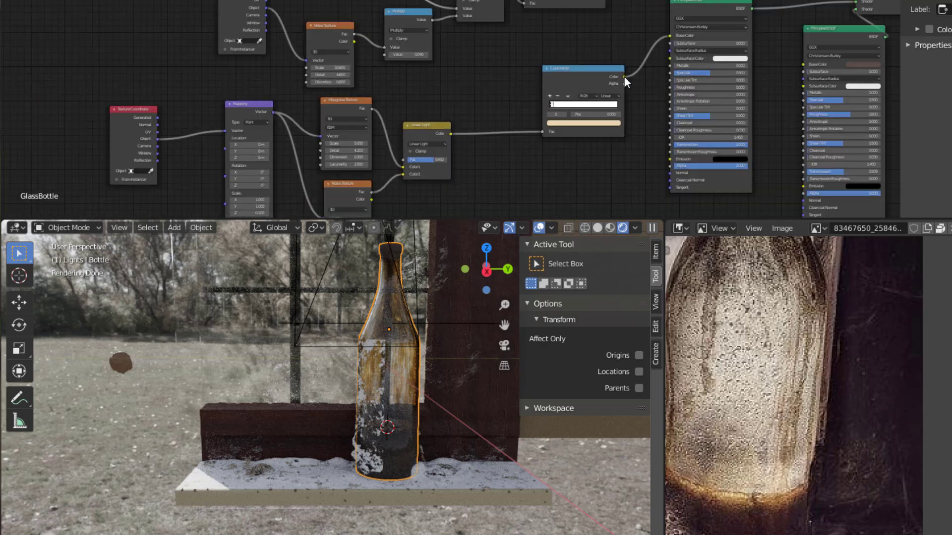
{"action": "scroll", "coordinate": [627, 130], "scroll_direction": "up", "scroll_amount": 5}
{"action": "middle_click_drag", "start_coordinate": [618, 129], "coordinate": [588, 27]}
{"action": "scroll", "coordinate": [591, 55], "scroll_direction": "up", "scroll_amount": 1}
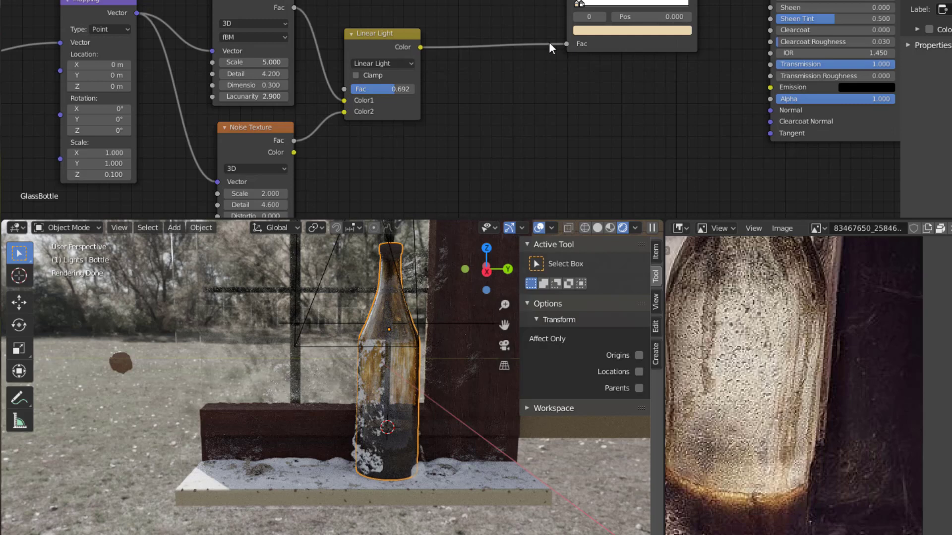
{"action": "middle_click_drag", "start_coordinate": [519, 144], "coordinate": [481, 94]}
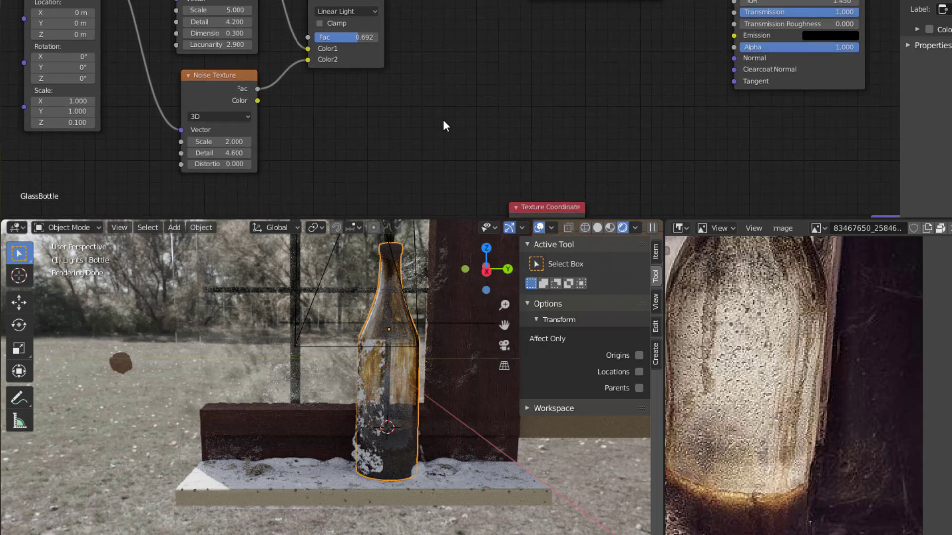
{"action": "key", "text": "shift+a"}
{"action": "mouse_move", "coordinate": [416, 160]}
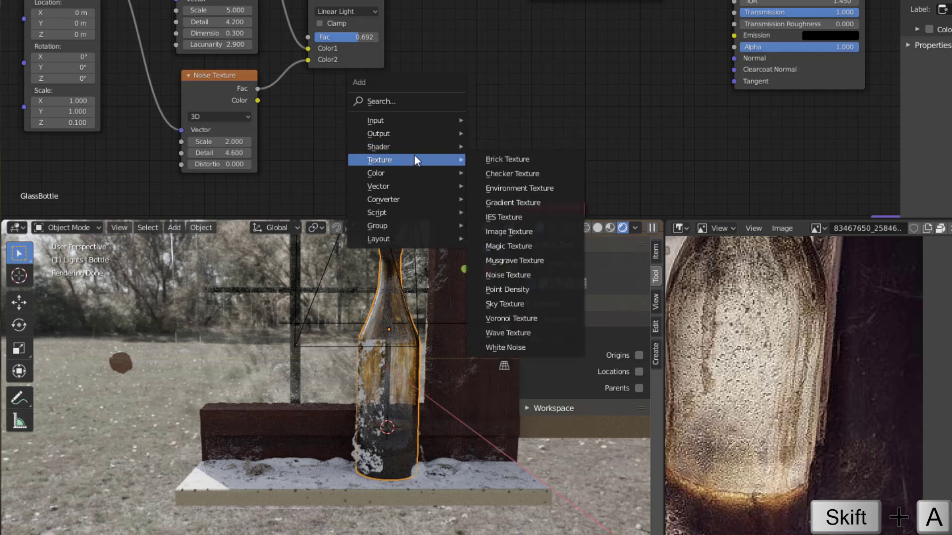
{"action": "left_click", "coordinate": [511, 319]}
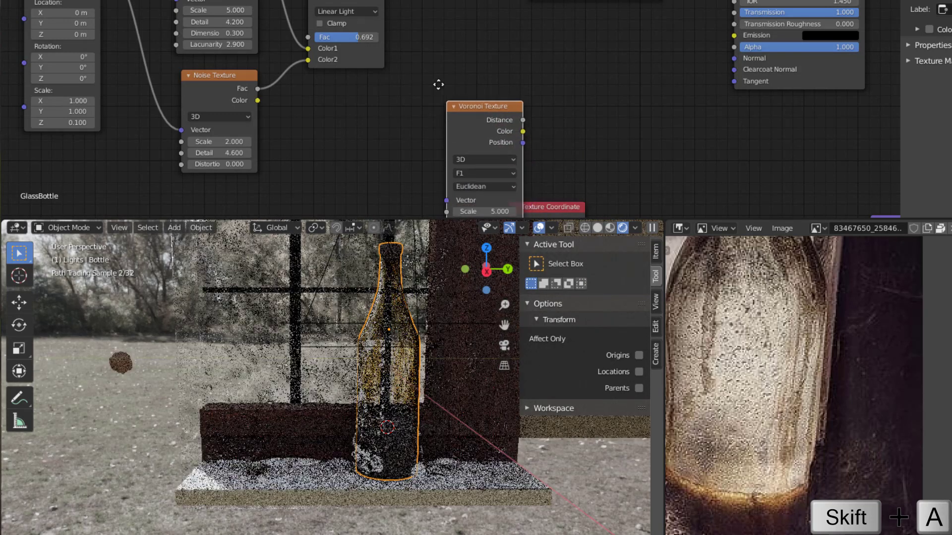
{"action": "left_click", "coordinate": [428, 51]}
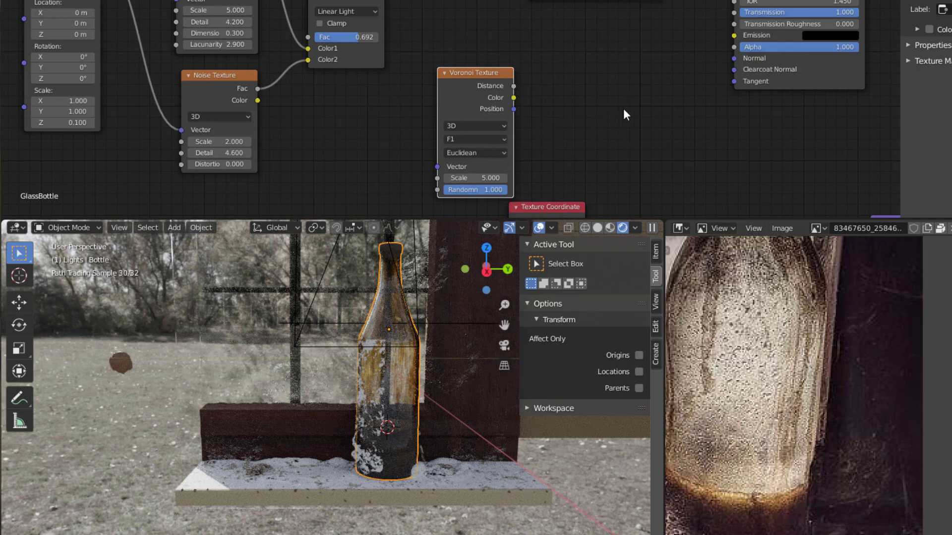
Add a Bump node, feeding Voronoi Distance into its Height and its output into the glass Principled BSDF's Normal.
{"action": "key", "text": "shift+a"}
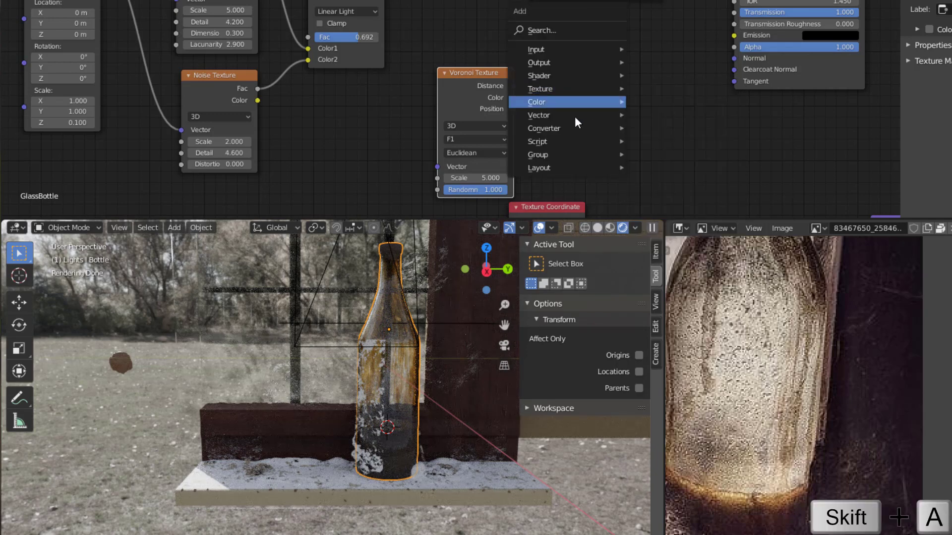
{"action": "left_click", "coordinate": [663, 109]}
{"action": "left_click", "coordinate": [585, 47]}
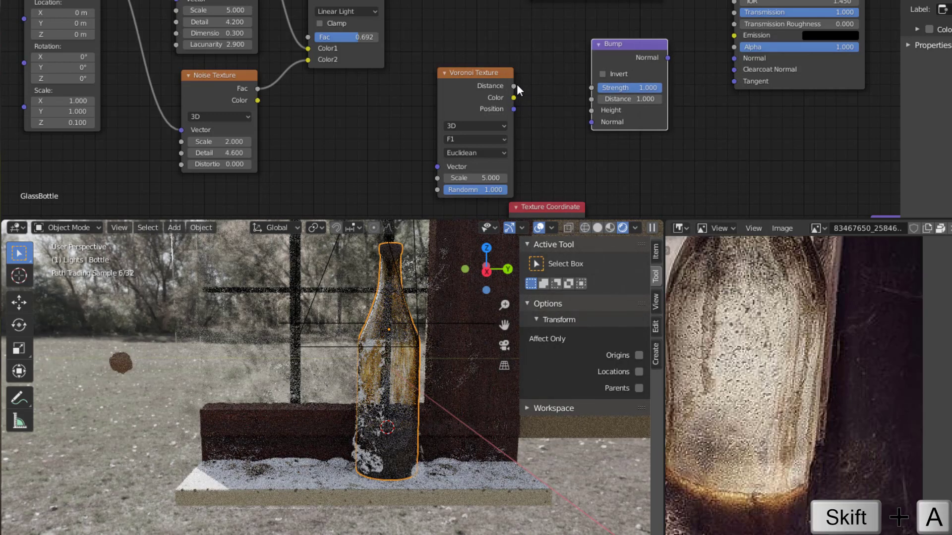
{"action": "left_click_drag", "start_coordinate": [515, 86], "coordinate": [588, 110]}
{"action": "left_click_drag", "start_coordinate": [668, 57], "coordinate": [735, 58]}
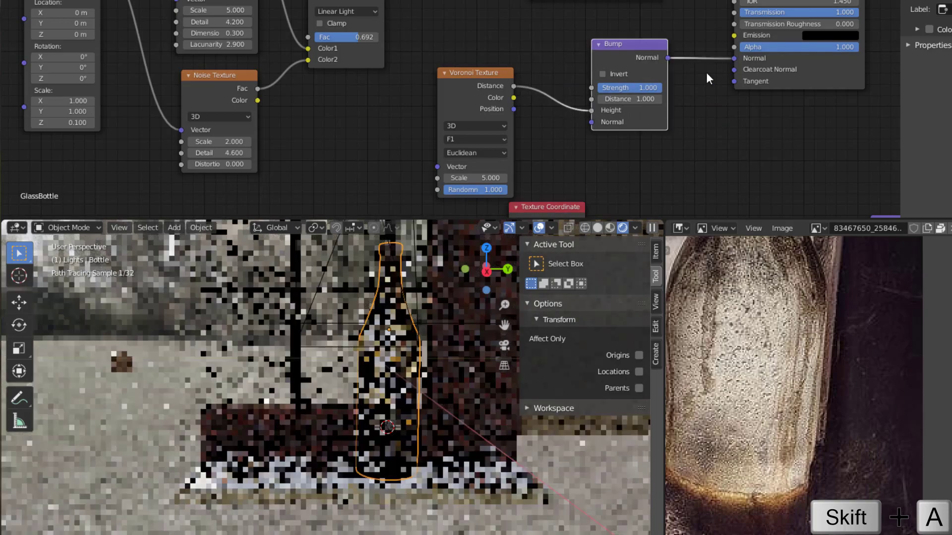
{"action": "mouse_move", "coordinate": [486, 79]}
{"action": "left_mouse_down"}
{"action": "mouse_move", "coordinate": [446, 83]}
{"action": "mouse_move", "coordinate": [457, 81]}
{"action": "left_mouse_up"}
Add a Texture Coordinate node and connect its Object output to the Voronoi Texture's Vector input.
{"action": "scroll", "coordinate": [412, 339], "scroll_direction": "up", "scroll_amount": 4}
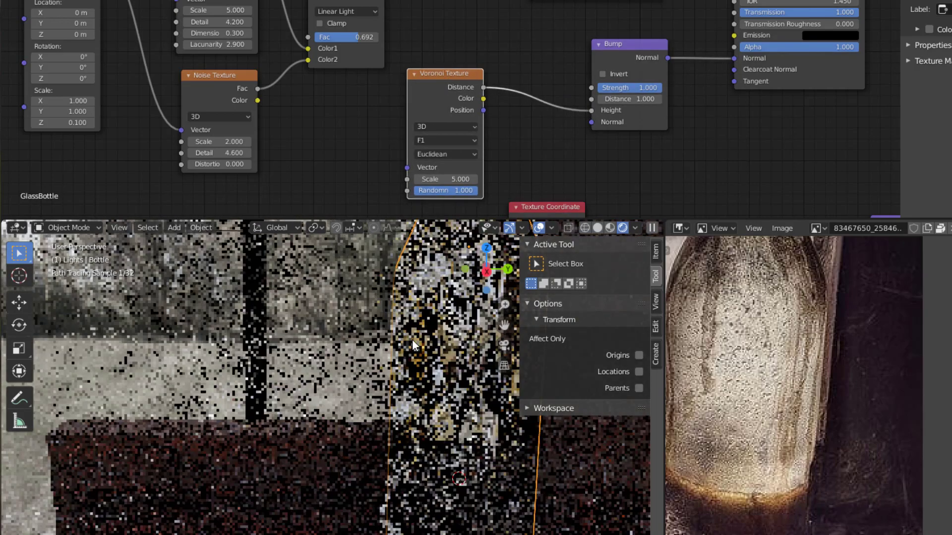
{"action": "scroll", "coordinate": [347, 131], "scroll_direction": "down", "scroll_amount": 2}
{"action": "middle_click_drag", "start_coordinate": [353, 132], "coordinate": [416, 104]}
{"action": "key", "text": "shift+a"}
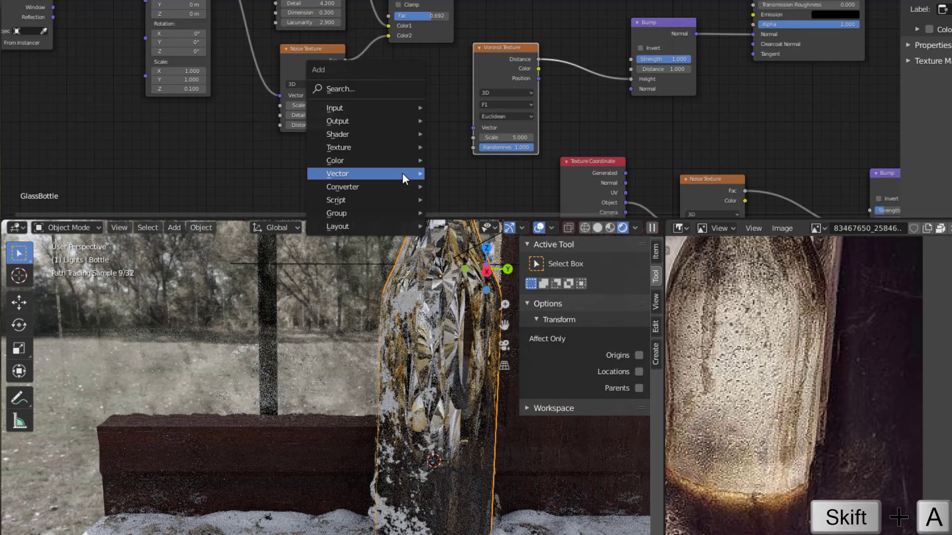
{"action": "mouse_move", "coordinate": [397, 107]}
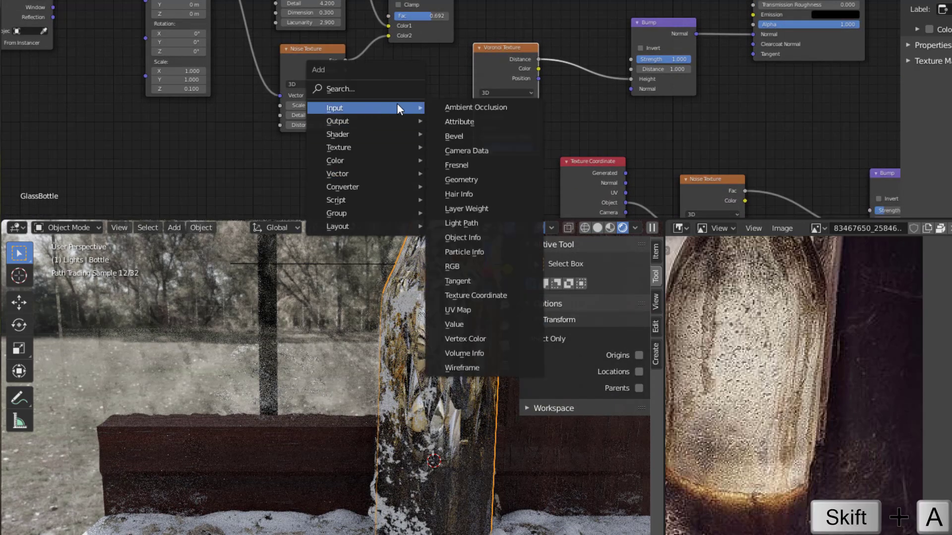
{"action": "left_click", "coordinate": [472, 295]}
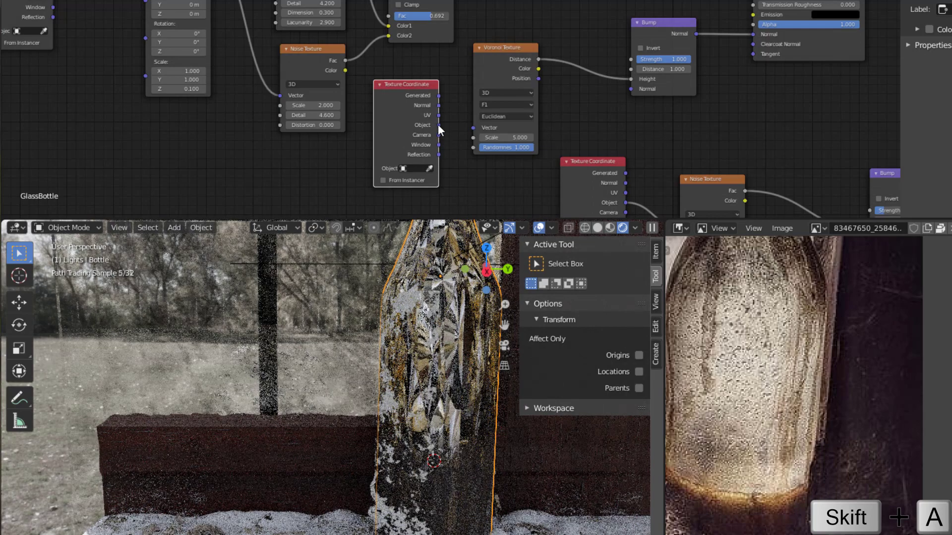
{"action": "left_click_drag", "start_coordinate": [438, 125], "coordinate": [475, 128]}
Insert a Math node between the Voronoi Texture and Bump, and place a duplicate of it after it in the link.
{"action": "scroll", "coordinate": [559, 125], "scroll_direction": "up", "scroll_amount": 1}
{"action": "scroll", "coordinate": [558, 125], "scroll_direction": "up", "scroll_amount": 1}
{"action": "scroll", "coordinate": [453, 321], "scroll_direction": "up", "scroll_amount": 2}
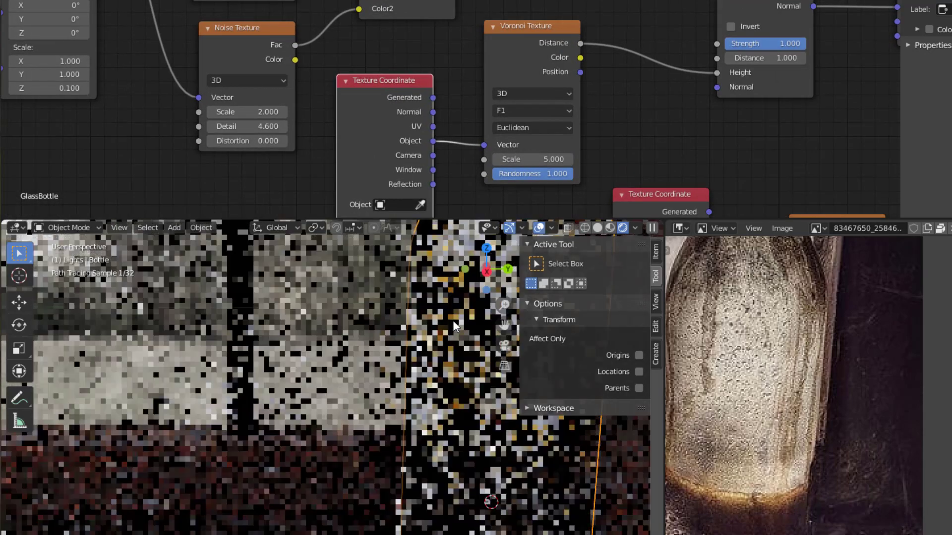
{"action": "middle_click_drag", "start_coordinate": [460, 305], "coordinate": [328, 307], "text": "shift"}
{"action": "key", "text": "shift+a"}
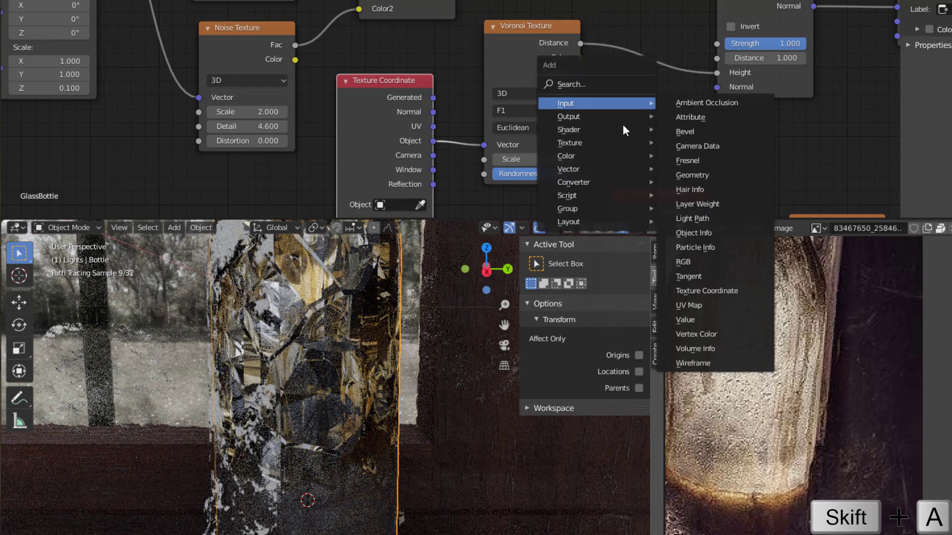
{"action": "mouse_move", "coordinate": [587, 187]}
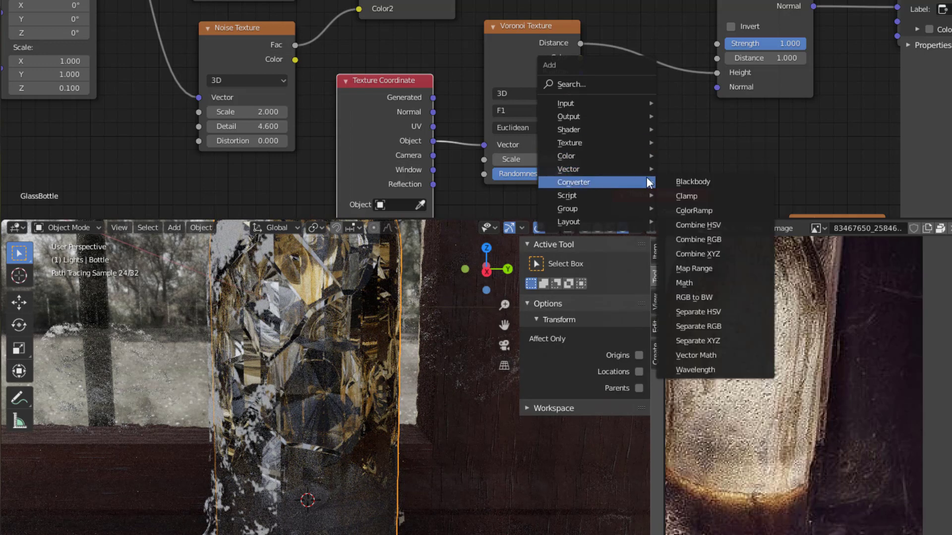
{"action": "left_click", "coordinate": [685, 283]}
{"action": "left_click", "coordinate": [630, 75]}
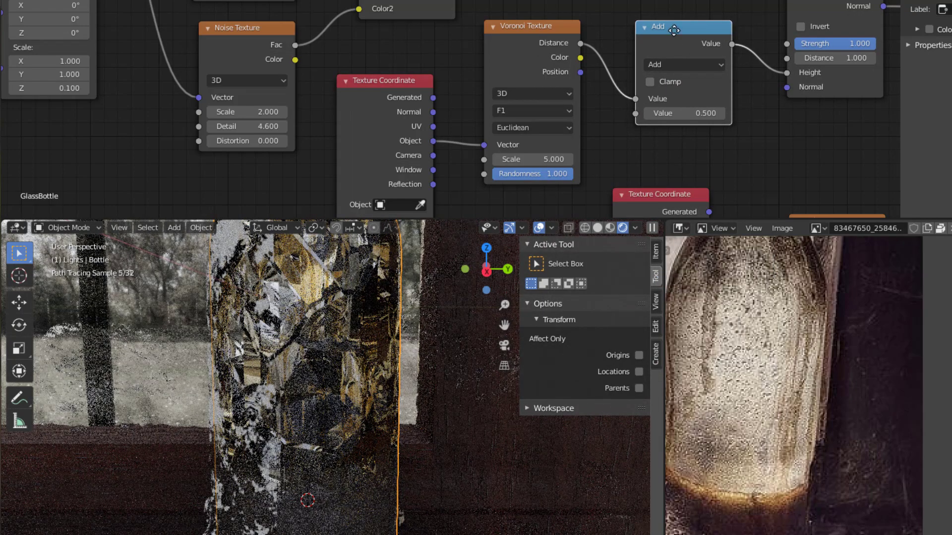
{"action": "key", "text": "shift+d"}
{"action": "left_click", "coordinate": [731, 33]}
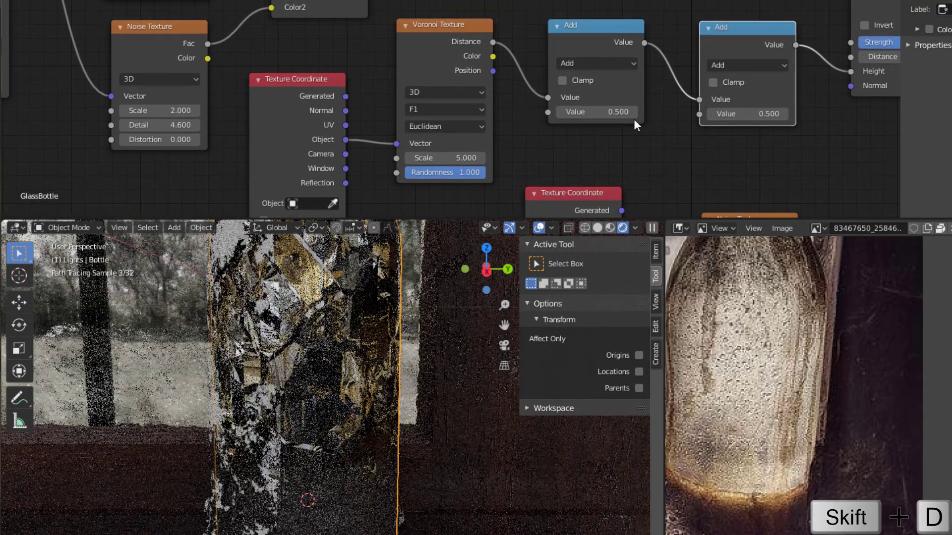
Switch the first Math node to Less Than and set the Voronoi Texture's scale to 38.
{"action": "left_click", "coordinate": [587, 61]}
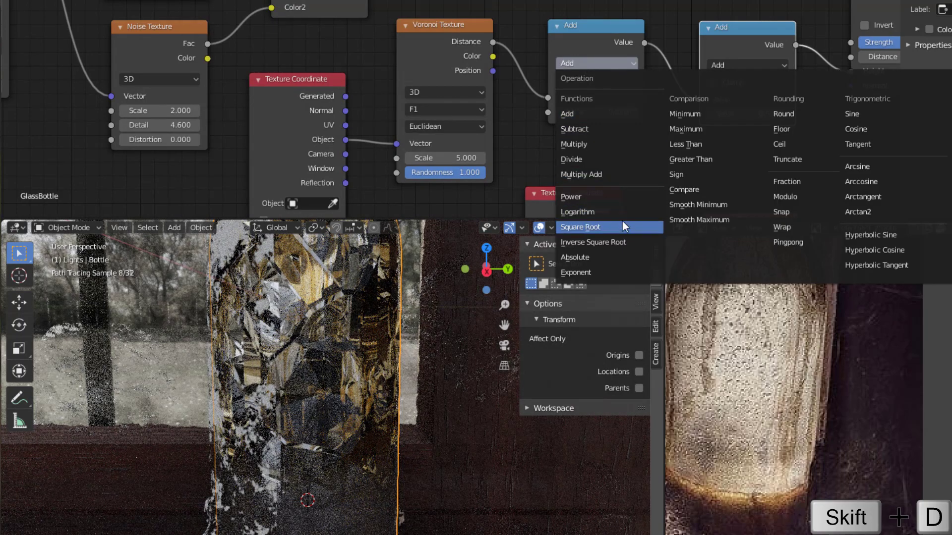
{"action": "left_click", "coordinate": [680, 143]}
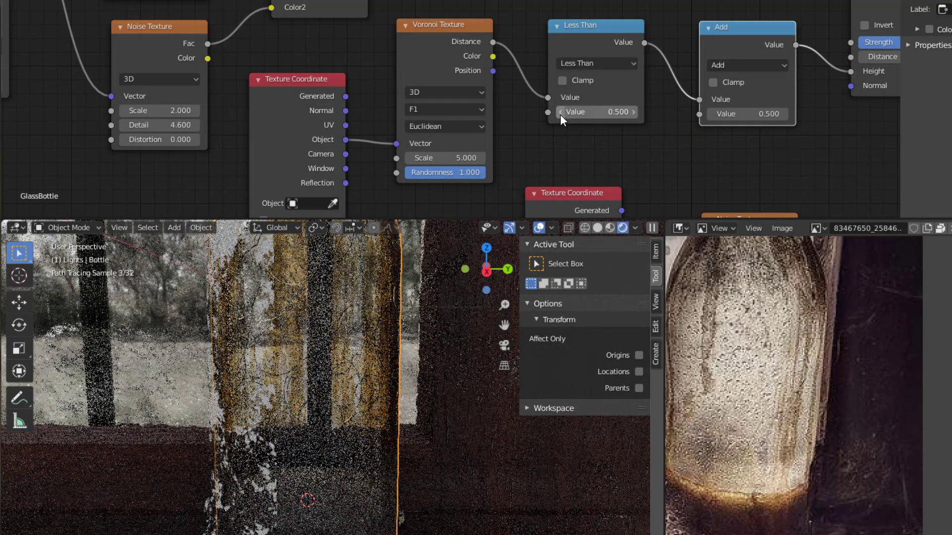
{"action": "scroll", "coordinate": [338, 373], "scroll_direction": "up", "scroll_amount": 1}
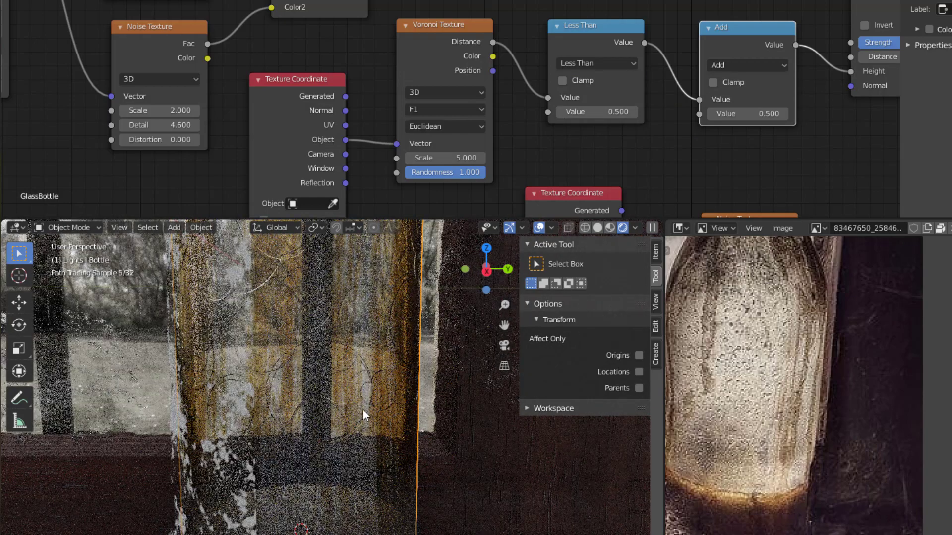
{"action": "mouse_move", "coordinate": [443, 158]}
{"action": "left_mouse_down"}
{"action": "mouse_move", "coordinate": [525, 158]}
{"action": "mouse_move", "coordinate": [436, 158]}
{"action": "left_mouse_up"}
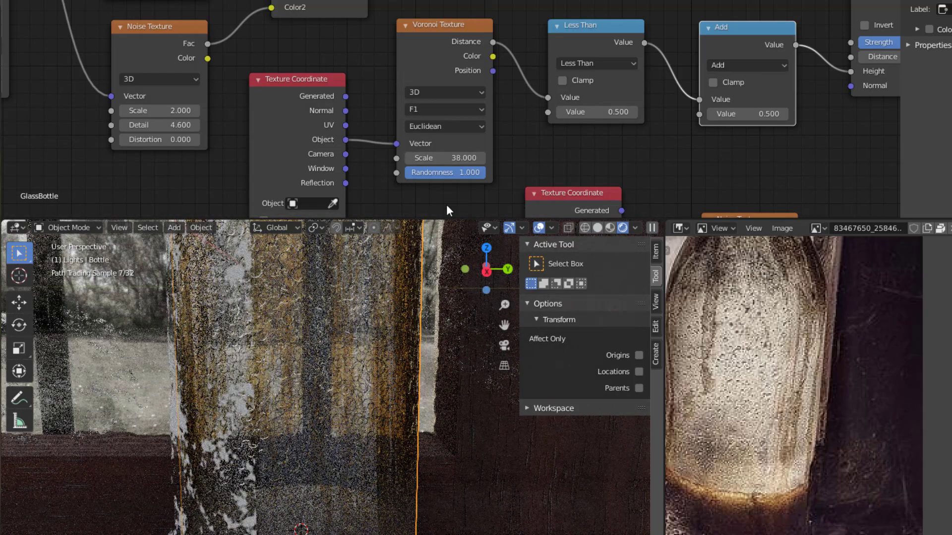
Switch the second Math node to Multiply, connect Voronoi Distance to its second value, and space out the nodes.
{"action": "left_click", "coordinate": [738, 65]}
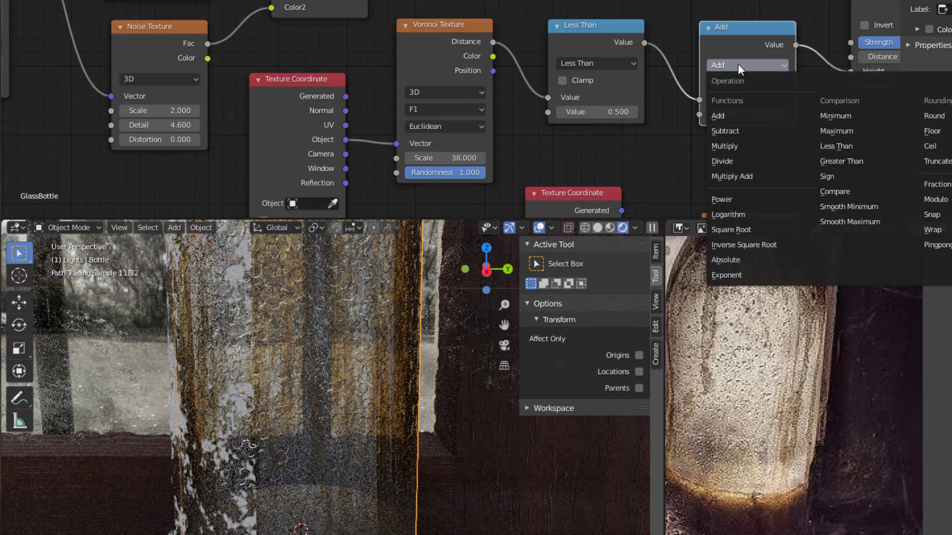
{"action": "left_click", "coordinate": [735, 145]}
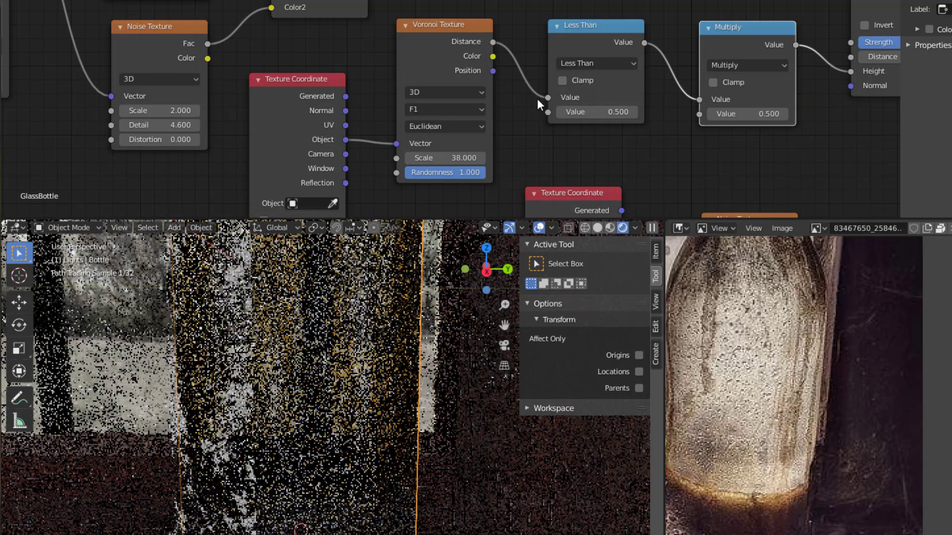
{"action": "left_click_drag", "start_coordinate": [493, 42], "coordinate": [699, 115]}
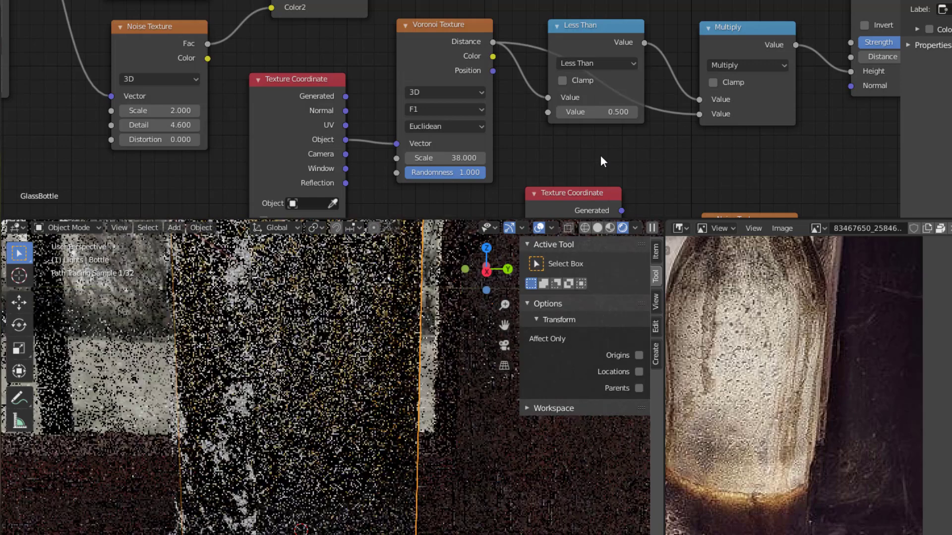
{"action": "left_click_drag", "start_coordinate": [594, 23], "coordinate": [581, 39]}
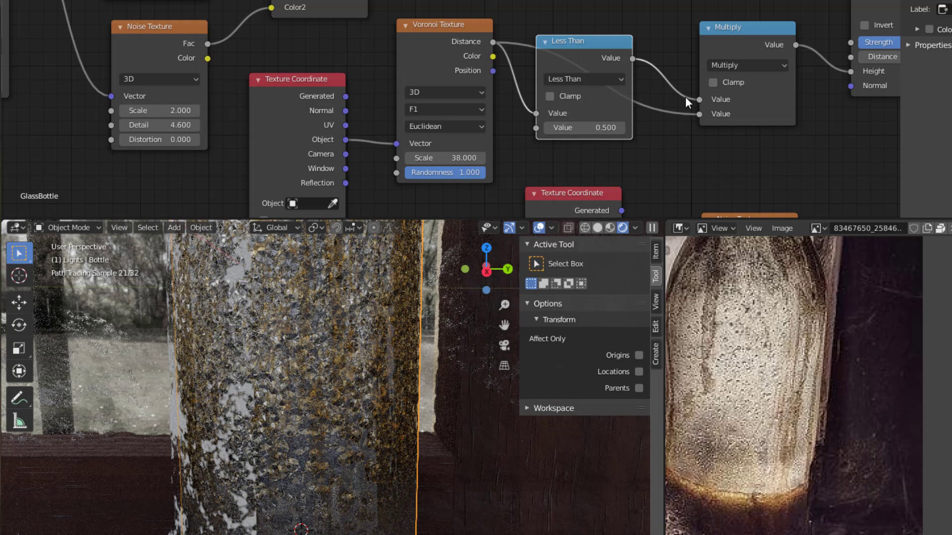
{"action": "left_click_drag", "start_coordinate": [733, 38], "coordinate": [741, 55]}
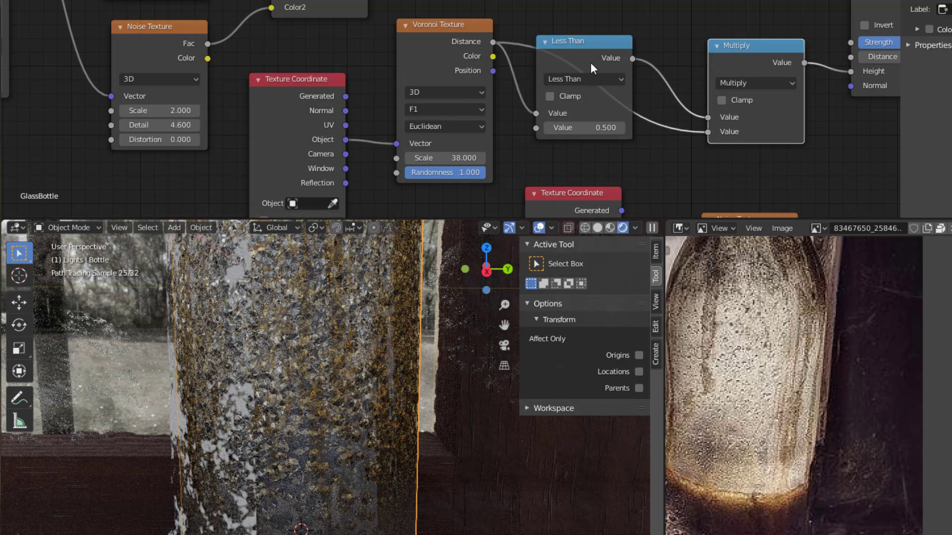
{"action": "mouse_move", "coordinate": [436, 25]}
{"action": "left_mouse_down"}
{"action": "mouse_move", "coordinate": [426, 39]}
{"action": "mouse_move", "coordinate": [434, 28]}
{"action": "left_mouse_up"}
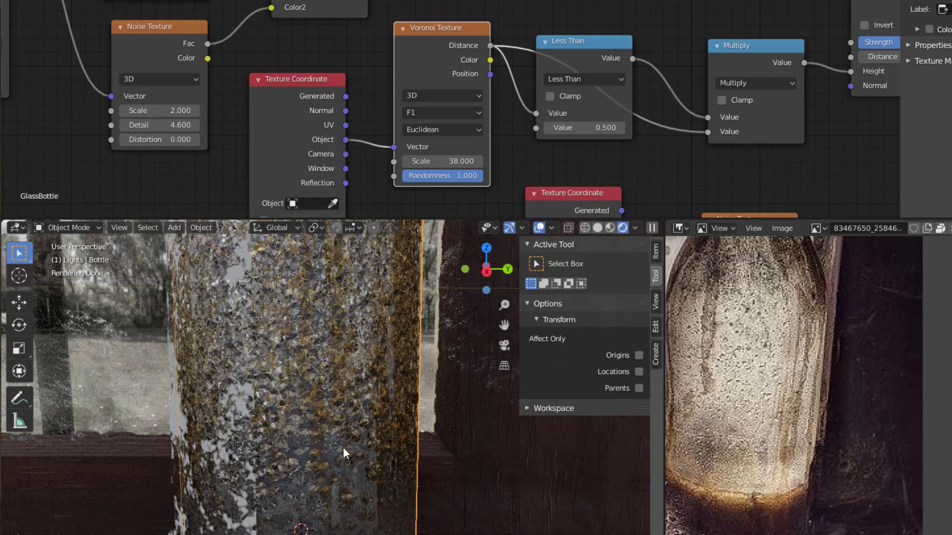
Set the Less Than node's threshold to 0.300 and check the bumps on the bottle.
{"action": "left_click", "coordinate": [547, 127]}
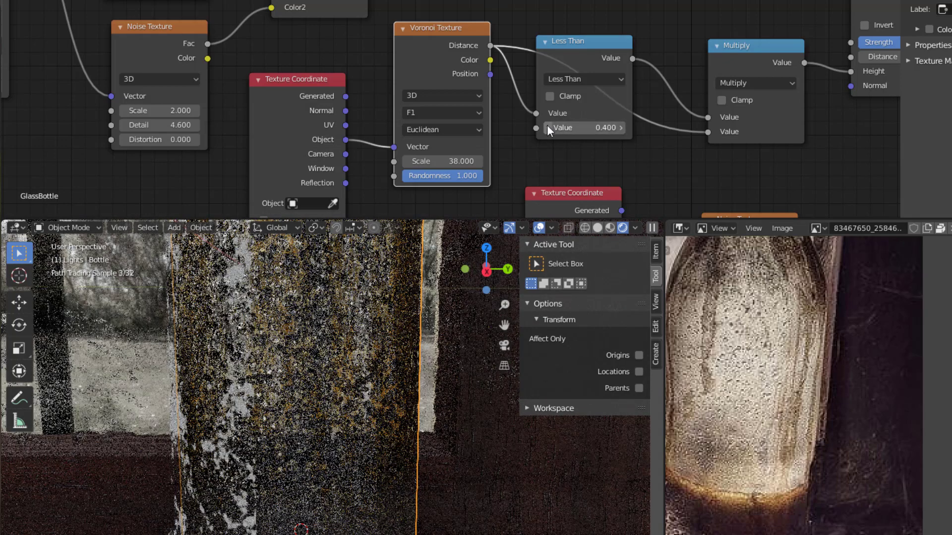
{"action": "left_click", "coordinate": [546, 125]}
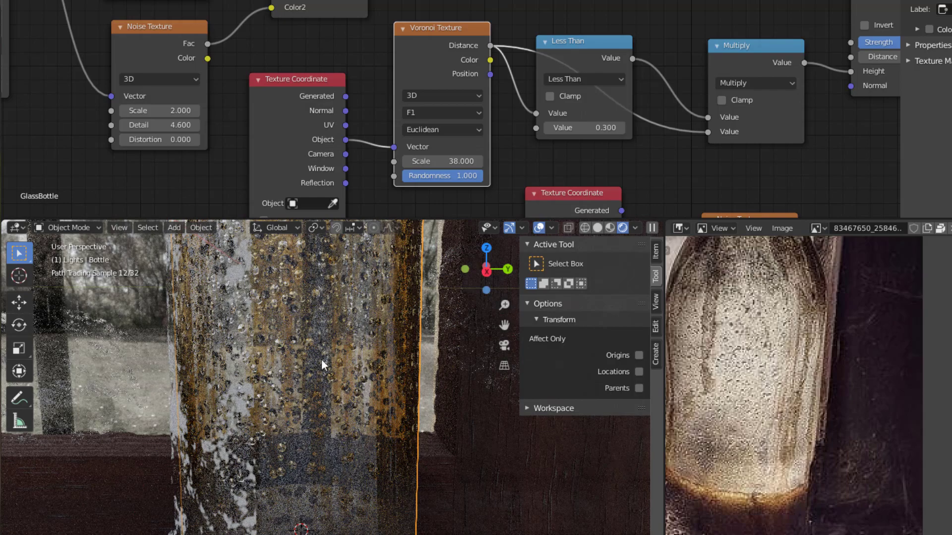
{"action": "scroll", "coordinate": [329, 382], "scroll_direction": "down", "scroll_amount": 3}
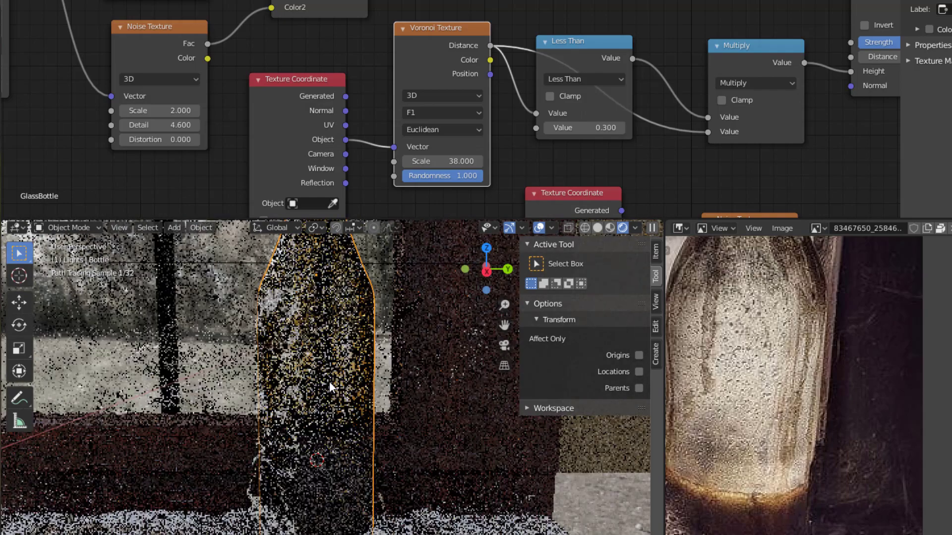
Set the Bump node's strength to 0.583 and its distance to 0.100.
{"action": "scroll", "coordinate": [347, 435], "scroll_direction": "up", "scroll_amount": 2}
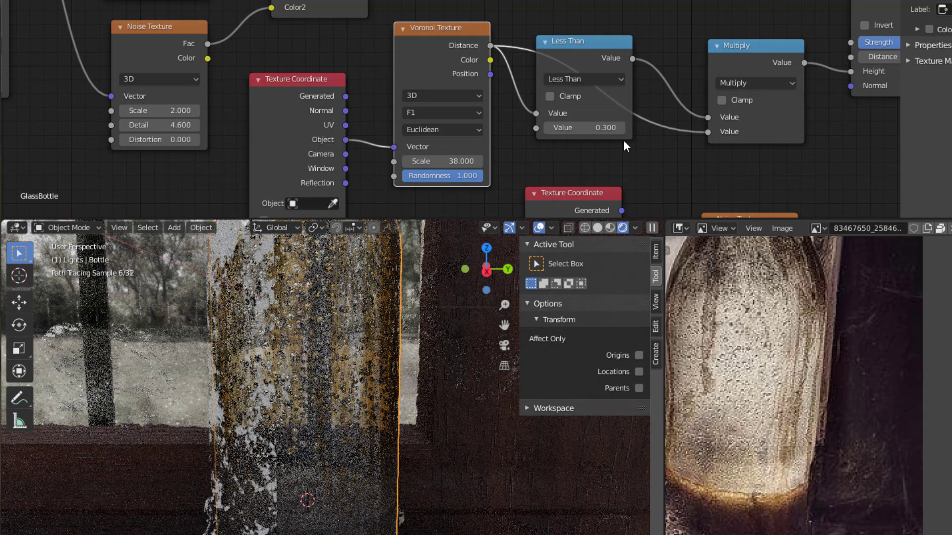
{"action": "scroll", "coordinate": [644, 139], "scroll_direction": "down", "scroll_amount": 1}
{"action": "scroll", "coordinate": [659, 140], "scroll_direction": "down", "scroll_amount": 1}
{"action": "middle_click_drag", "start_coordinate": [642, 154], "coordinate": [404, 186]}
{"action": "scroll", "coordinate": [539, 175], "scroll_direction": "up", "scroll_amount": 6}
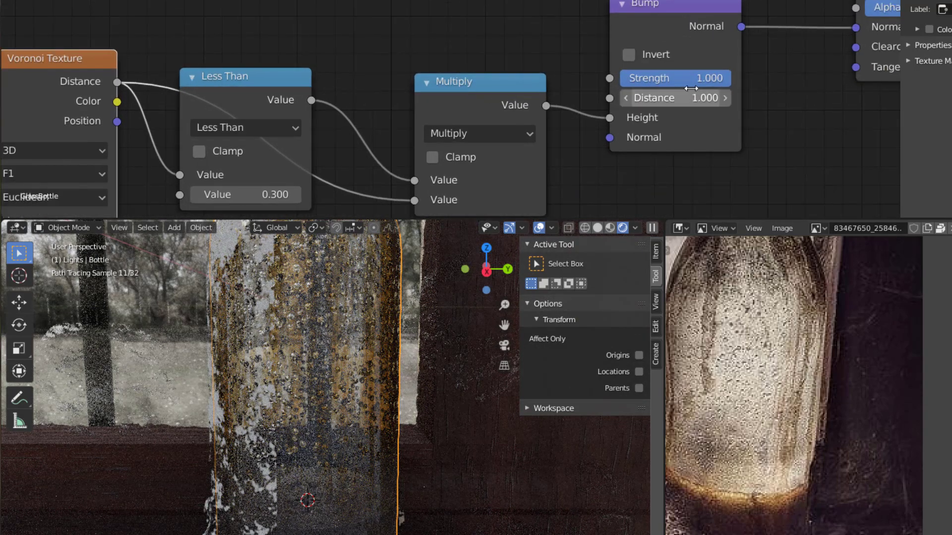
{"action": "left_click_drag", "start_coordinate": [689, 80], "coordinate": [644, 99]}
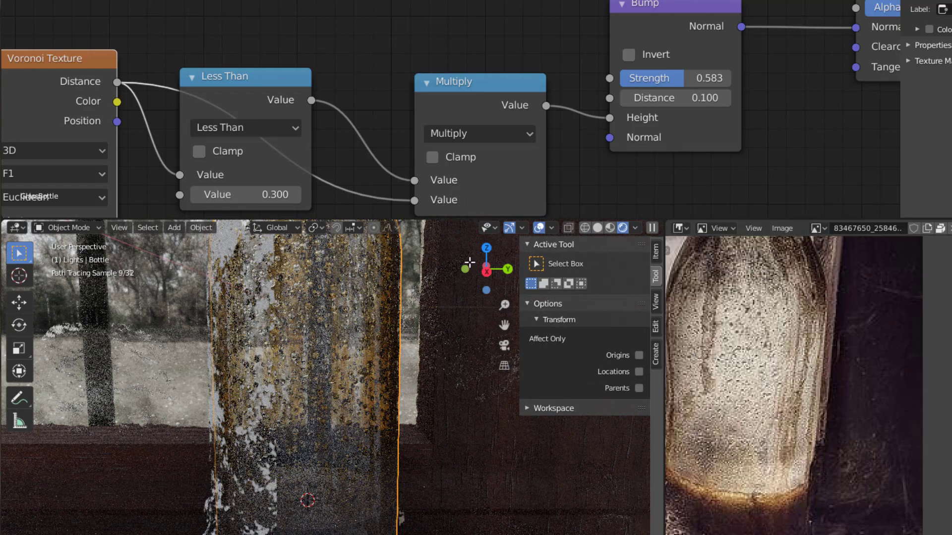
Set the Voronoi Texture's scale to 42.7 and inspect the bottle from several angles.
{"action": "middle_click_drag", "start_coordinate": [381, 151], "coordinate": [610, 56]}
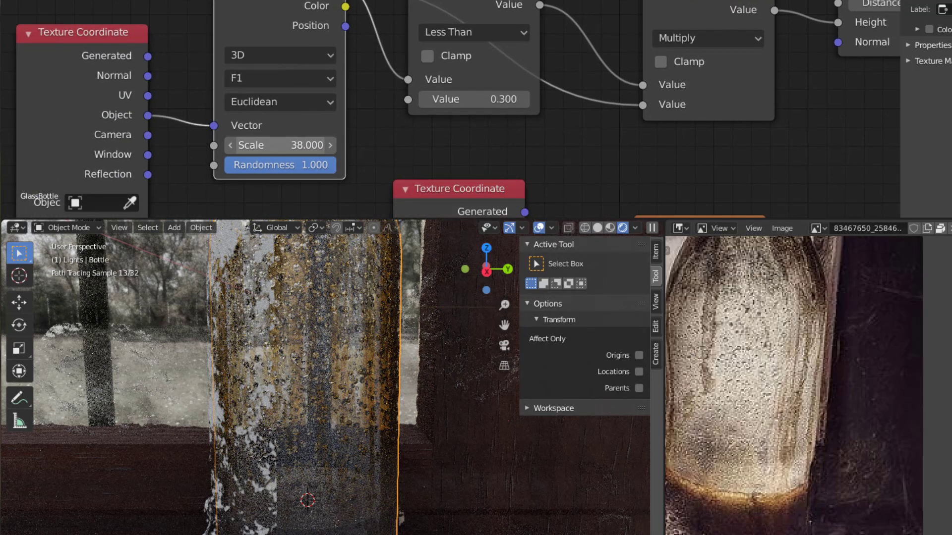
{"action": "left_click_drag", "start_coordinate": [267, 144], "coordinate": [297, 145]}
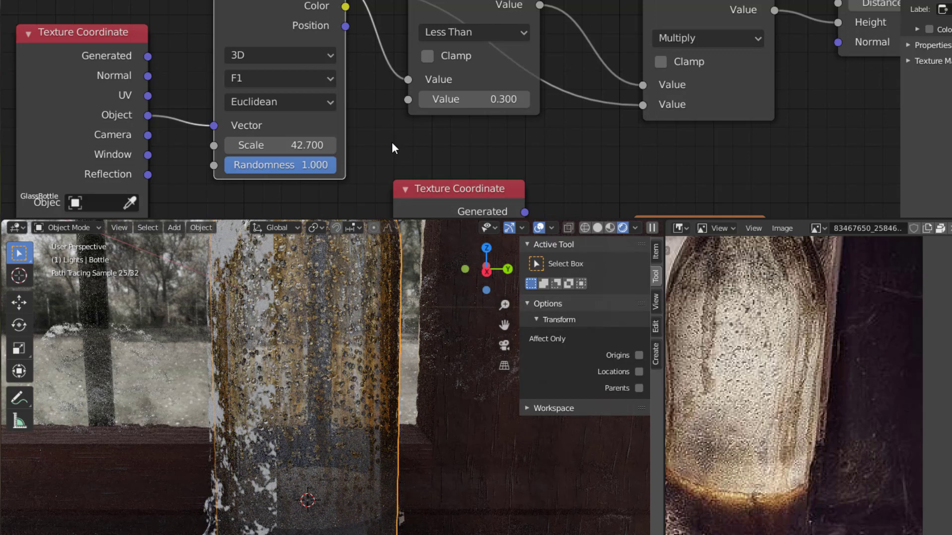
{"action": "scroll", "coordinate": [339, 268], "scroll_direction": "down", "scroll_amount": 5}
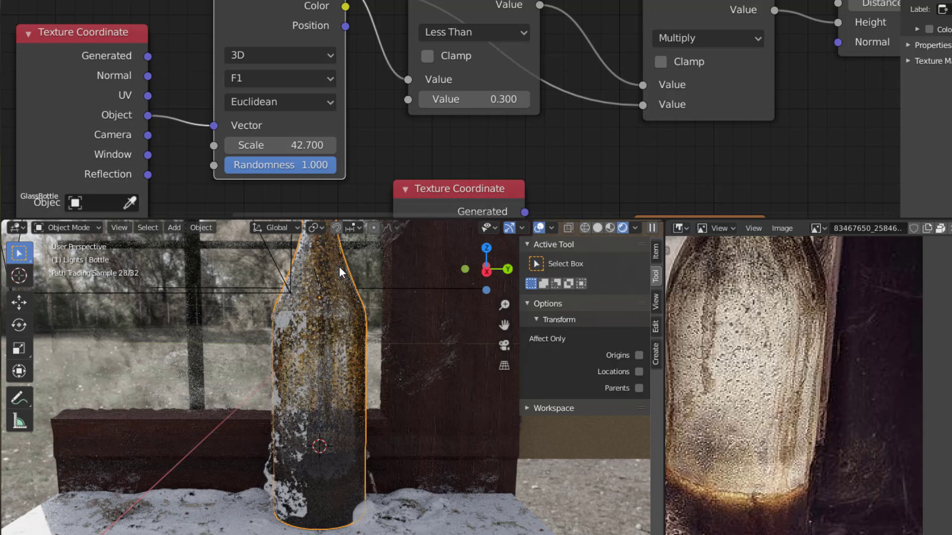
{"action": "scroll", "coordinate": [293, 282], "scroll_direction": "down", "scroll_amount": 2}
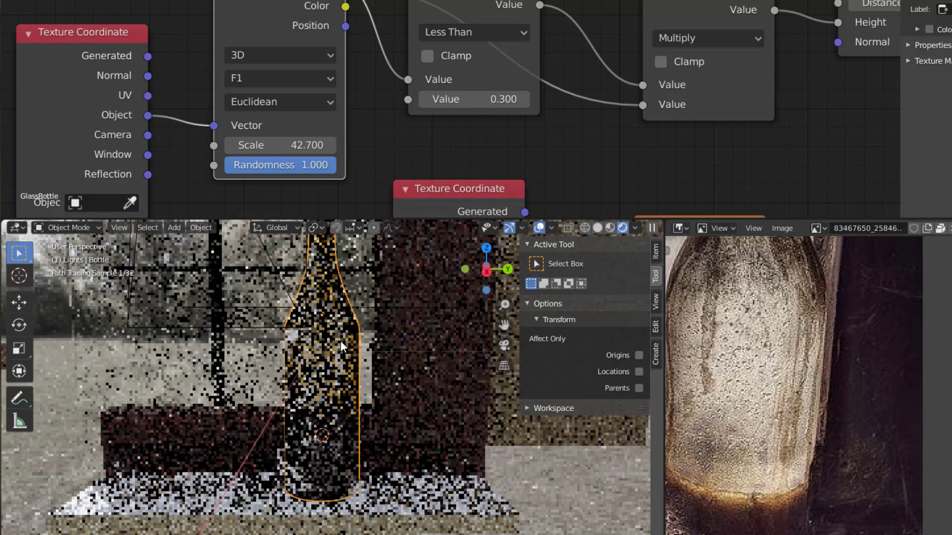
{"action": "mouse_move", "coordinate": [304, 367]}
{"action": "middle_mouse_down"}
{"action": "mouse_move", "coordinate": [334, 383]}
{"action": "mouse_move", "coordinate": [432, 388]}
{"action": "mouse_move", "coordinate": [489, 377]}
{"action": "middle_mouse_up"}
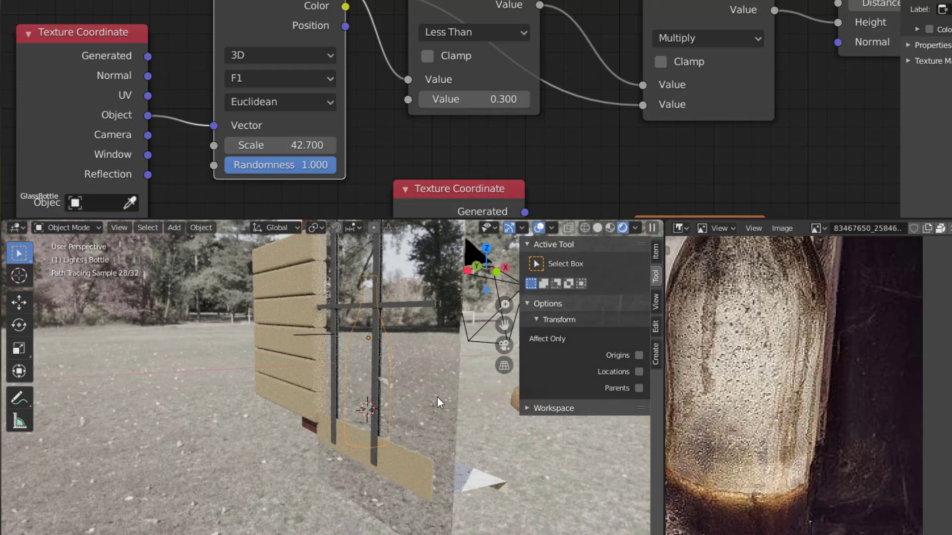
{"action": "middle_click_drag", "start_coordinate": [438, 427], "coordinate": [350, 433]}
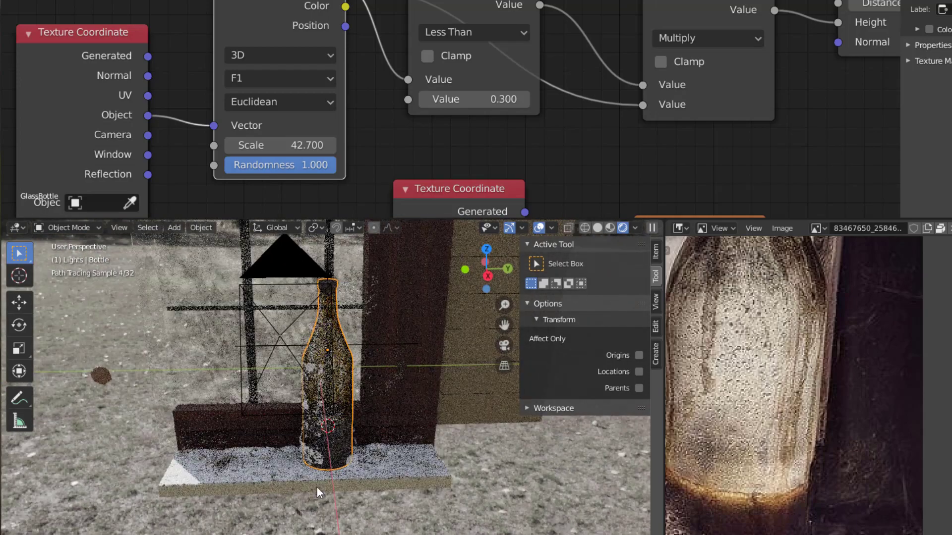
Show the hidden Room_Box object and check the bottle's render through the camera.
{"action": "scroll", "coordinate": [783, 448], "scroll_direction": "down", "scroll_amount": 5}
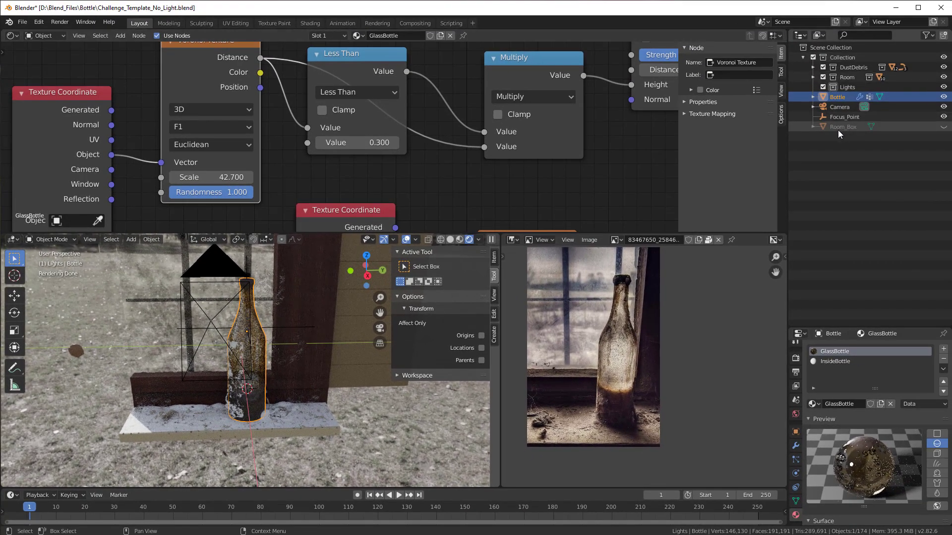
{"action": "left_click", "coordinate": [943, 127]}
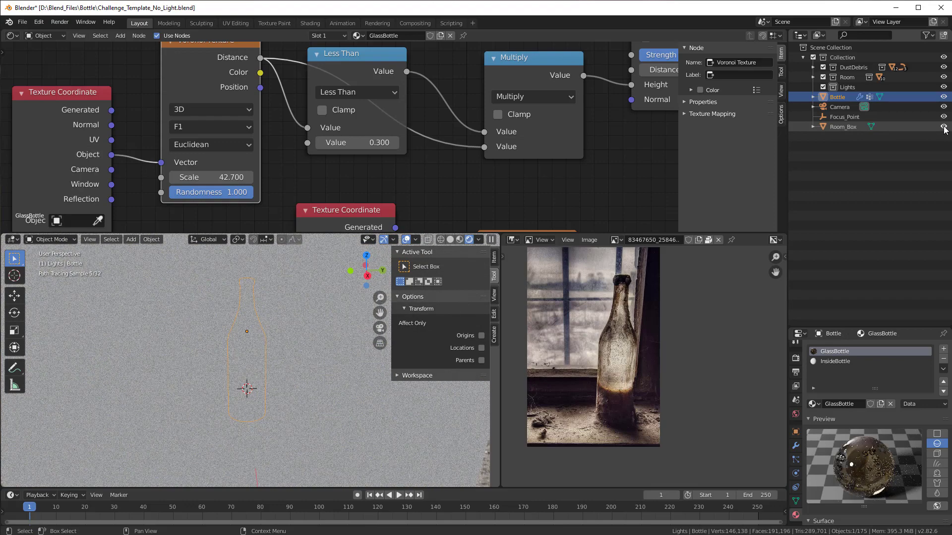
{"action": "left_click", "coordinate": [379, 328]}
{"action": "scroll", "coordinate": [319, 380], "scroll_direction": "up", "scroll_amount": 2}
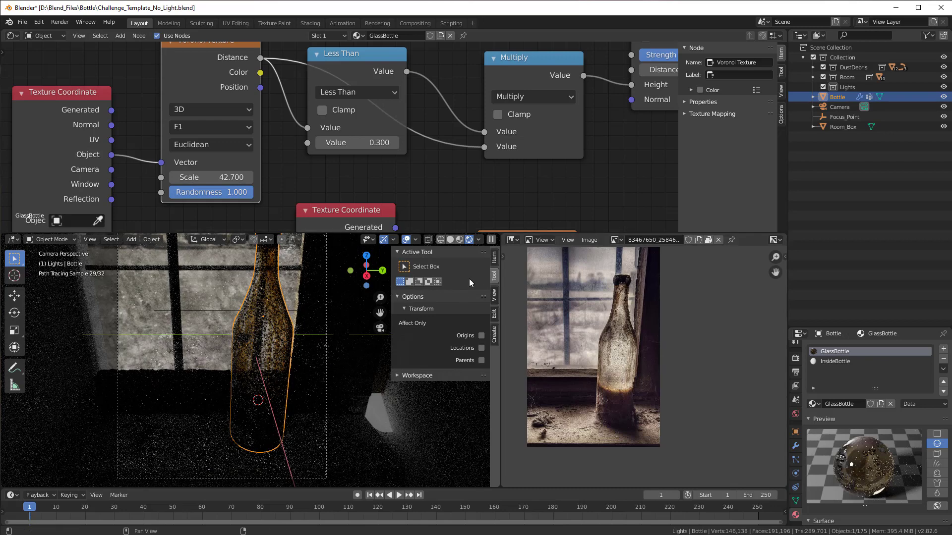
Switch the 3D viewport to solid shading and hide the Room_Box object.
{"action": "left_click", "coordinate": [451, 241]}
{"action": "scroll", "coordinate": [215, 317], "scroll_direction": "down", "scroll_amount": 2}
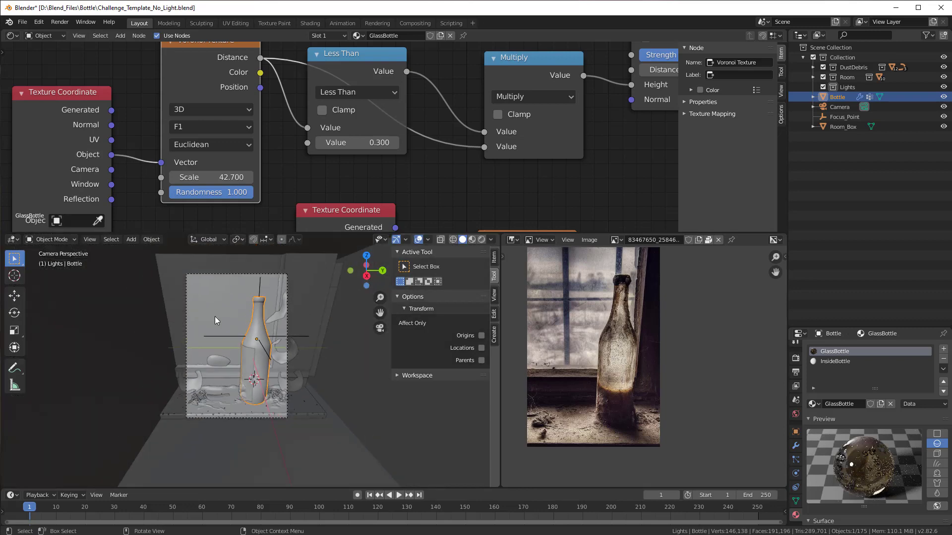
{"action": "middle_click_drag", "start_coordinate": [215, 317], "coordinate": [233, 321]}
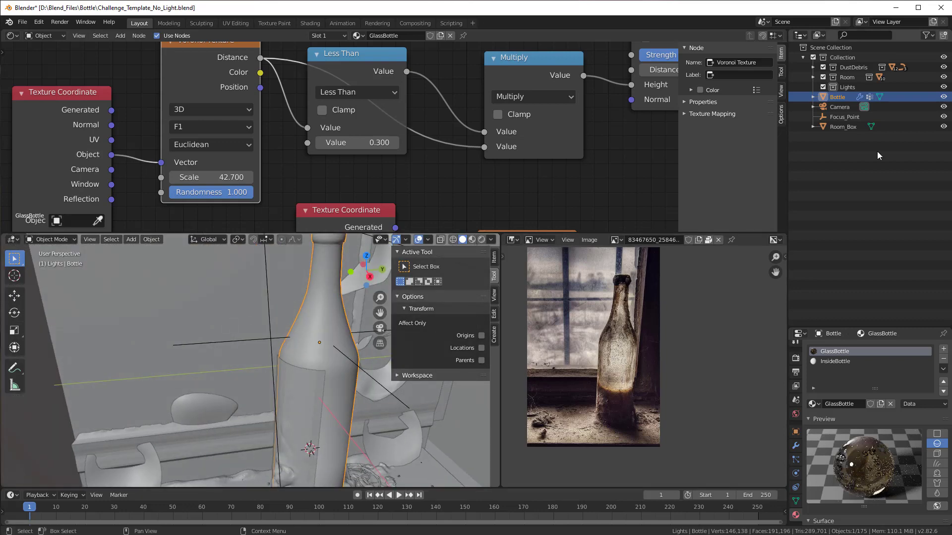
{"action": "left_click", "coordinate": [944, 127]}
Select the Window_Inner glass pane and snap the 3D cursor to it.
{"action": "scroll", "coordinate": [314, 336], "scroll_direction": "down", "scroll_amount": 3}
{"action": "mouse_move", "coordinate": [314, 336]}
{"action": "middle_mouse_down"}
{"action": "mouse_move", "coordinate": [269, 342]}
{"action": "mouse_move", "coordinate": [320, 337]}
{"action": "middle_mouse_up"}
{"action": "scroll", "coordinate": [319, 337], "scroll_direction": "up", "scroll_amount": 2}
{"action": "left_click", "coordinate": [222, 336]}
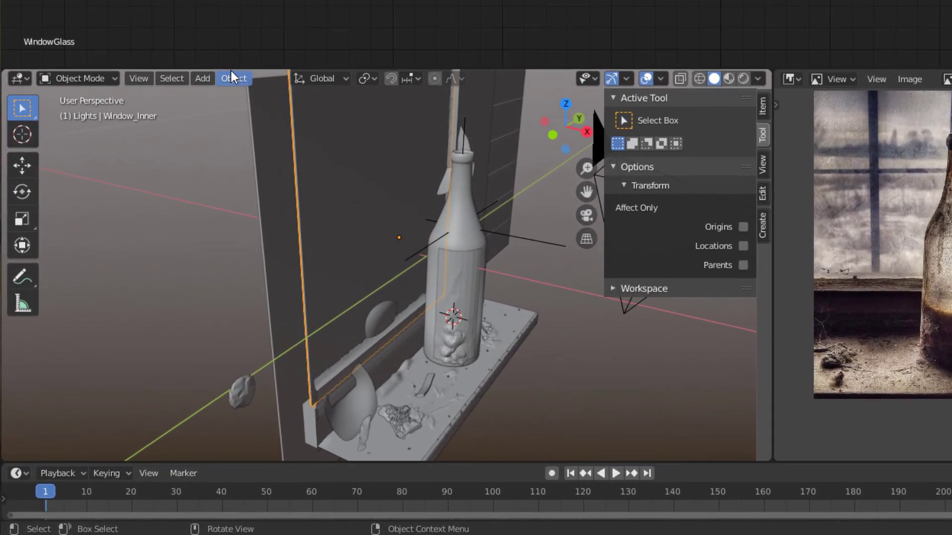
{"action": "left_click", "coordinate": [149, 239]}
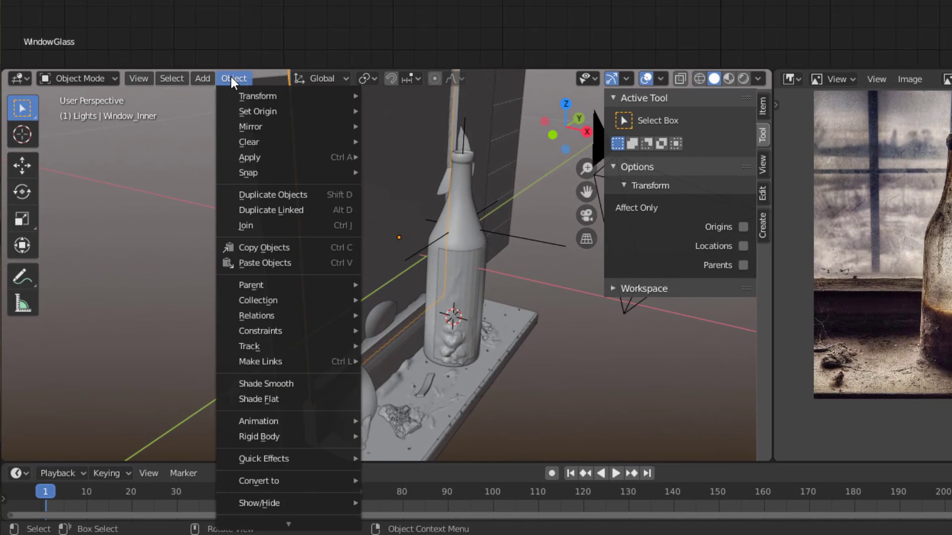
{"action": "mouse_move", "coordinate": [243, 112]}
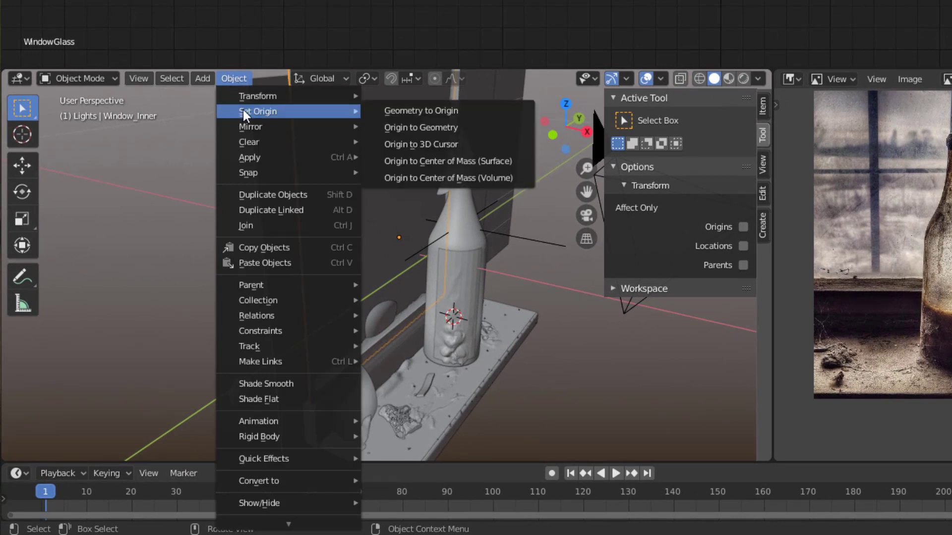
{"action": "mouse_move", "coordinate": [250, 173]}
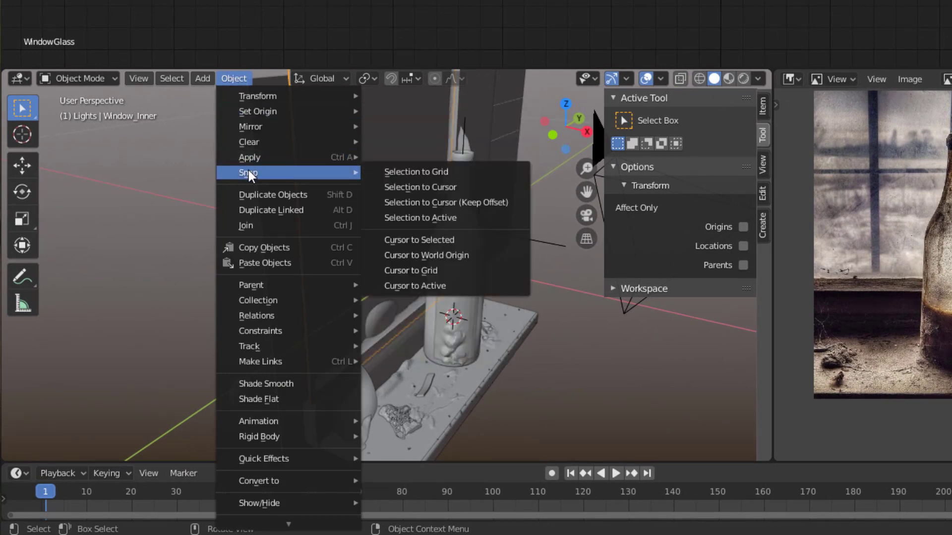
{"action": "left_click", "coordinate": [431, 240]}
Add an area light at the 3D cursor on the window pane.
{"action": "mouse_move", "coordinate": [389, 239]}
{"action": "middle_mouse_down"}
{"action": "mouse_move", "coordinate": [323, 252]}
{"action": "mouse_move", "coordinate": [323, 233]}
{"action": "mouse_move", "coordinate": [373, 245]}
{"action": "middle_mouse_up"}
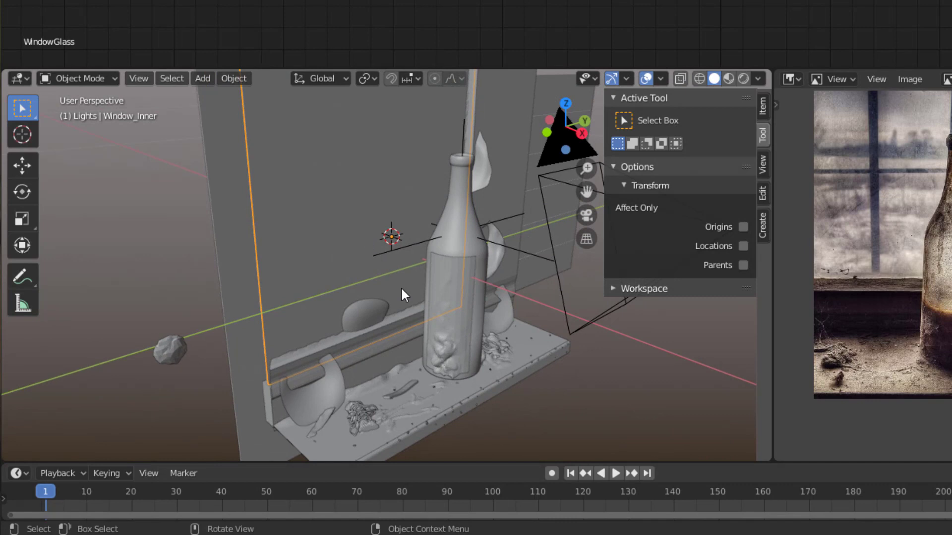
{"action": "key", "text": "shift+a"}
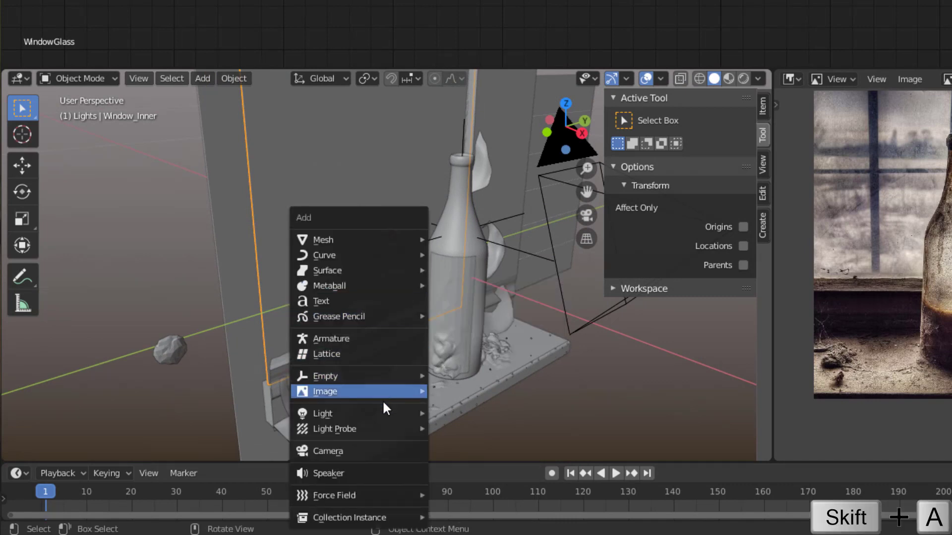
{"action": "mouse_move", "coordinate": [384, 413]}
{"action": "left_click", "coordinate": [466, 460]}
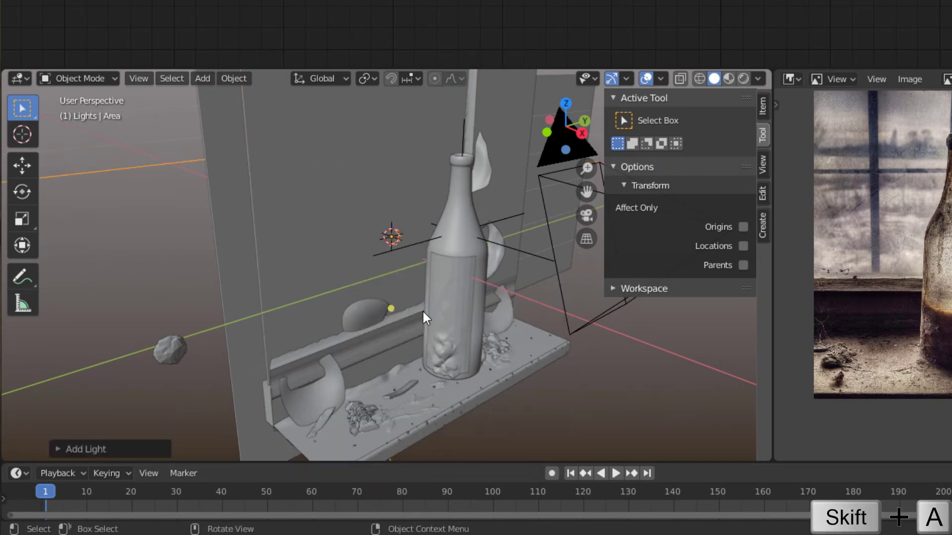
Rotate the area light -90° about the global Y axis so that it faces the bottle.
{"action": "middle_click_drag", "start_coordinate": [423, 311], "coordinate": [485, 265]}
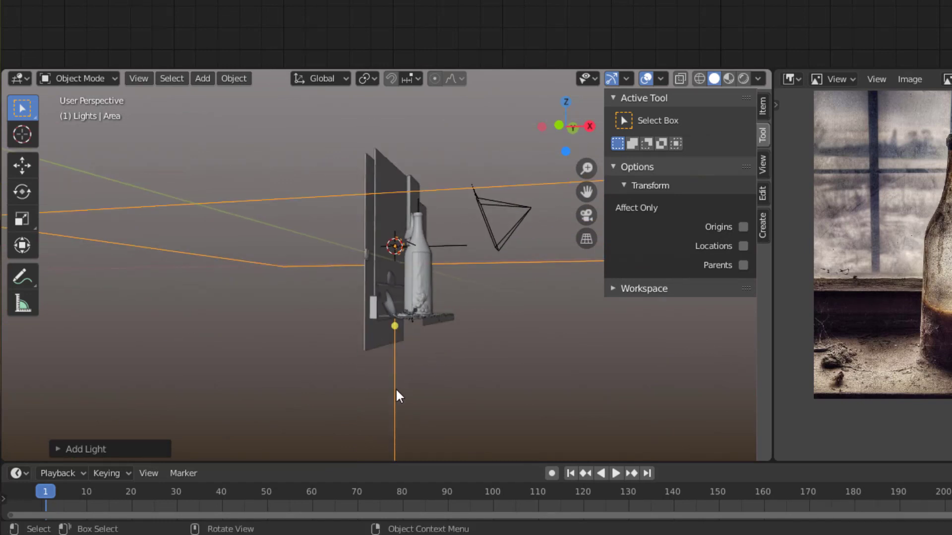
{"action": "middle_click_drag", "start_coordinate": [416, 392], "coordinate": [426, 413]}
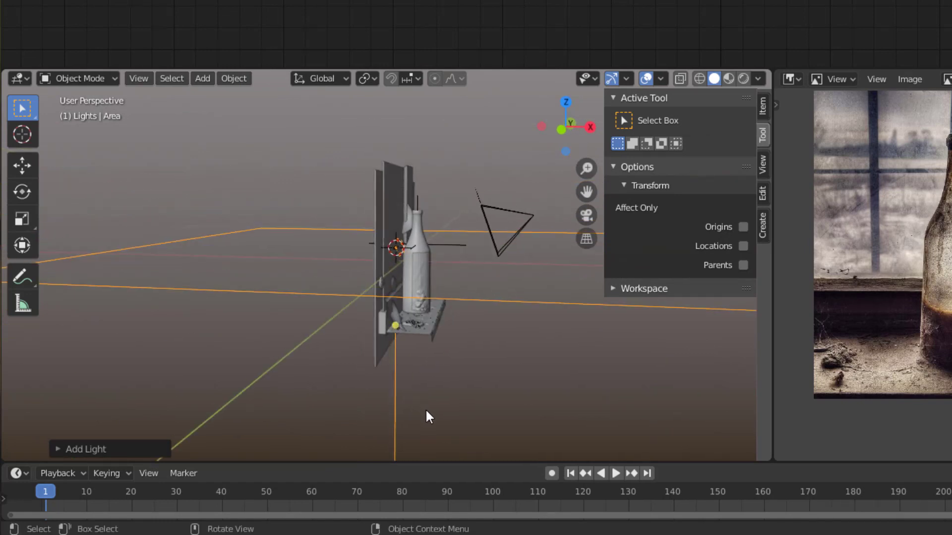
{"action": "key", "text": "r"}
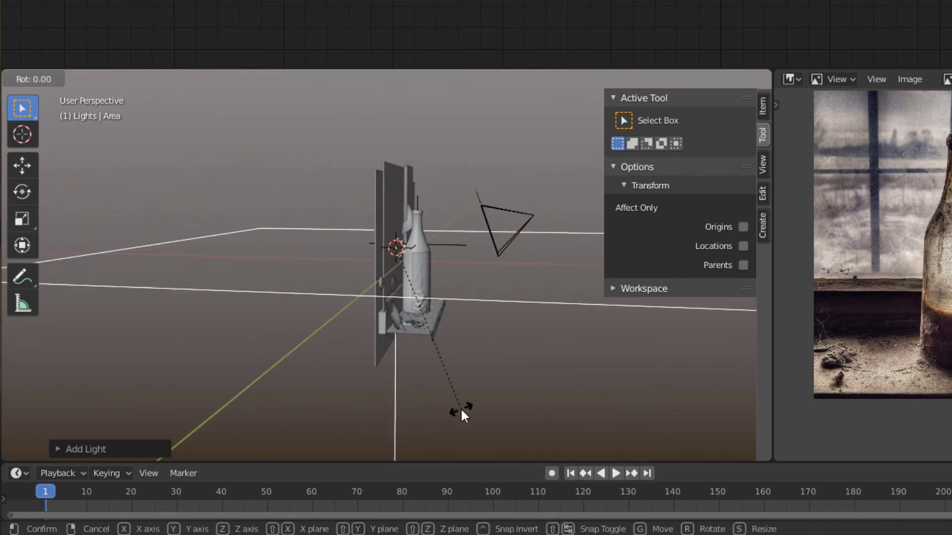
{"action": "type", "text": "y"}
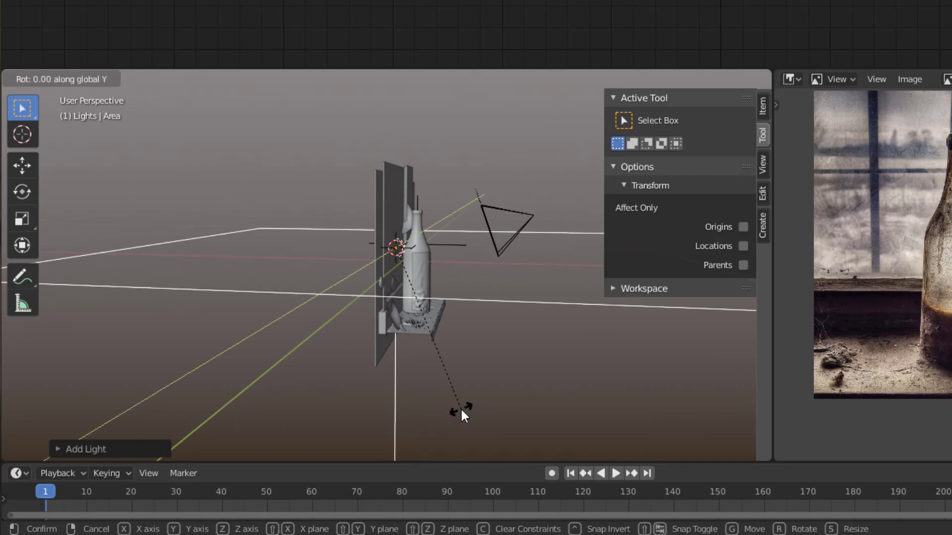
{"action": "type", "text": "-90"}
{"action": "key", "text": "Return"}
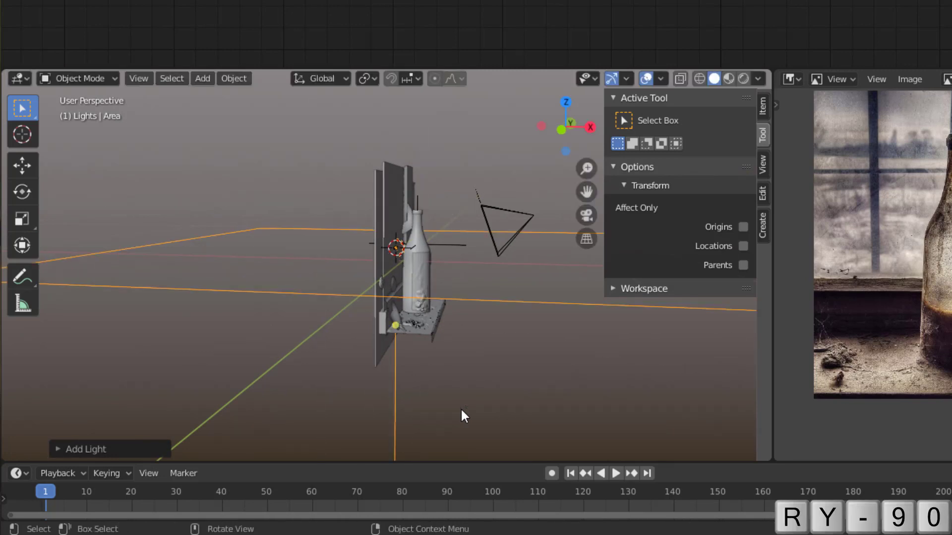
{"action": "type", "text": "ry"}
{"action": "type", "text": "-90"}
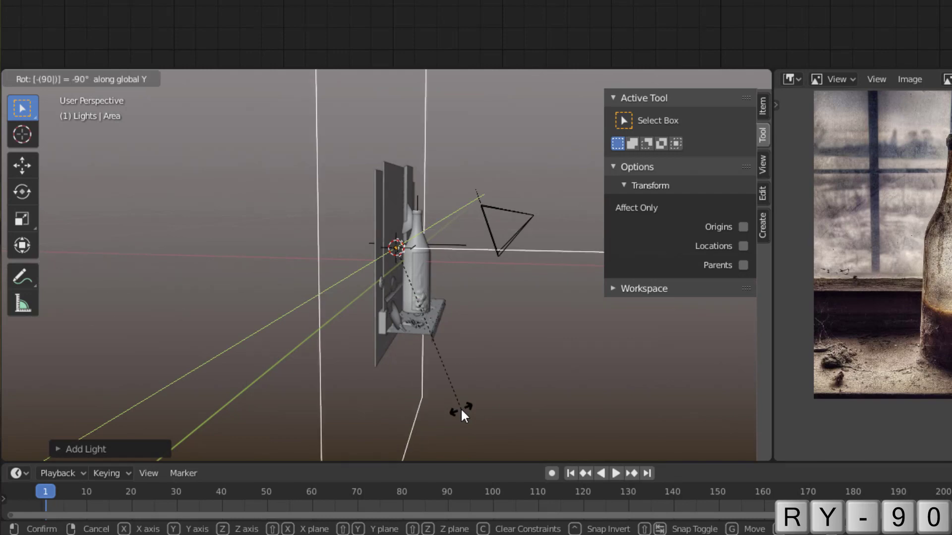
{"action": "key", "text": "Return"}
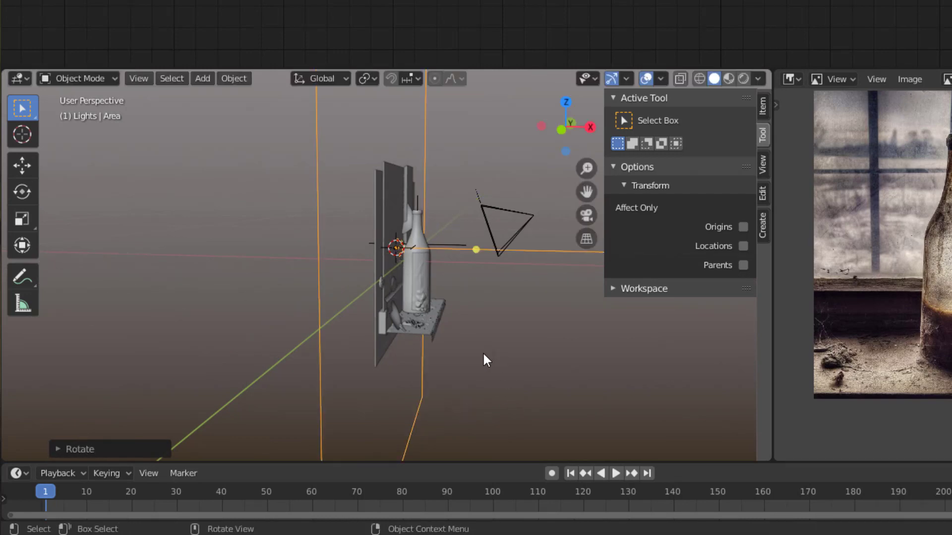
Set the area light's size to 0.331 m in its light settings.
{"action": "middle_click_drag", "start_coordinate": [484, 361], "coordinate": [402, 384]}
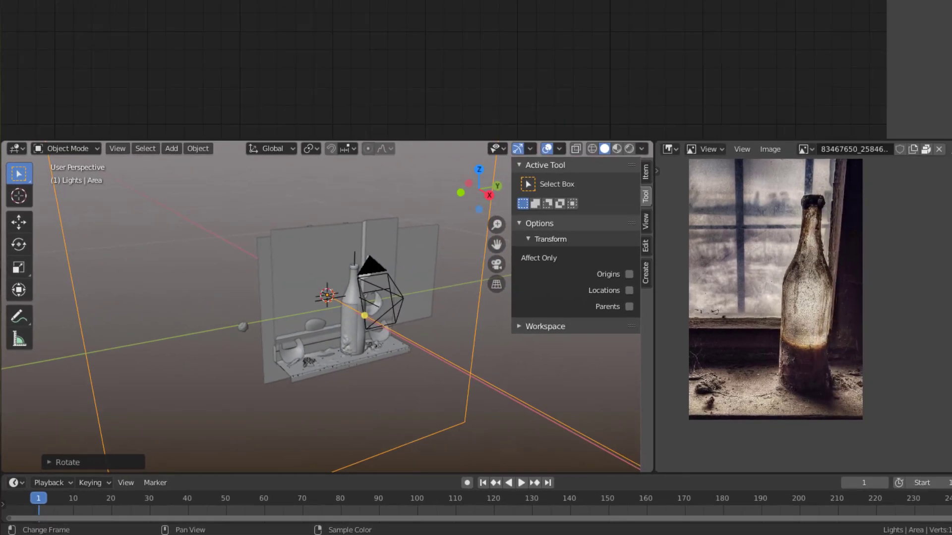
{"action": "left_click", "coordinate": [796, 485]}
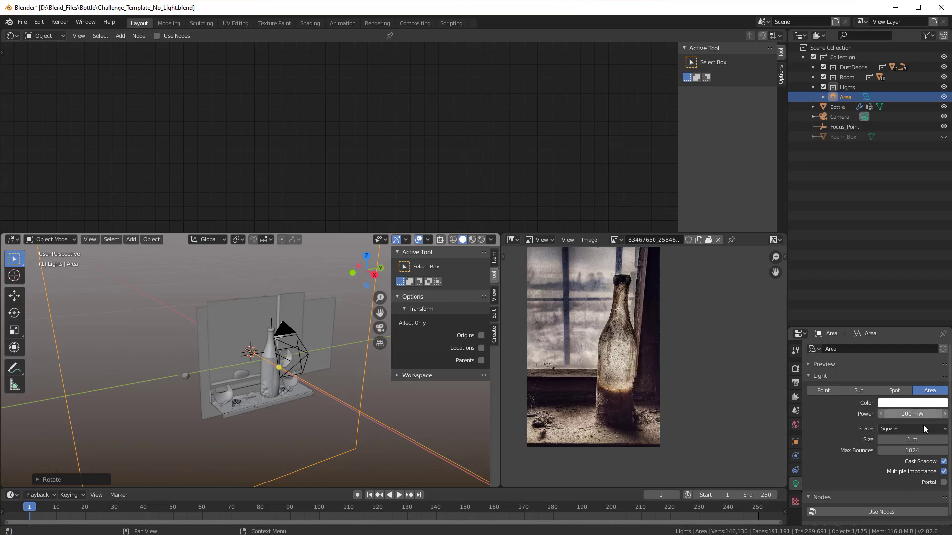
{"action": "left_click_drag", "start_coordinate": [912, 439], "coordinate": [848, 439]}
{"action": "middle_click_drag", "start_coordinate": [257, 420], "coordinate": [428, 400]}
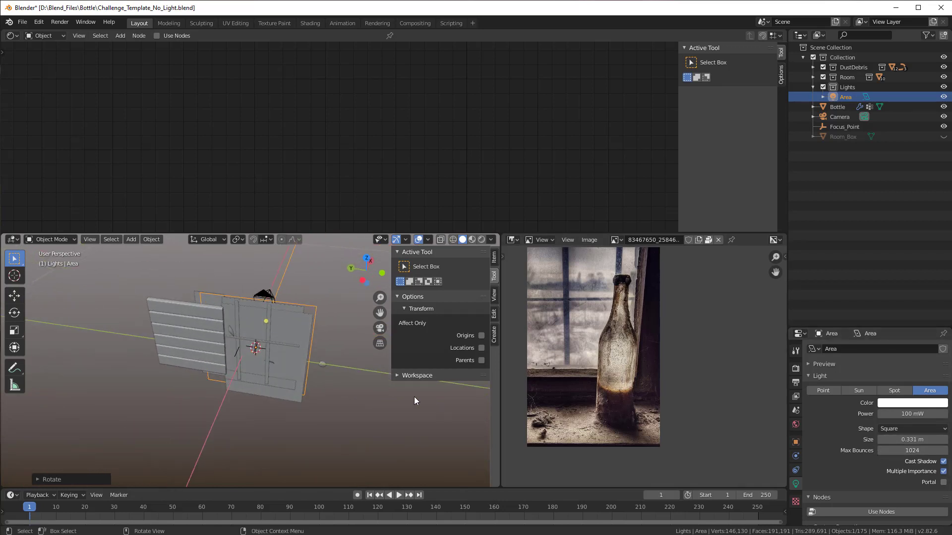
Change the area light's shape to Rectangle and set its Y size to 0.199 m.
{"action": "middle_click_drag", "start_coordinate": [277, 362], "coordinate": [234, 408]}
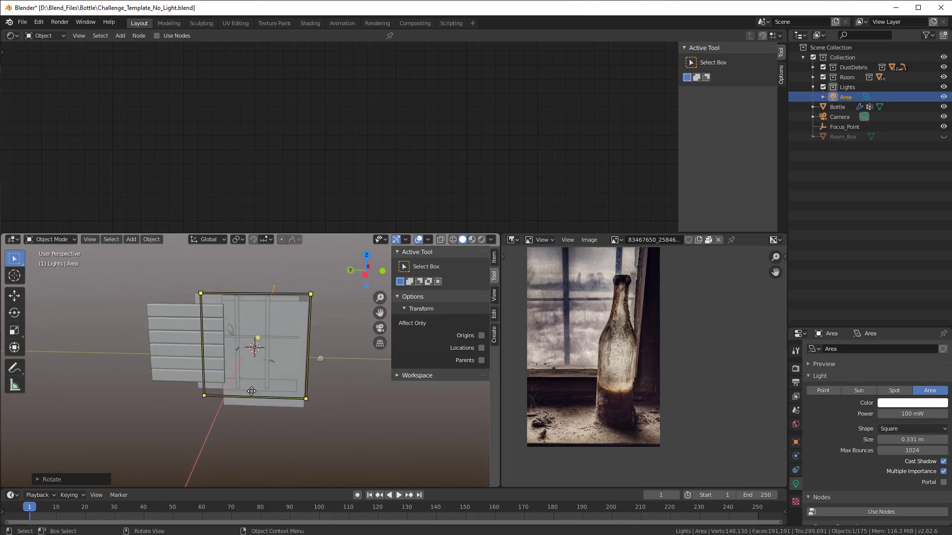
{"action": "left_click", "coordinate": [903, 429]}
{"action": "left_click", "coordinate": [901, 452]}
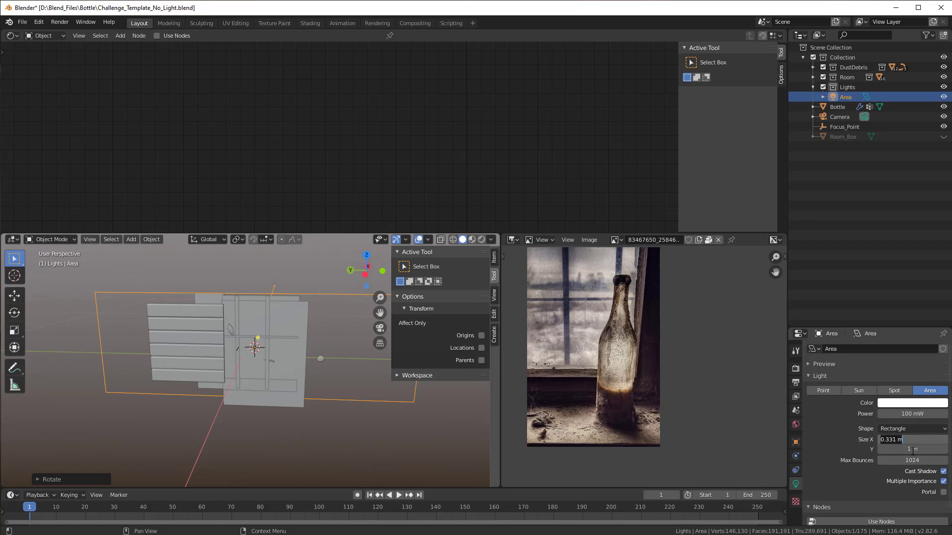
{"action": "left_click_drag", "start_coordinate": [912, 449], "coordinate": [554, 449]}
Move the area light about -0.031 m along global Y and slightly into the room along global X.
{"action": "middle_click_drag", "start_coordinate": [278, 386], "coordinate": [145, 382]}
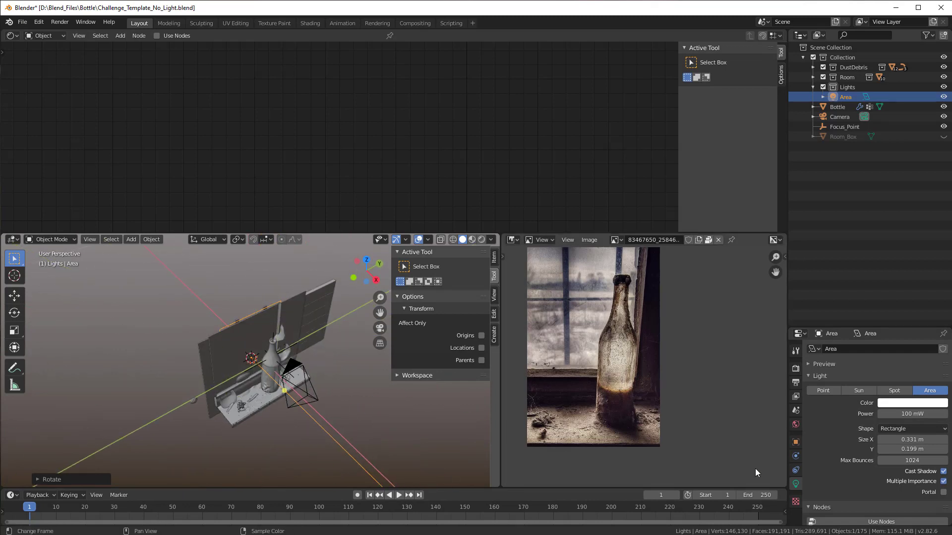
{"action": "key", "text": "g"}
{"action": "key", "text": "y"}
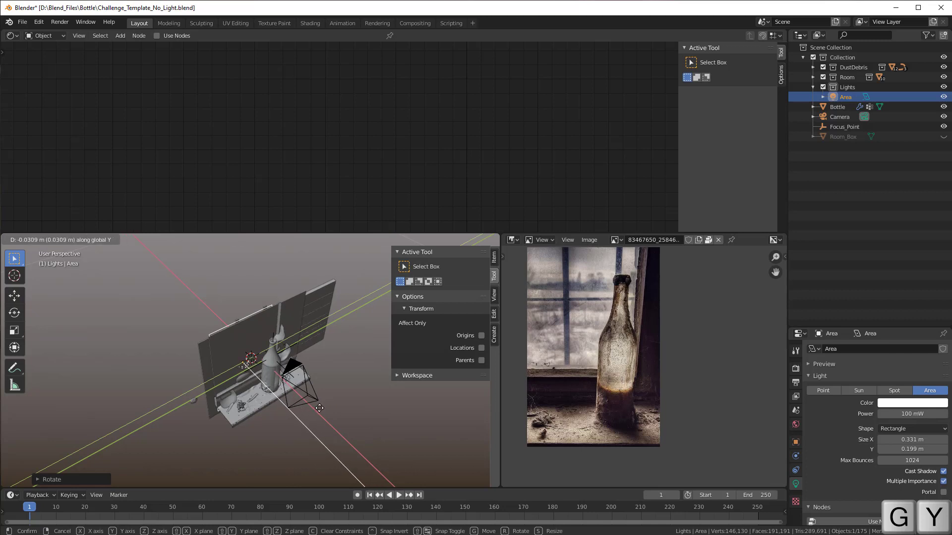
{"action": "left_click", "coordinate": [320, 408]}
{"action": "middle_click_drag", "start_coordinate": [271, 408], "coordinate": [288, 387]}
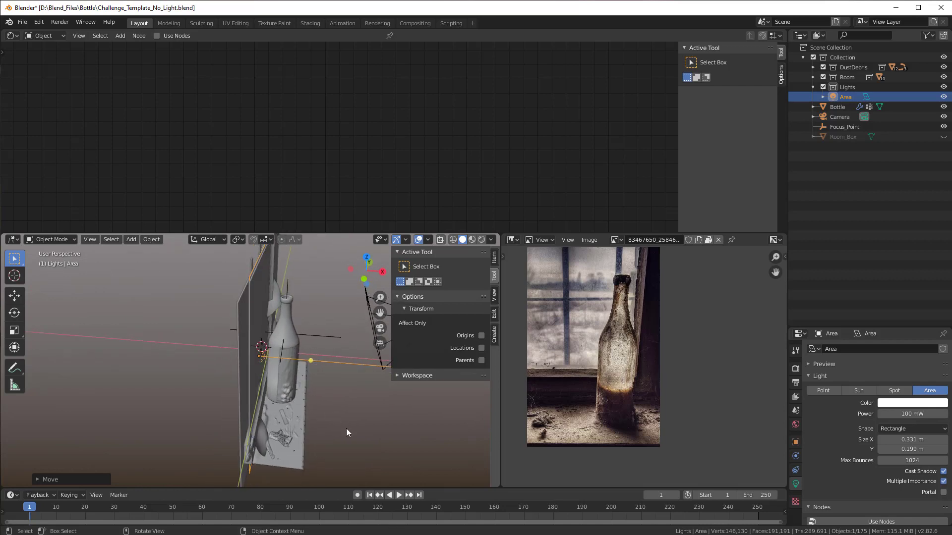
{"action": "key", "text": "g"}
{"action": "key", "text": "x"}
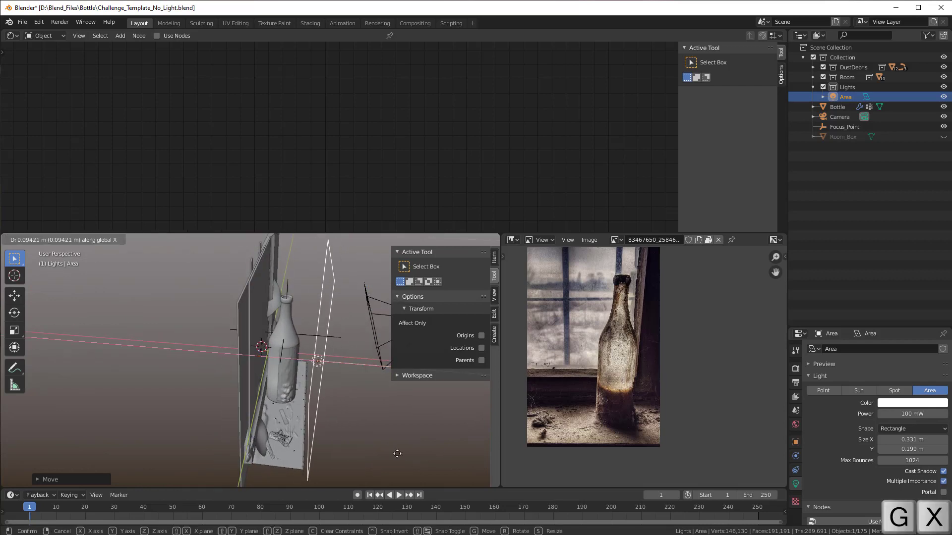
{"action": "left_click", "coordinate": [365, 452]}
{"action": "middle_click_drag", "start_coordinate": [341, 448], "coordinate": [233, 436]}
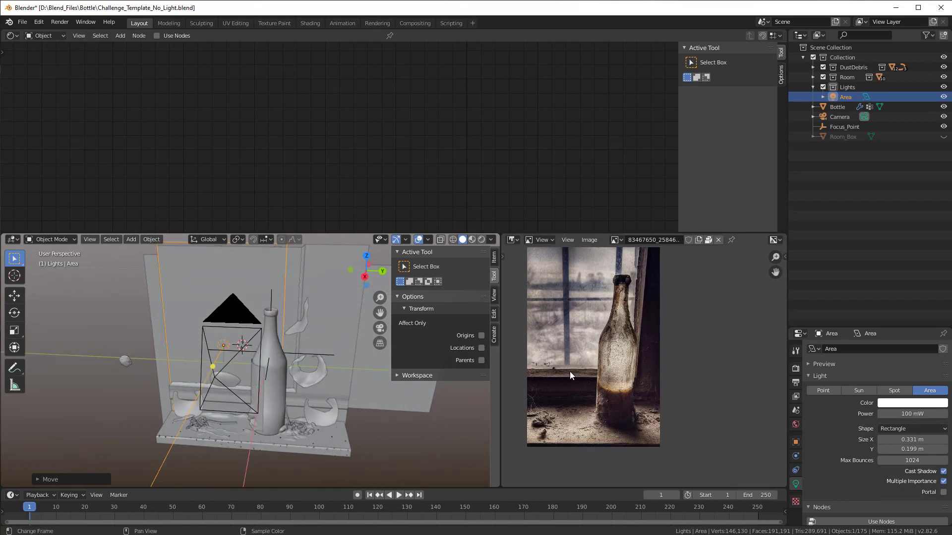
Unhide Room_Box and show the scene through the camera with rendered shading.
{"action": "left_click", "coordinate": [943, 138]}
{"action": "left_click", "coordinate": [381, 328]}
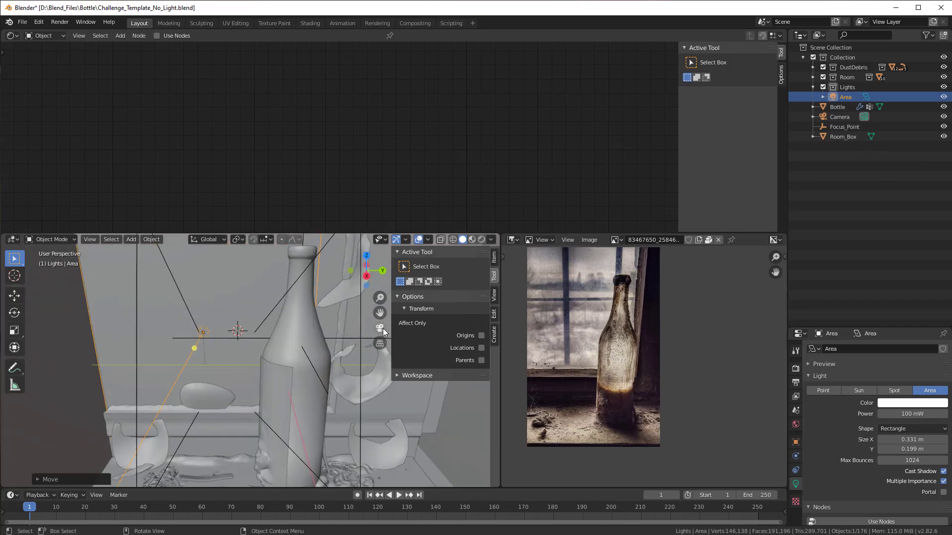
{"action": "left_click", "coordinate": [481, 239]}
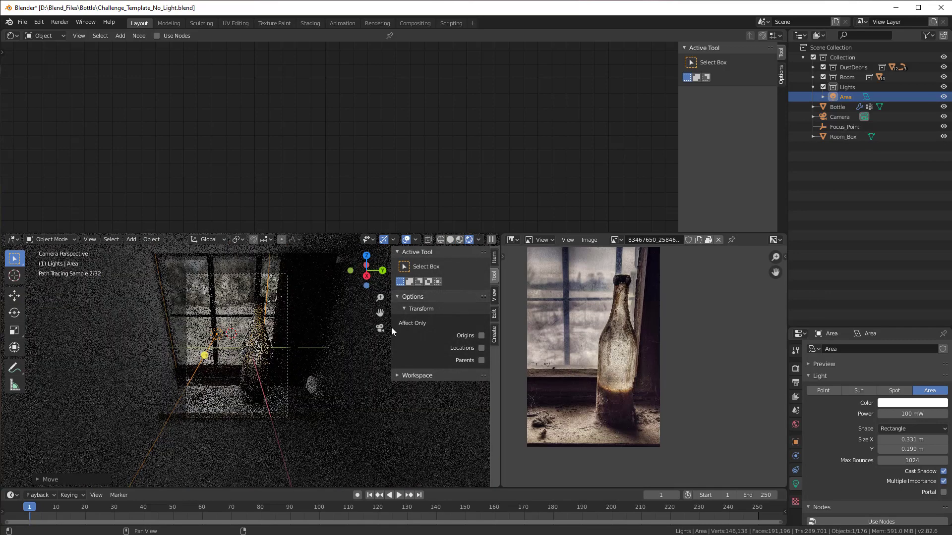
{"action": "scroll", "coordinate": [287, 383], "scroll_direction": "up", "scroll_amount": 3}
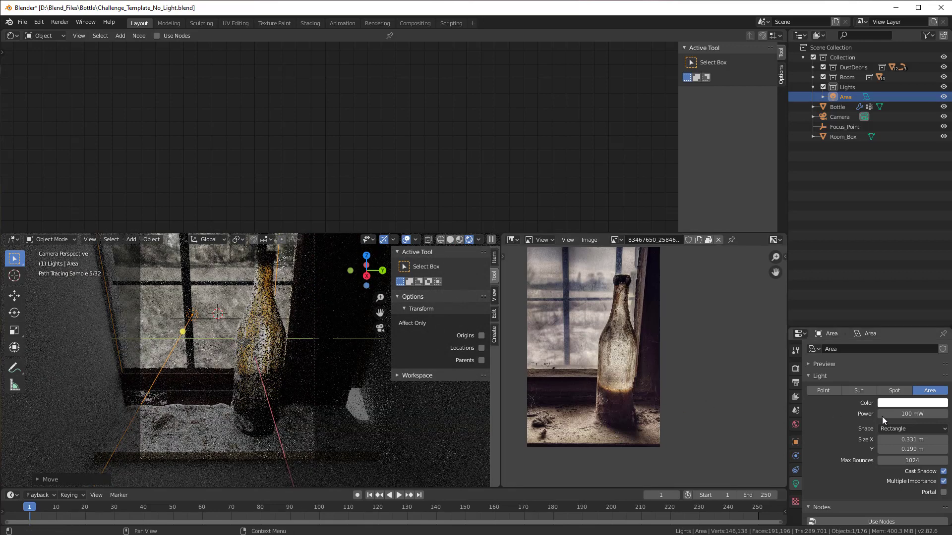
Set the area light's power to 1 W.
{"action": "left_click_drag", "start_coordinate": [898, 414], "coordinate": [905, 414]}
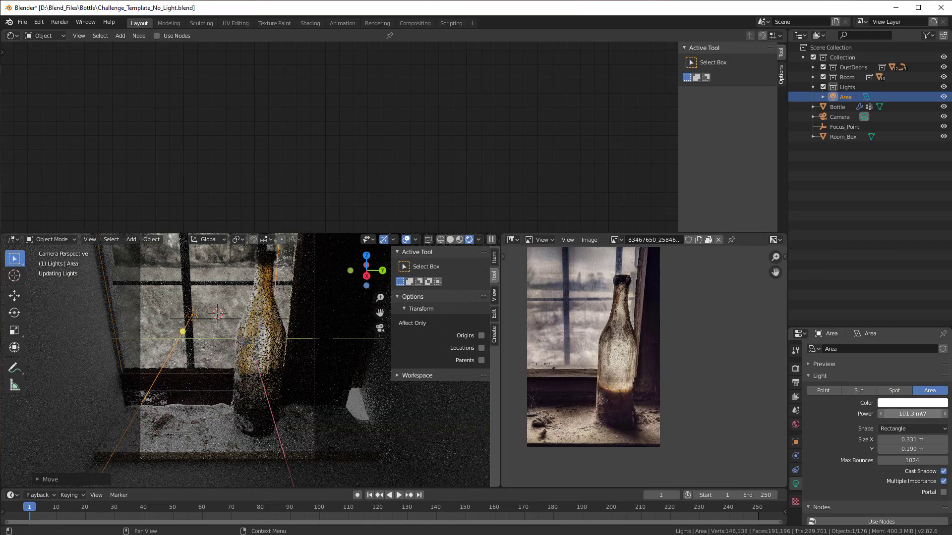
{"action": "double_click", "coordinate": [904, 414]}
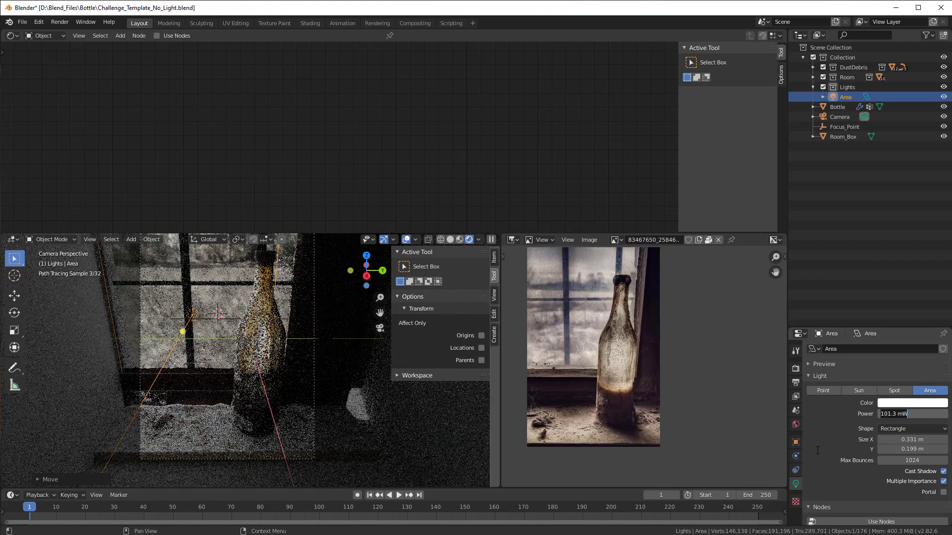
{"action": "type", "text": "1"}
{"action": "key", "text": "Return"}
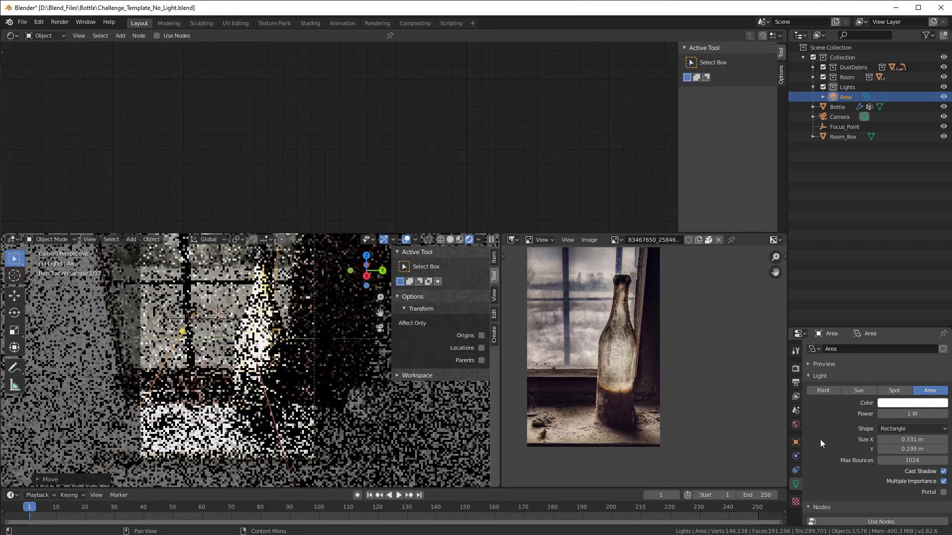
Set the area light's power to 0.5 W.
{"action": "left_click", "coordinate": [896, 413]}
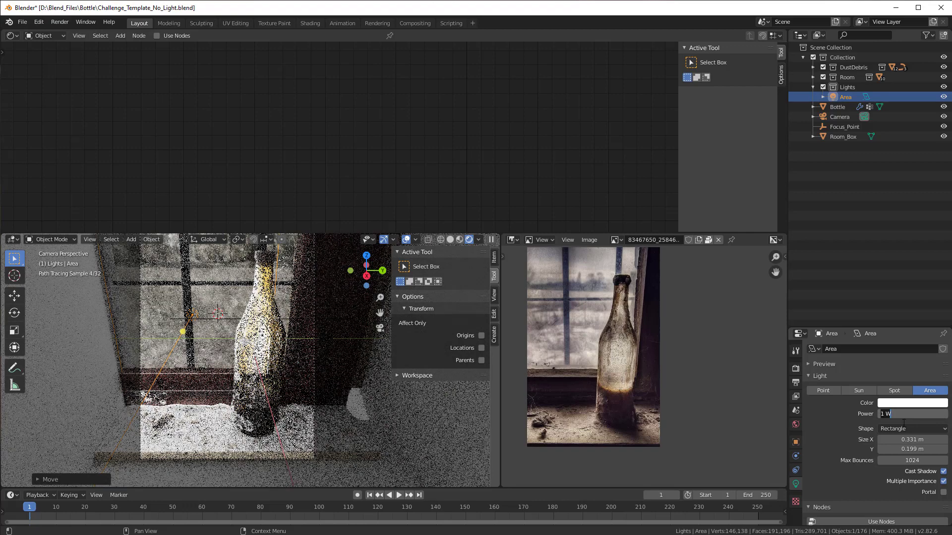
{"action": "type", "text": "0.5"}
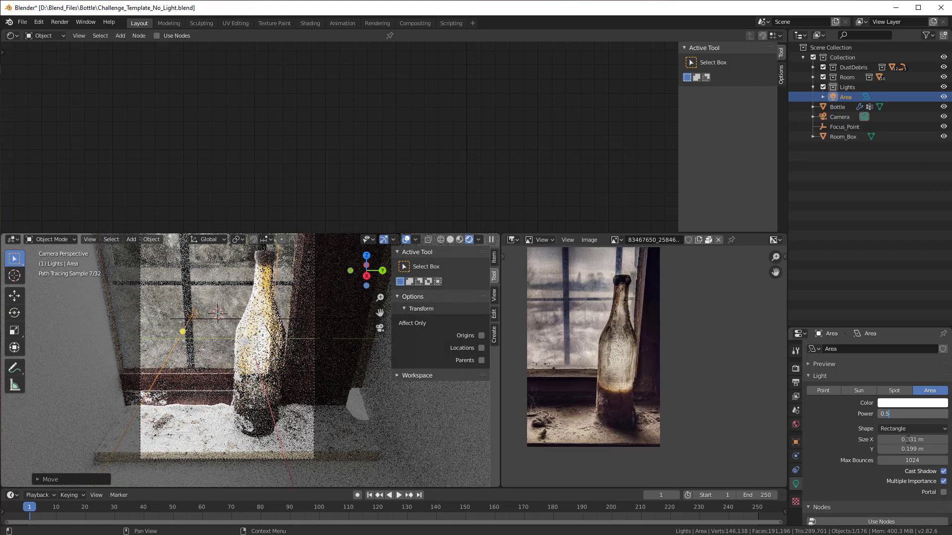
{"action": "key", "text": "Return"}
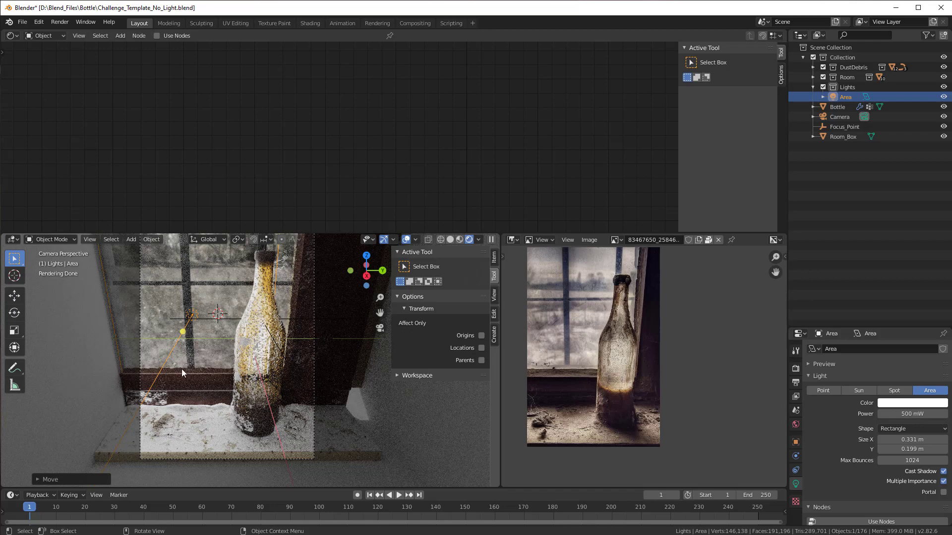
Select Room_Box and create a new material for it.
{"action": "scroll", "coordinate": [371, 415], "scroll_direction": "down", "scroll_amount": 1}
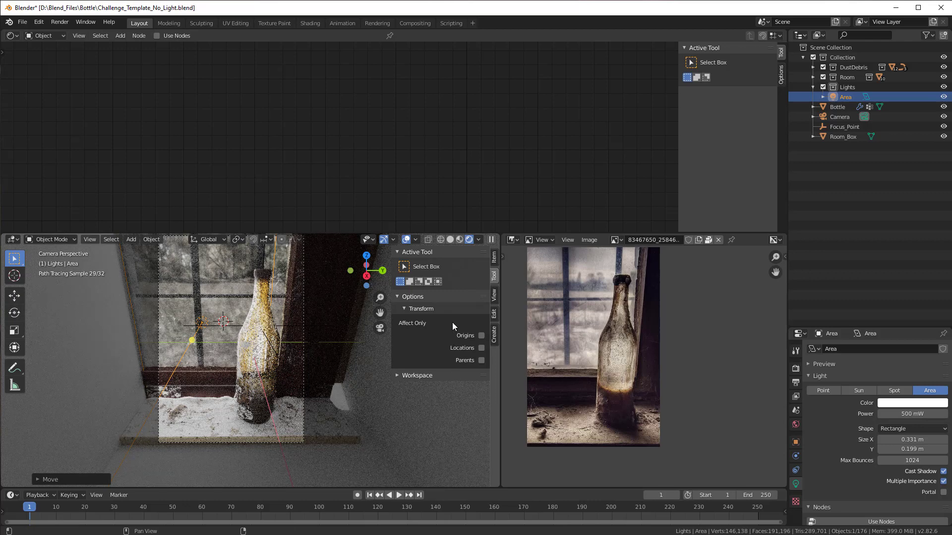
{"action": "left_click", "coordinate": [421, 418]}
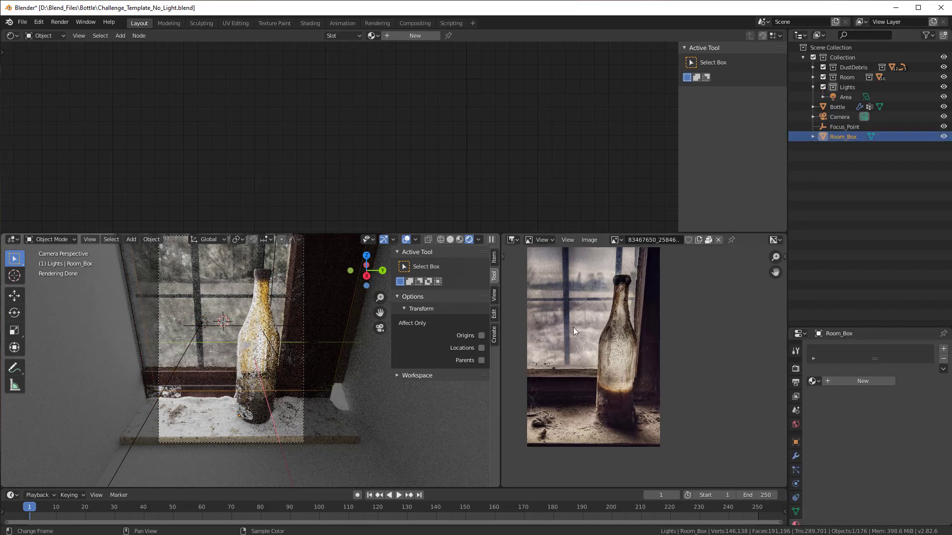
{"action": "left_click", "coordinate": [848, 379]}
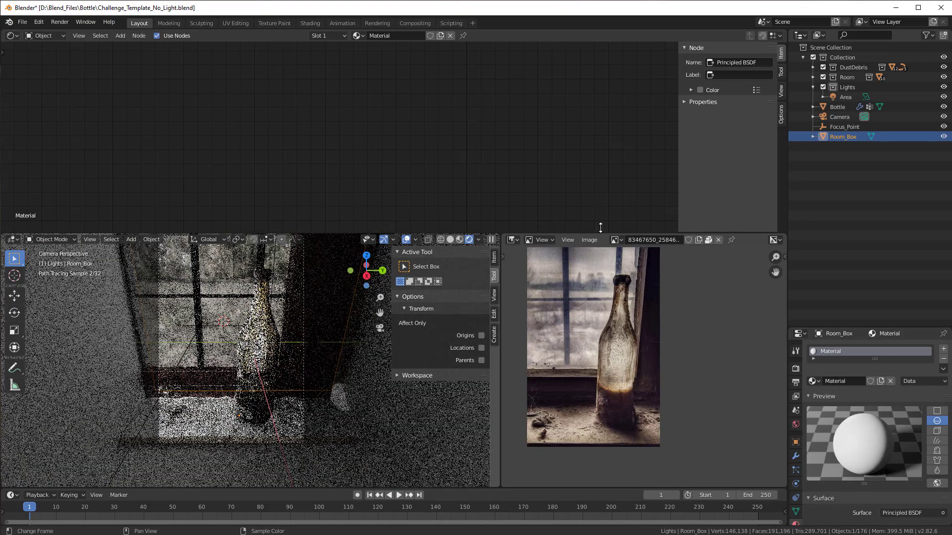
{"action": "key", "text": "Home"}
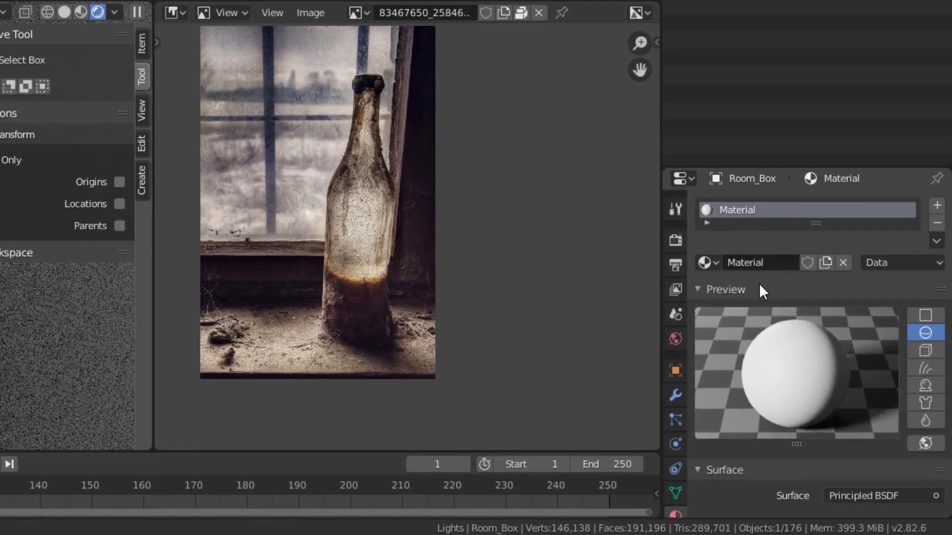
Change the surface shader of the Room_Box material to Velvet BSDF.
{"action": "scroll", "coordinate": [864, 395], "scroll_direction": "down", "scroll_amount": 5}
{"action": "scroll", "coordinate": [832, 342], "scroll_direction": "down", "scroll_amount": 5}
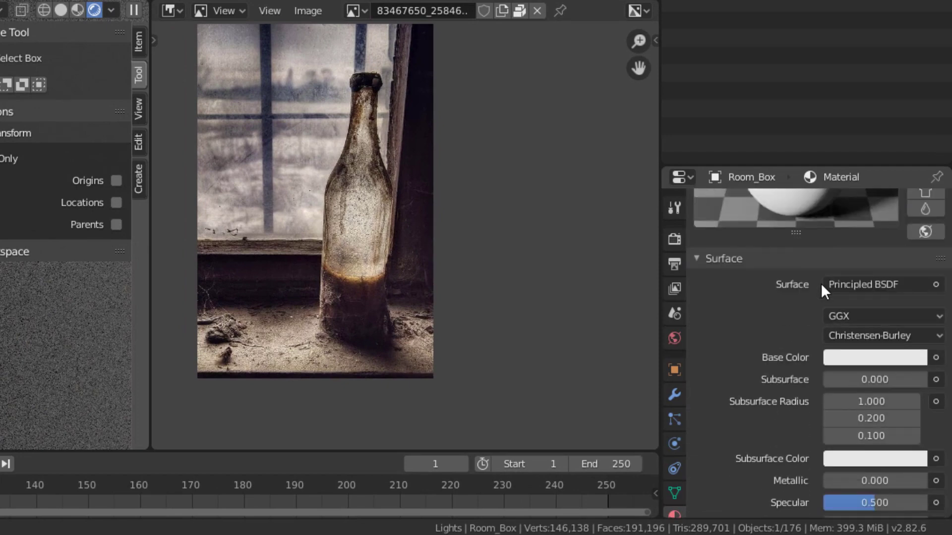
{"action": "left_click", "coordinate": [858, 290]}
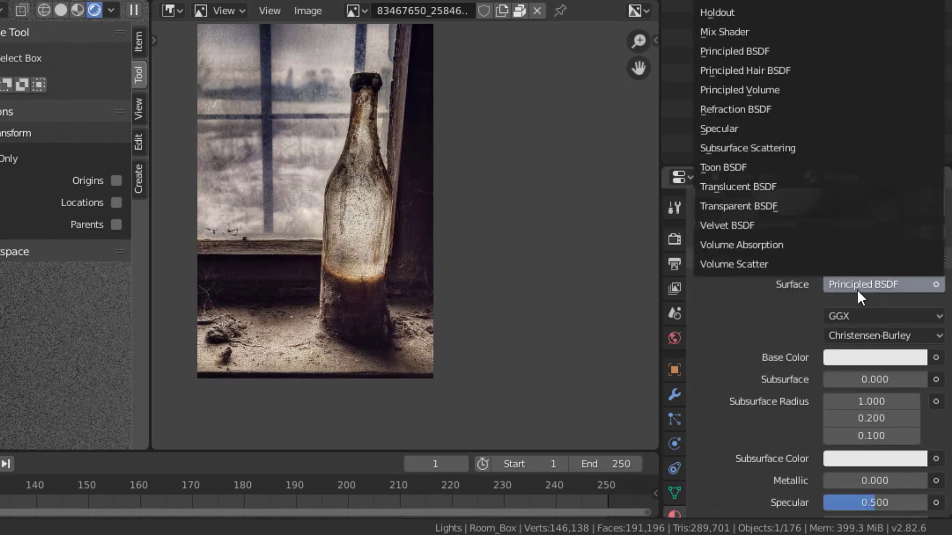
{"action": "left_click", "coordinate": [739, 229]}
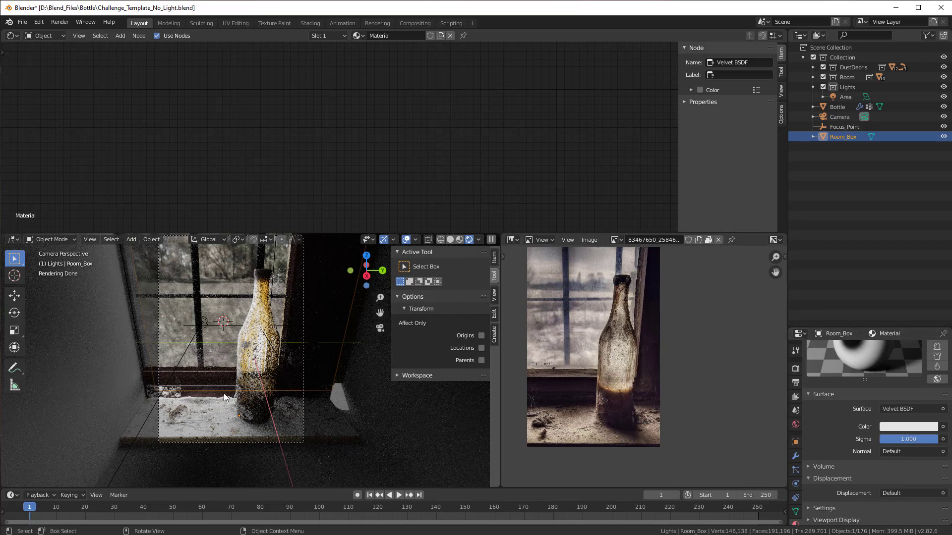
Try warm tints for the Room_Box velvet shader's color and settle on a light orange.
{"action": "left_click", "coordinate": [889, 427]}
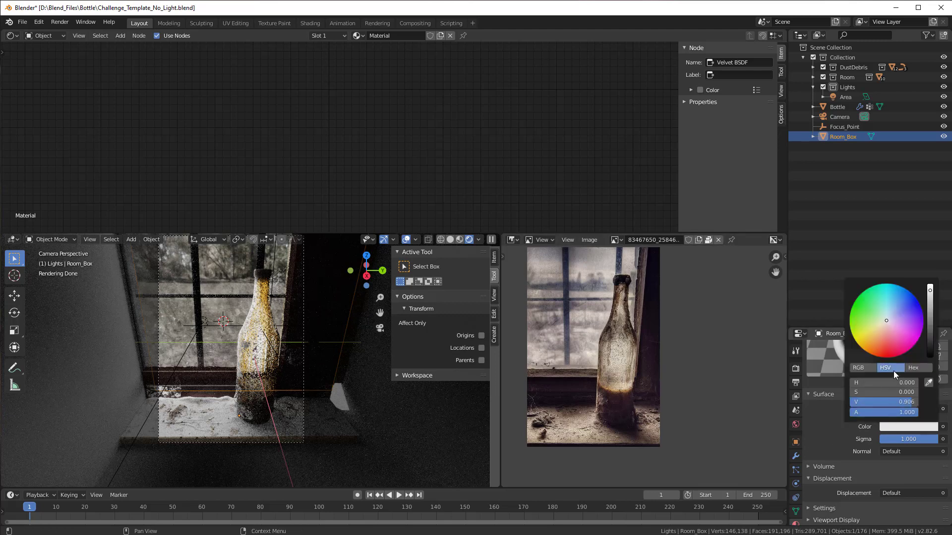
{"action": "left_click", "coordinate": [889, 341]}
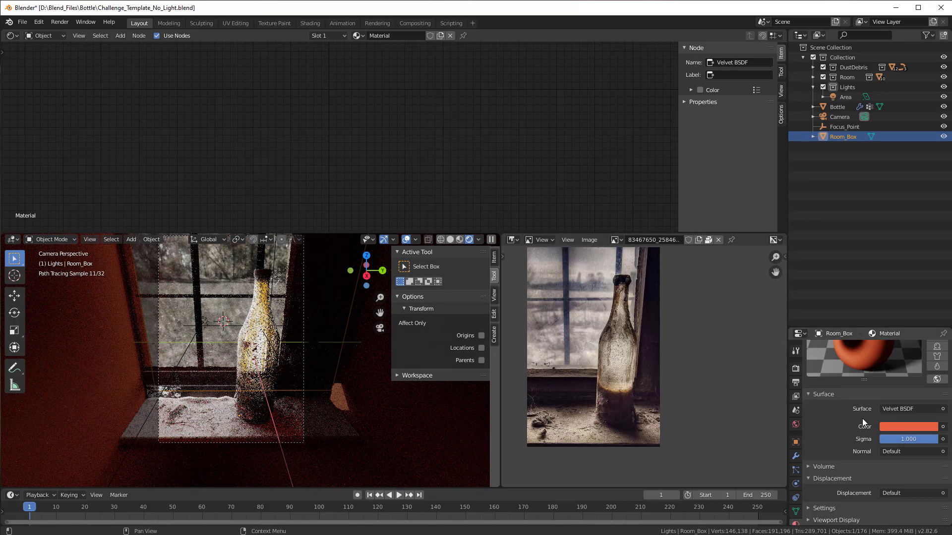
{"action": "left_click", "coordinate": [895, 427]}
{"action": "left_click", "coordinate": [894, 340]}
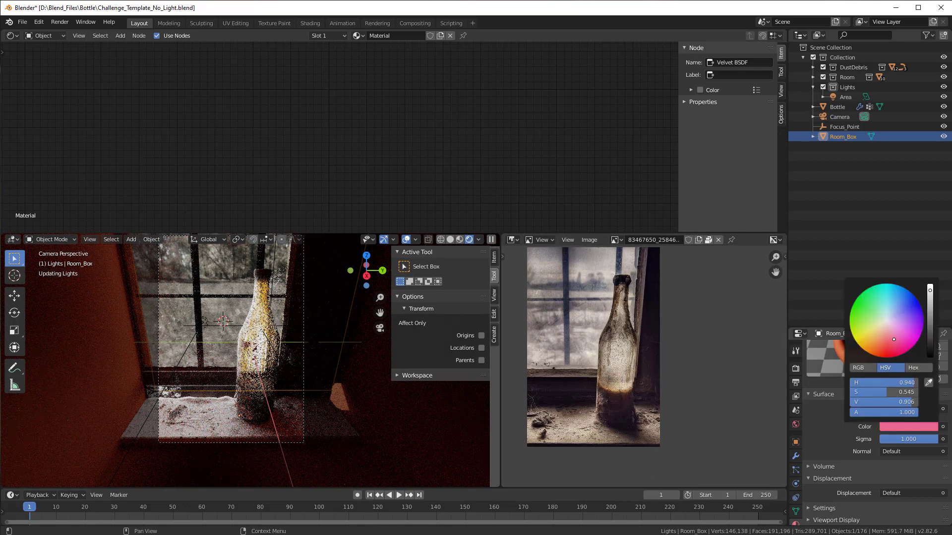
{"action": "left_click", "coordinate": [877, 338]}
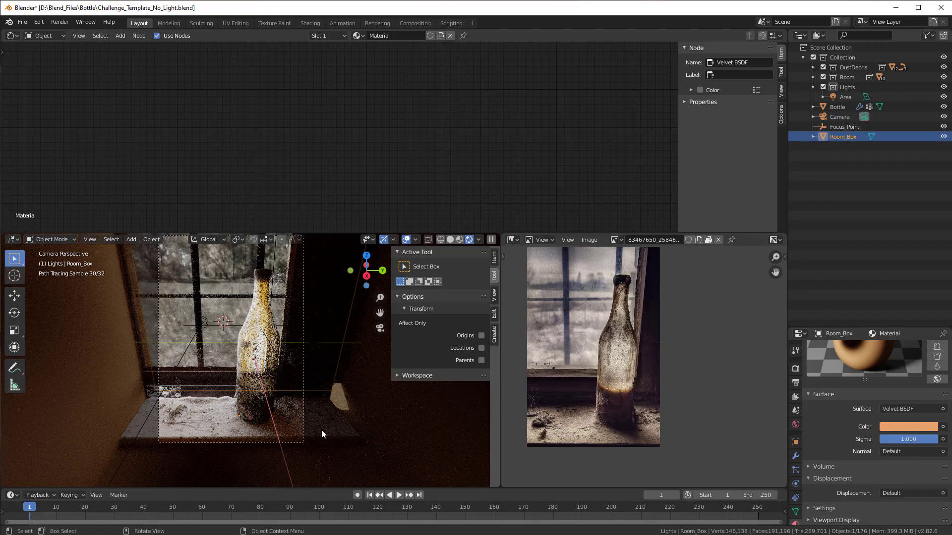
Compare the rendered bottle and sill shadows closely with the reference photo.
{"action": "scroll", "coordinate": [241, 424], "scroll_direction": "up", "scroll_amount": 3}
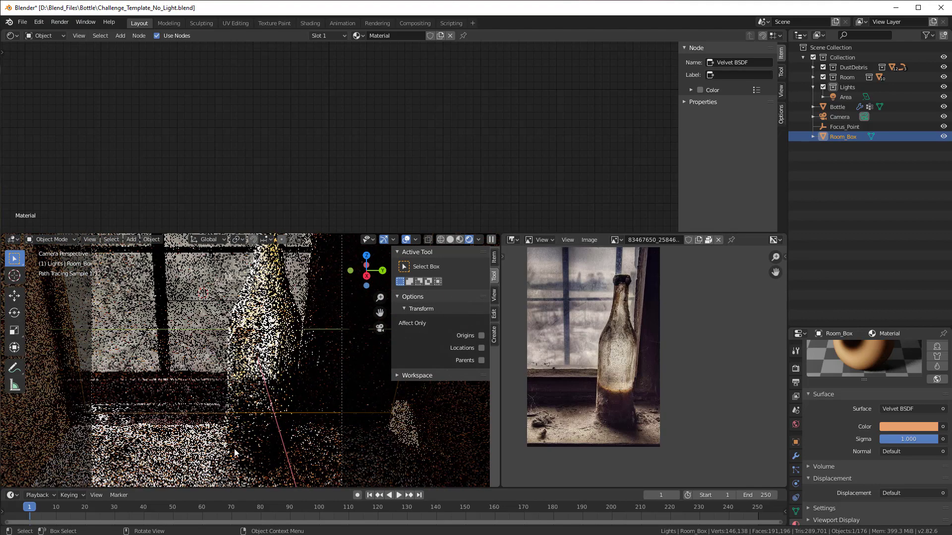
{"action": "scroll", "coordinate": [234, 452], "scroll_direction": "up", "scroll_amount": 2}
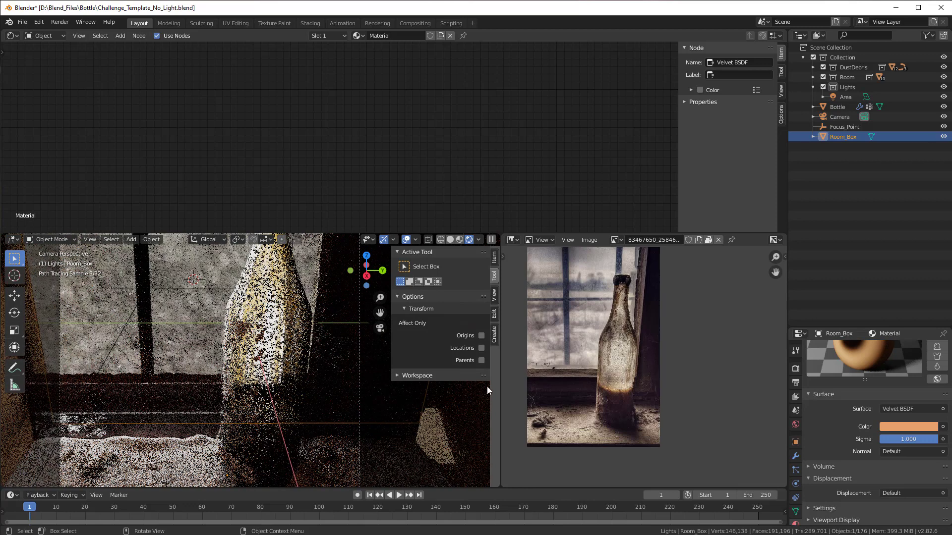
{"action": "scroll", "coordinate": [560, 379], "scroll_direction": "up", "scroll_amount": 4}
{"action": "middle_click_drag", "start_coordinate": [697, 378], "coordinate": [711, 378]}
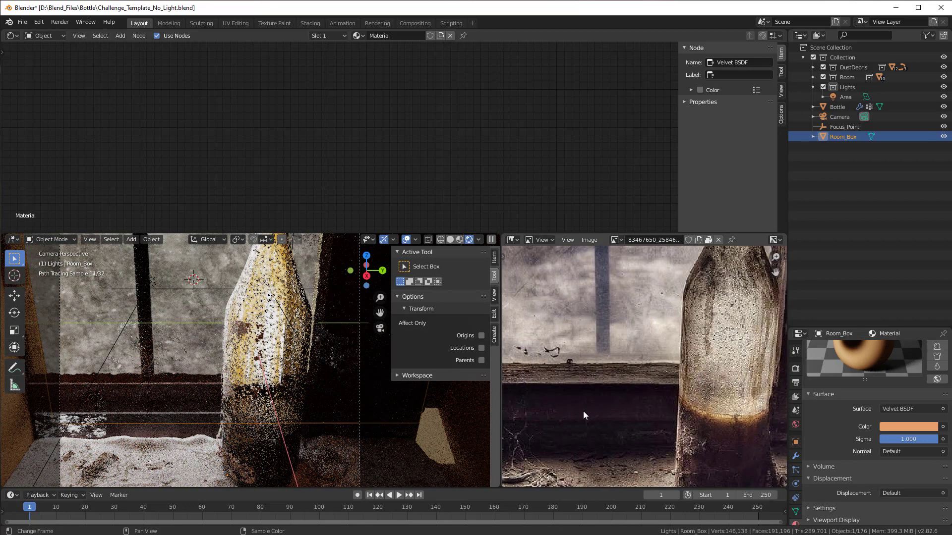
{"action": "key", "text": "Home"}
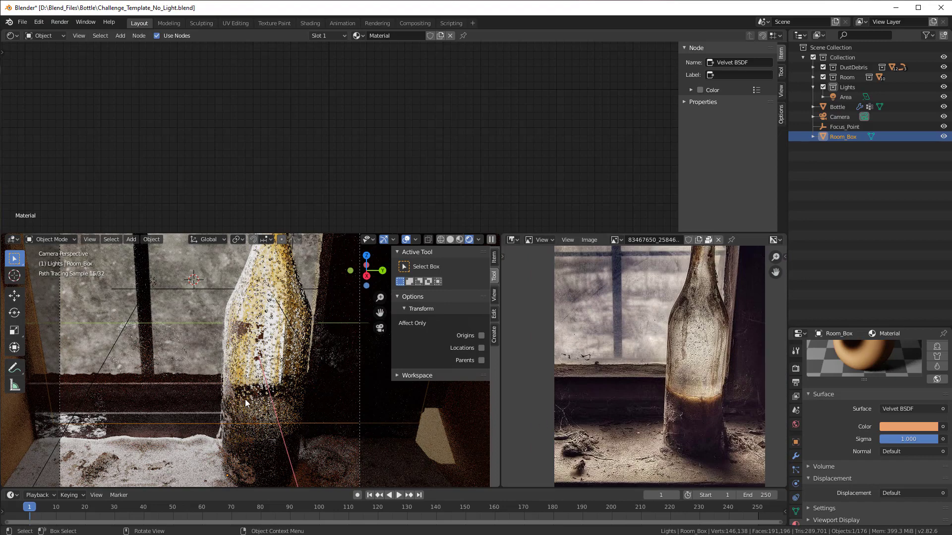
{"action": "scroll", "coordinate": [245, 399], "scroll_direction": "down", "scroll_amount": 3}
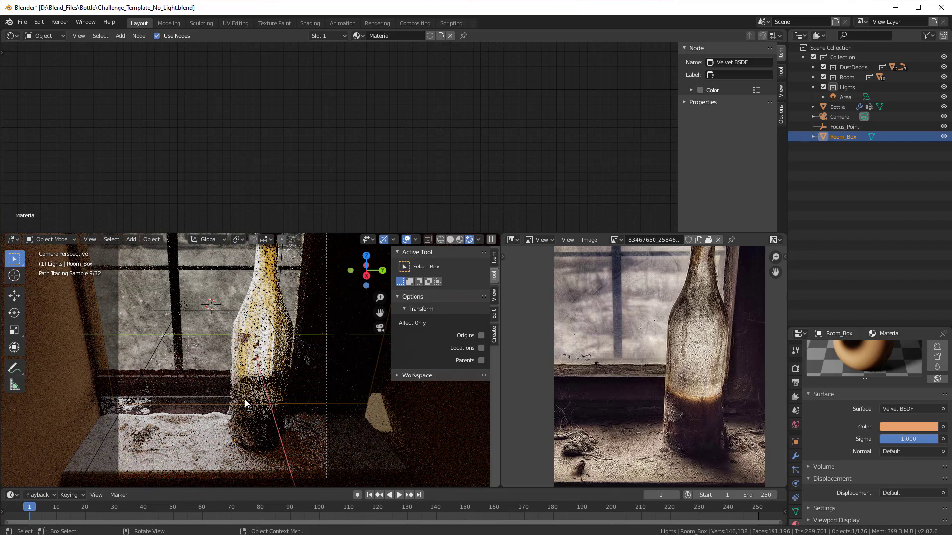
{"action": "scroll", "coordinate": [244, 400], "scroll_direction": "down", "scroll_amount": 3}
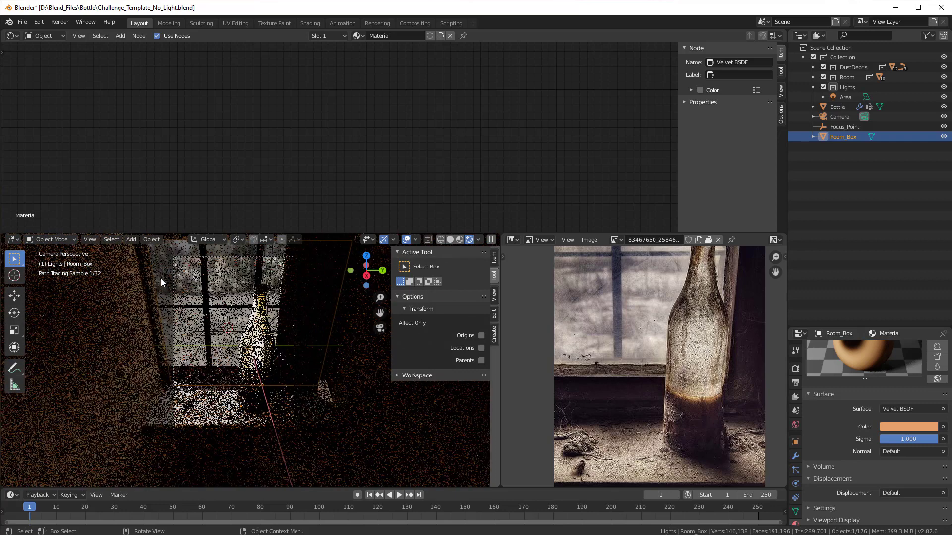
Return to solid shading and add a second area light at the 3D cursor on the window.
{"action": "left_click", "coordinate": [452, 242]}
{"action": "mouse_move", "coordinate": [325, 397]}
{"action": "middle_mouse_down"}
{"action": "mouse_move", "coordinate": [216, 406]}
{"action": "mouse_move", "coordinate": [223, 415]}
{"action": "mouse_move", "coordinate": [169, 438]}
{"action": "mouse_move", "coordinate": [231, 352]}
{"action": "middle_mouse_up"}
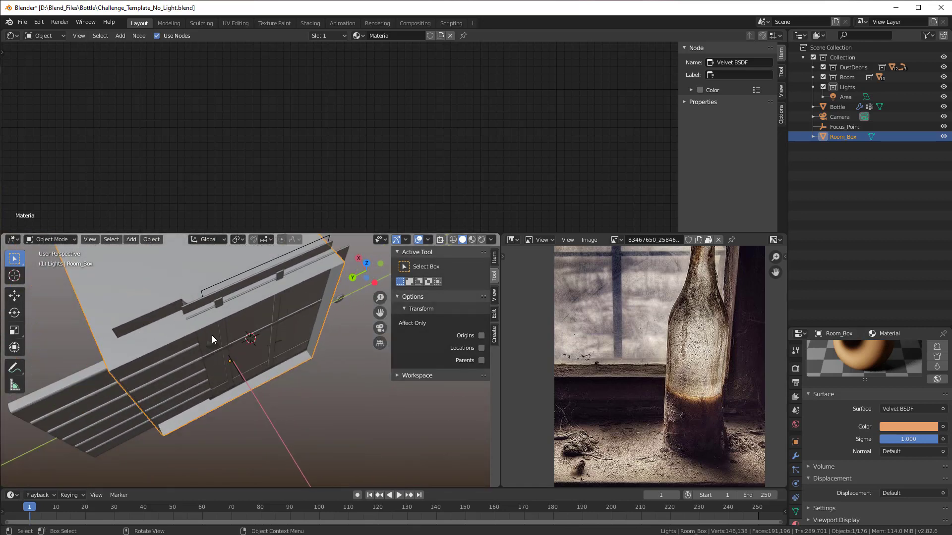
{"action": "scroll", "coordinate": [213, 337], "scroll_direction": "up", "scroll_amount": 2}
{"action": "scroll", "coordinate": [212, 337], "scroll_direction": "down", "scroll_amount": 2}
{"action": "key", "text": "shift+a"}
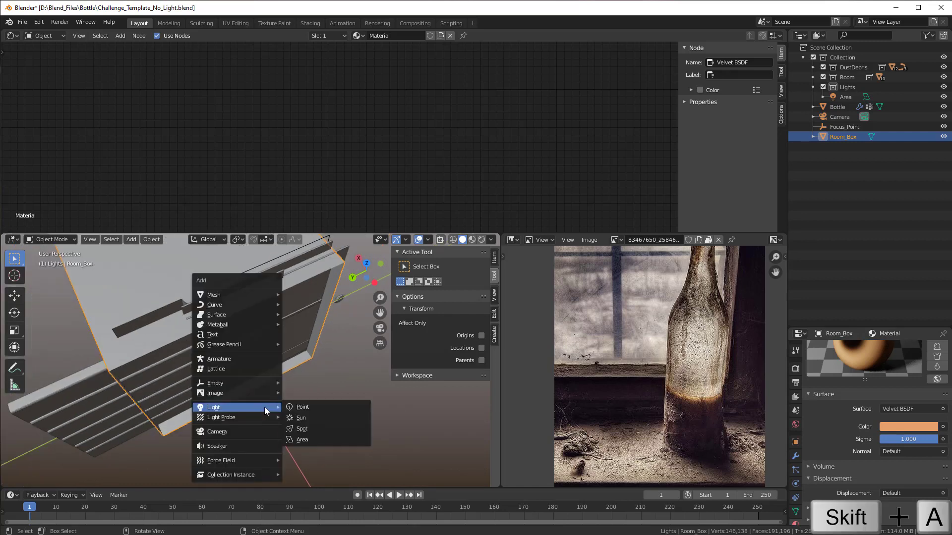
{"action": "left_click", "coordinate": [317, 440]}
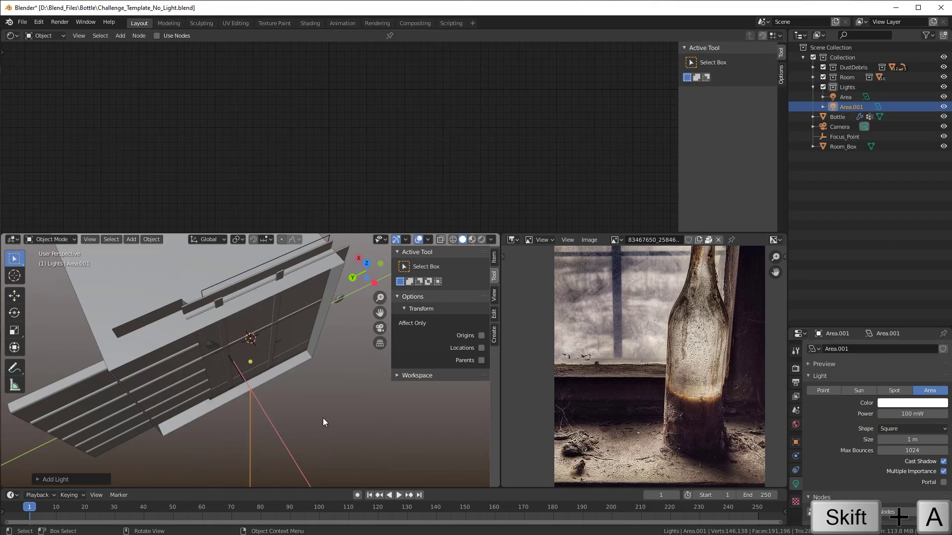
Raise the second area light straight up along the Z axis to just above the window.
{"action": "key", "text": "g"}
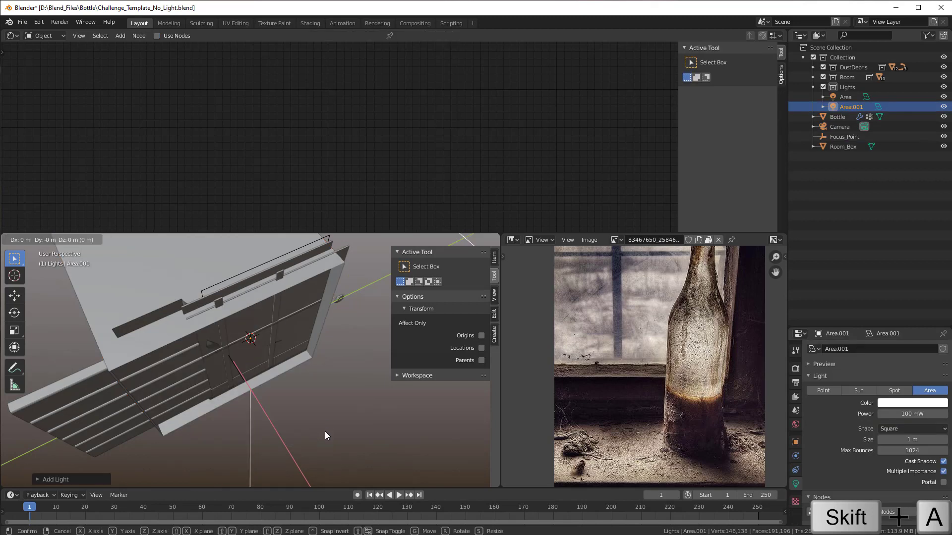
{"action": "key", "text": "z"}
{"action": "left_click", "coordinate": [332, 357]}
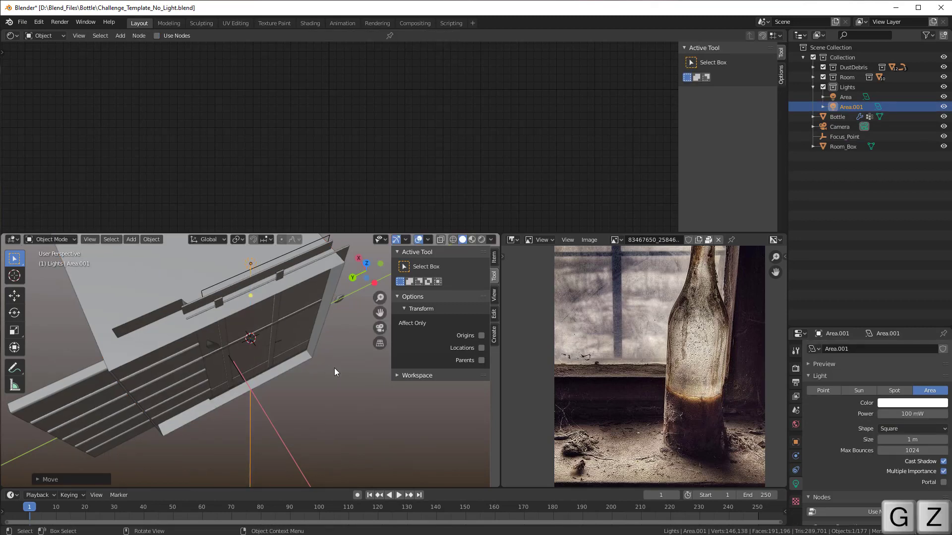
Change the second area light's shape to Rectangle and size it to 0.02 m in X and 0.17 m in Y.
{"action": "middle_click_drag", "start_coordinate": [329, 385], "coordinate": [191, 368]}
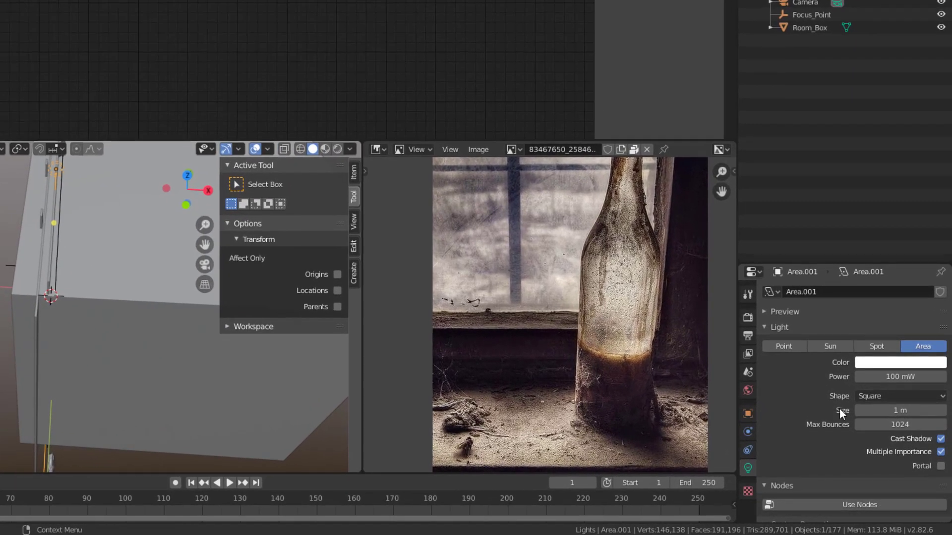
{"action": "scroll", "coordinate": [295, 401], "scroll_direction": "down", "scroll_amount": 6}
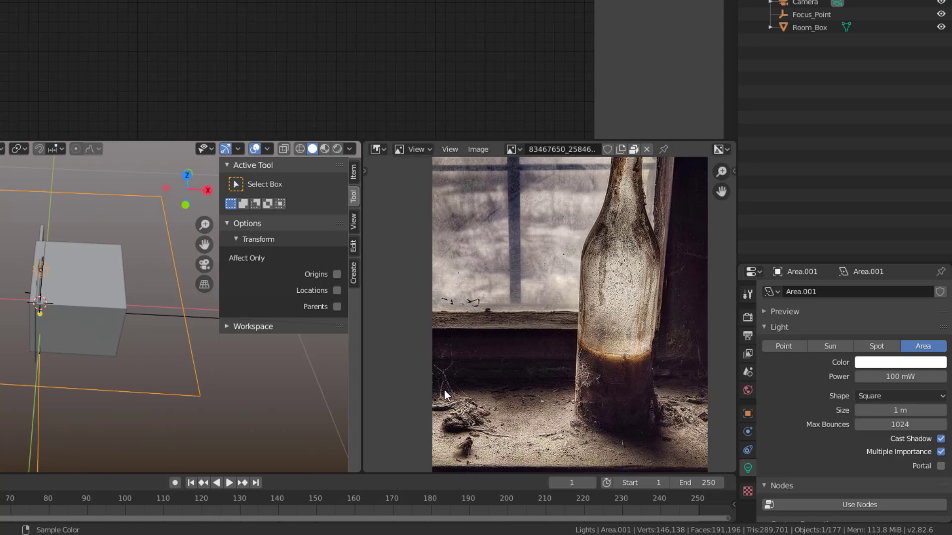
{"action": "left_click", "coordinate": [876, 395]}
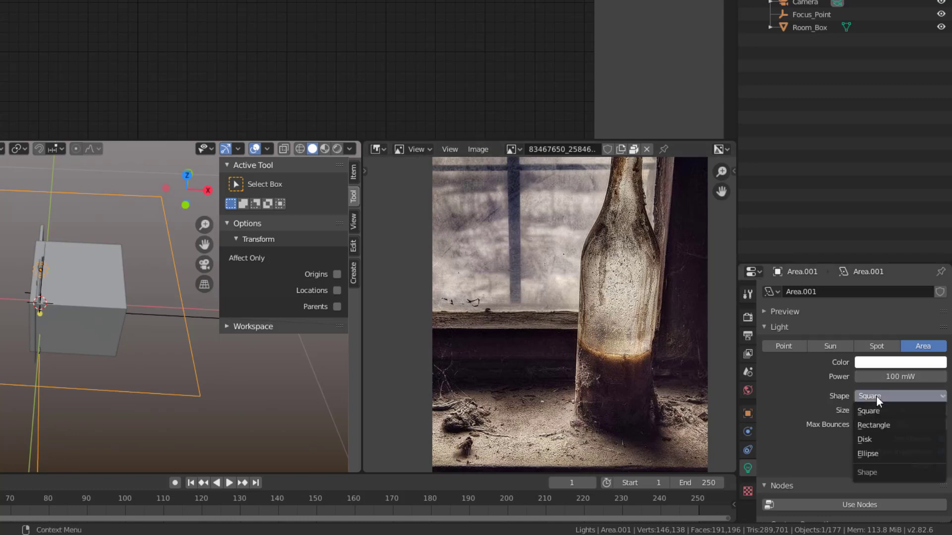
{"action": "left_click", "coordinate": [881, 417]}
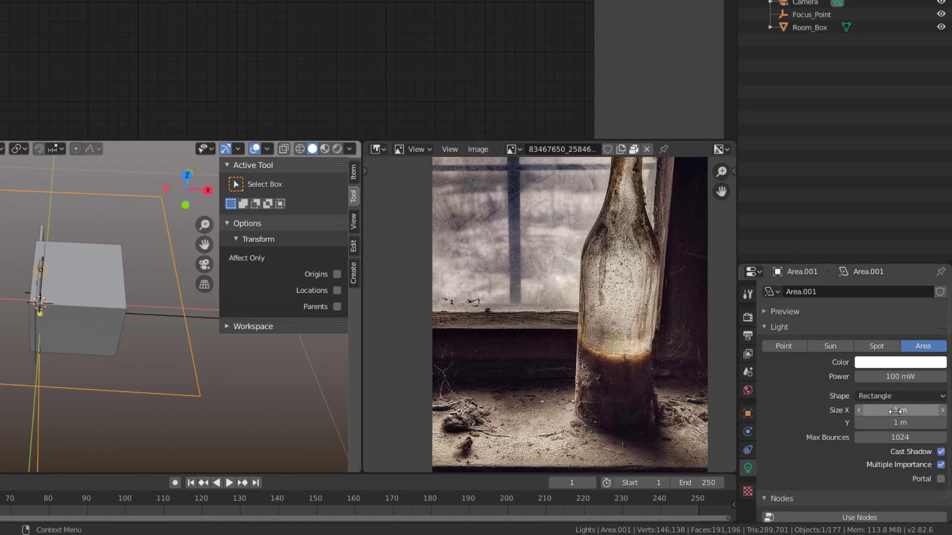
{"action": "left_click_drag", "start_coordinate": [892, 410], "coordinate": [834, 411]}
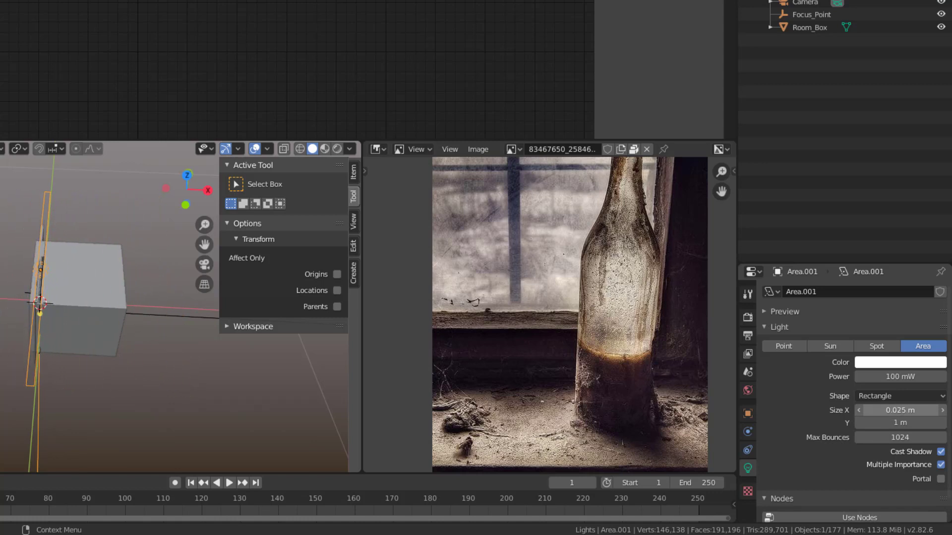
{"action": "scroll", "coordinate": [43, 369], "scroll_direction": "up", "scroll_amount": 4}
{"action": "middle_click_drag", "start_coordinate": [53, 352], "coordinate": [85, 364]}
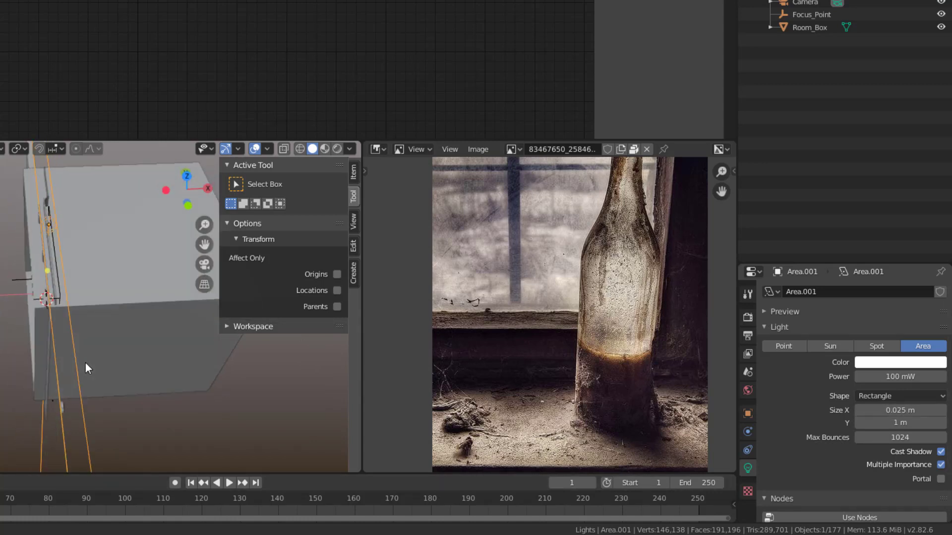
{"action": "left_click_drag", "start_coordinate": [892, 411], "coordinate": [873, 423]}
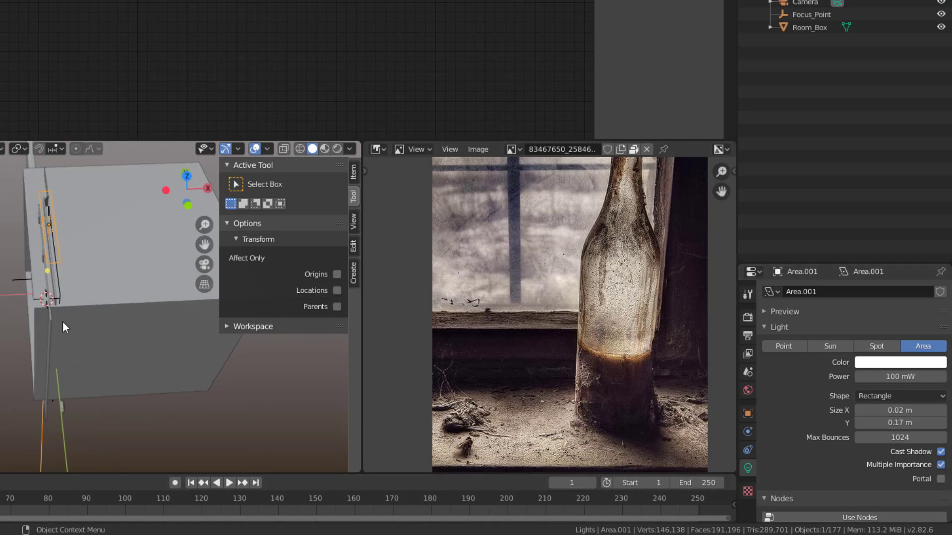
Shift the rectangular light along Y to center it over the window and resize it to 0.015 m by 0.189 m.
{"action": "middle_click_drag", "start_coordinate": [63, 322], "coordinate": [114, 347]}
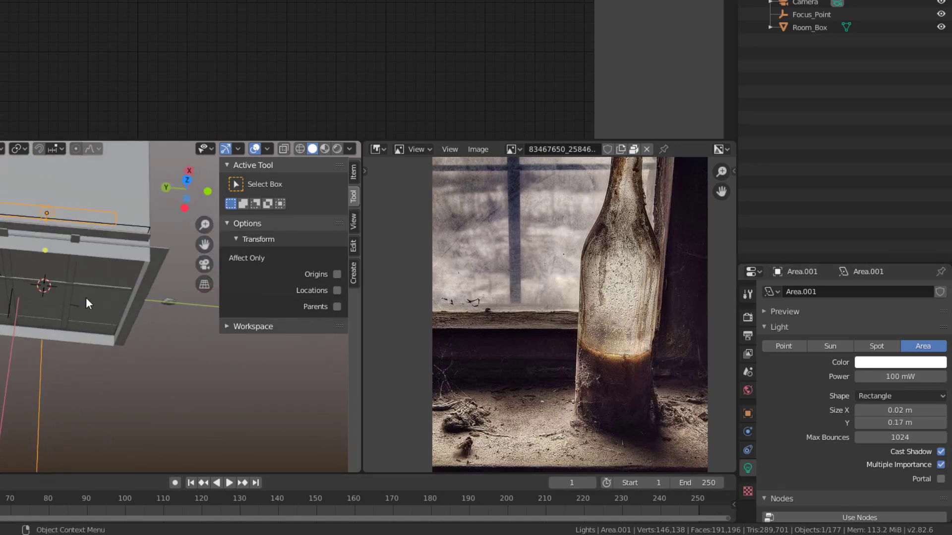
{"action": "key", "text": "g"}
{"action": "key", "text": "y"}
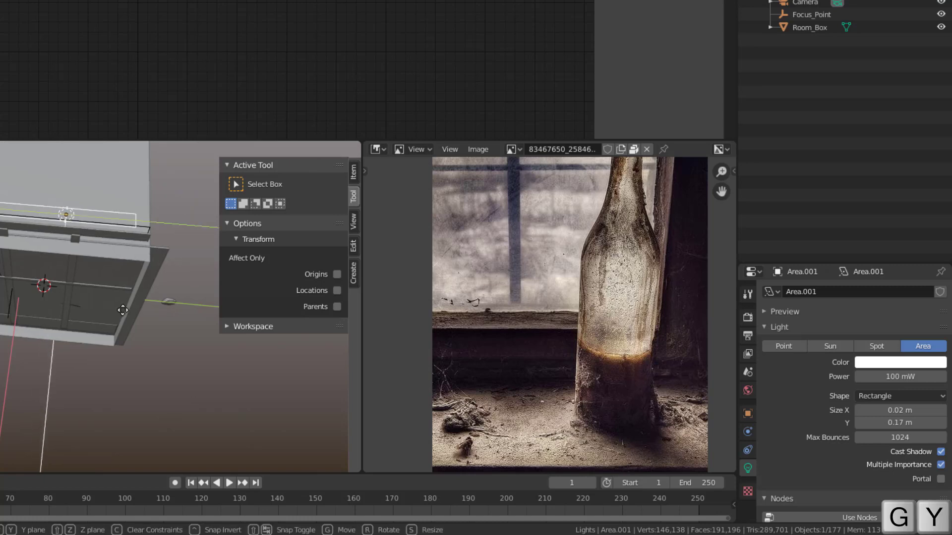
{"action": "left_click", "coordinate": [127, 312]}
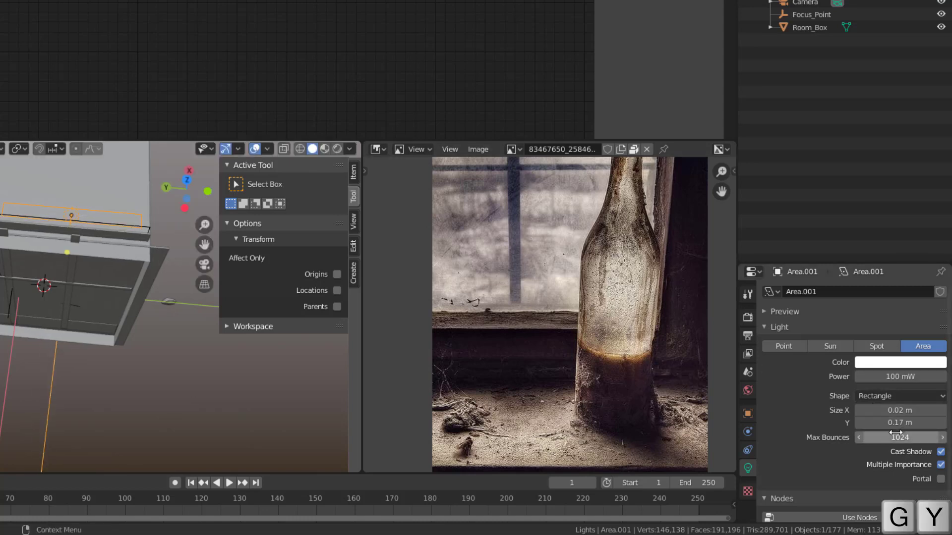
{"action": "left_click_drag", "start_coordinate": [896, 423], "coordinate": [900, 423]}
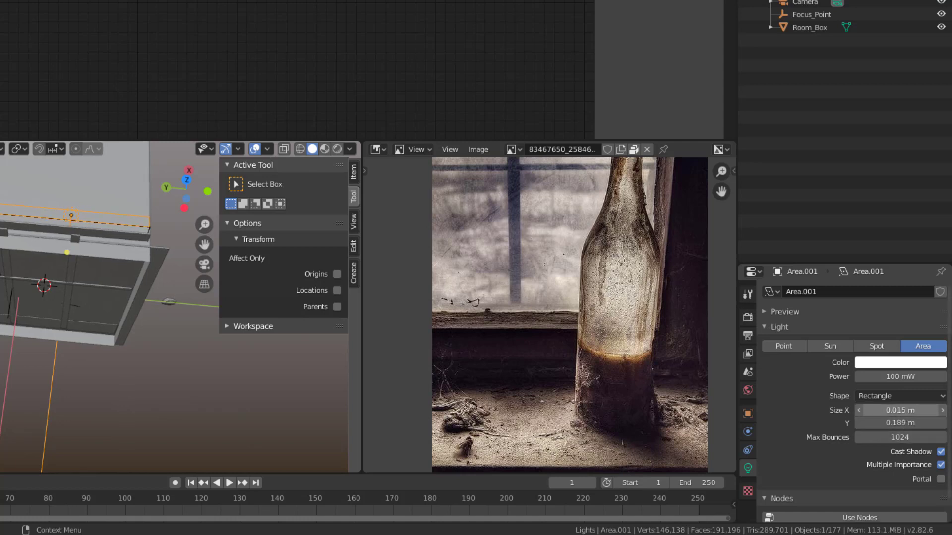
Tilt the rectangular light about the Y axis toward the room and lower it slightly along Z.
{"action": "middle_click_drag", "start_coordinate": [25, 370], "coordinate": [44, 412]}
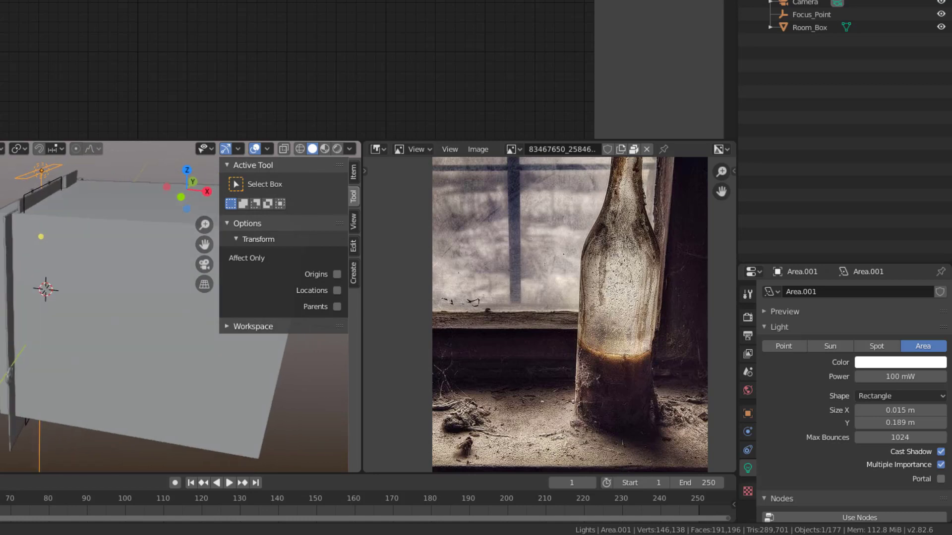
{"action": "middle_click_drag", "start_coordinate": [68, 382], "coordinate": [82, 392]}
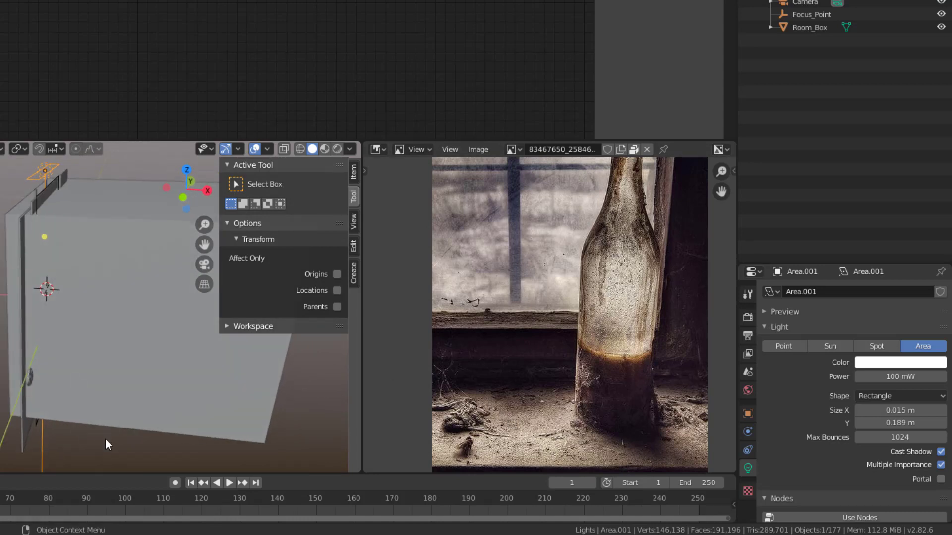
{"action": "key", "text": "r"}
{"action": "key", "text": "y"}
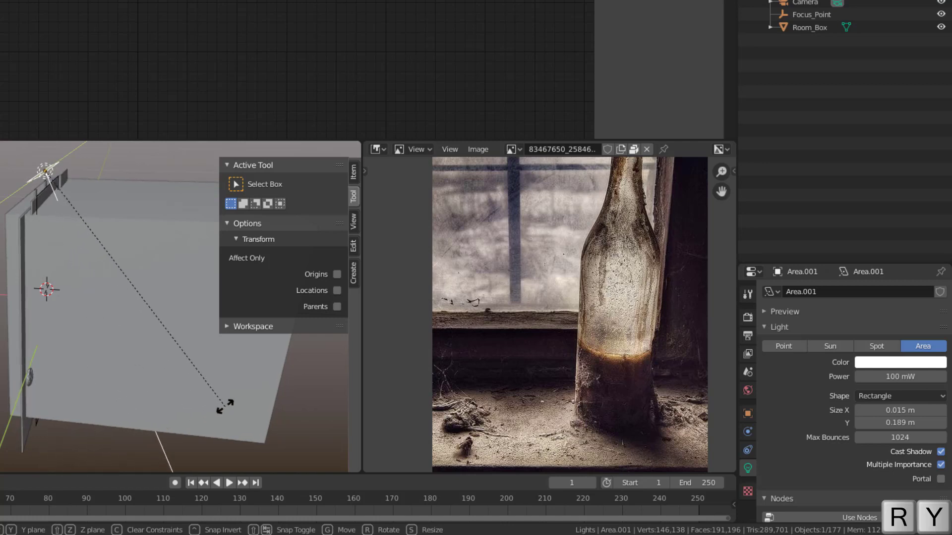
{"action": "left_click", "coordinate": [187, 414]}
{"action": "mouse_move", "coordinate": [91, 388]}
{"action": "middle_mouse_down"}
{"action": "mouse_move", "coordinate": [115, 386]}
{"action": "mouse_move", "coordinate": [107, 384]}
{"action": "middle_mouse_up"}
{"action": "key", "text": "g"}
{"action": "key", "text": "z"}
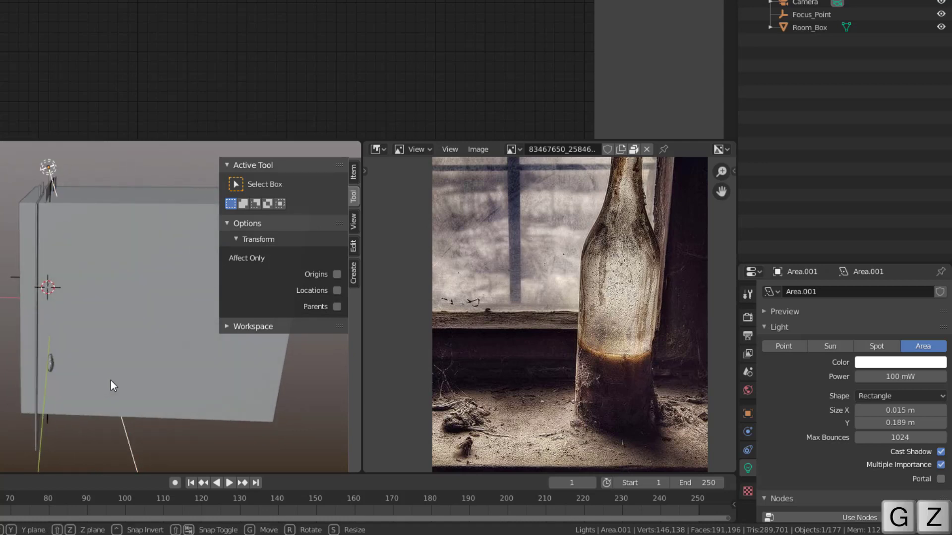
{"action": "left_click", "coordinate": [115, 397]}
Move the tilted light along X toward the room side of the window and lower it along Z.
{"action": "scroll", "coordinate": [54, 363], "scroll_direction": "up", "scroll_amount": 1}
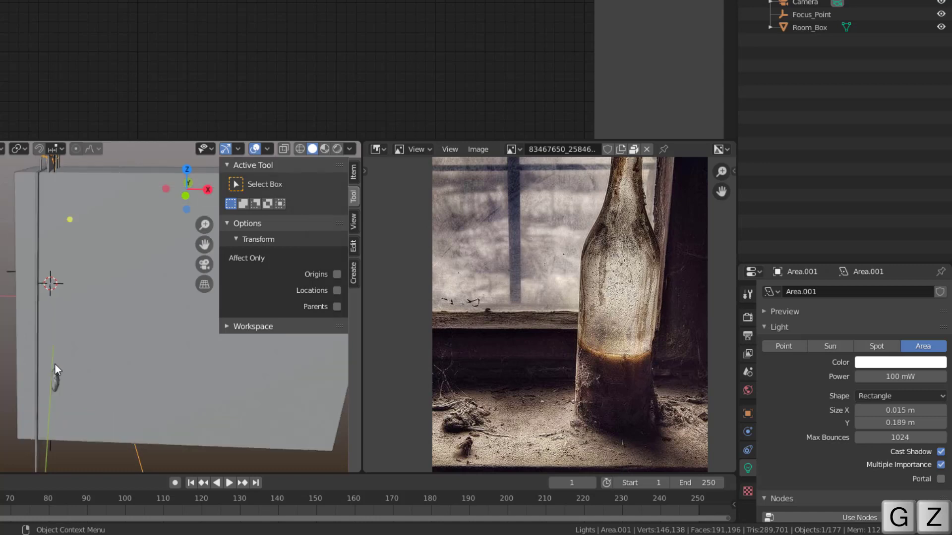
{"action": "middle_click_drag", "start_coordinate": [85, 302], "coordinate": [105, 323]}
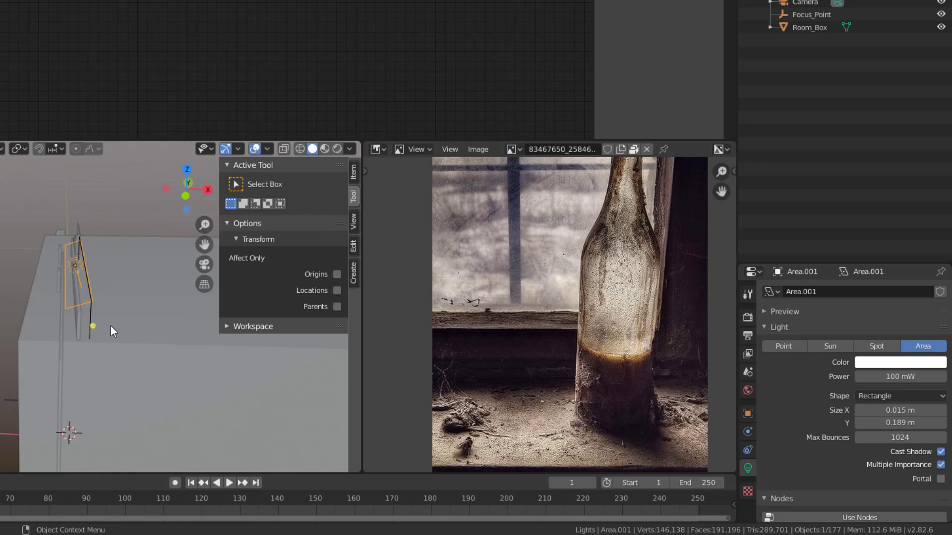
{"action": "key", "text": "g"}
{"action": "key", "text": "x"}
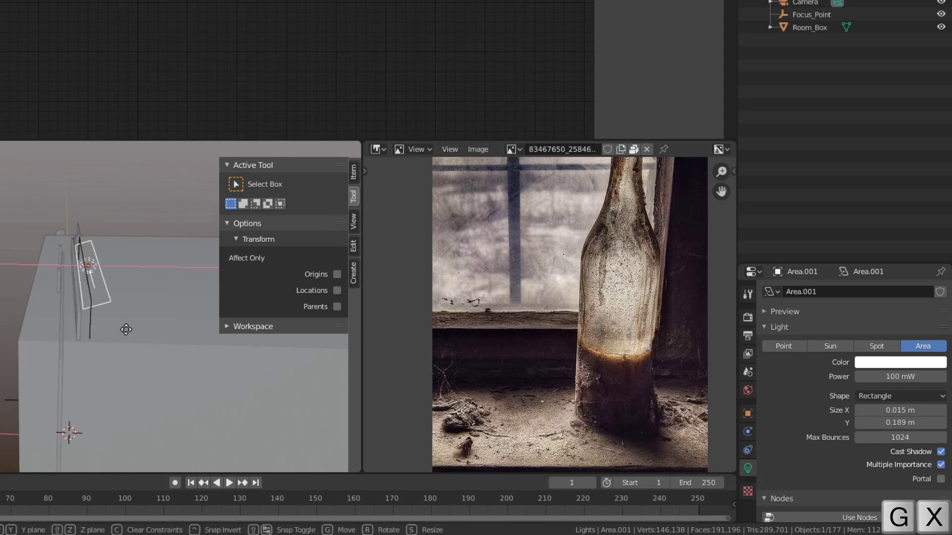
{"action": "left_click", "coordinate": [125, 329]}
{"action": "middle_click_drag", "start_coordinate": [138, 366], "coordinate": [139, 362]}
{"action": "key", "text": "g"}
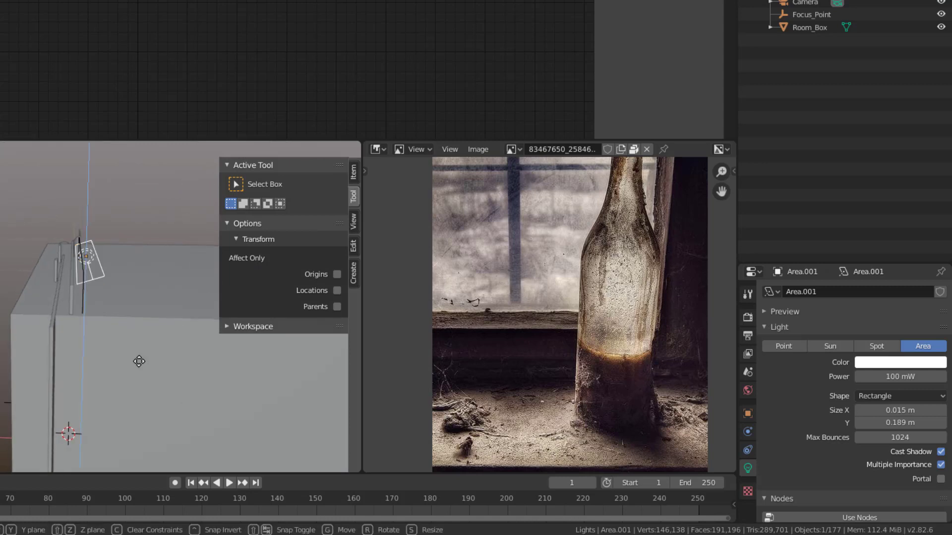
{"action": "key", "text": "z"}
{"action": "left_click", "coordinate": [139, 409]}
Show the rendered preview through the camera and set the second area light's power to 1 W.
{"action": "middle_click_drag", "start_coordinate": [144, 411], "coordinate": [124, 392]}
{"action": "left_click", "coordinate": [205, 267]}
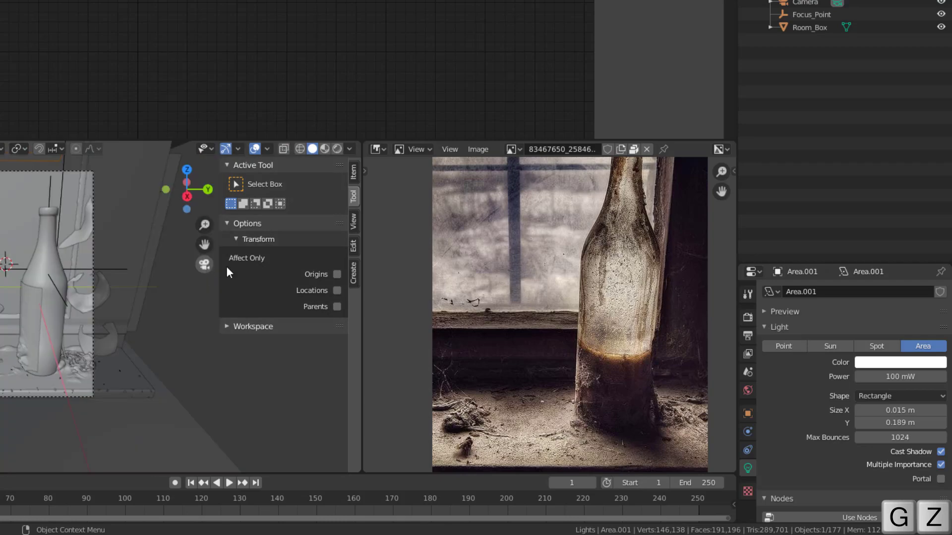
{"action": "left_click", "coordinate": [336, 149]}
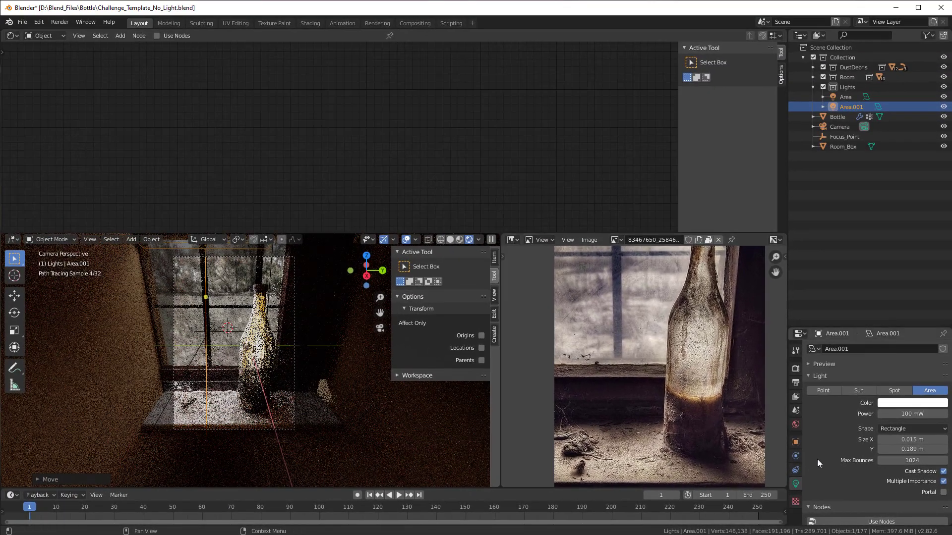
{"action": "left_click", "coordinate": [912, 414]}
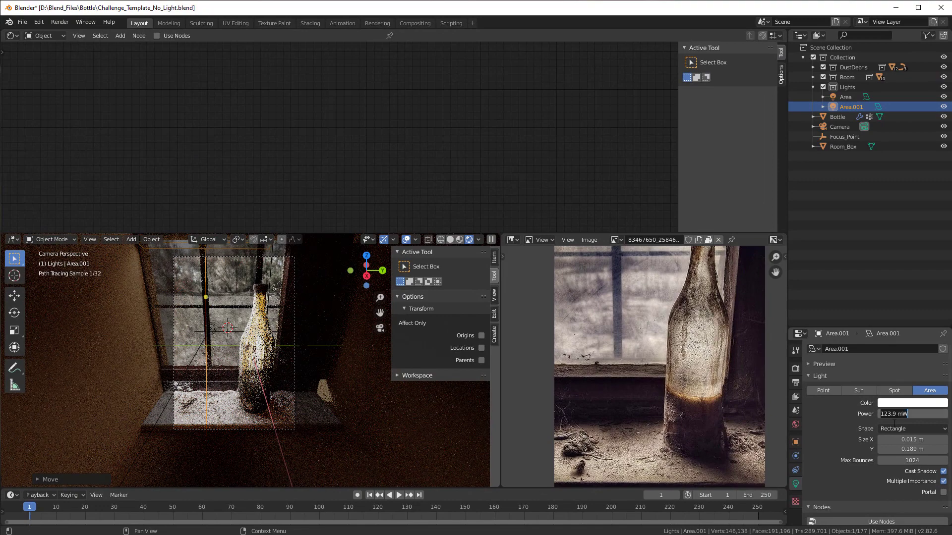
{"action": "type", "text": "1"}
{"action": "key", "text": "Return"}
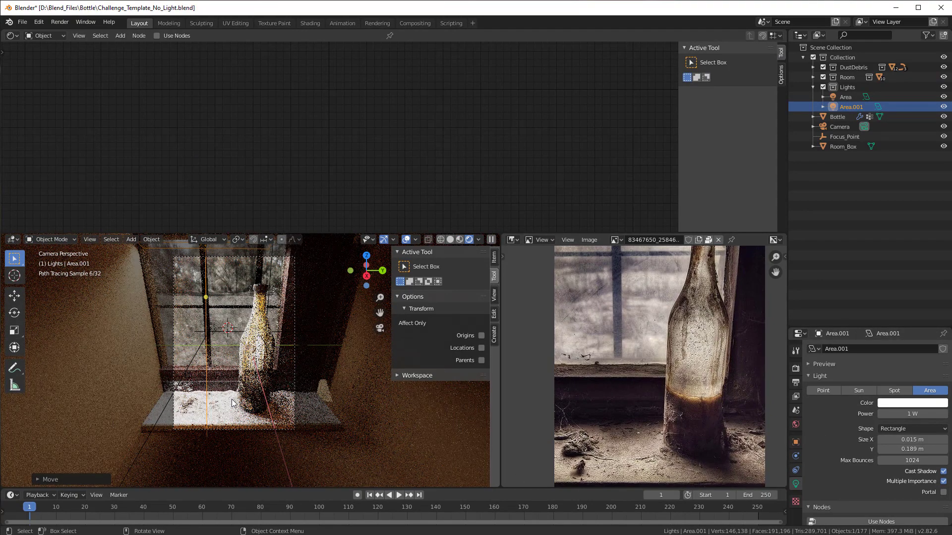
Check the lit bottle and sill up close and reduce the second area light's power to 0.5 W.
{"action": "scroll", "coordinate": [230, 397], "scroll_direction": "up", "scroll_amount": 3}
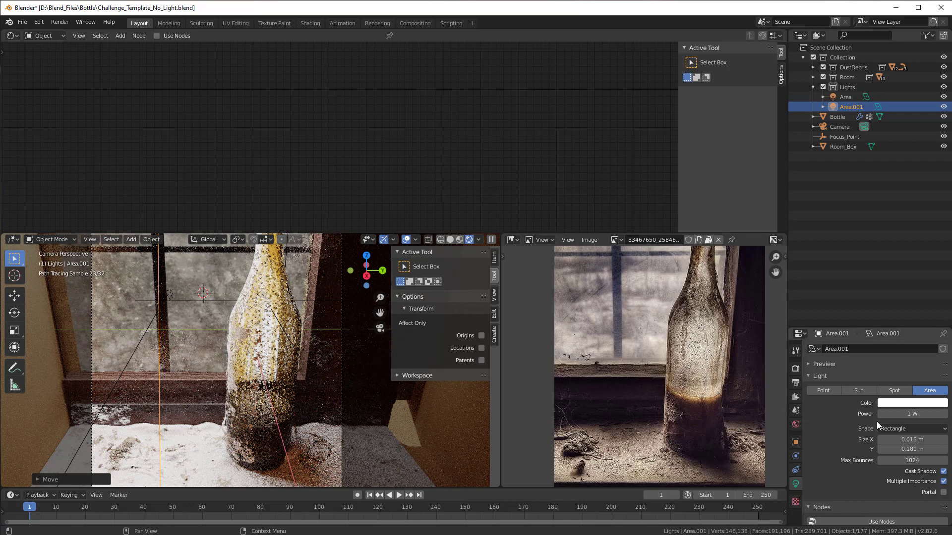
{"action": "left_click", "coordinate": [888, 414]}
{"action": "type", "text": "0.5"}
{"action": "key", "text": "Return"}
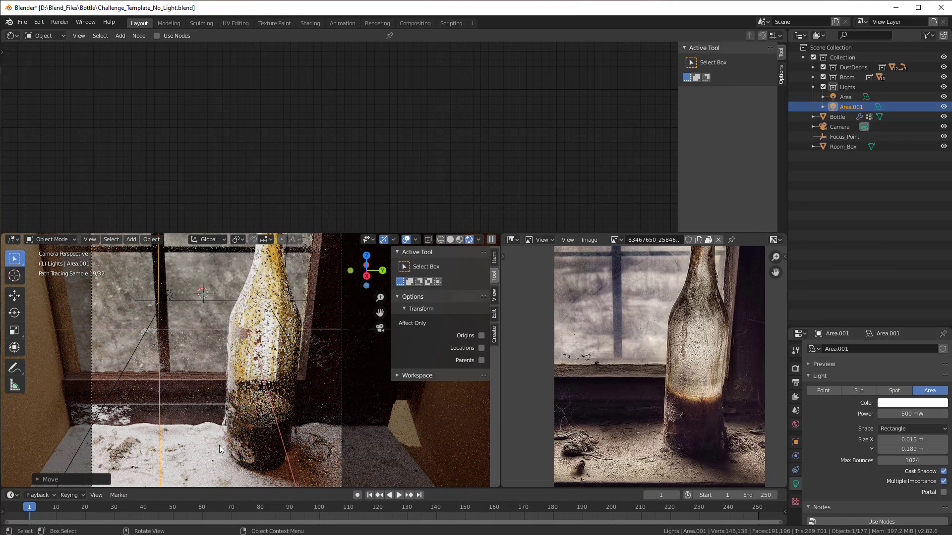
Tint the Principled BSDF base color of the sill's Dust_WindowSill material a pale warm beige.
{"action": "scroll", "coordinate": [219, 445], "scroll_direction": "down", "scroll_amount": 1}
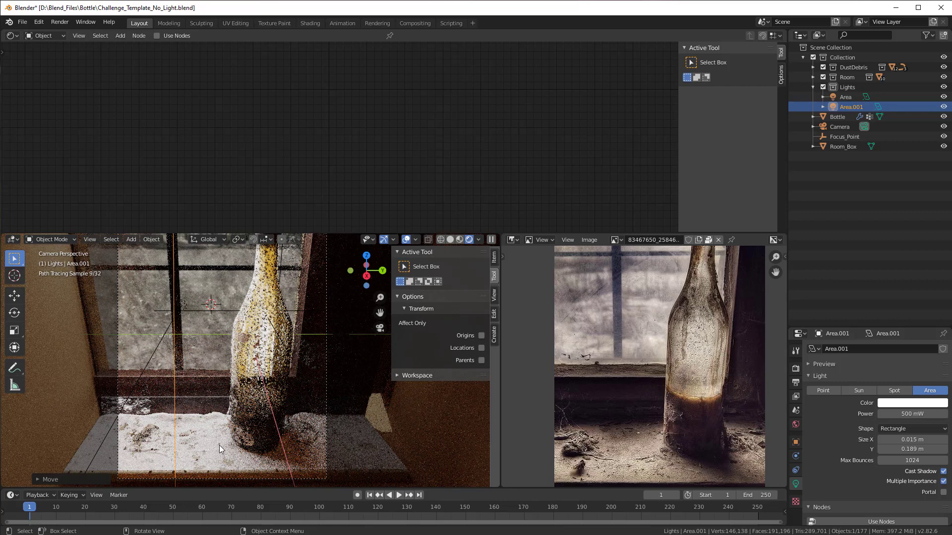
{"action": "left_click", "coordinate": [219, 445]}
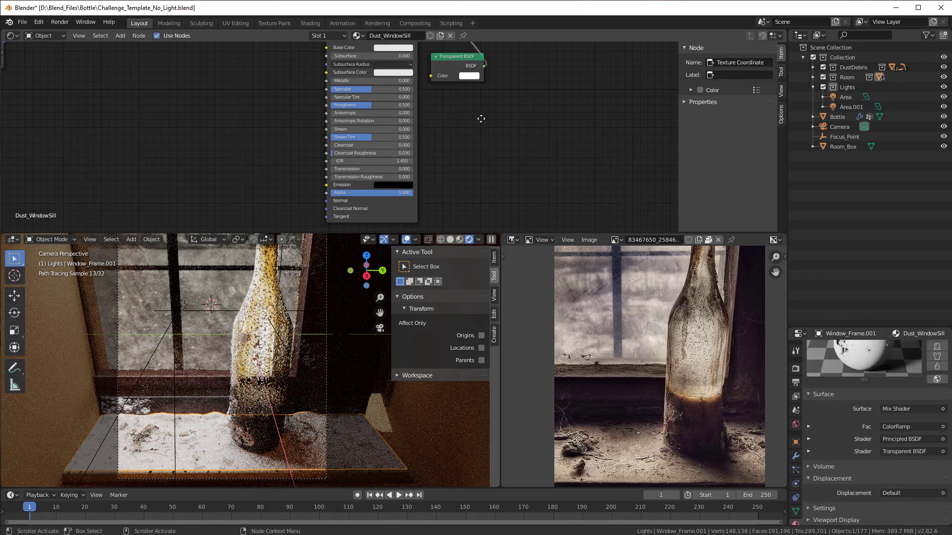
{"action": "middle_click_drag", "start_coordinate": [481, 117], "coordinate": [482, 175]}
{"action": "left_click", "coordinate": [389, 107]}
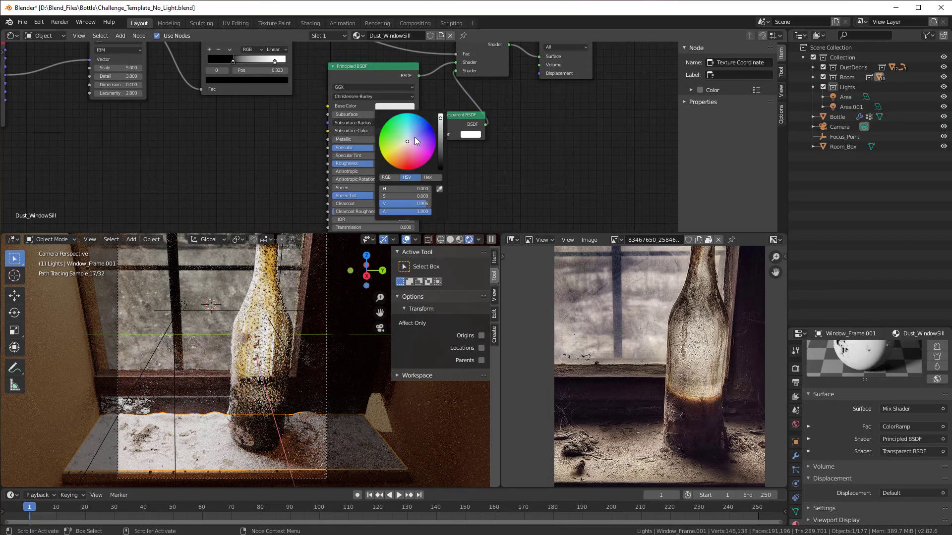
{"action": "left_click_drag", "start_coordinate": [407, 142], "coordinate": [403, 147]}
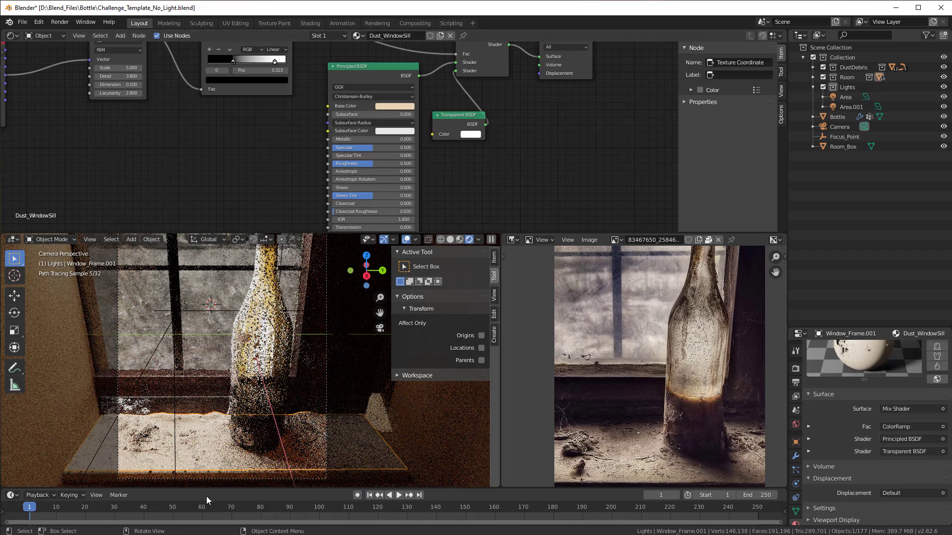
Add a Noise Texture node to the WindowSill material of the window frame's sill, checking the sill surface in the reference photo.
{"action": "scroll", "coordinate": [650, 469], "scroll_direction": "up", "scroll_amount": 5}
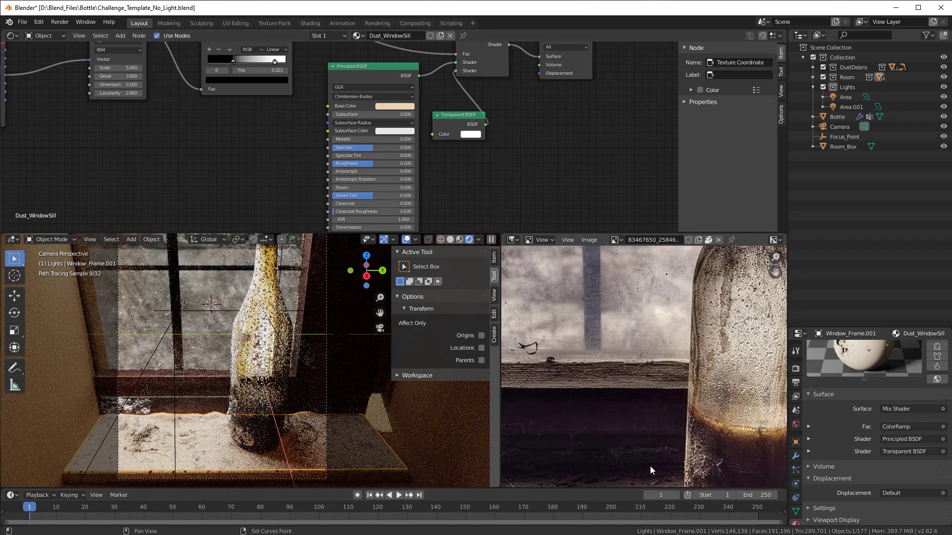
{"action": "middle_click_drag", "start_coordinate": [650, 466], "coordinate": [653, 329]}
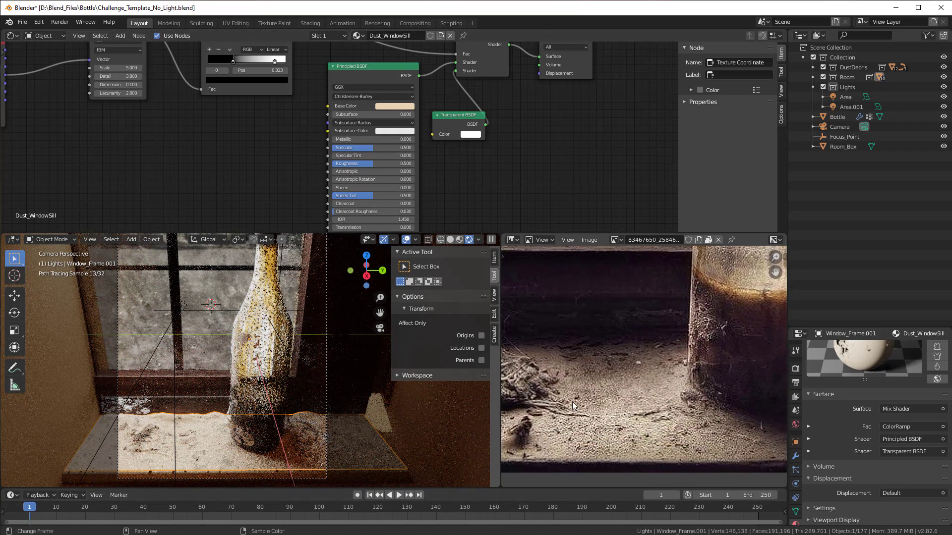
{"action": "scroll", "coordinate": [573, 405], "scroll_direction": "down", "scroll_amount": 3}
{"action": "left_click", "coordinate": [371, 474]}
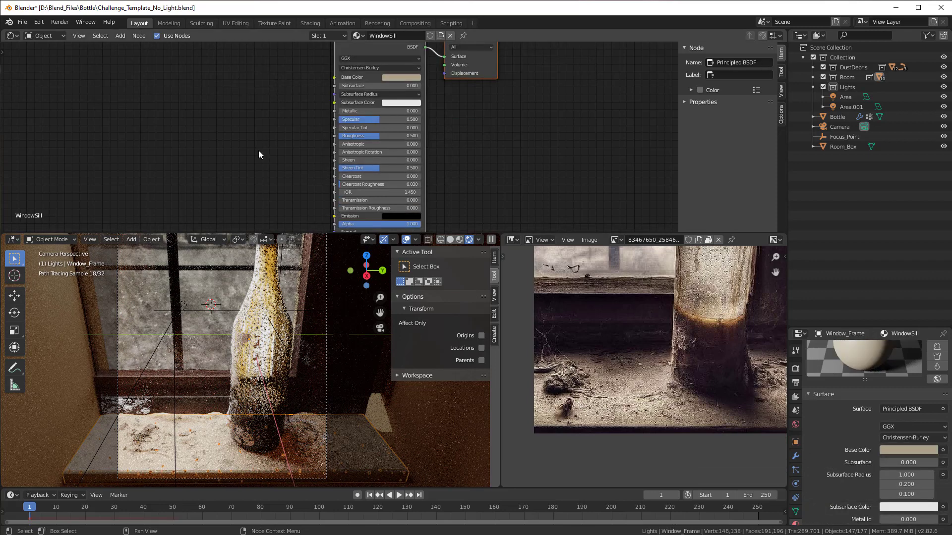
{"action": "middle_click_drag", "start_coordinate": [259, 153], "coordinate": [362, 114]}
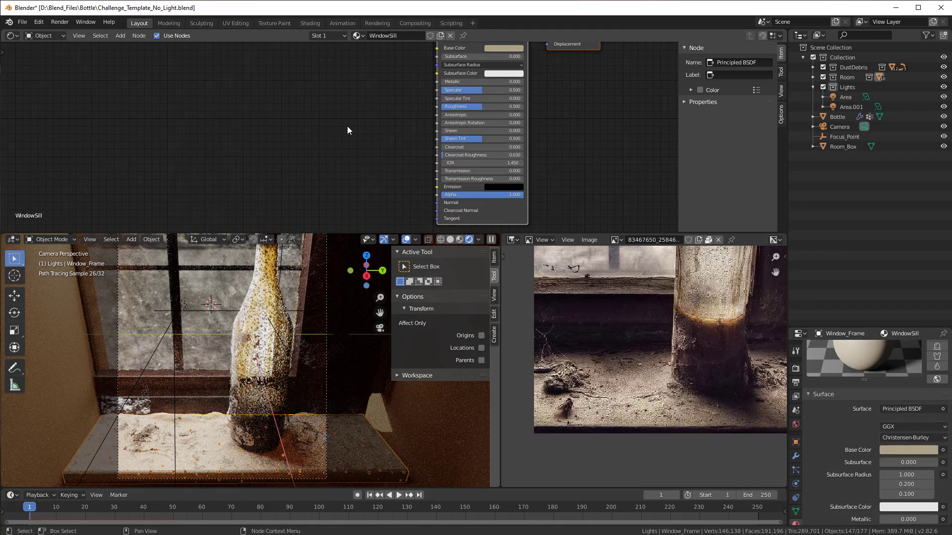
{"action": "scroll", "coordinate": [347, 127], "scroll_direction": "up", "scroll_amount": 1}
{"action": "key", "text": "shift+a"}
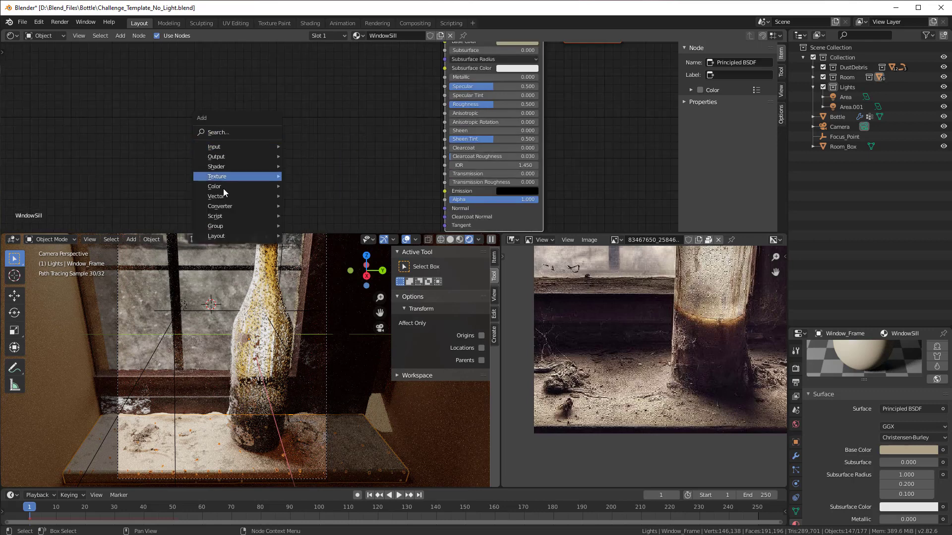
{"action": "mouse_move", "coordinate": [222, 176]}
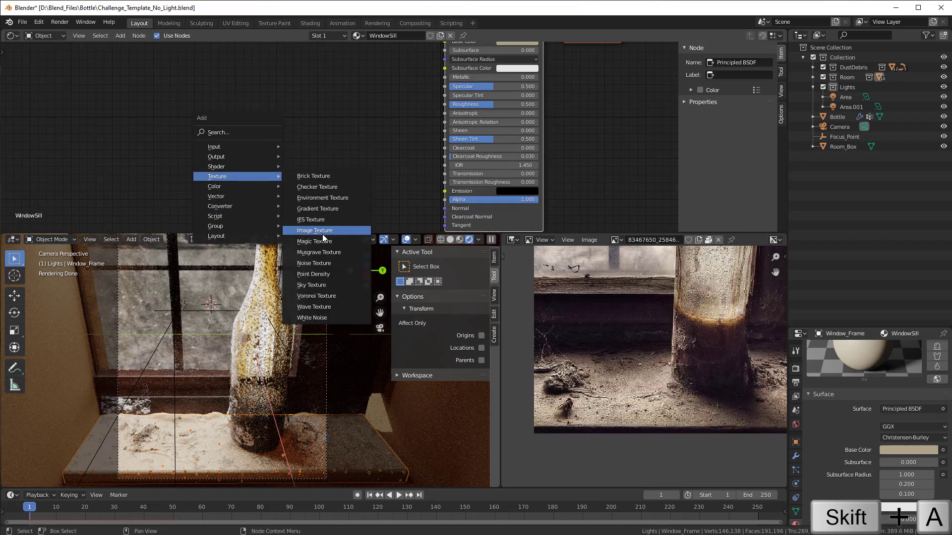
{"action": "left_click", "coordinate": [314, 263]}
{"action": "left_click", "coordinate": [284, 161]}
Add a Bump node driven by the noise Fac through its Height and connect it to the Principled BSDF Normal.
{"action": "middle_click_drag", "start_coordinate": [350, 191], "coordinate": [344, 159]}
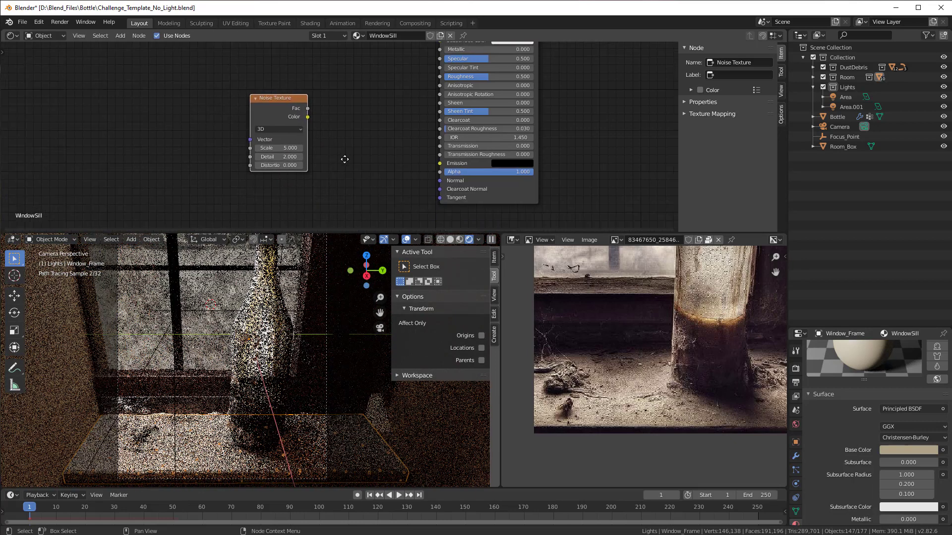
{"action": "key", "text": "shift+a"}
{"action": "mouse_move", "coordinate": [344, 159]}
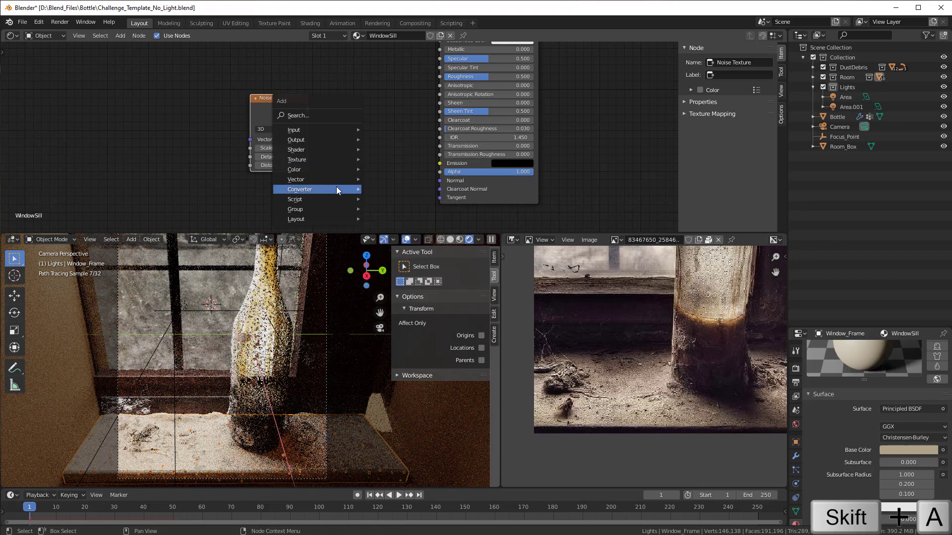
{"action": "mouse_move", "coordinate": [325, 179]}
{"action": "left_click", "coordinate": [389, 180]}
{"action": "left_click", "coordinate": [346, 126]}
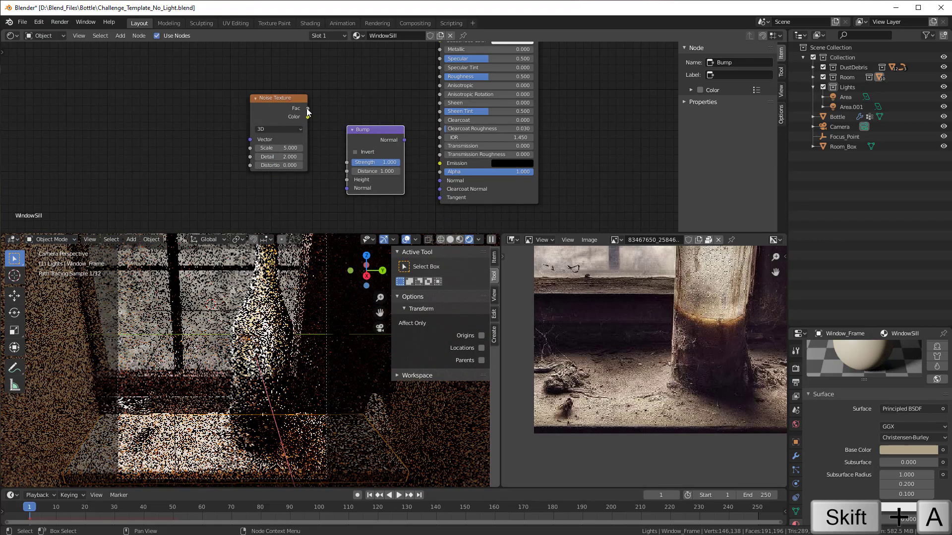
{"action": "left_click_drag", "start_coordinate": [308, 108], "coordinate": [346, 180]}
{"action": "left_click_drag", "start_coordinate": [404, 140], "coordinate": [439, 180]}
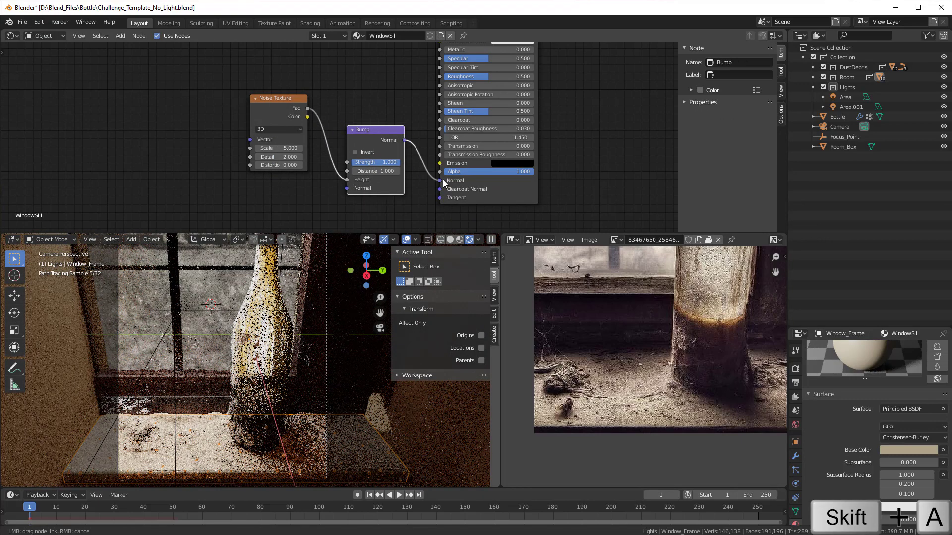
Add a Texture Coordinate node and feed its Object output into the Noise Texture's Vector.
{"action": "key", "text": "shift+a"}
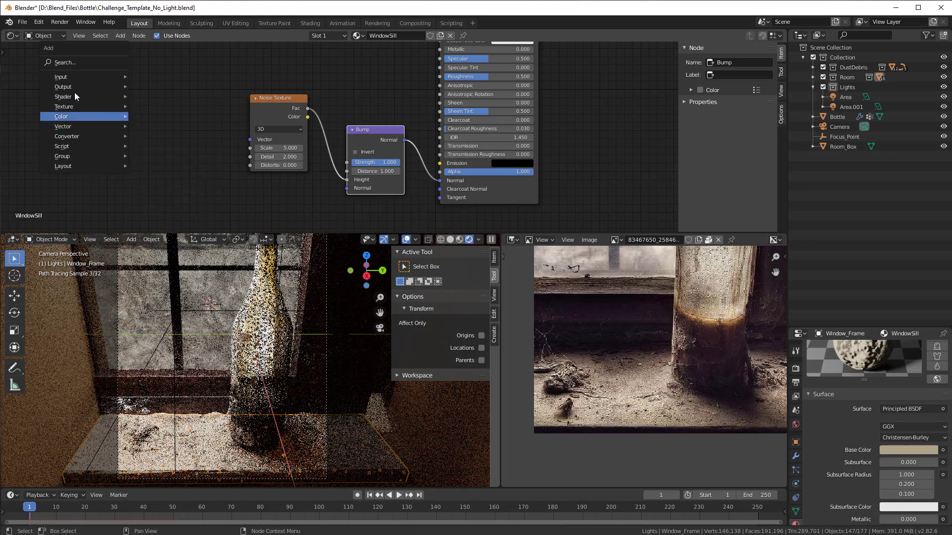
{"action": "mouse_move", "coordinate": [81, 76]}
{"action": "left_click", "coordinate": [168, 218]}
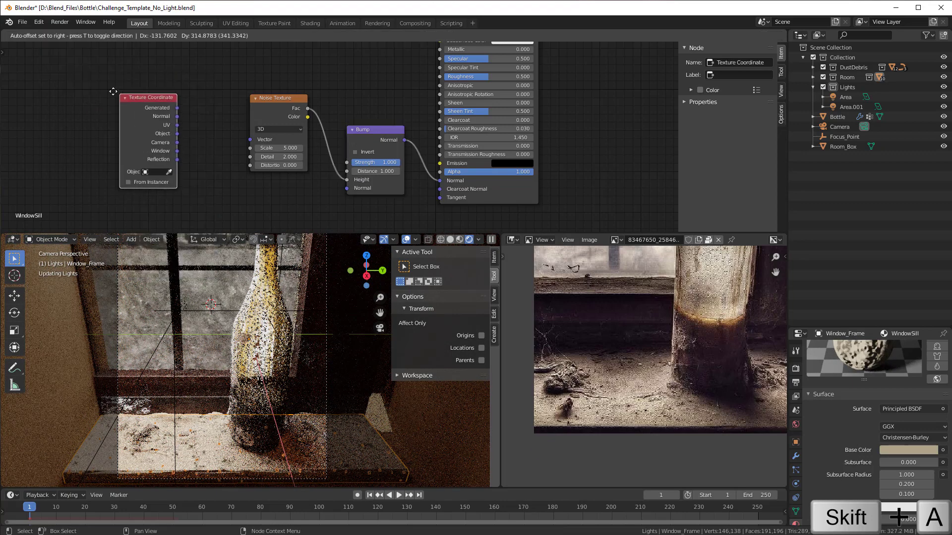
{"action": "left_click", "coordinate": [164, 126]}
{"action": "left_click_drag", "start_coordinate": [167, 128], "coordinate": [254, 145]}
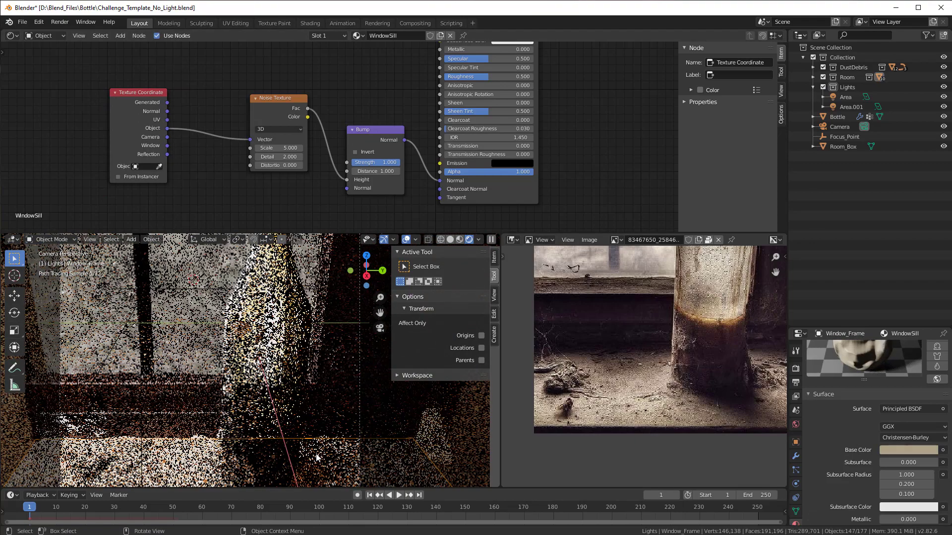
Set the Noise Texture scale to 100 and lower the Bump strength to about 0.717.
{"action": "middle_click_drag", "start_coordinate": [306, 423], "coordinate": [284, 313], "text": "shift"}
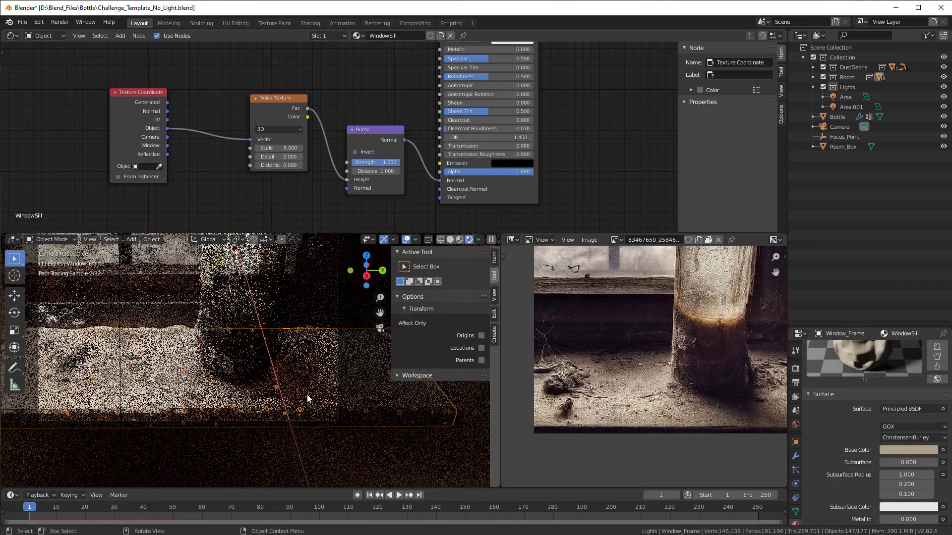
{"action": "left_click", "coordinate": [290, 148]}
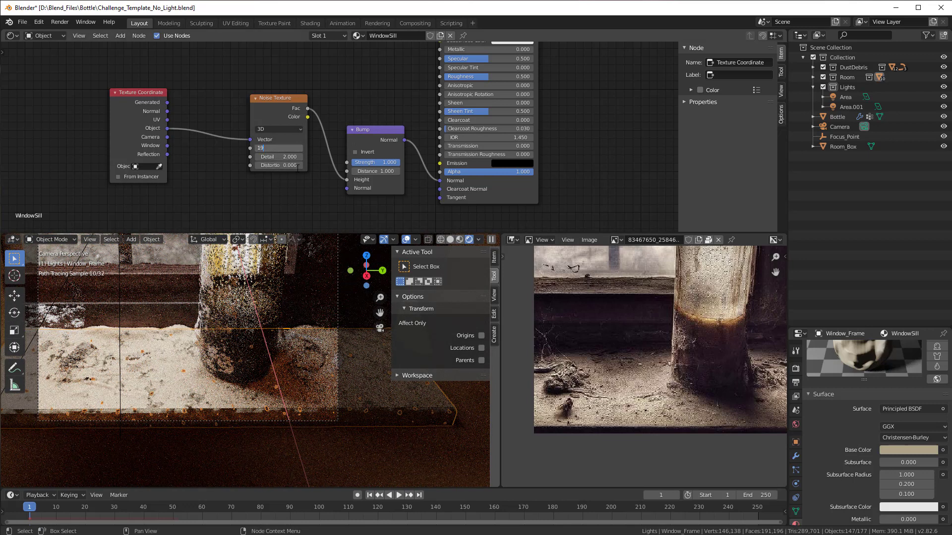
{"action": "key", "text": "BackSpace"}
{"action": "type", "text": "00"}
{"action": "key", "text": "Return"}
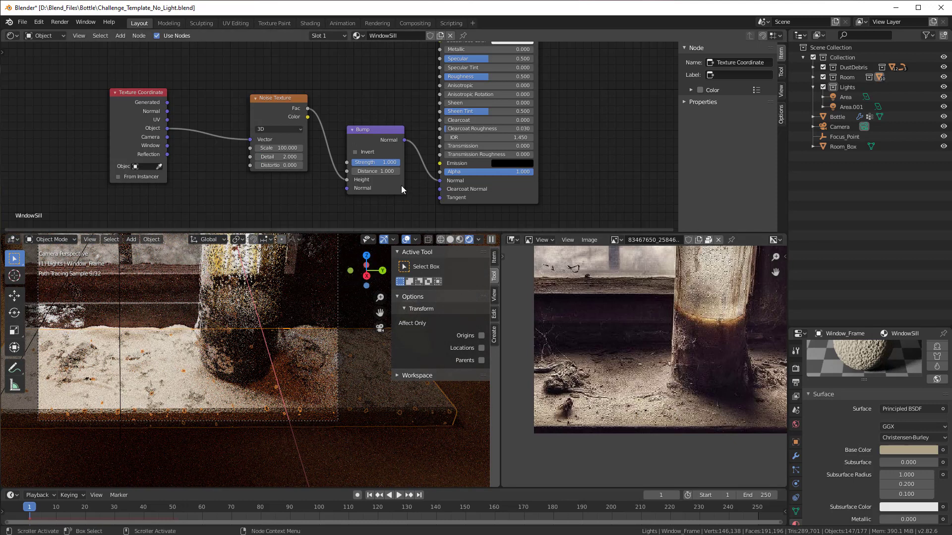
{"action": "left_click_drag", "start_coordinate": [390, 163], "coordinate": [376, 164]}
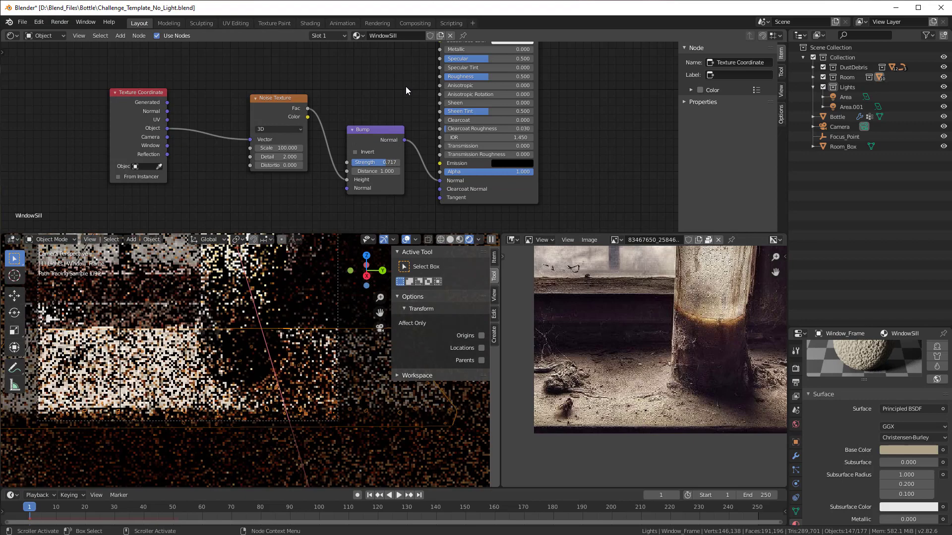
Brighten the WindowSill material's Principled BSDF base color and shift it to a pale pink.
{"action": "middle_click_drag", "start_coordinate": [410, 89], "coordinate": [397, 180]}
{"action": "left_click", "coordinate": [499, 104]}
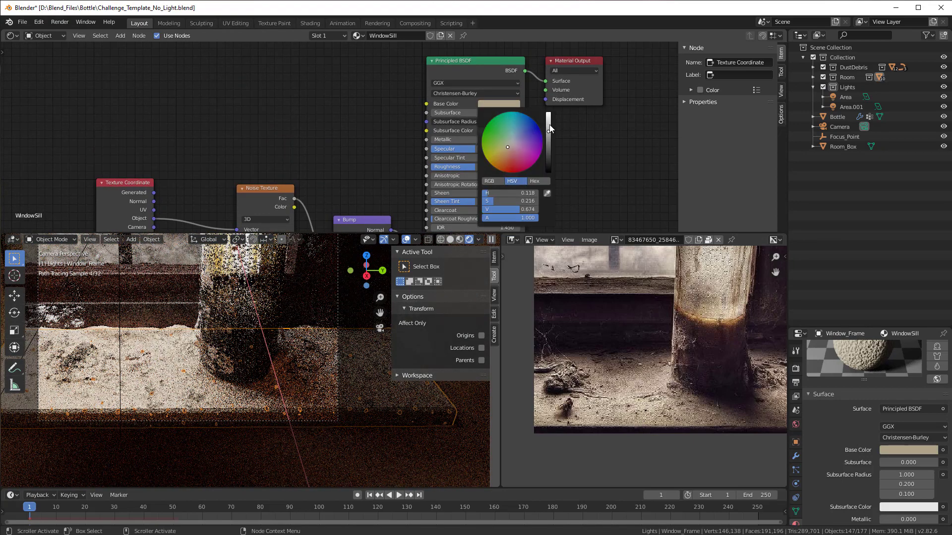
{"action": "left_click_drag", "start_coordinate": [548, 128], "coordinate": [548, 119]}
{"action": "left_click", "coordinate": [520, 146]}
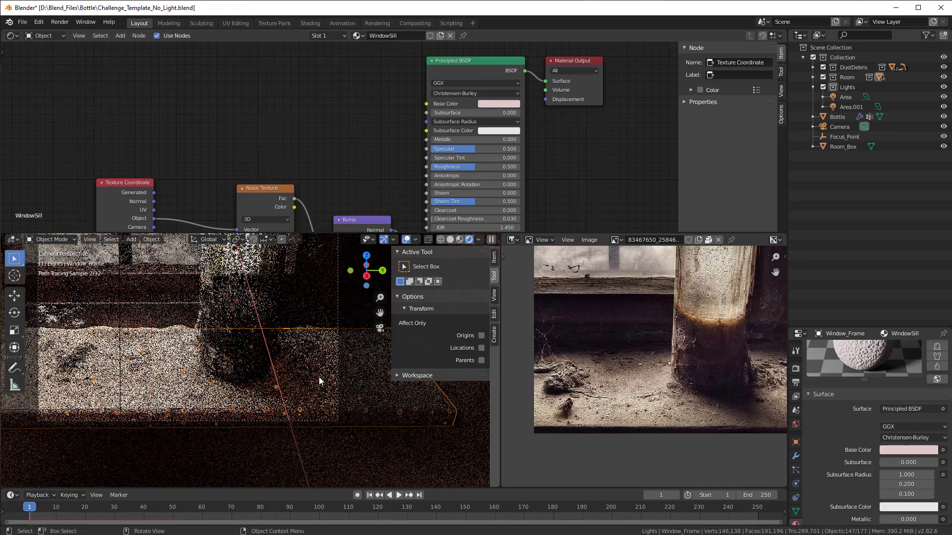
Set the Cycles render samples to 512.
{"action": "scroll", "coordinate": [319, 376], "scroll_direction": "down", "scroll_amount": 3}
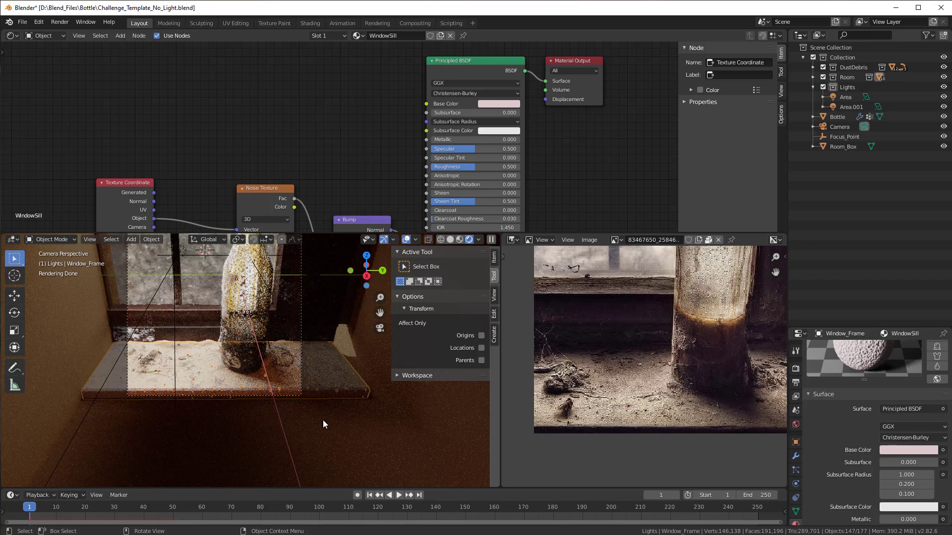
{"action": "scroll", "coordinate": [298, 400], "scroll_direction": "down", "scroll_amount": 2}
{"action": "middle_click_drag", "start_coordinate": [307, 354], "coordinate": [318, 394], "text": "shift"}
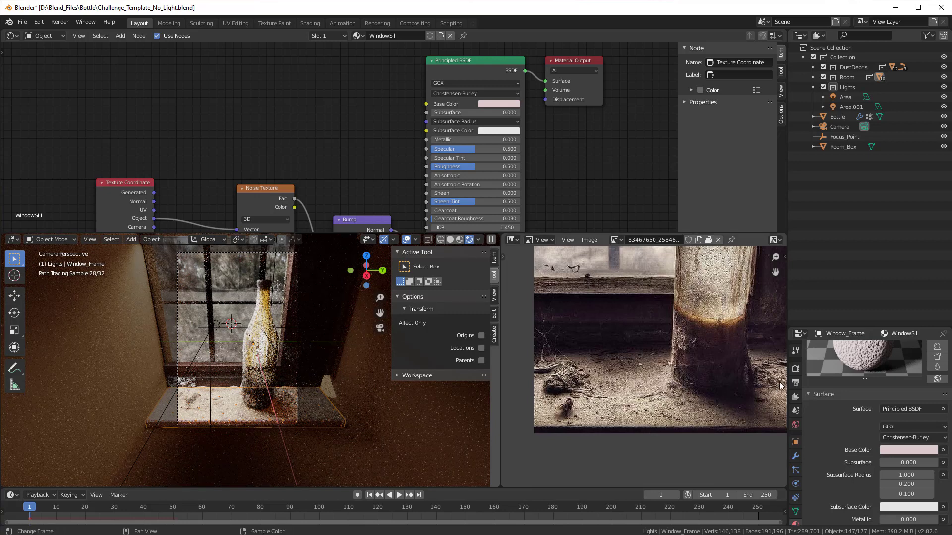
{"action": "left_click", "coordinate": [796, 369]}
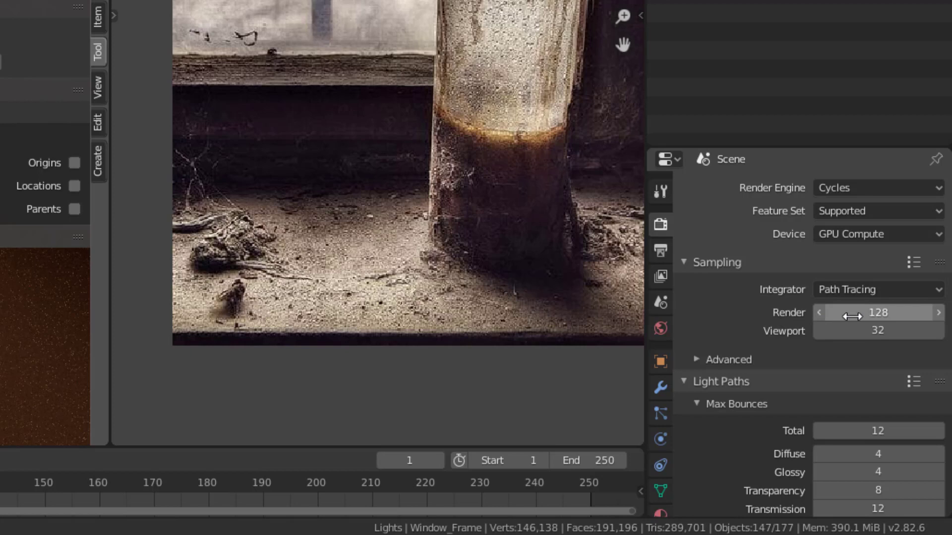
{"action": "left_click", "coordinate": [852, 315]}
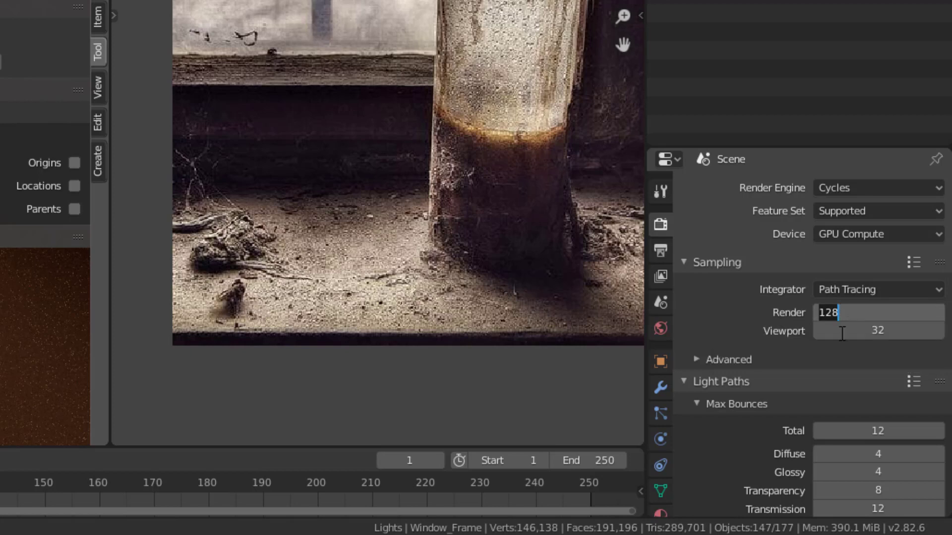
{"action": "type", "text": "512"}
{"action": "key", "text": "Return"}
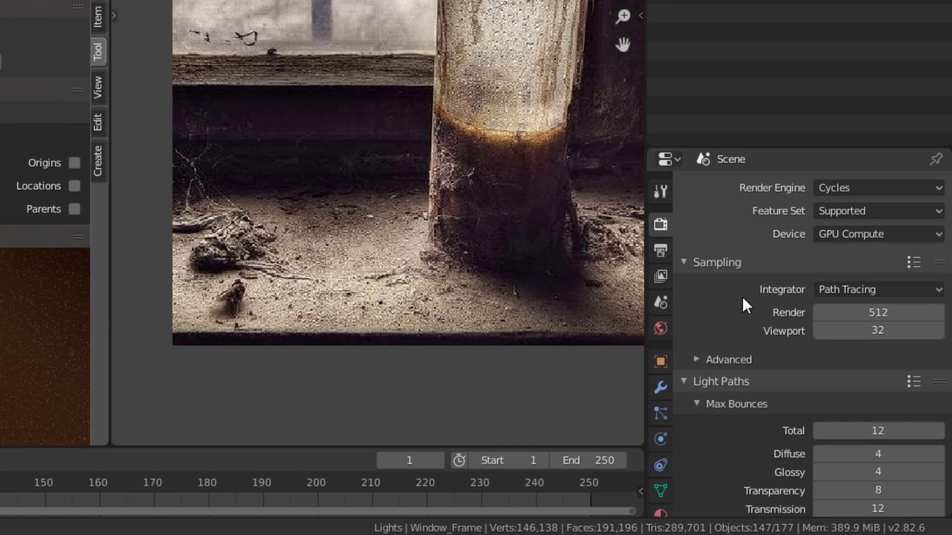
Set the output resolution percentage to 20% and render the image to compare it with the whole reference photo.
{"action": "left_click", "coordinate": [660, 249]}
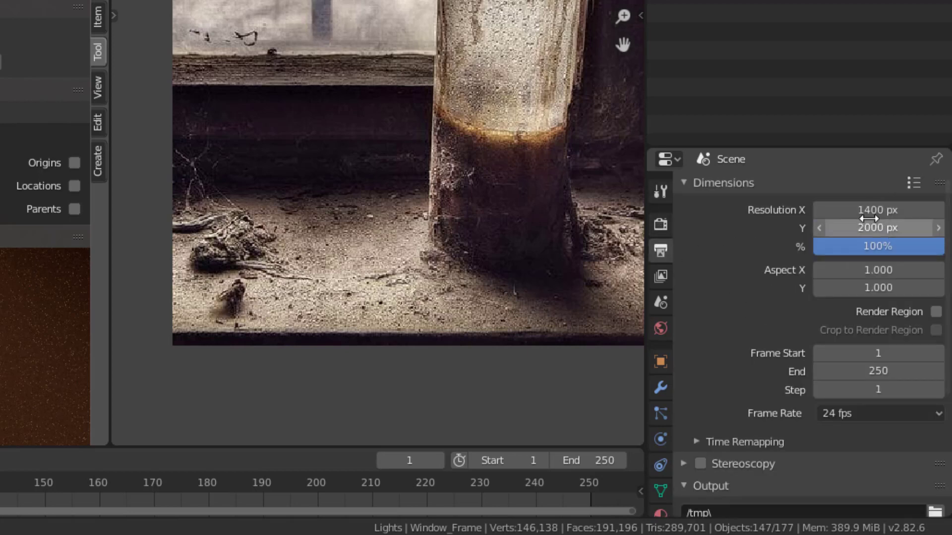
{"action": "left_click", "coordinate": [866, 249]}
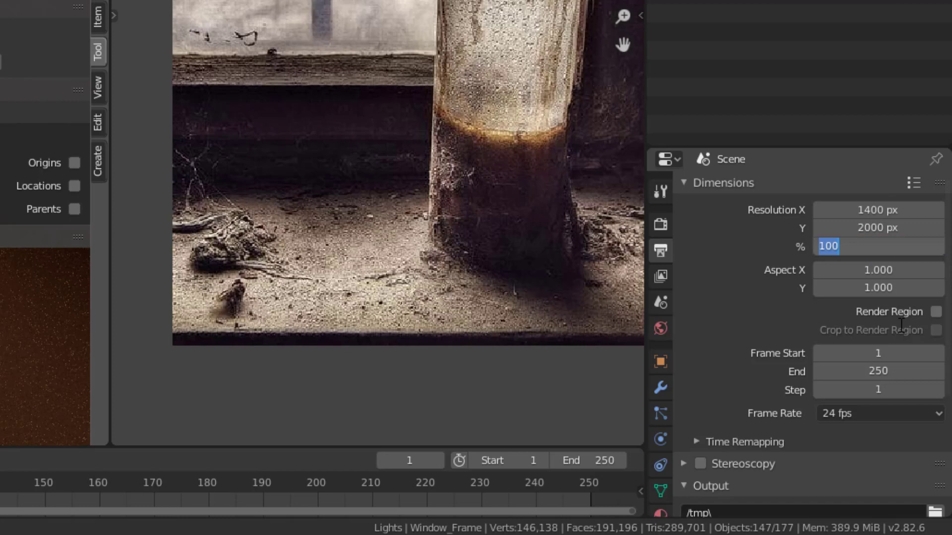
{"action": "type", "text": "20%"}
{"action": "key", "text": "Return"}
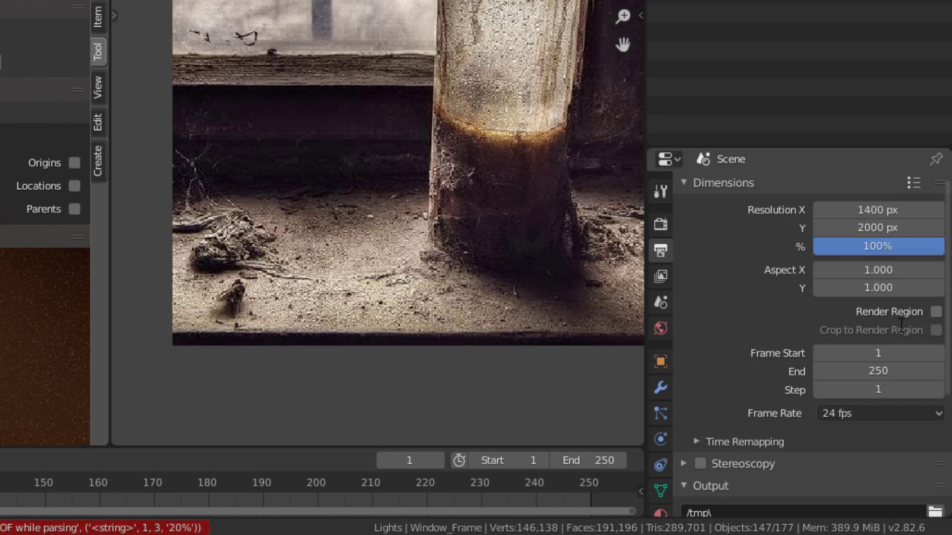
{"action": "left_click", "coordinate": [888, 247]}
{"action": "type", "text": "20"}
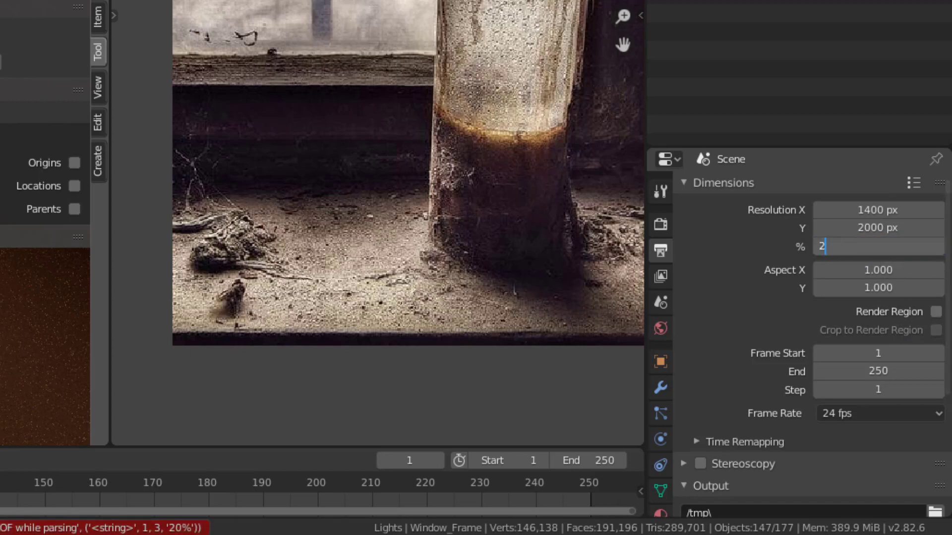
{"action": "key", "text": "Return"}
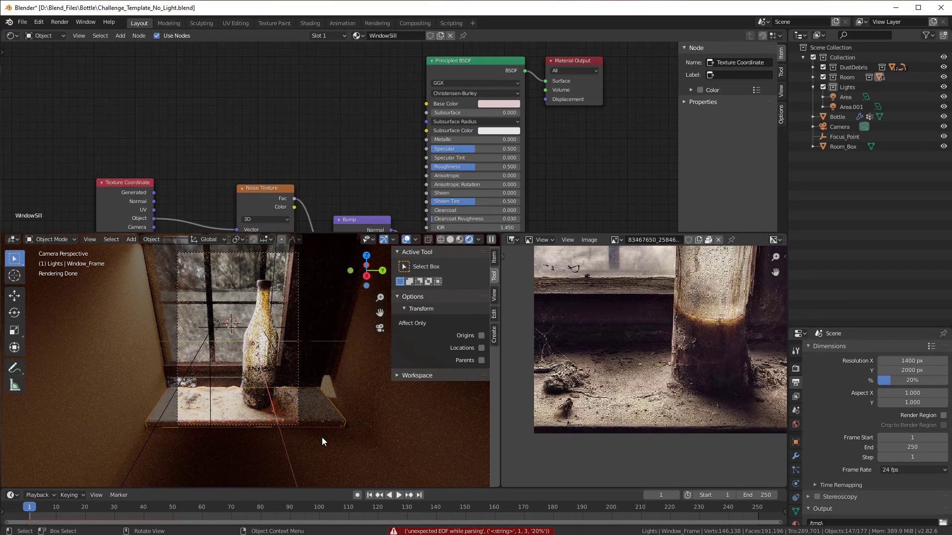
{"action": "key", "text": "F12"}
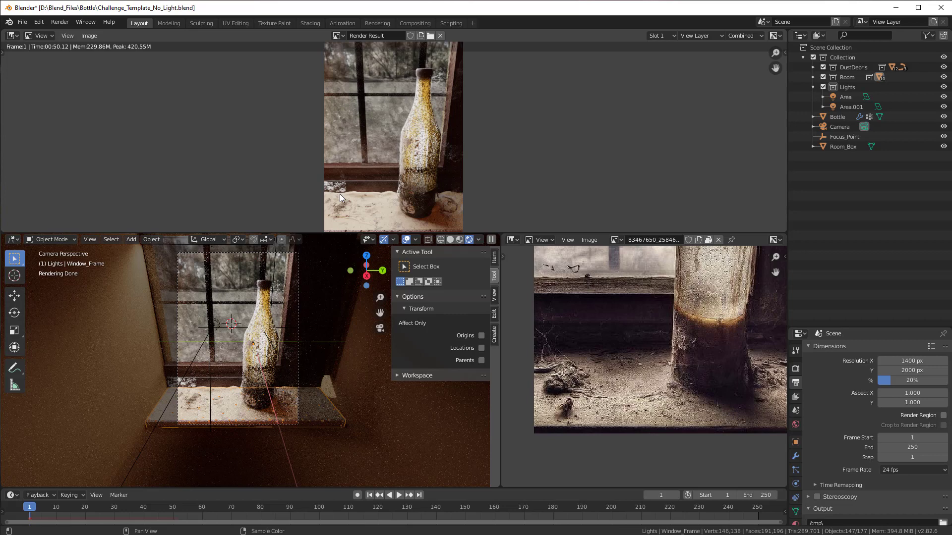
{"action": "scroll", "coordinate": [608, 299], "scroll_direction": "down", "scroll_amount": 4}
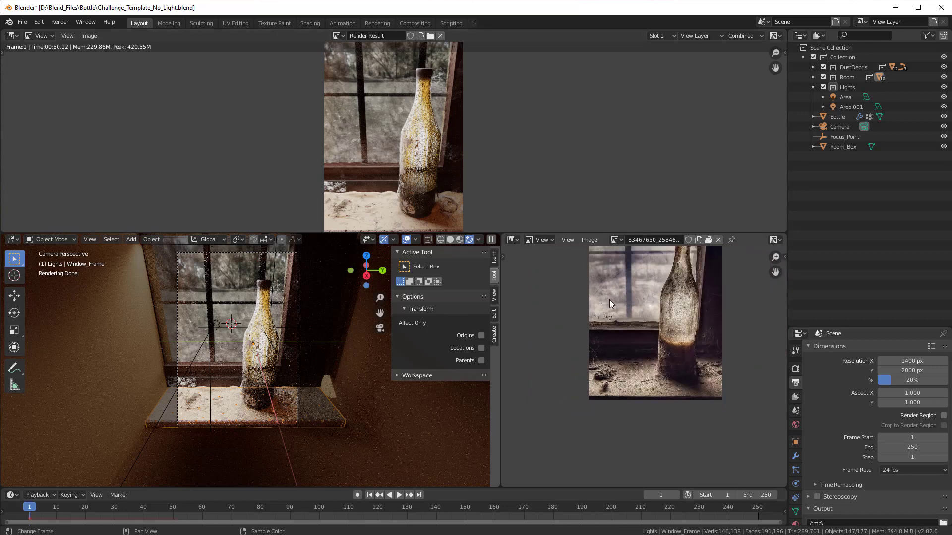